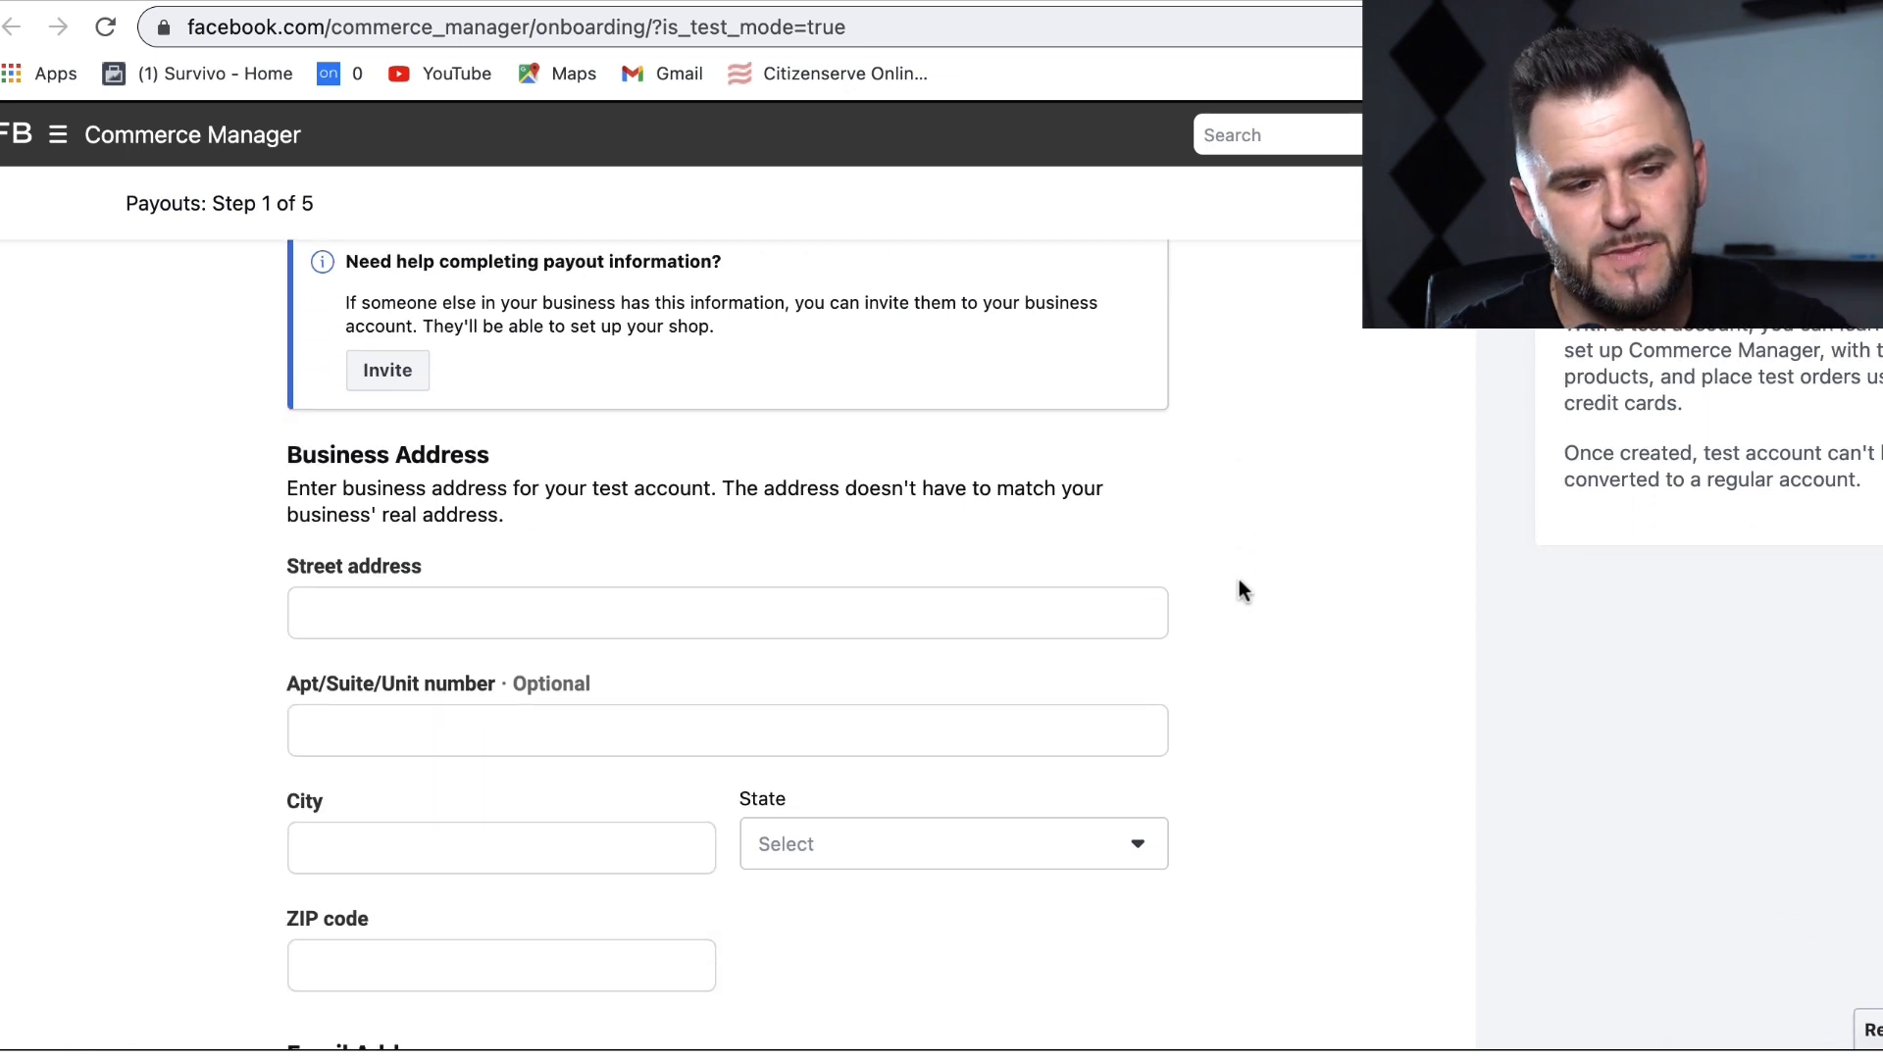
scroll(460, 461, down, 1)
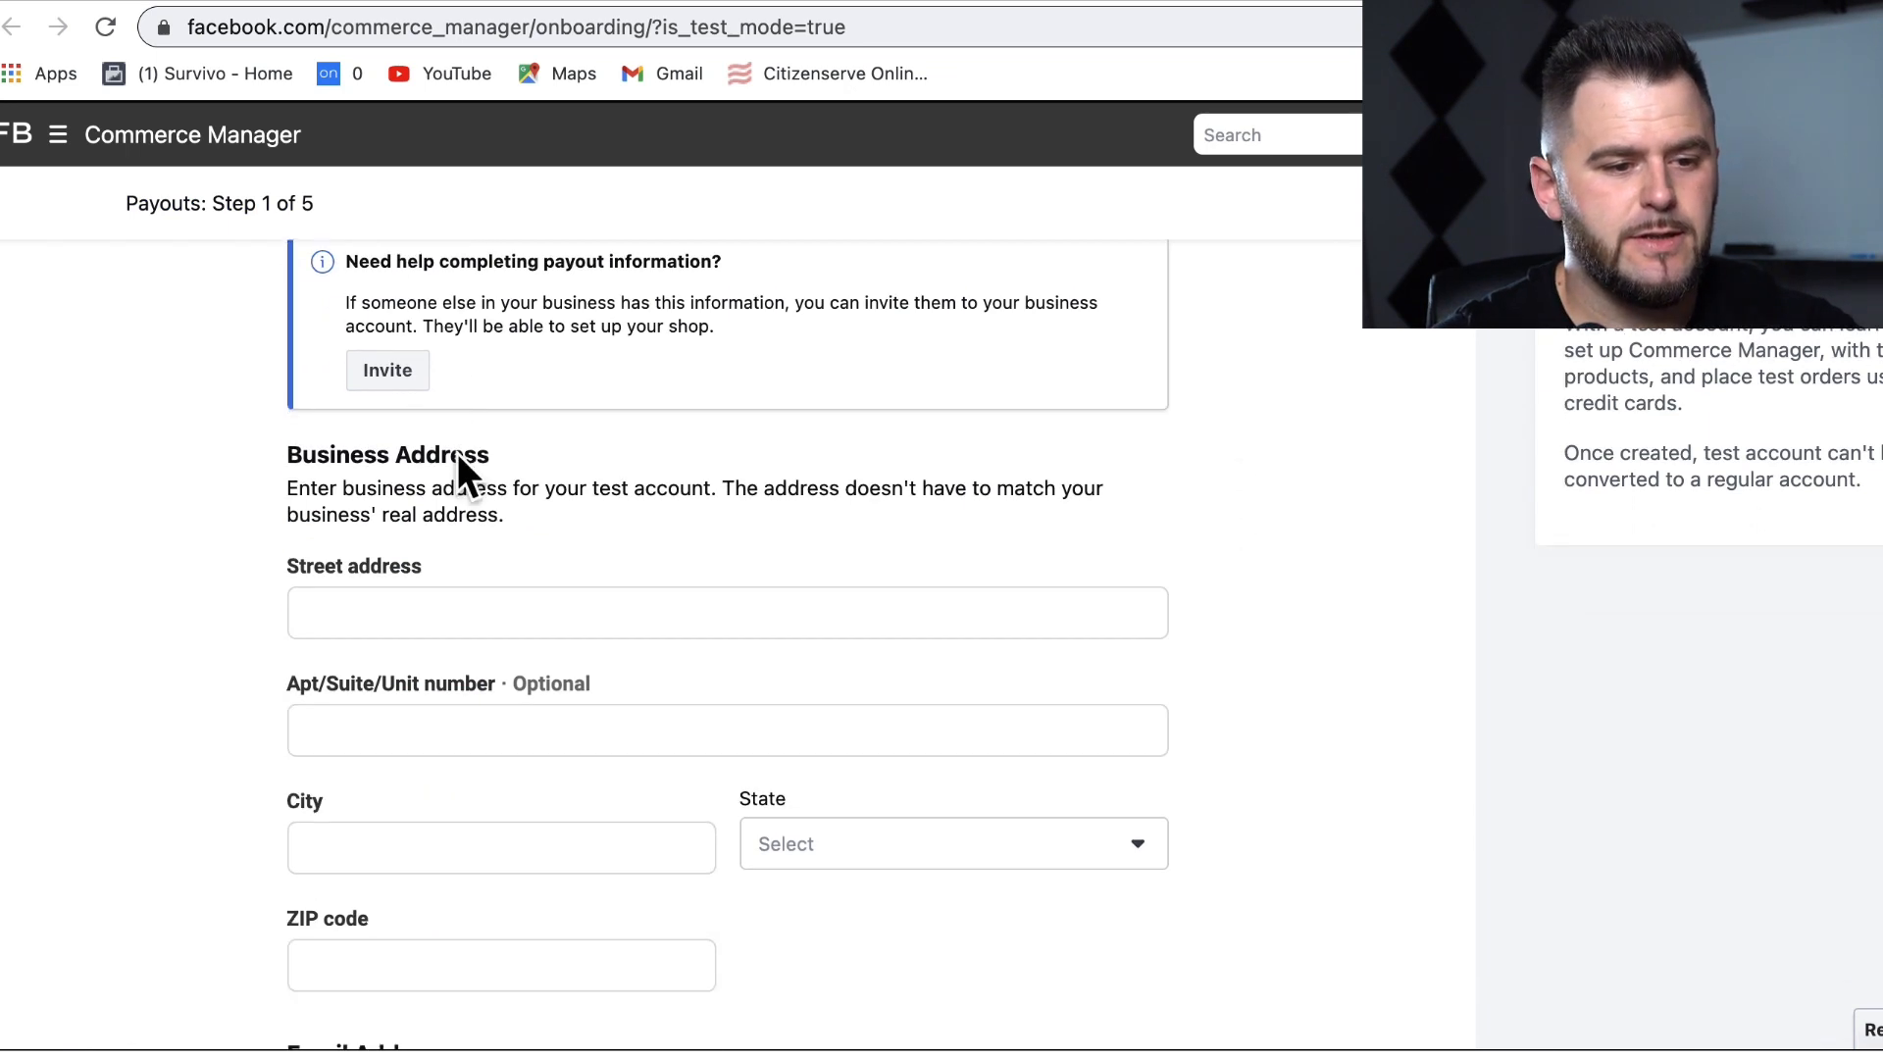
Step: Fill in the business street address from a saved autofill suggestion
click(432, 601)
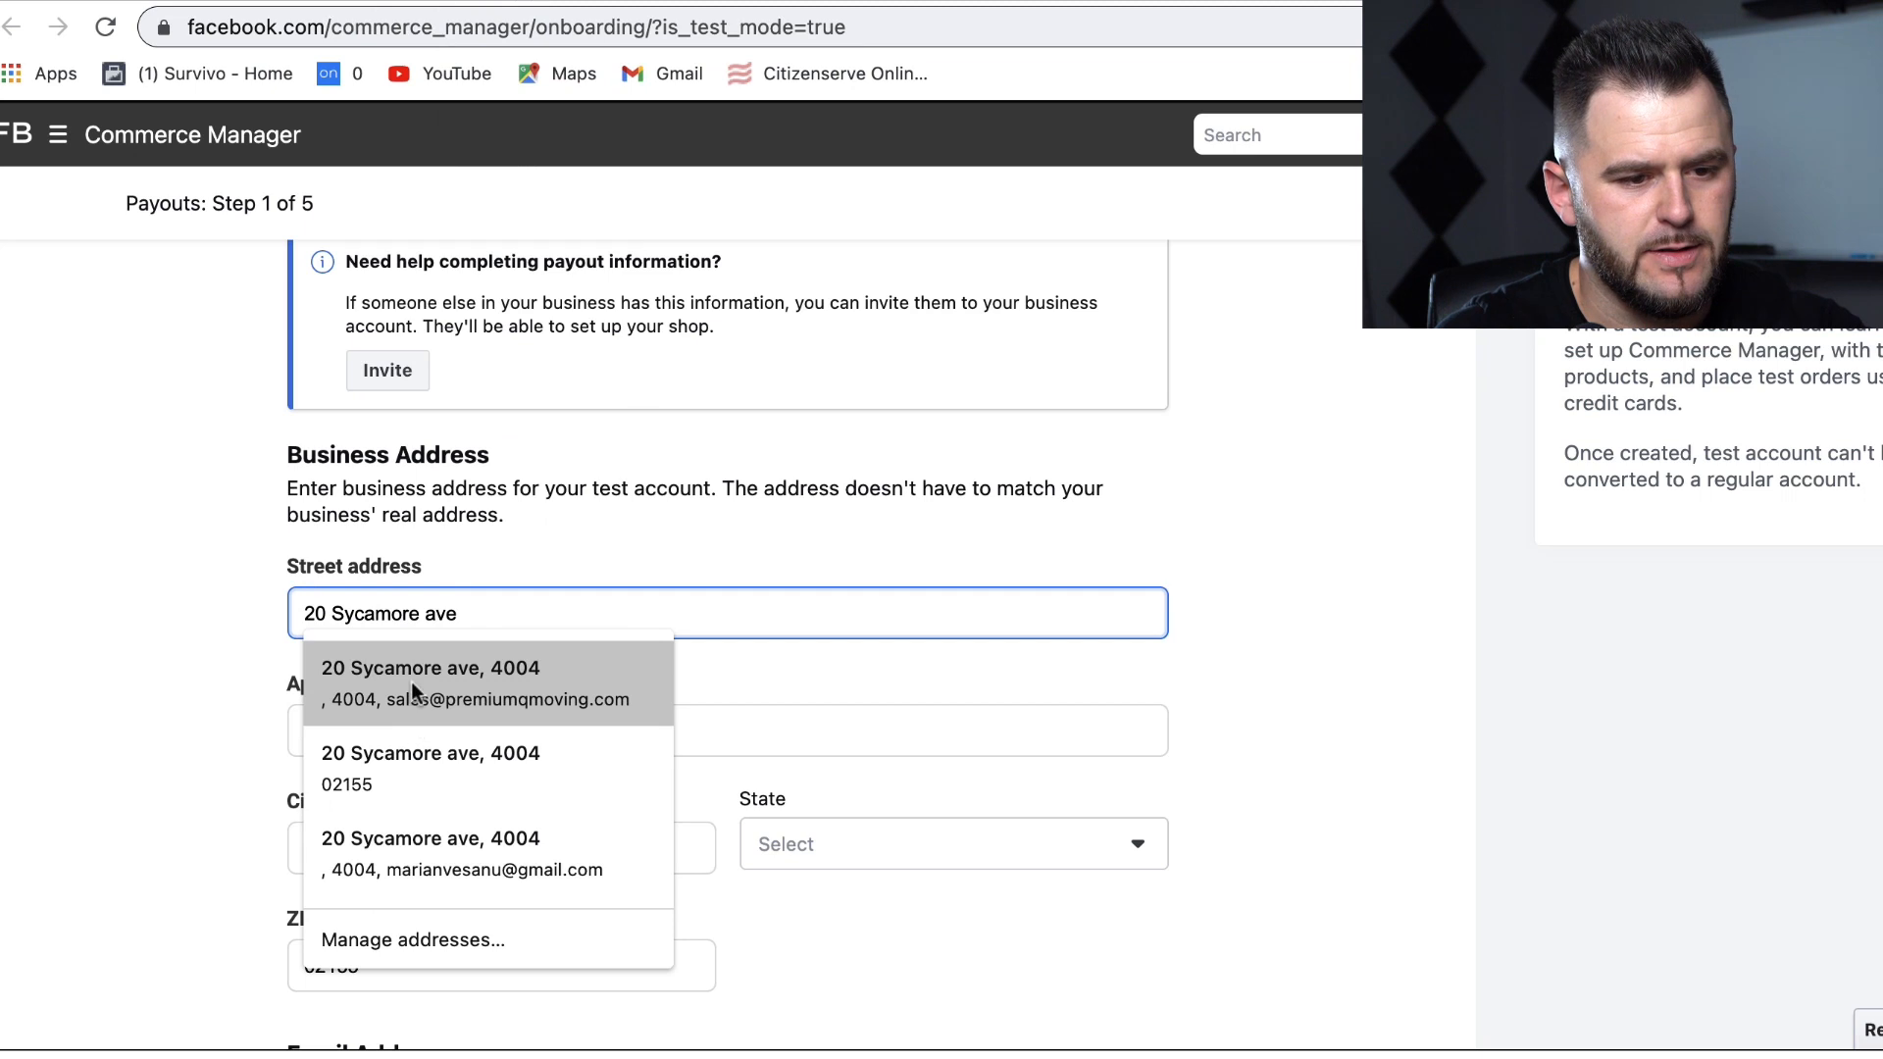
click(410, 680)
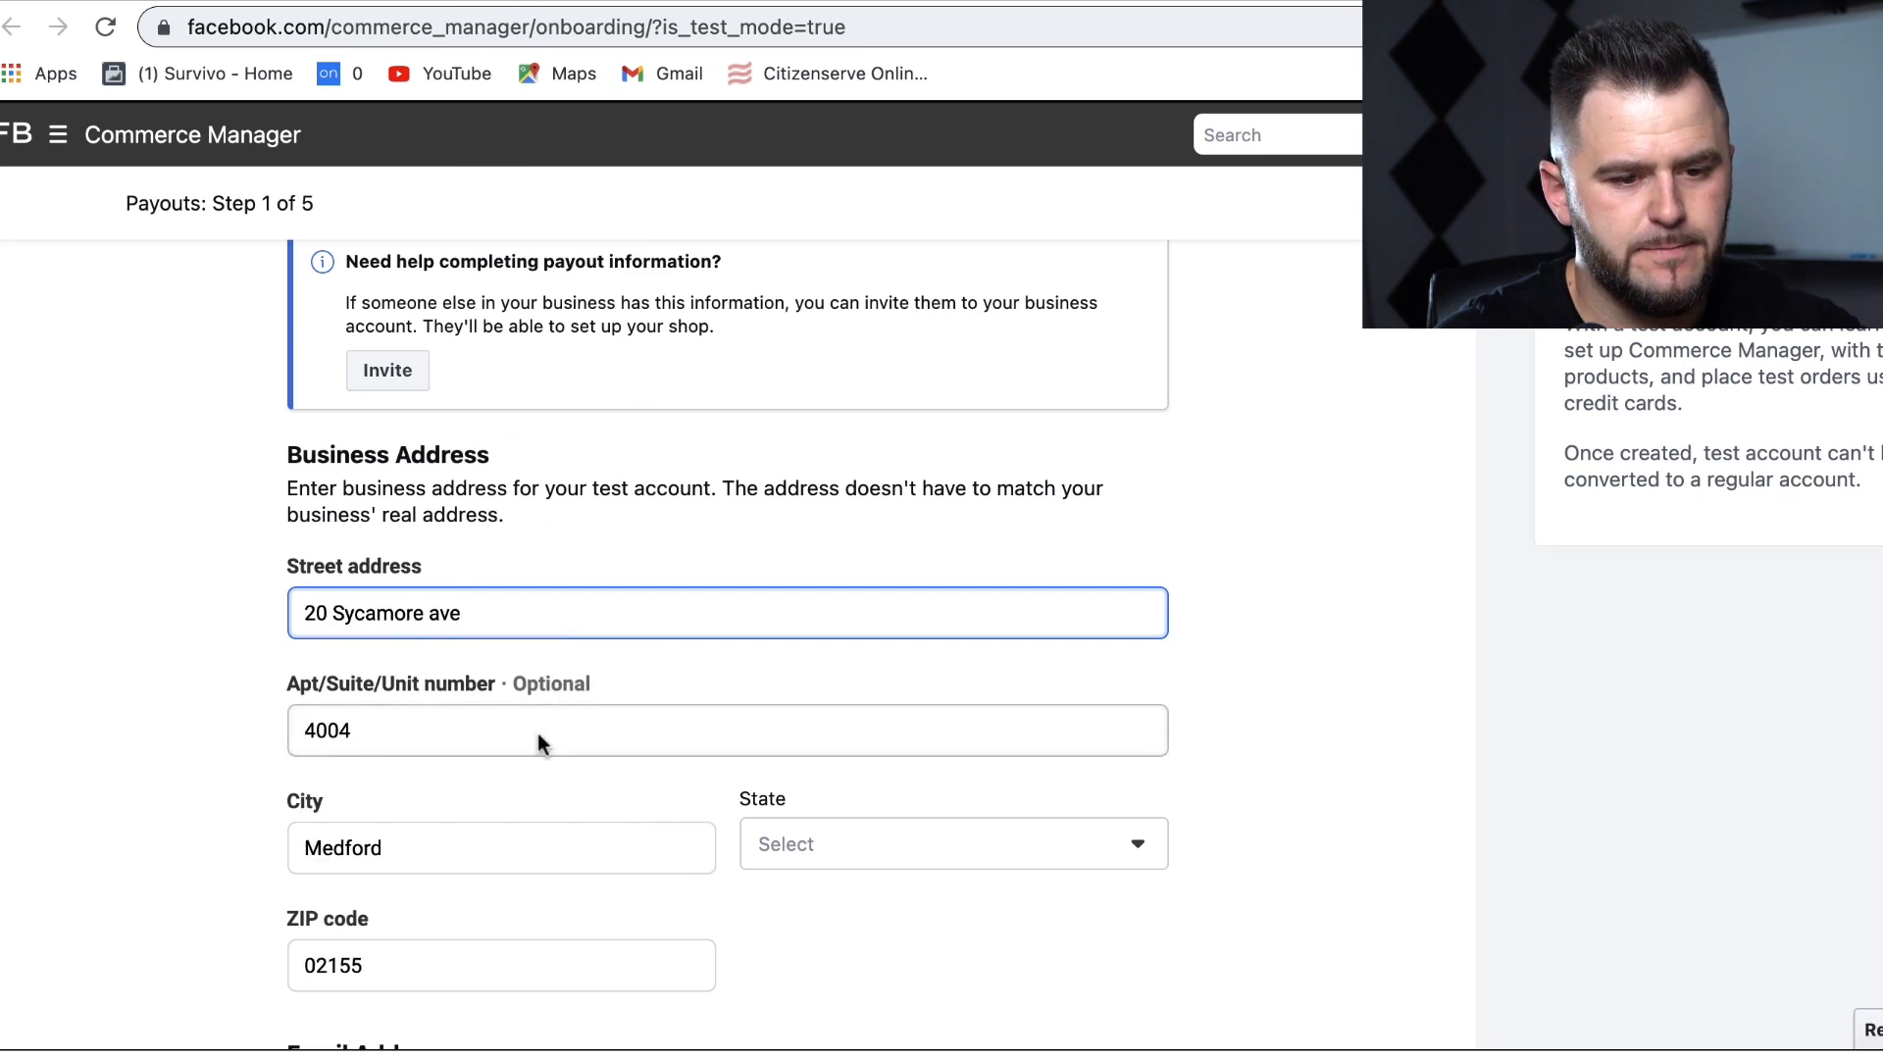
click(1392, 681)
scroll(1391, 681, down, 3)
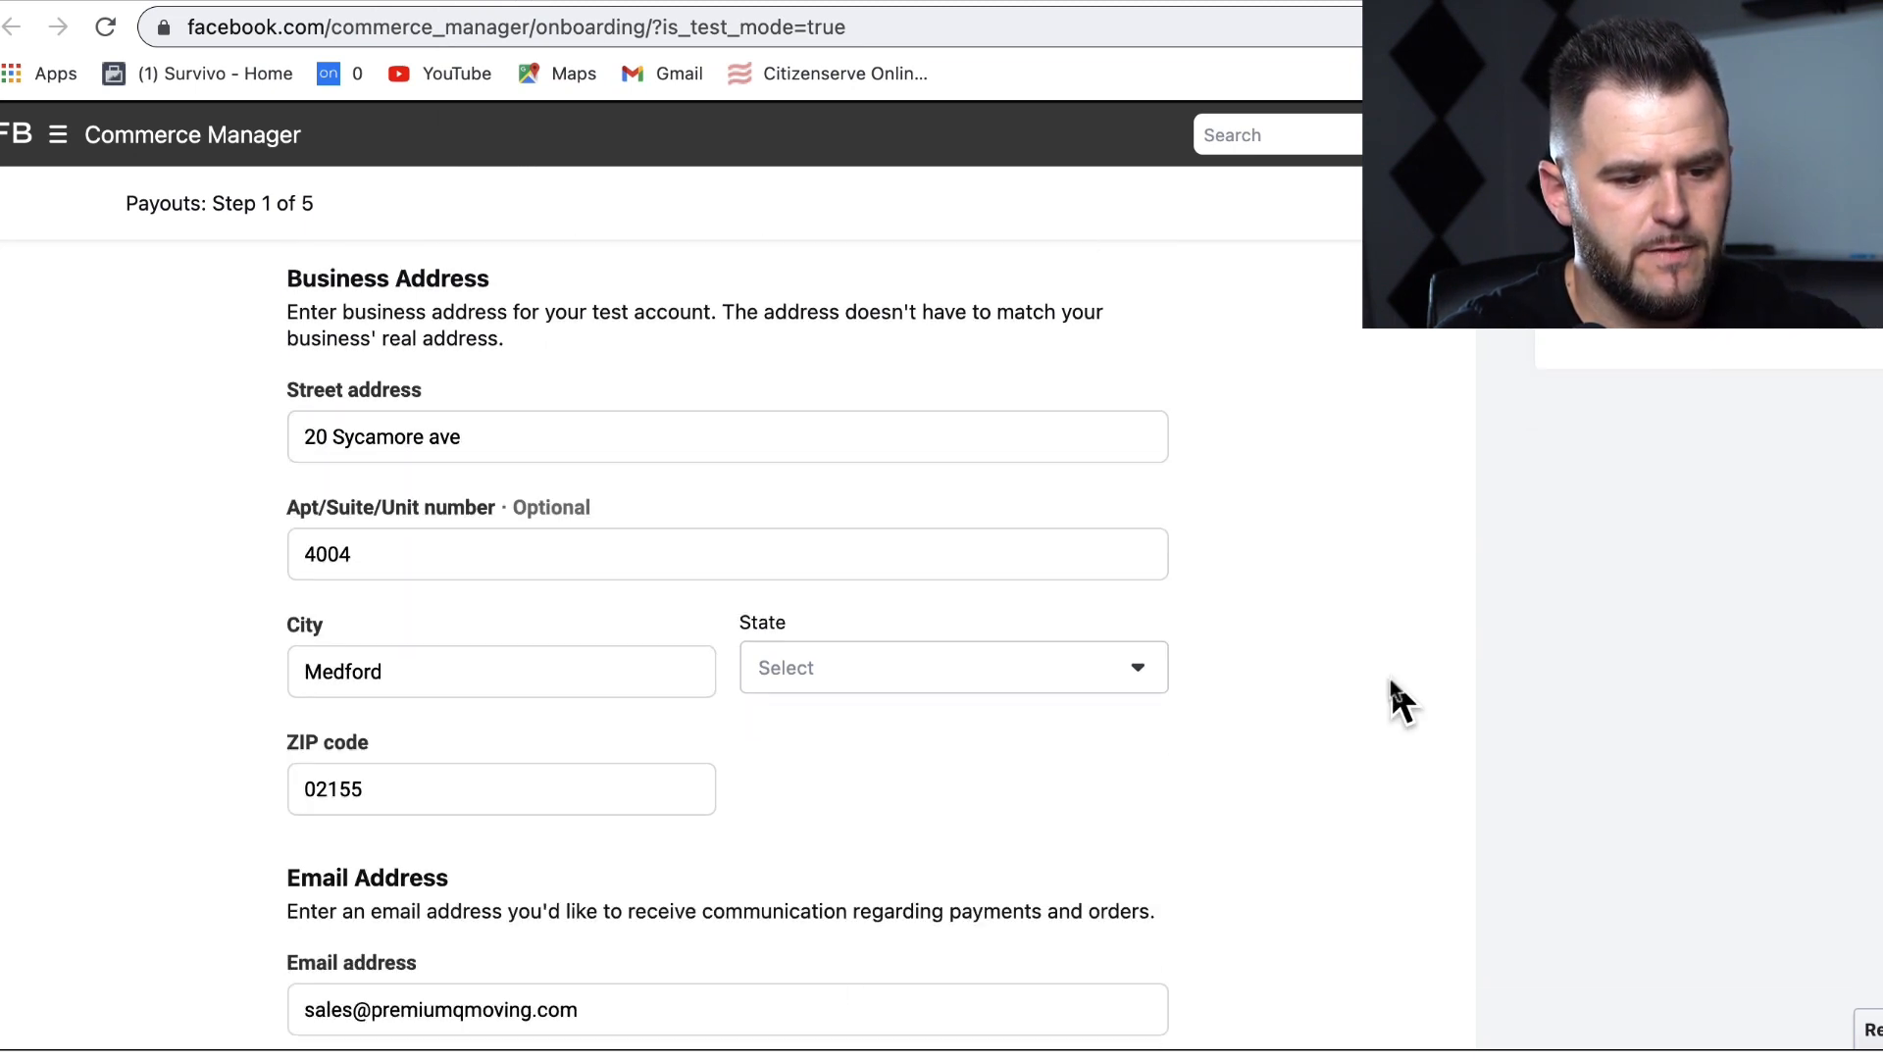
Step: Replace the contact e-mail with a saved e-mail suggestion
triple_click(535, 1010)
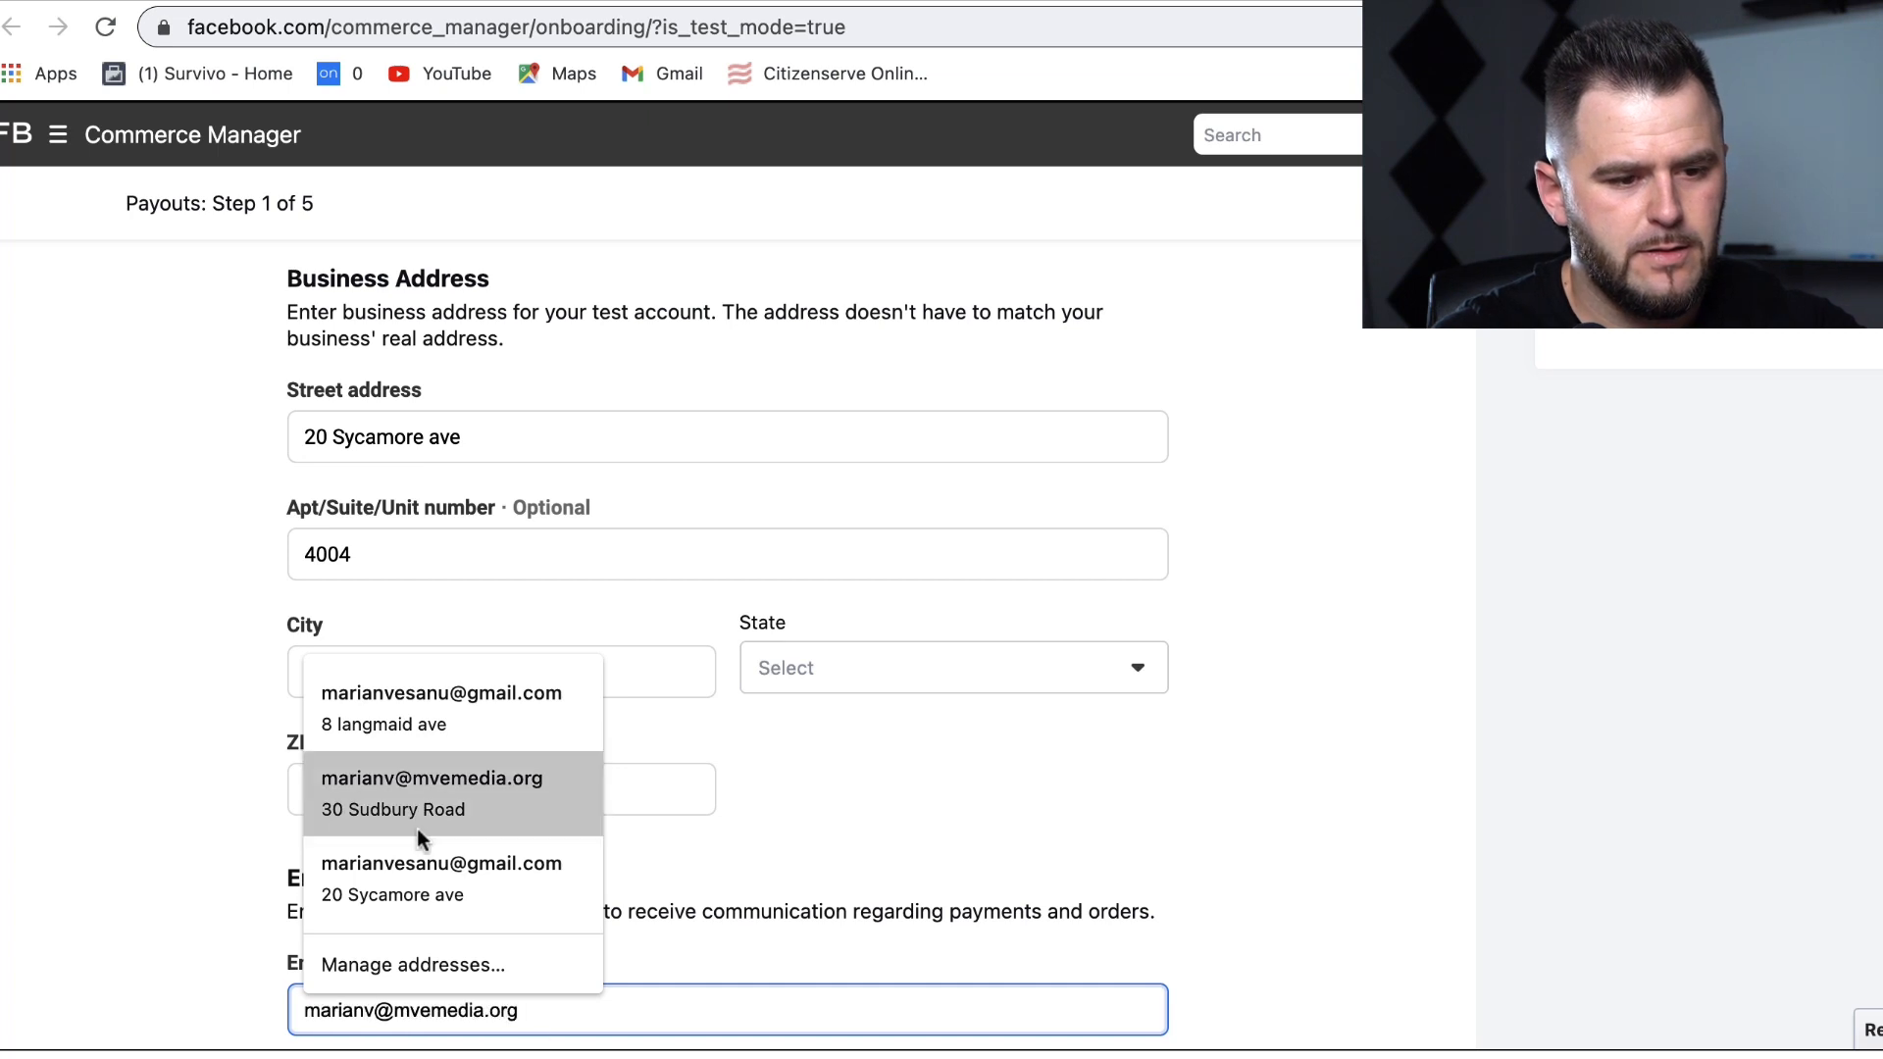
click(418, 822)
click(1439, 649)
Step: Choose Massachusetts as the state and continue to the 'What do you sell?' step
scroll(1440, 649, down, 3)
click(986, 494)
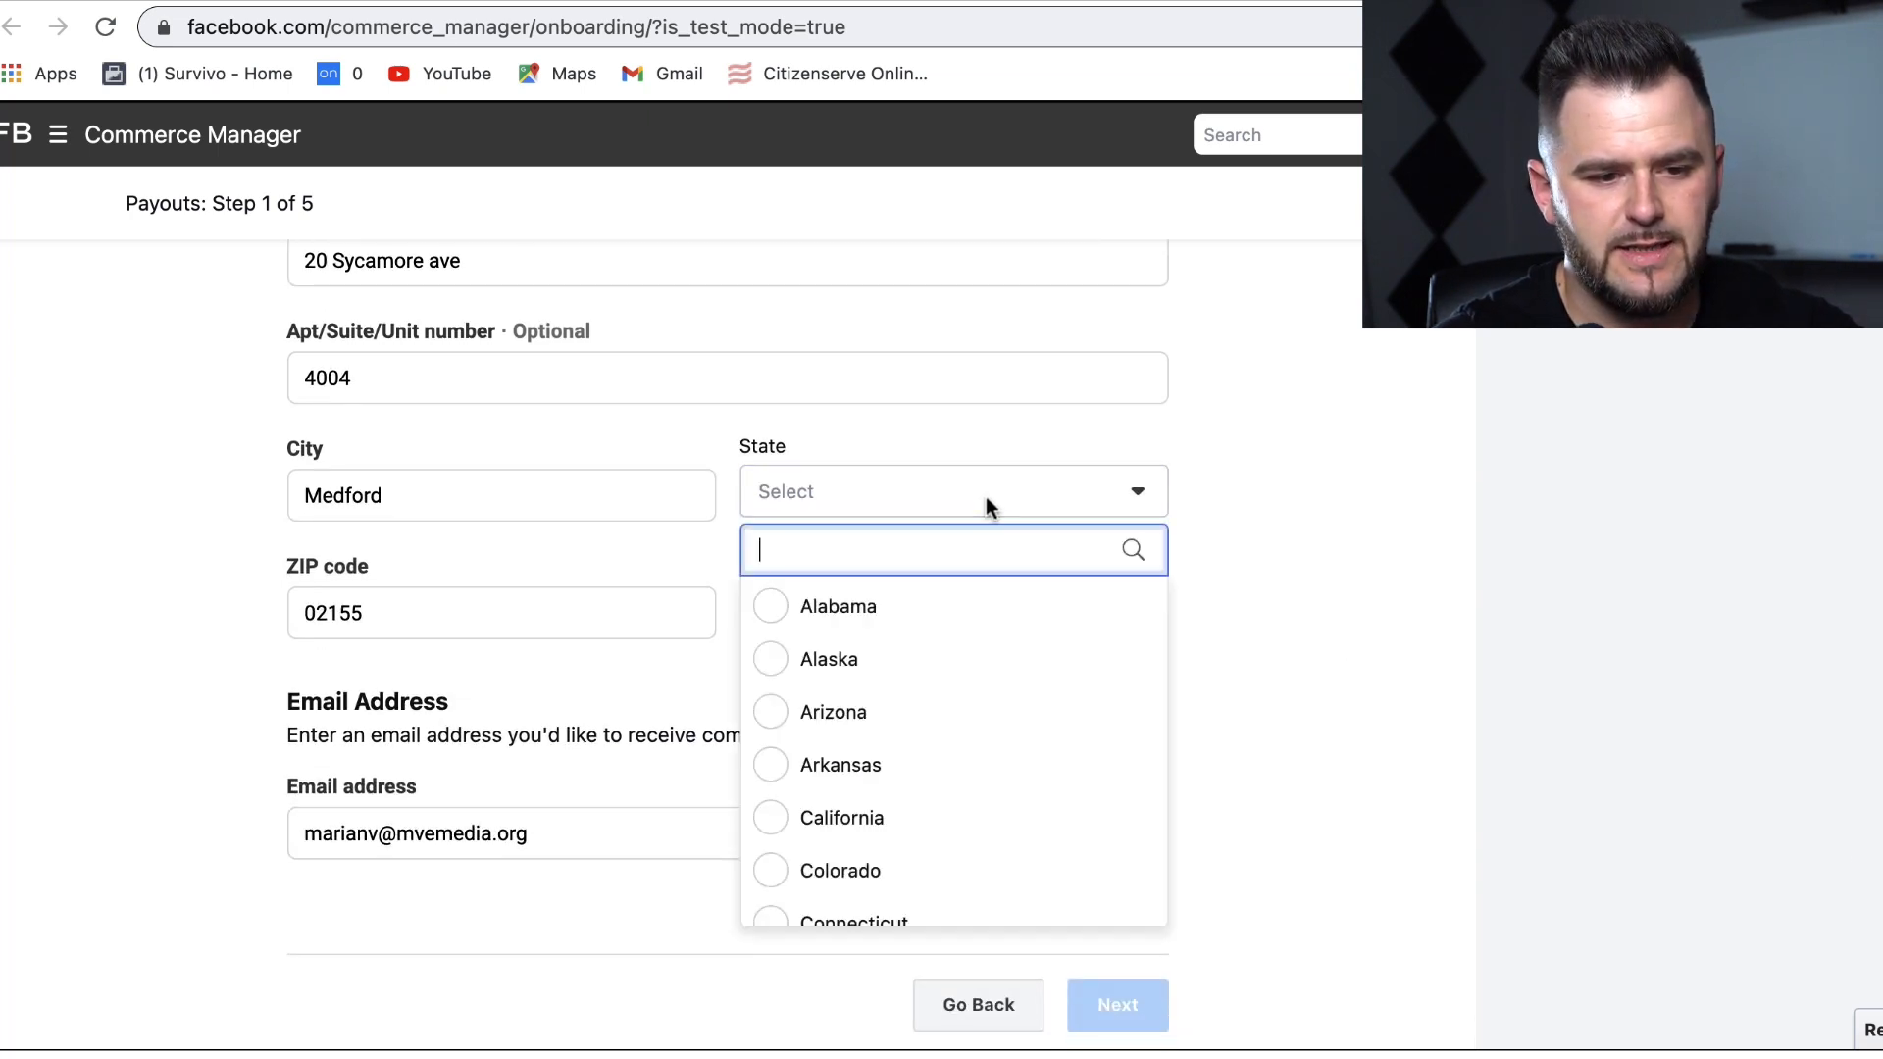
text(mas)
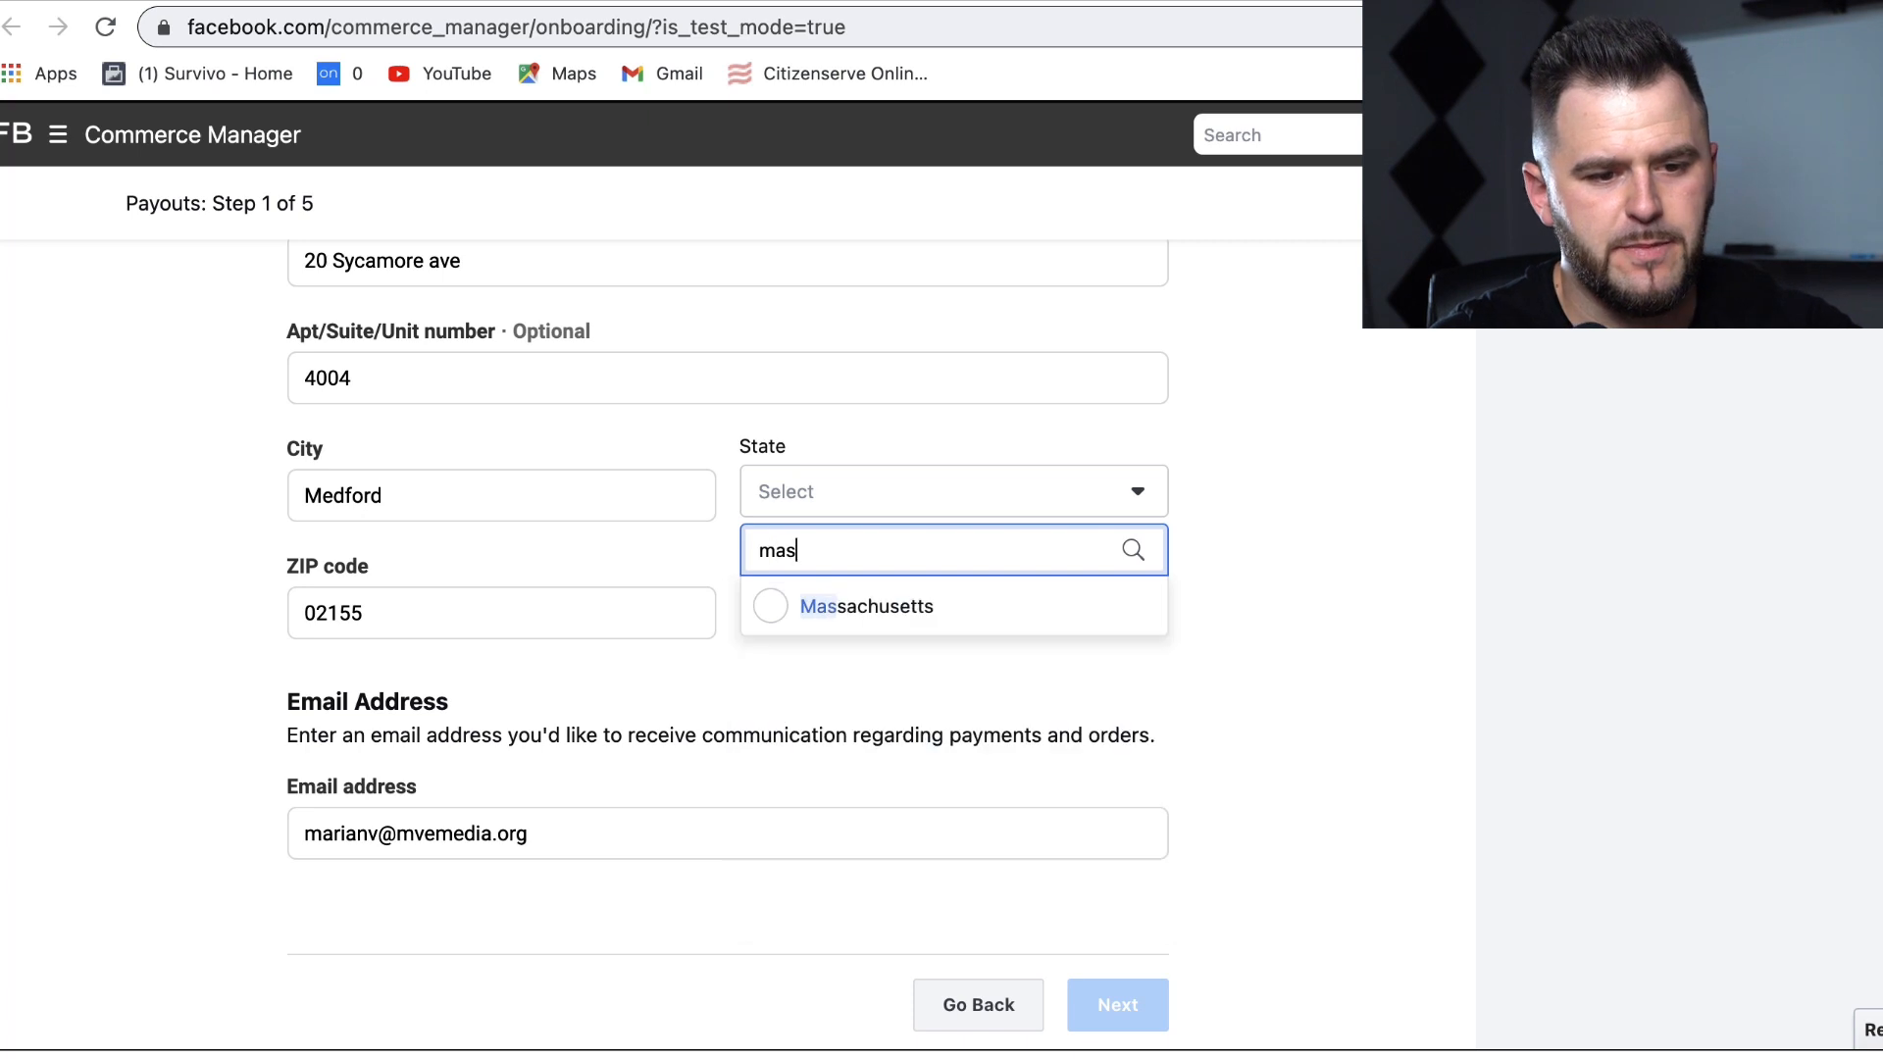
click(857, 610)
scroll(1434, 674, down, 1)
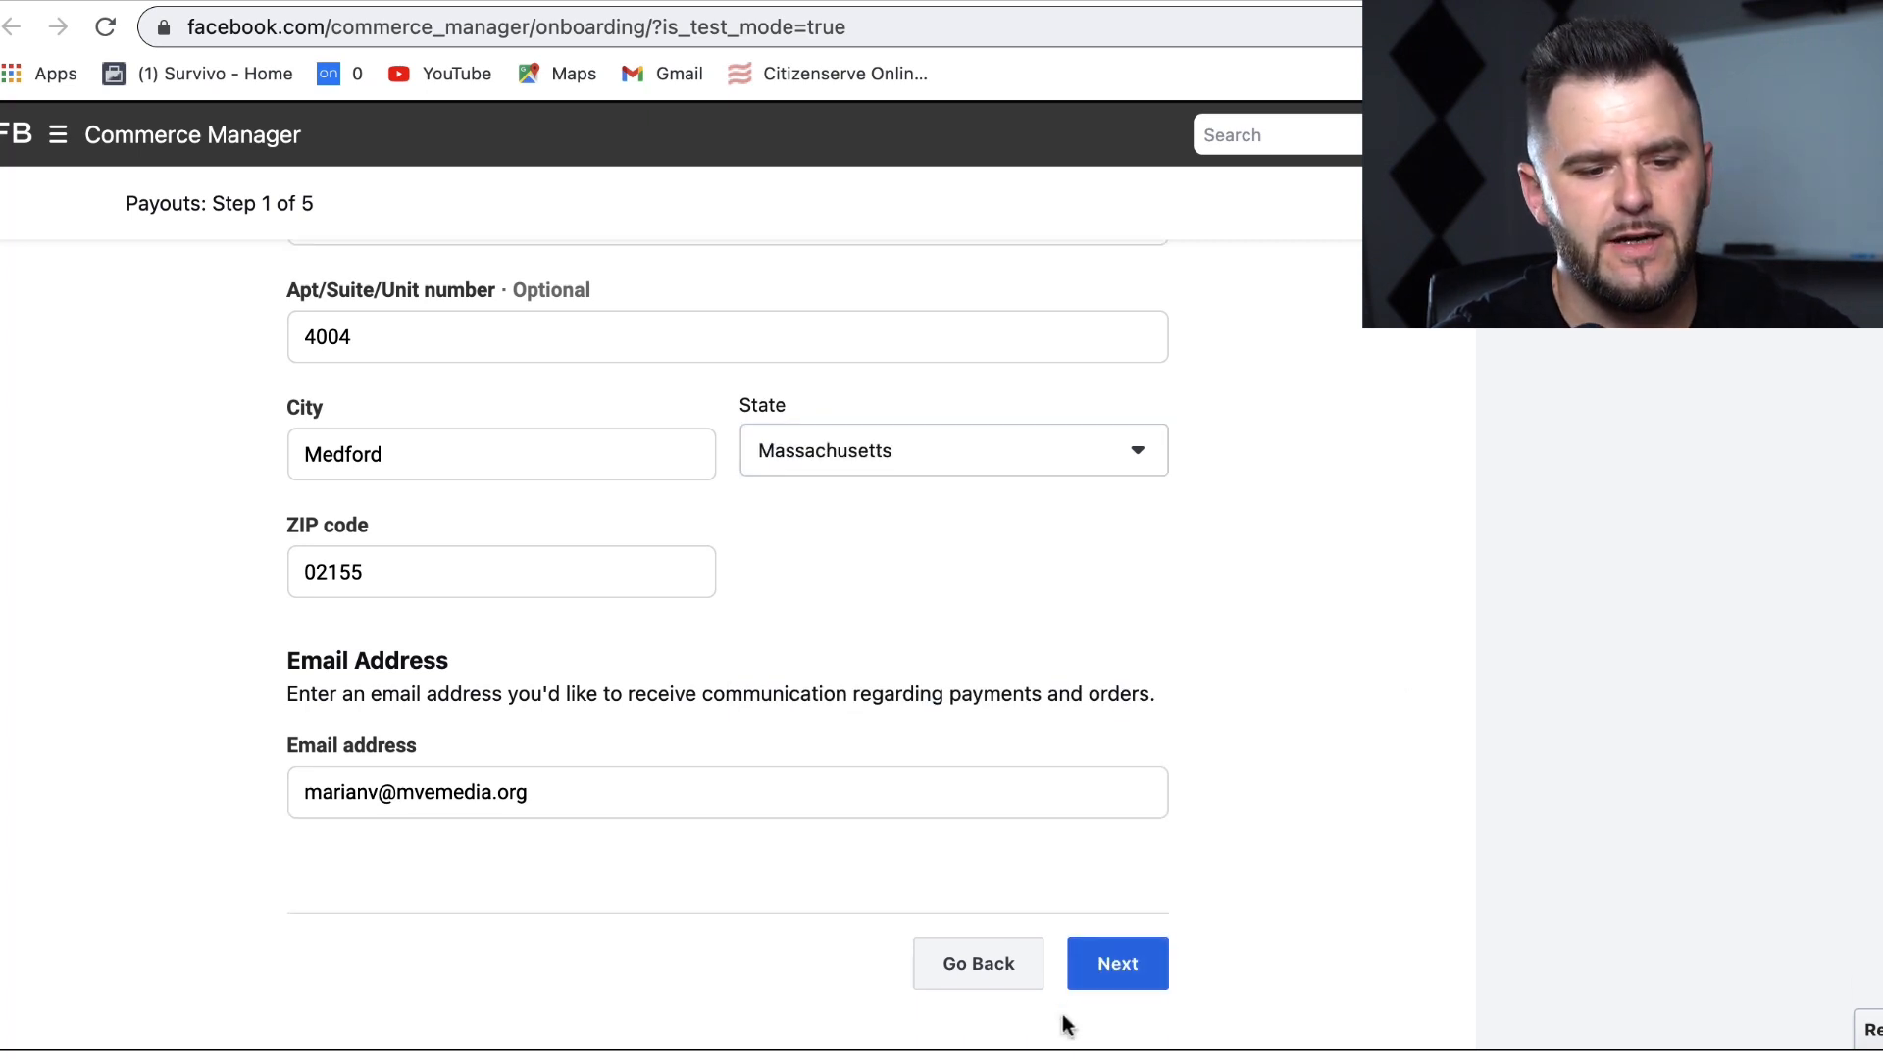
click(1115, 957)
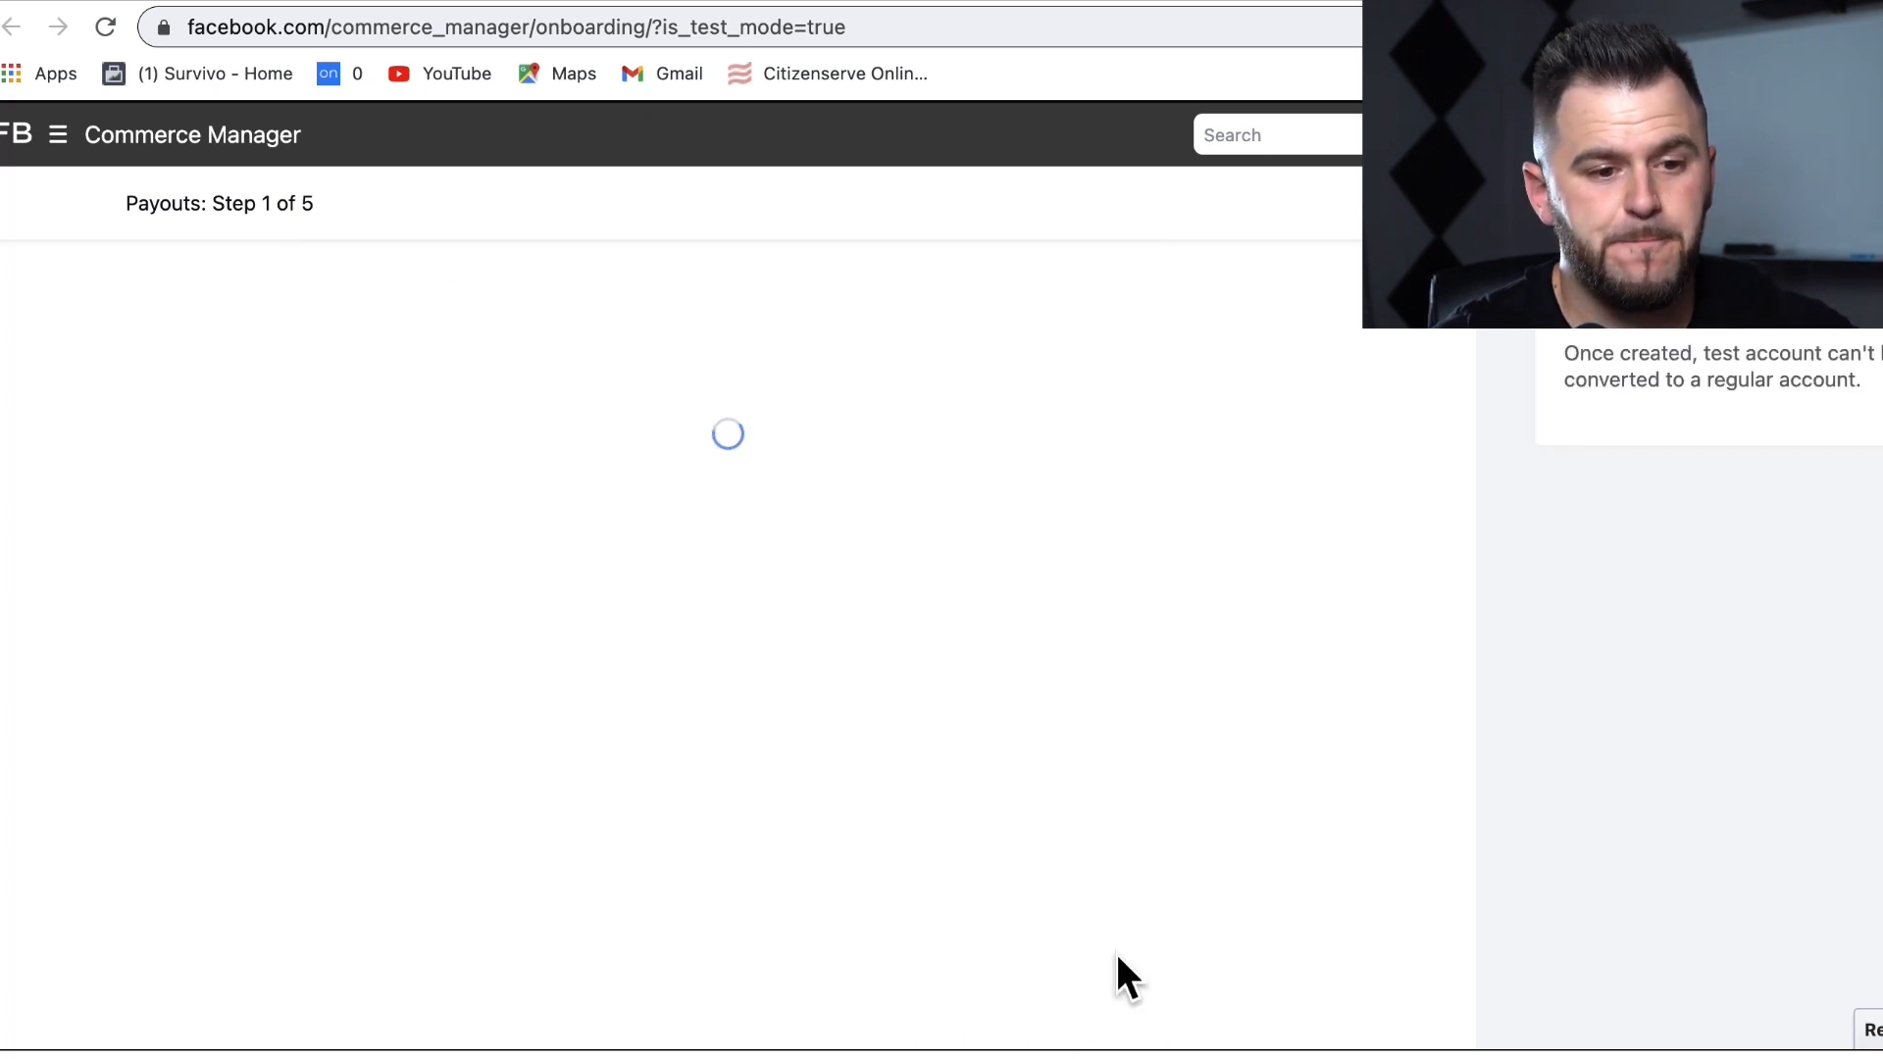
click(571, 522)
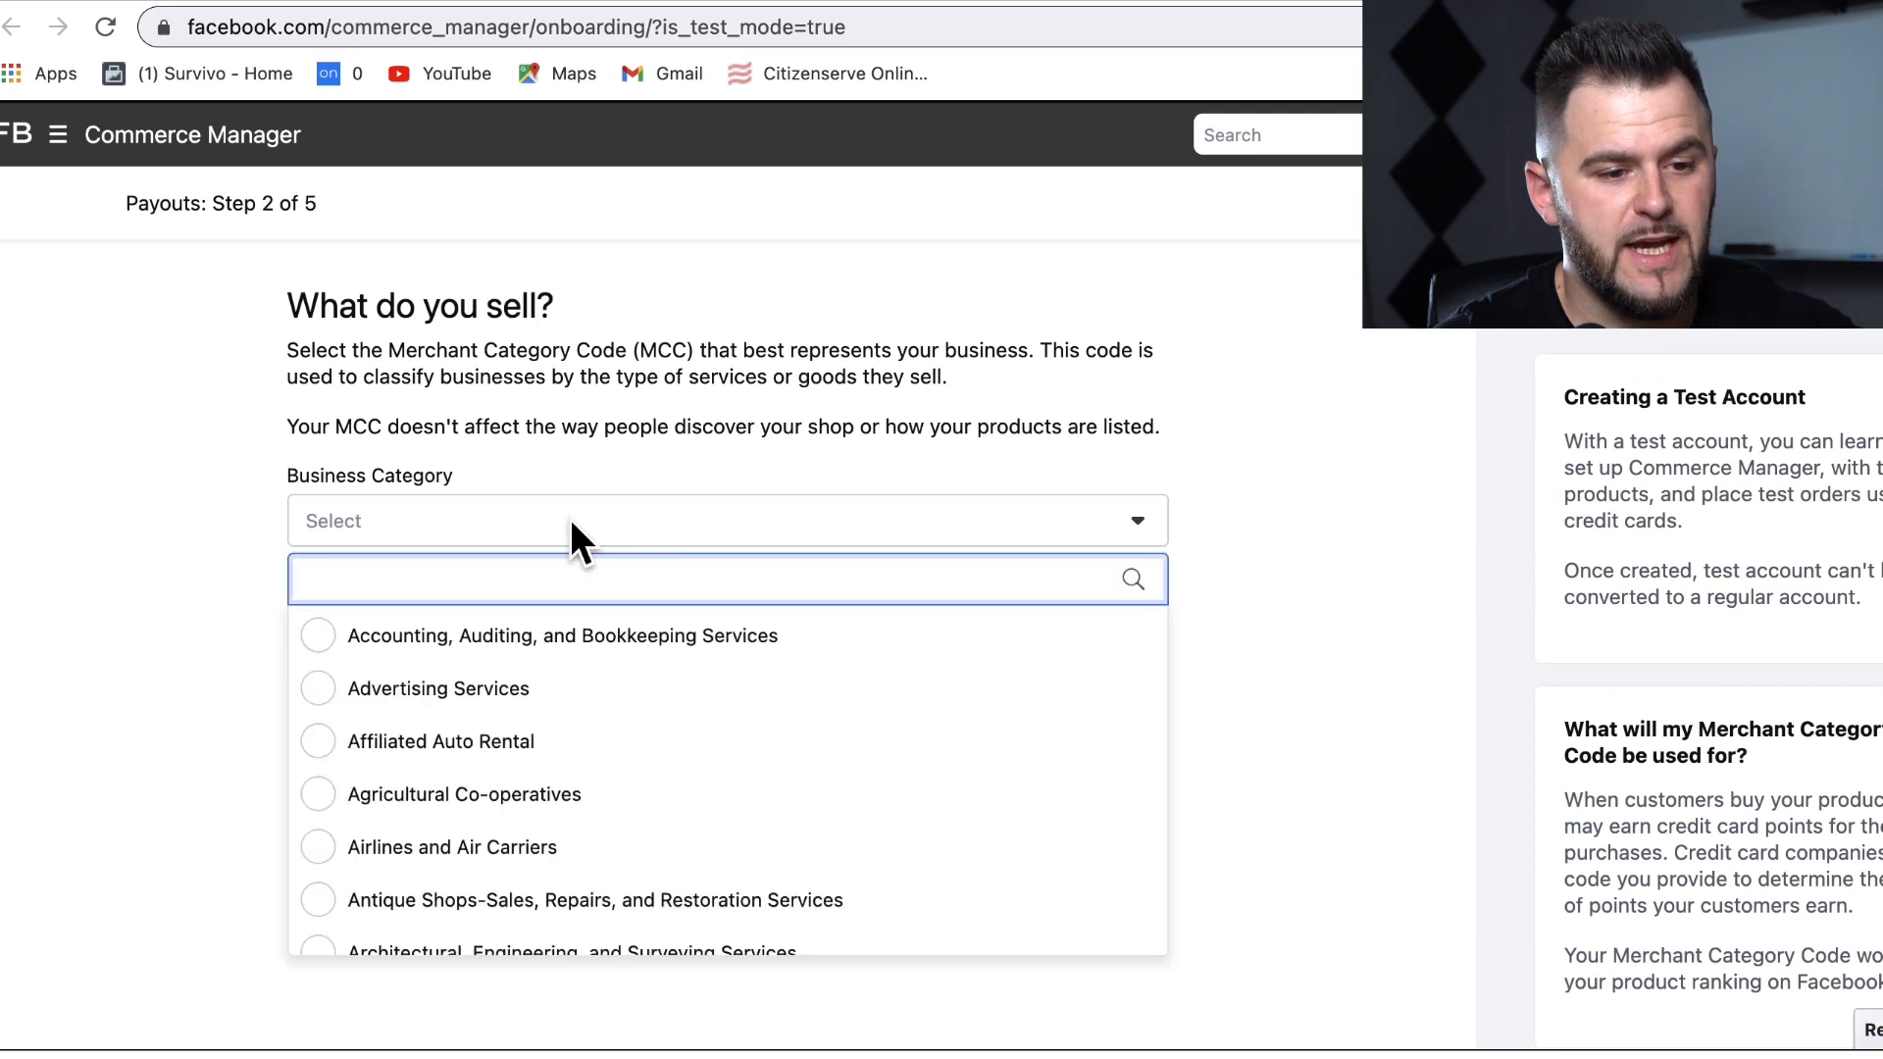
Step: Set the business category to Hobby, Toy, and Game Shops and continue to Step 3
scroll(639, 780, down, 3)
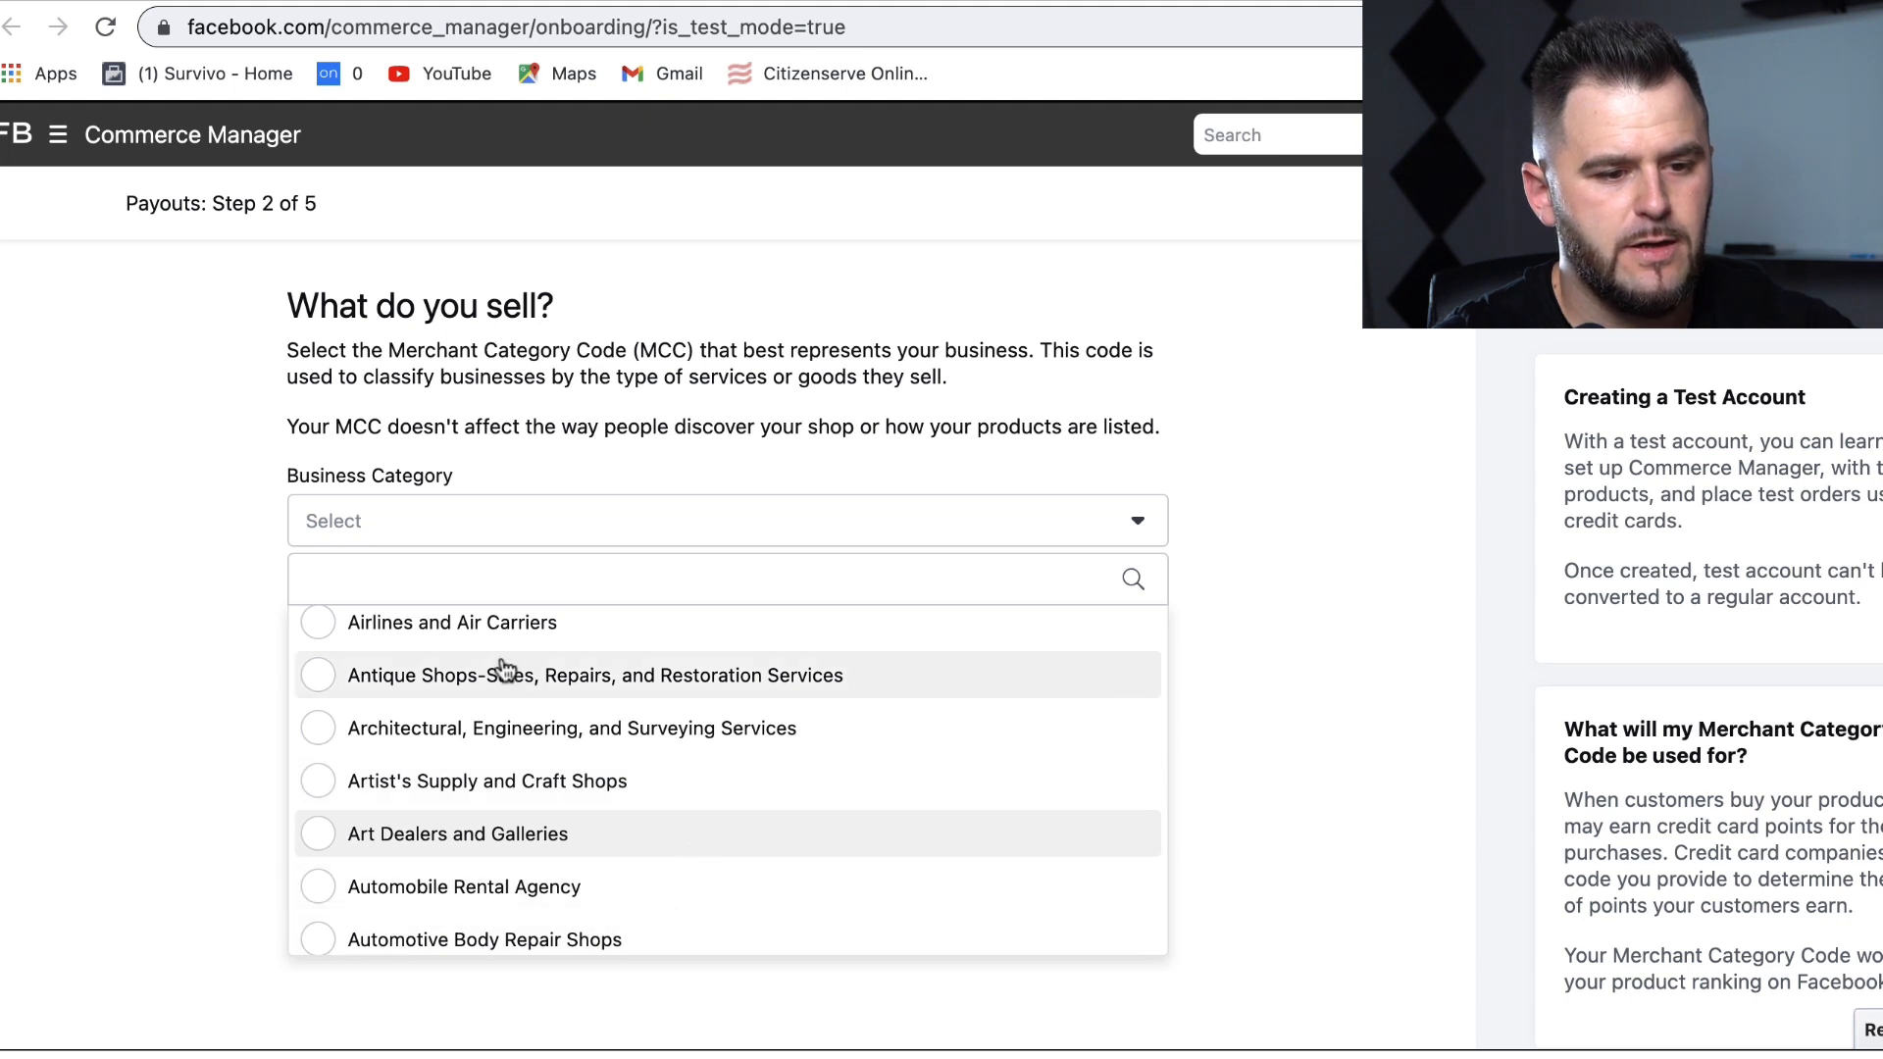
scroll(408, 942, down, 10)
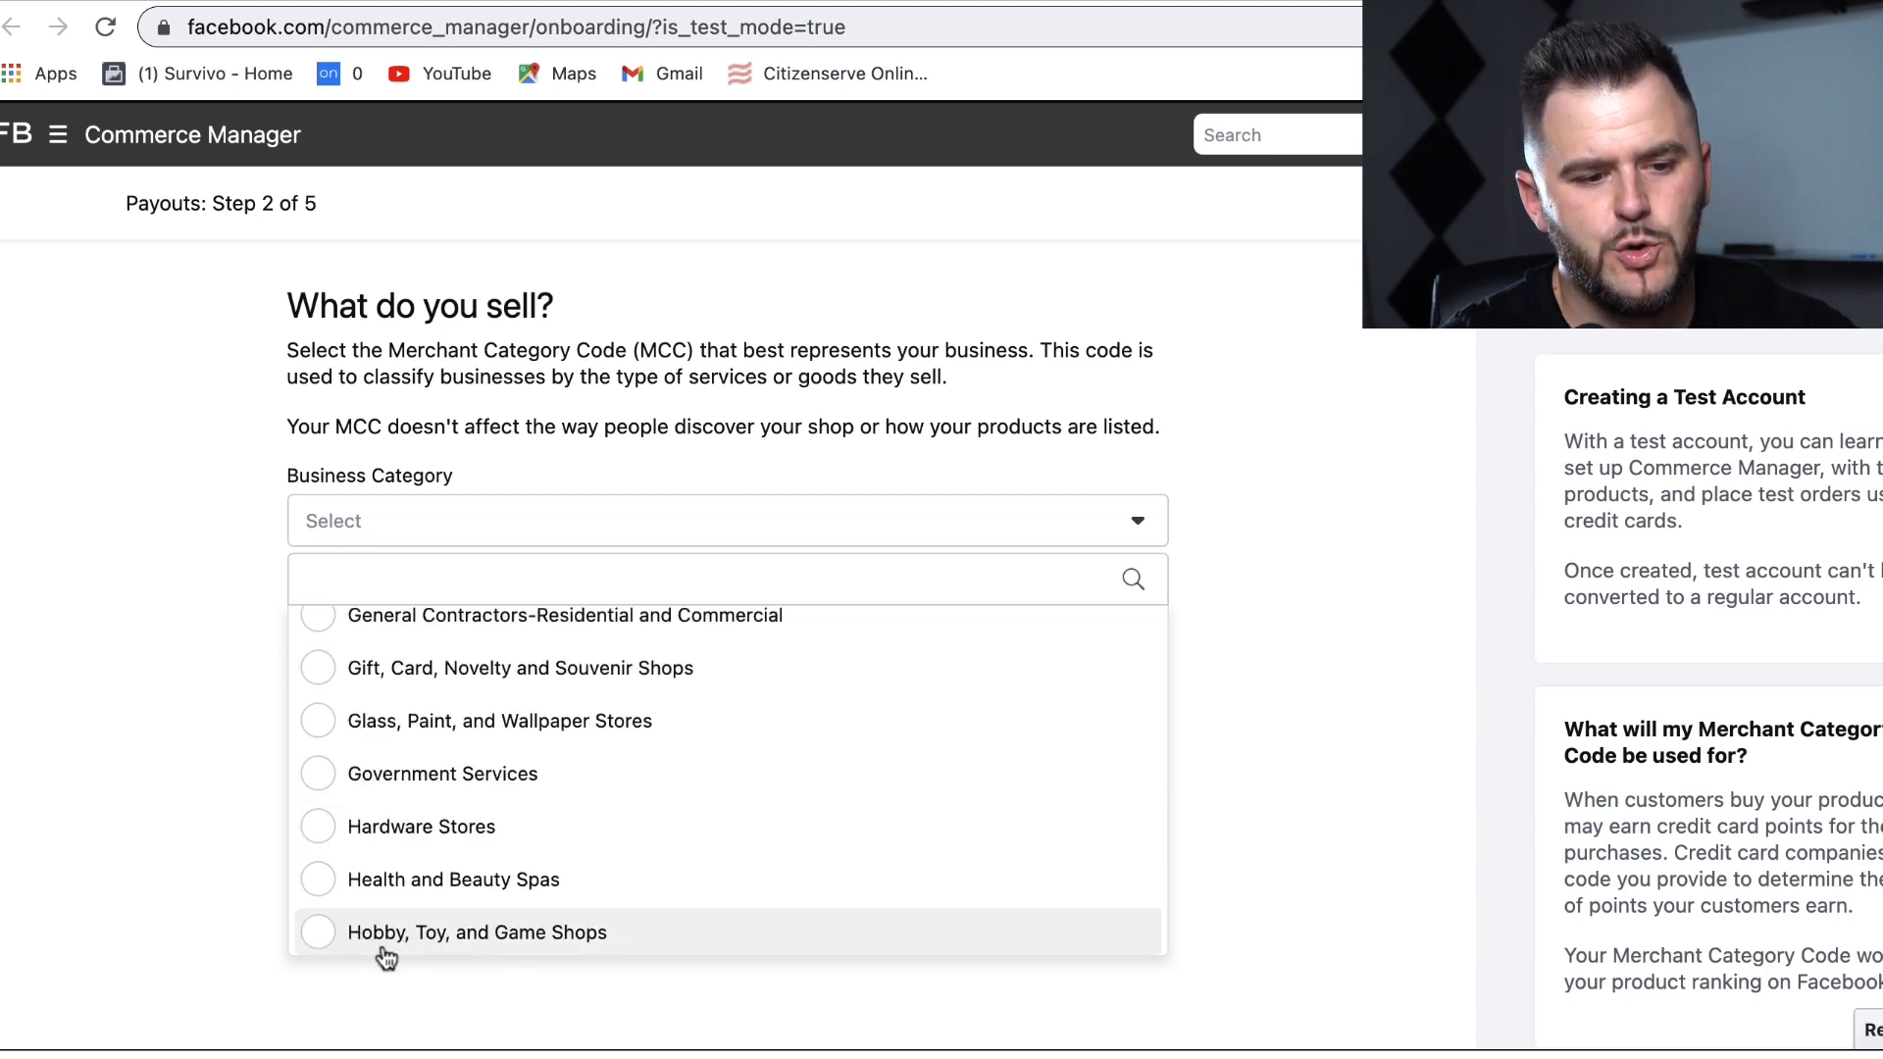
click(527, 945)
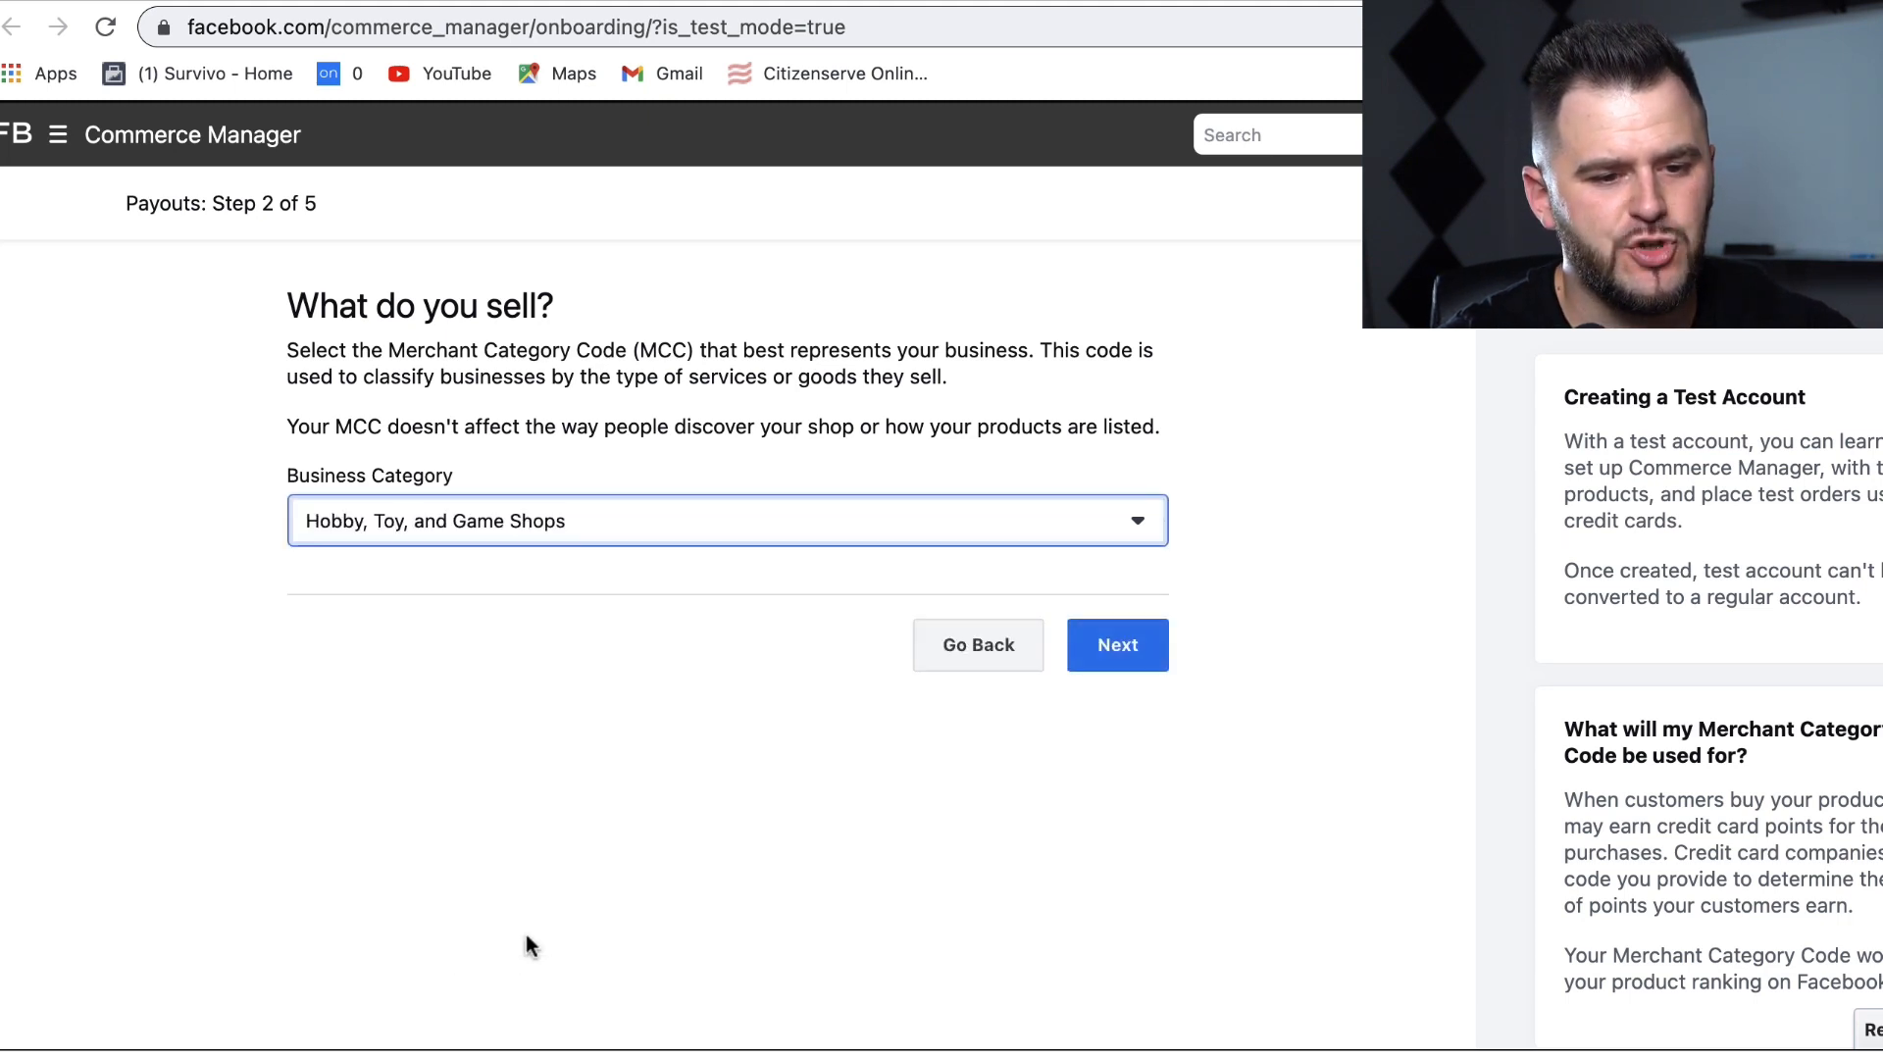
click(1157, 676)
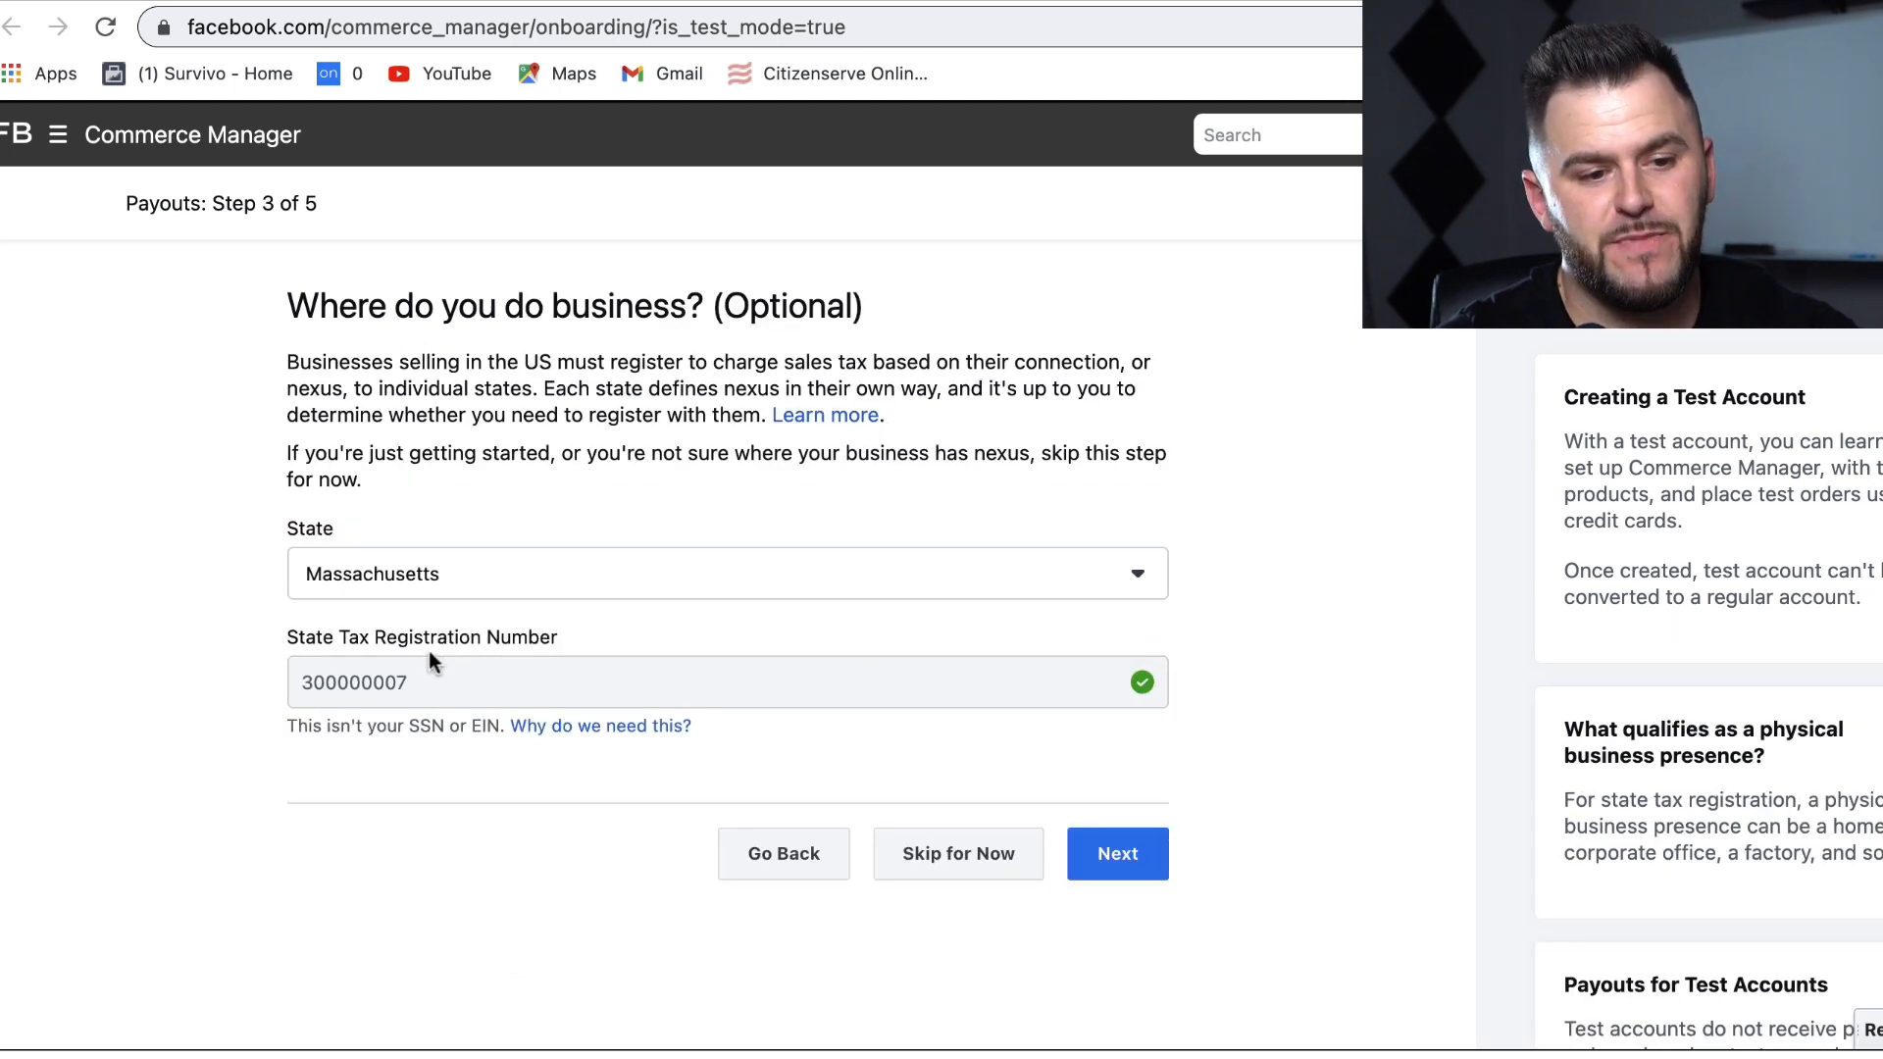
Step: Note that the business location step is optional and move past it
drag(724, 306, 919, 319)
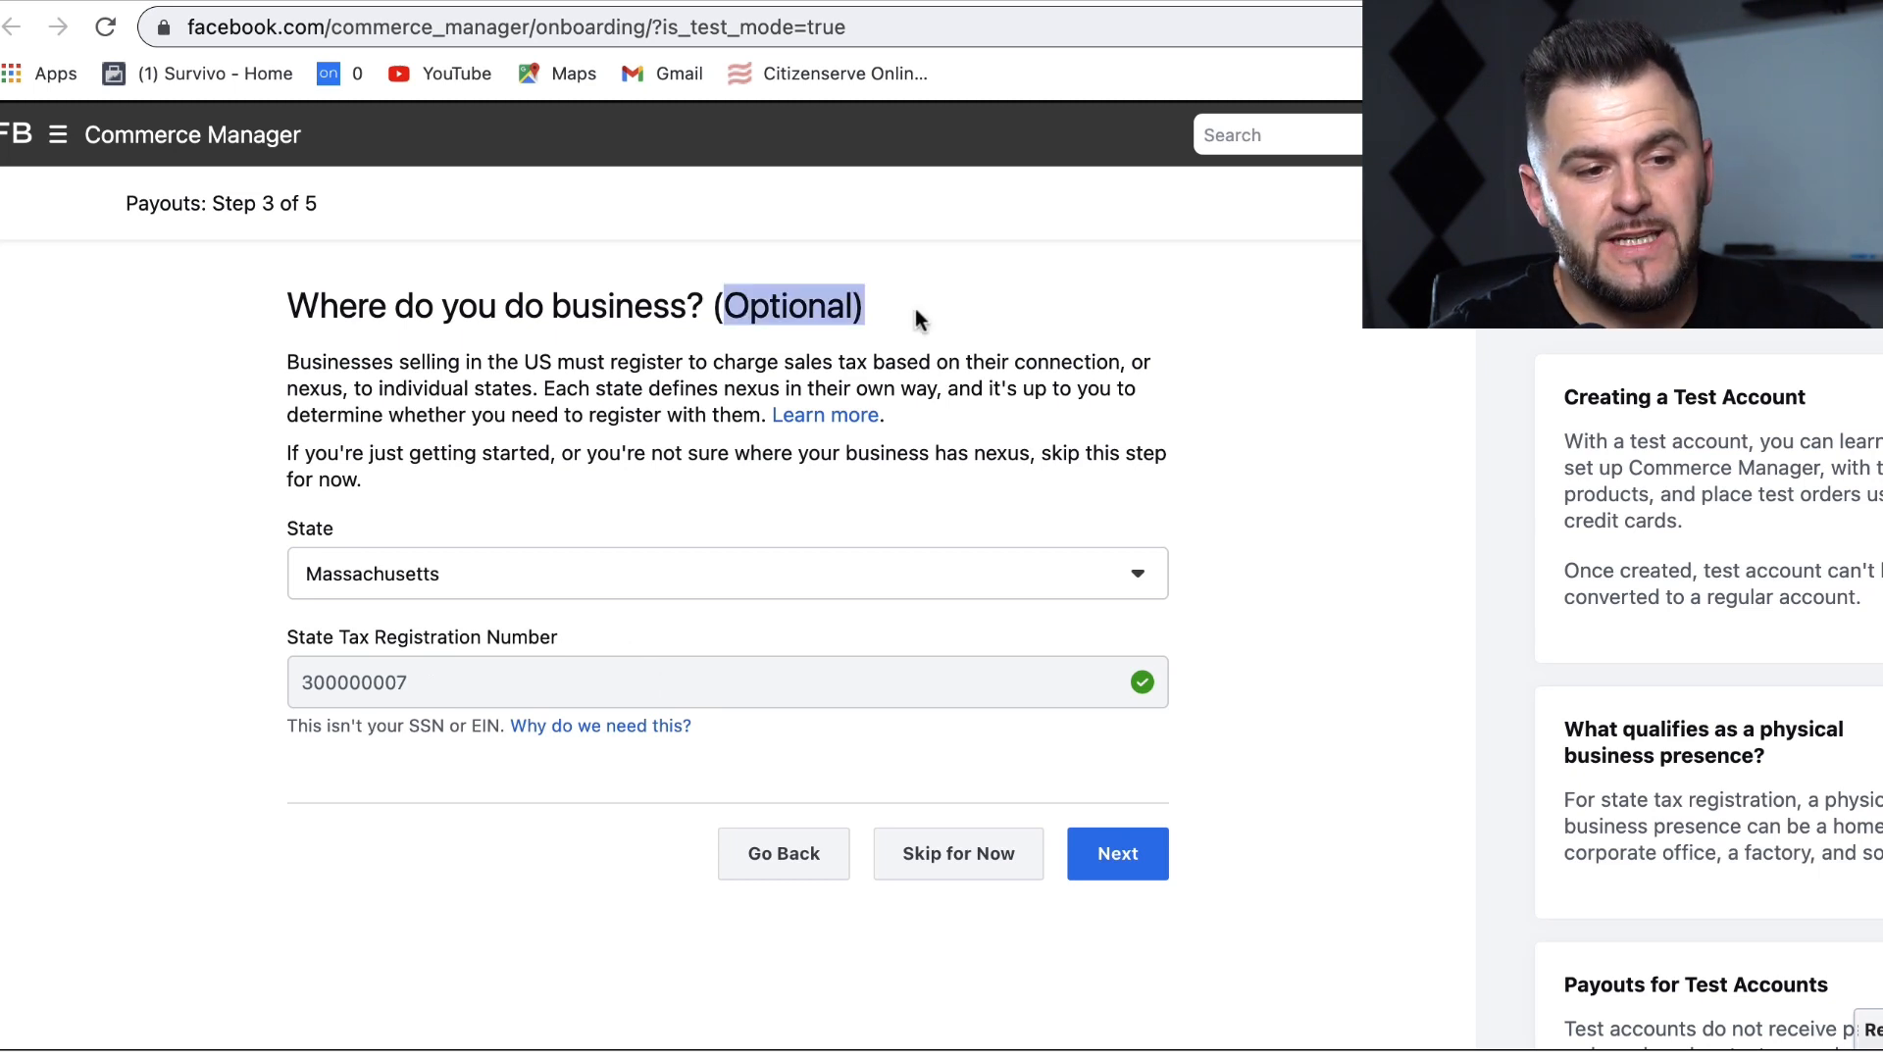
click(289, 363)
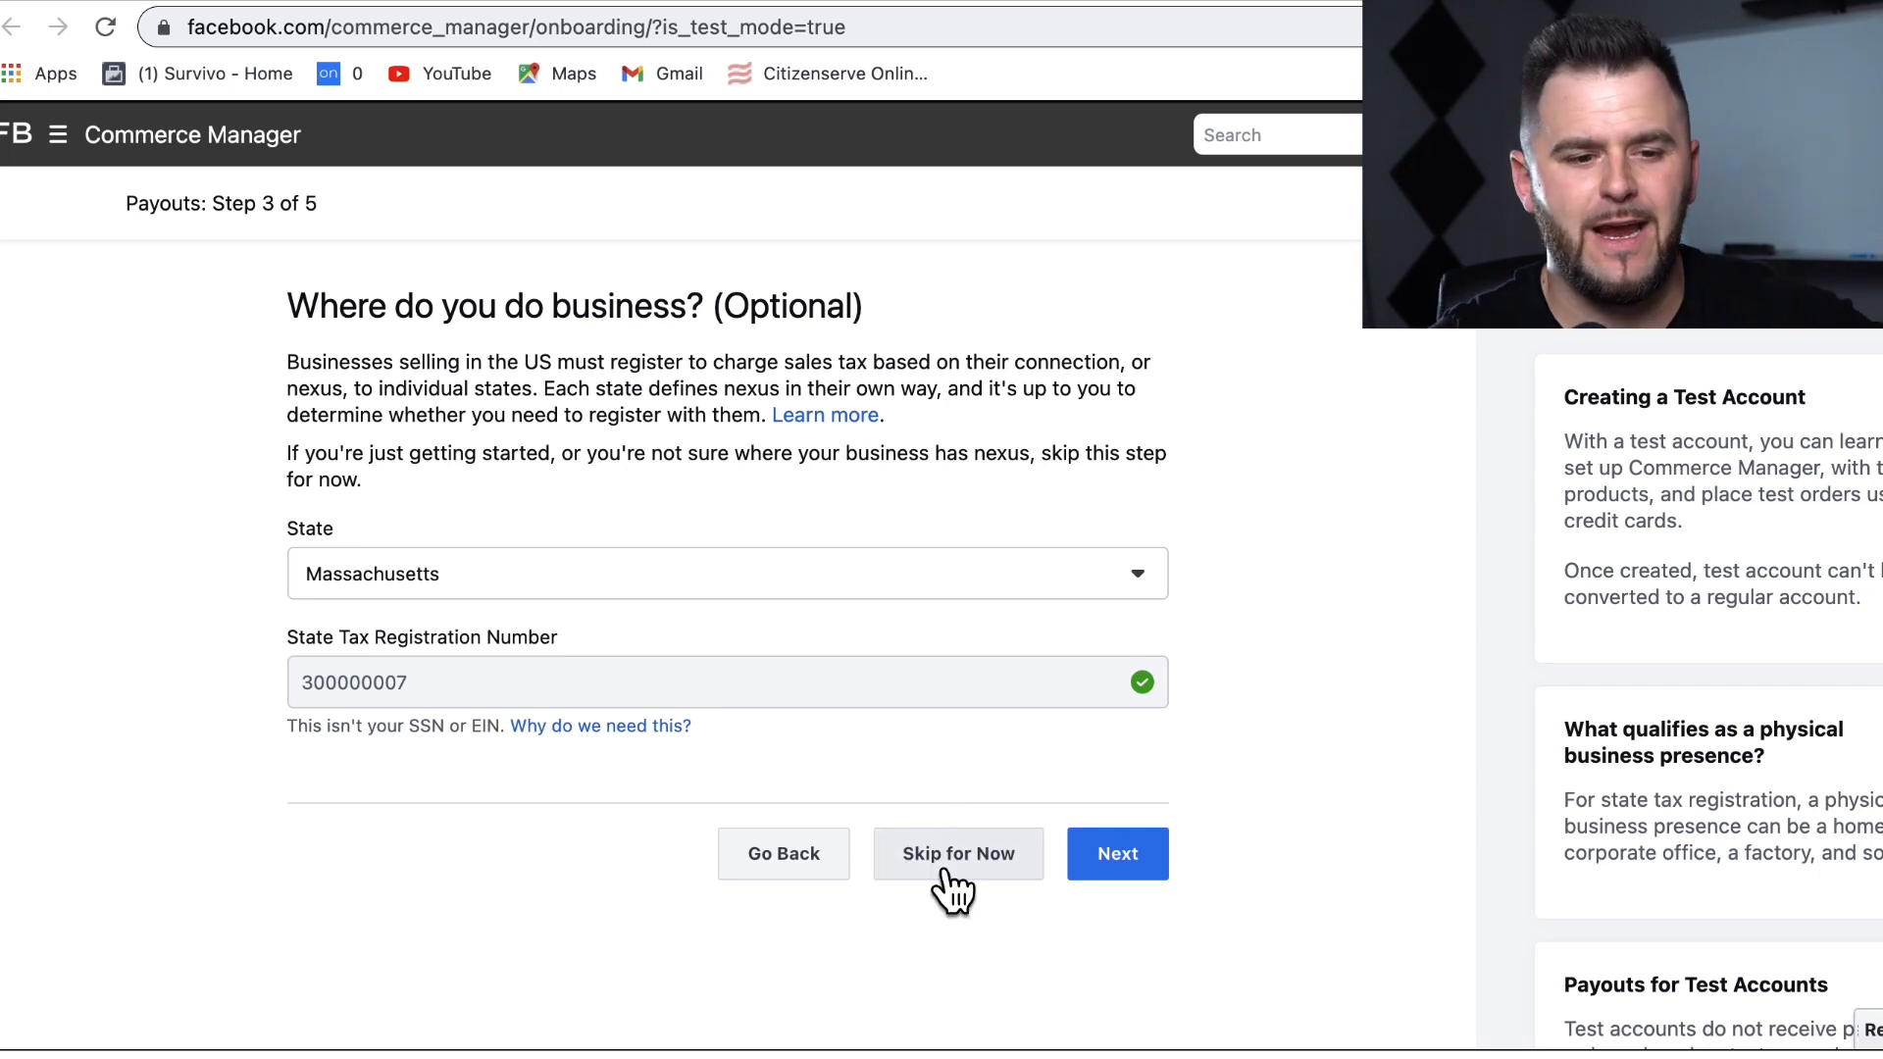
click(1124, 848)
Step: Set the business type to Corporation with the business name 'Ecommerce products'
scroll(1329, 585, down, 1)
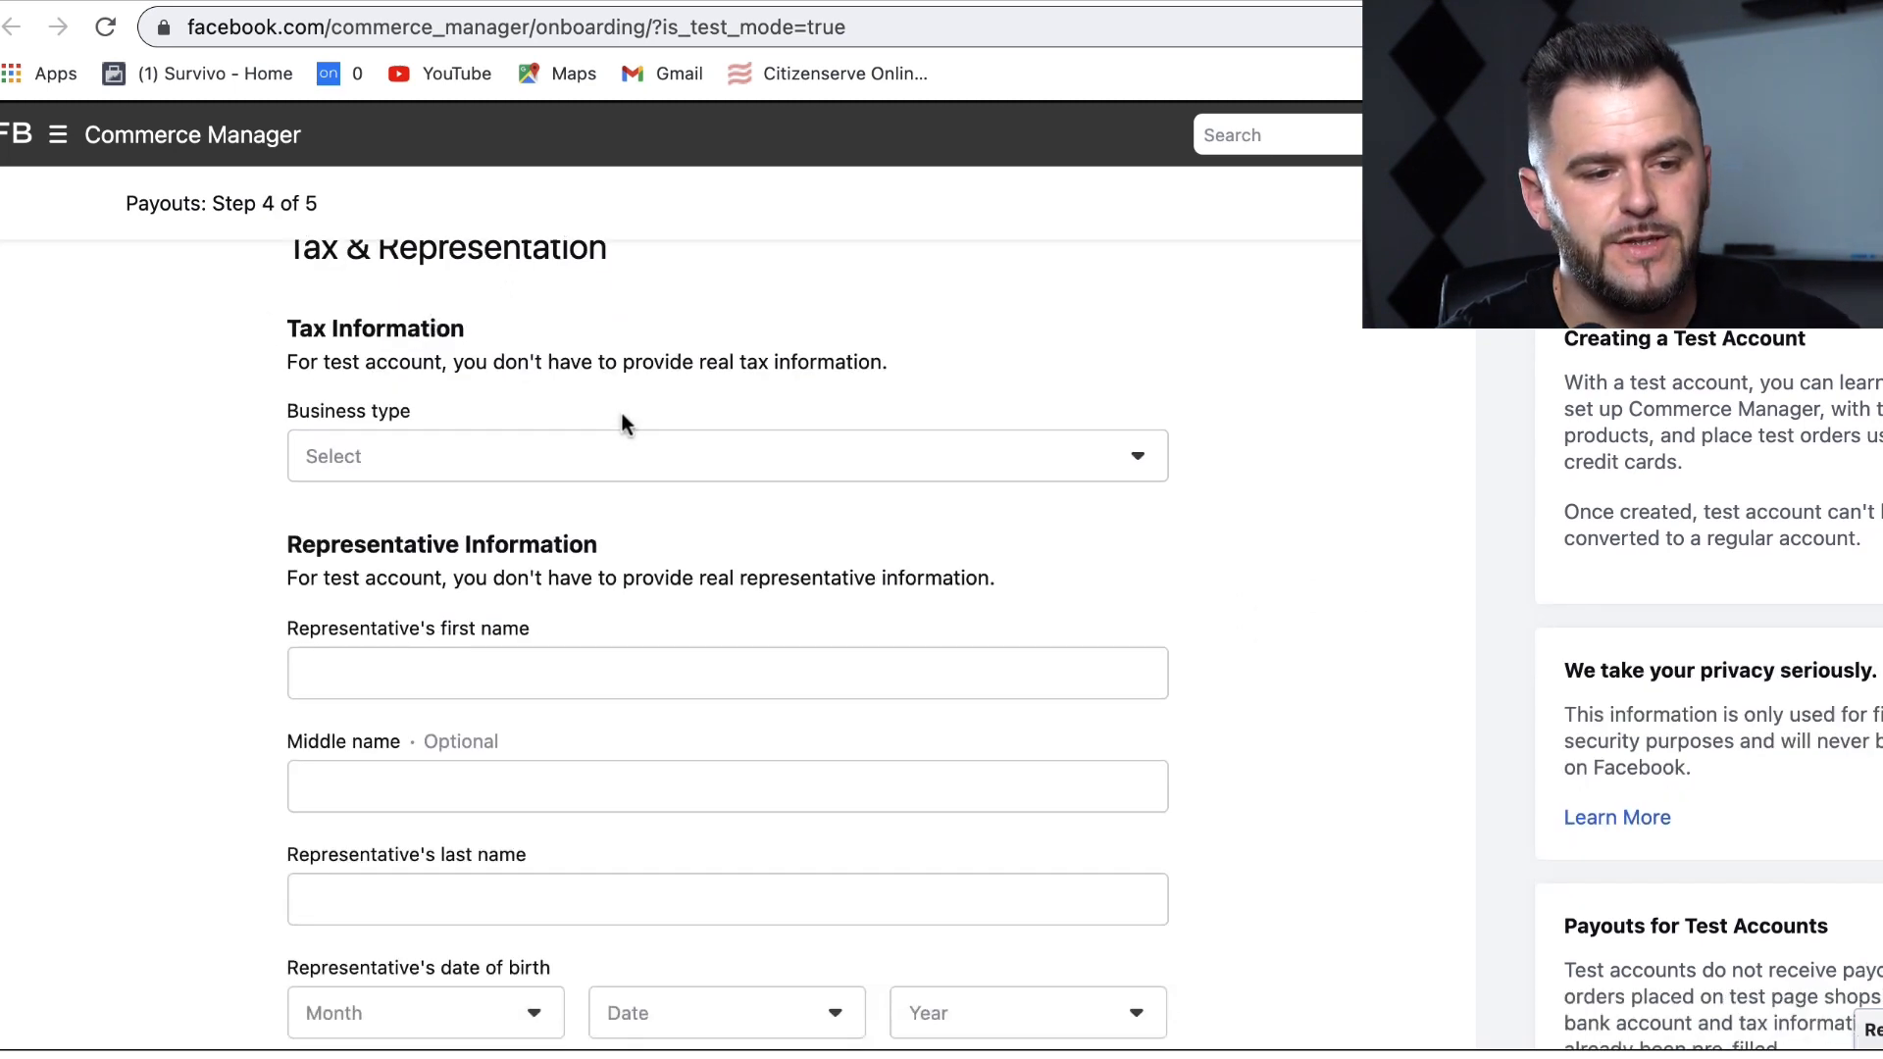
click(615, 456)
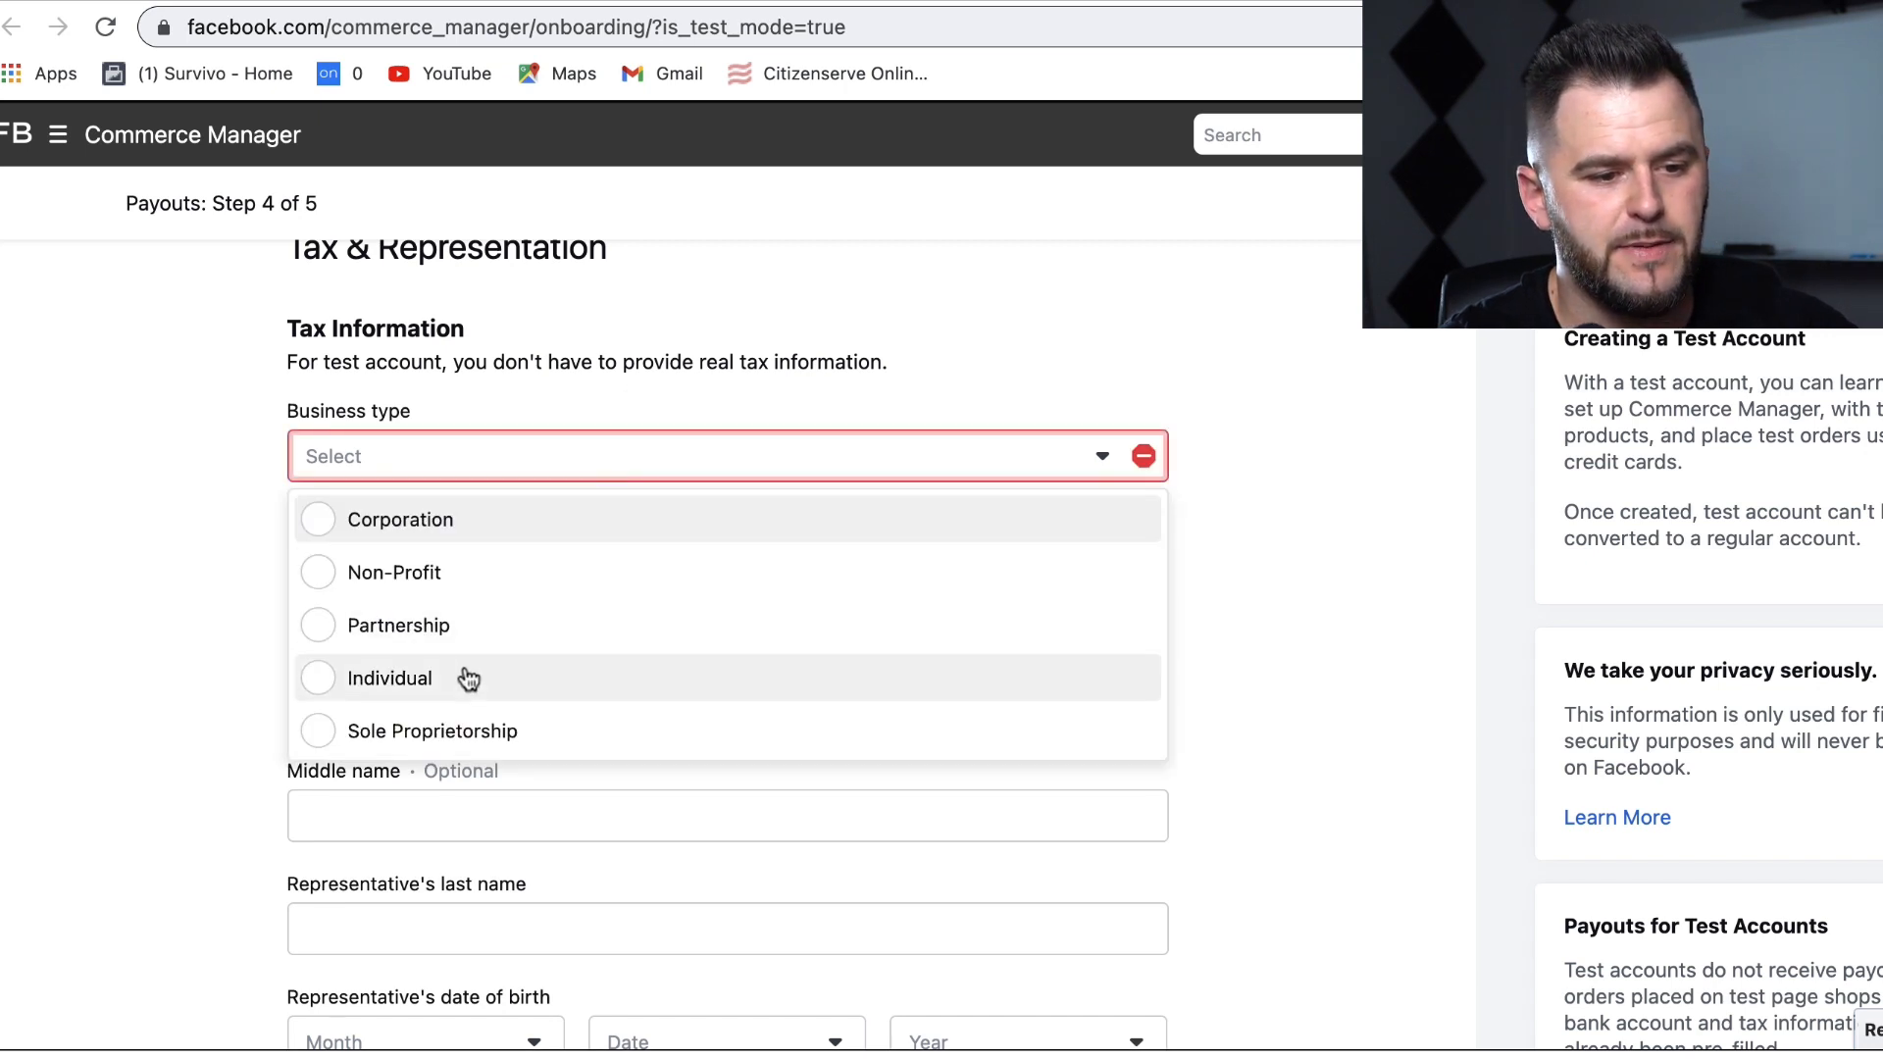
click(402, 529)
click(491, 559)
text(Ecorm)
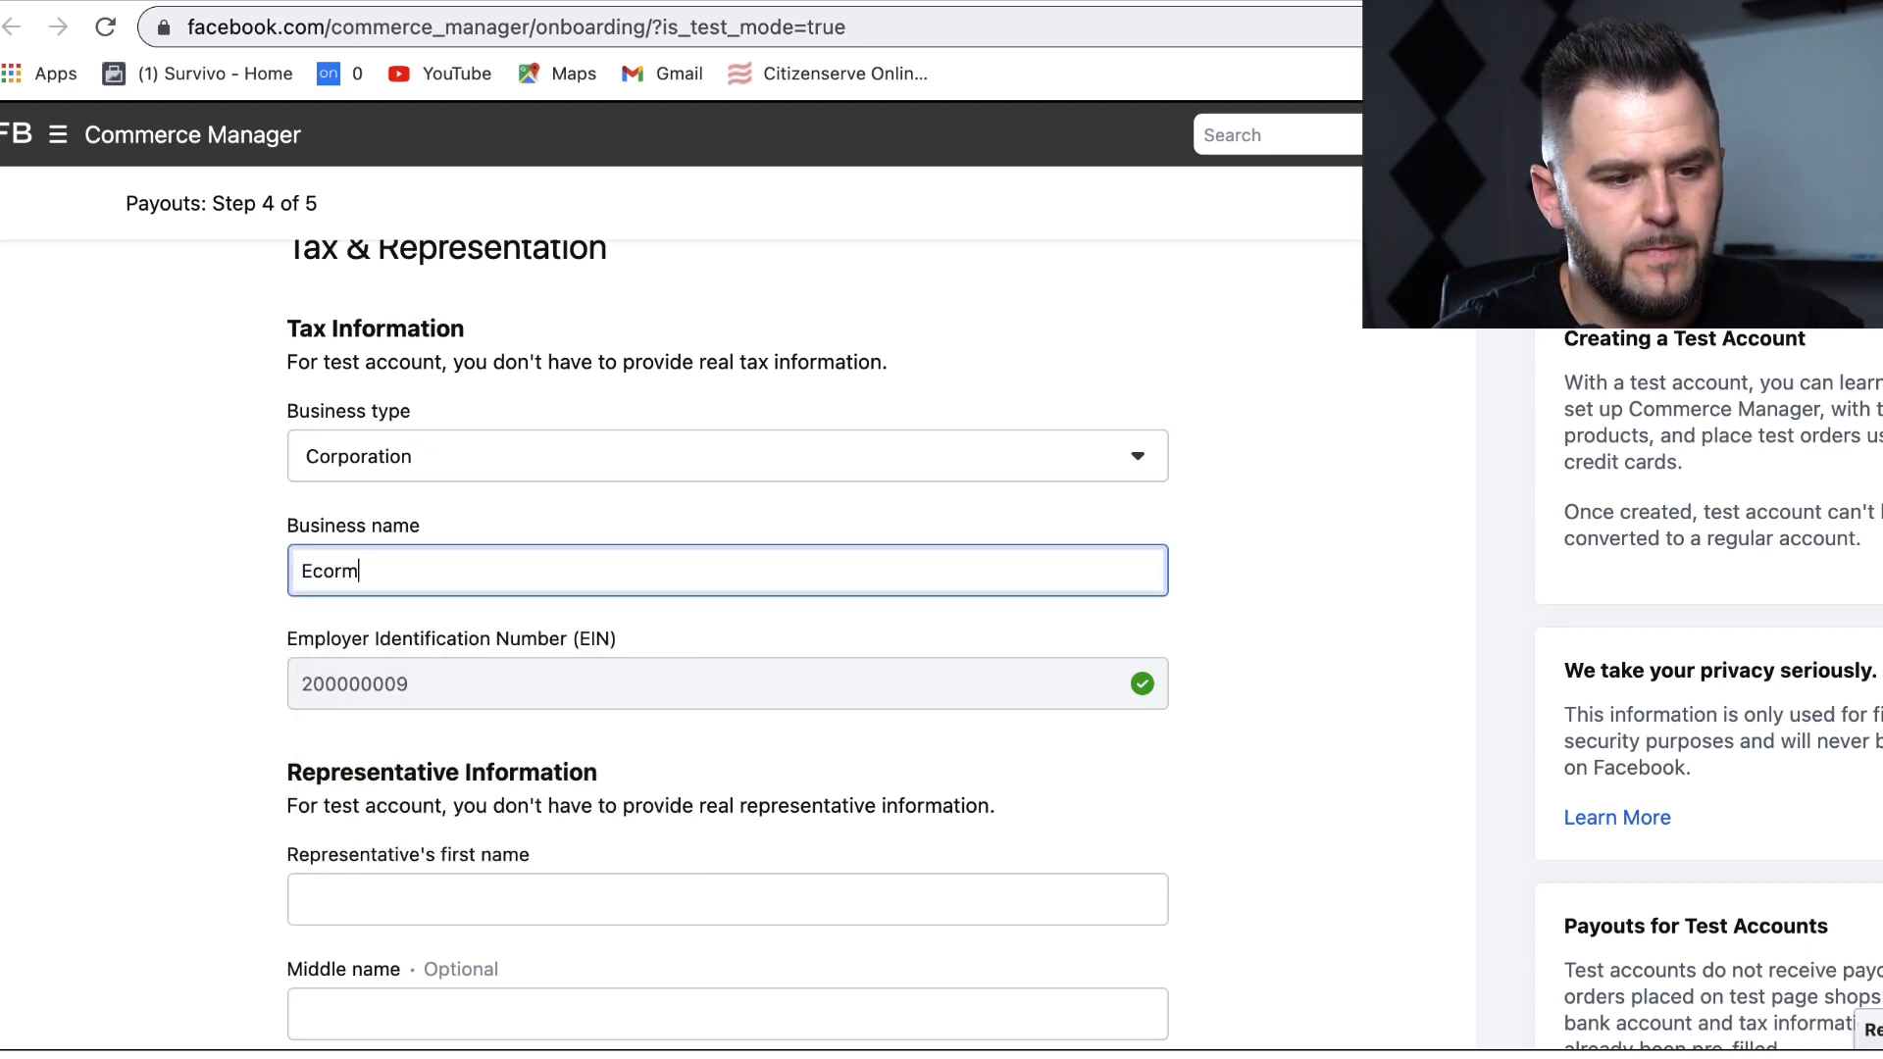
key(BackSpace)
key(BackSpace)
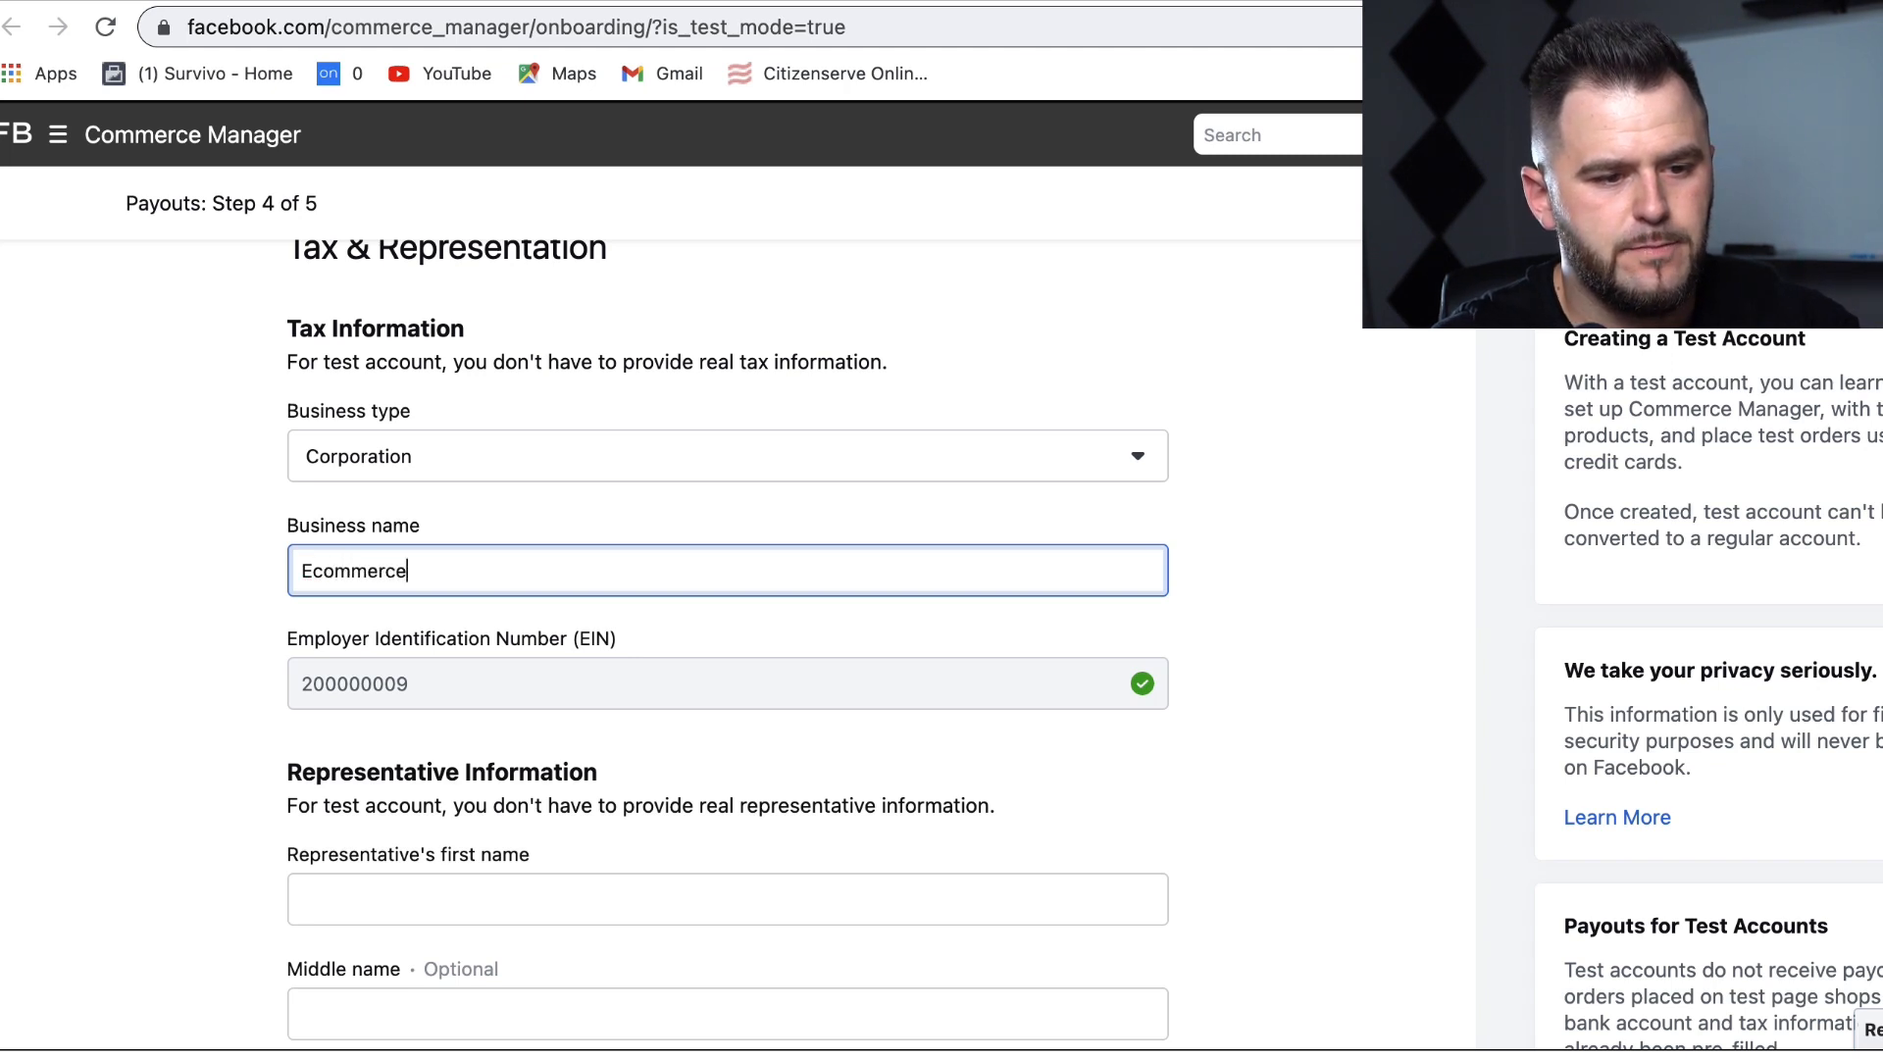
text(mmerce products)
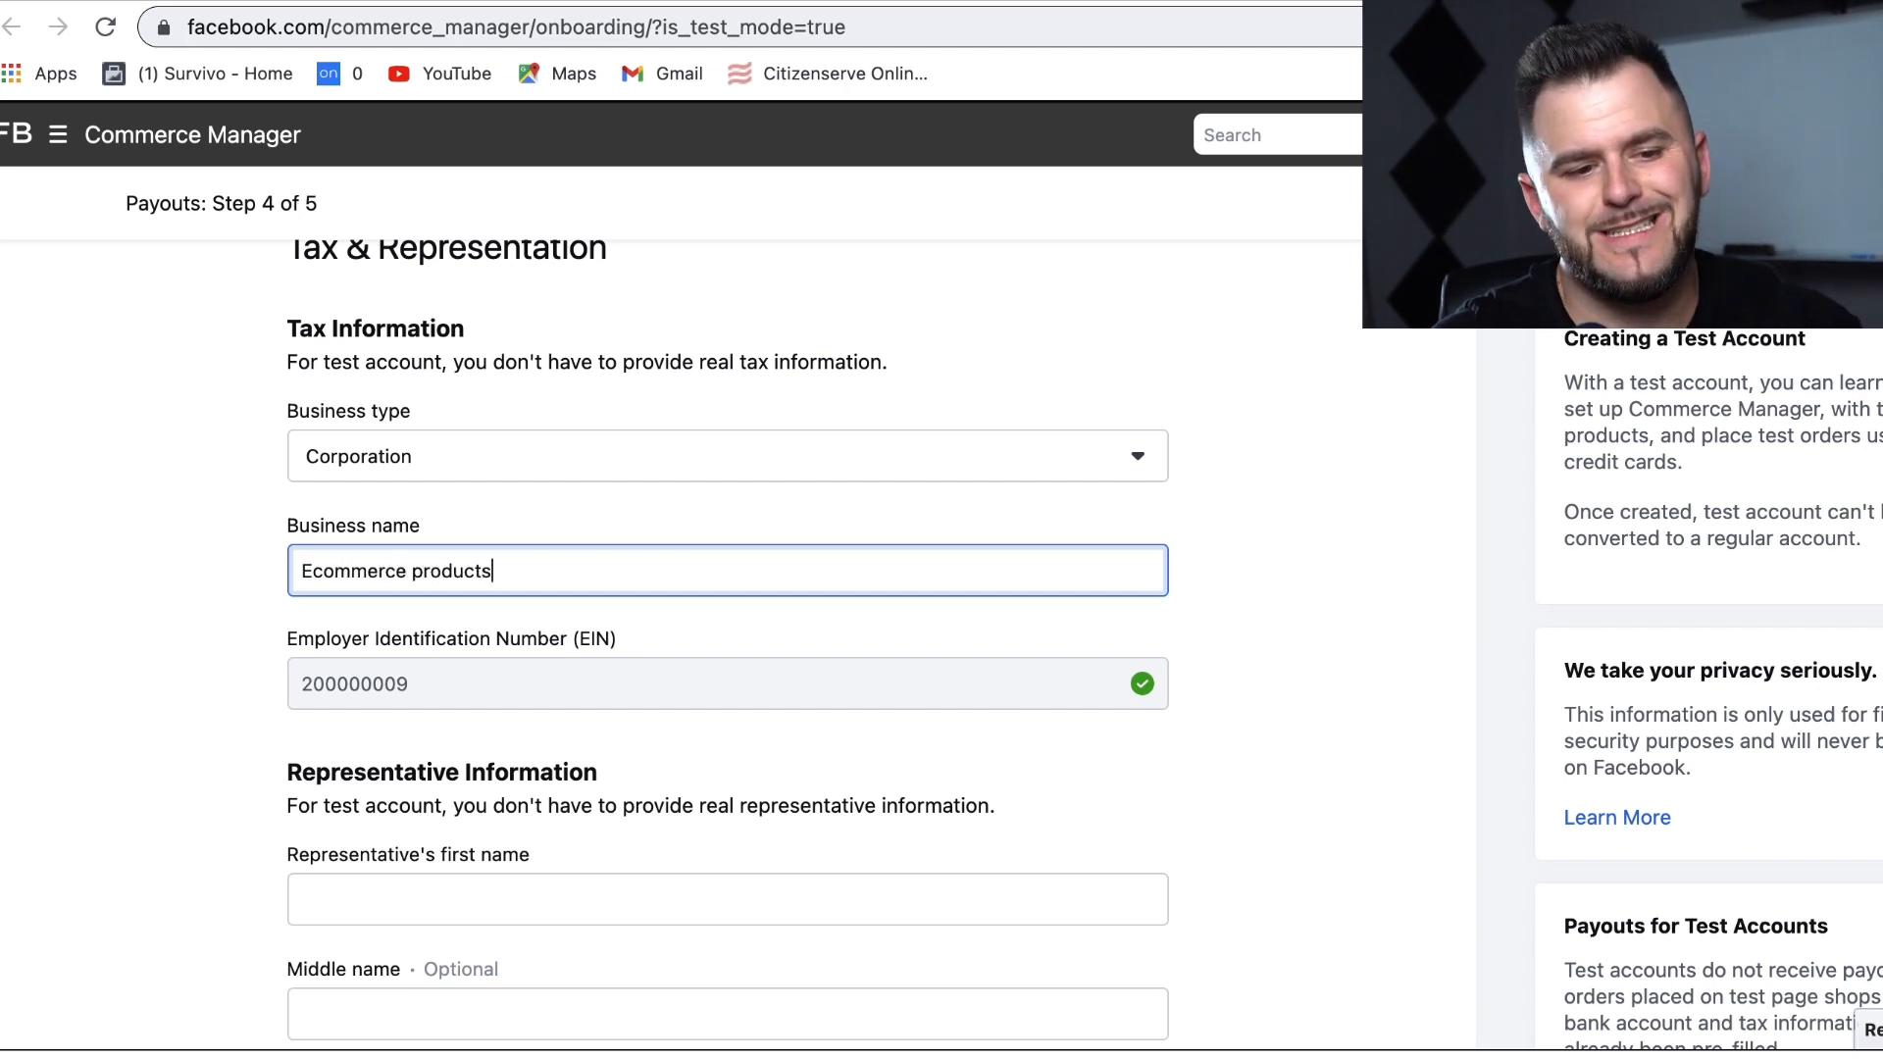
click(1420, 626)
Step: Fill in the representative's full name from an autofill suggestion
scroll(1422, 628, down, 5)
scroll(1423, 629, down, 2)
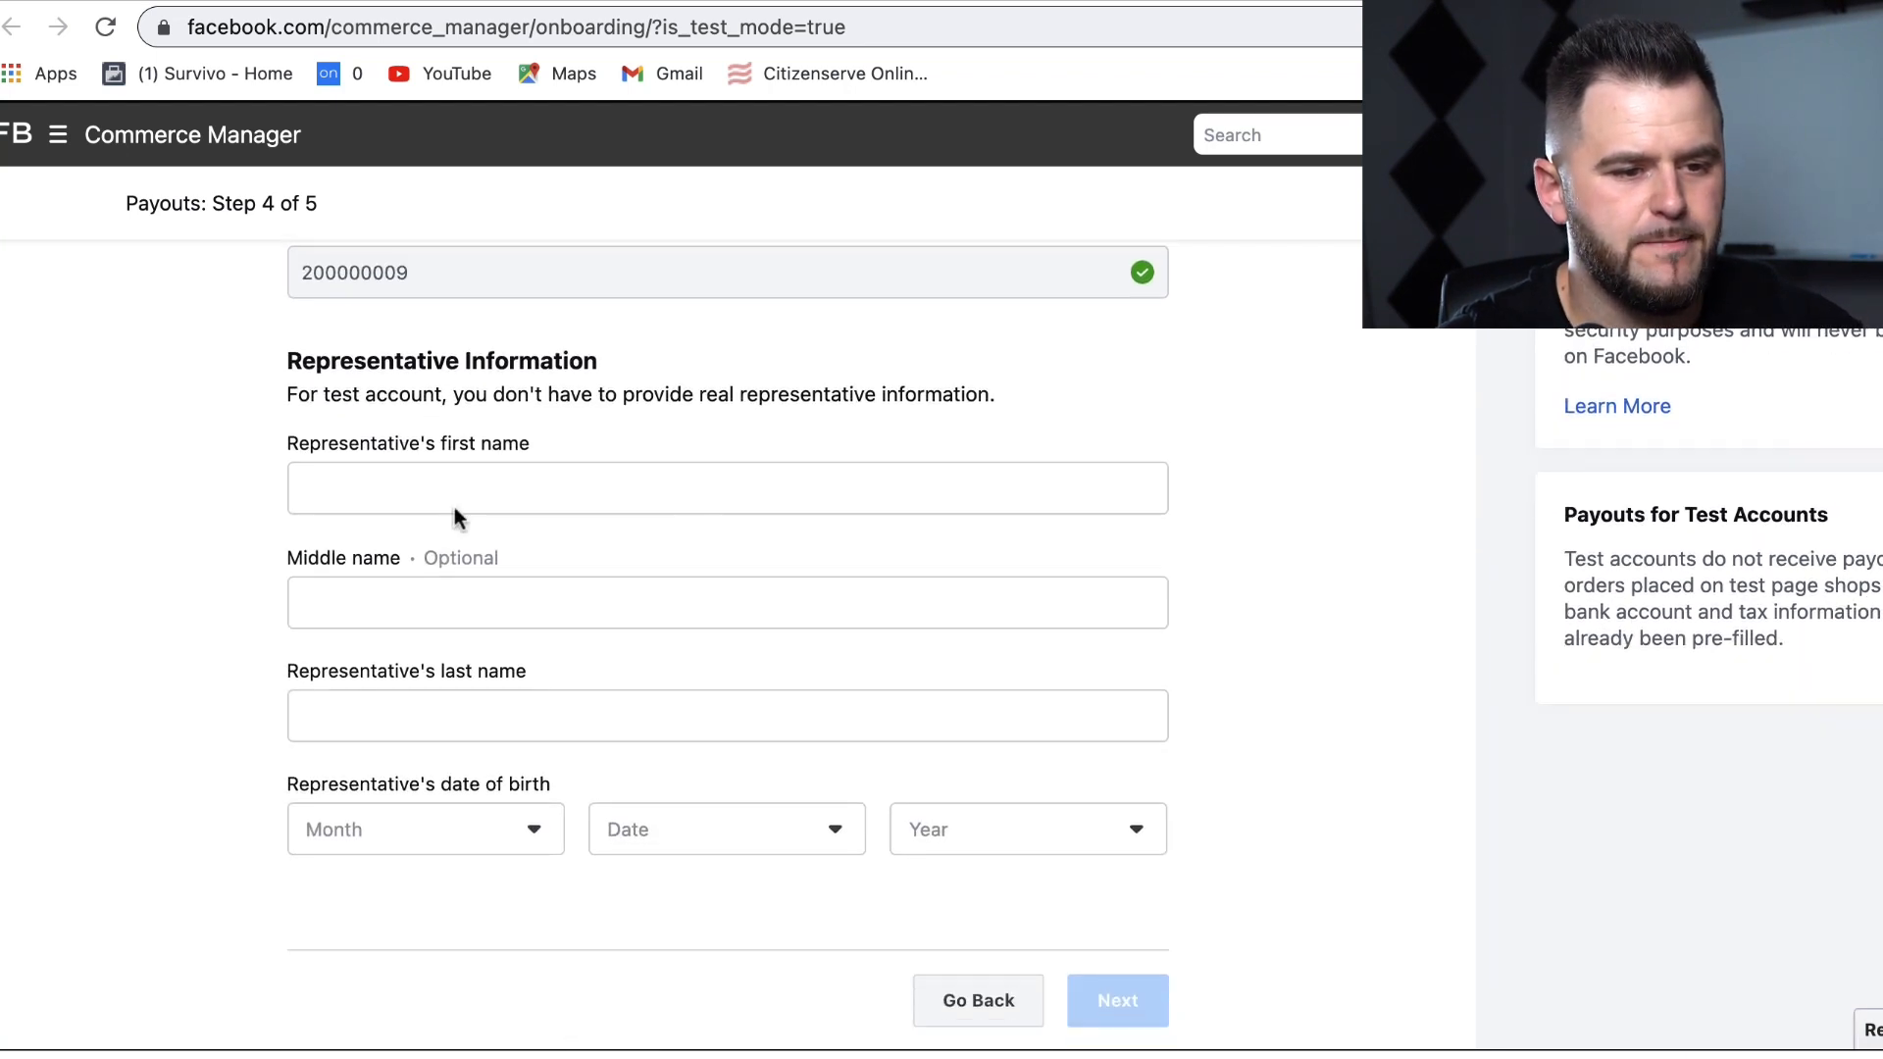
click(399, 485)
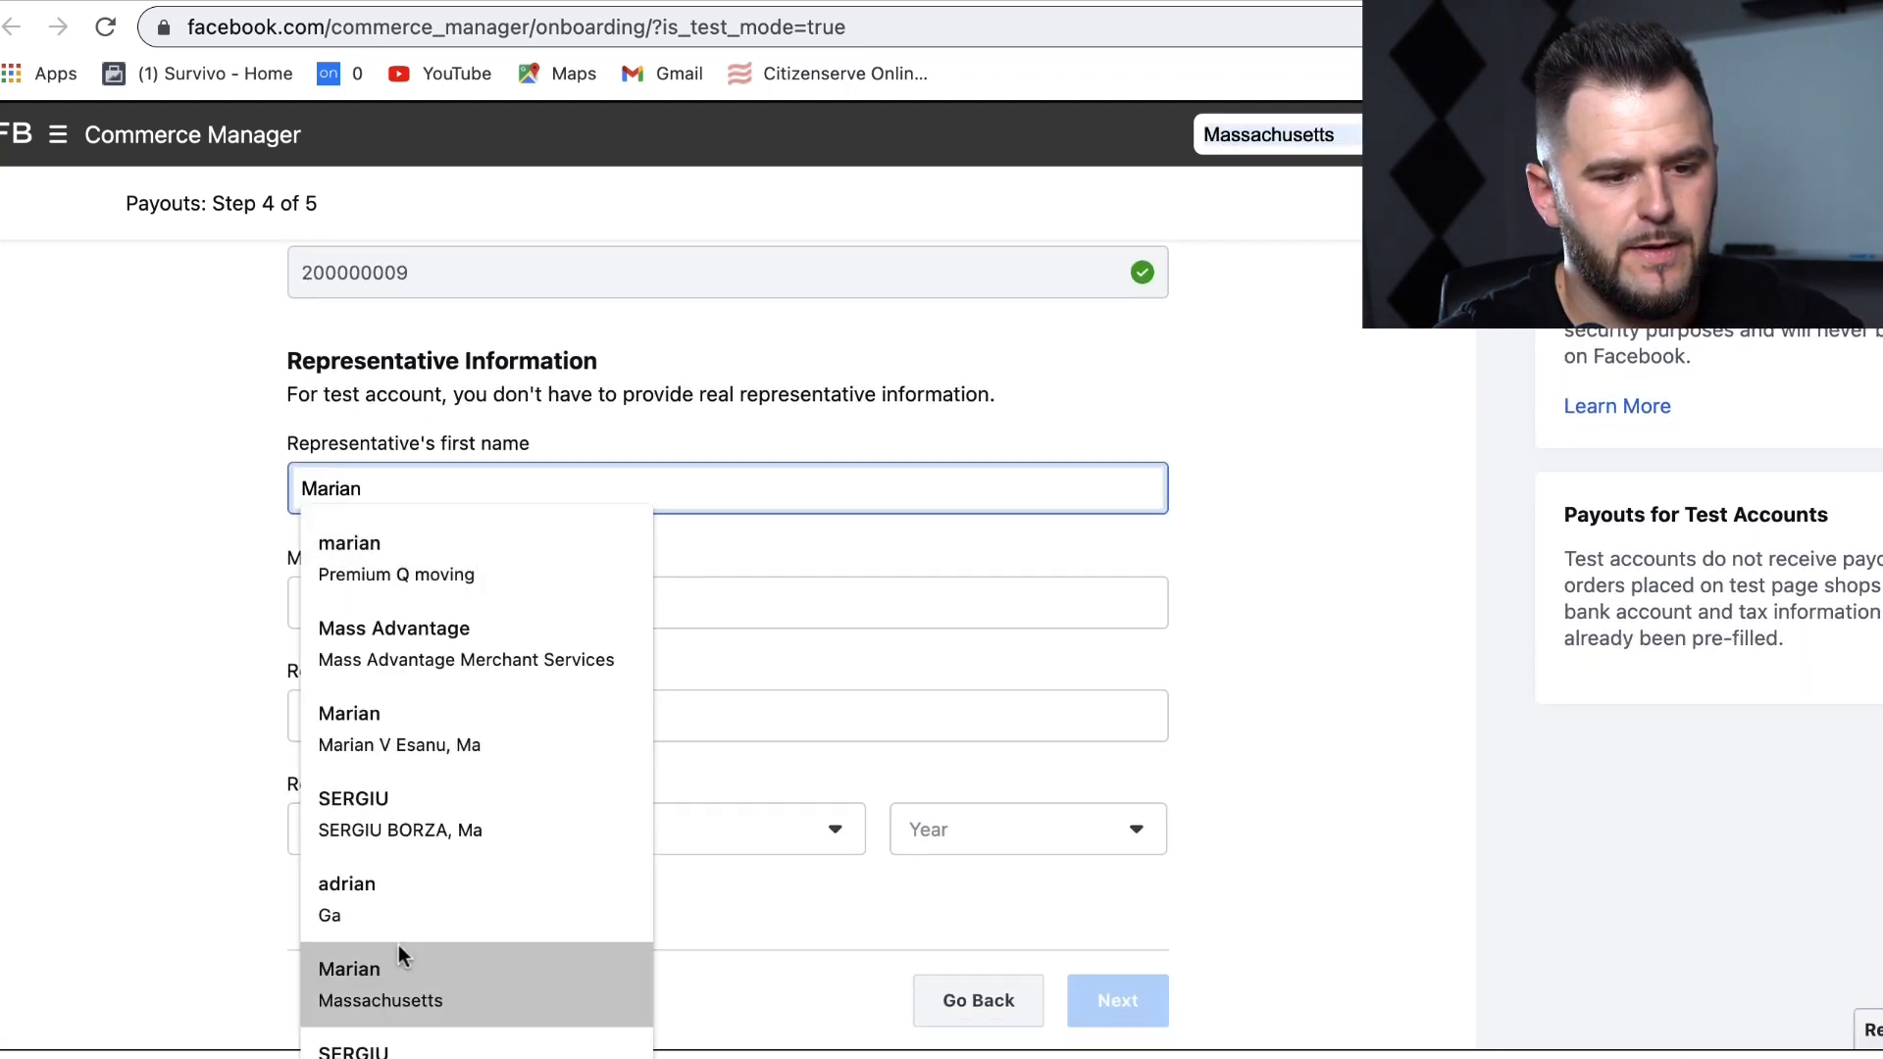
click(392, 983)
click(476, 836)
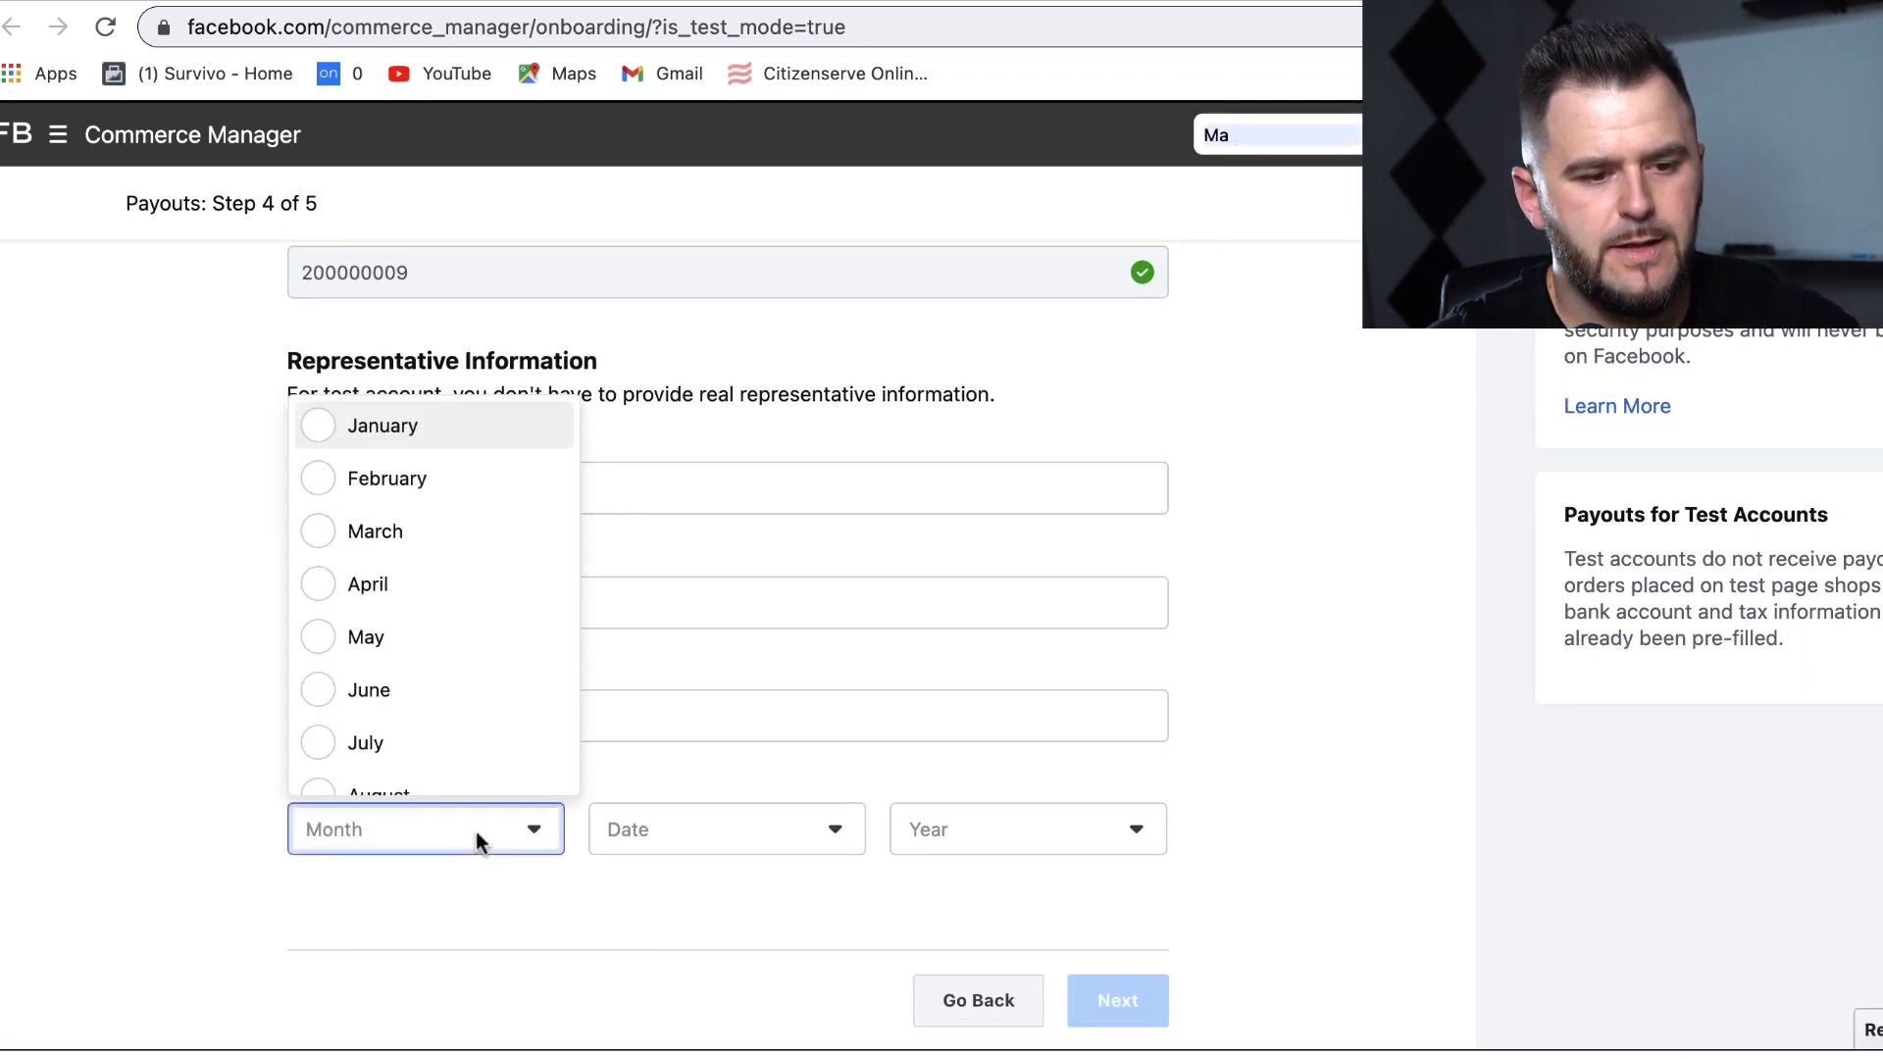
click(396, 743)
click(741, 822)
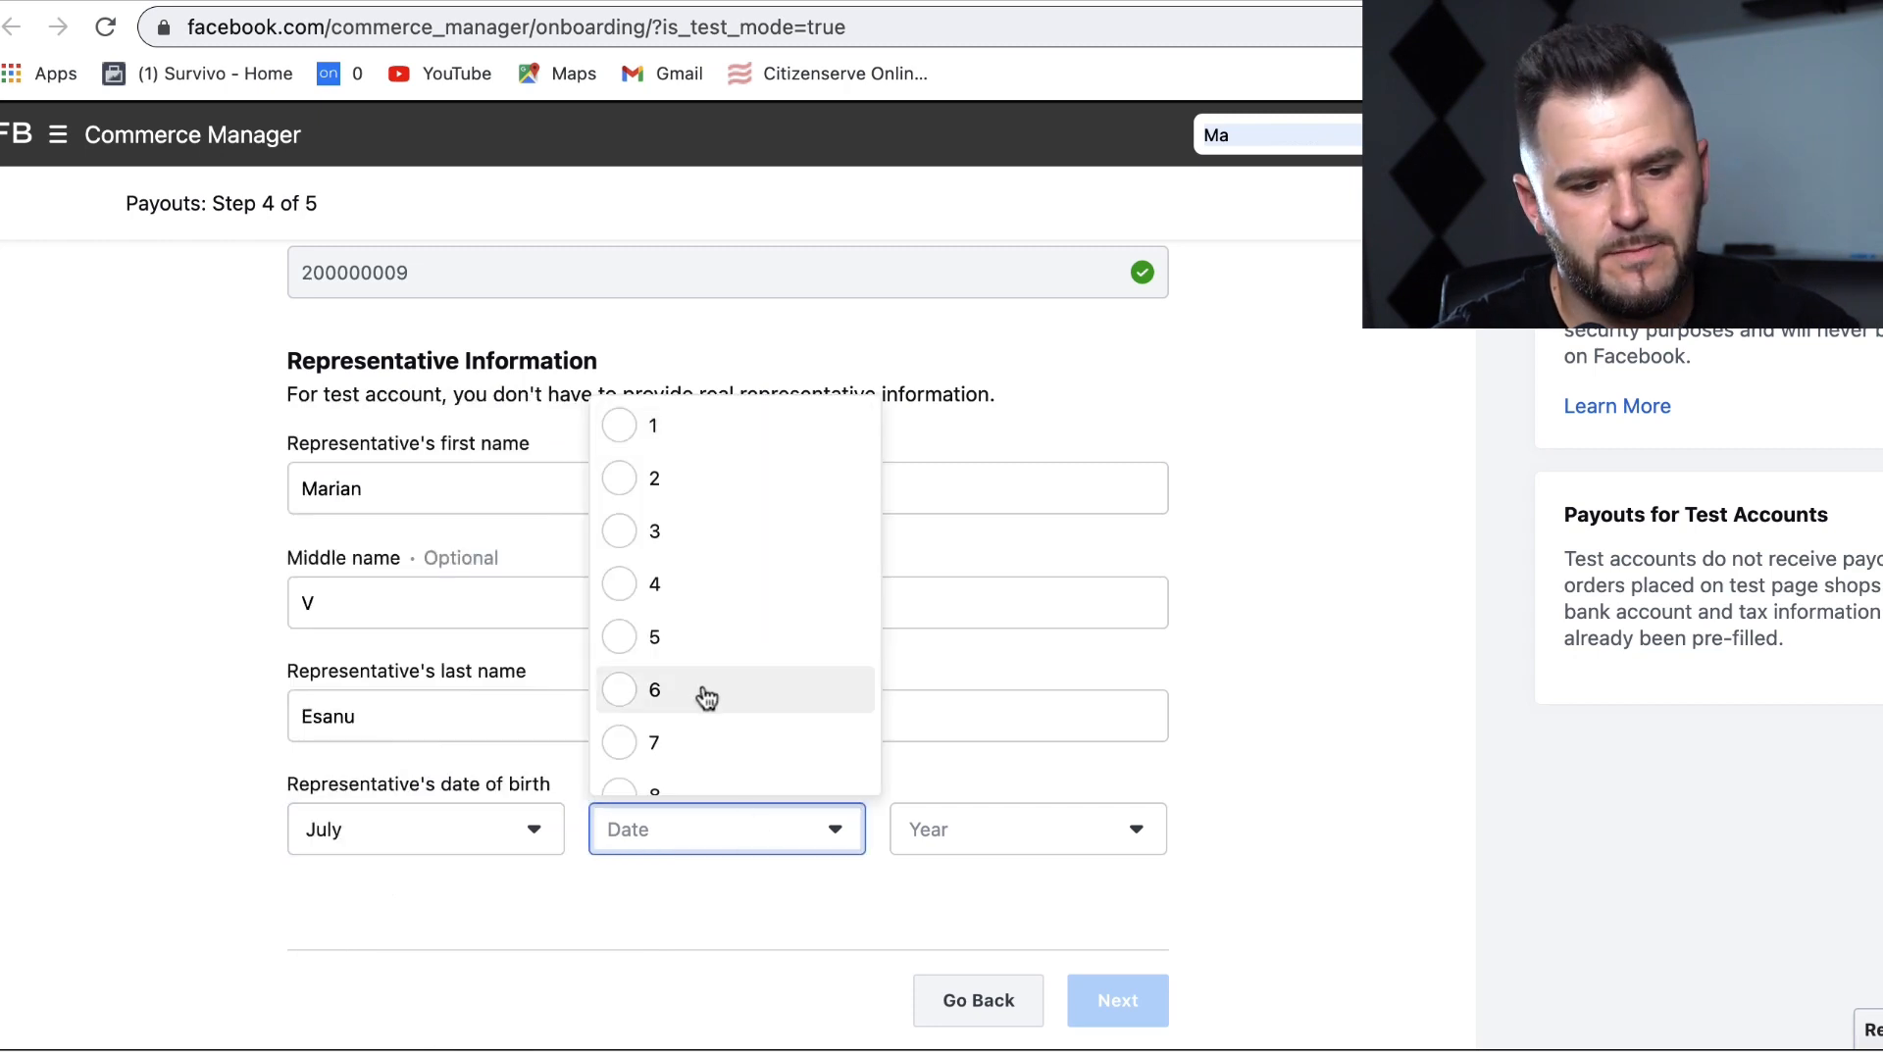
click(698, 691)
click(1043, 822)
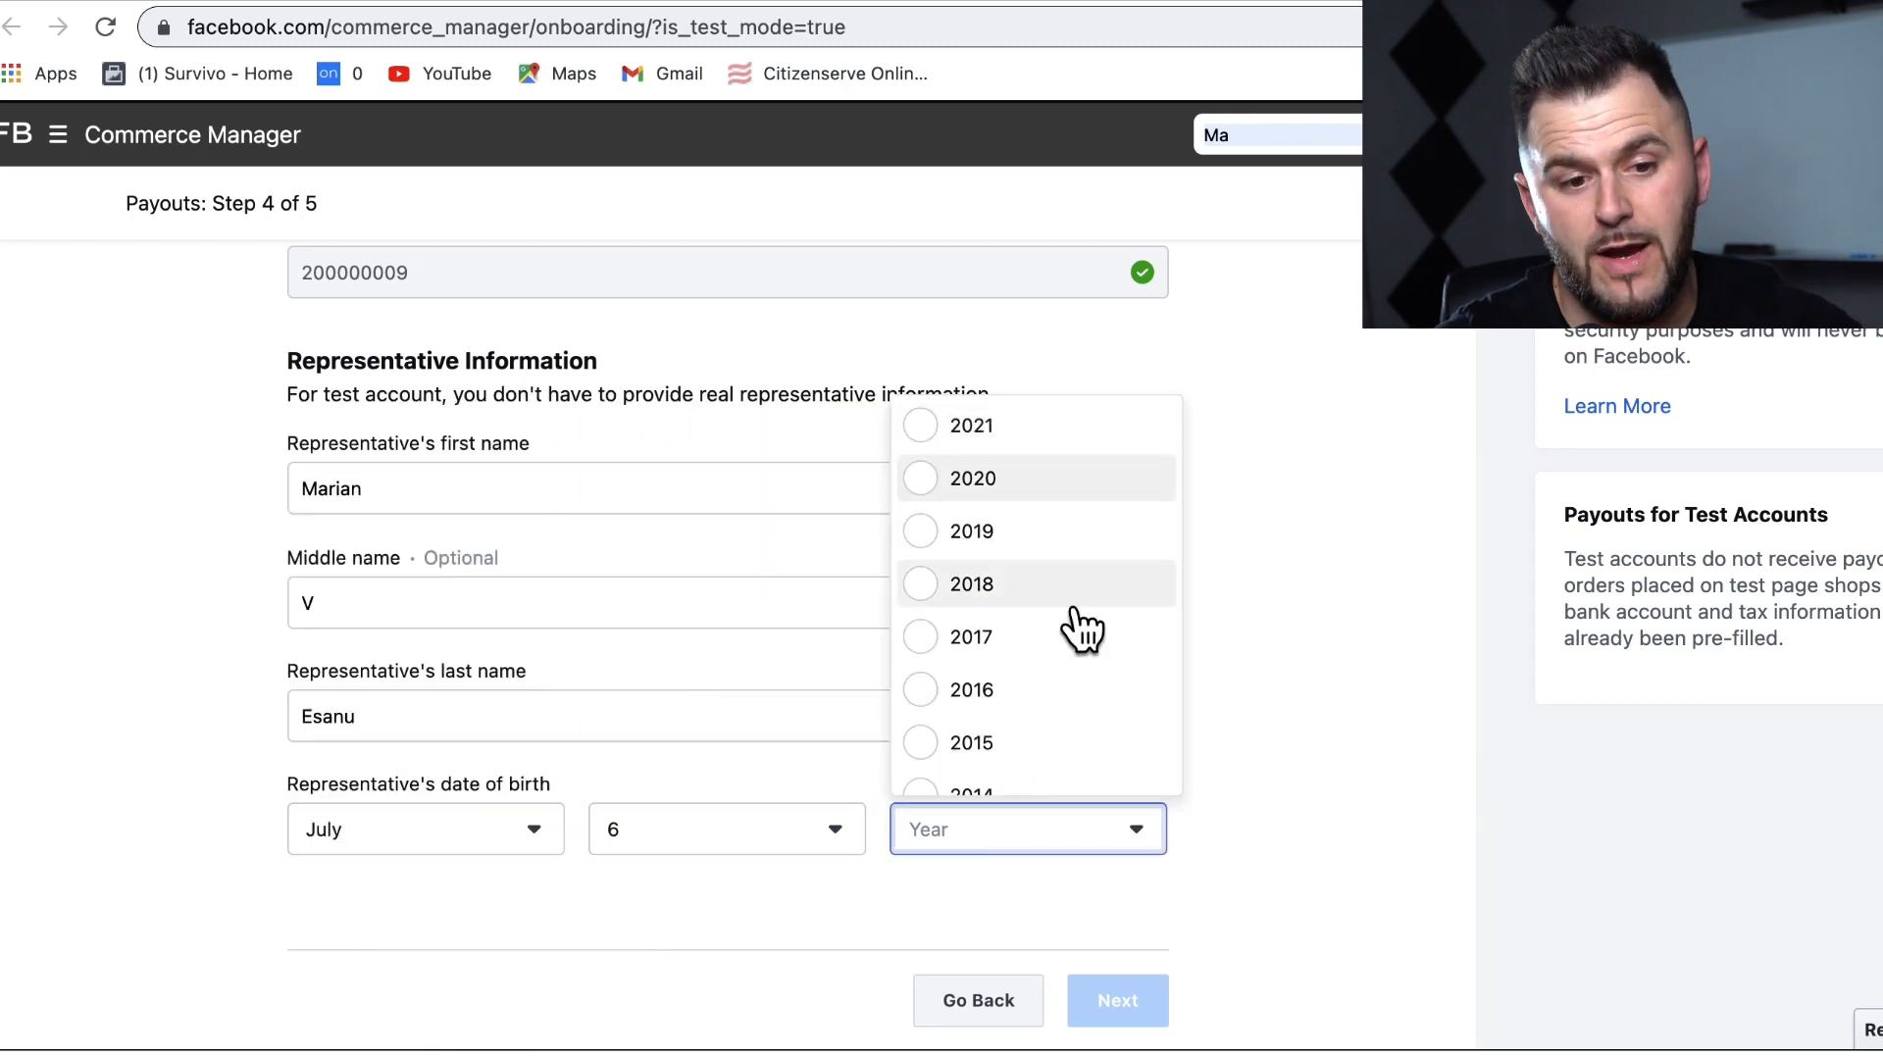
scroll(1080, 628, down, 5)
scroll(1079, 628, down, 3)
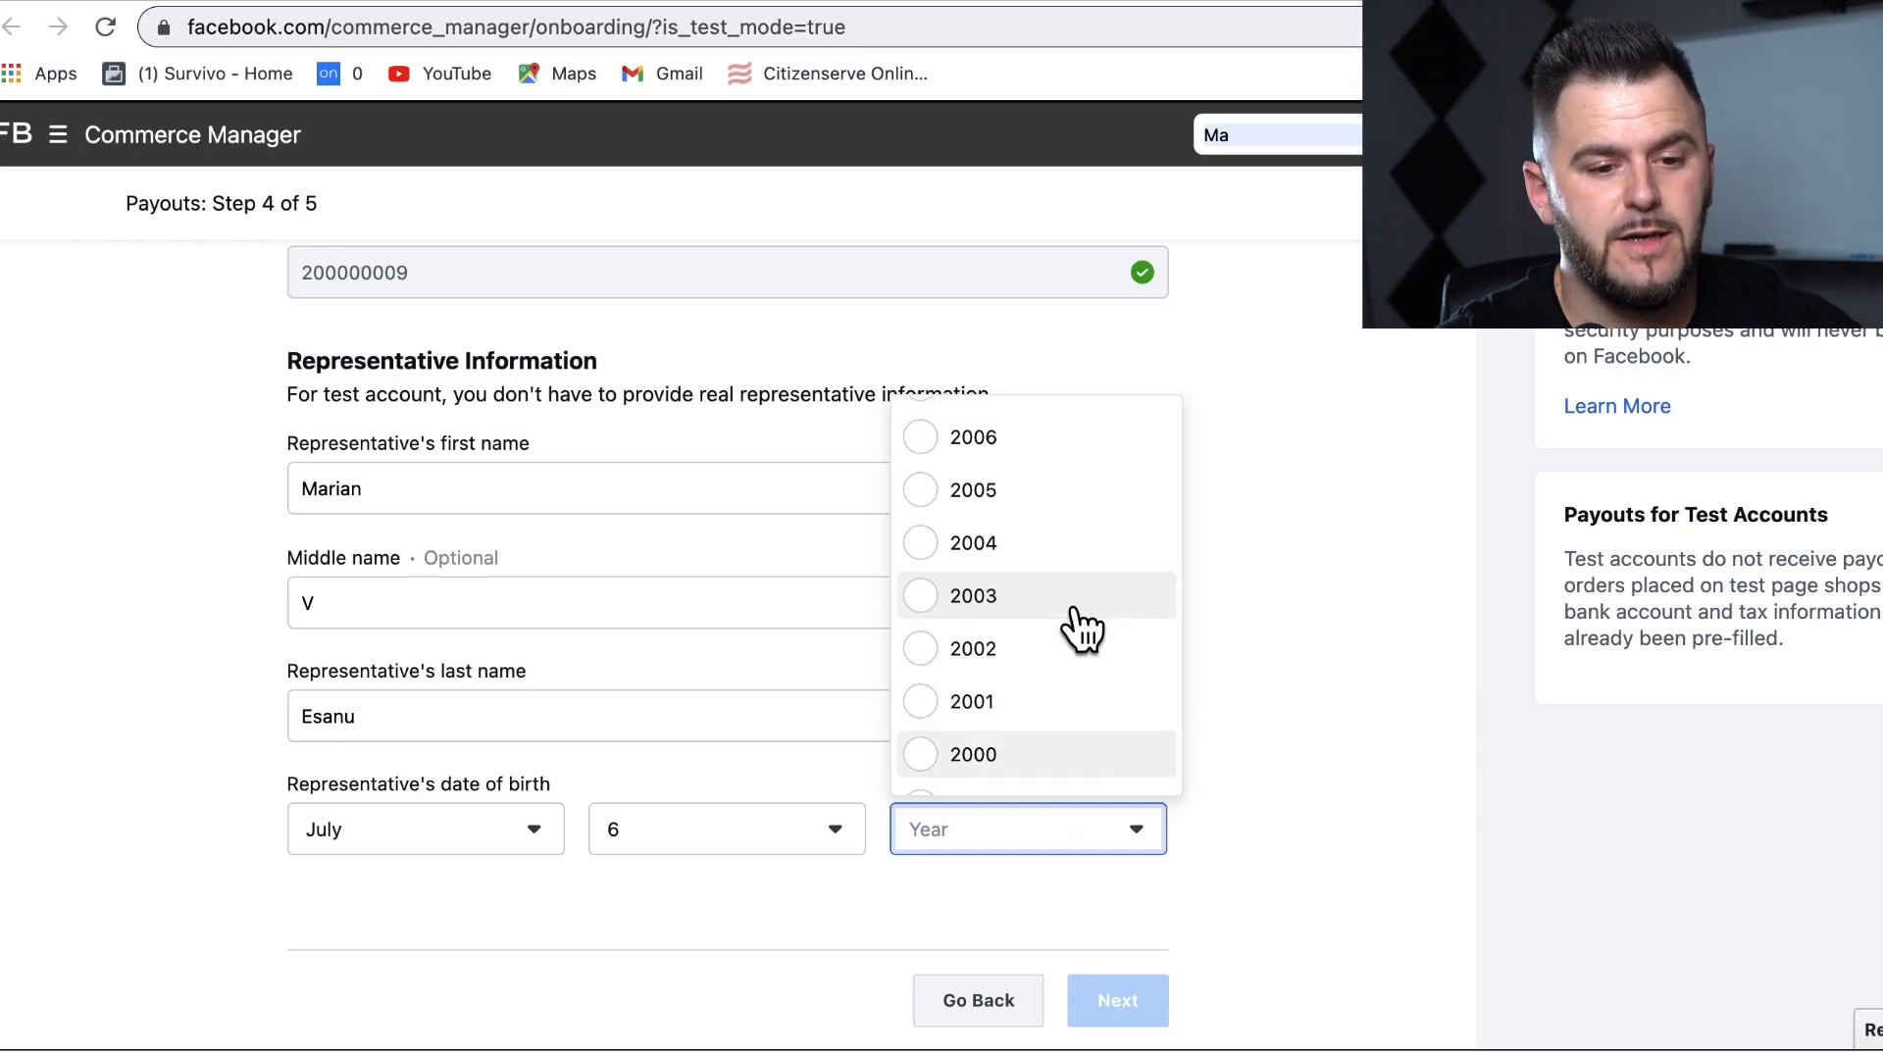
scroll(1080, 627, down, 8)
click(1020, 629)
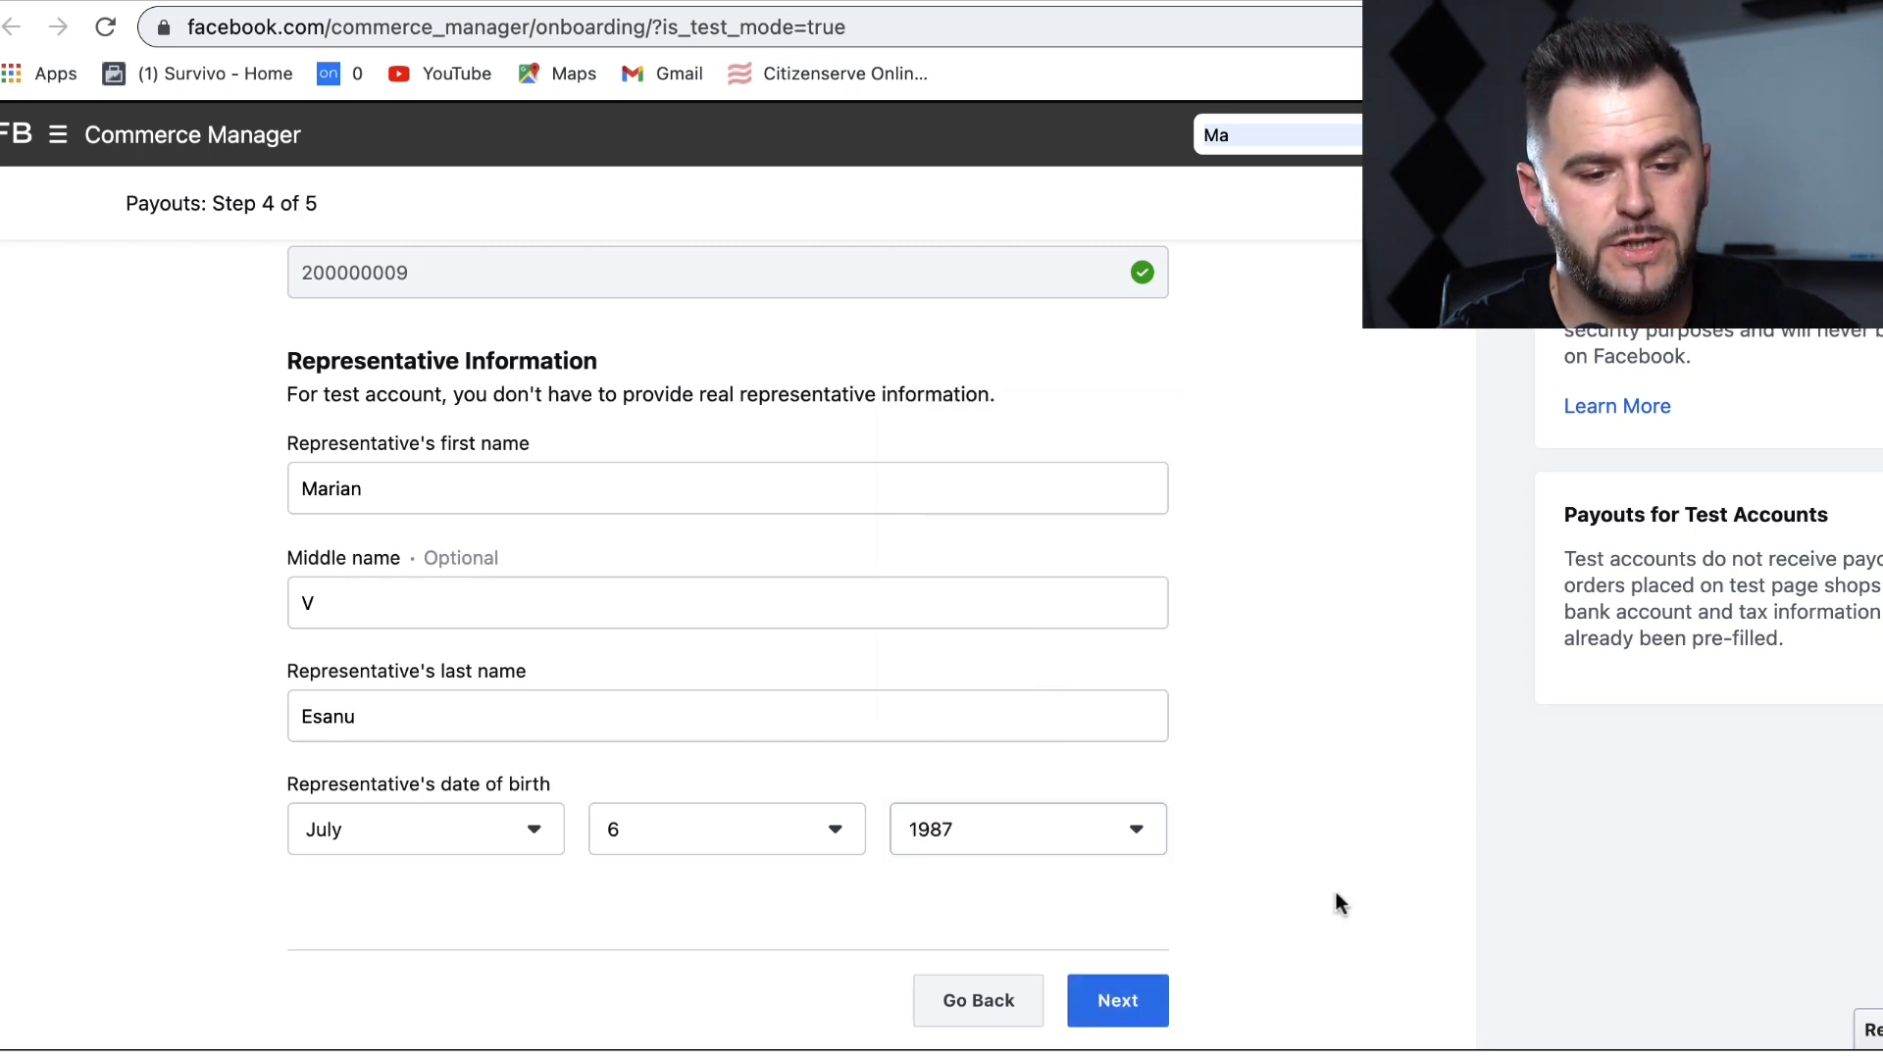
scroll(1334, 887, down, 1)
click(1117, 963)
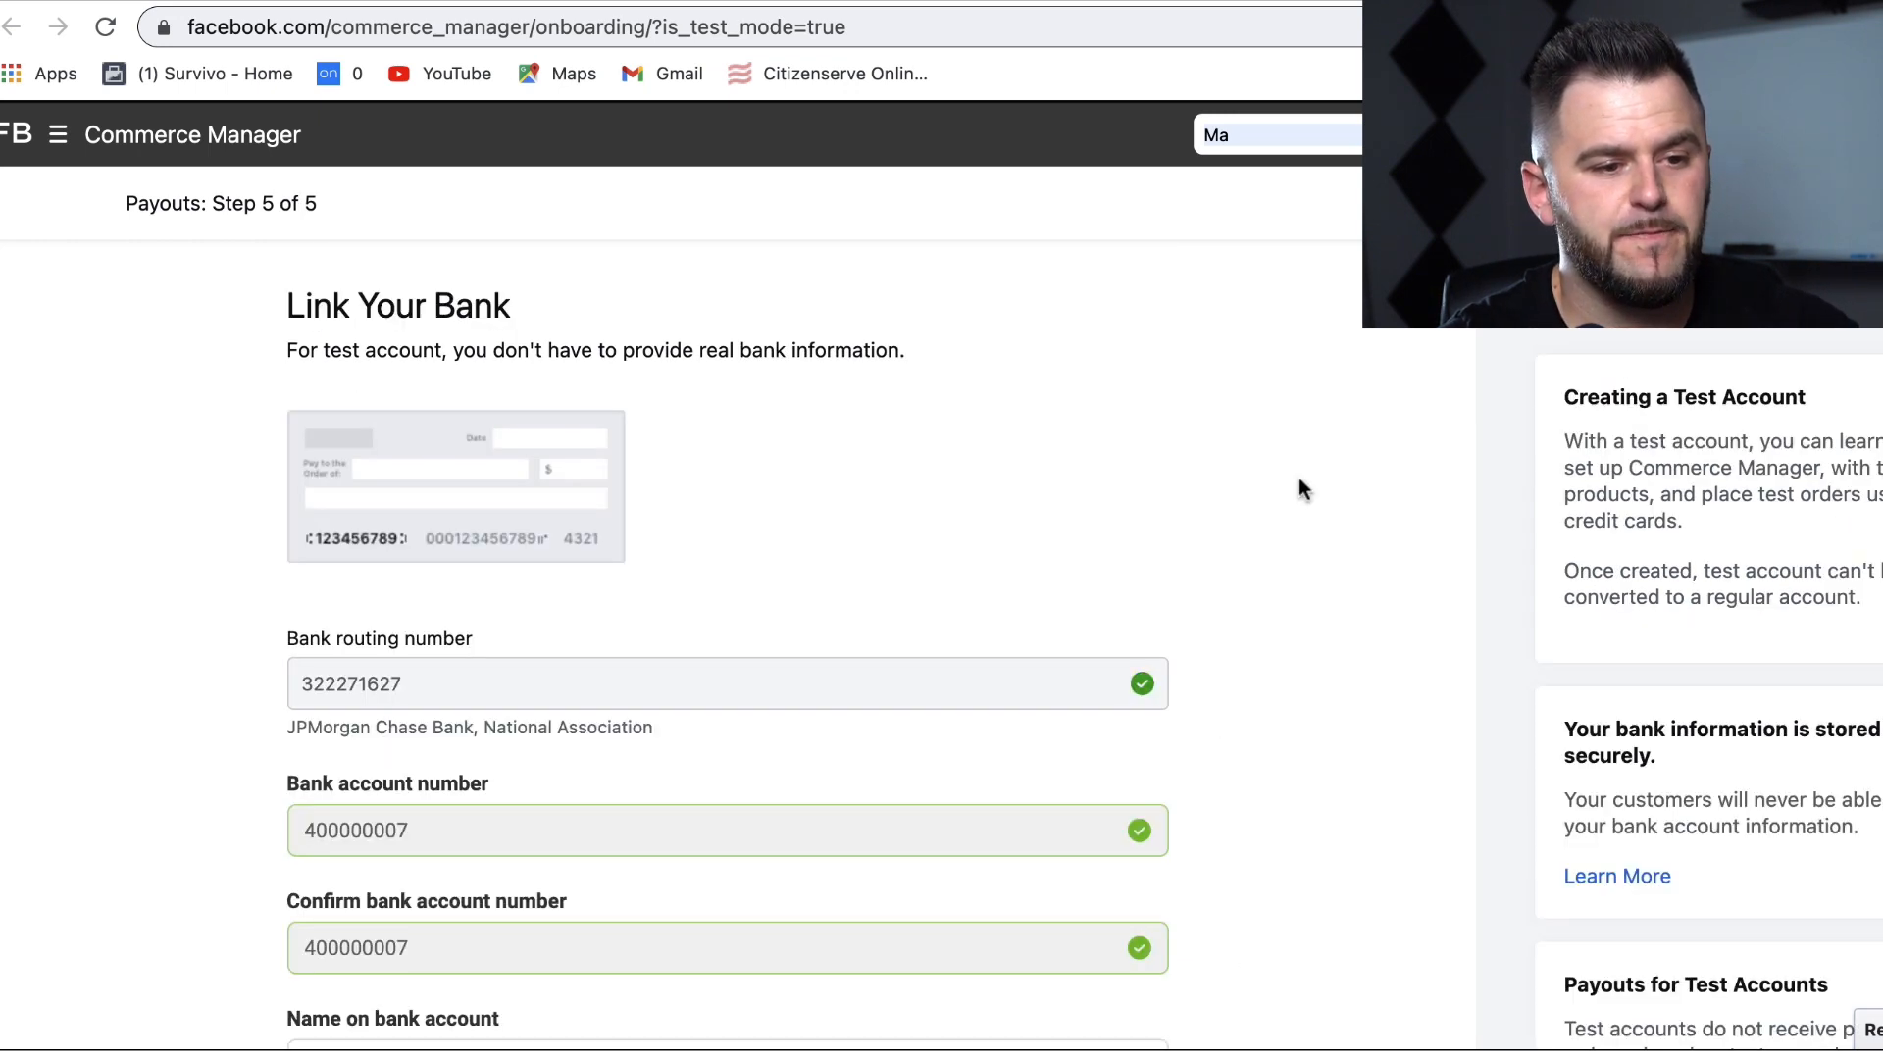
Step: Enter the name on the bank account and finish the payout setup
scroll(1297, 481, down, 1)
scroll(438, 314, up, 1)
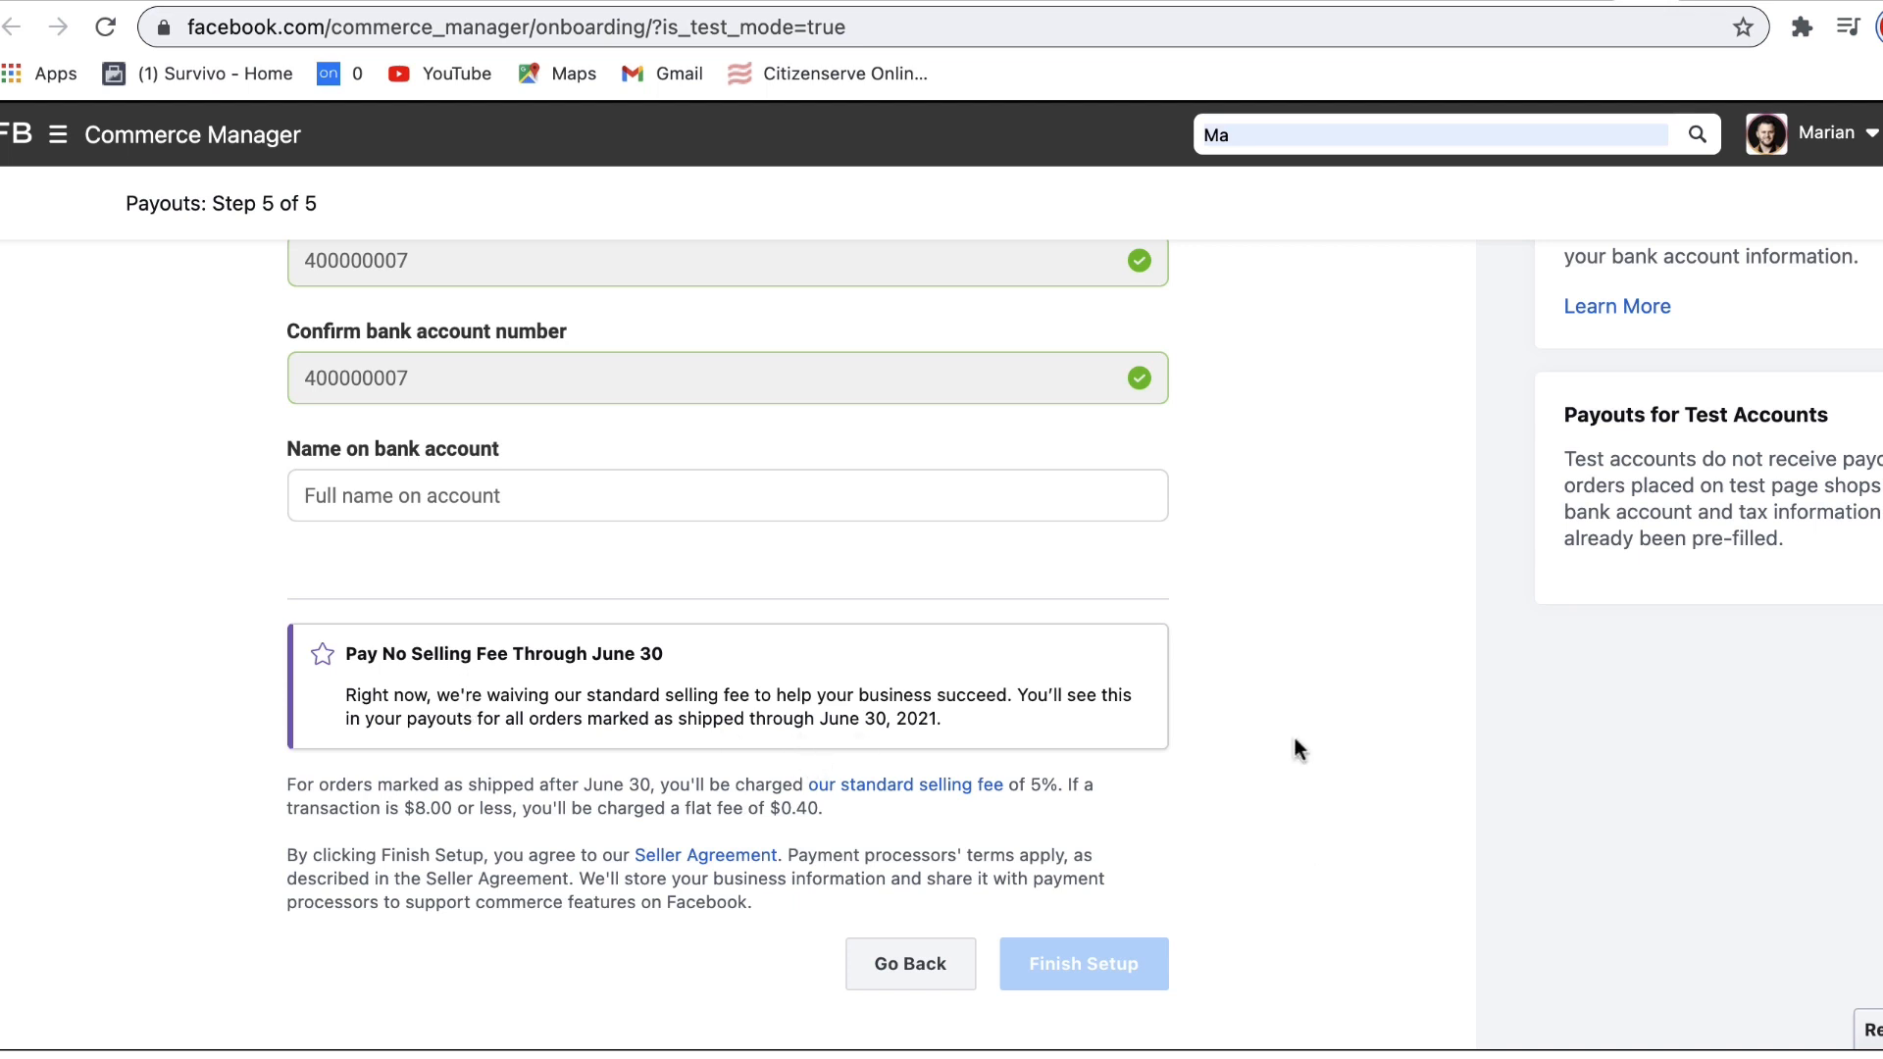
click(476, 497)
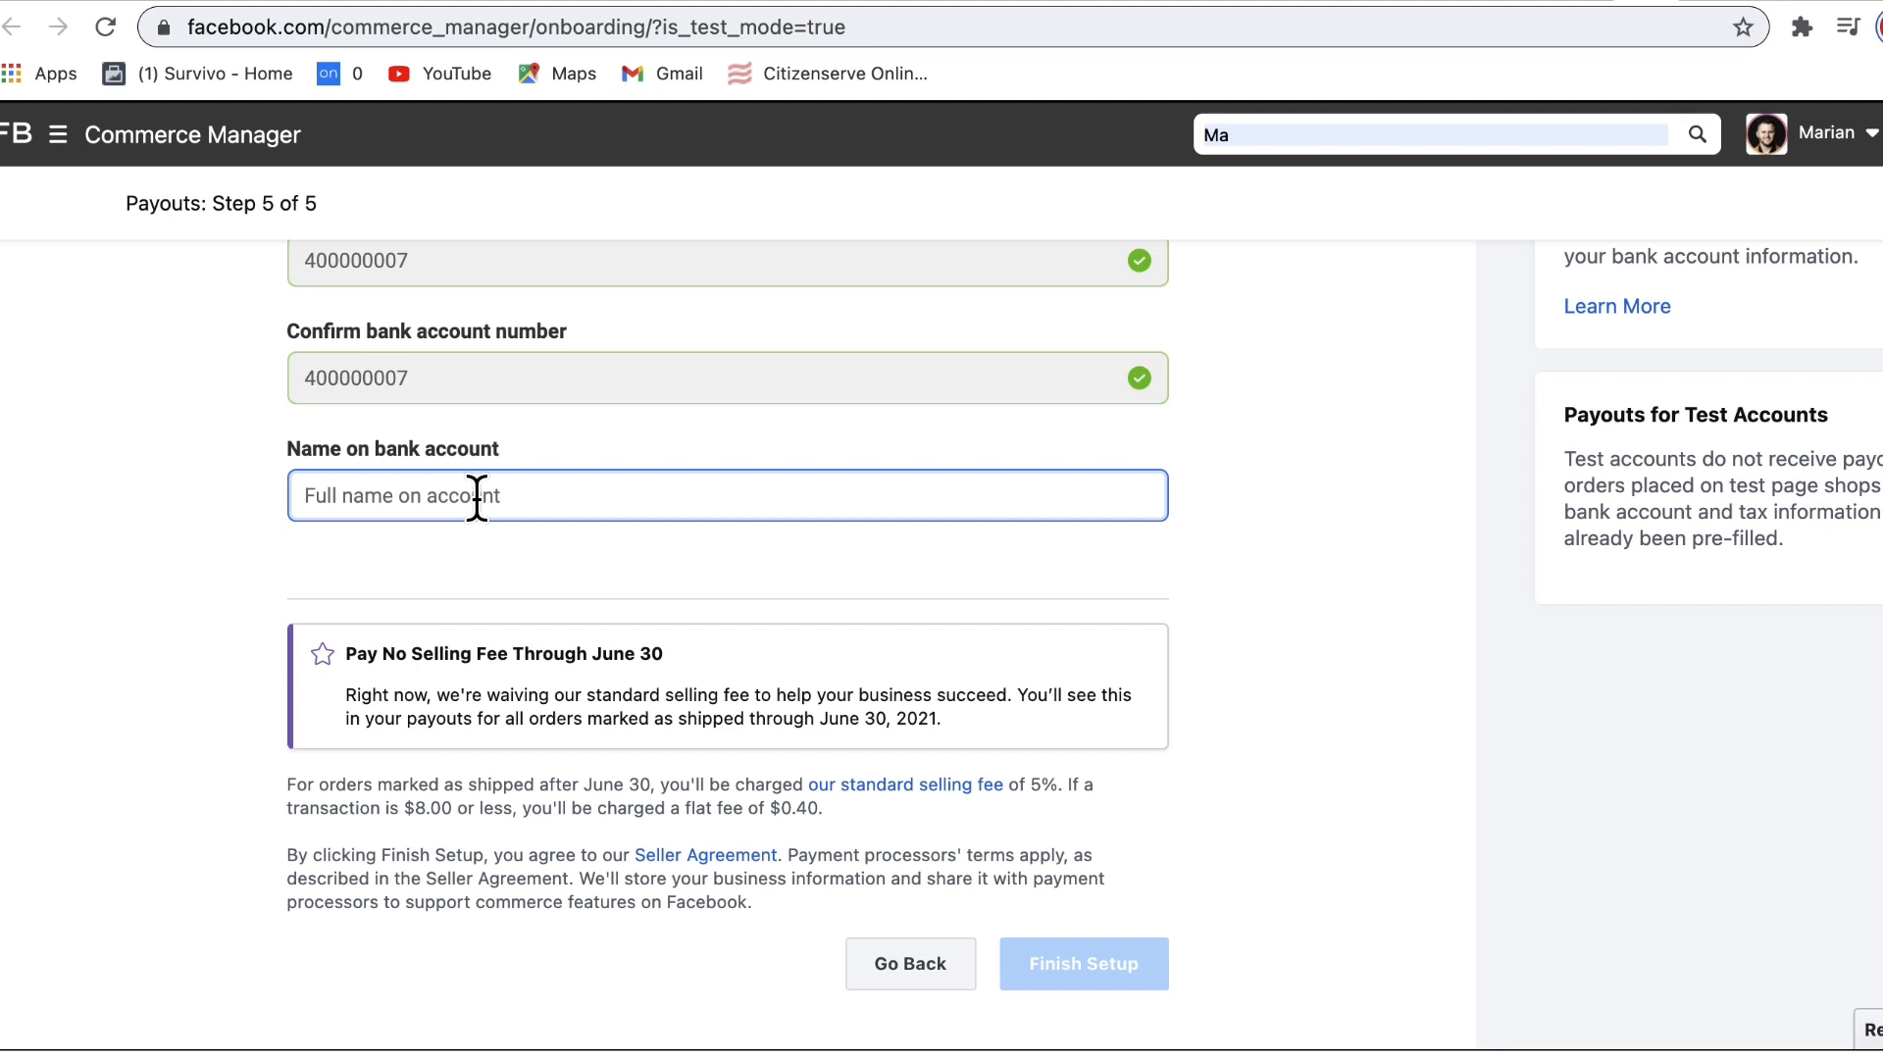
text(Test)
click(1320, 512)
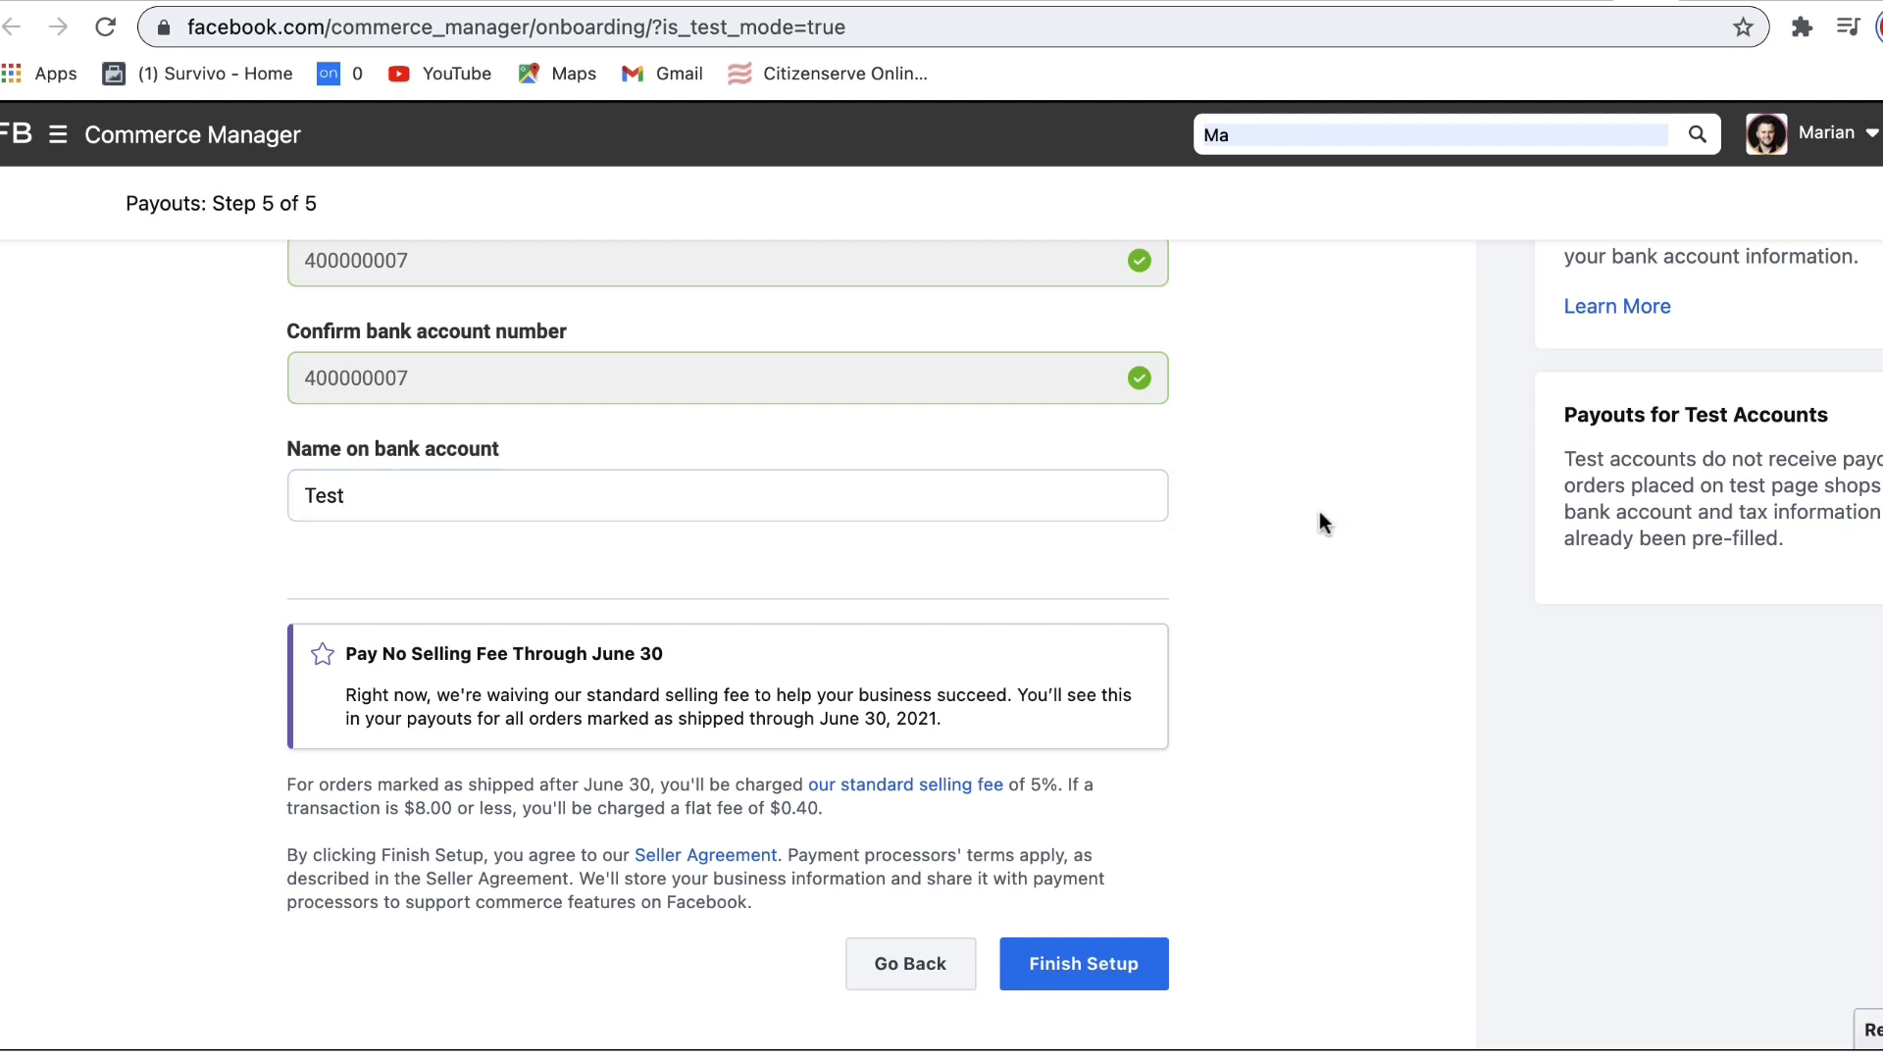
click(1135, 952)
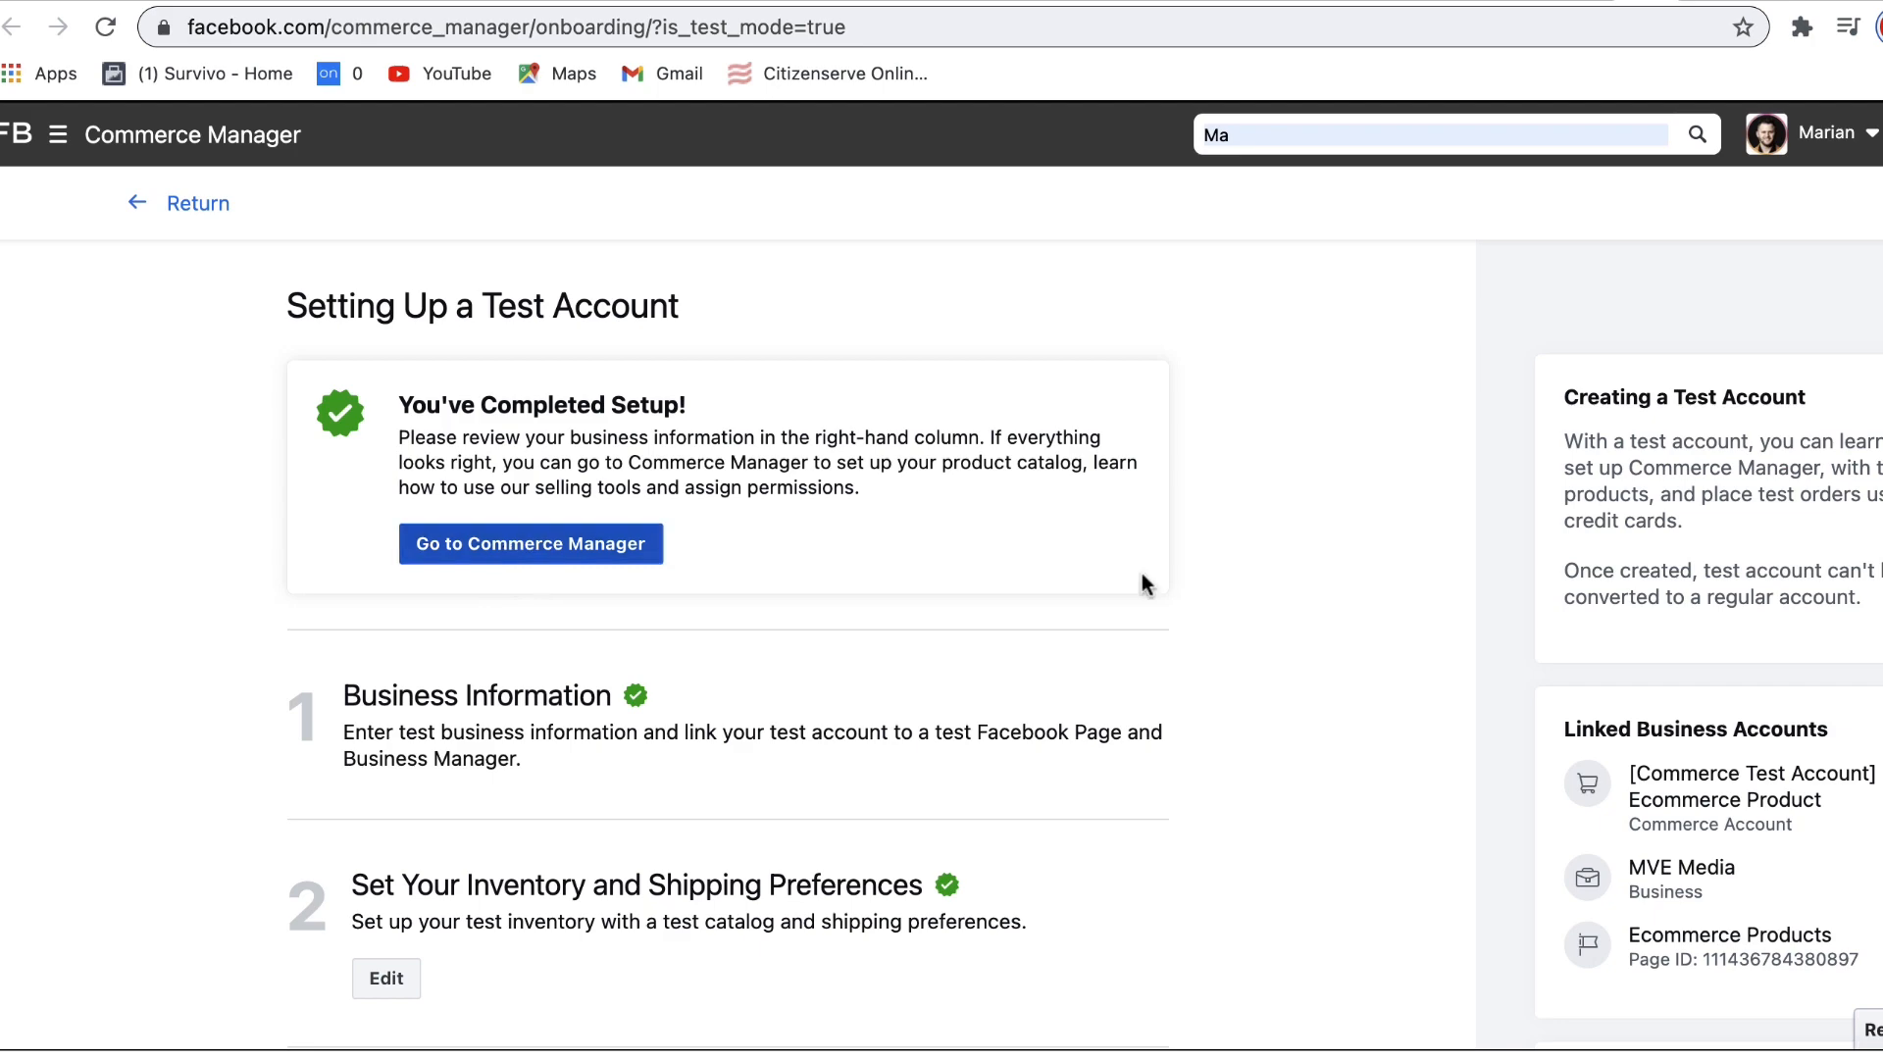
Step: Go to Commerce Manager from the 'You've Completed Setup!' card
scroll(1309, 585, down, 3)
scroll(1309, 585, up, 3)
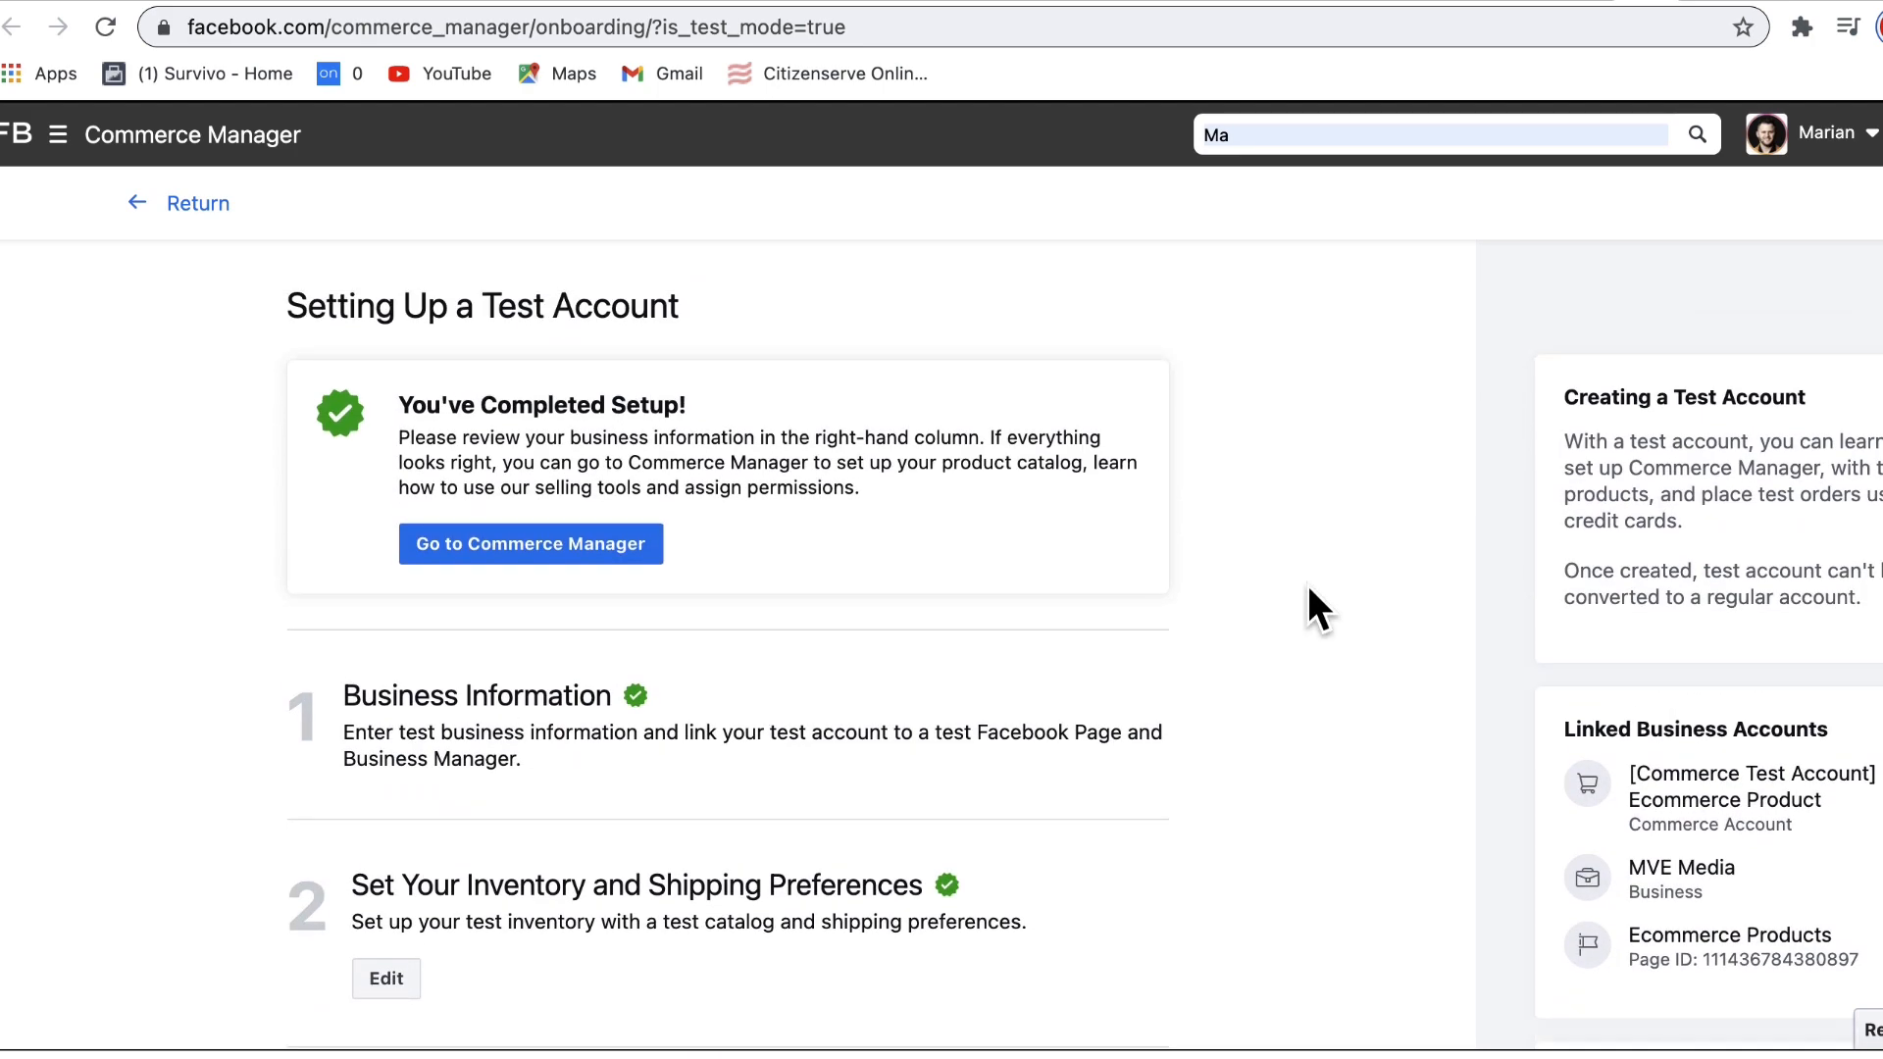
click(512, 541)
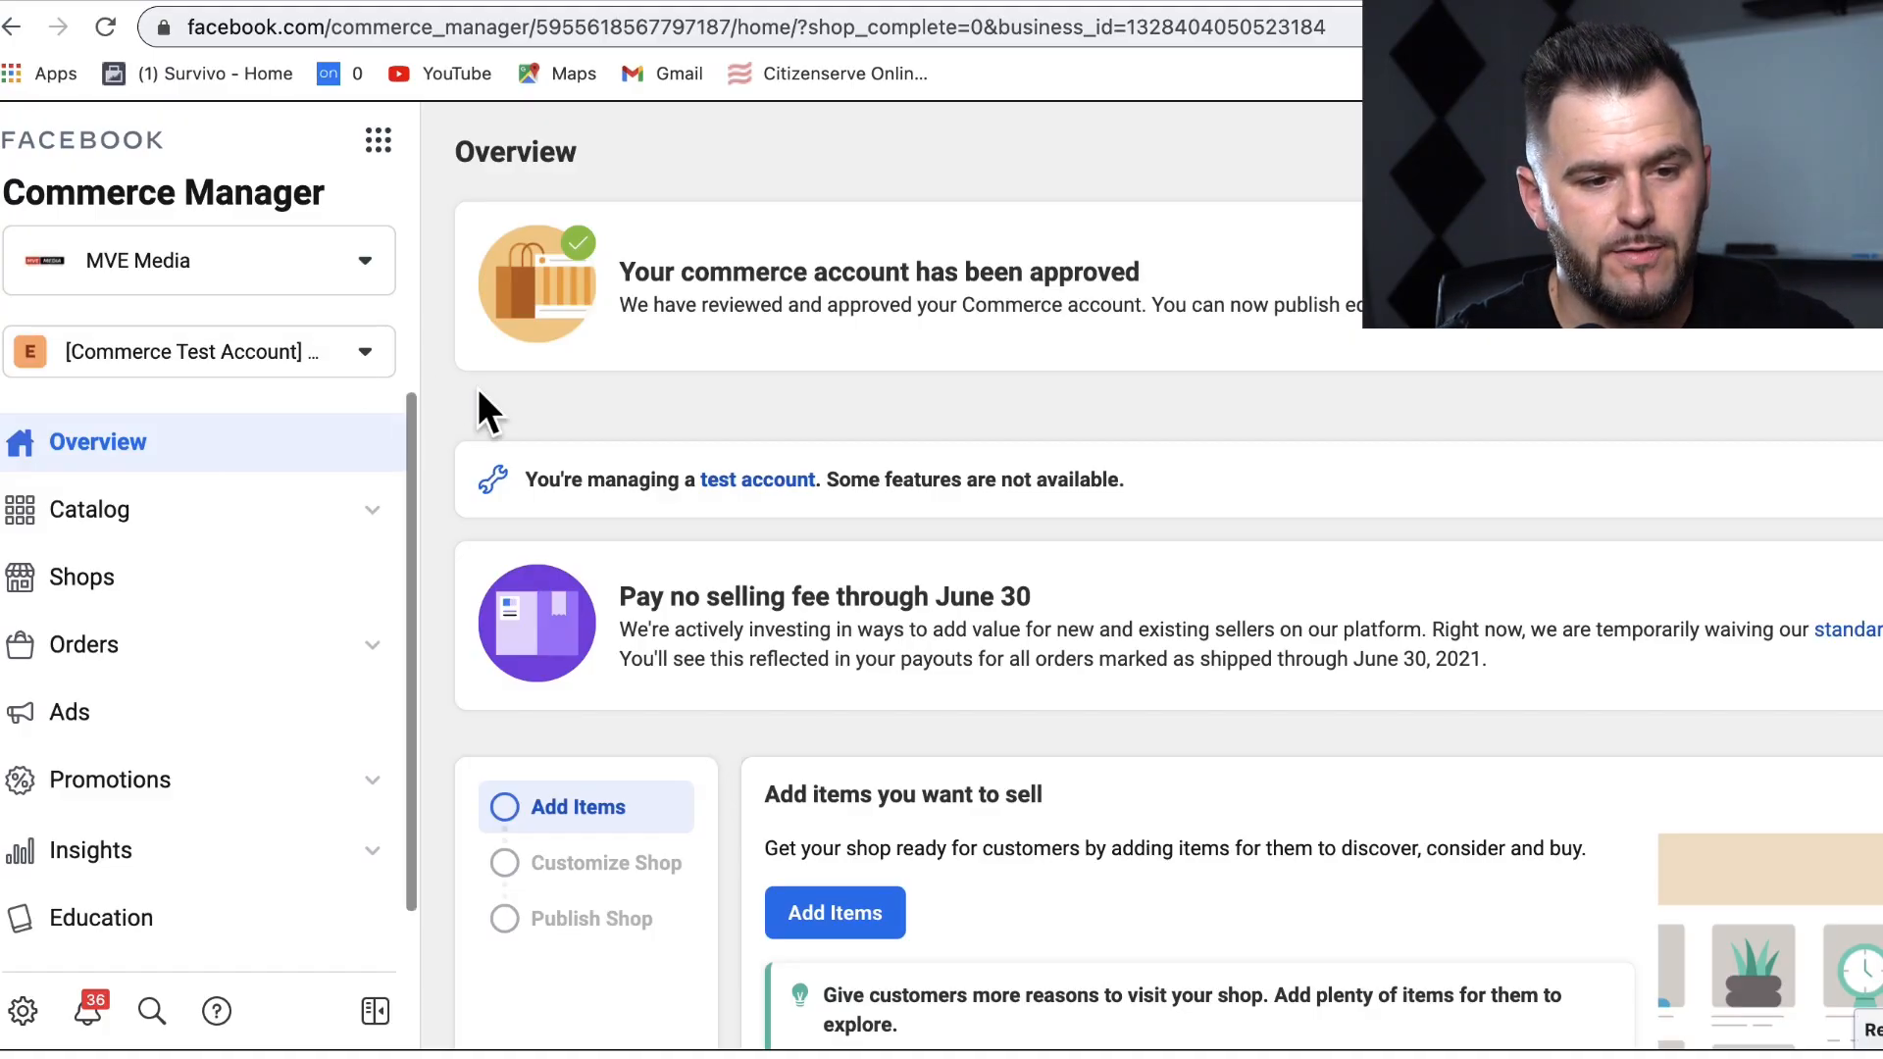
Step: Review the test-account and selling-fee notices, Add items card, and Catalog and Insights cards
drag(520, 478, 833, 479)
click(1107, 480)
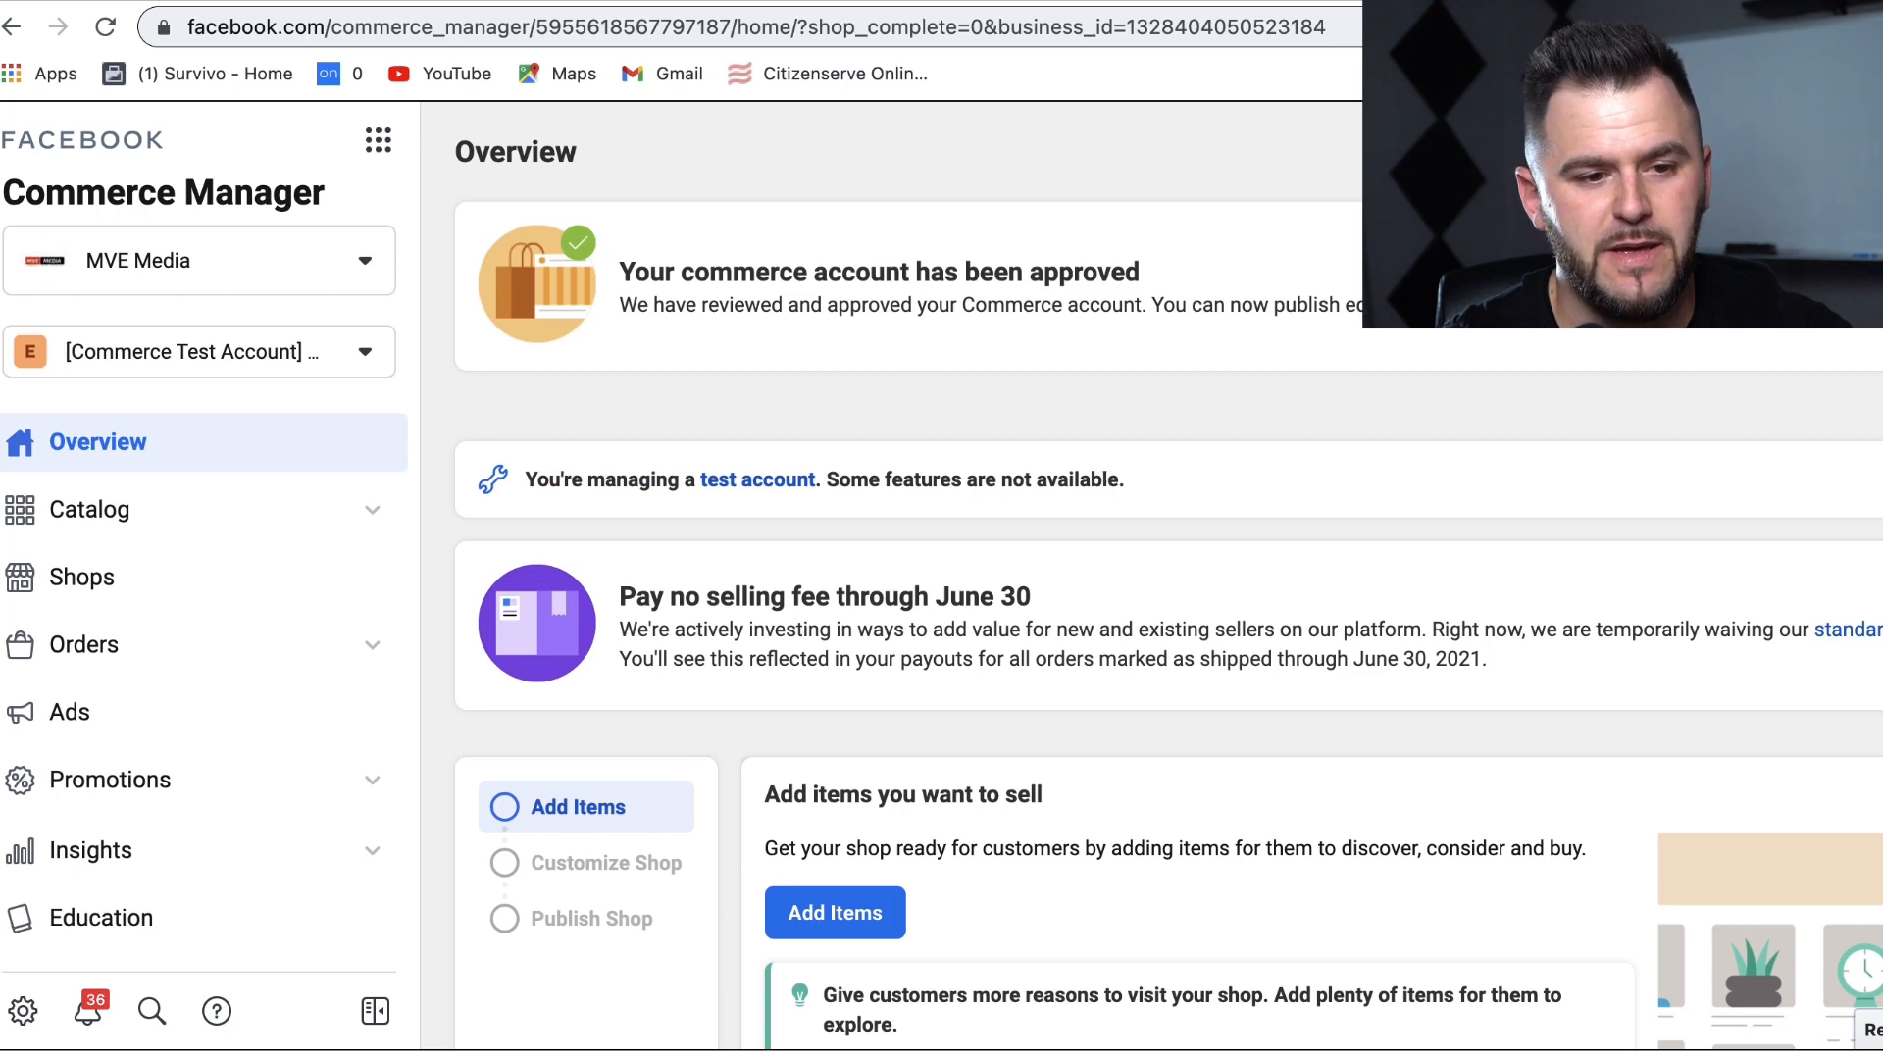
drag(1489, 660, 621, 272)
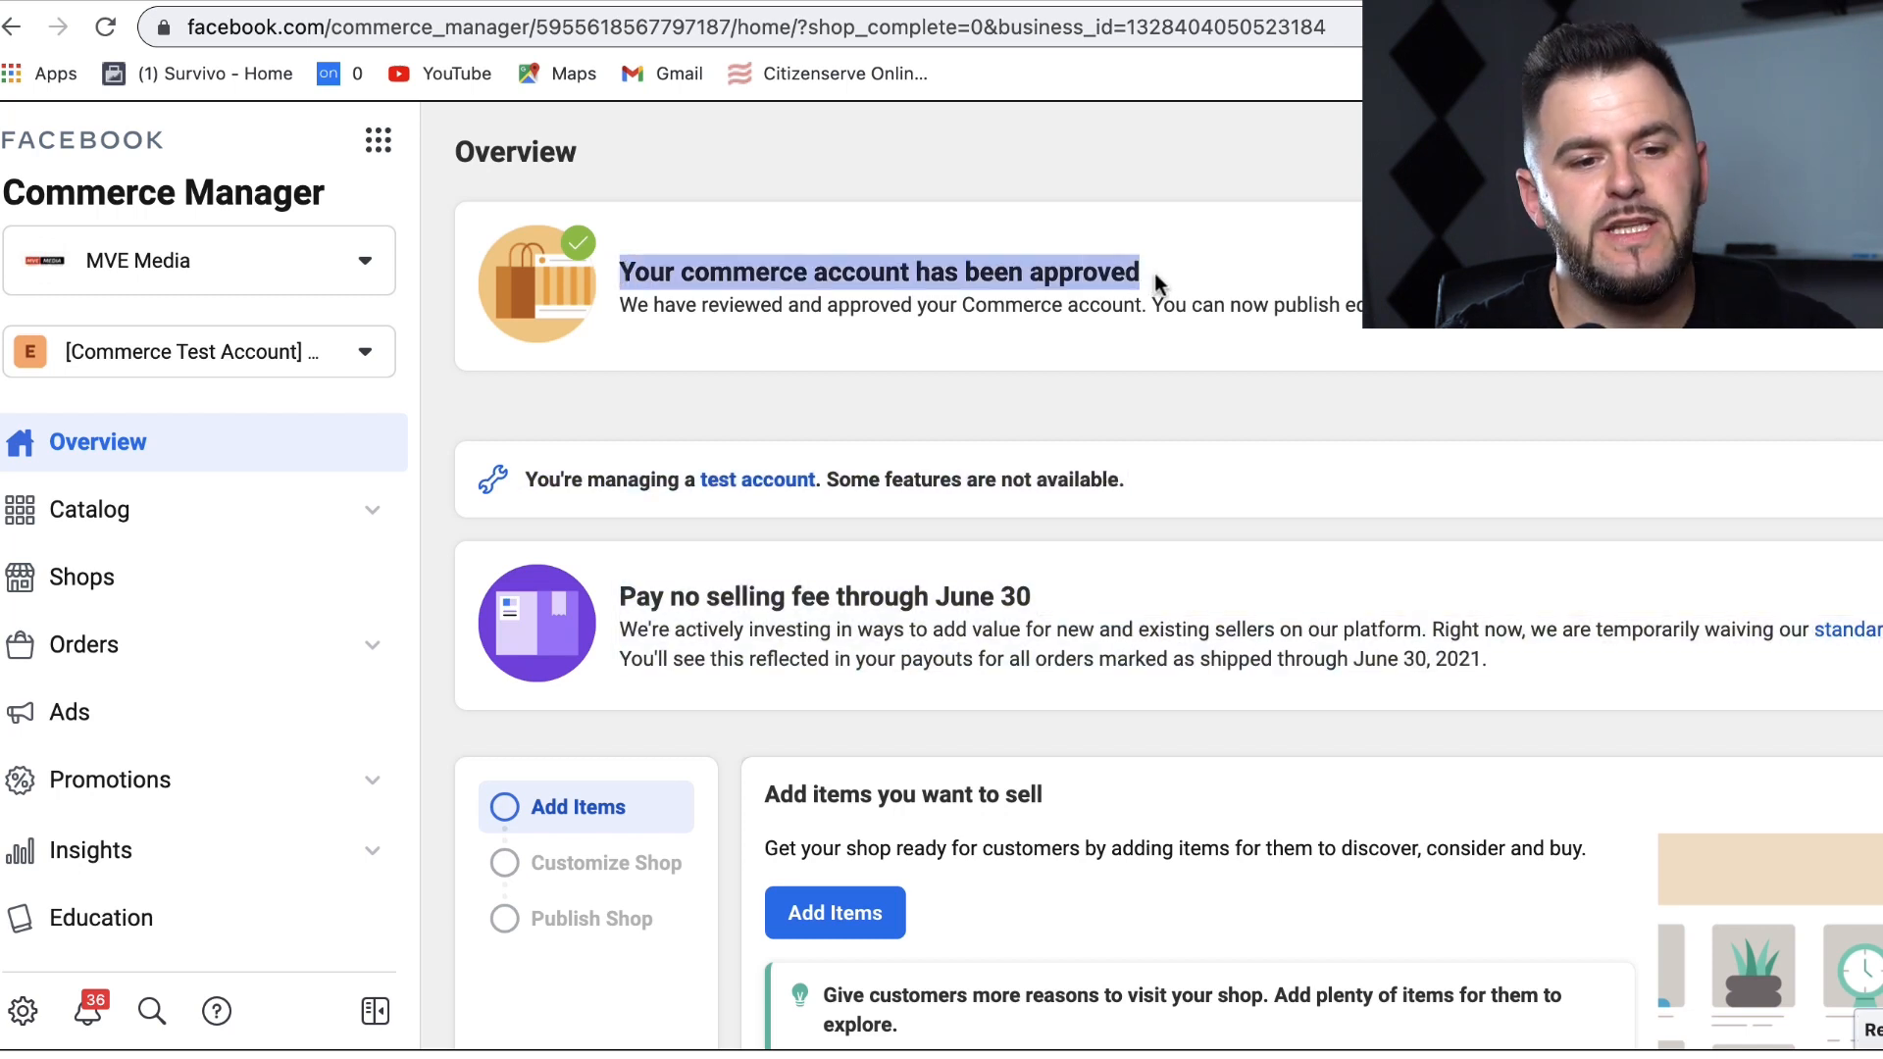
click(681, 281)
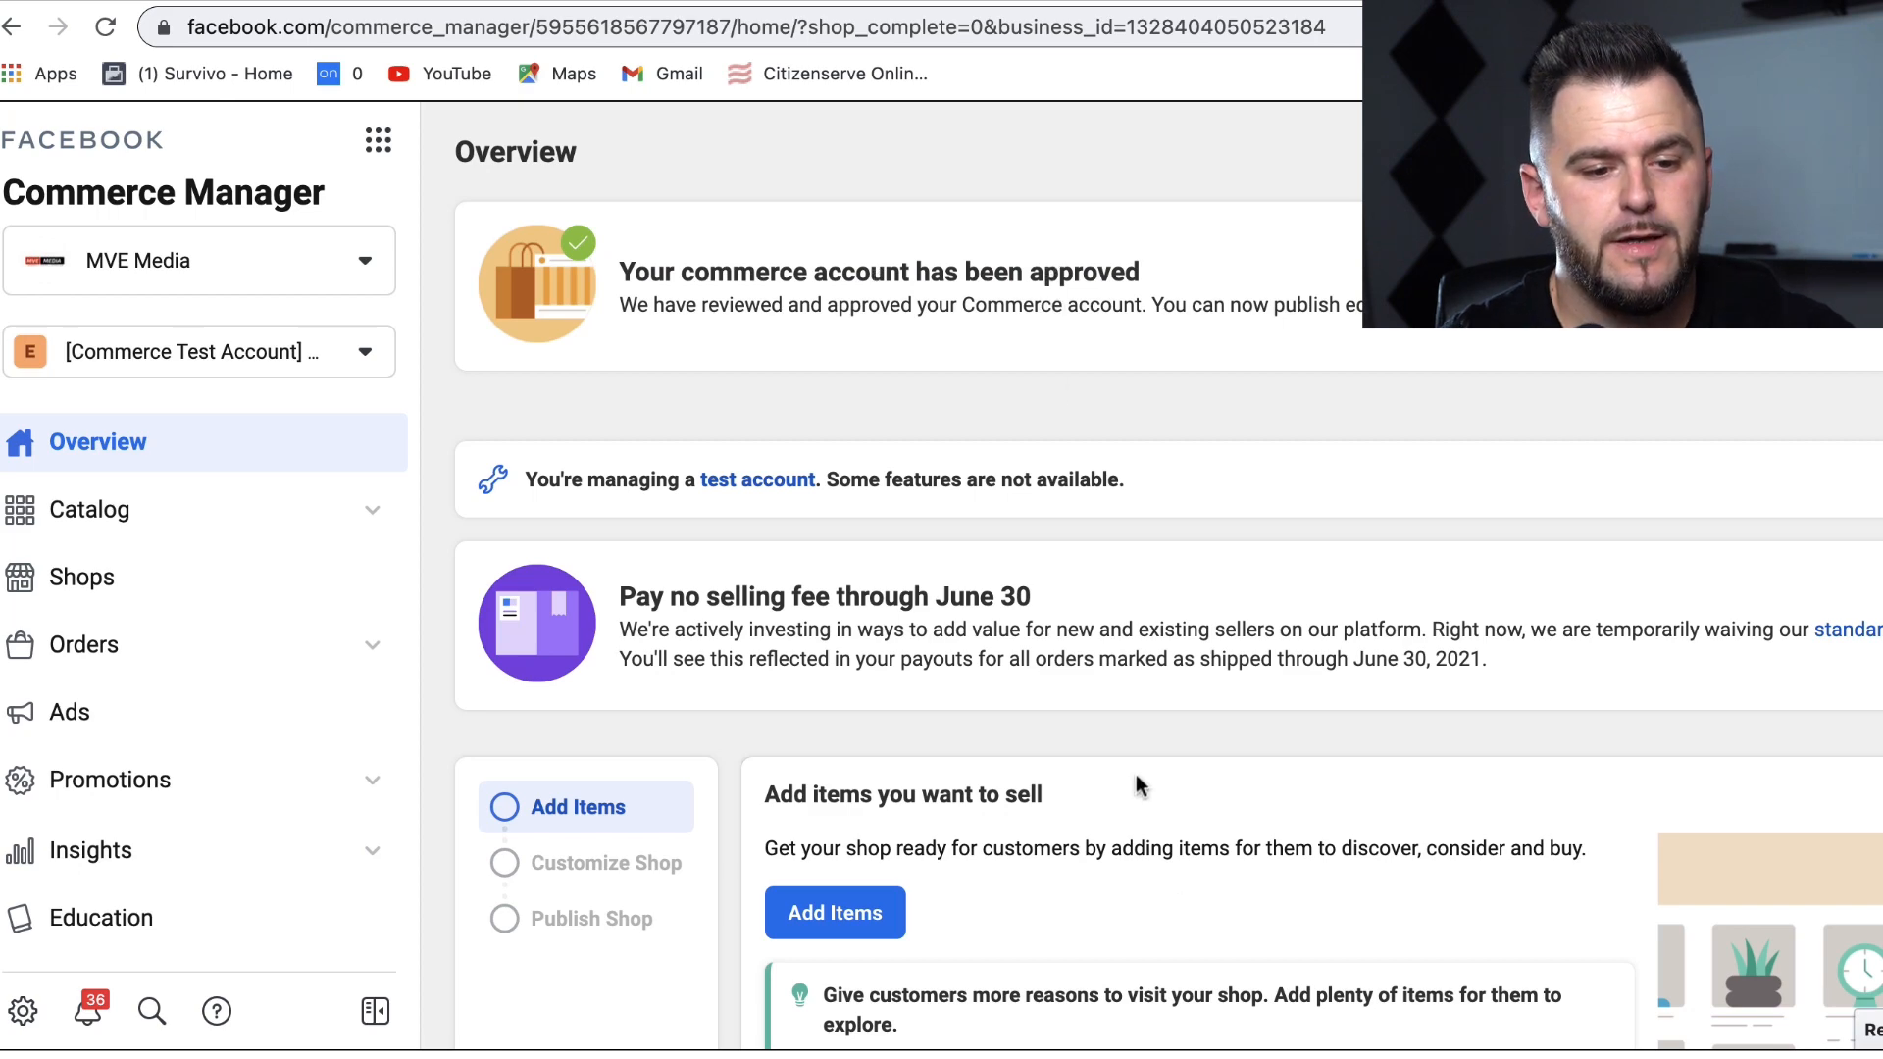
drag(1137, 740, 1782, 718)
scroll(1782, 718, up, 3)
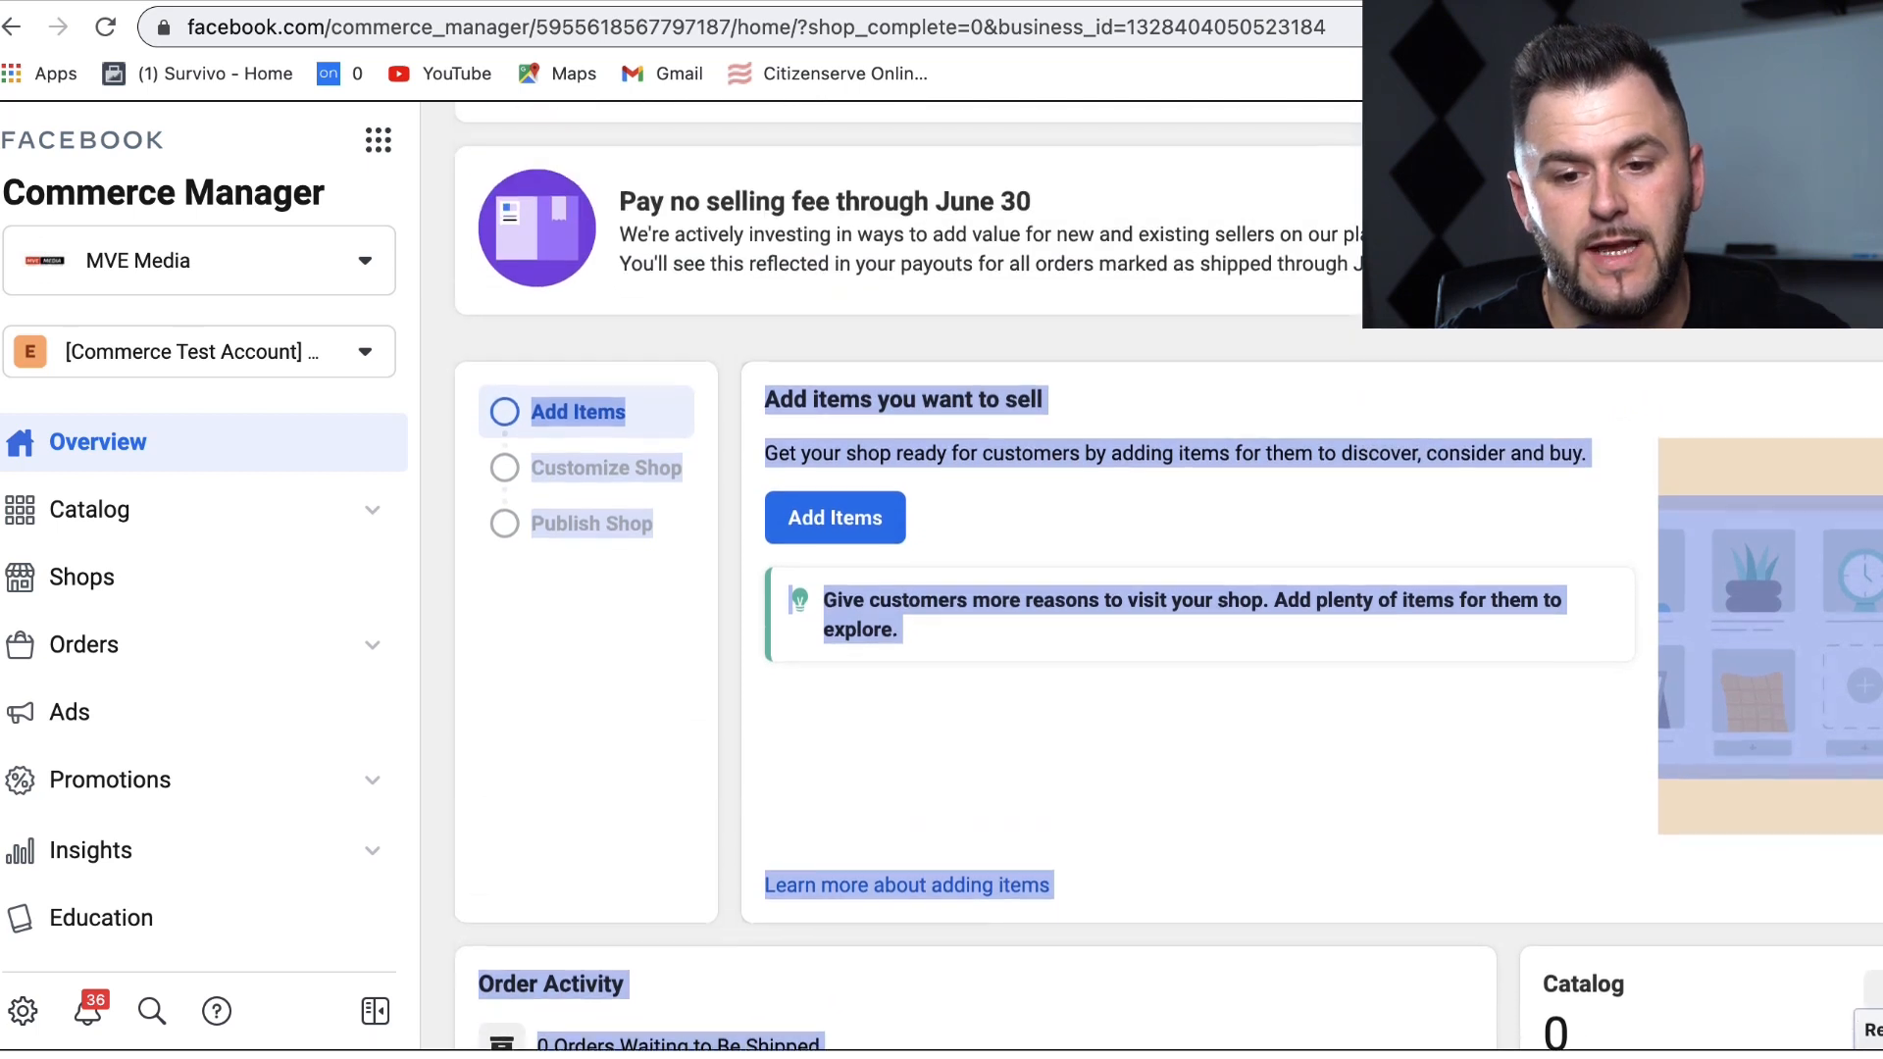
click(1471, 255)
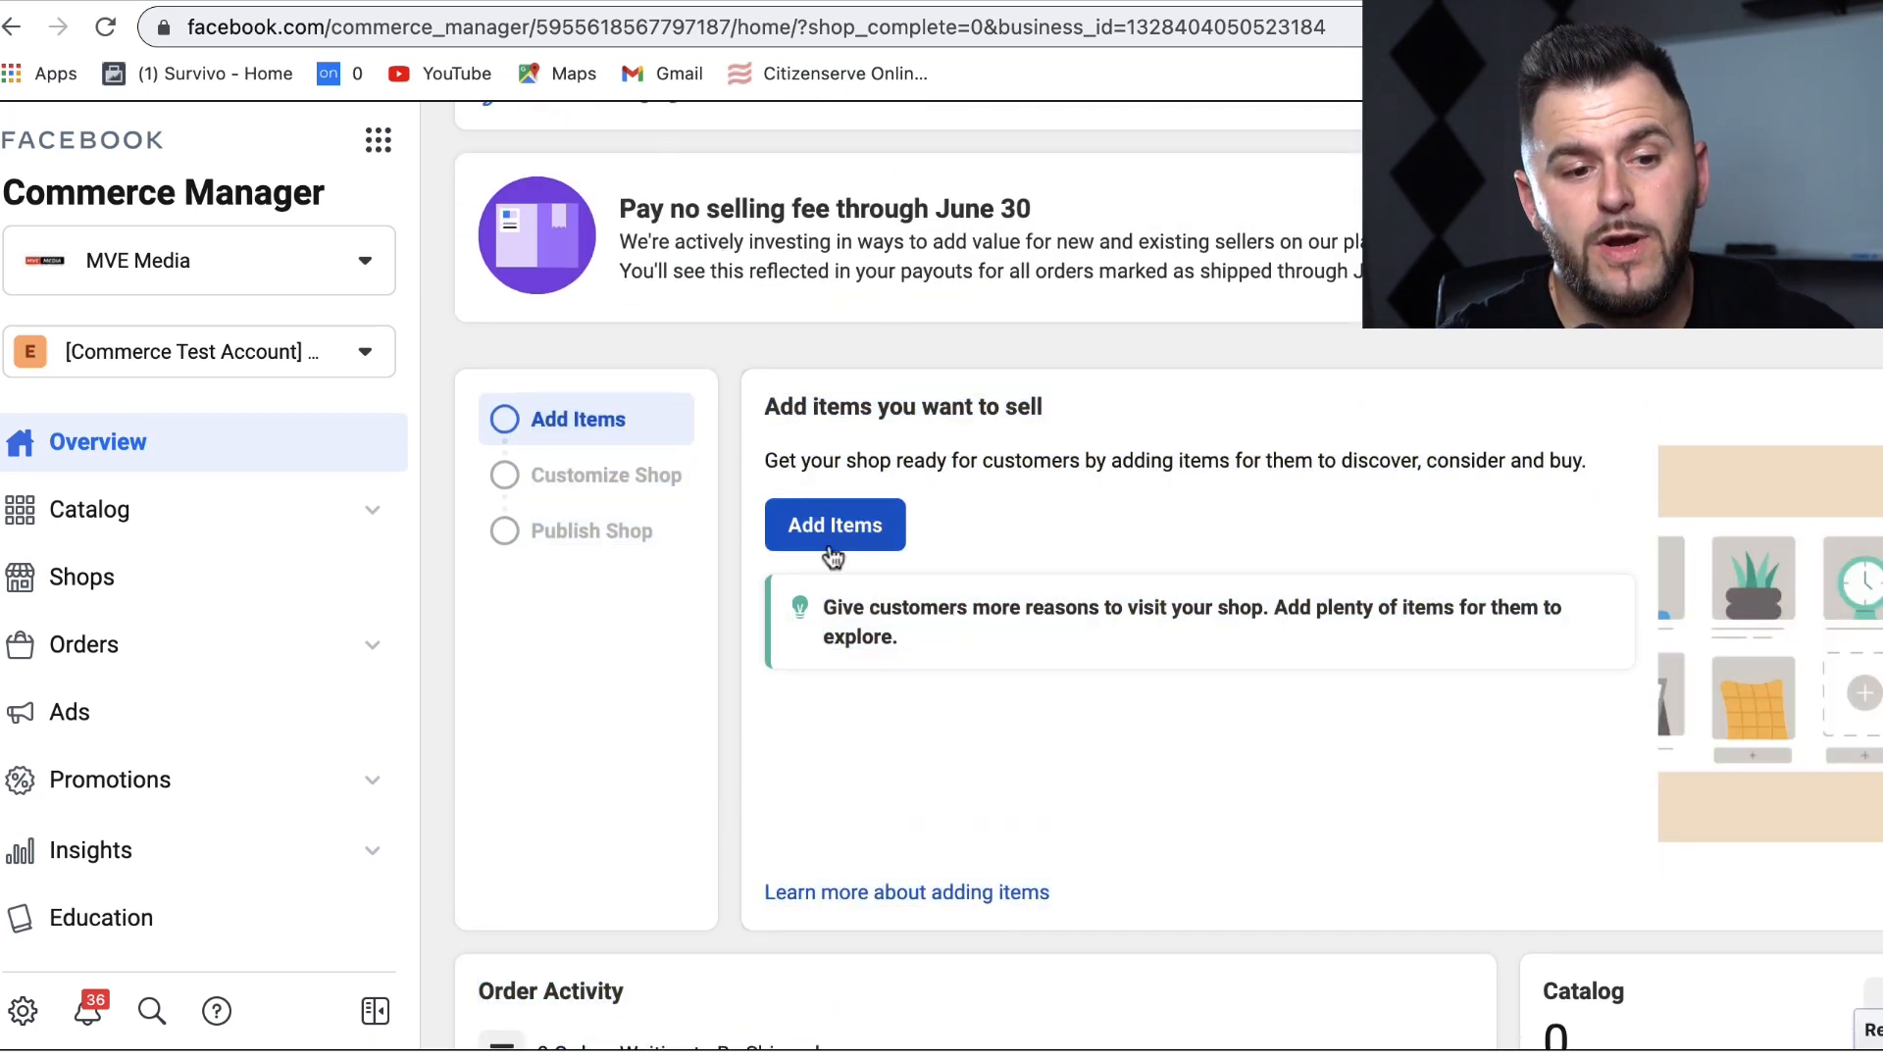
drag(1881, 843, 1863, 1055)
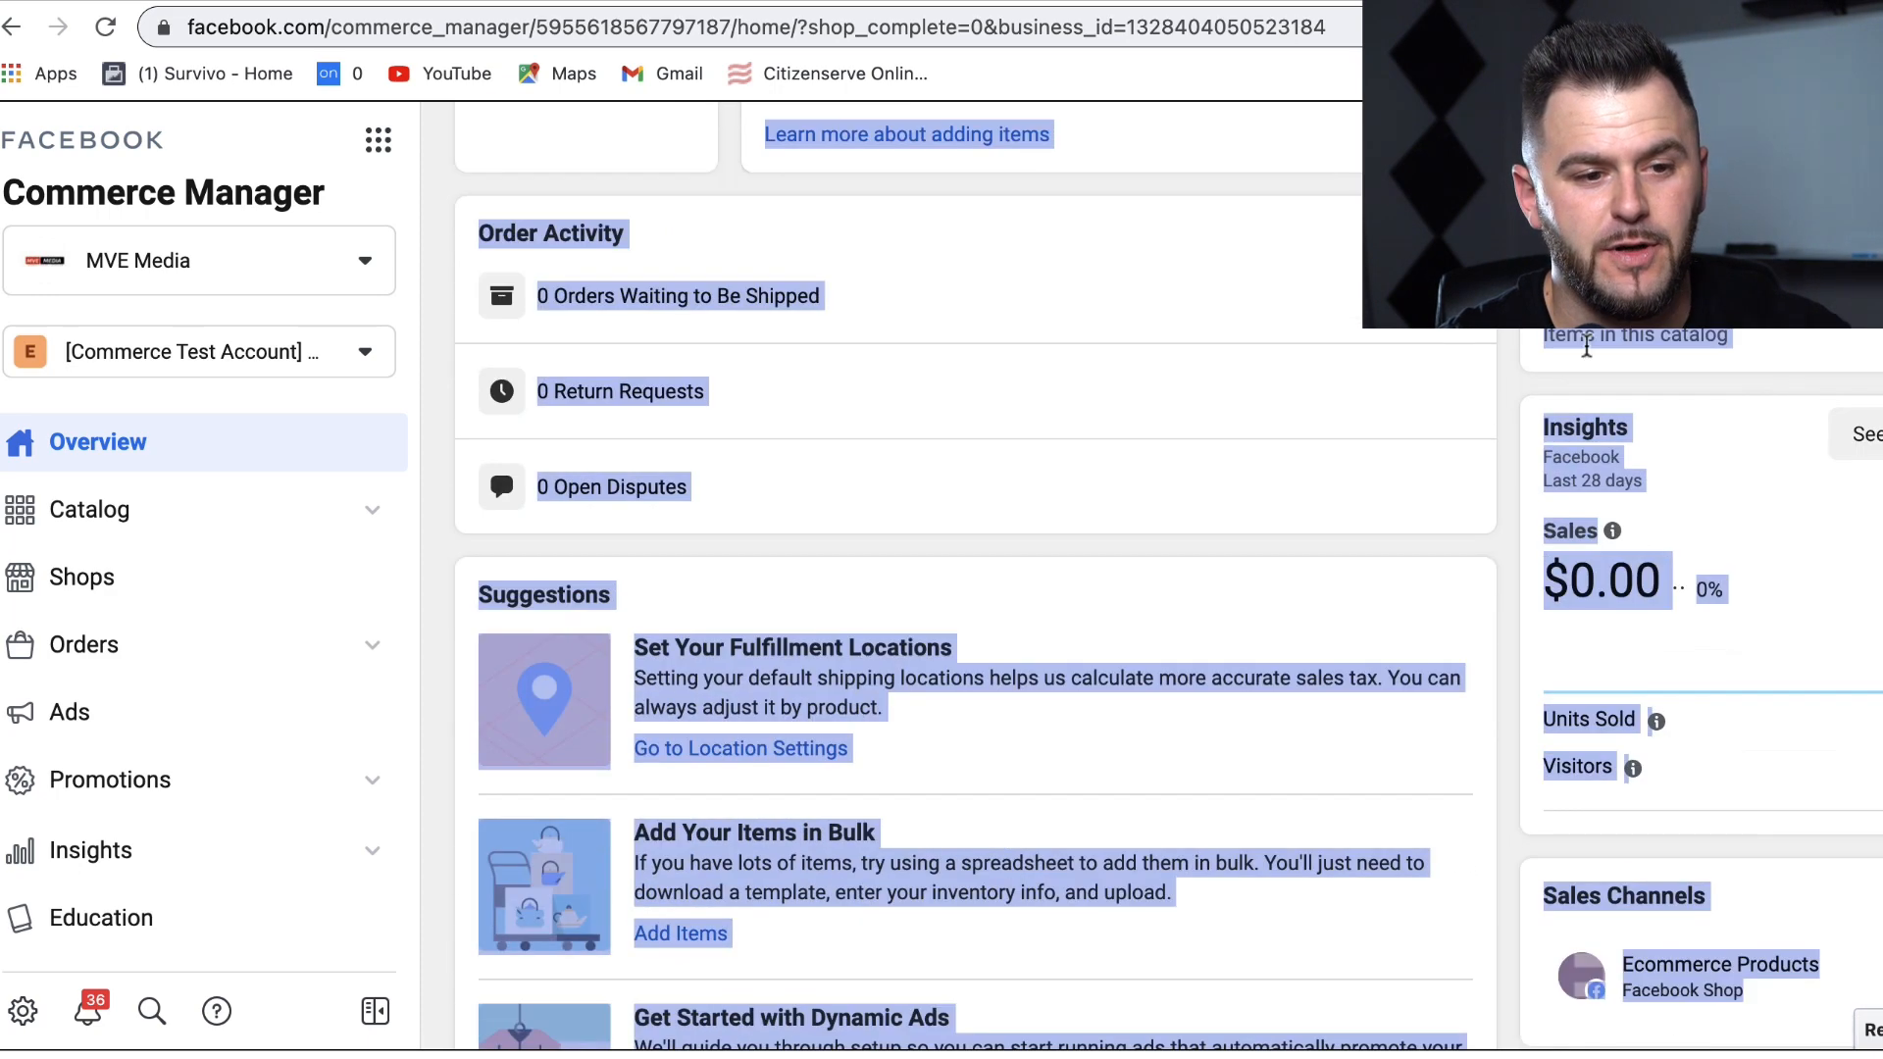
drag(1422, 295, 1422, 84)
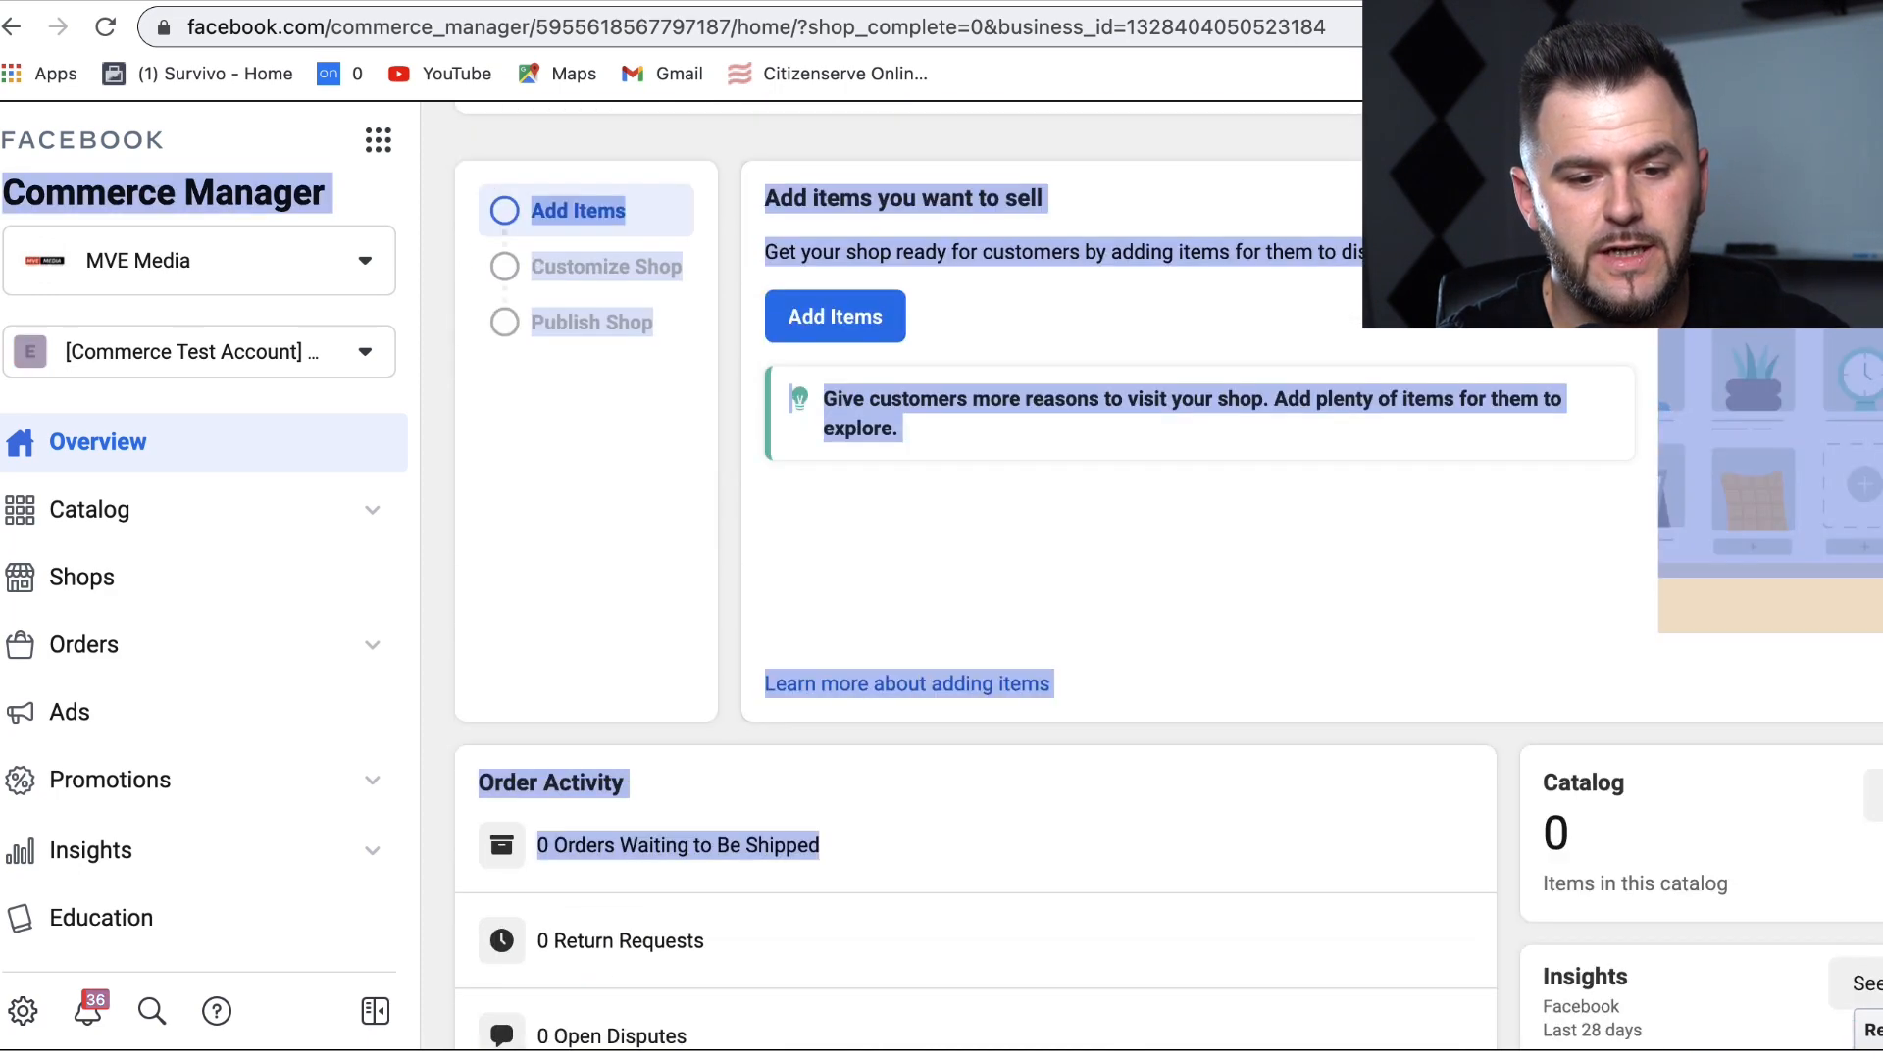
drag(1589, 735, 1580, 1029)
click(1483, 370)
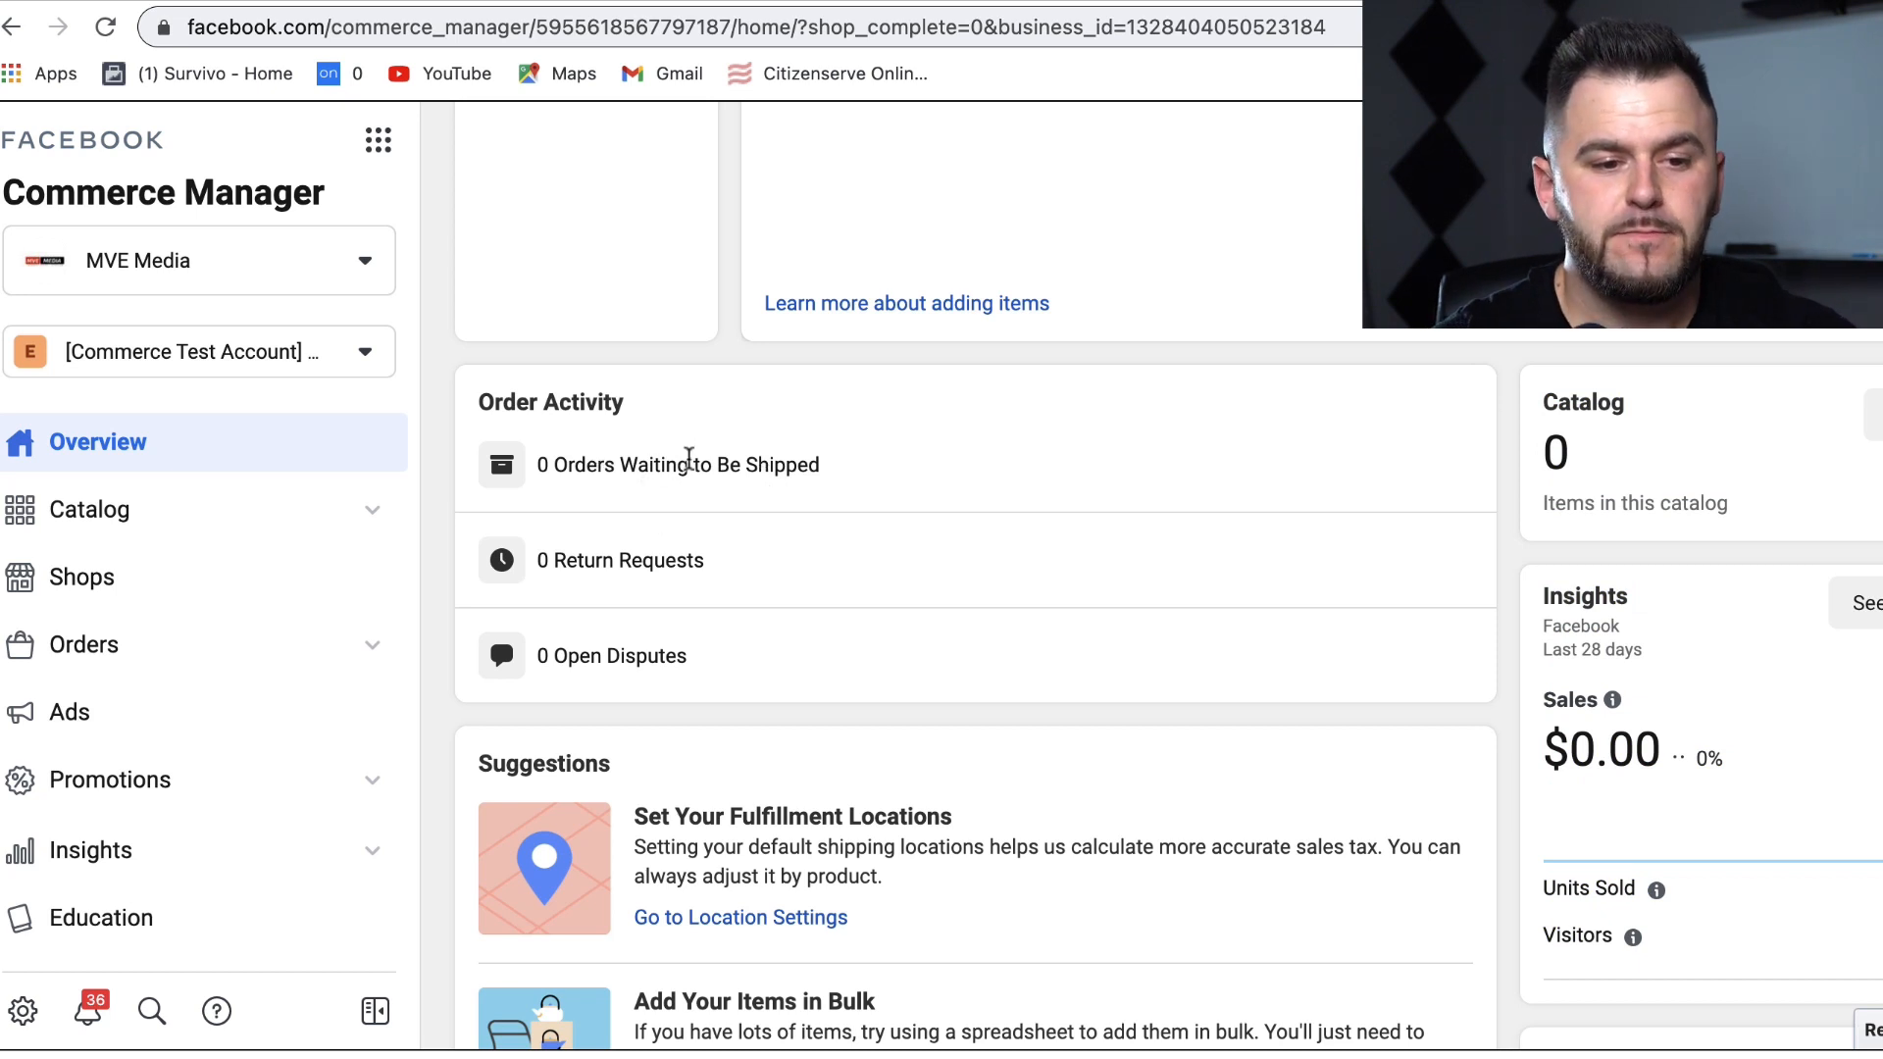
Step: Look over Return Requests, Suggestions and Dynamic Ads, then start adding items to sell
drag(551, 560, 793, 569)
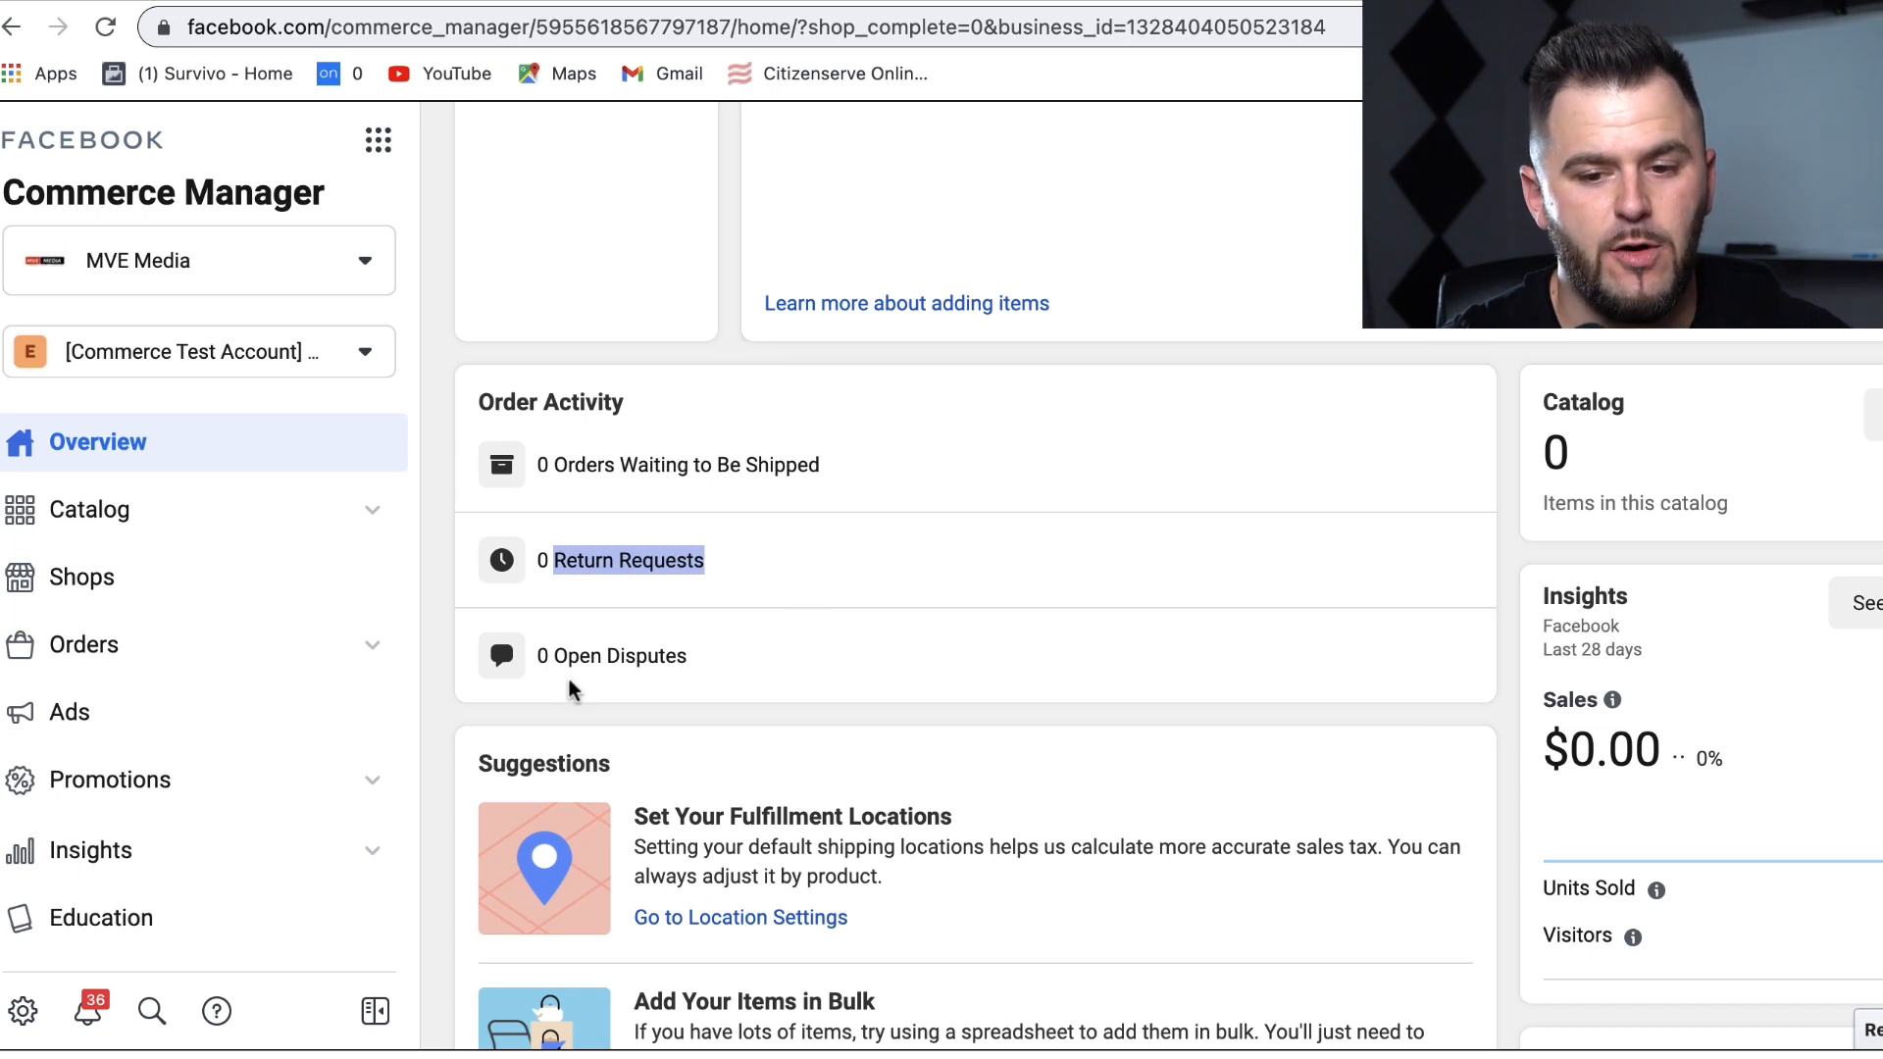
drag(1416, 735, 1408, 1033)
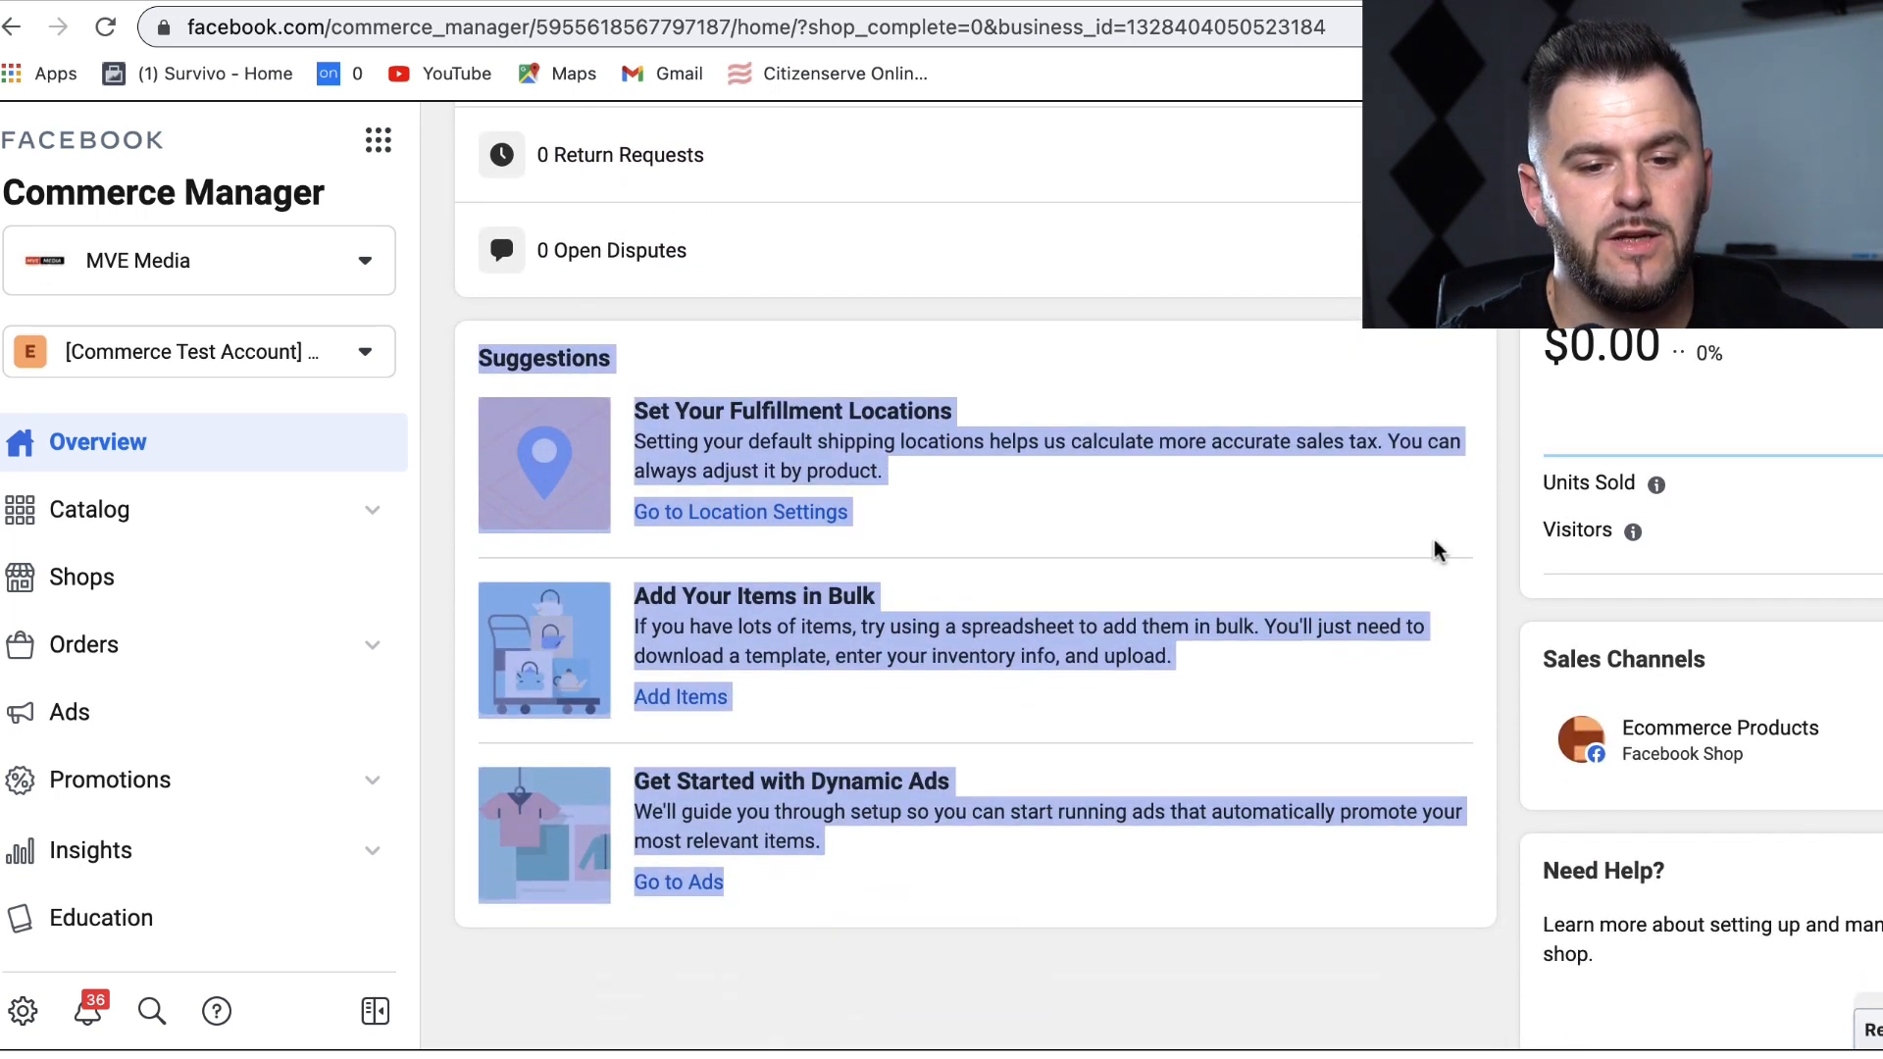
click(1500, 551)
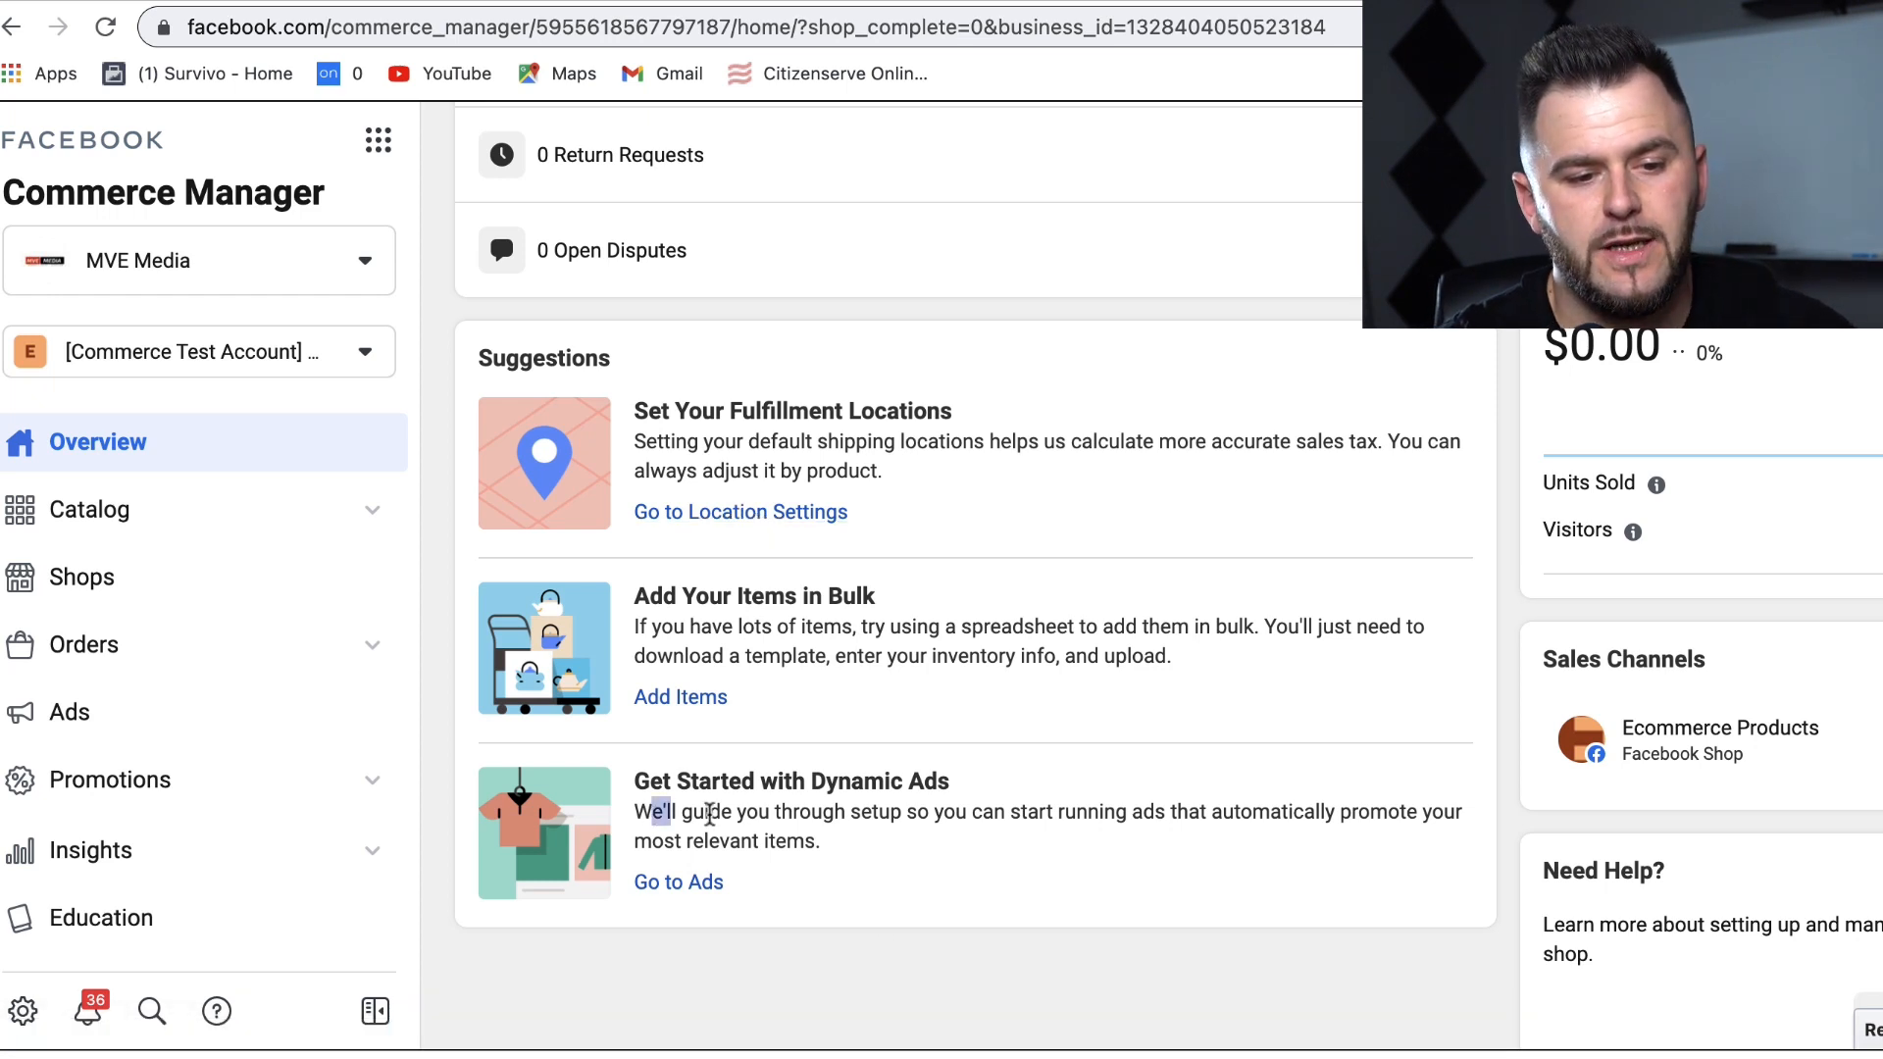
drag(709, 814, 920, 816)
drag(726, 774, 985, 781)
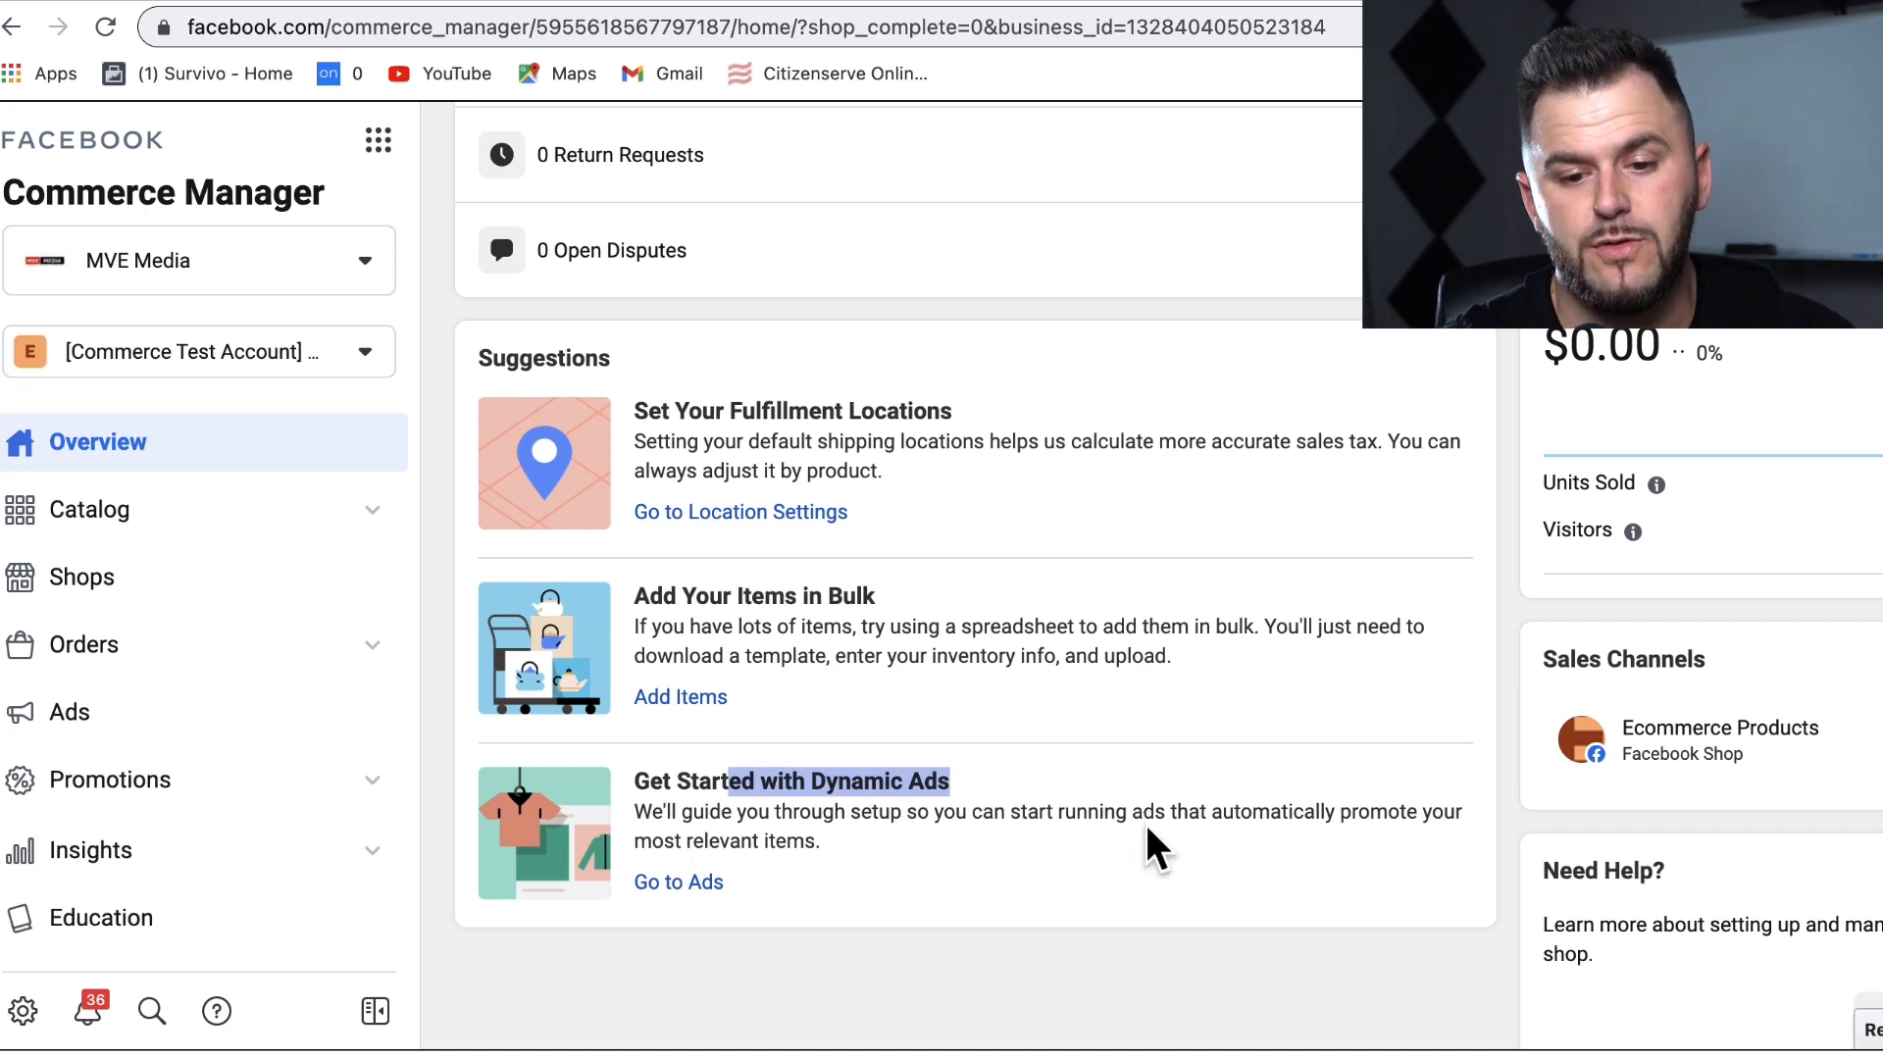
drag(1493, 577, 1336, 114)
click(1235, 644)
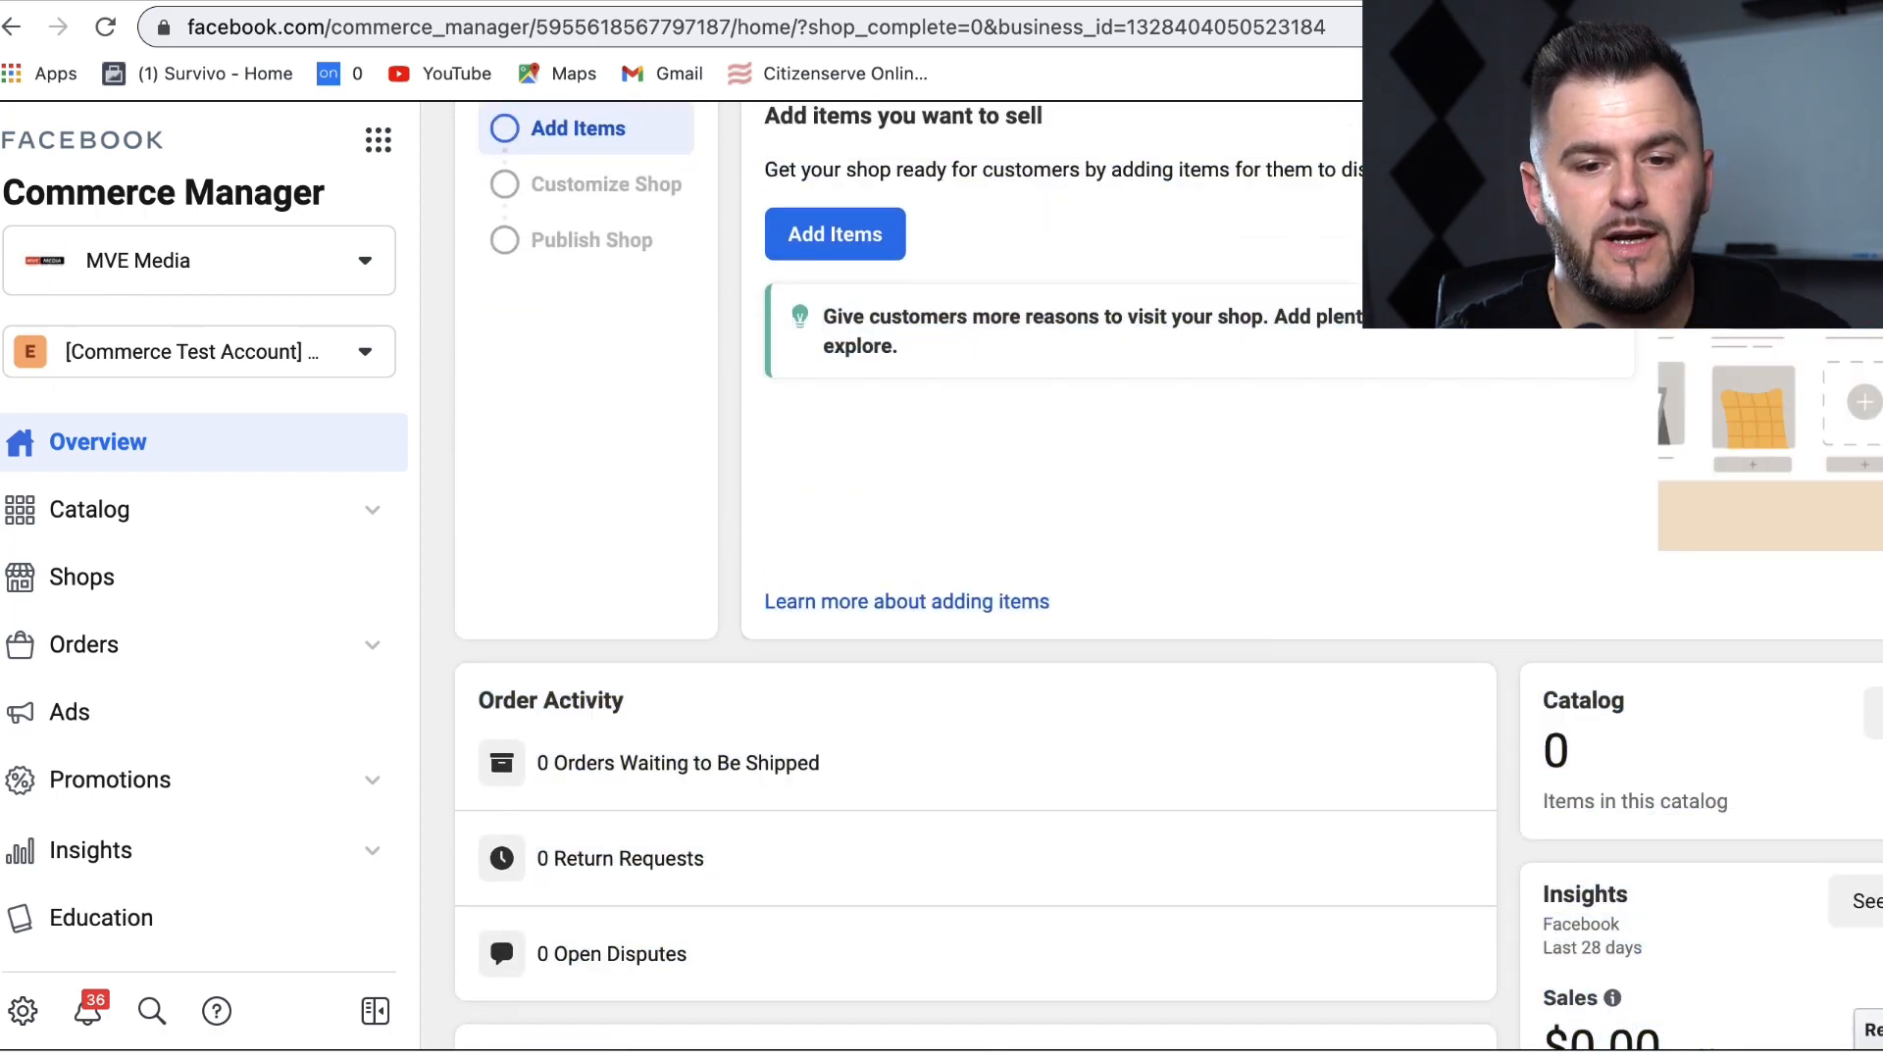
drag(1468, 319, 1402, 123)
click(1295, 385)
click(851, 449)
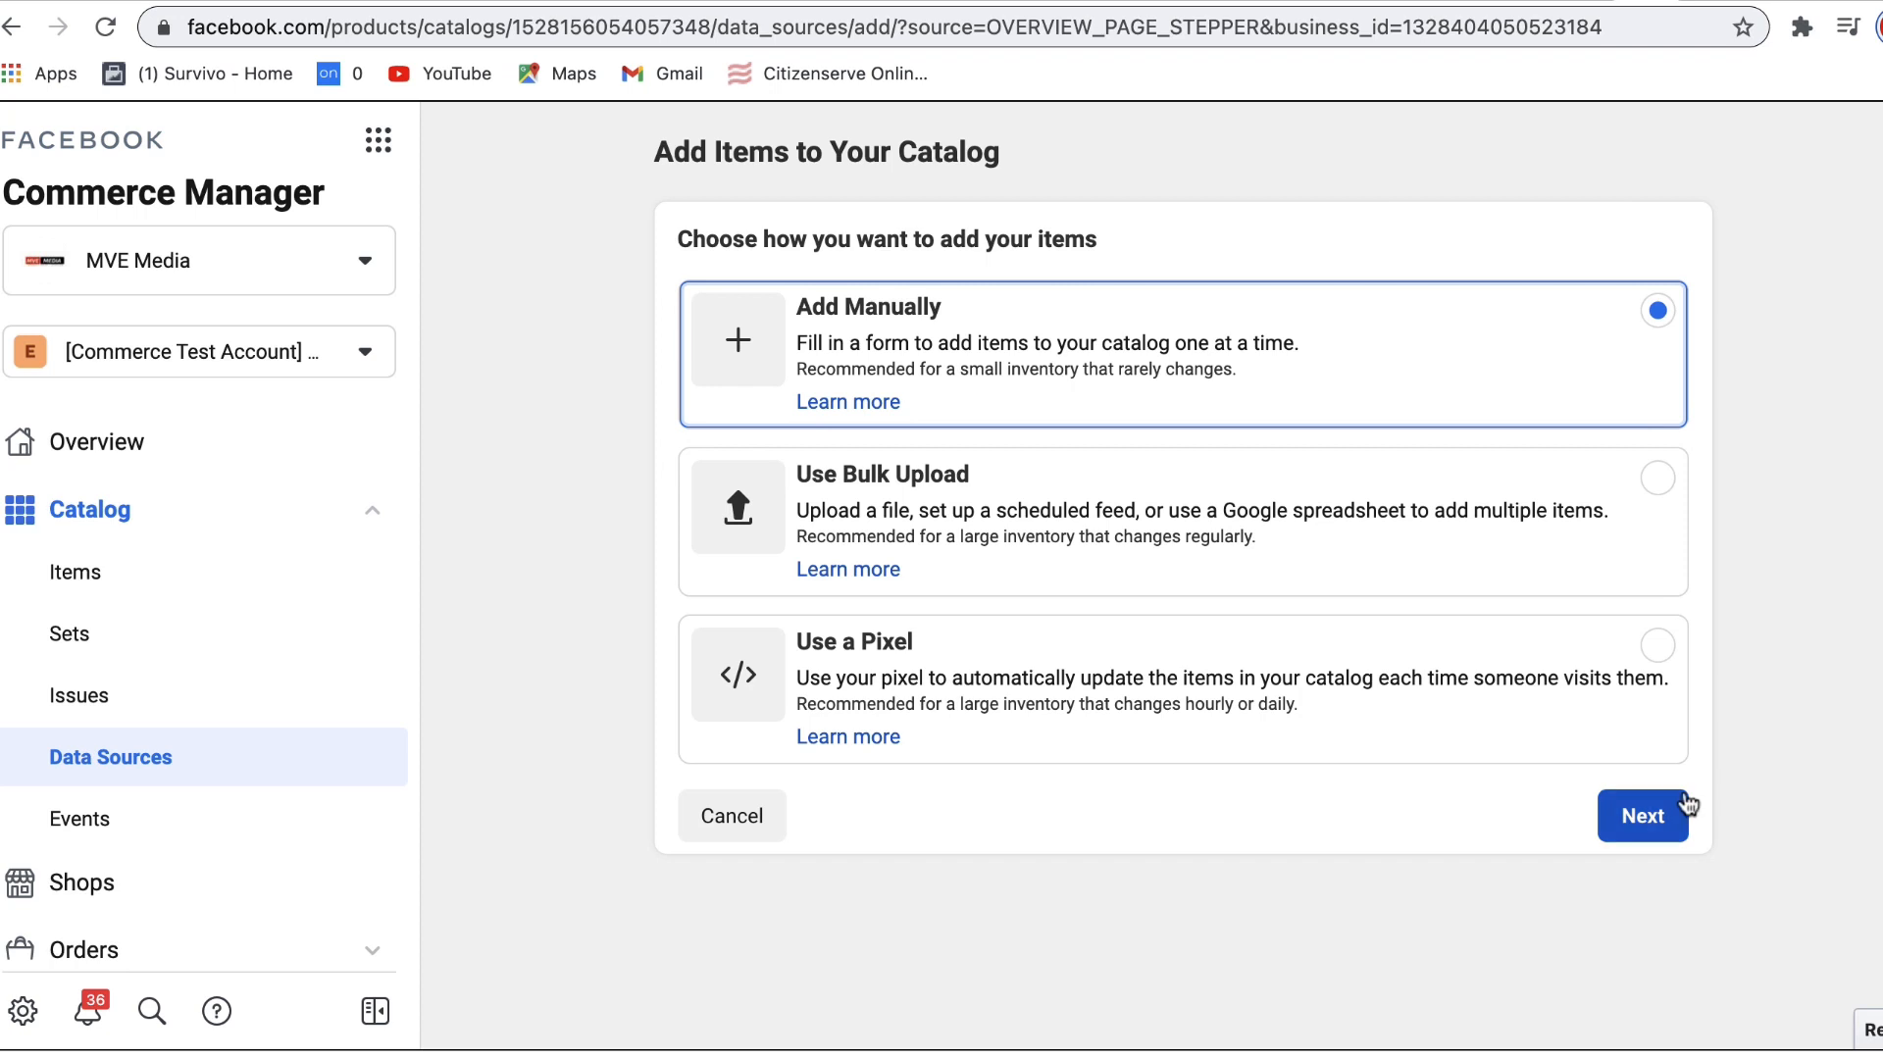
Step: Keep the manual option in Add Items and continue to the single-item form
click(1669, 814)
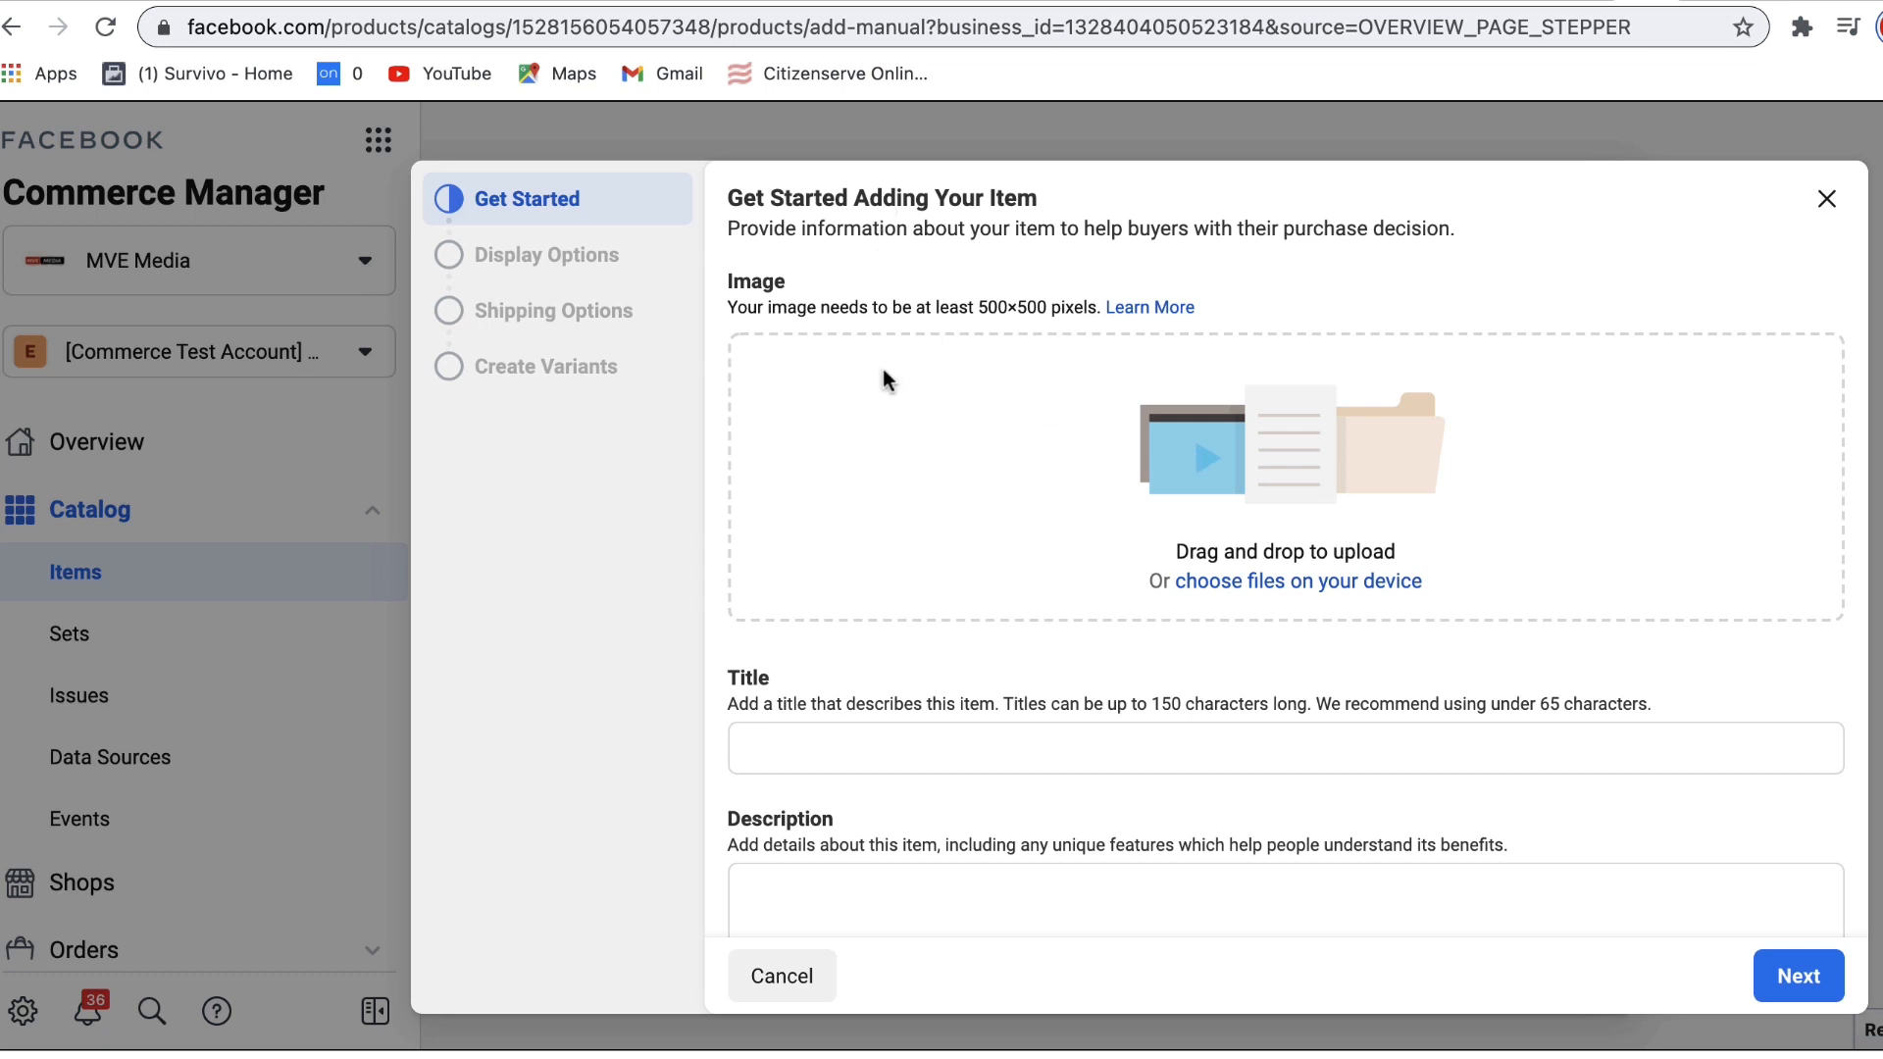
Step: Note the 500×500 px item image minimum, then switch to Canva's 'All your designs' tab
drag(729, 312, 1060, 319)
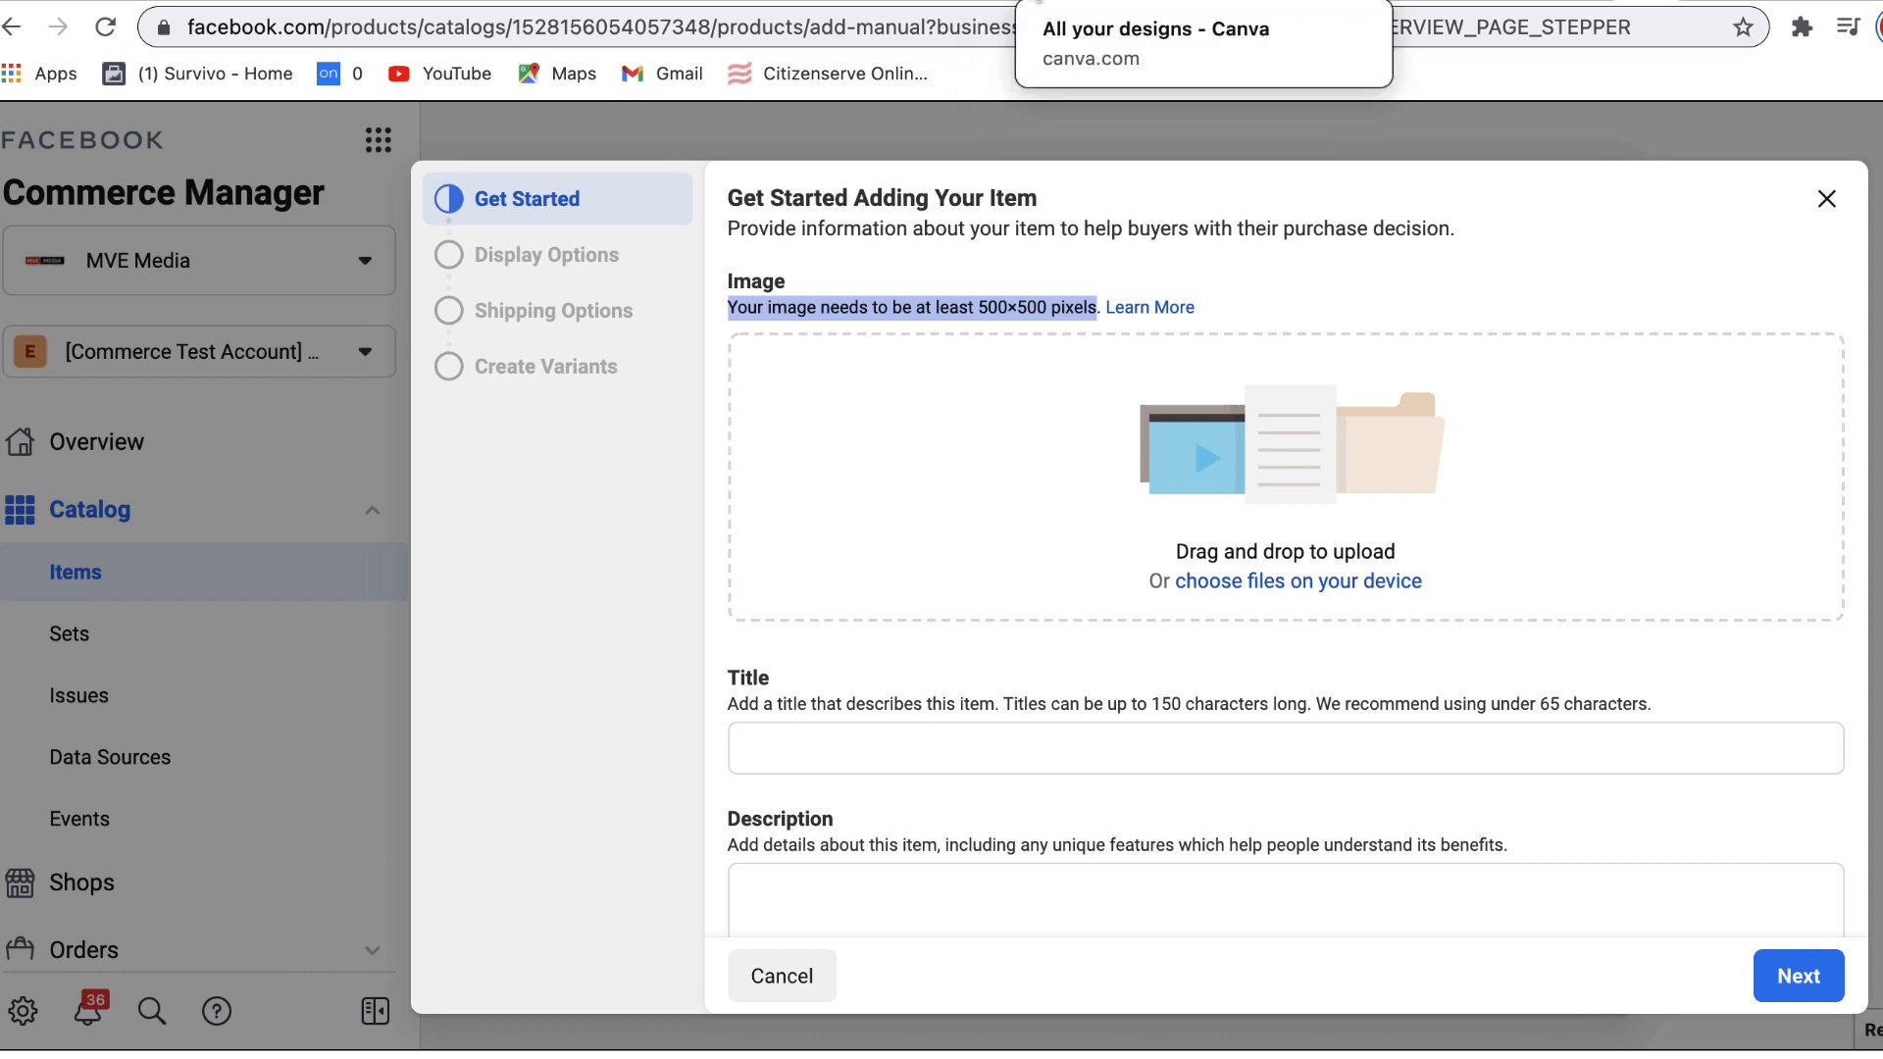
click(1060, 5)
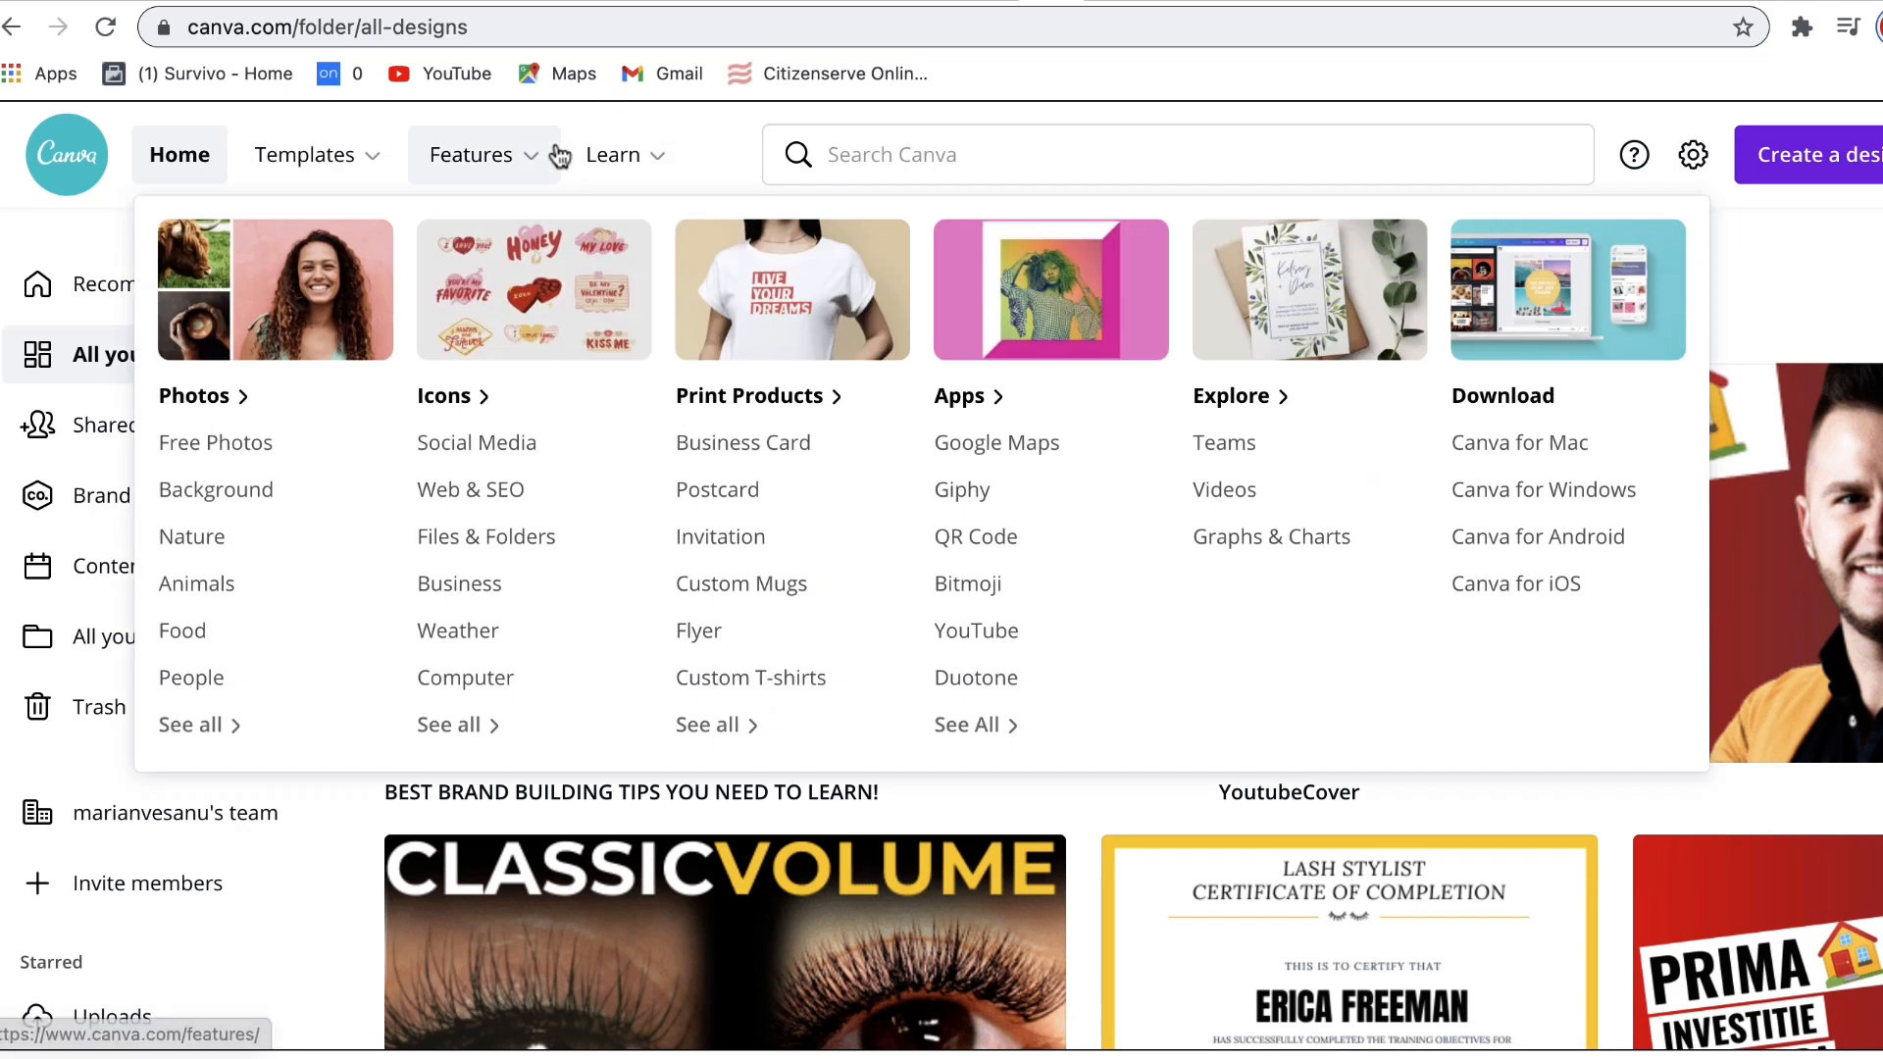
Step: Search Canva's templates for Facebook Shops Ads and browse the results
click(288, 149)
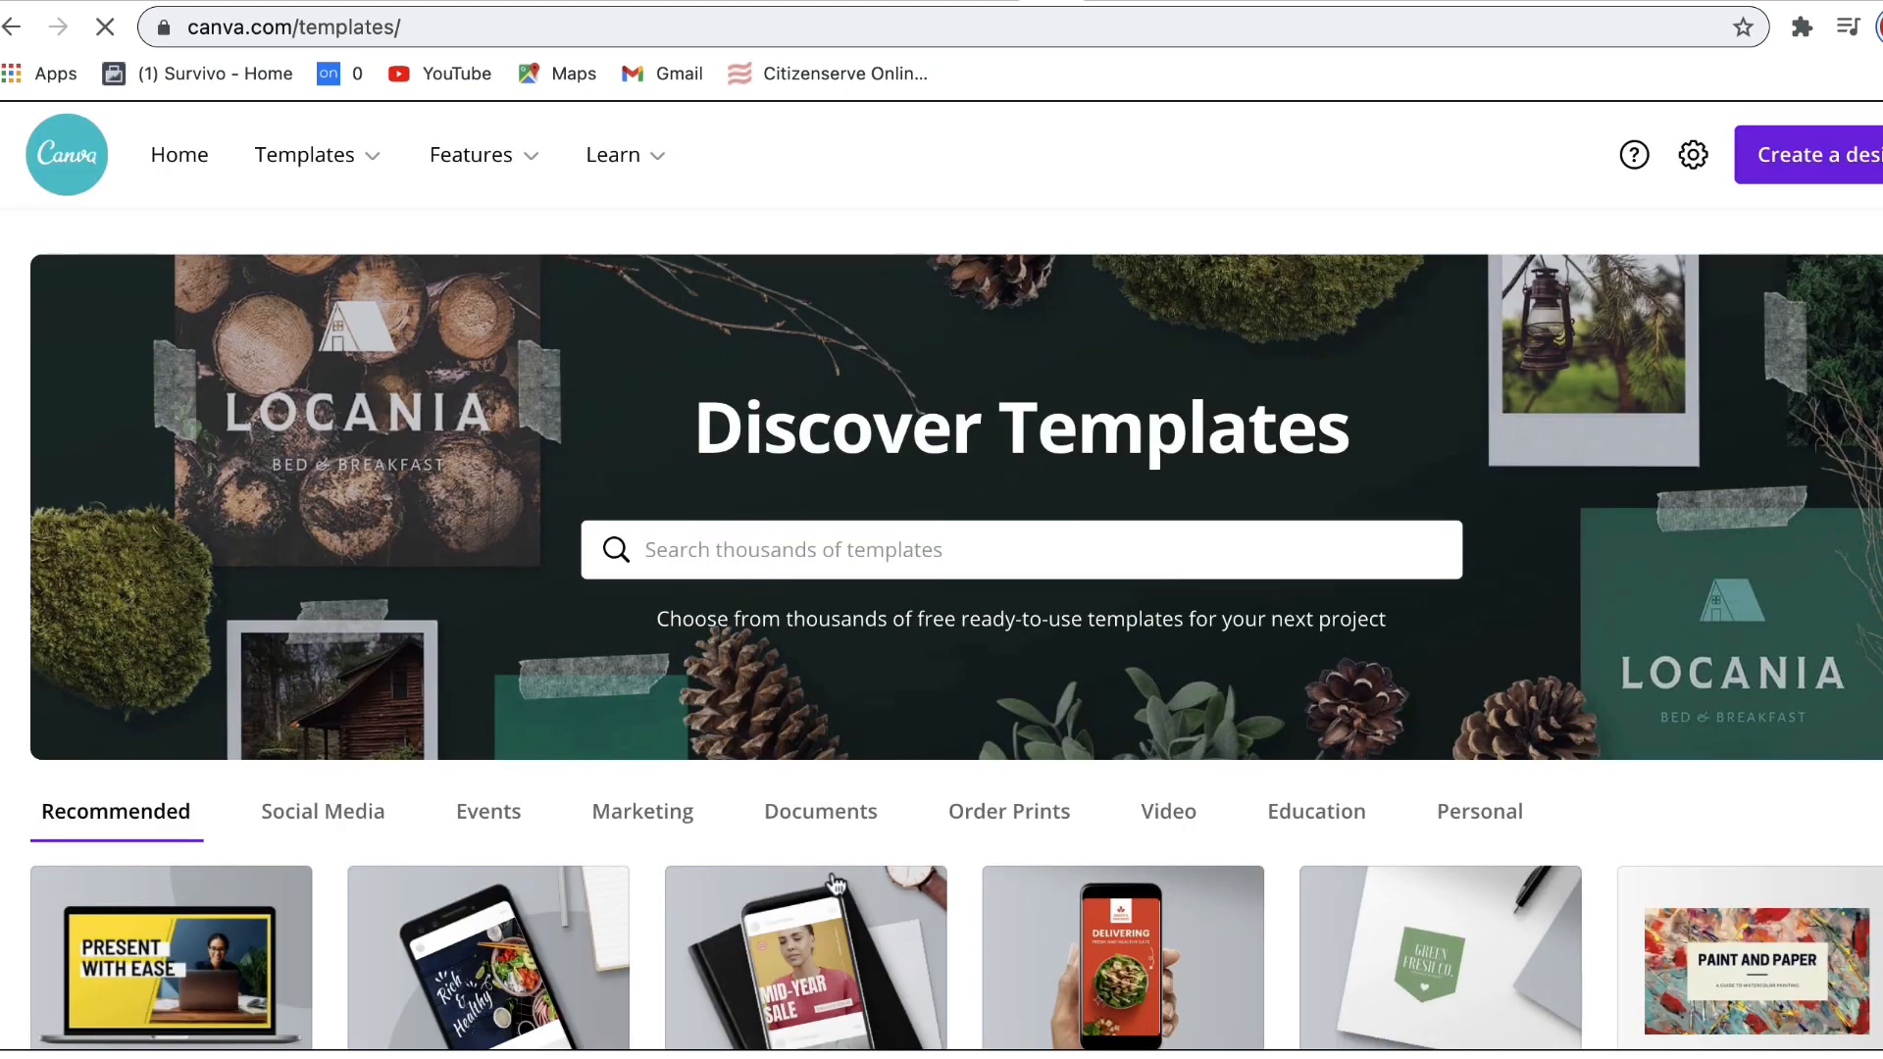
click(763, 534)
text(facebook shop)
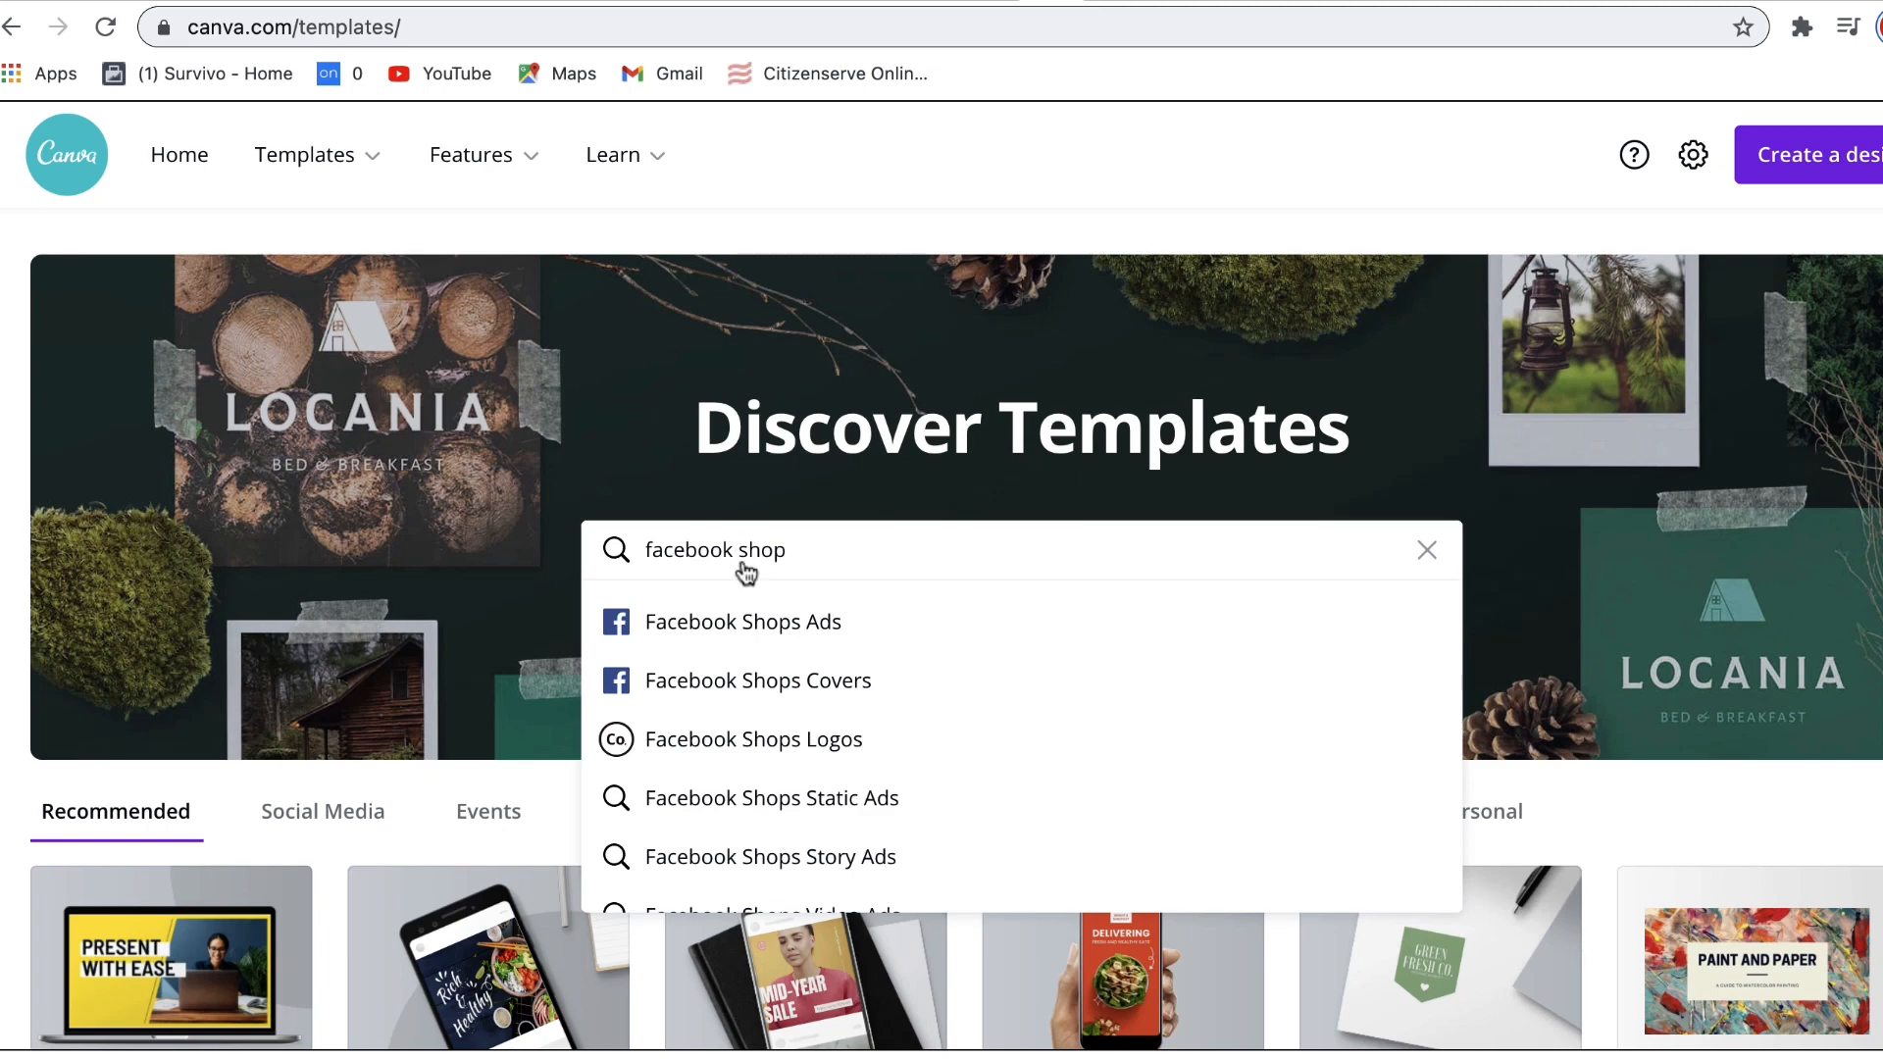
click(724, 634)
scroll(867, 836, down, 3)
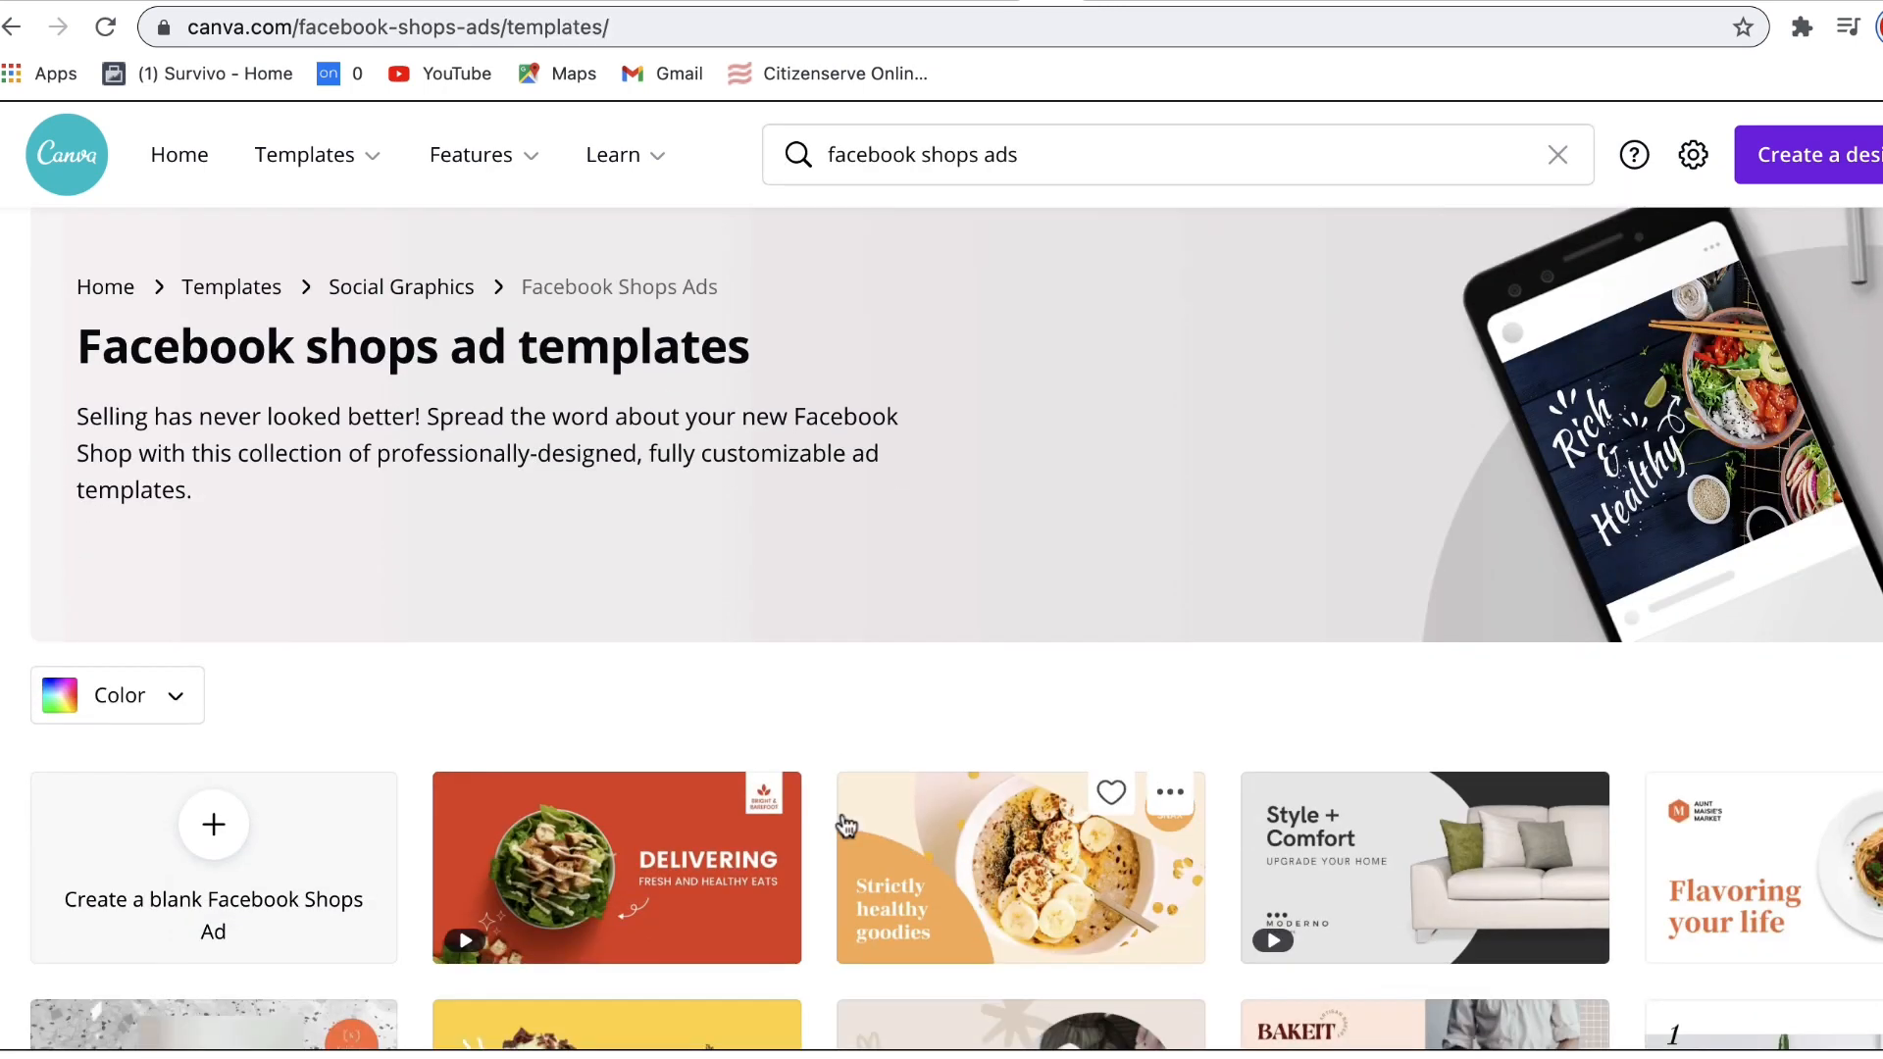
scroll(848, 836, up, 3)
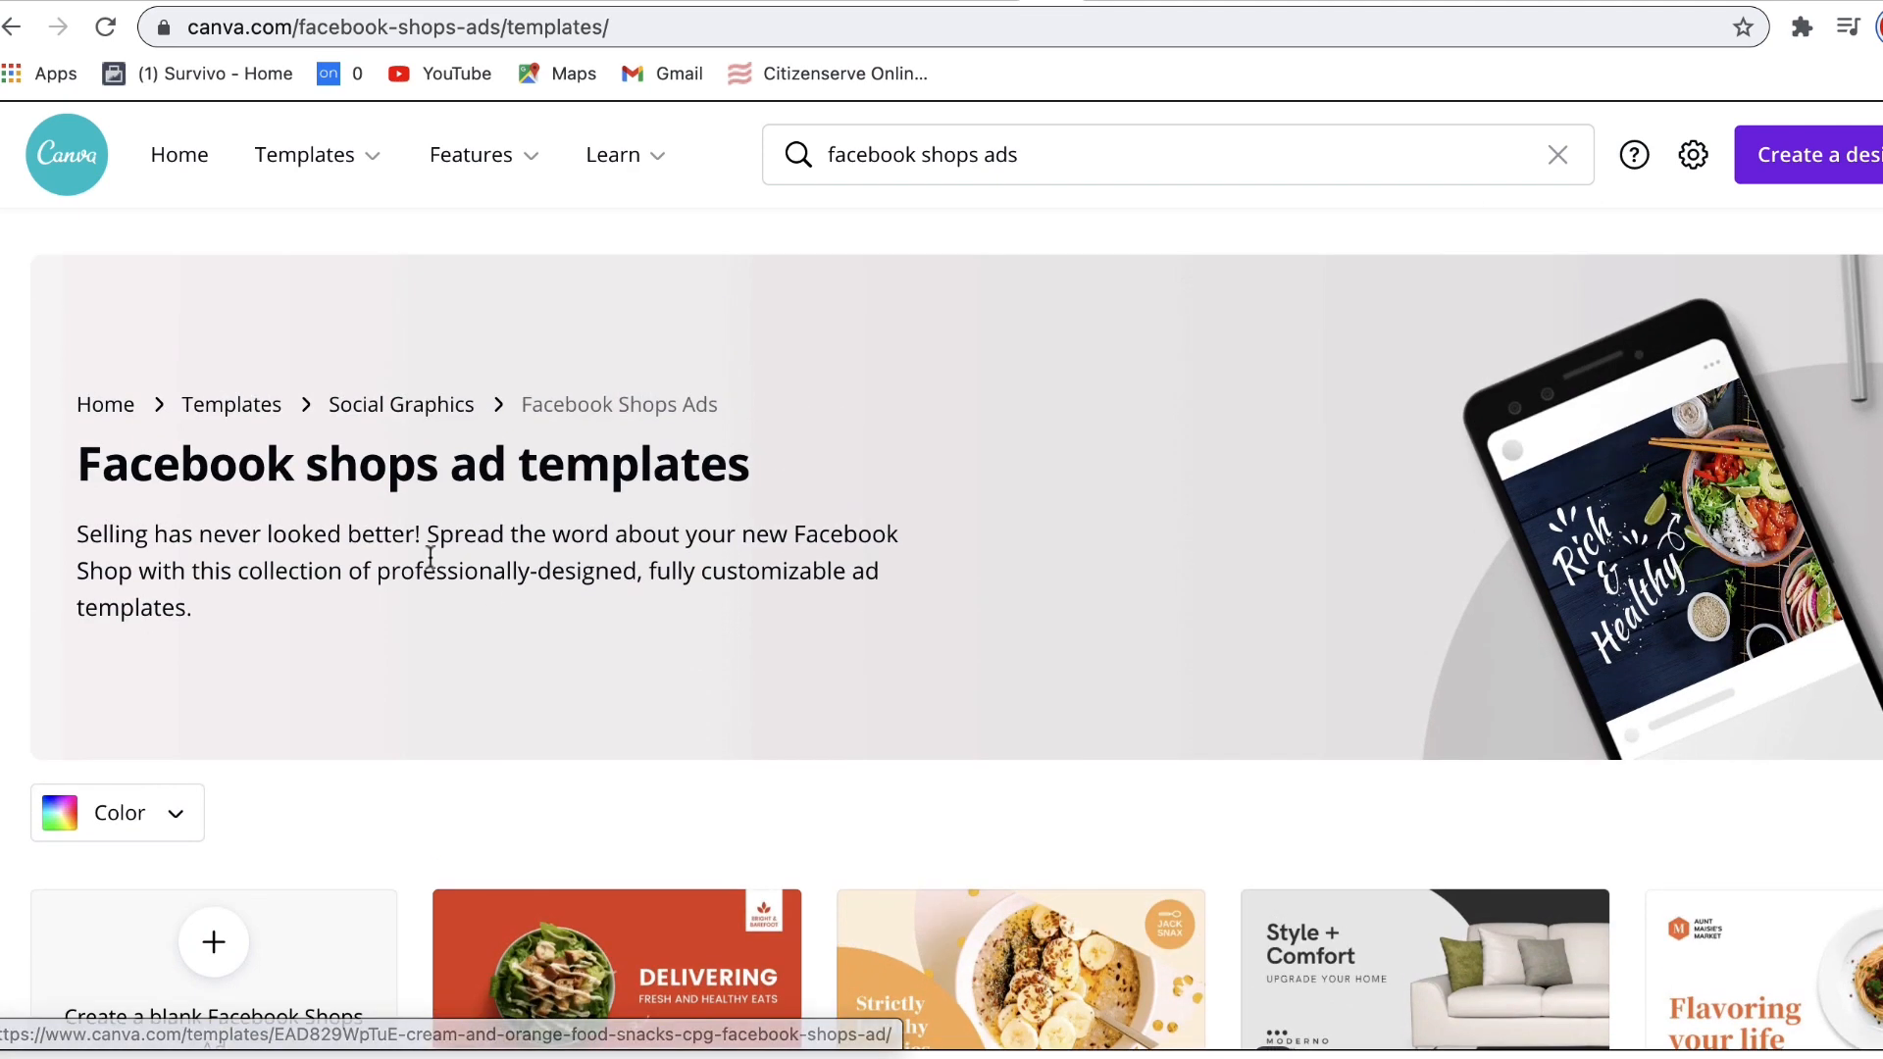
Step: Create a custom-size 500 × 500 px design with pixels as the unit
click(1775, 159)
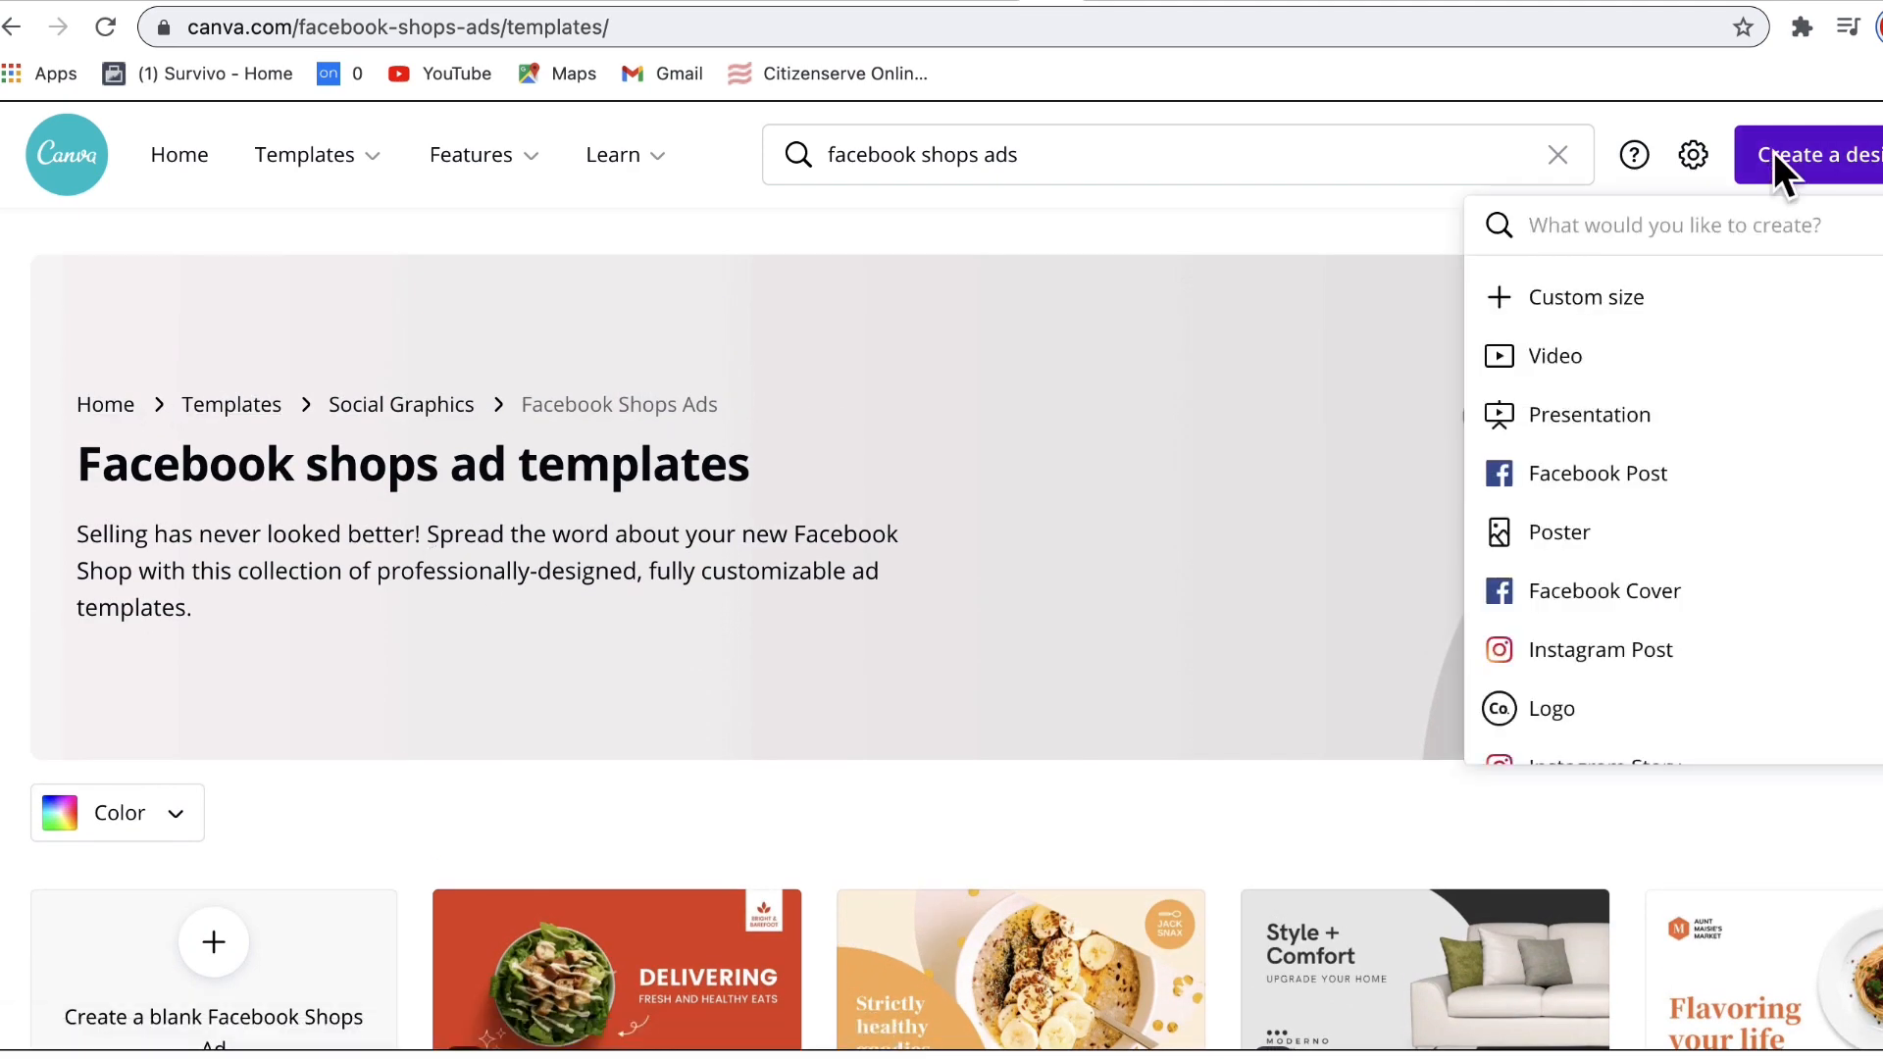
click(1595, 304)
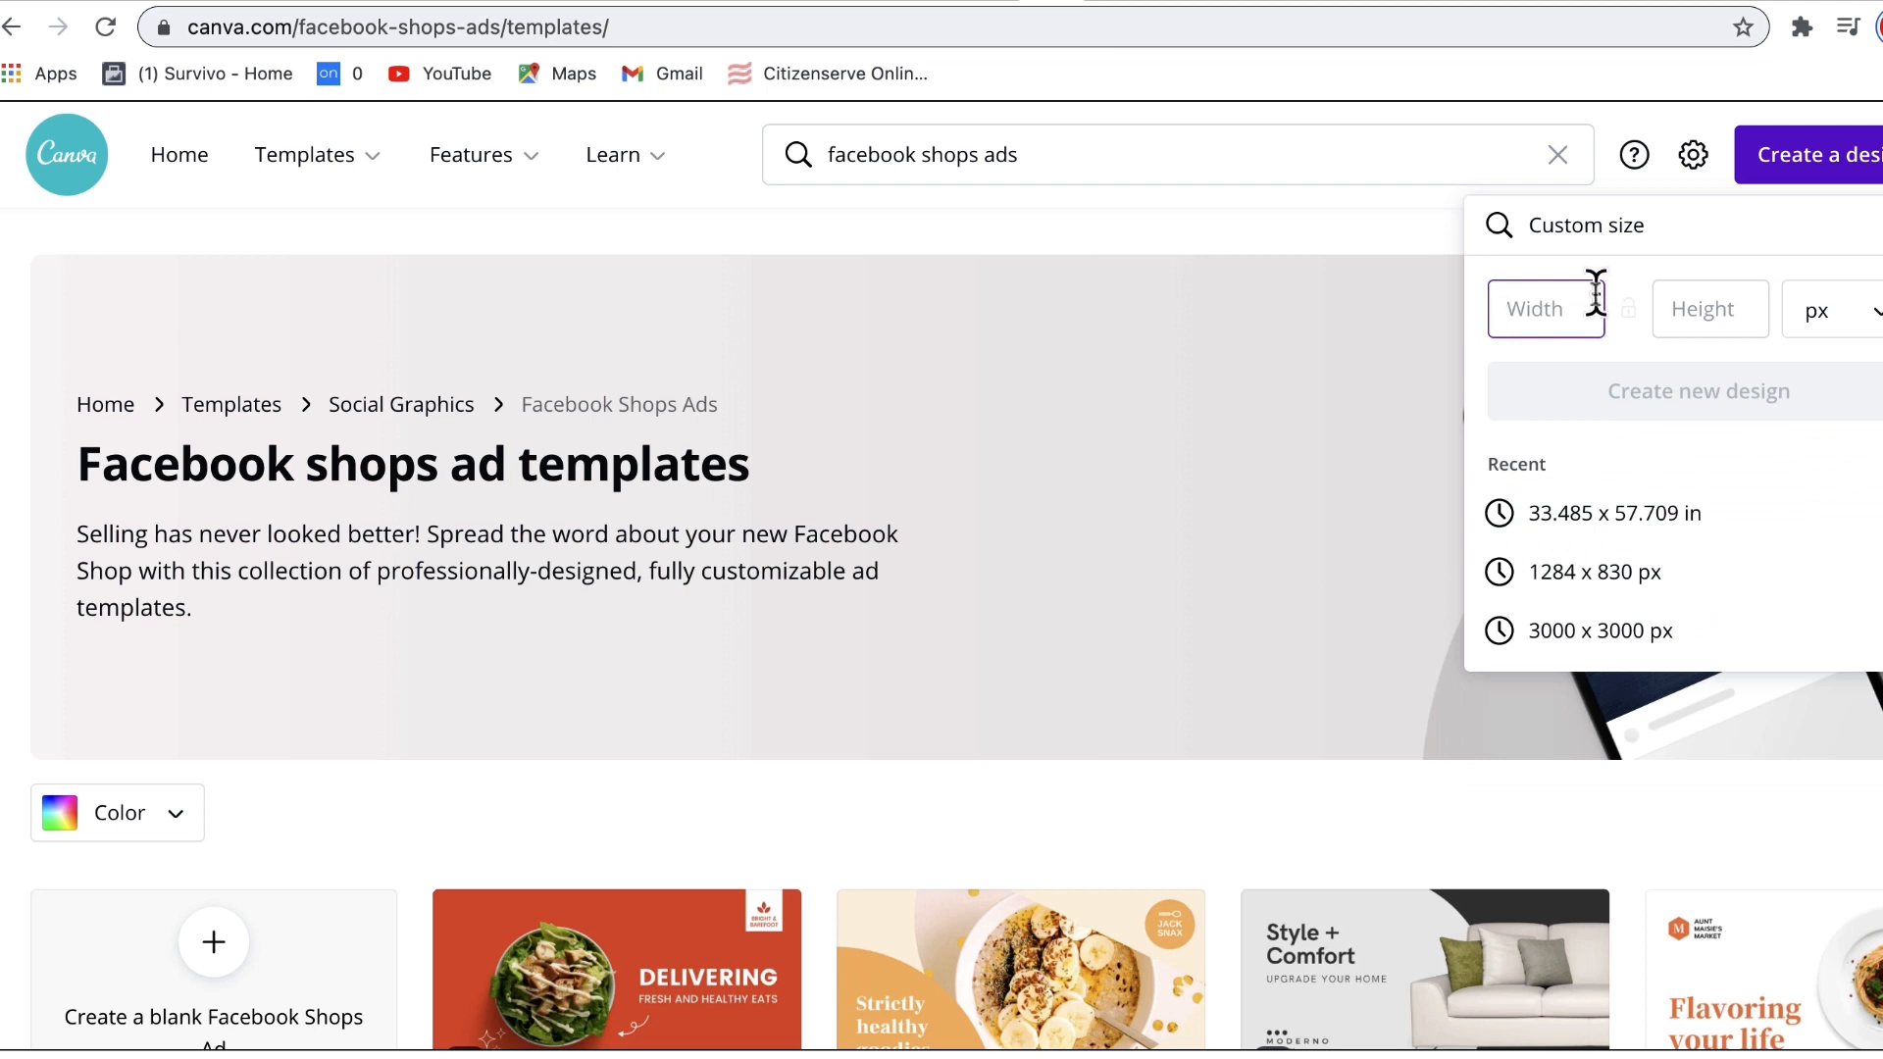
click(1704, 307)
text(500)
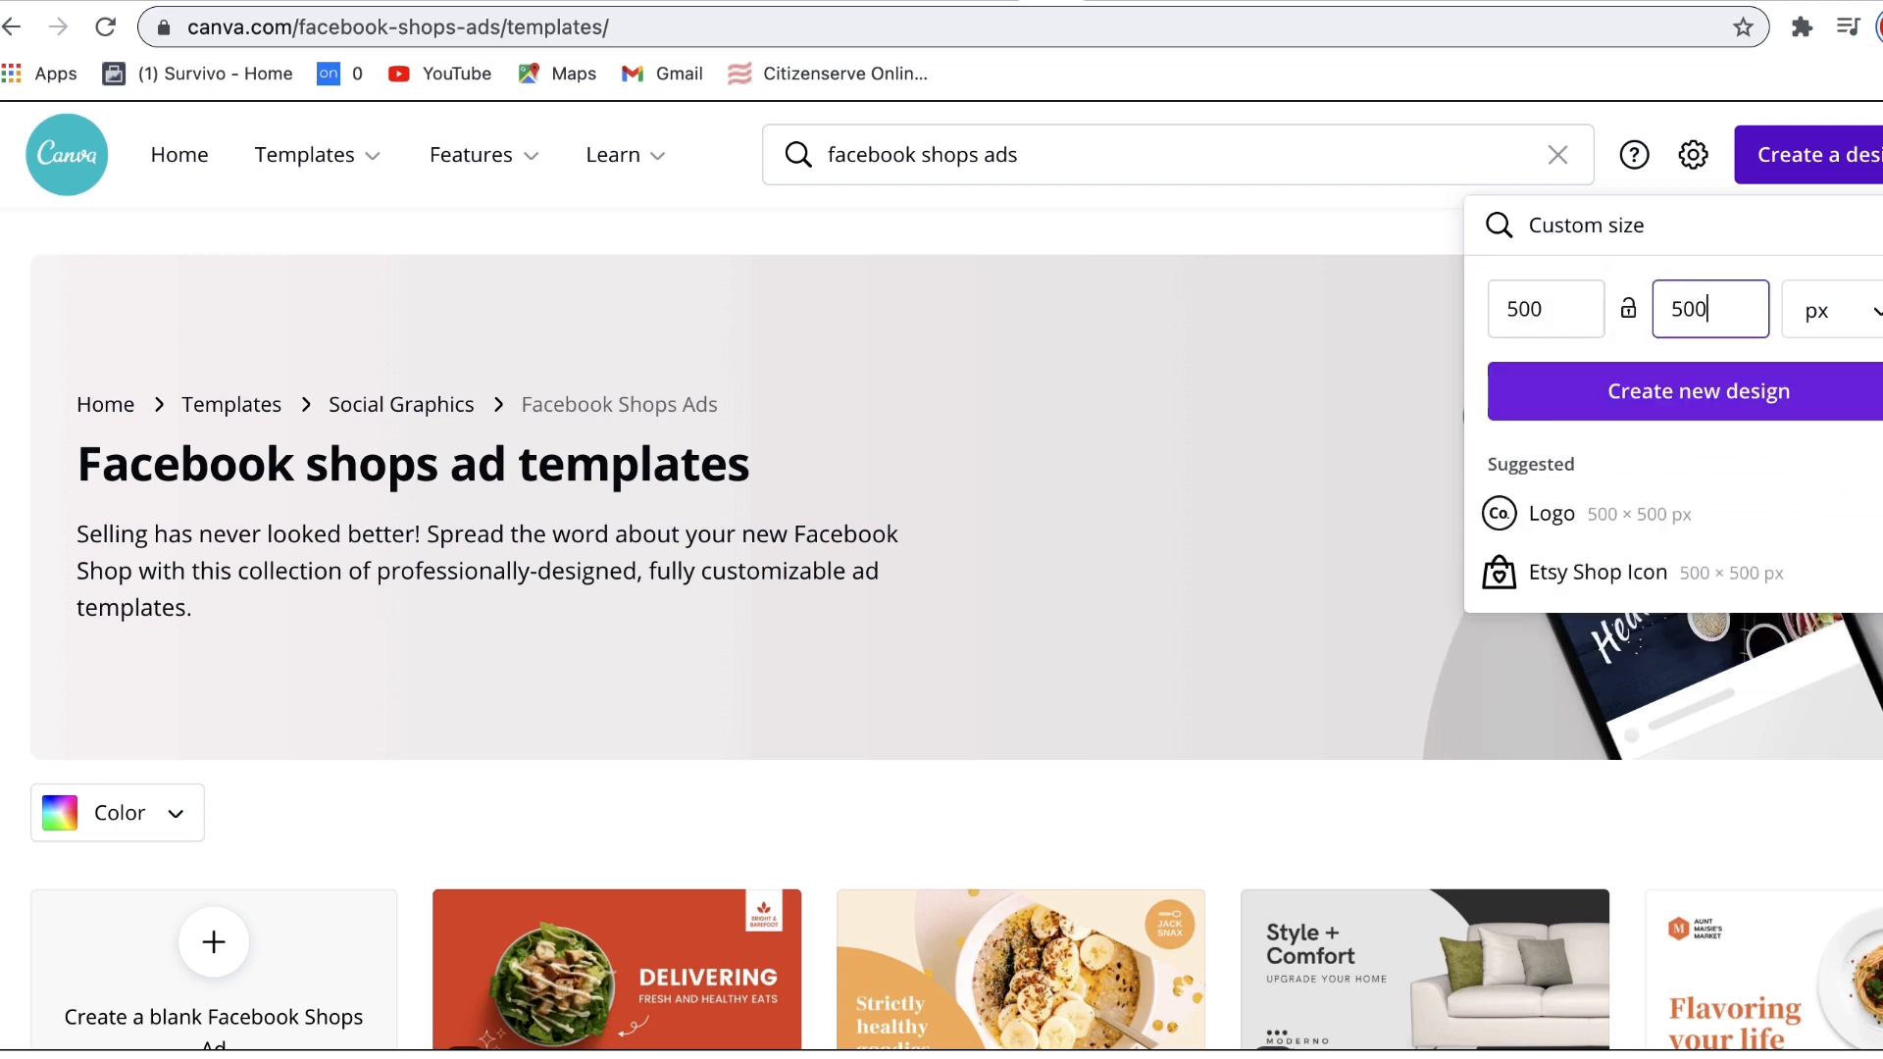
click(1873, 323)
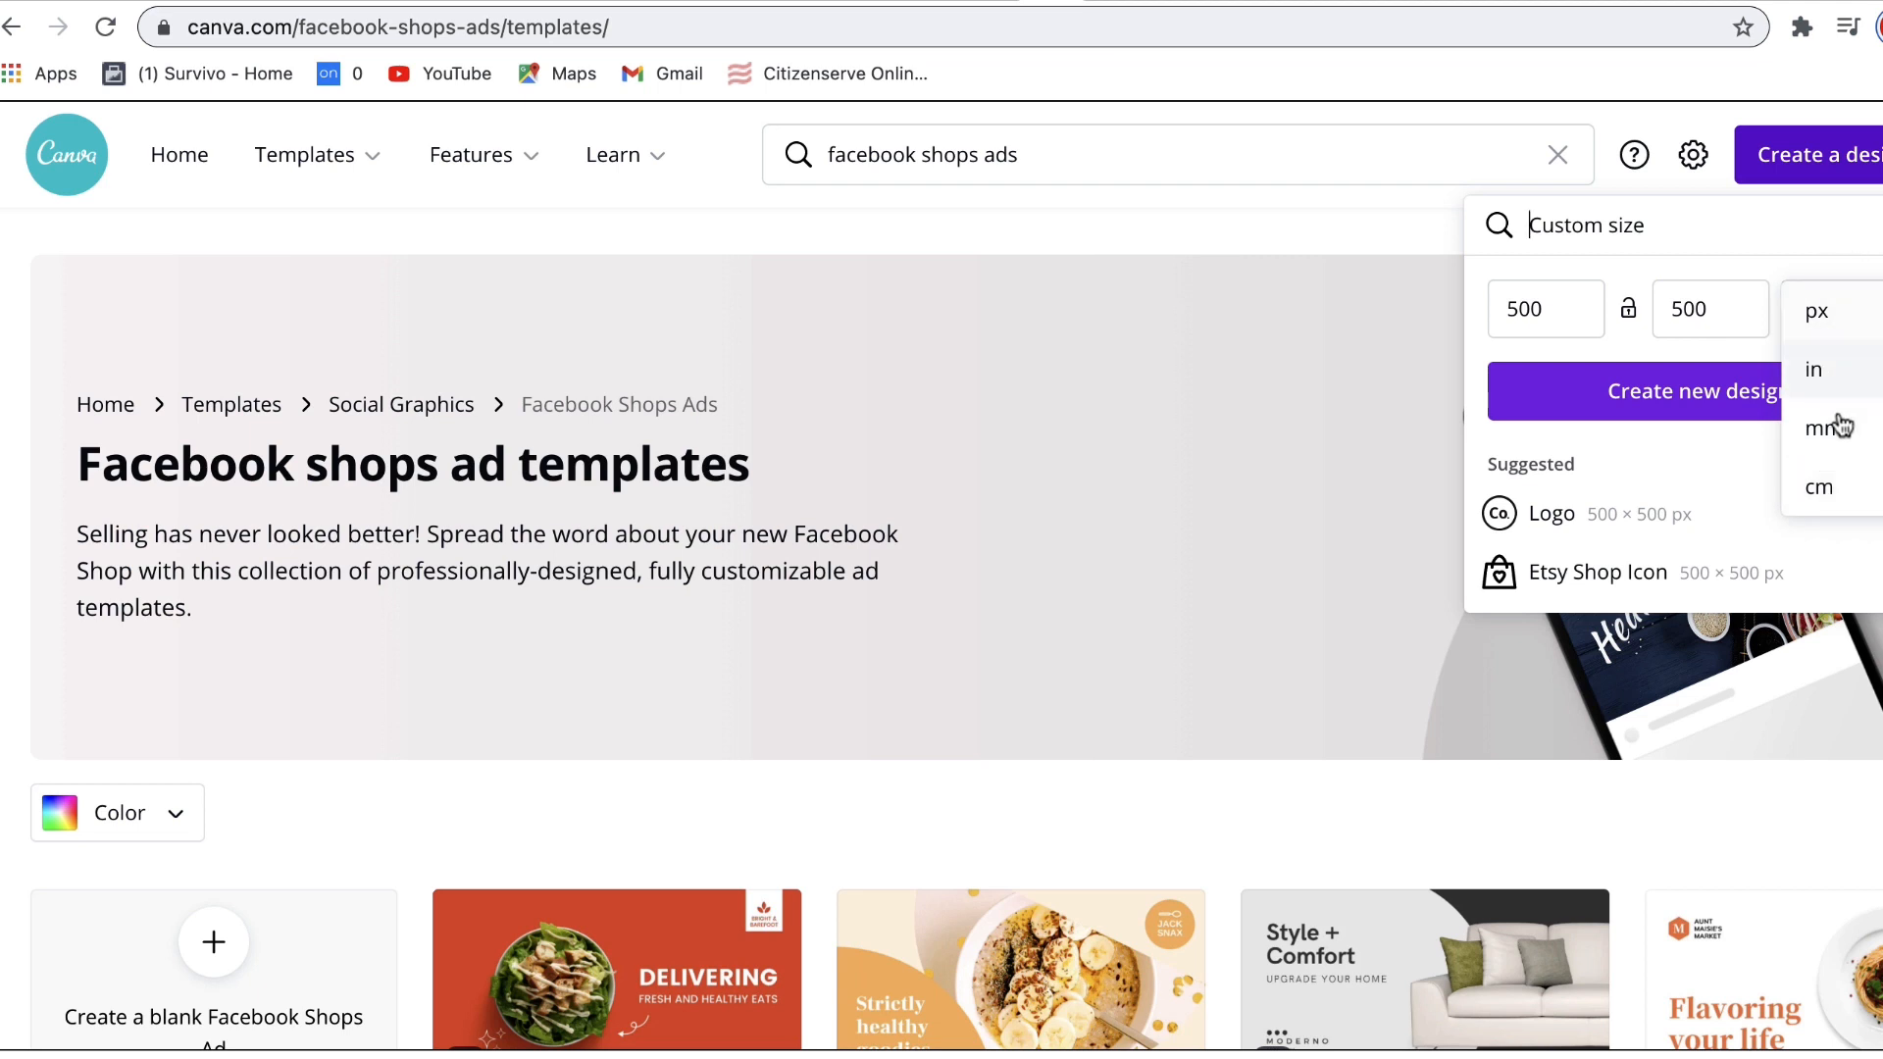
click(1878, 310)
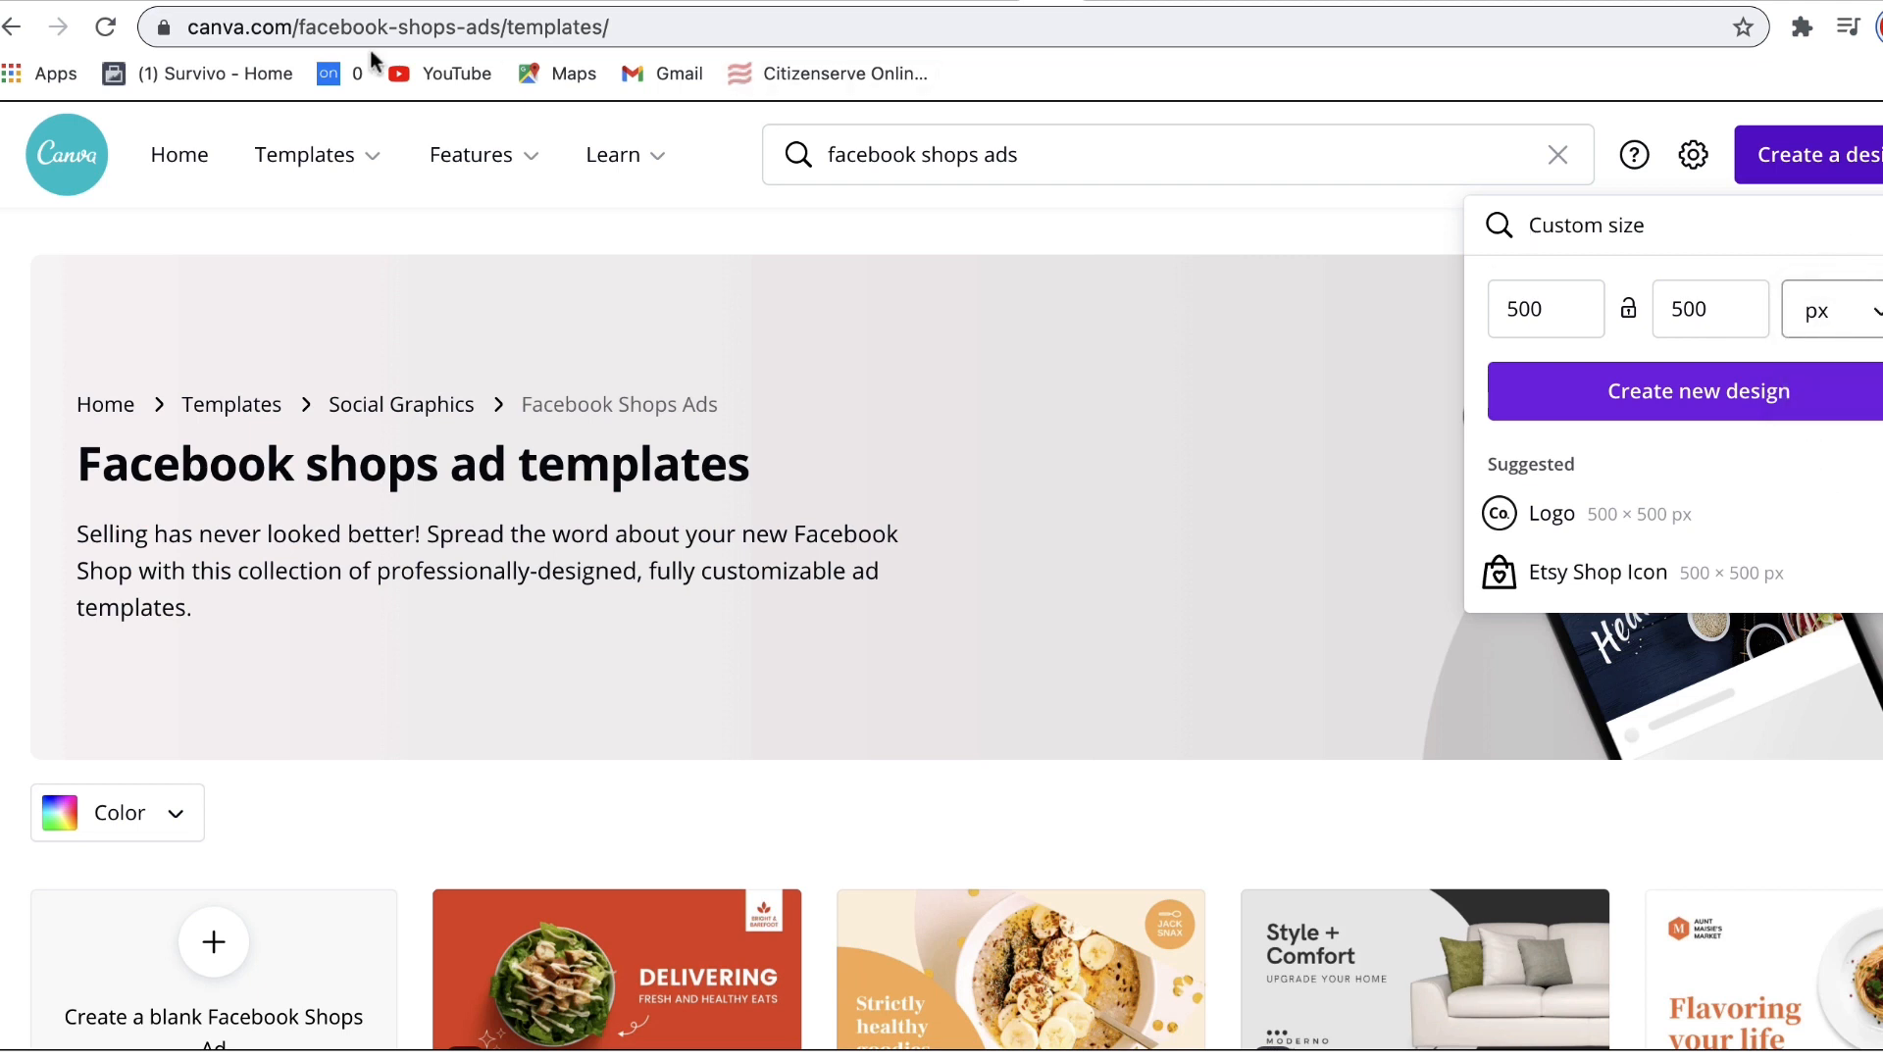
click(1675, 392)
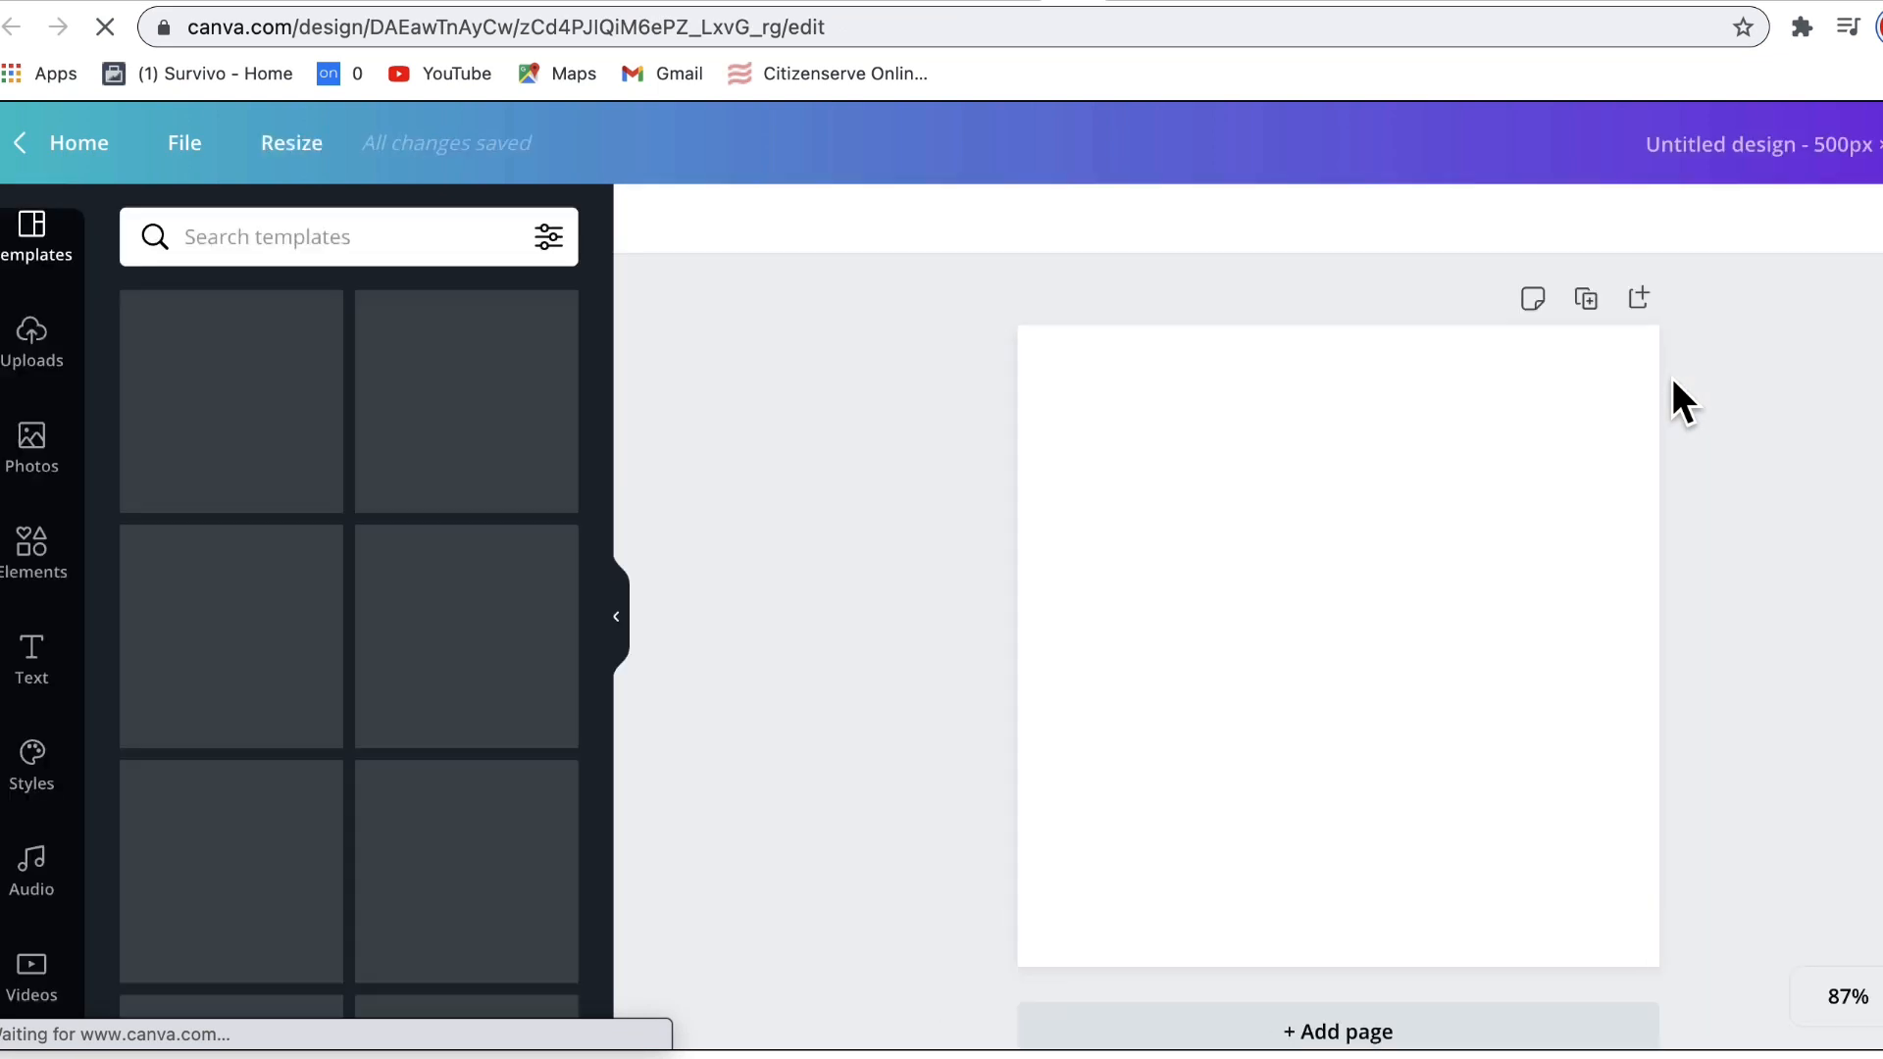
Step: Apply the Dorbeach template and change Dorbeach to a smaller 'ECOMMERCE' text
mouse_move(600, 304)
mouse_down()
mouse_move(602, 516)
mouse_move(573, 300)
mouse_up()
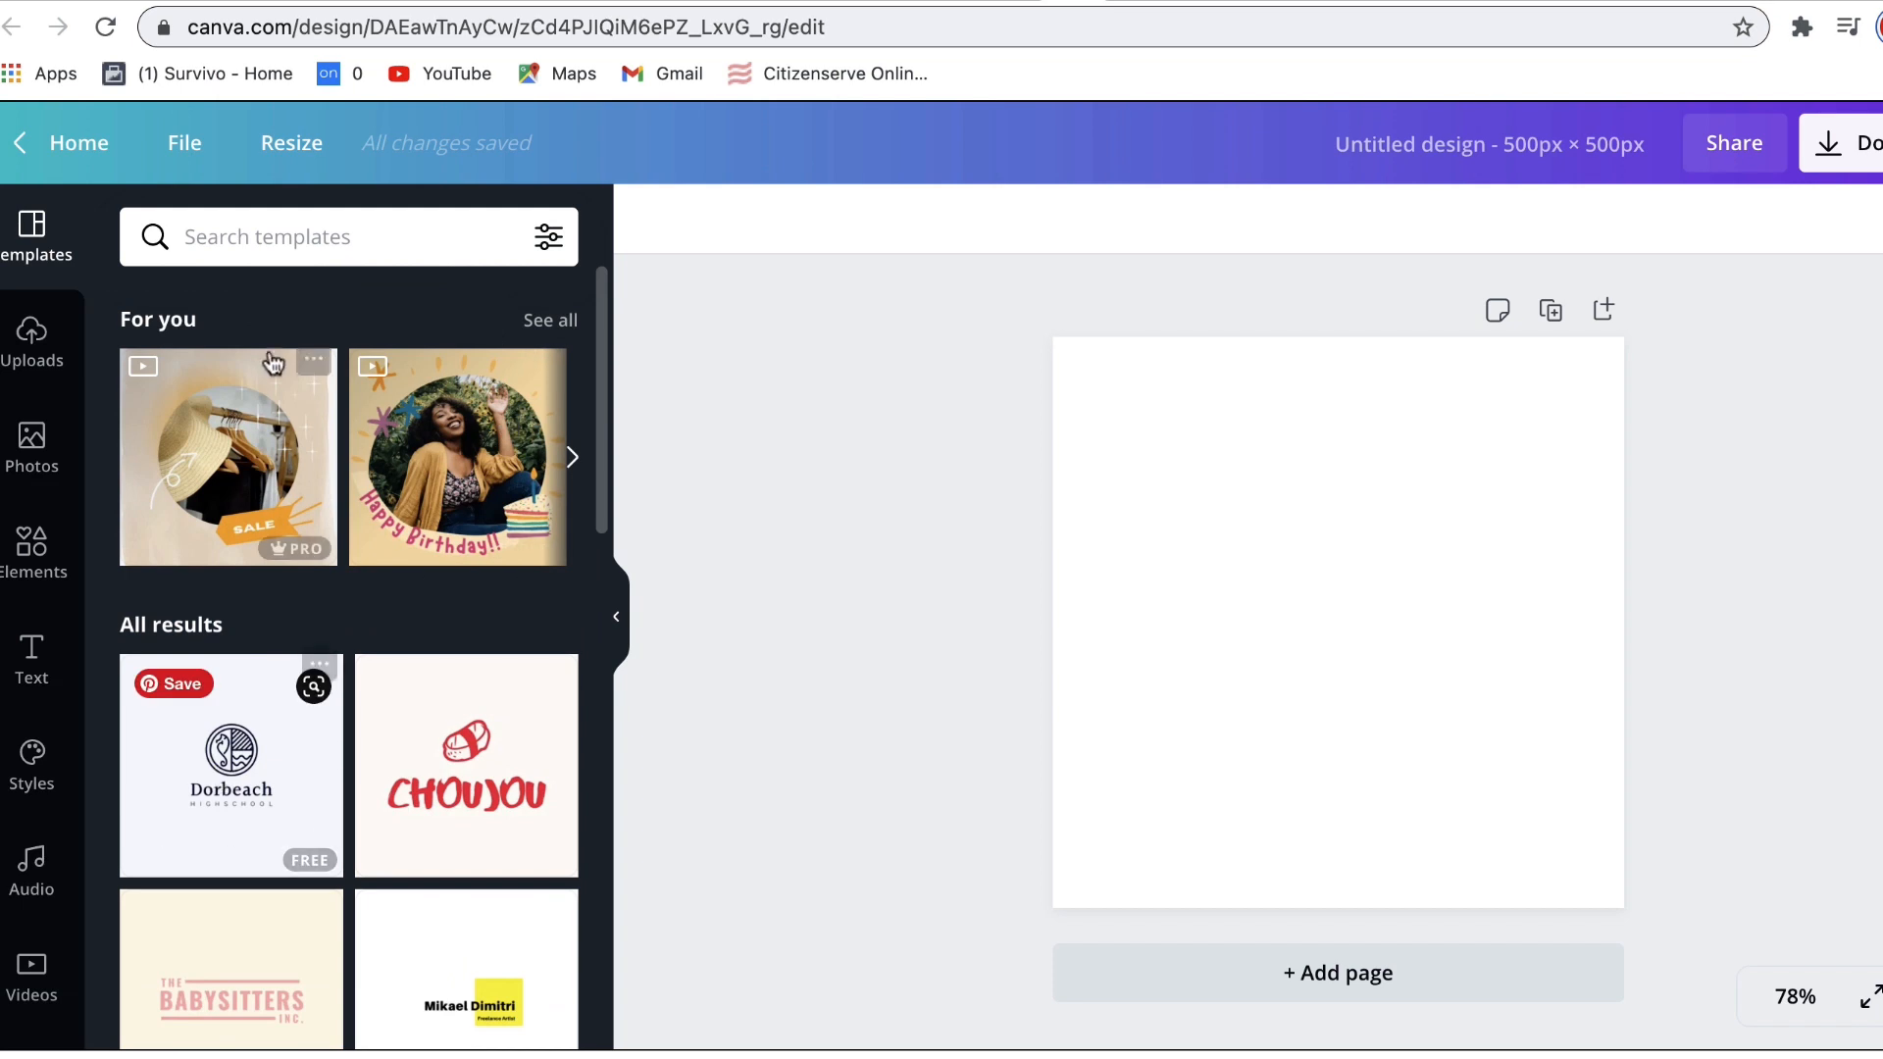
click(224, 737)
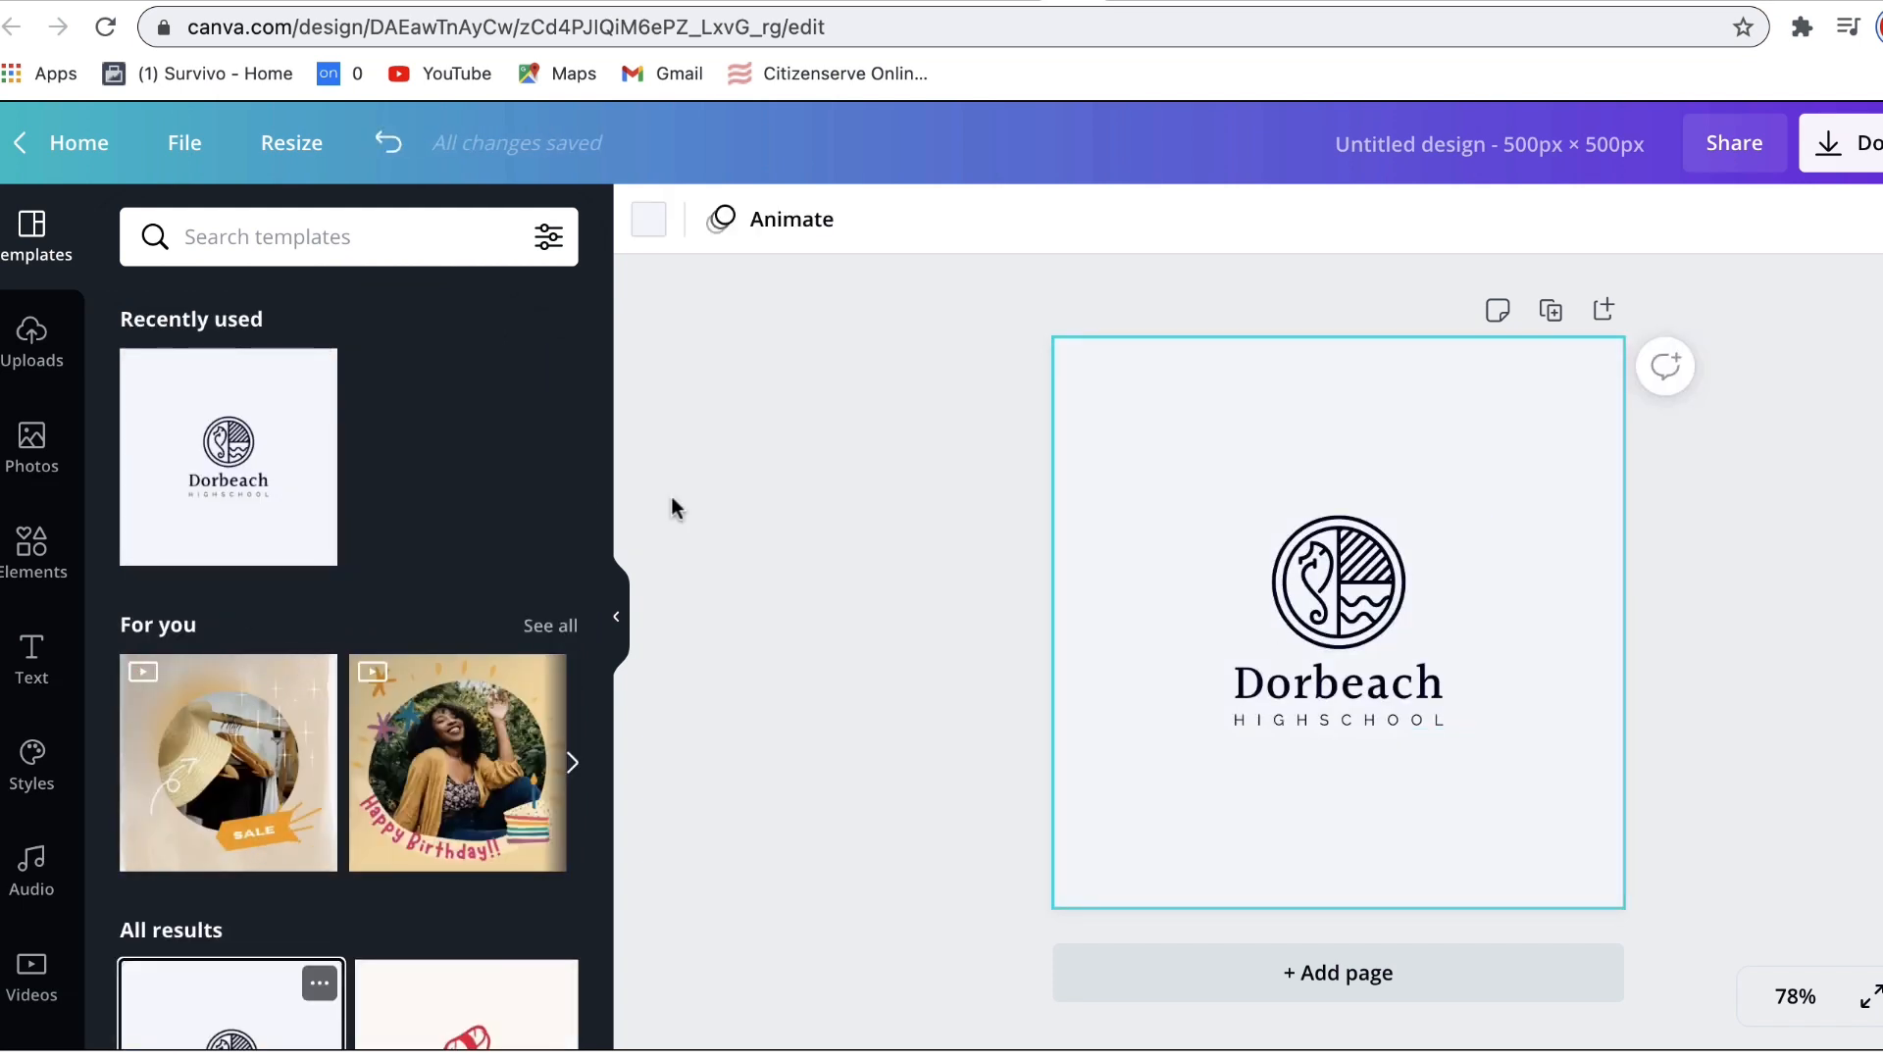
double_click(1309, 686)
text(ECOMMERCE)
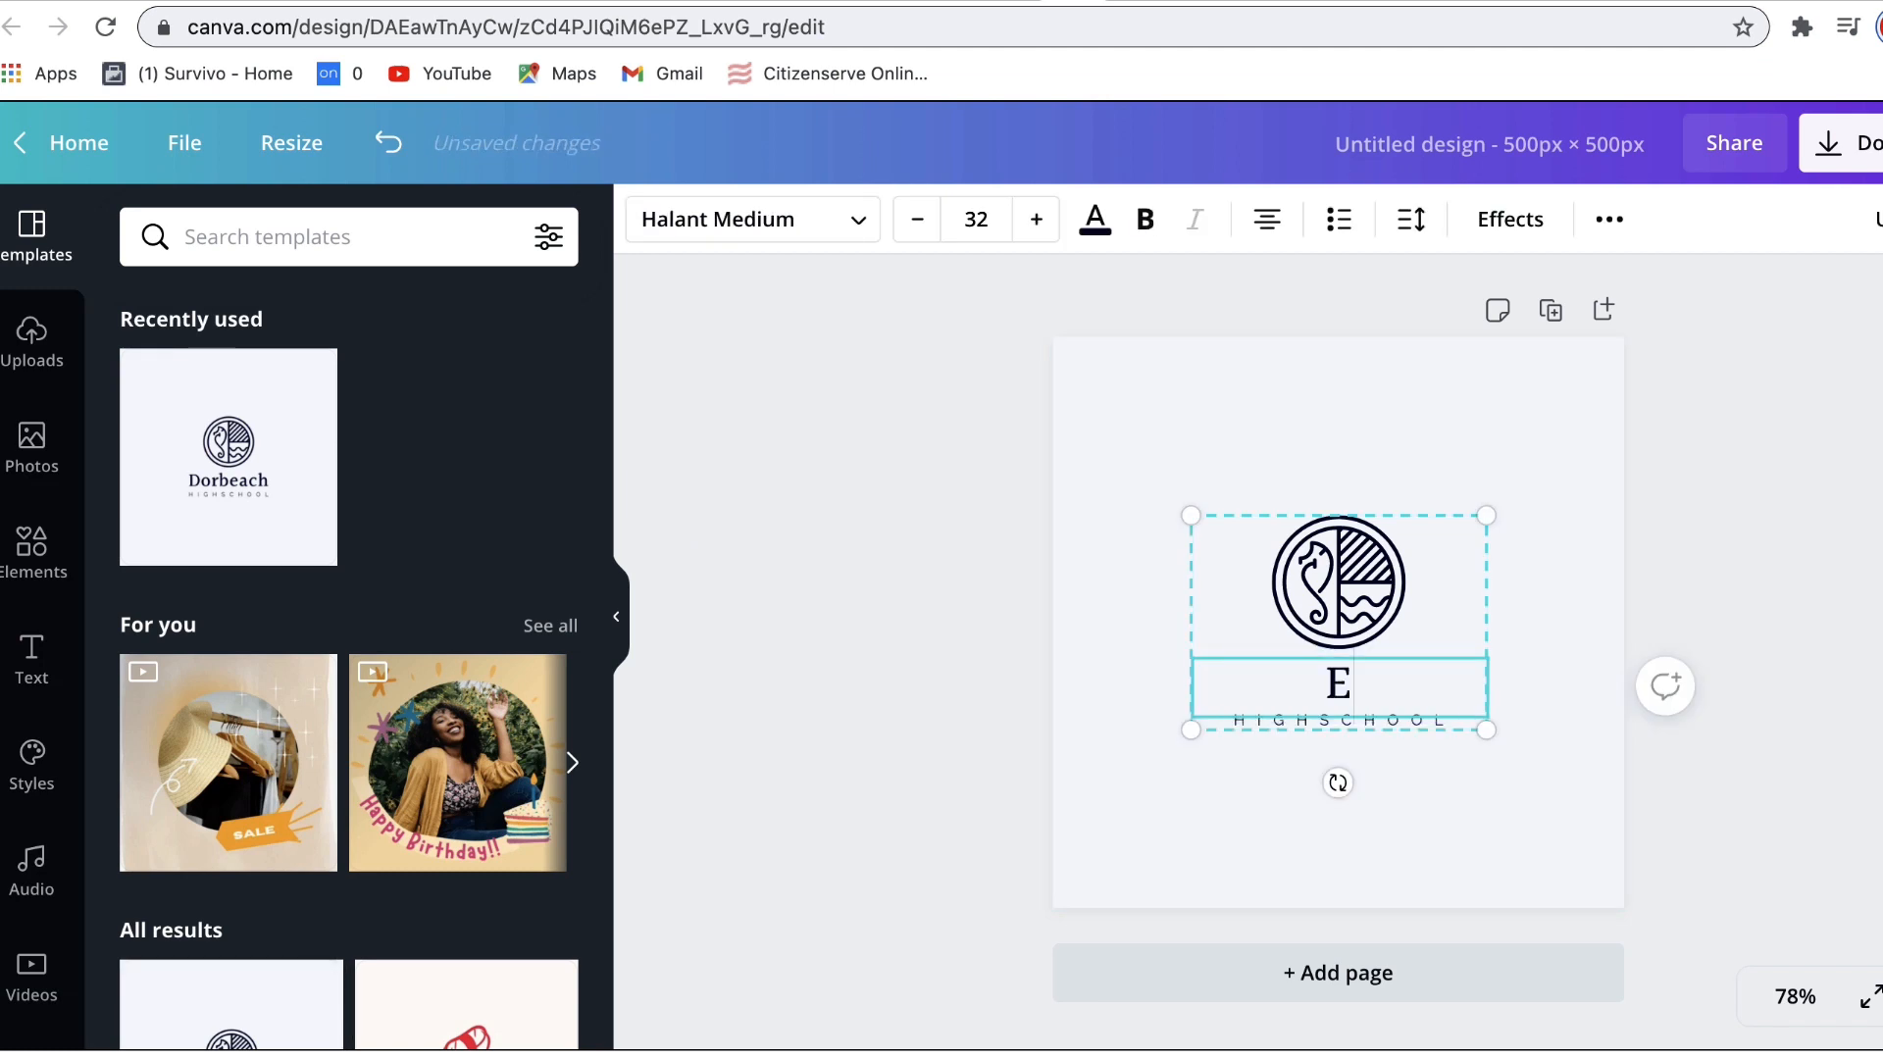
double_click(1297, 694)
click(916, 221)
click(916, 220)
click(916, 221)
click(1254, 775)
Step: Replace the logo's HIGHSCHOOL line with 'PRODUCTS'
click(1254, 721)
click(1254, 721)
double_click(1255, 718)
text(P)
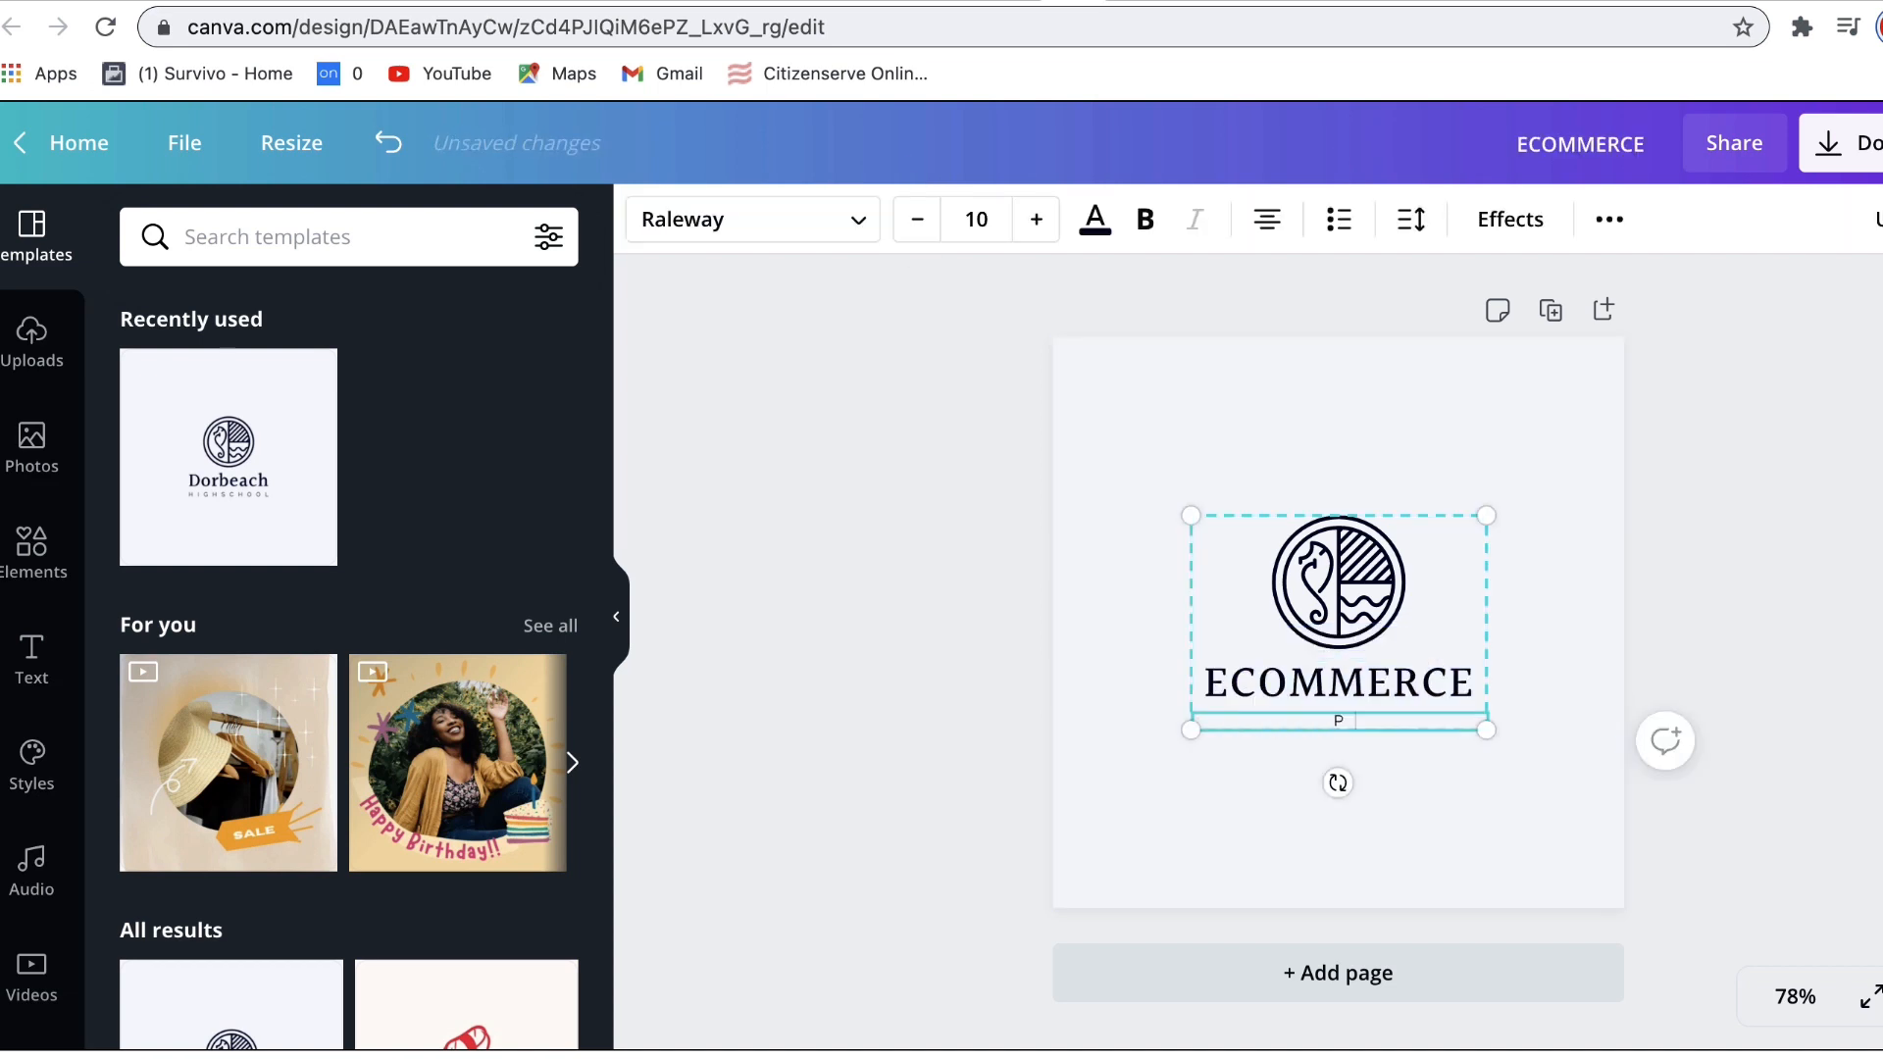
text(RODUCTS)
click(1744, 642)
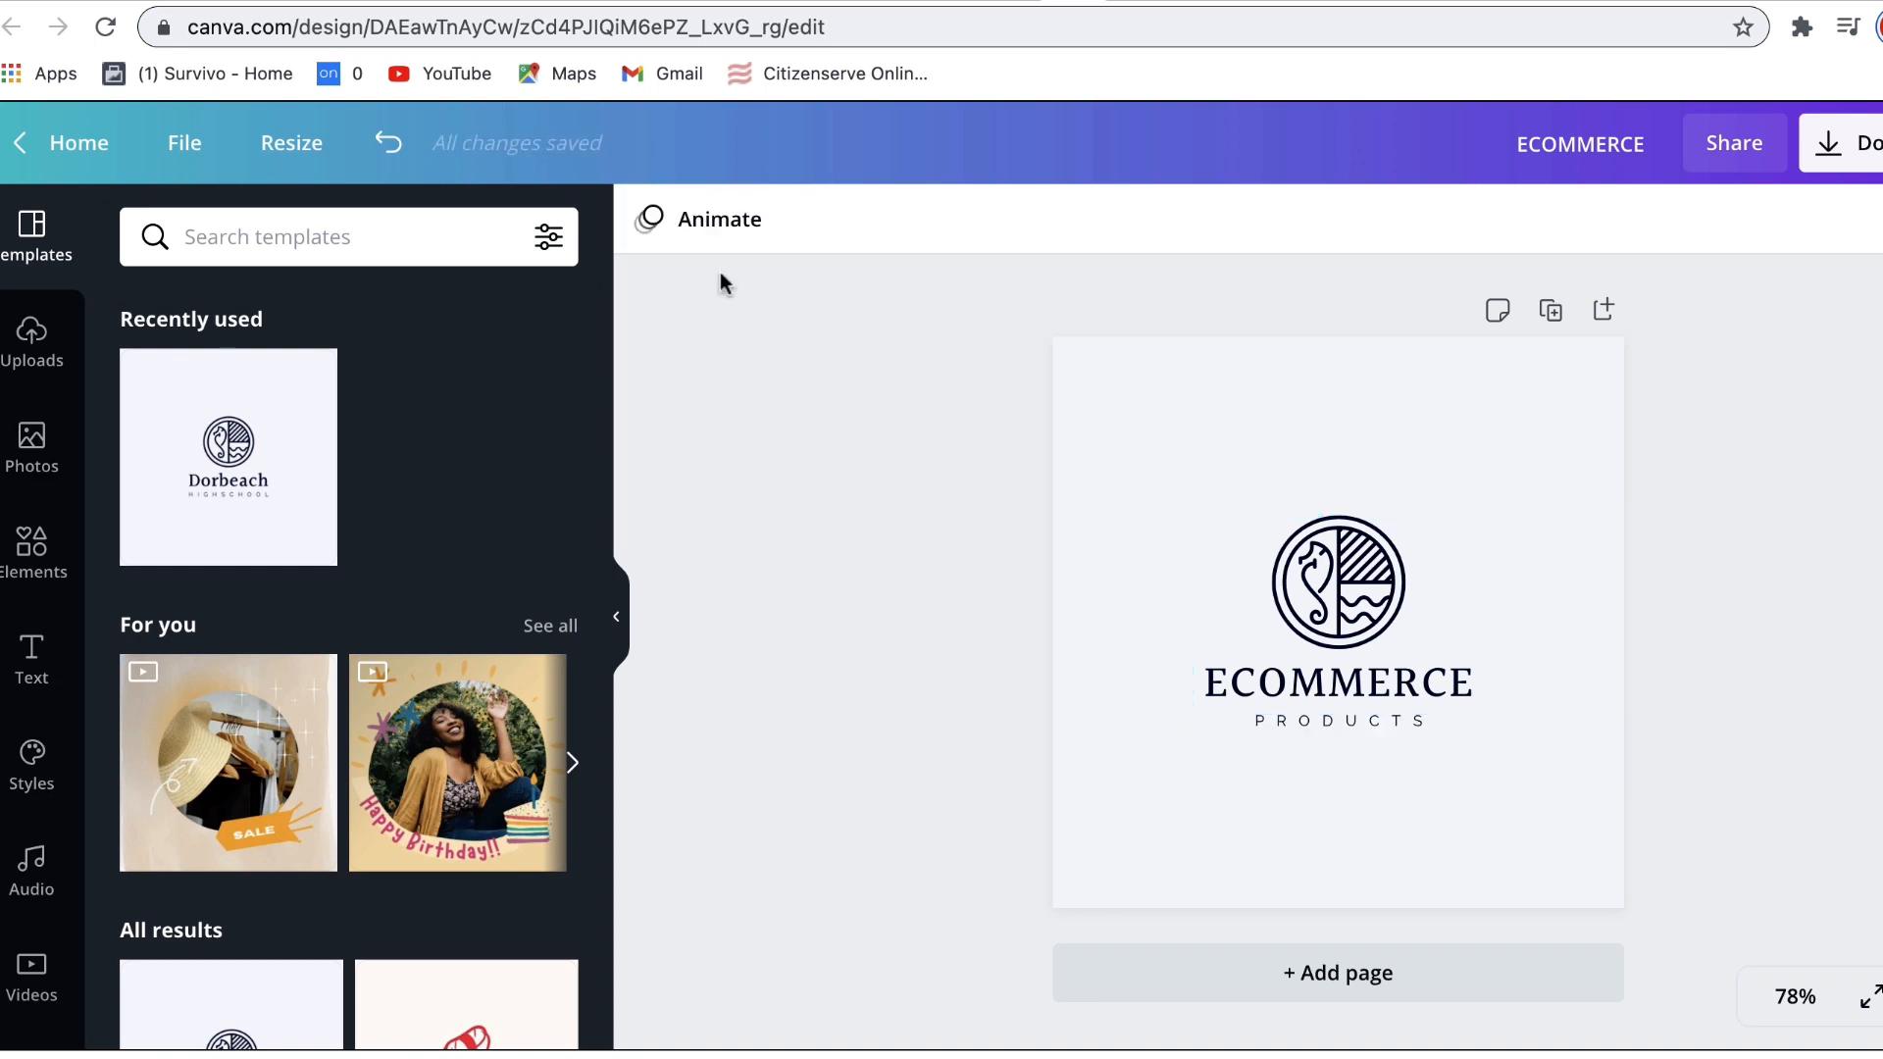
Step: Download the design as a PNG and return to the Commerce Manager item form
click(1836, 144)
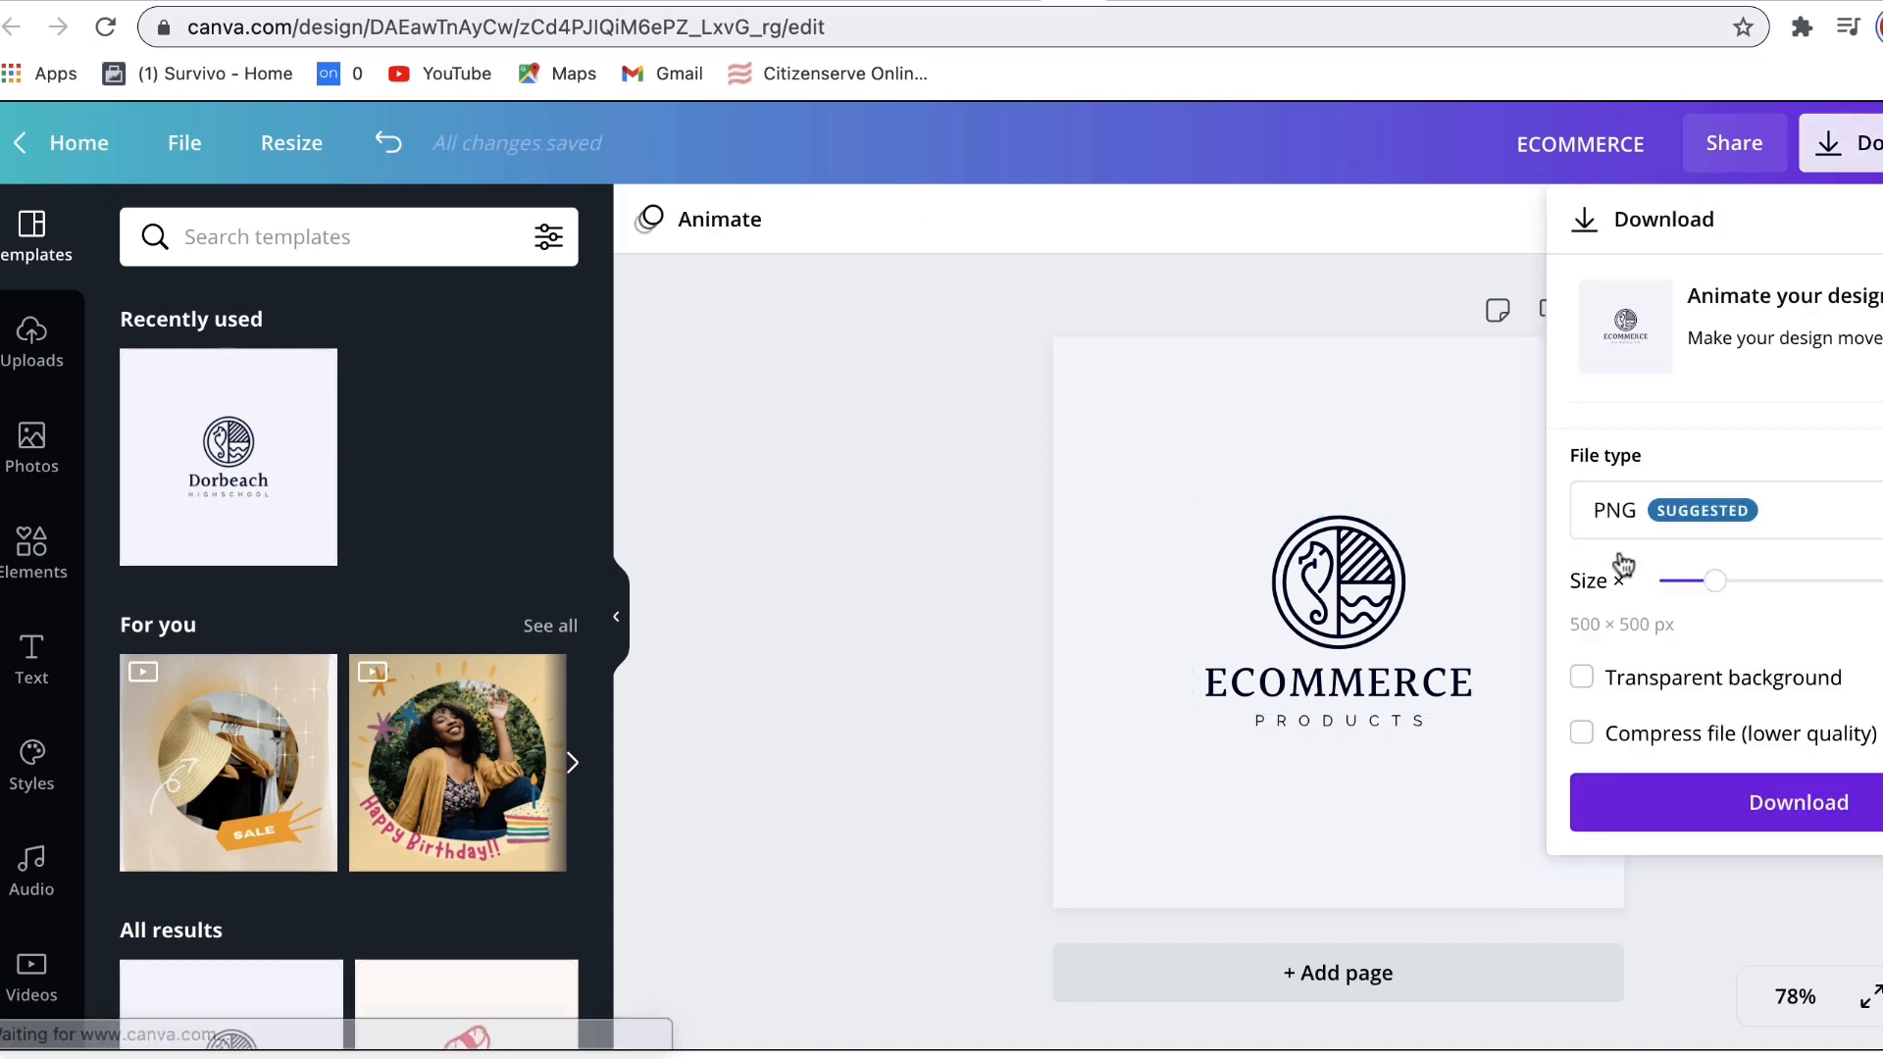
click(1773, 799)
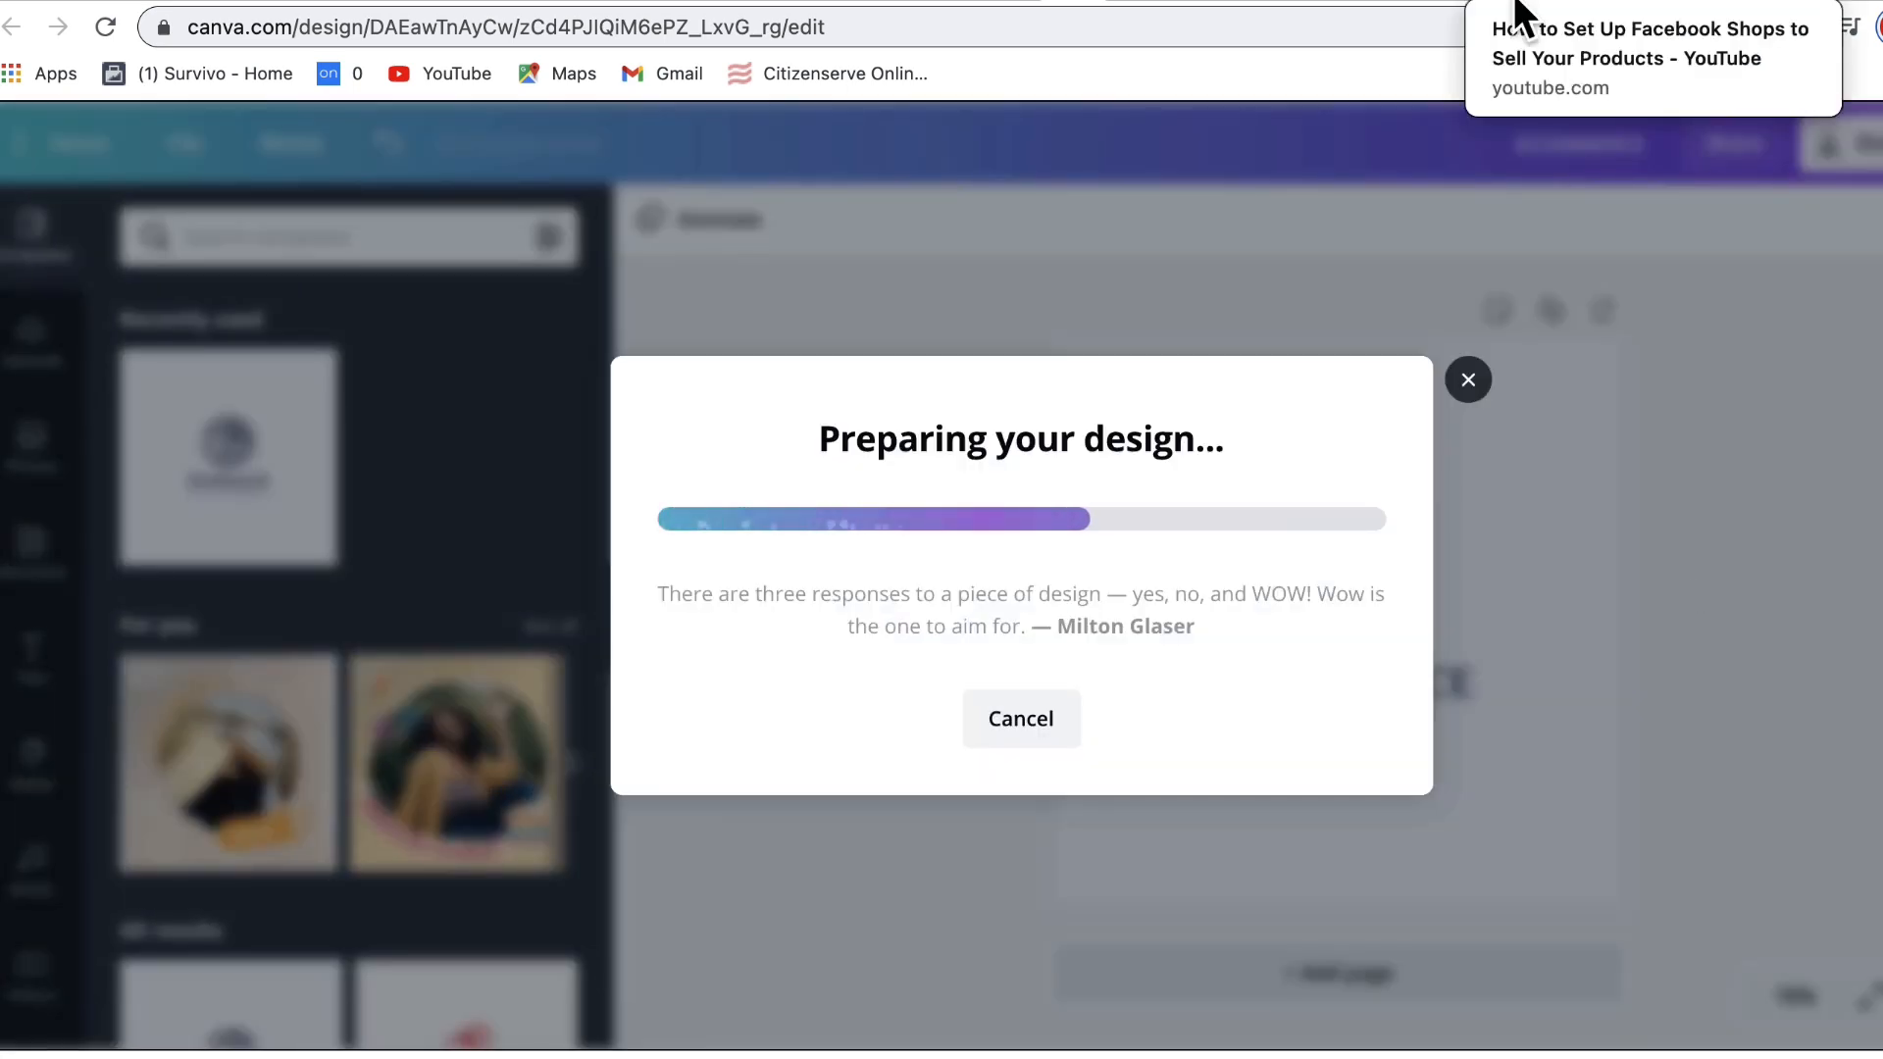
click(1468, 308)
click(1638, 2)
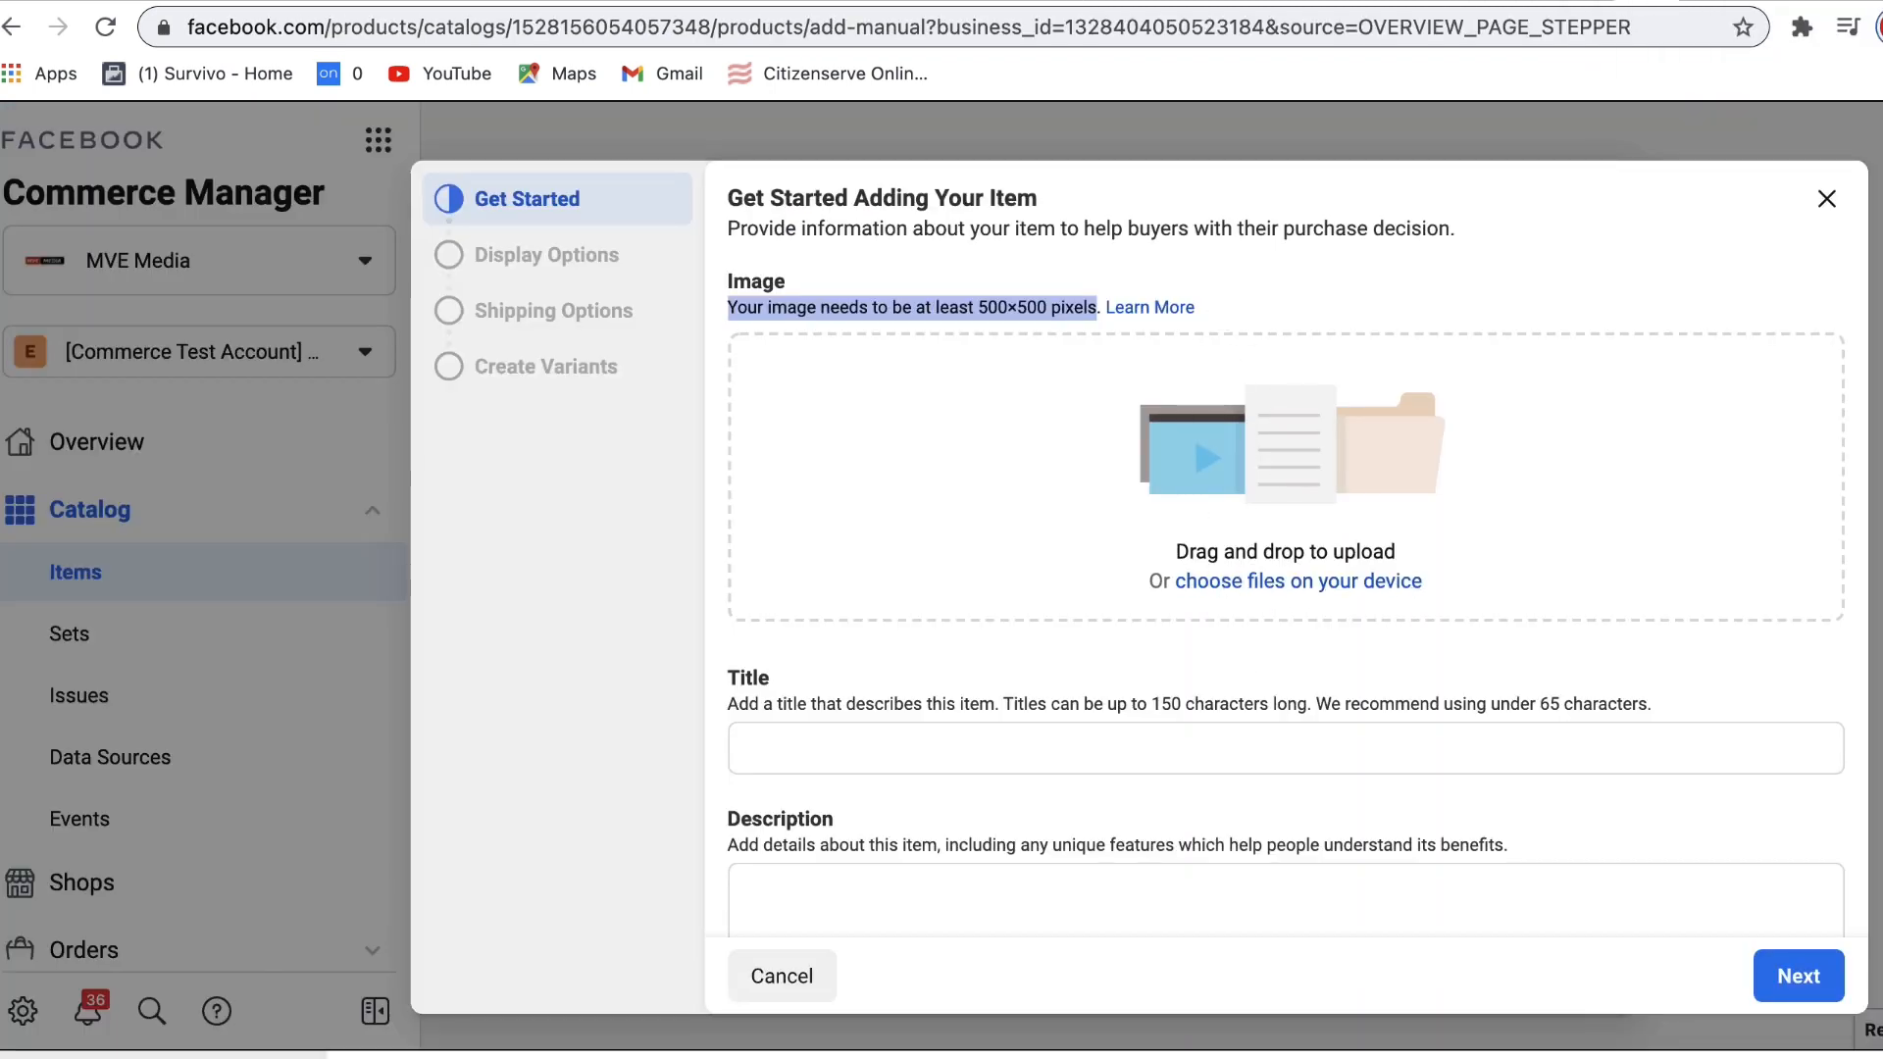
Step: Add ECOMMERCE.png as the item image and enter the title ending in 'PRODUCT 1'
drag(157, 1055, 1022, 582)
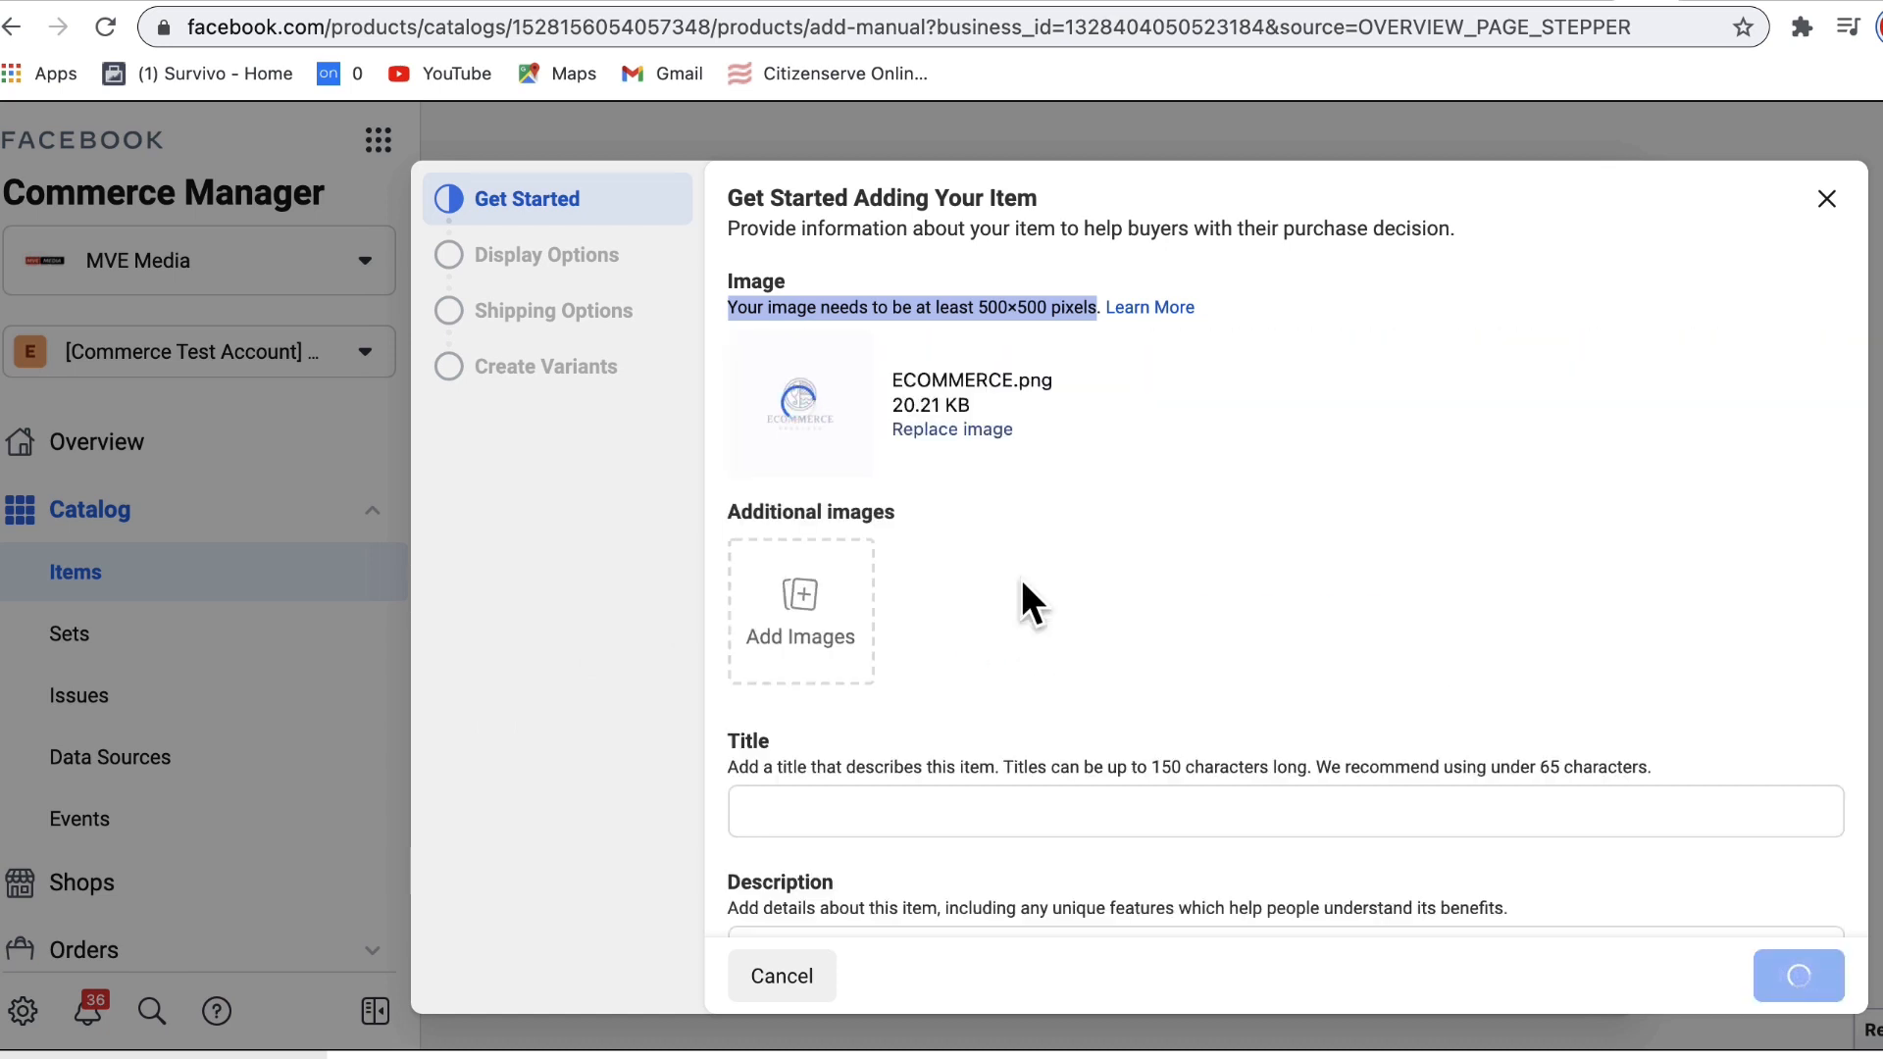
scroll(1047, 573, down, 2)
click(1148, 634)
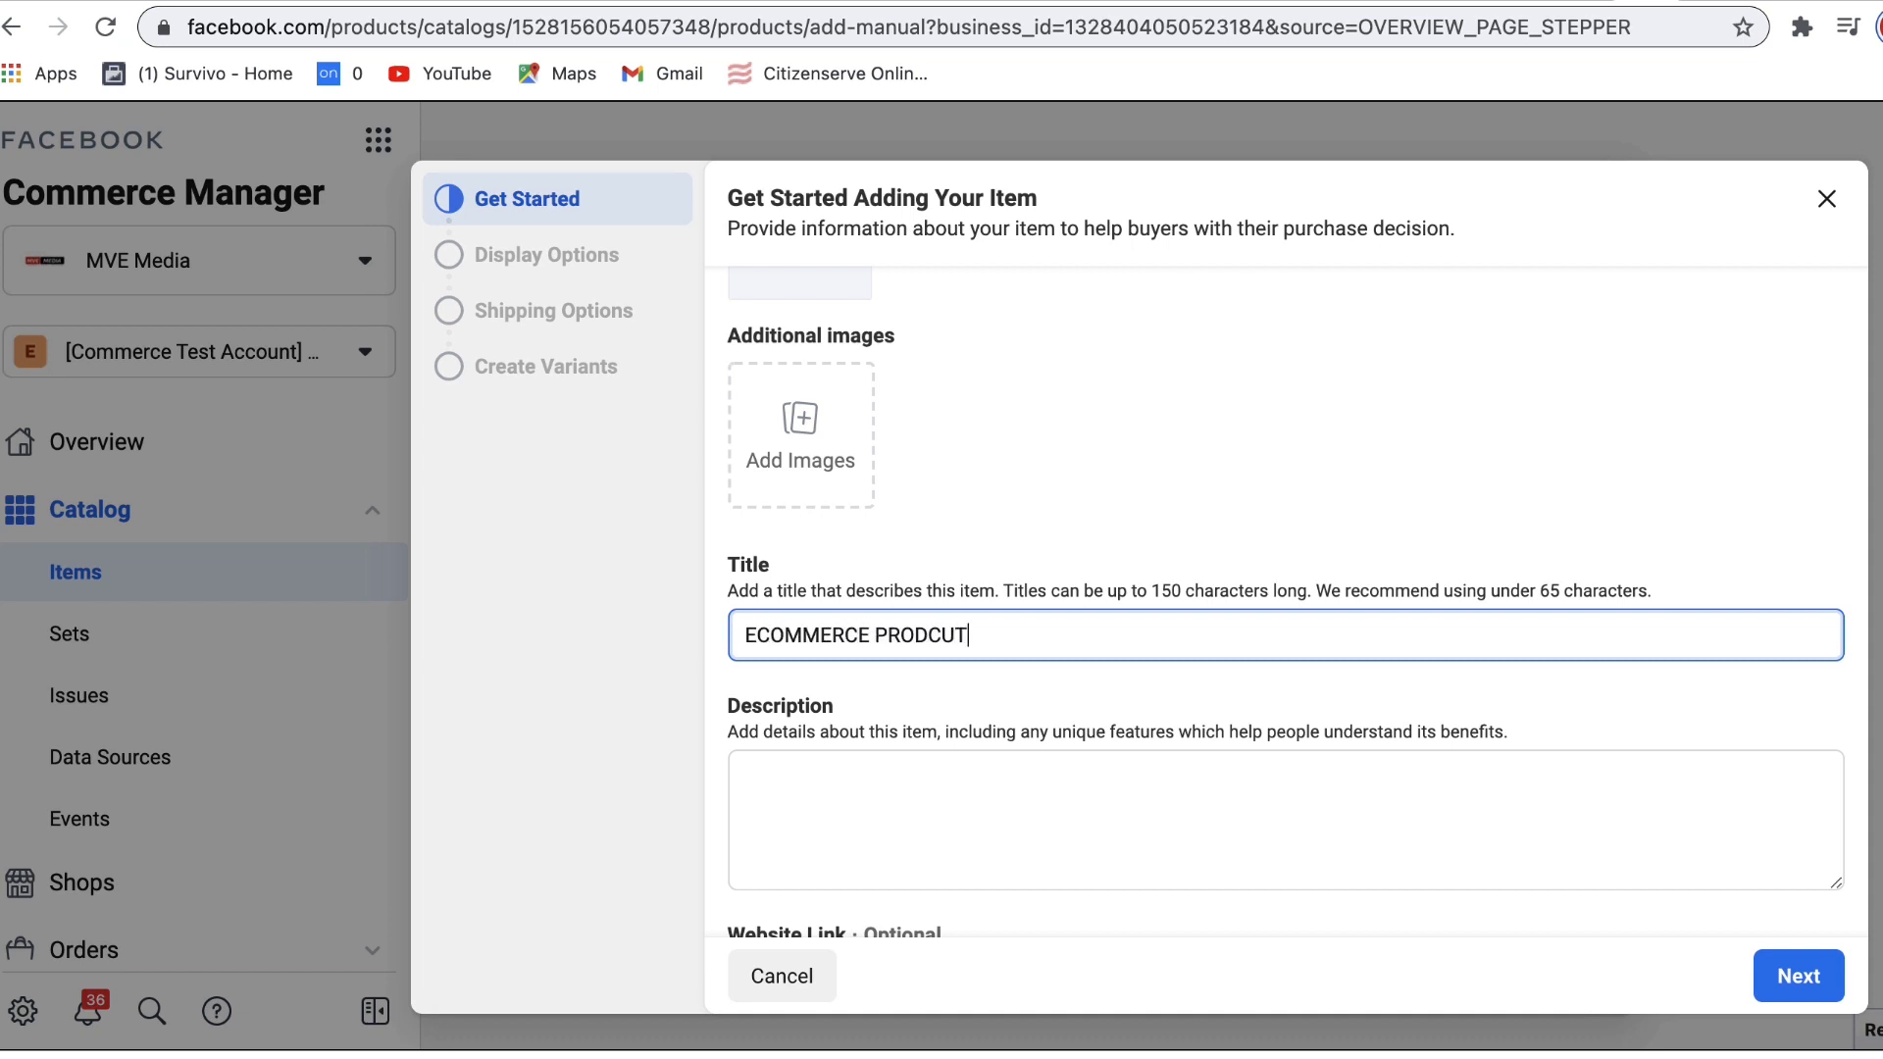
key(BackSpace)
key(BackSpace)
key(BackSpace)
text(UCT 1)
Step: Copy the title into the Description and apply the E-COMMERCE spelling fix there
triple_click(800, 639)
key(ctrl+c)
click(823, 782)
key(ctrl+v)
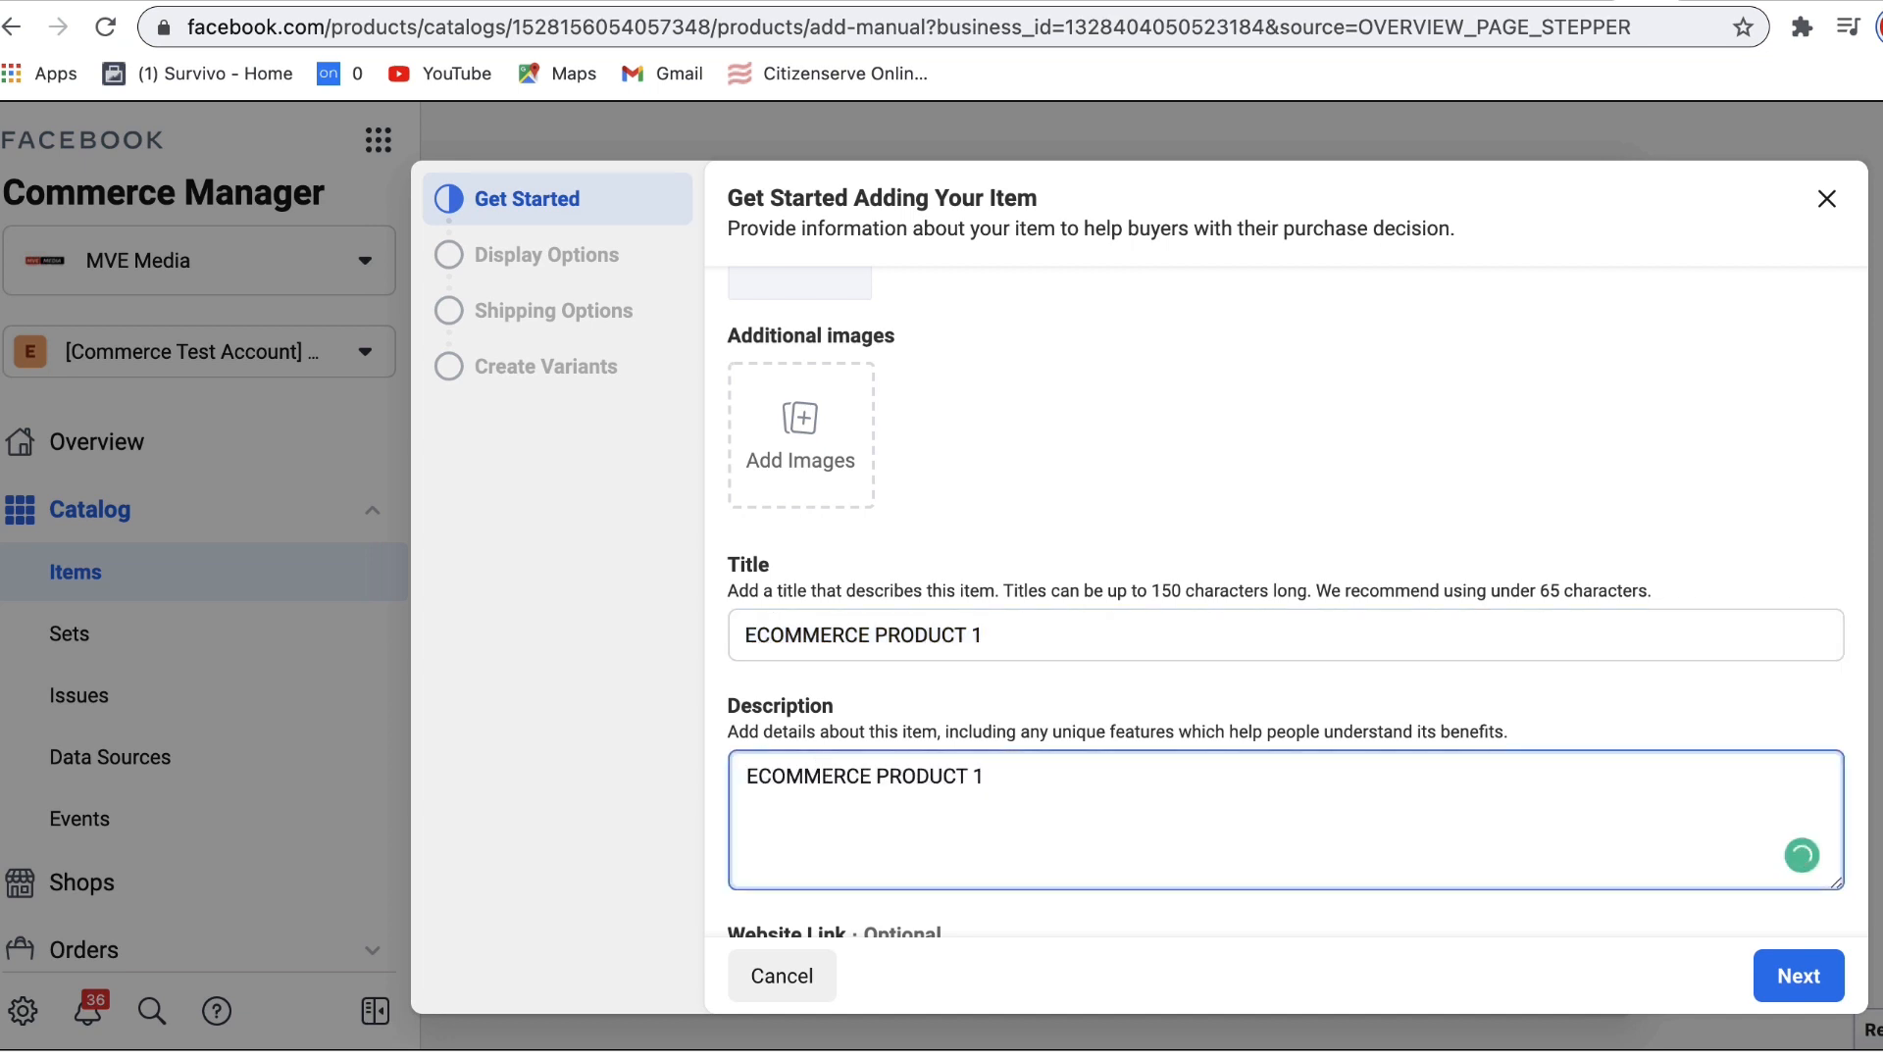
scroll(1826, 696, down, 3)
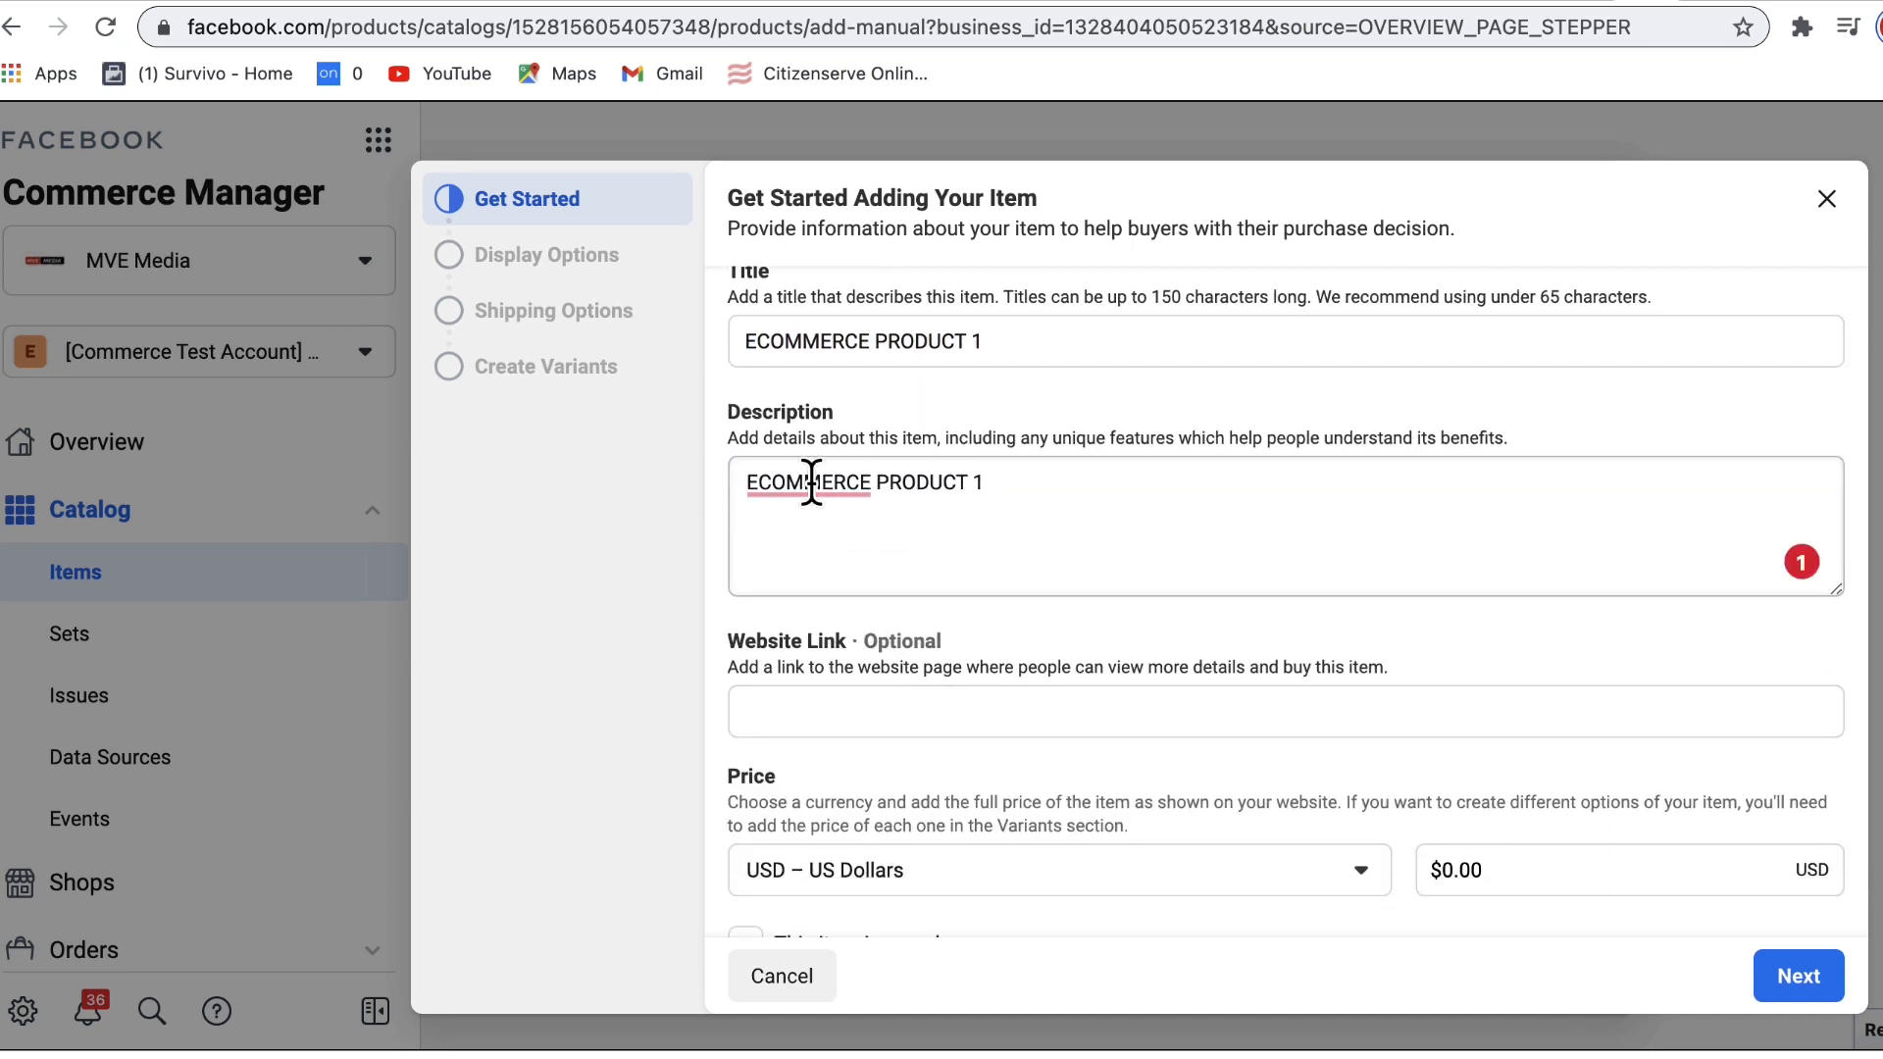
mouse_move(856, 478)
click(833, 534)
Step: Hyphenate the title to E-COMMERCE PRODUCT 1 and review the optional Website Link field
click(753, 341)
text(-)
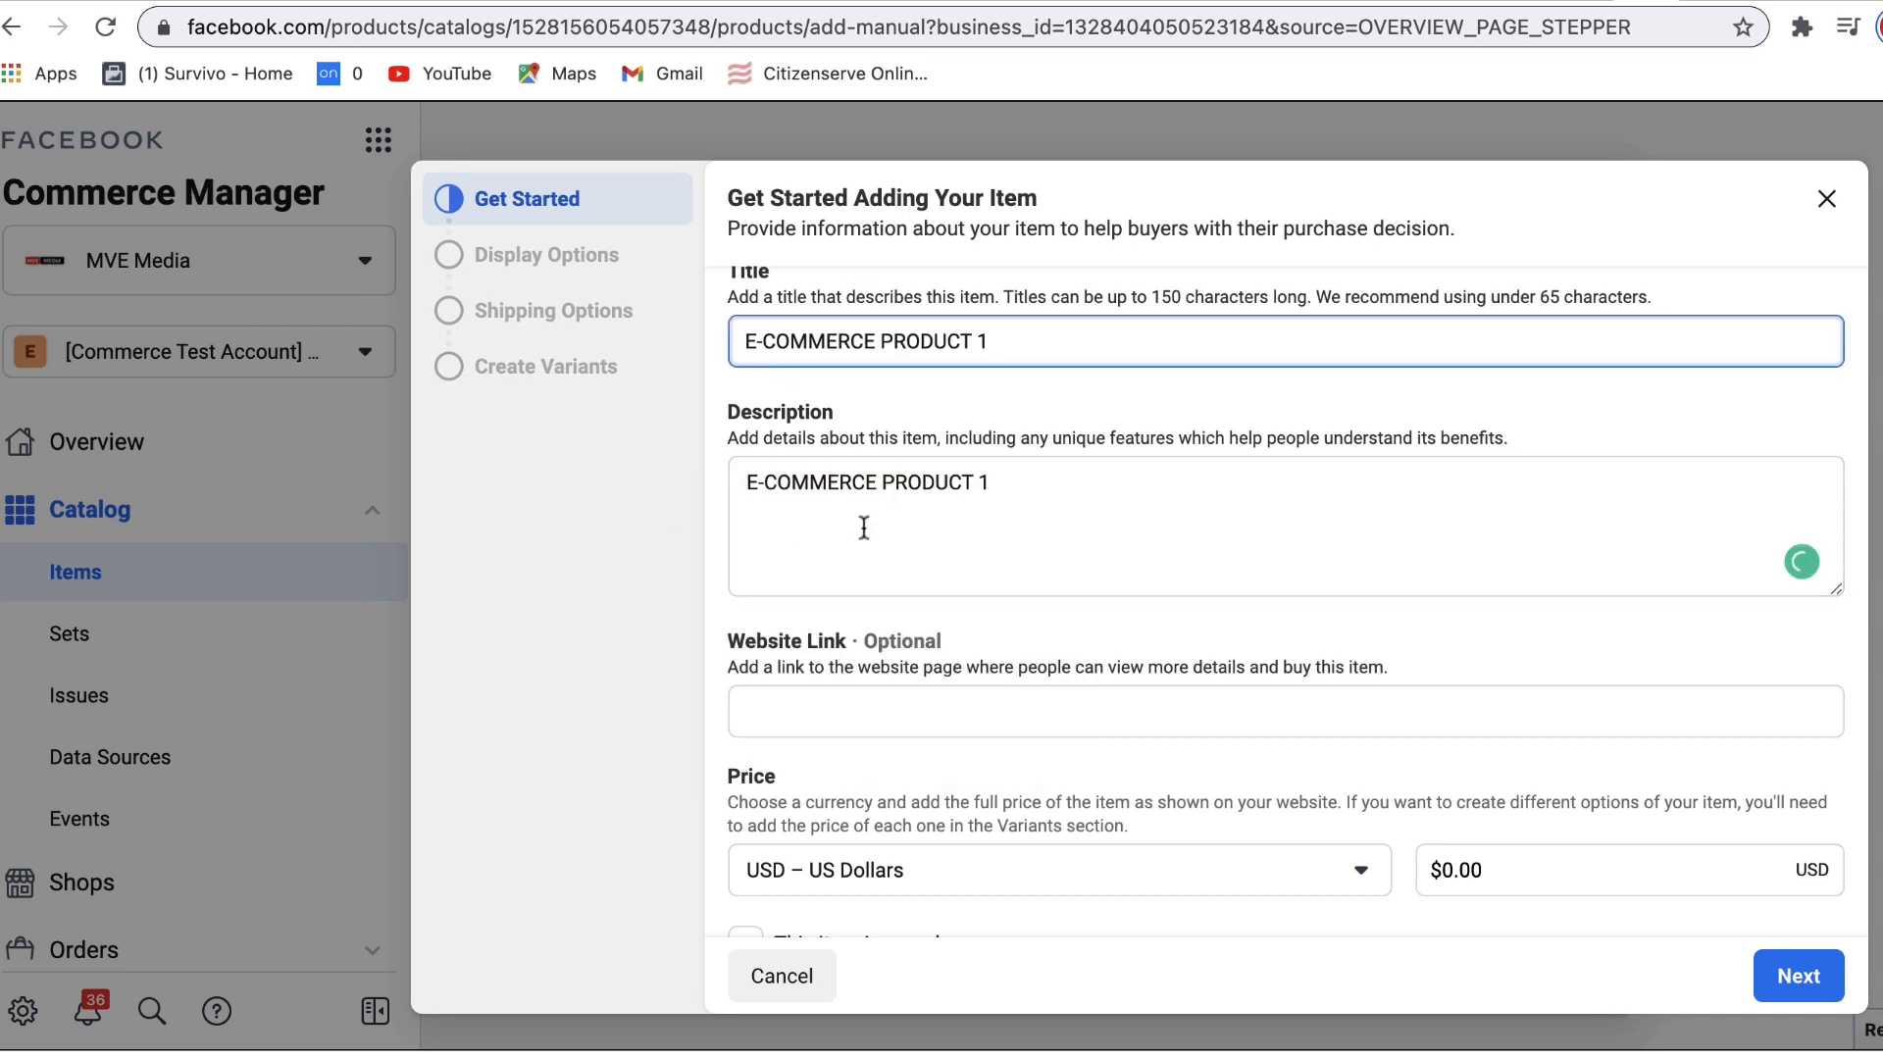
click(866, 710)
drag(730, 646, 1368, 675)
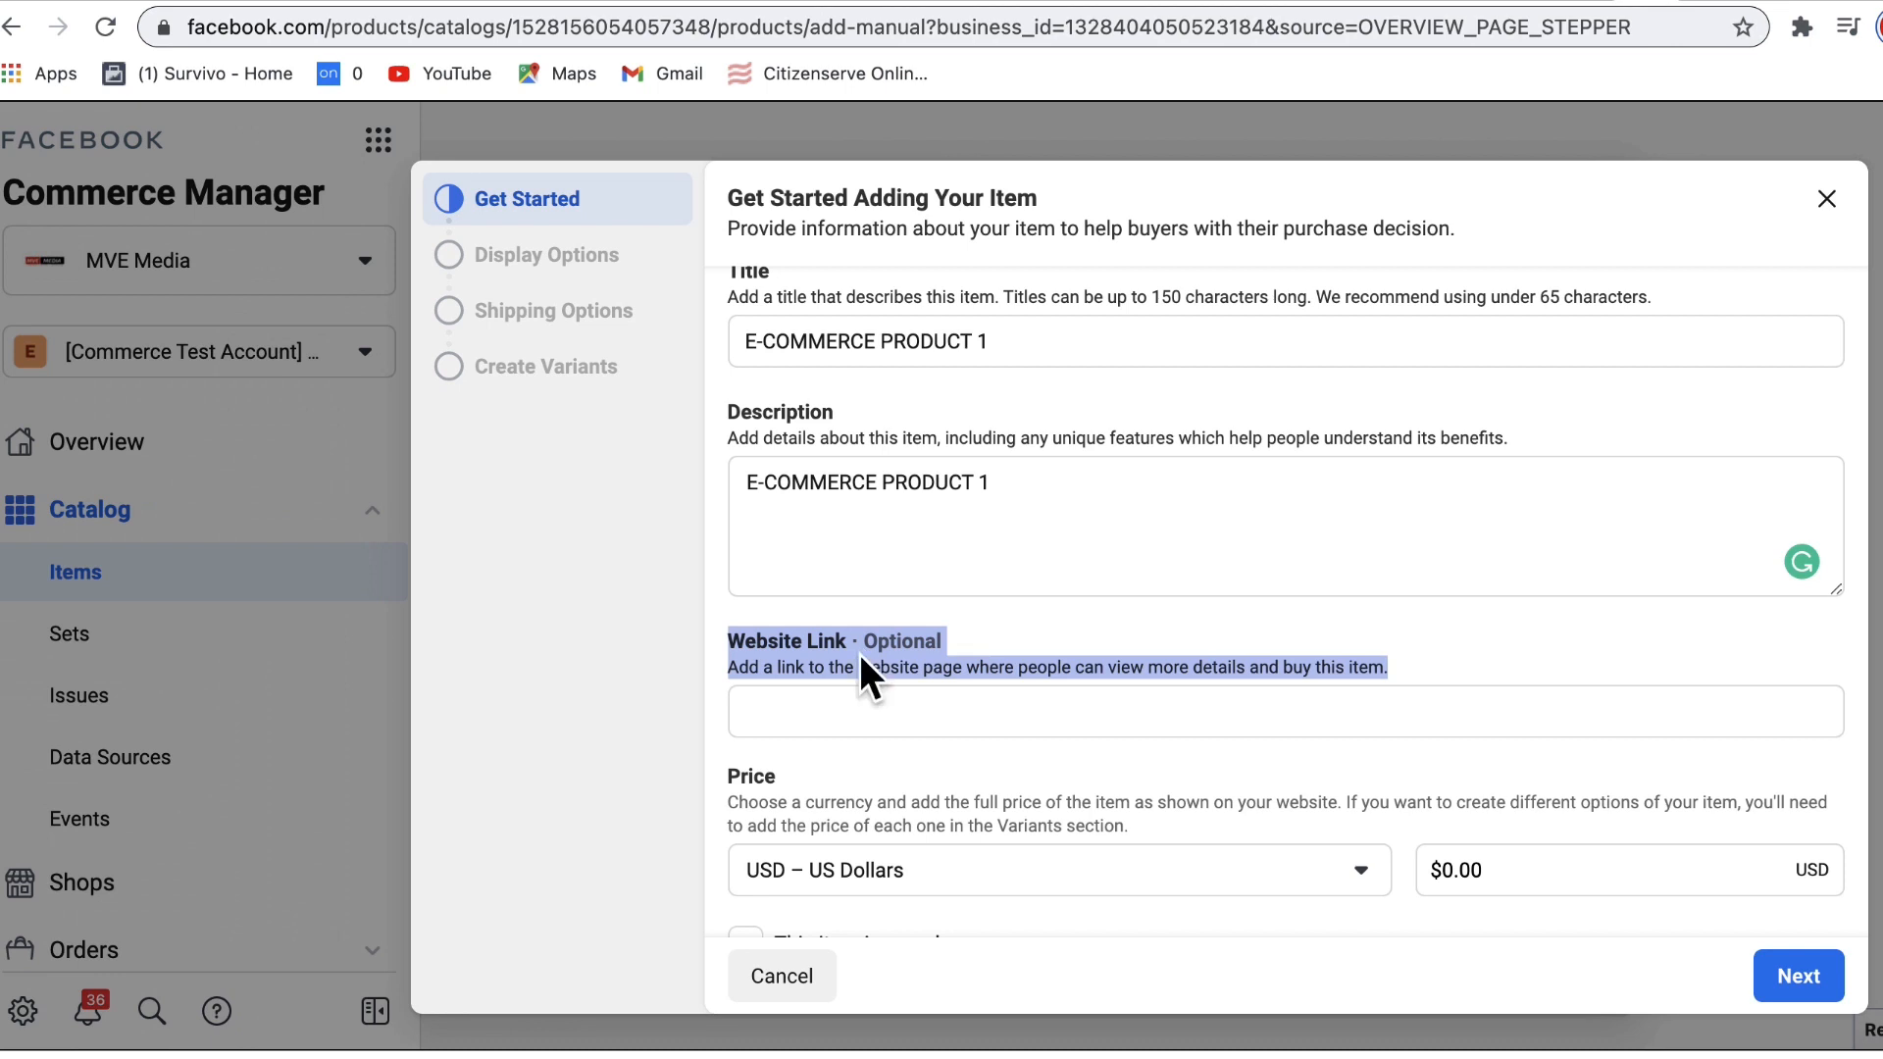
click(1622, 677)
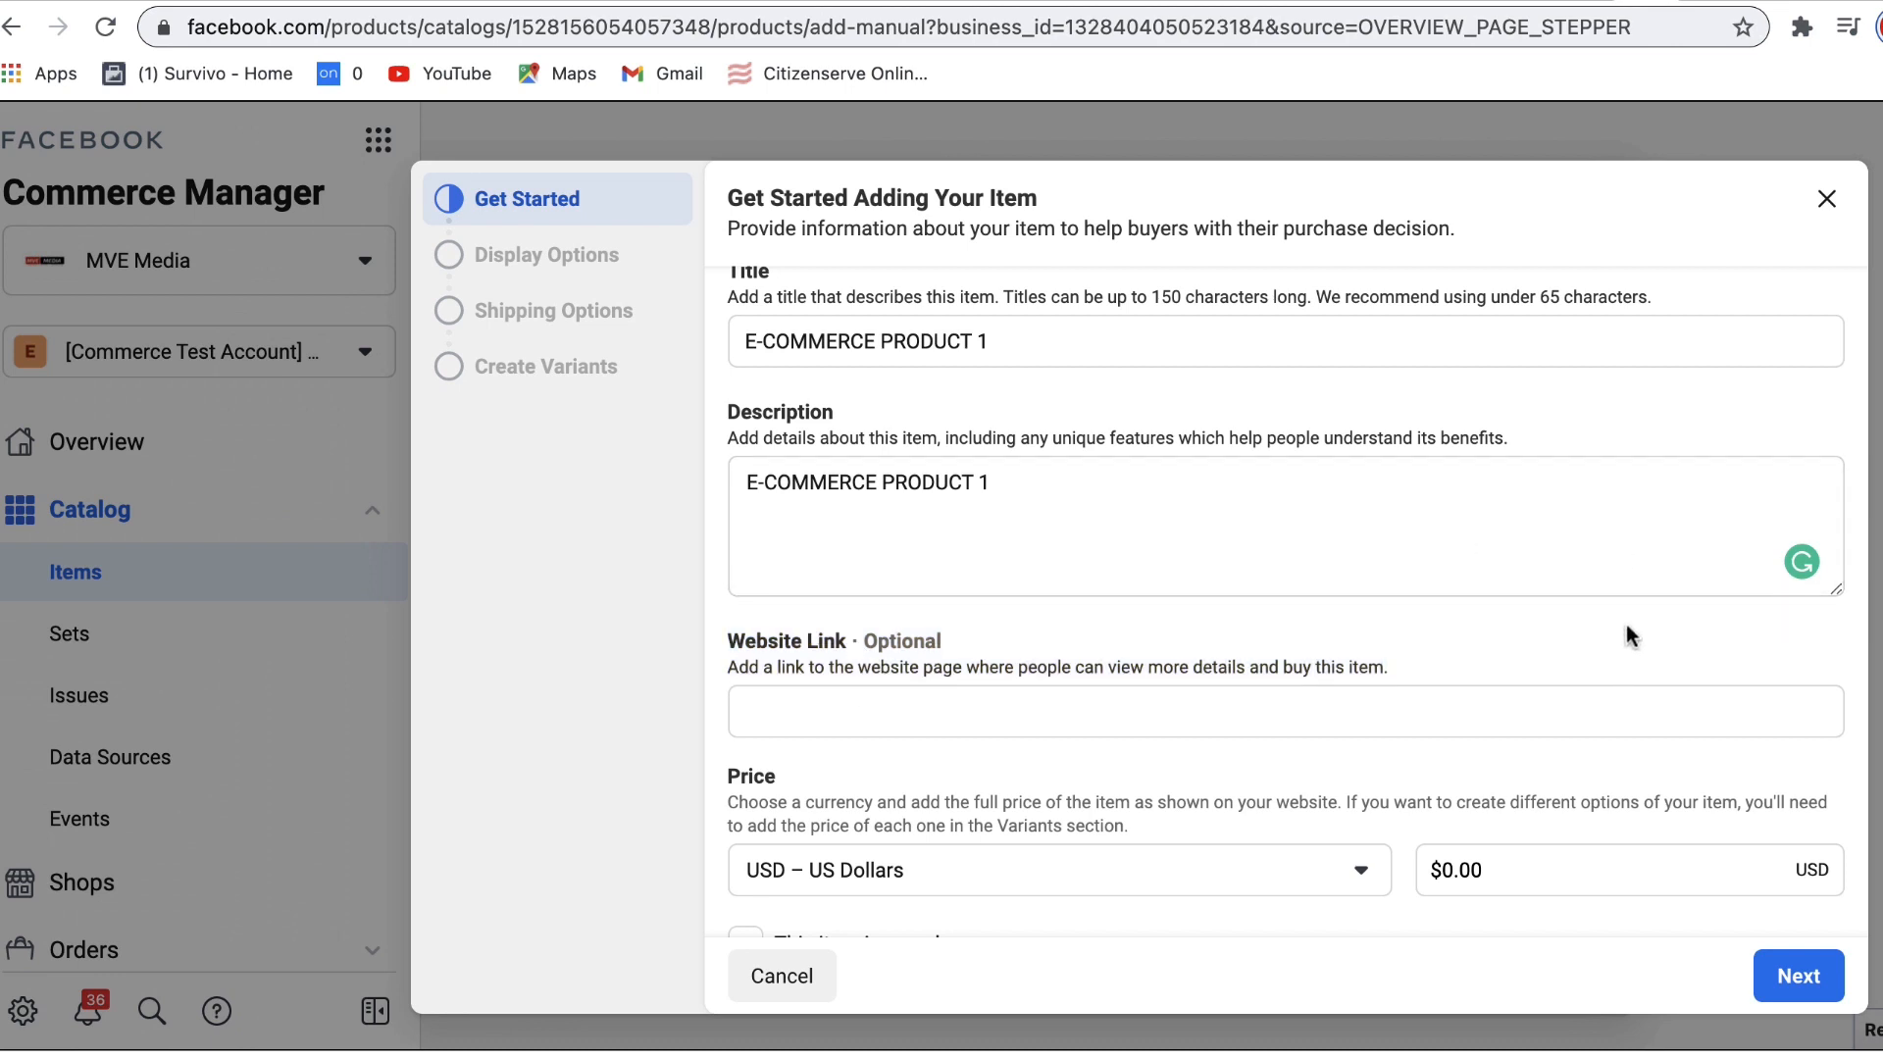
scroll(1626, 624, down, 1)
Step: Set the item price to $6.97, leaving the item not marked as on sale
scroll(1629, 625, down, 2)
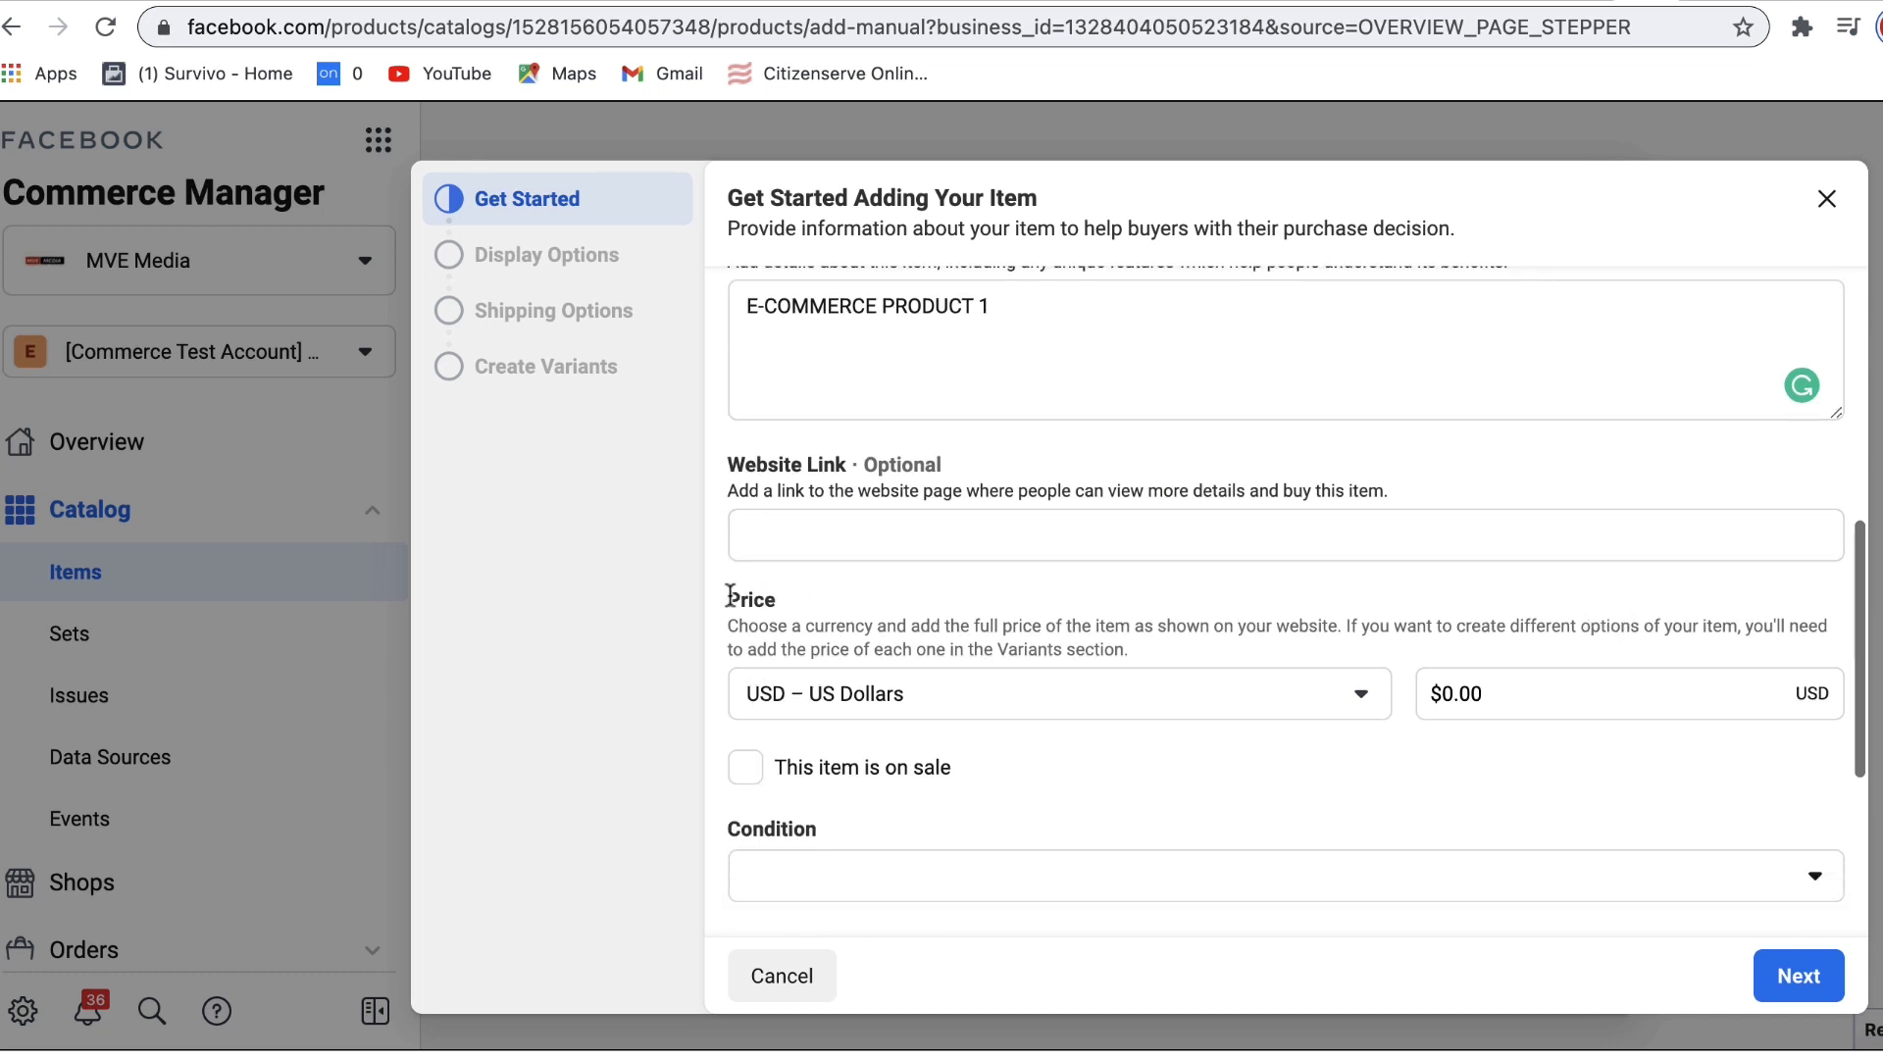
click(1450, 694)
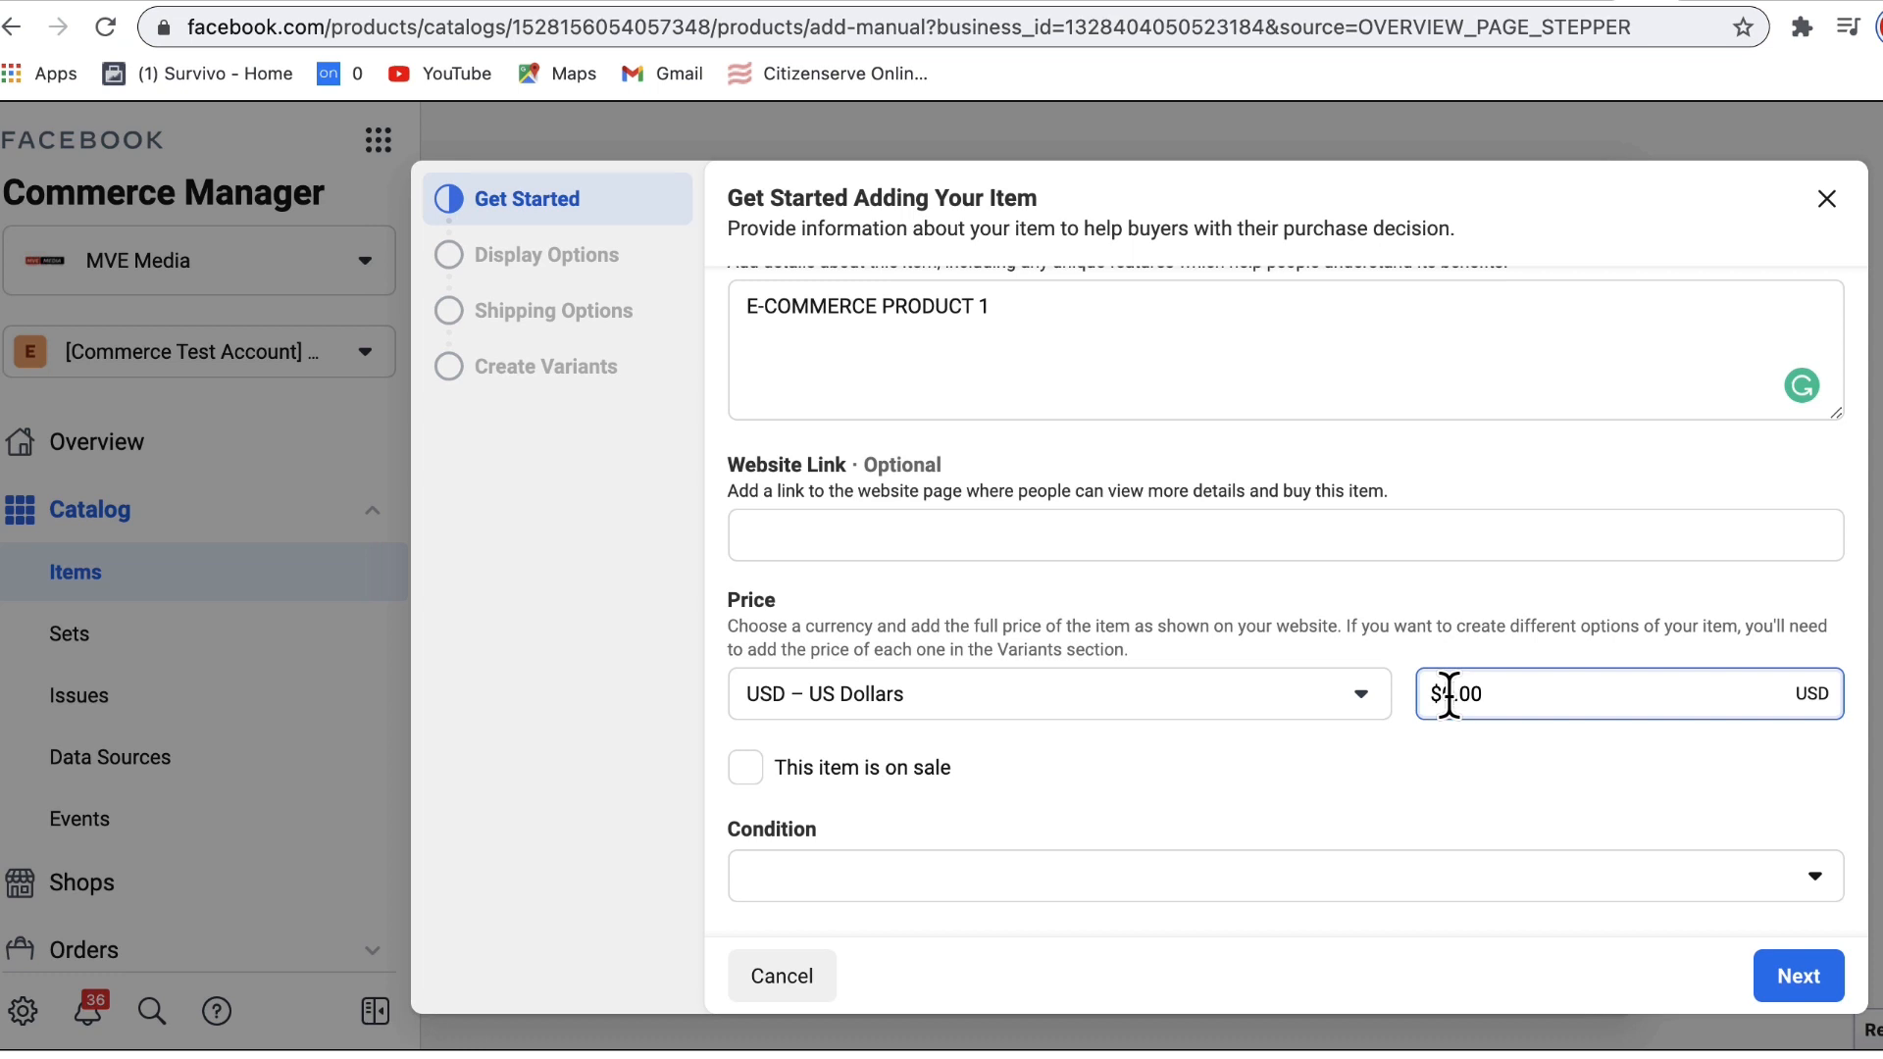
key(BackSpace)
text(6)
key(Right)
key(Right)
key(BackSpace)
key(BackSpace)
click(1458, 766)
click(1501, 774)
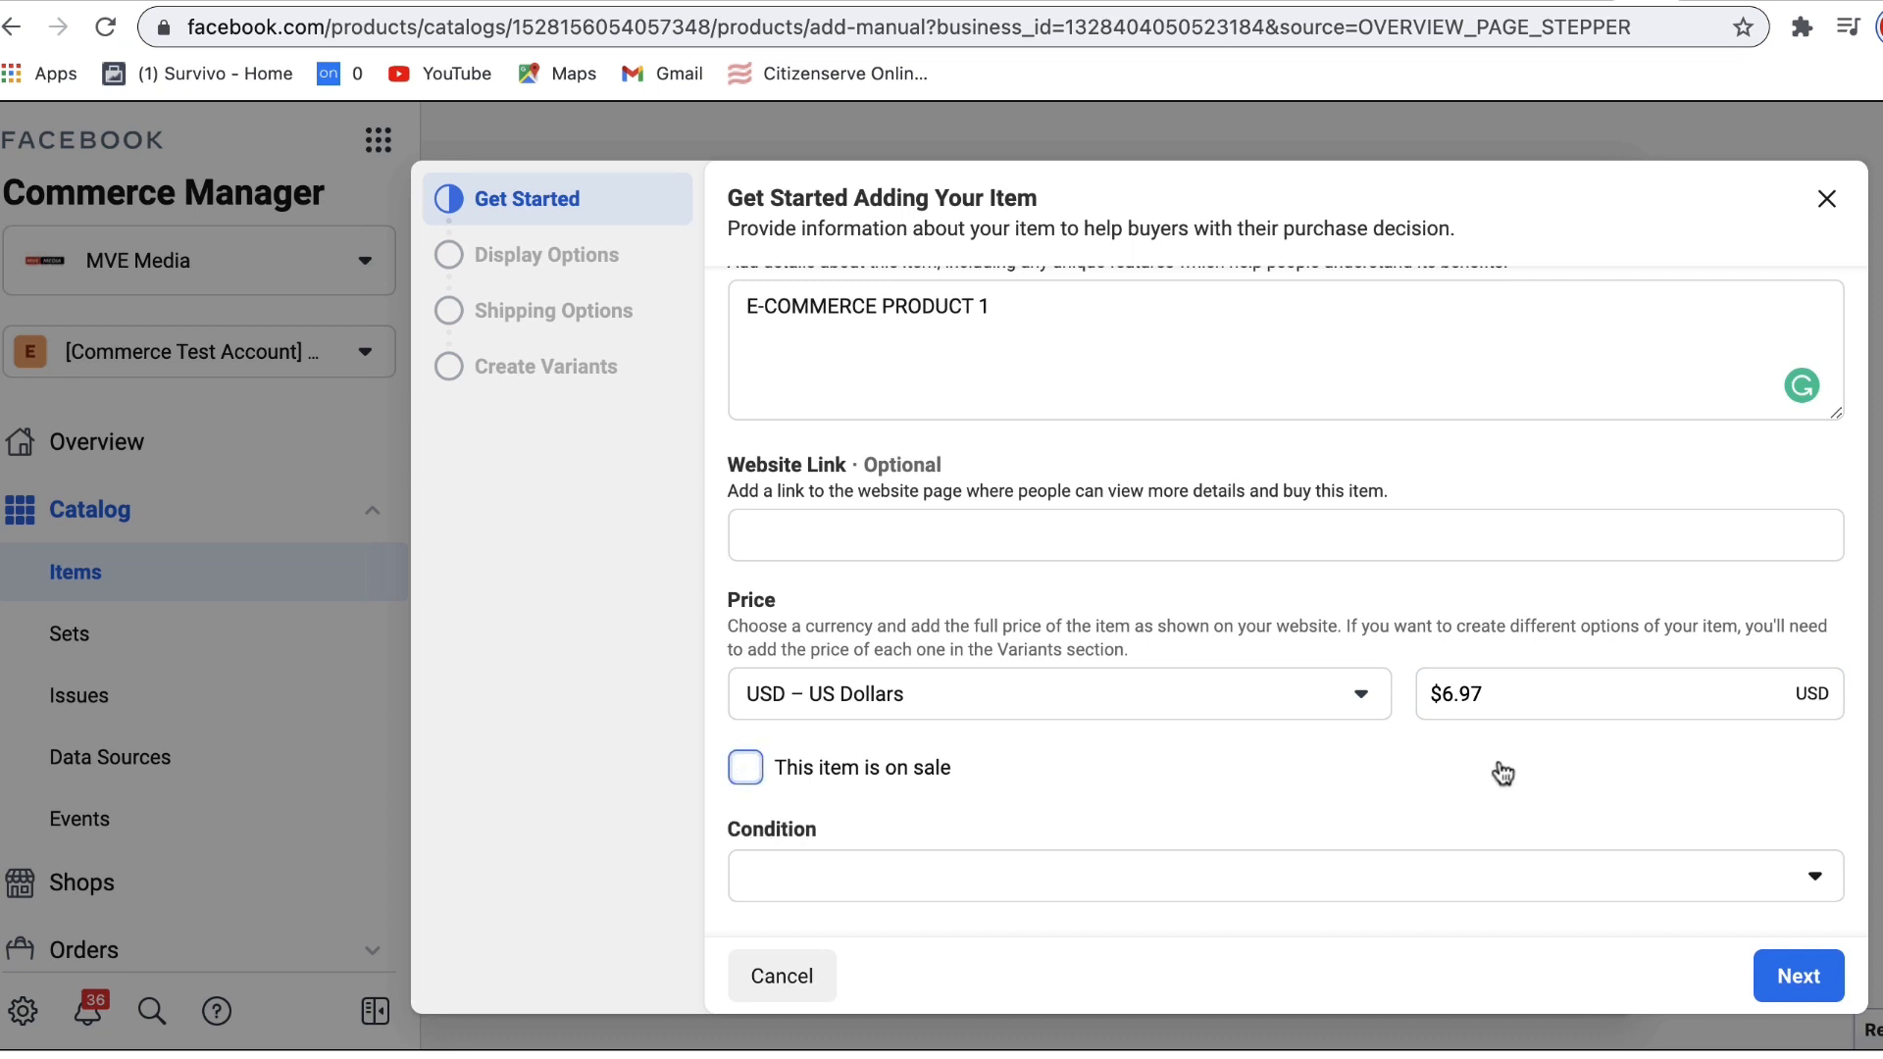
scroll(1857, 774, down, 5)
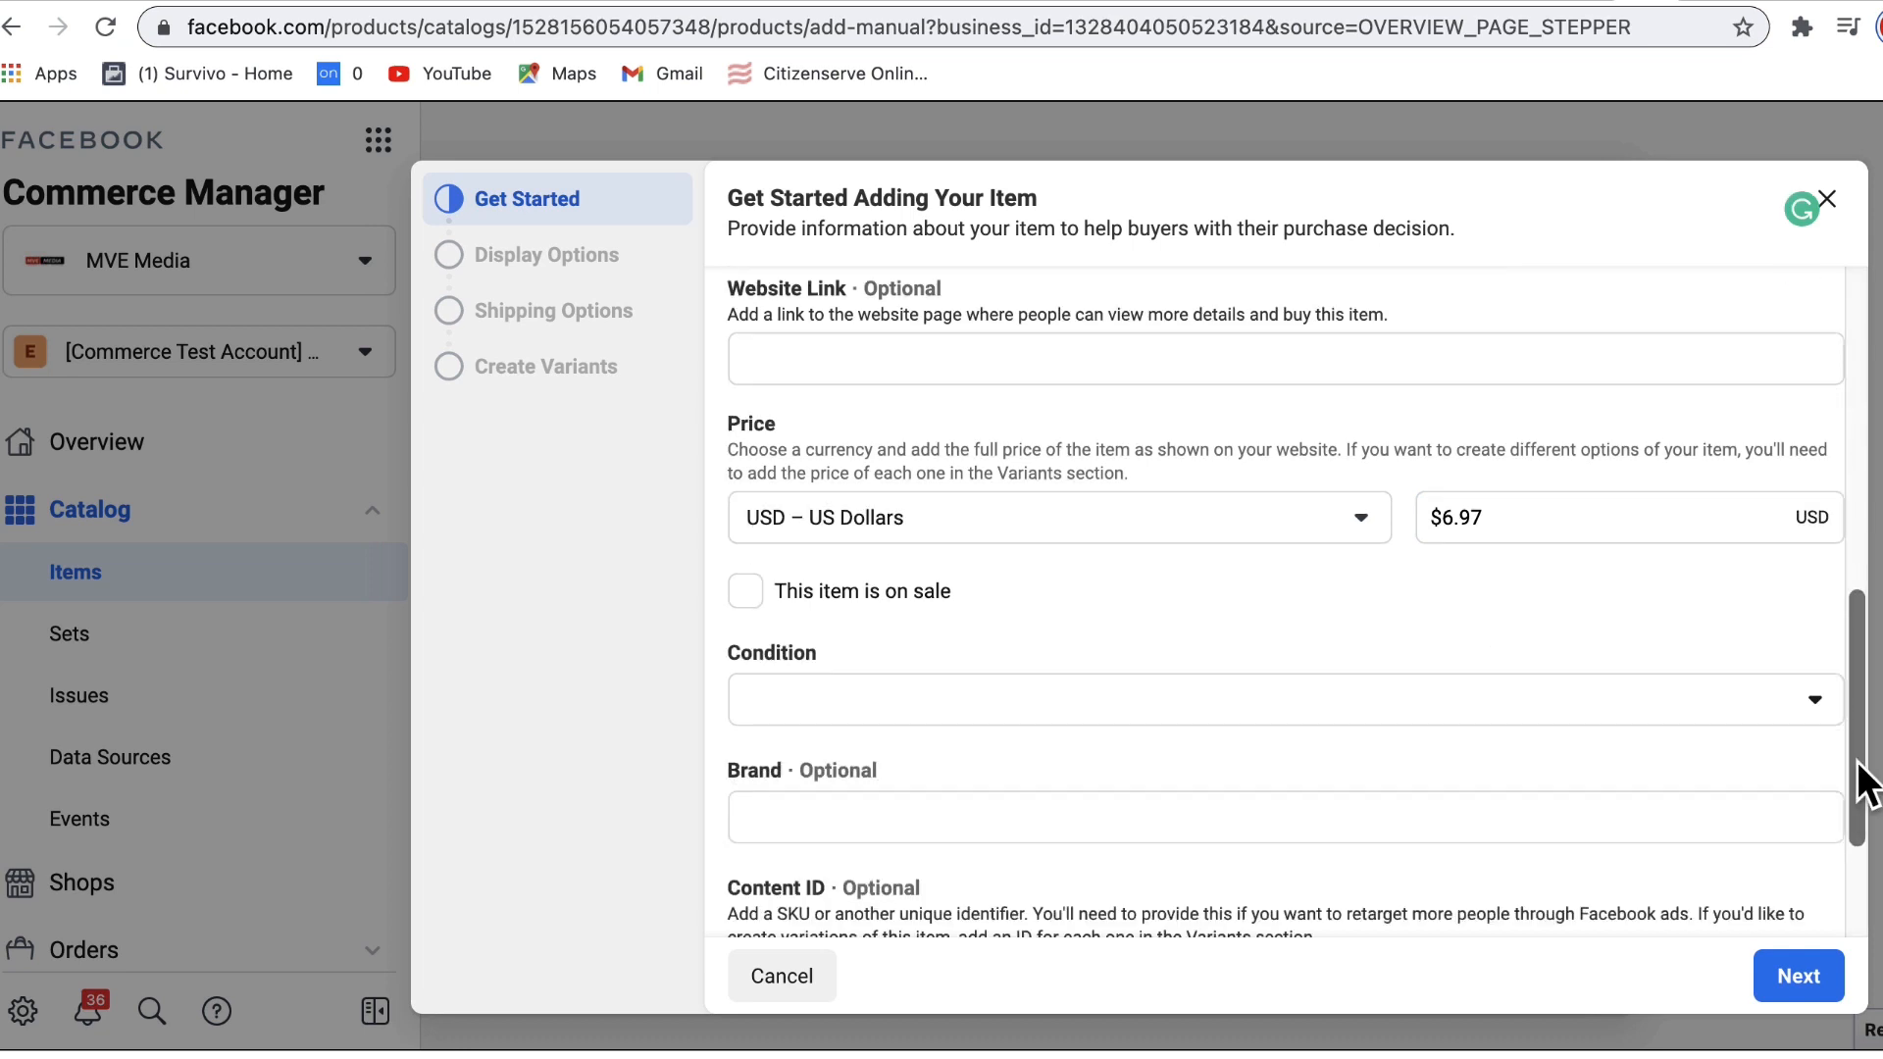
click(746, 535)
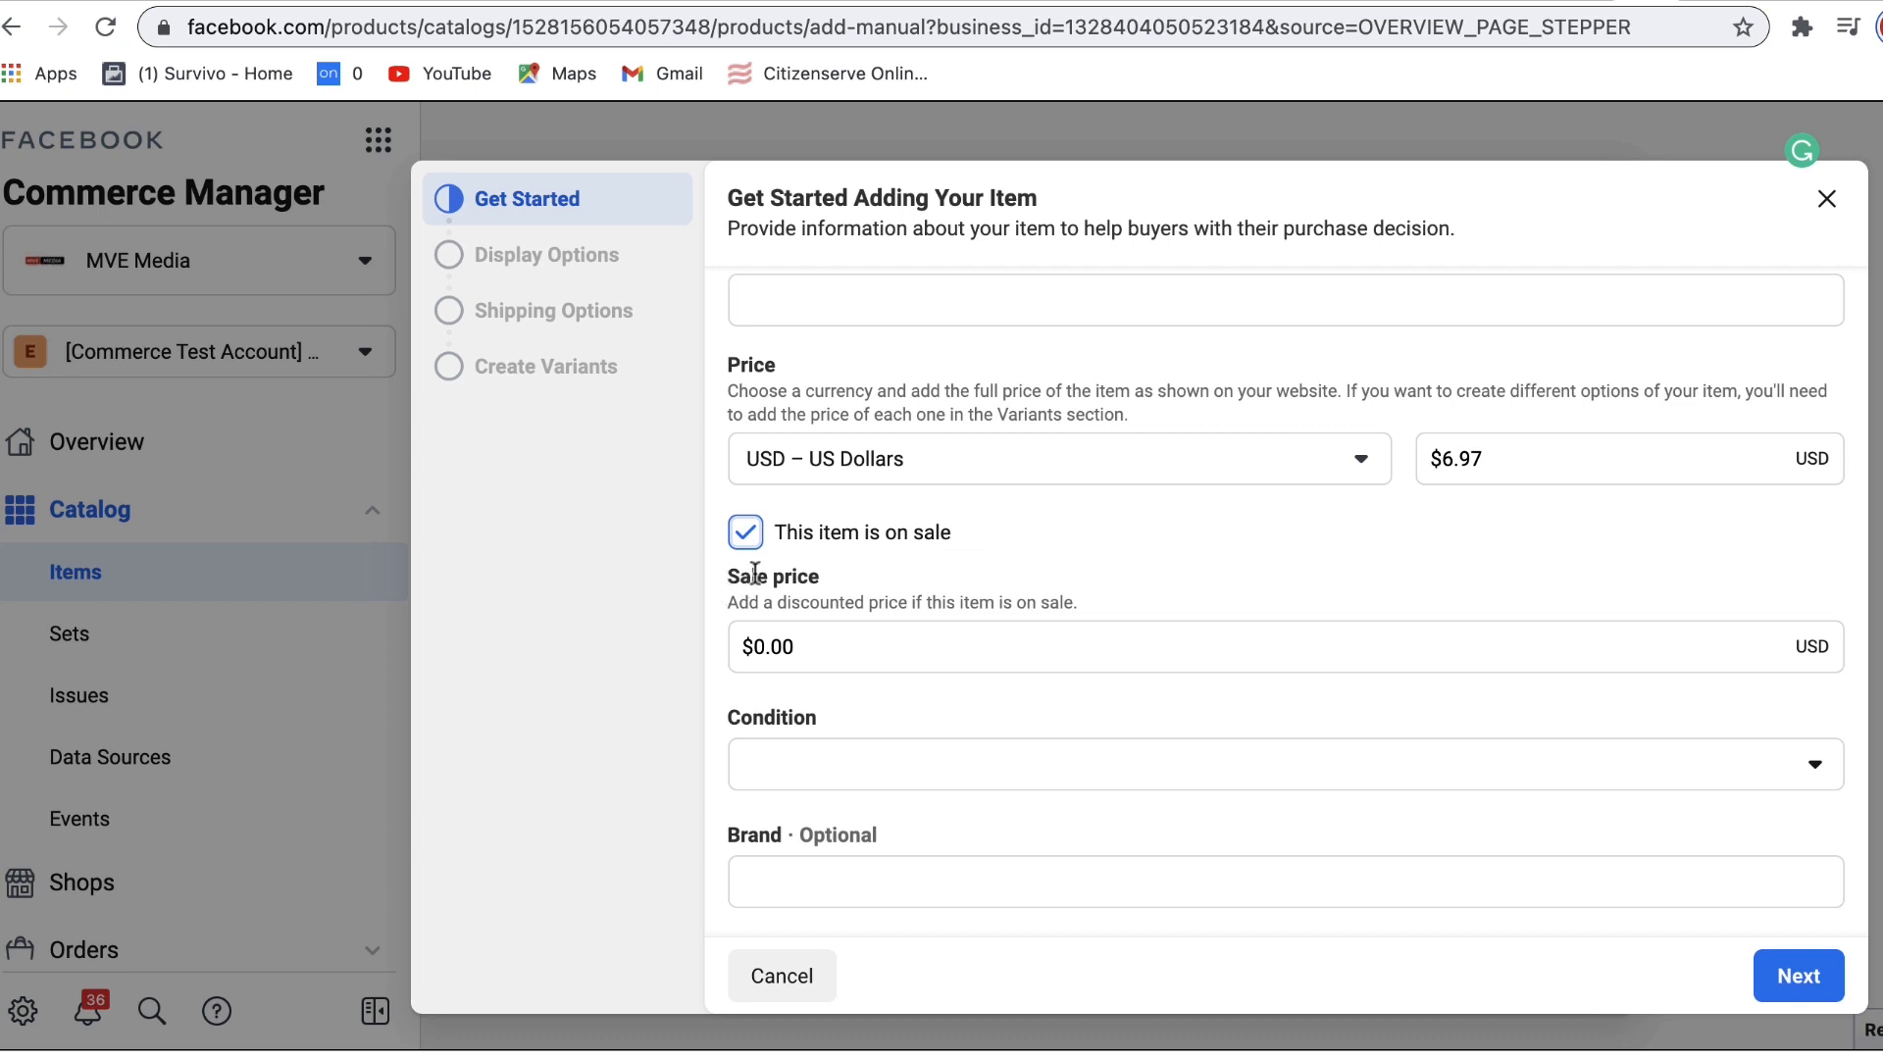
click(745, 531)
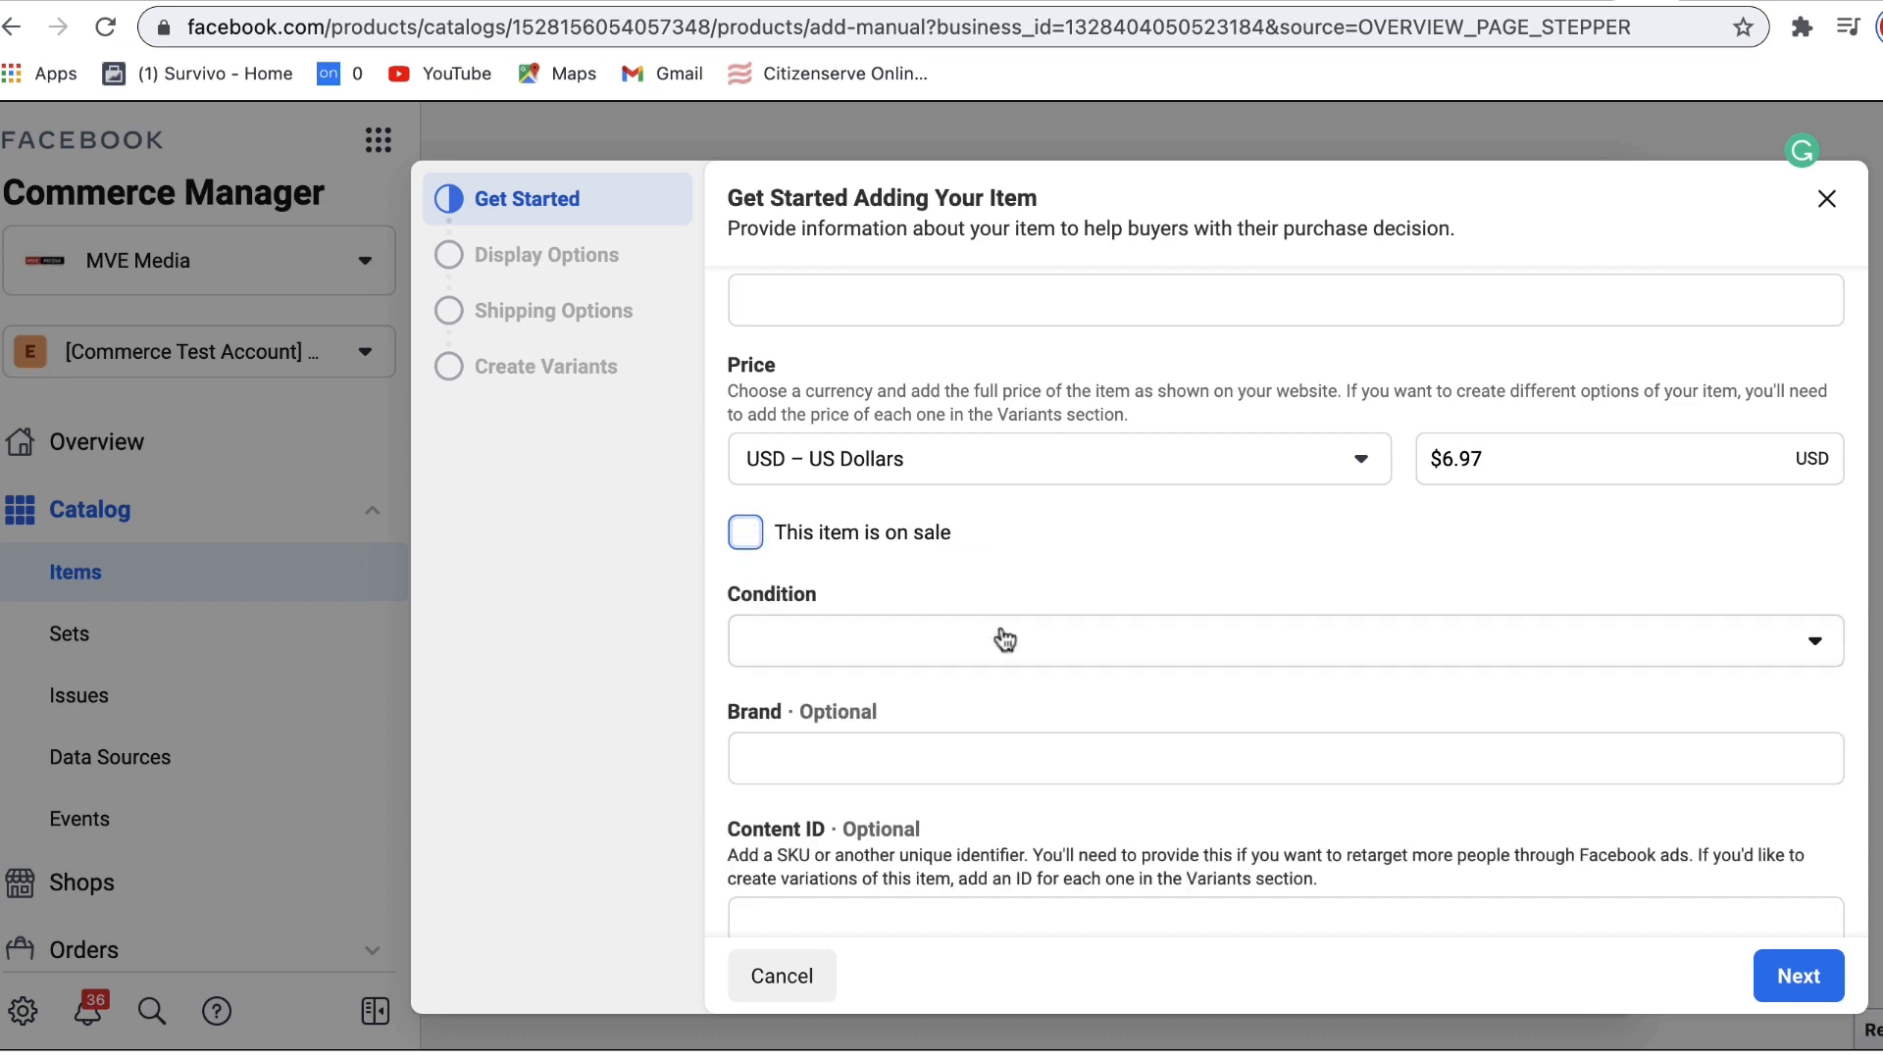
scroll(1833, 706, down, 3)
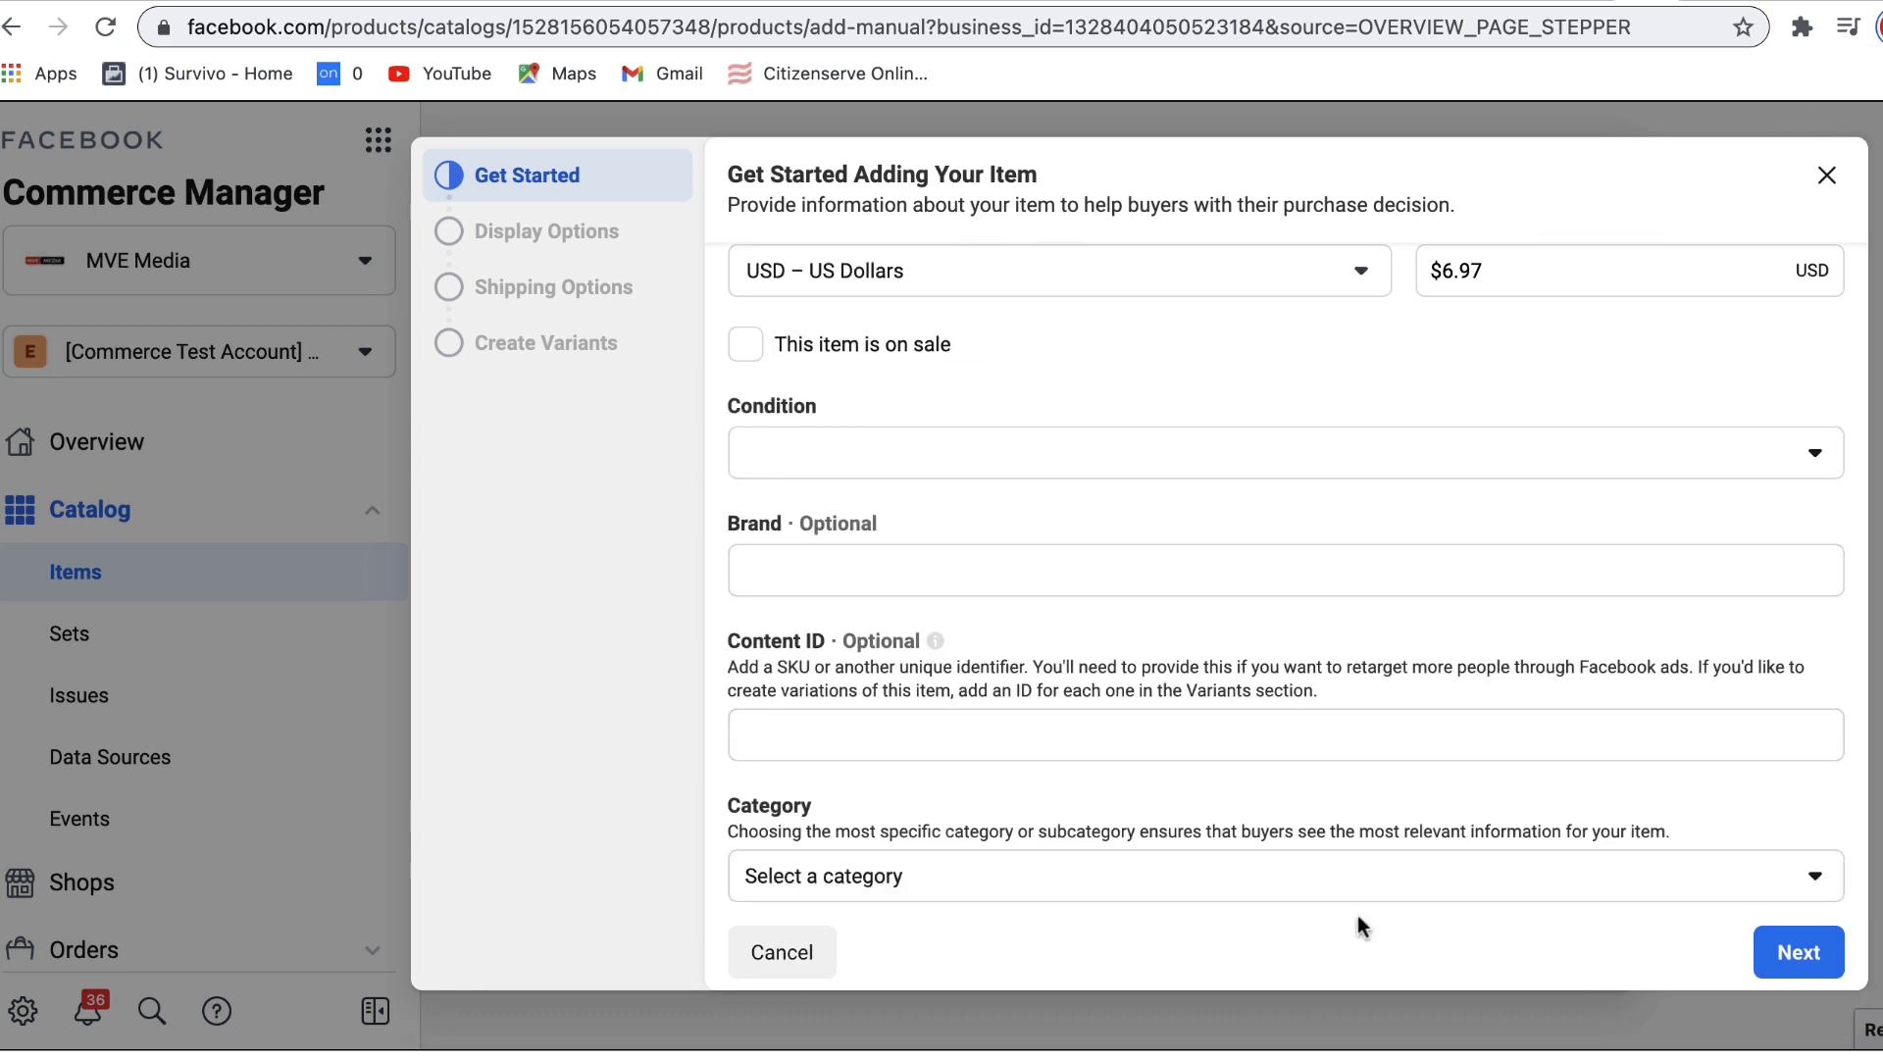
Step: Set the category to Clothing & Accessories > Clothing Accessories and the condition to New
click(1339, 878)
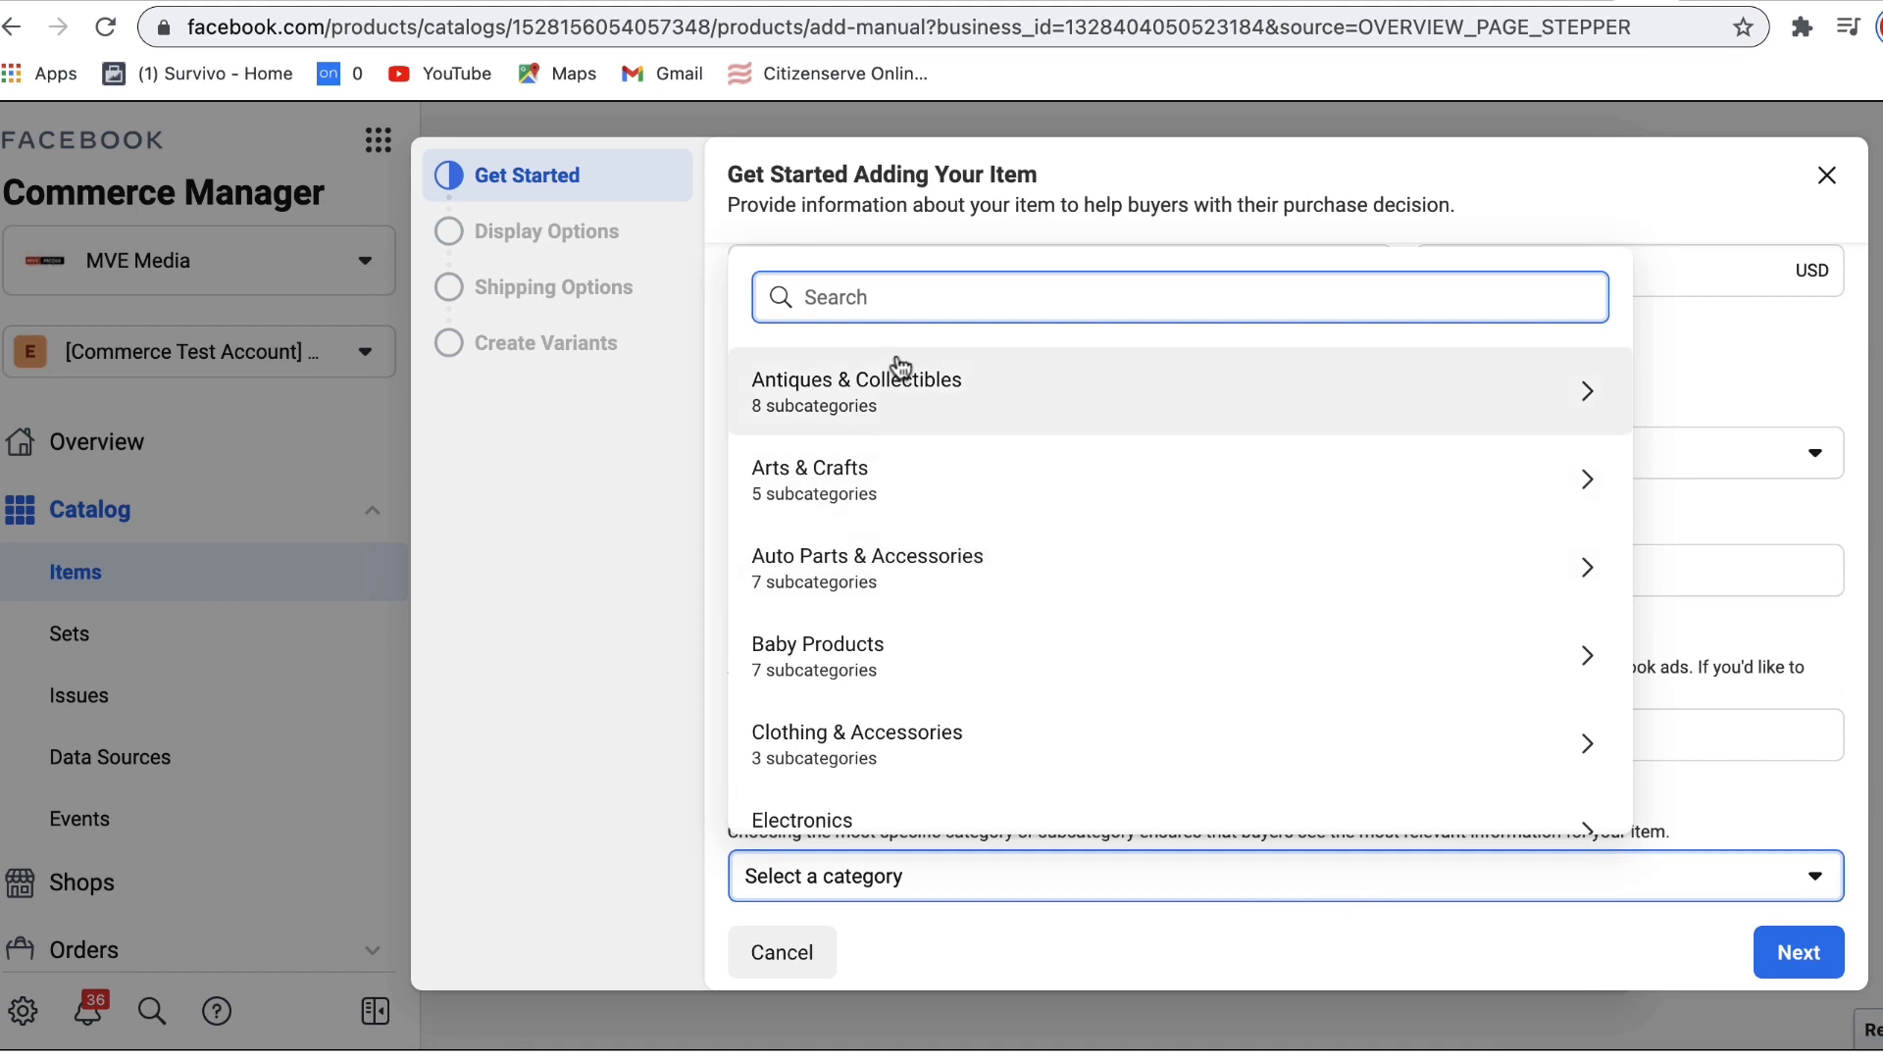
text(HOBB)
key(BackSpace)
key(BackSpace)
key(BackSpace)
key(BackSpace)
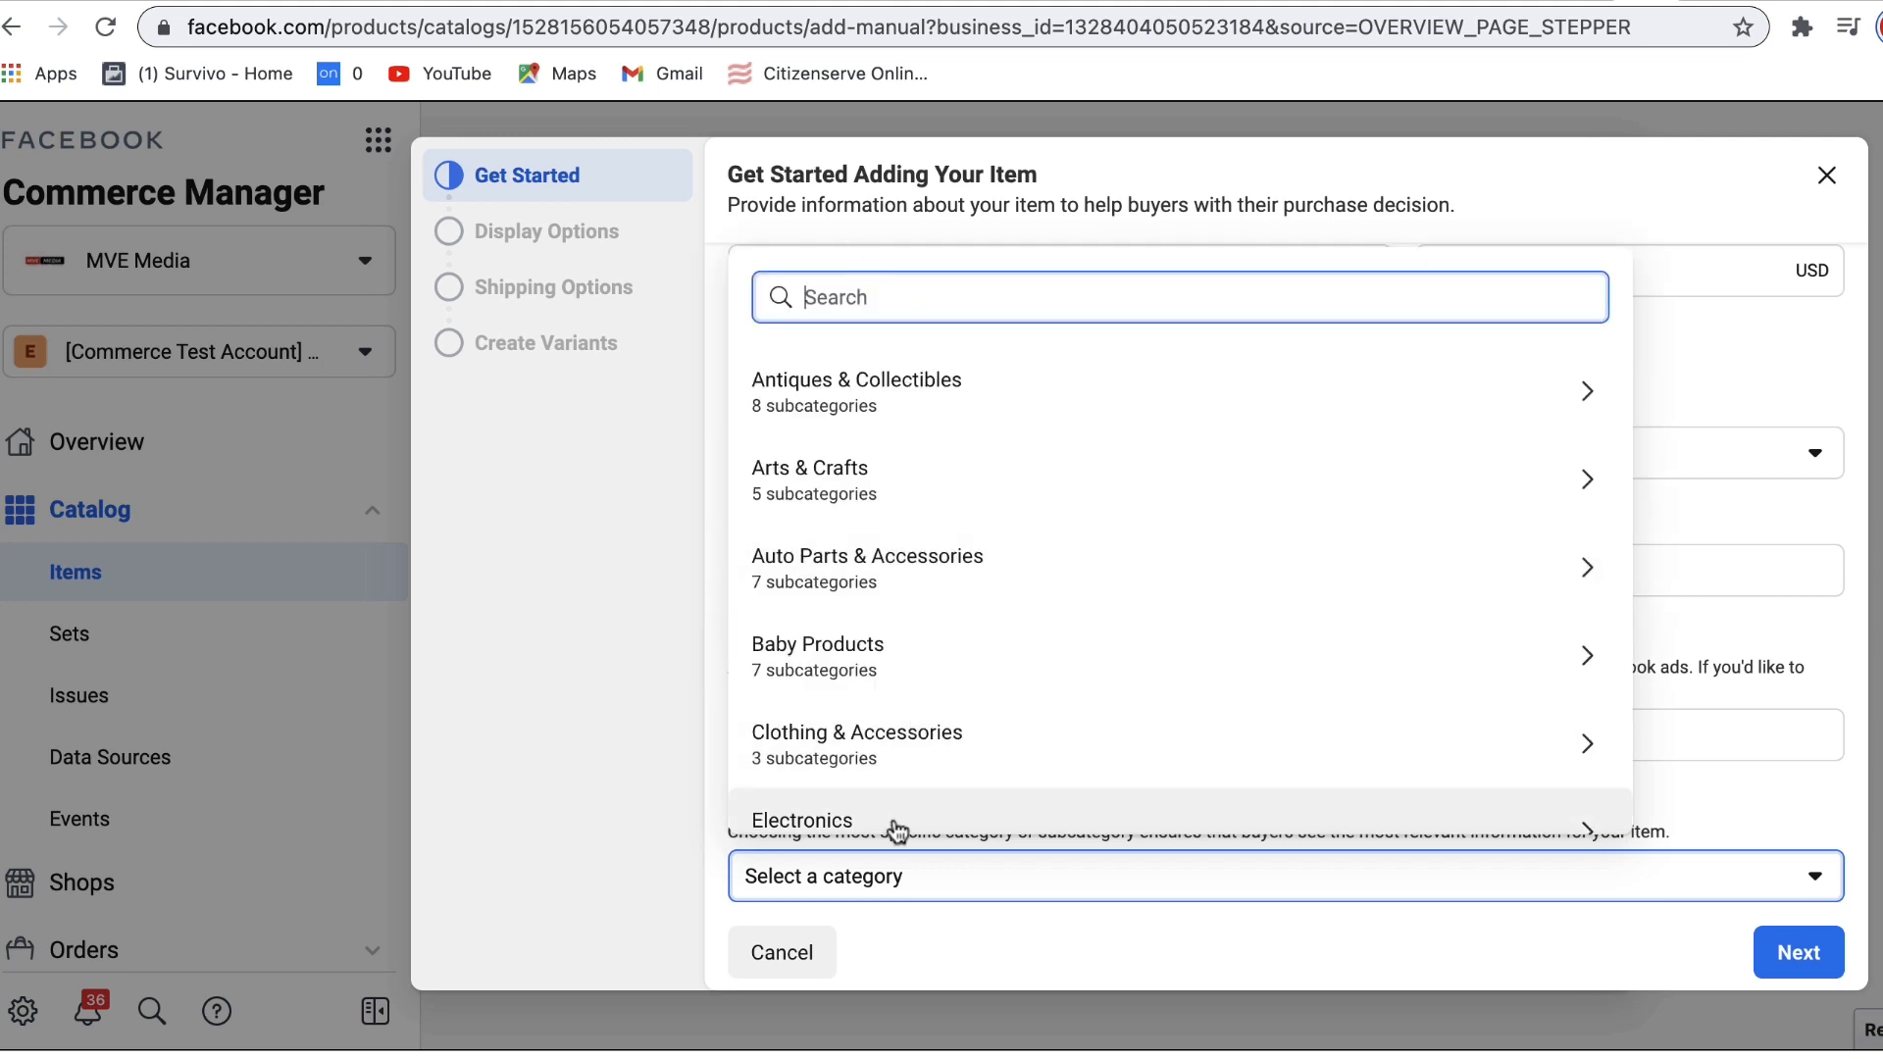
click(870, 765)
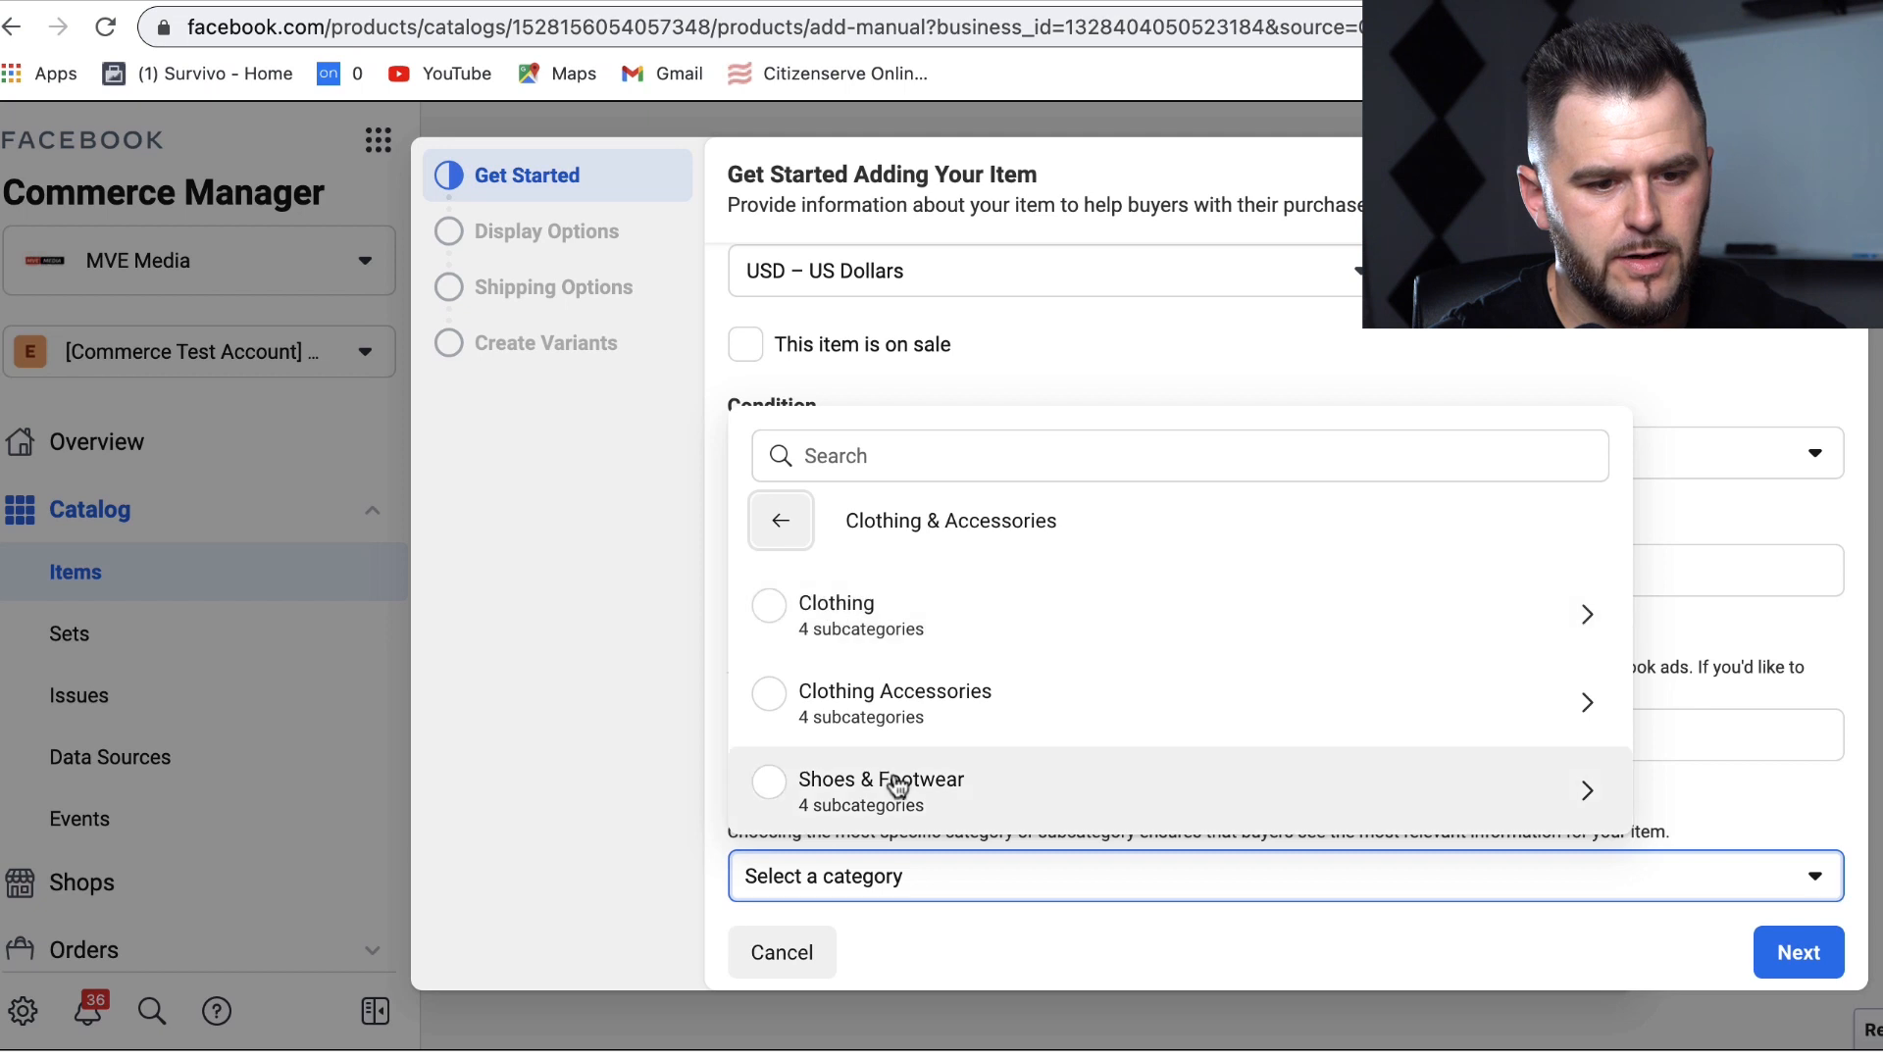
click(910, 698)
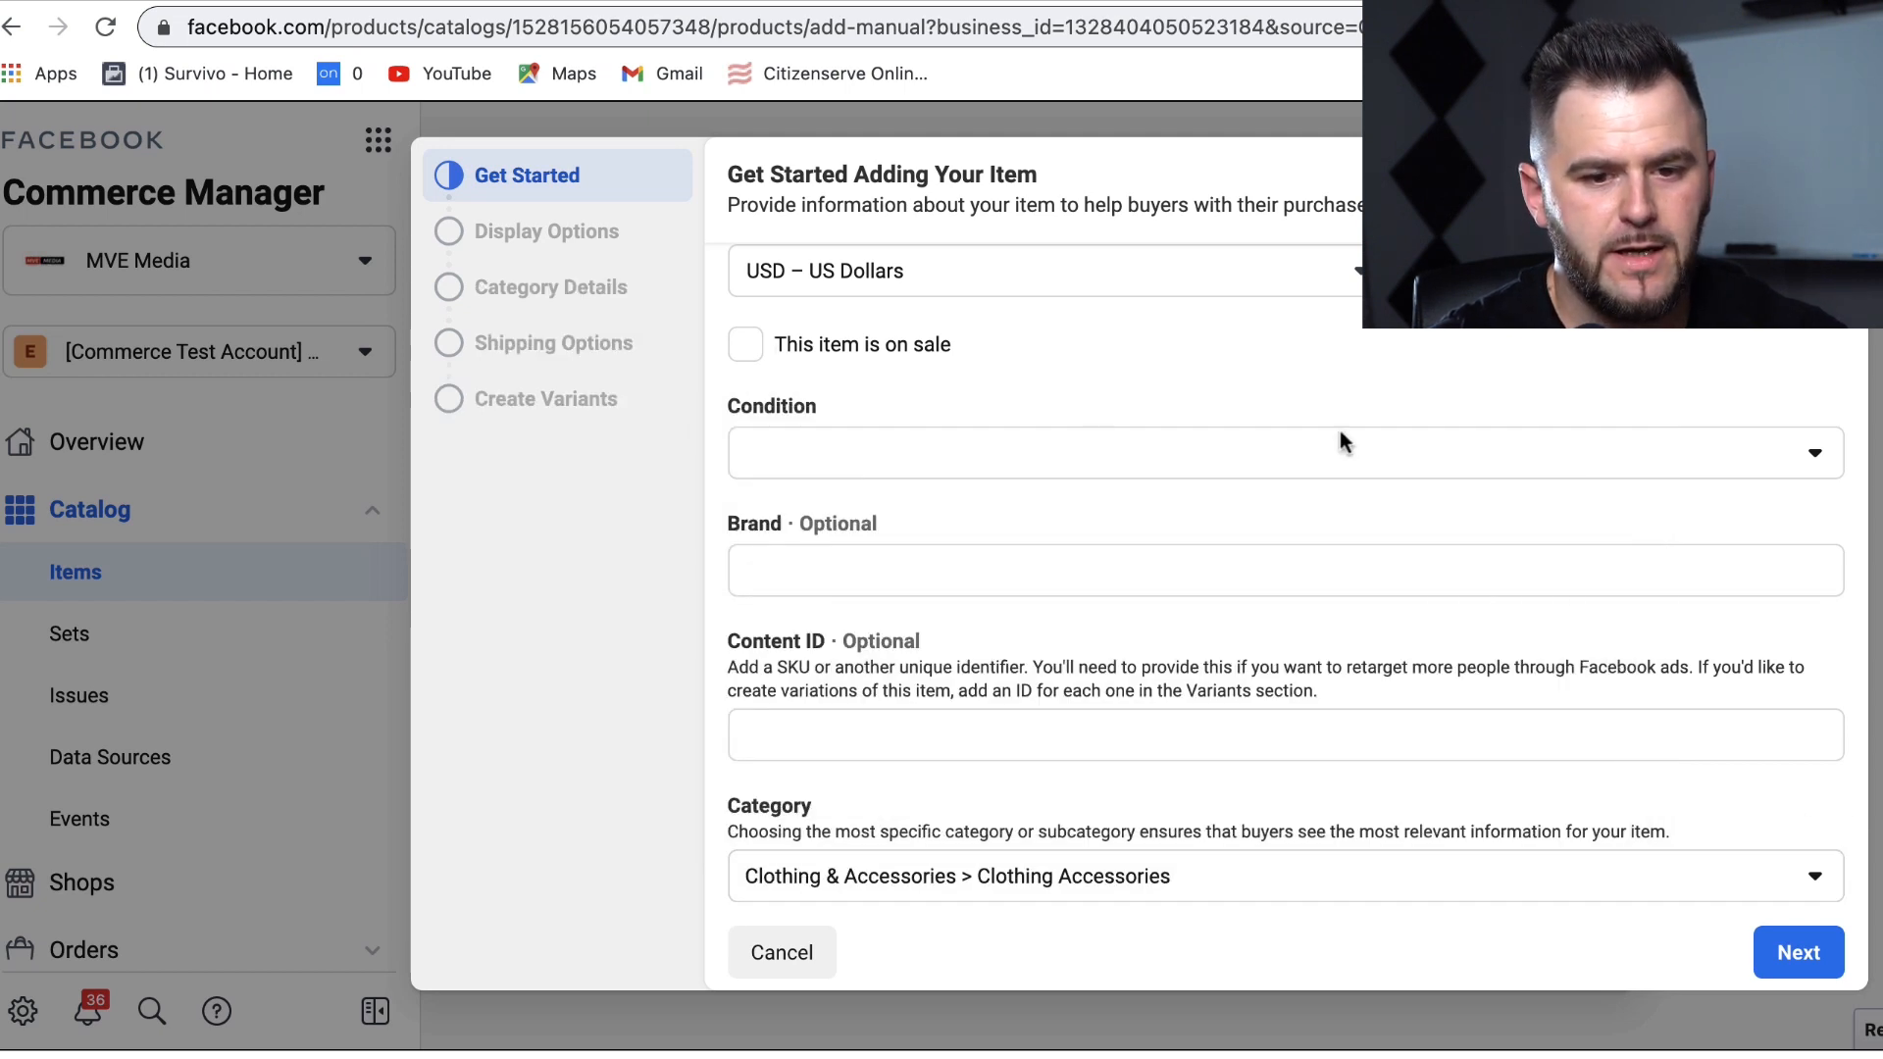
click(1754, 457)
click(829, 520)
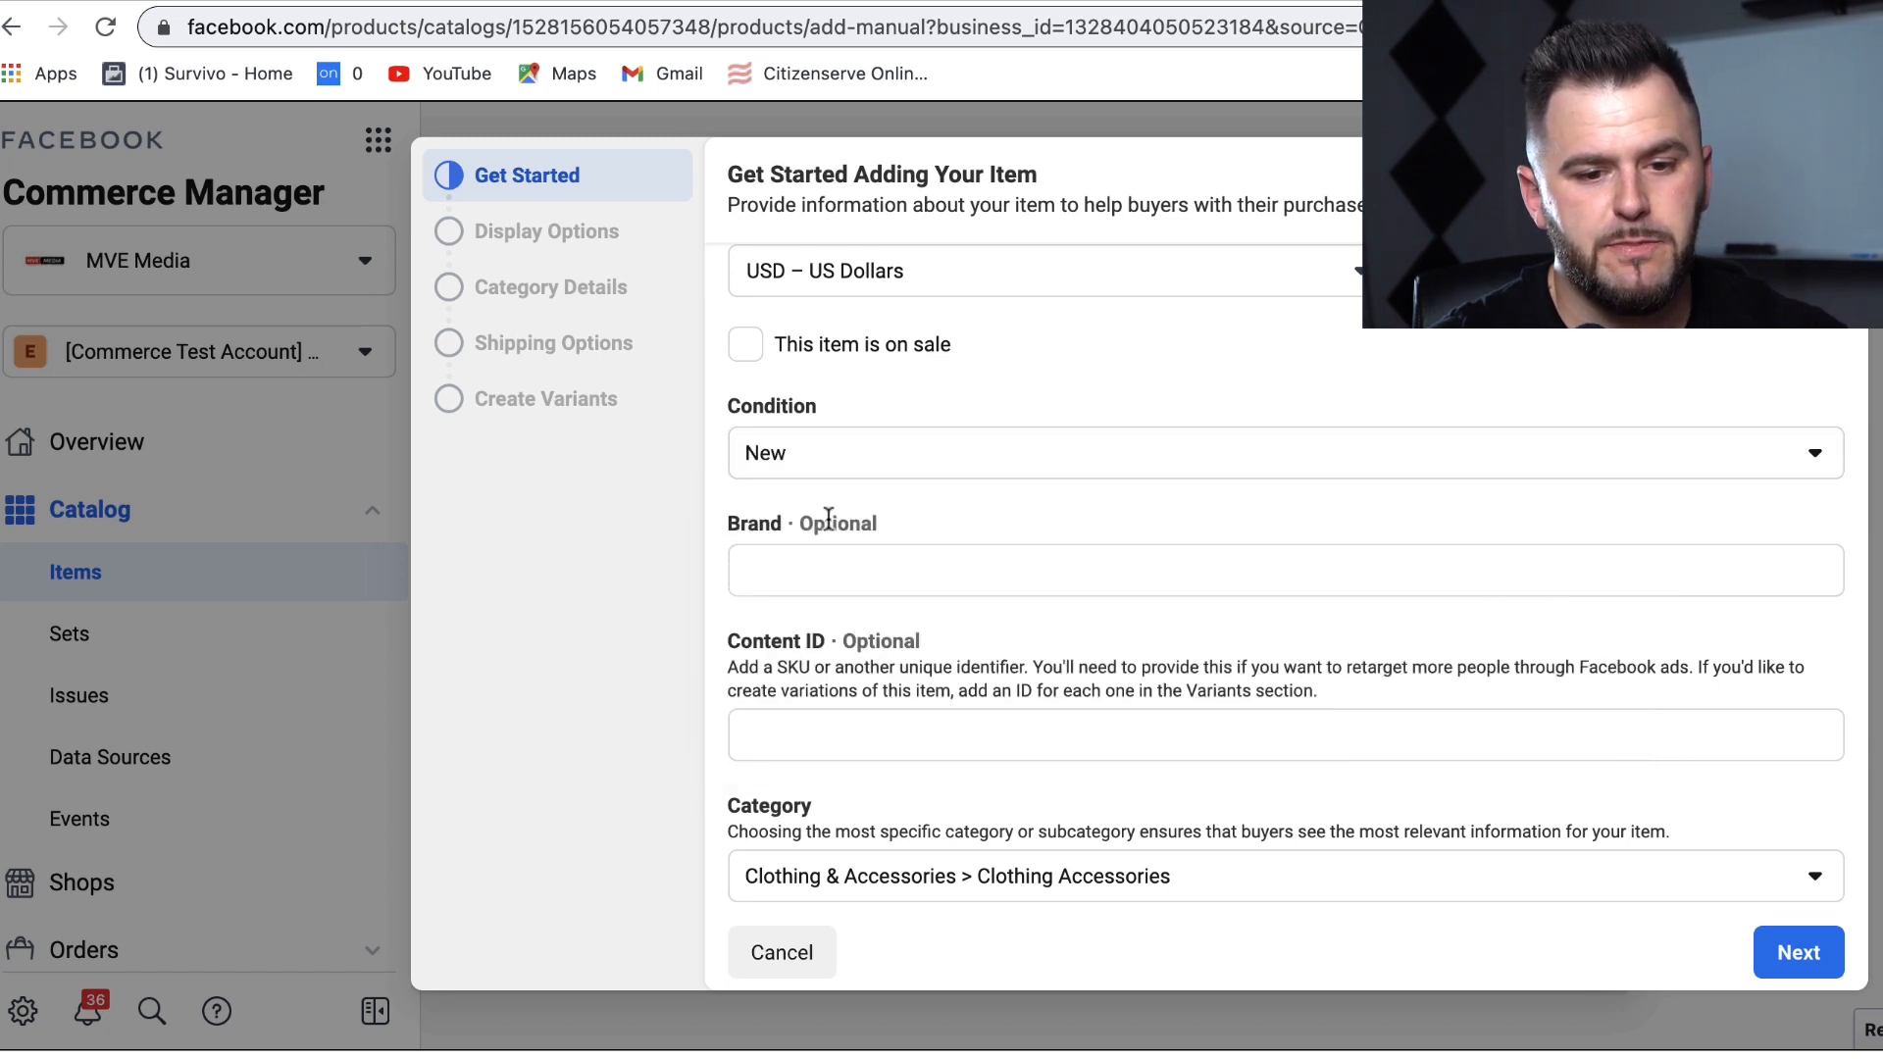
Step: Review the filled-in item form and continue to Display Options
drag(1833, 811, 1835, 888)
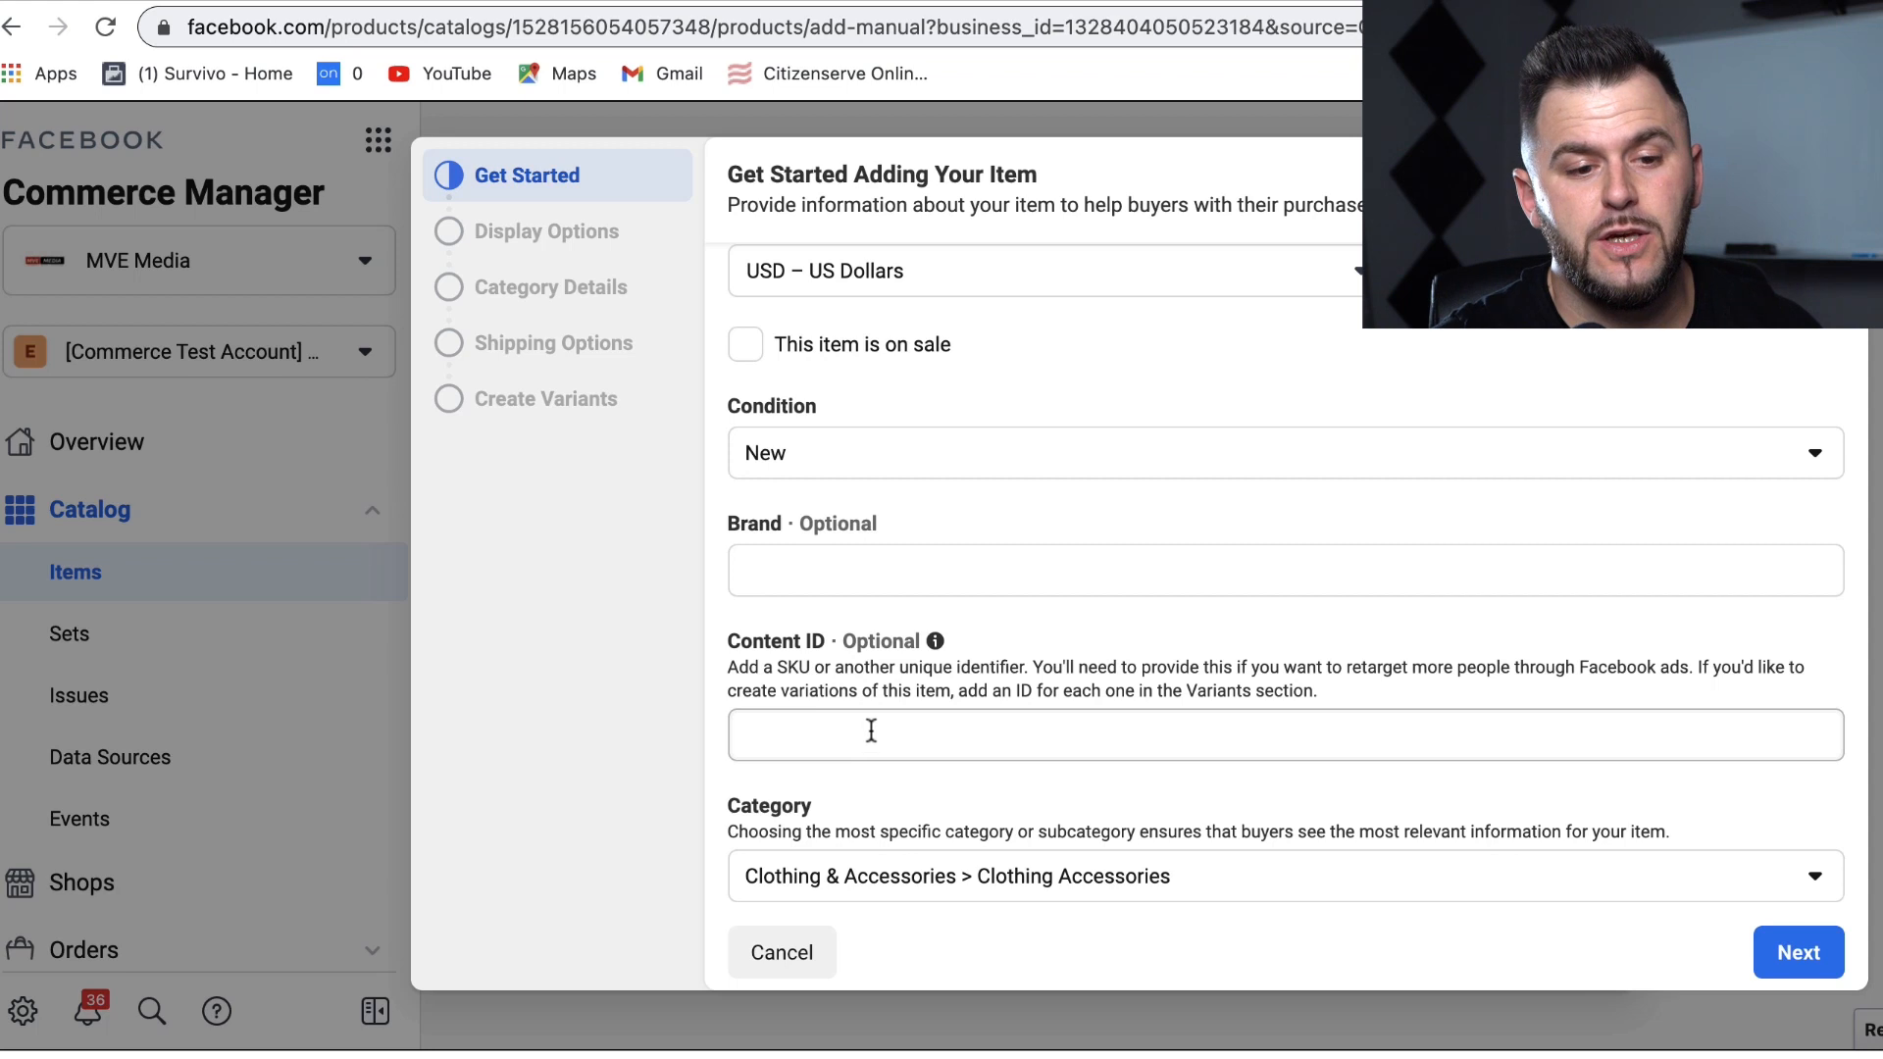
click(868, 733)
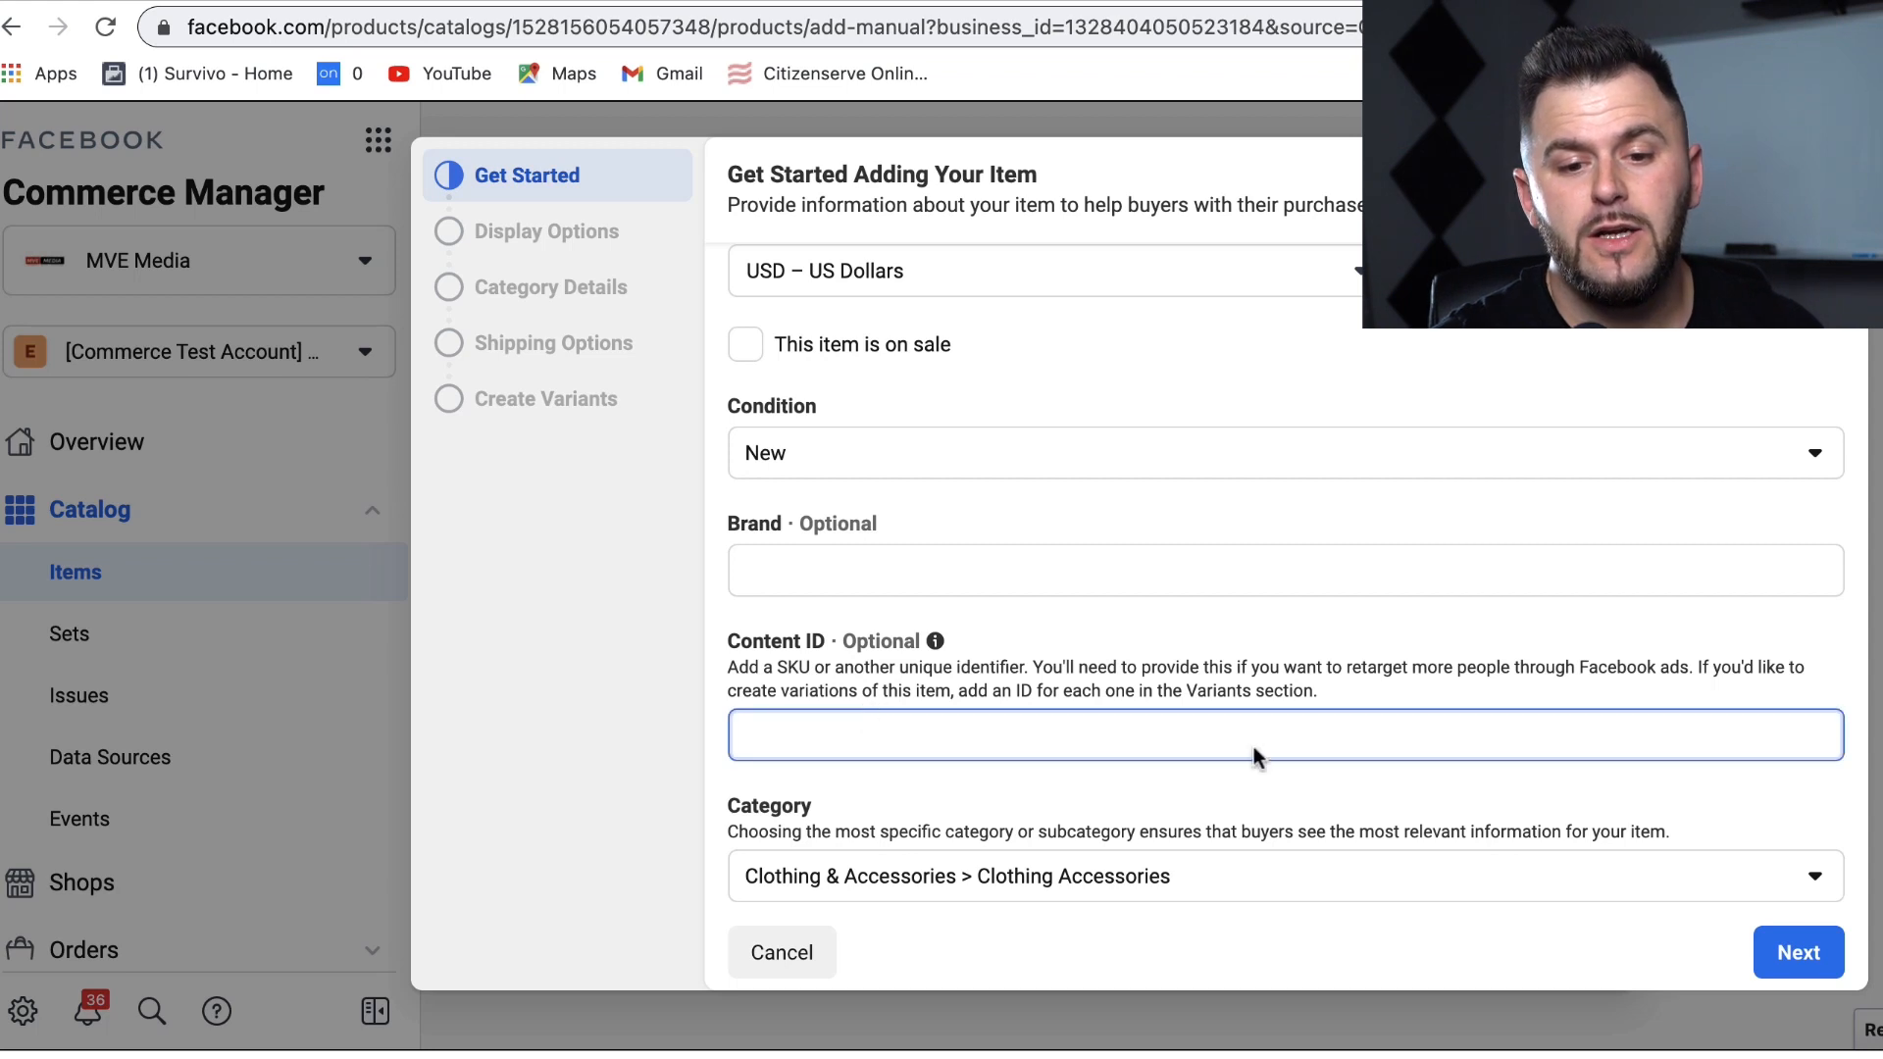
drag(1815, 798, 1816, 1015)
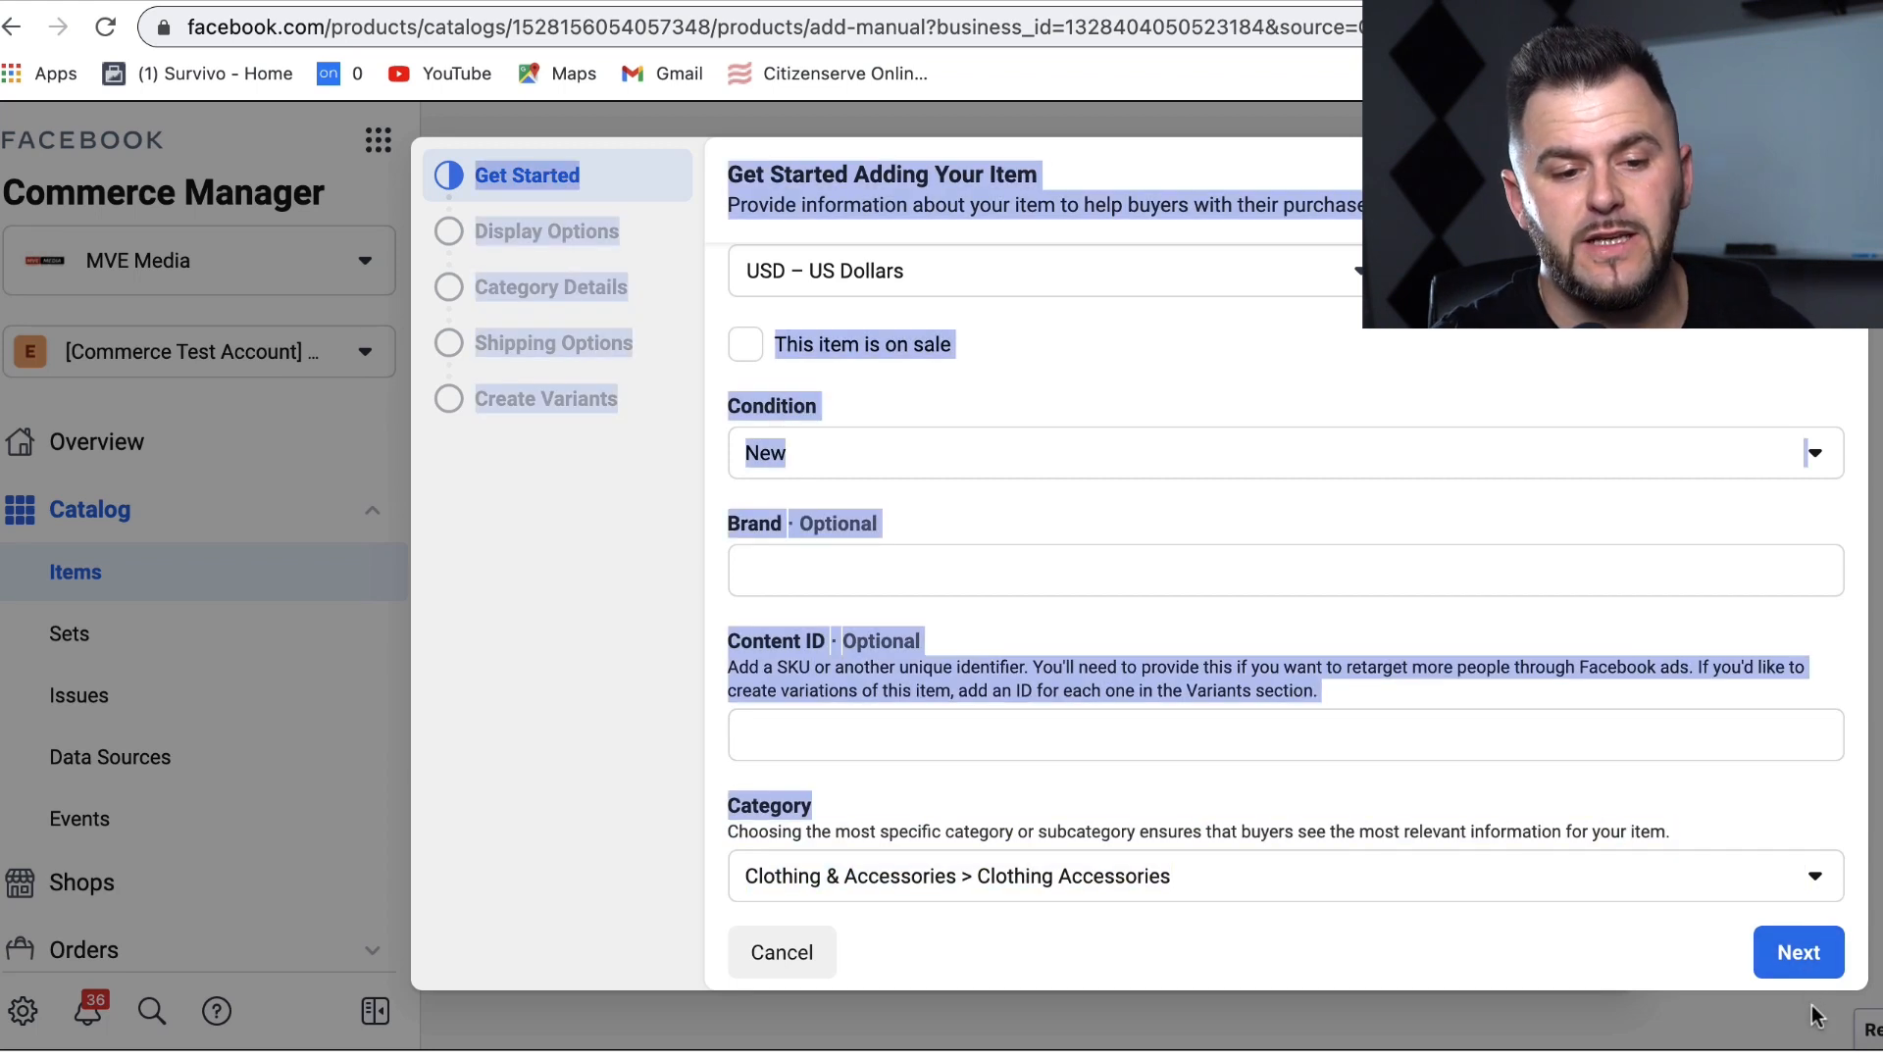
click(1720, 792)
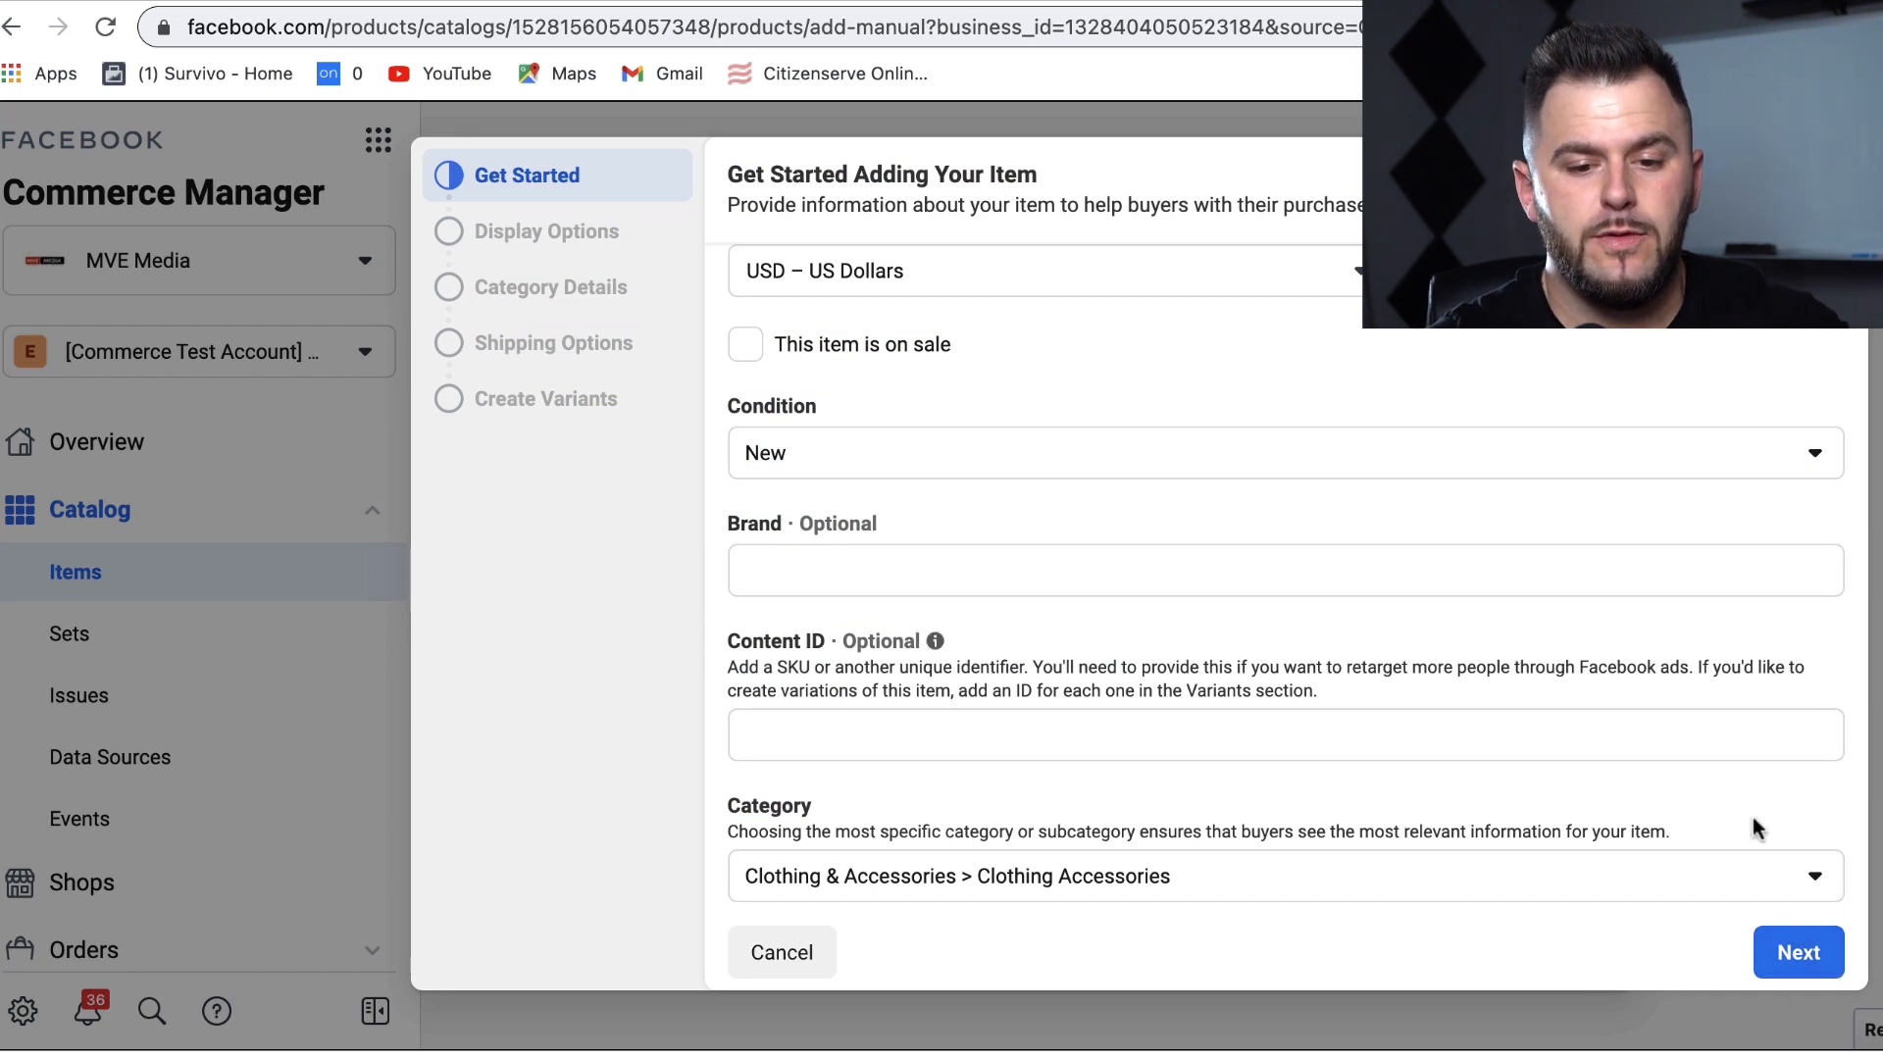
click(1799, 947)
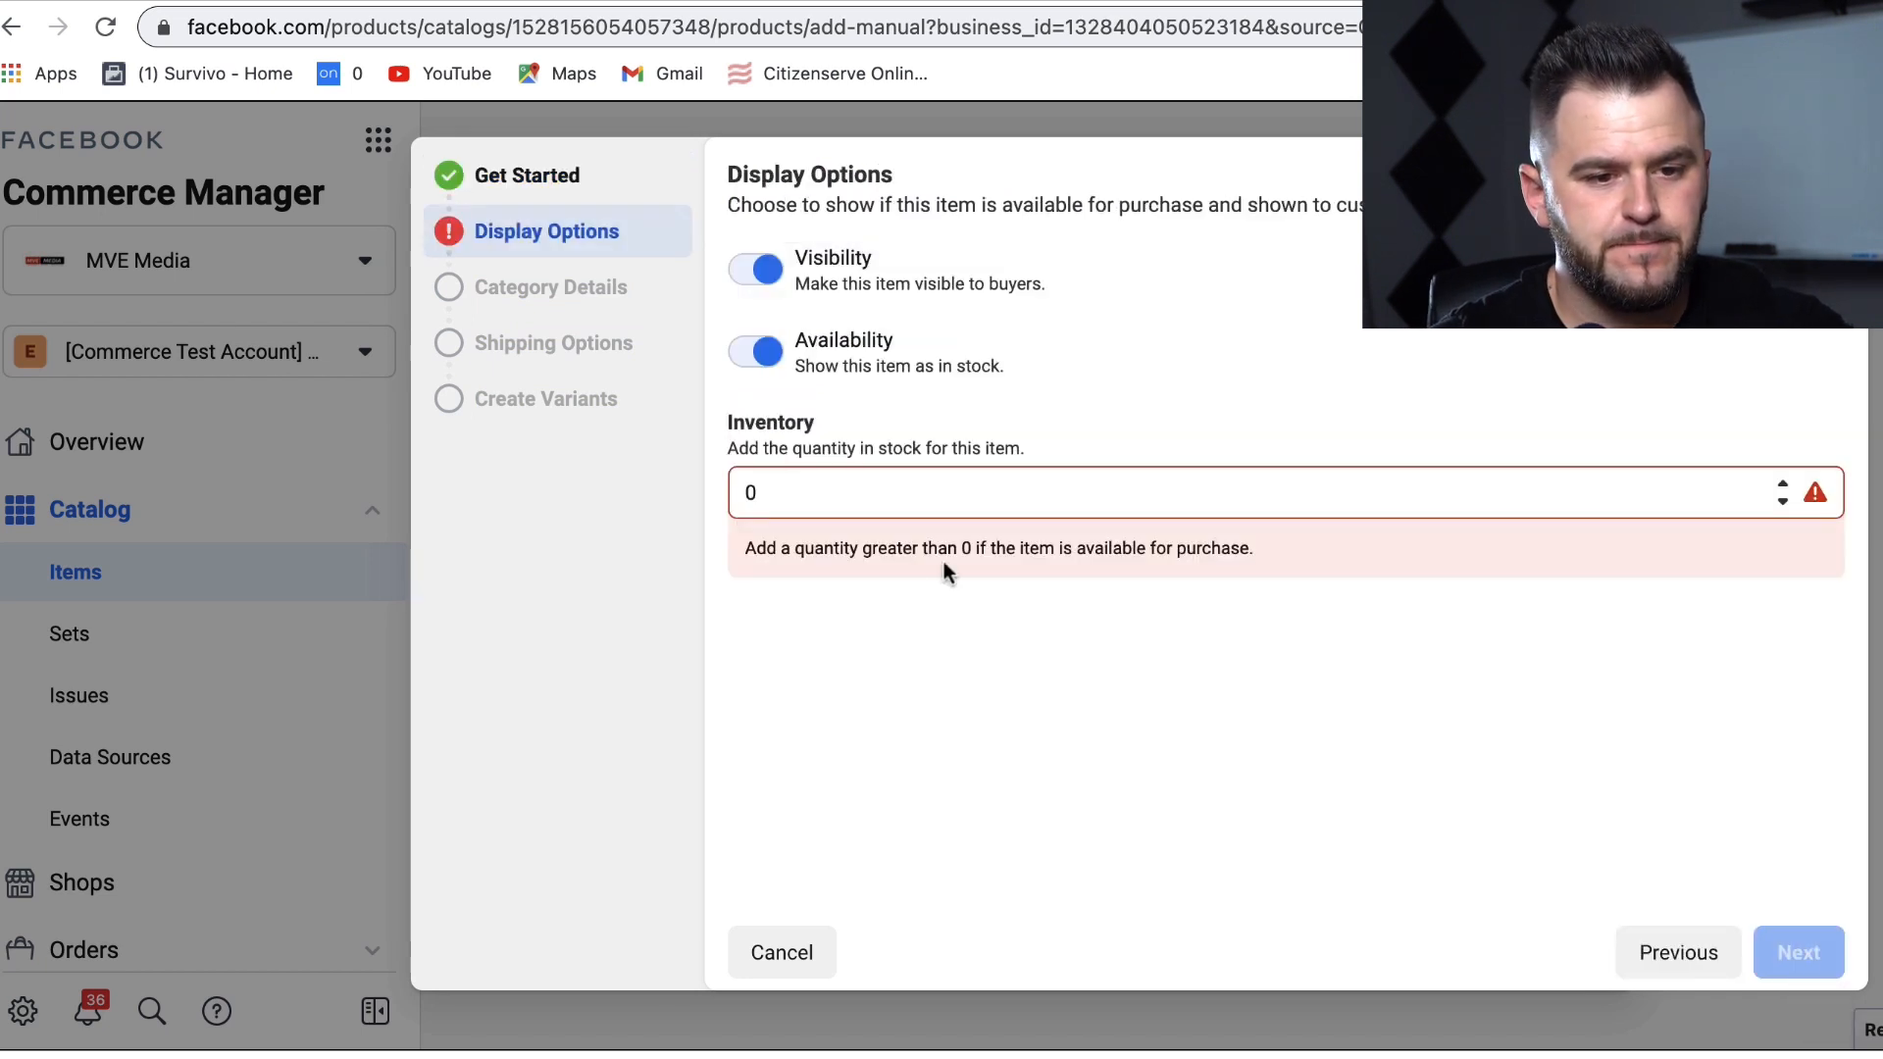
Step: Change the inventory quantity from 0 to 100 and continue to Category Details
click(854, 501)
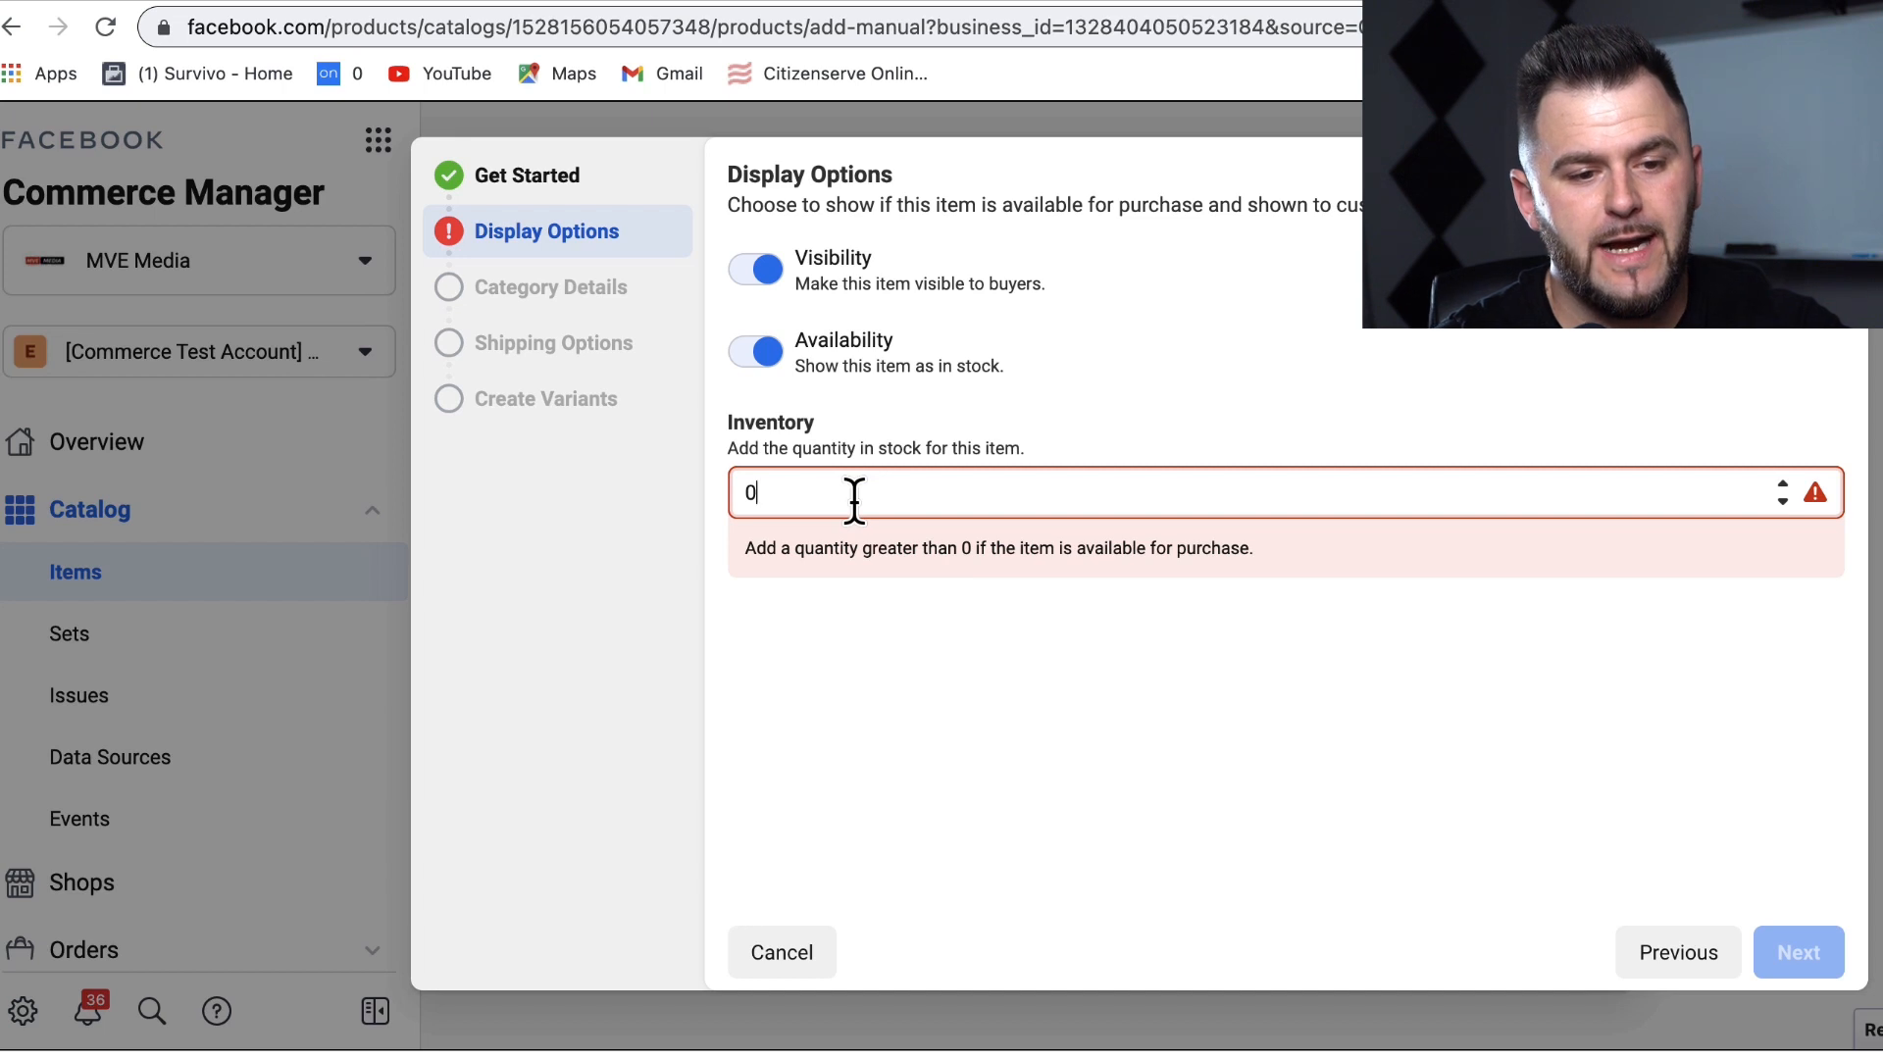
key(BackSpace)
text(100)
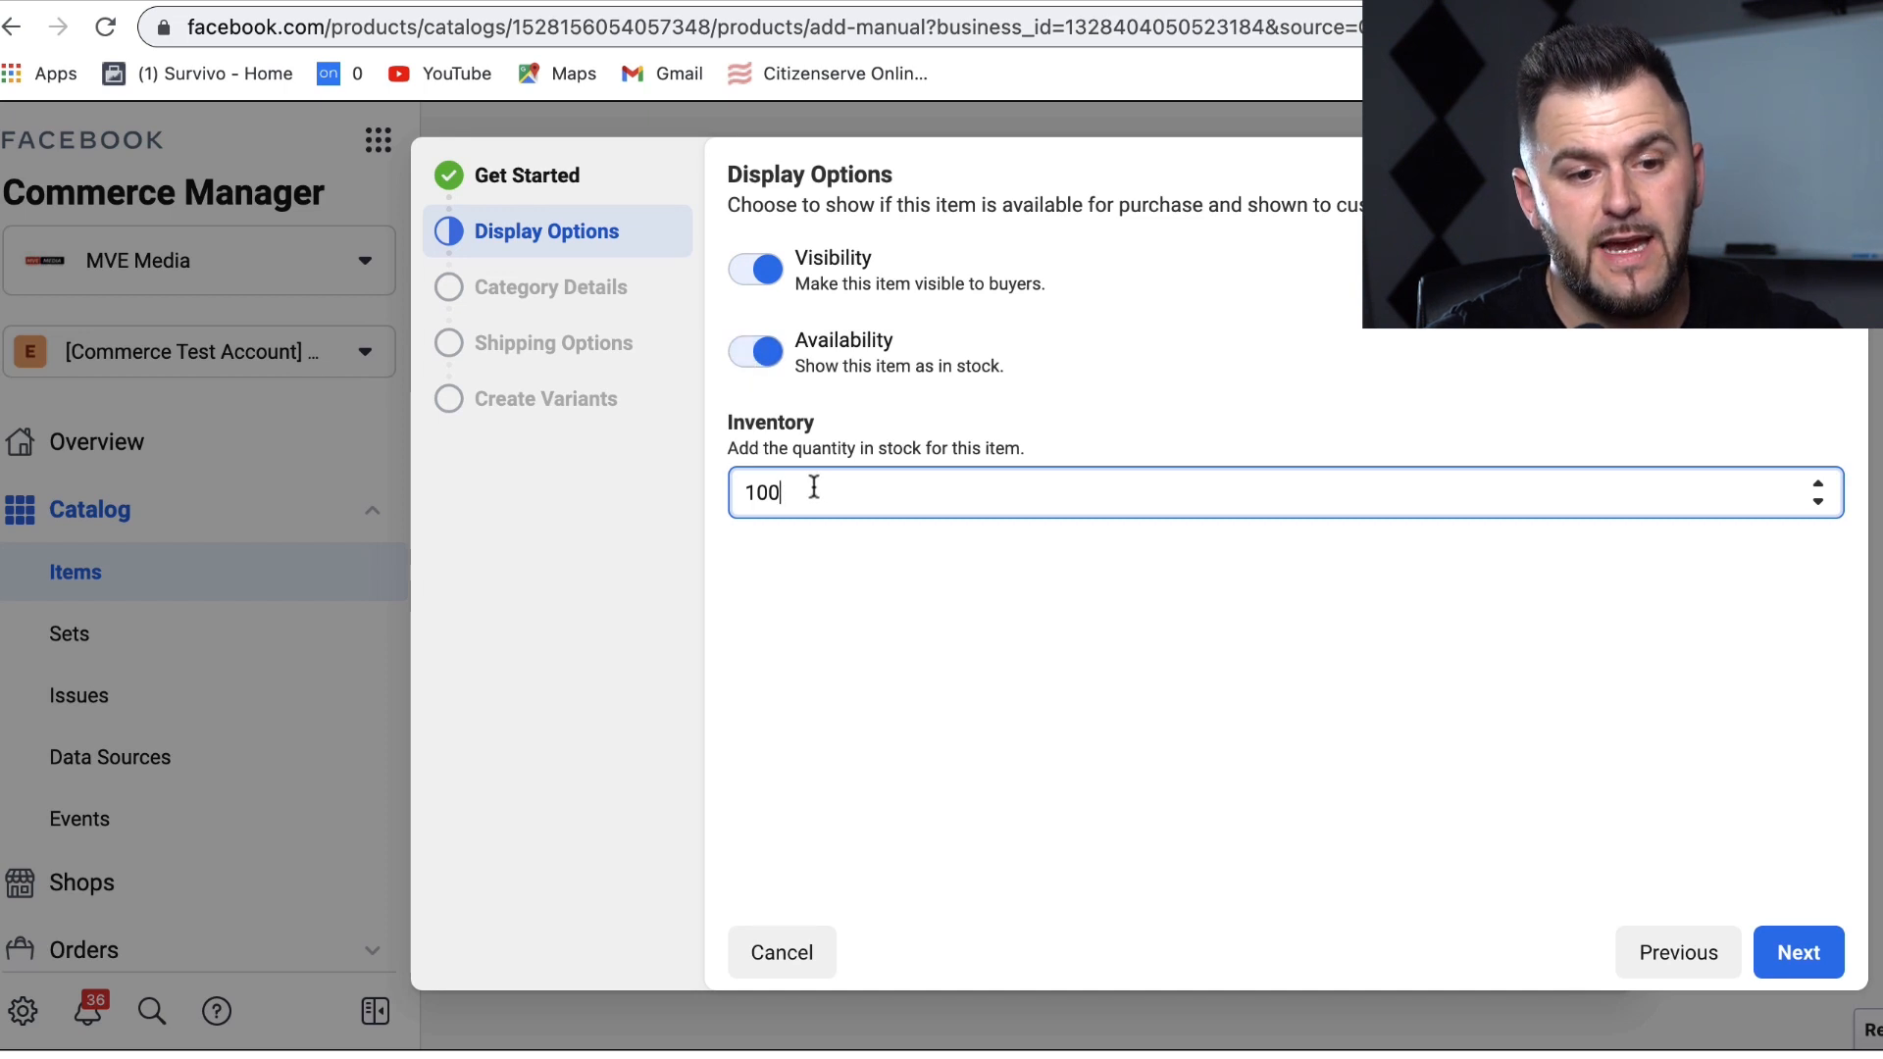
click(1755, 739)
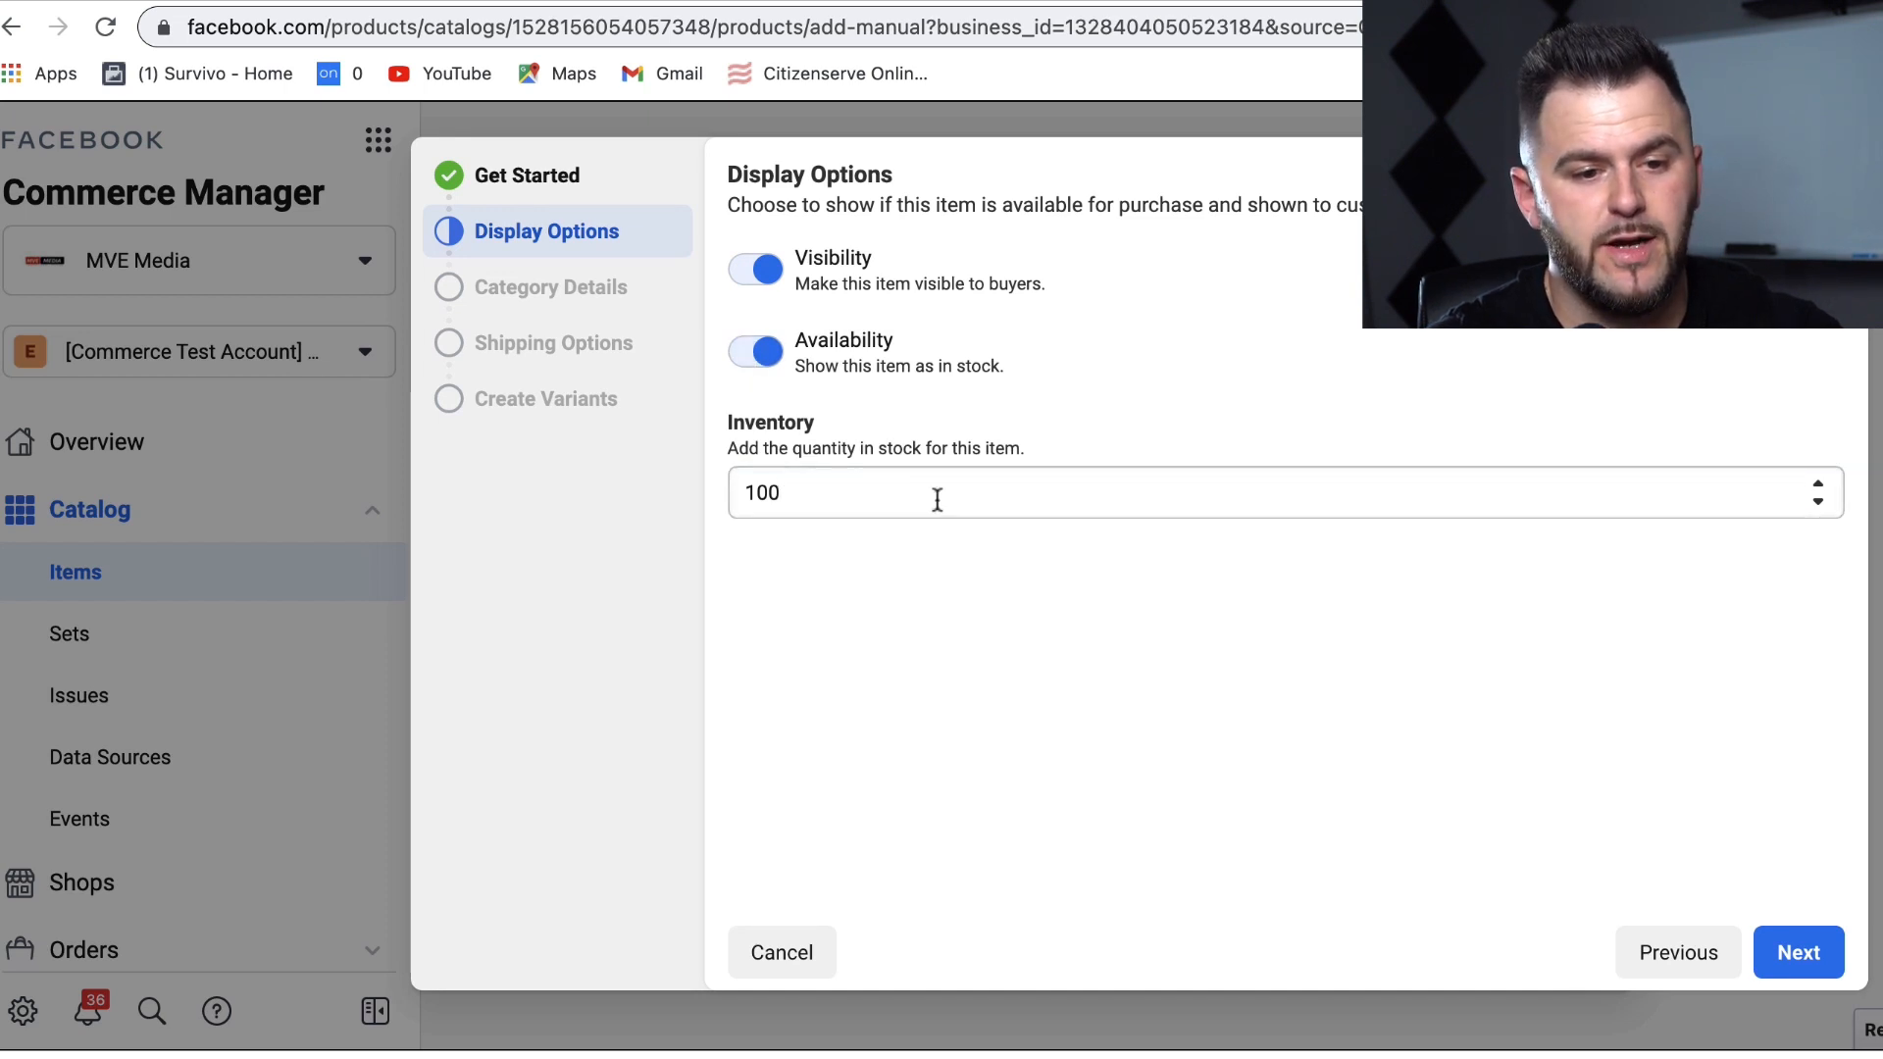
click(1802, 971)
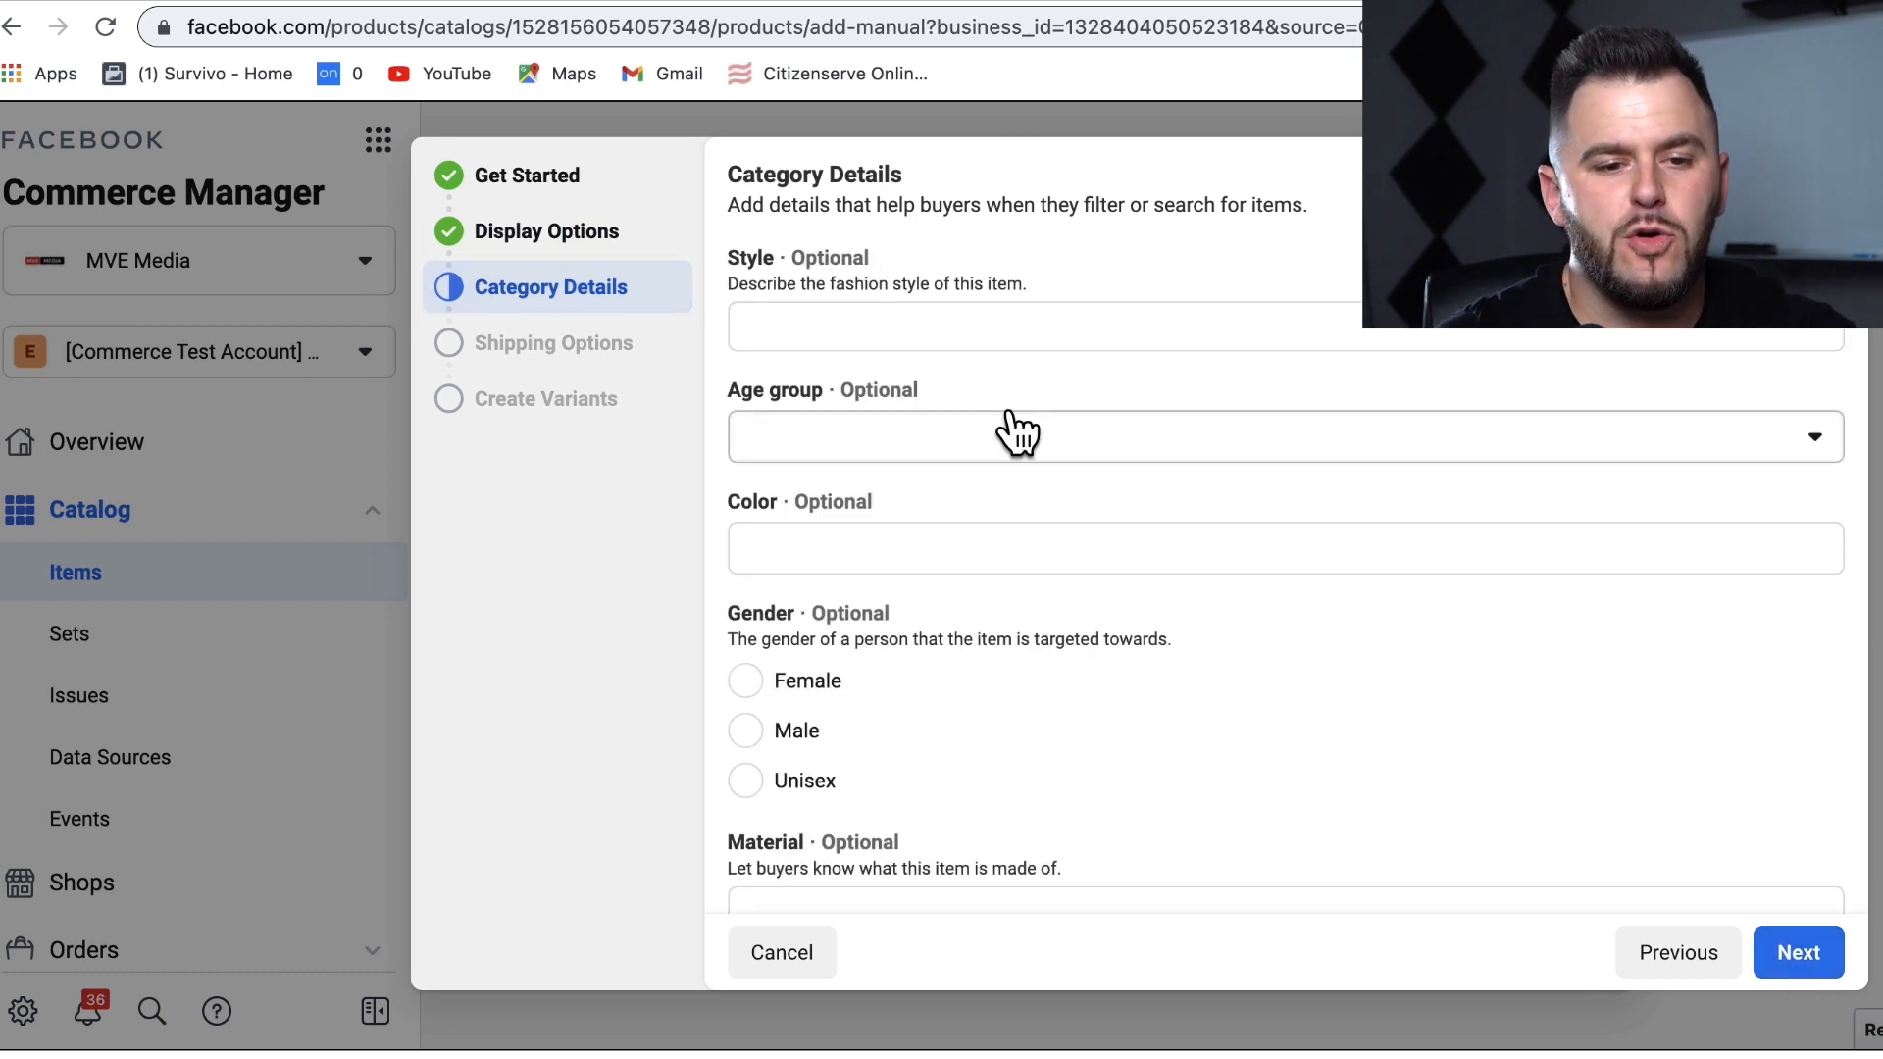
Step: Set age group to All ages, colour to BLUE and gender to Male
drag(738, 183, 956, 188)
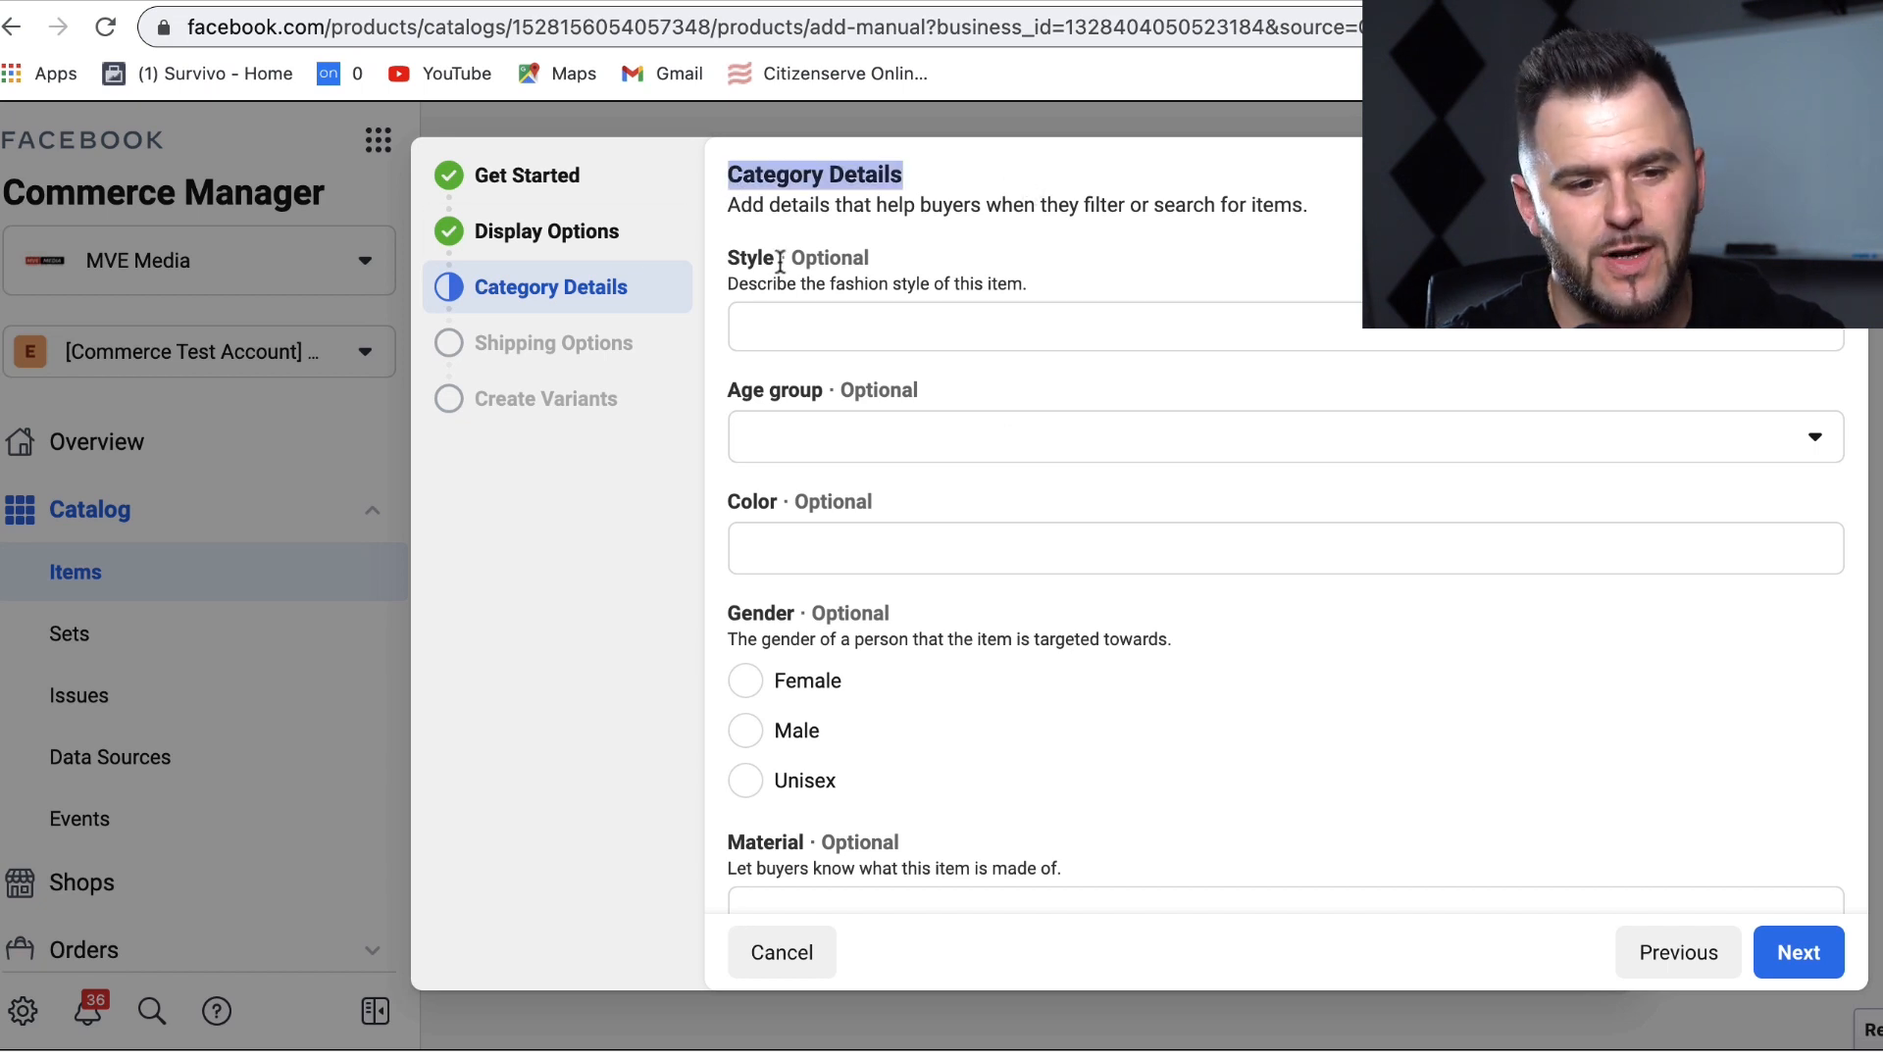
drag(791, 258, 945, 290)
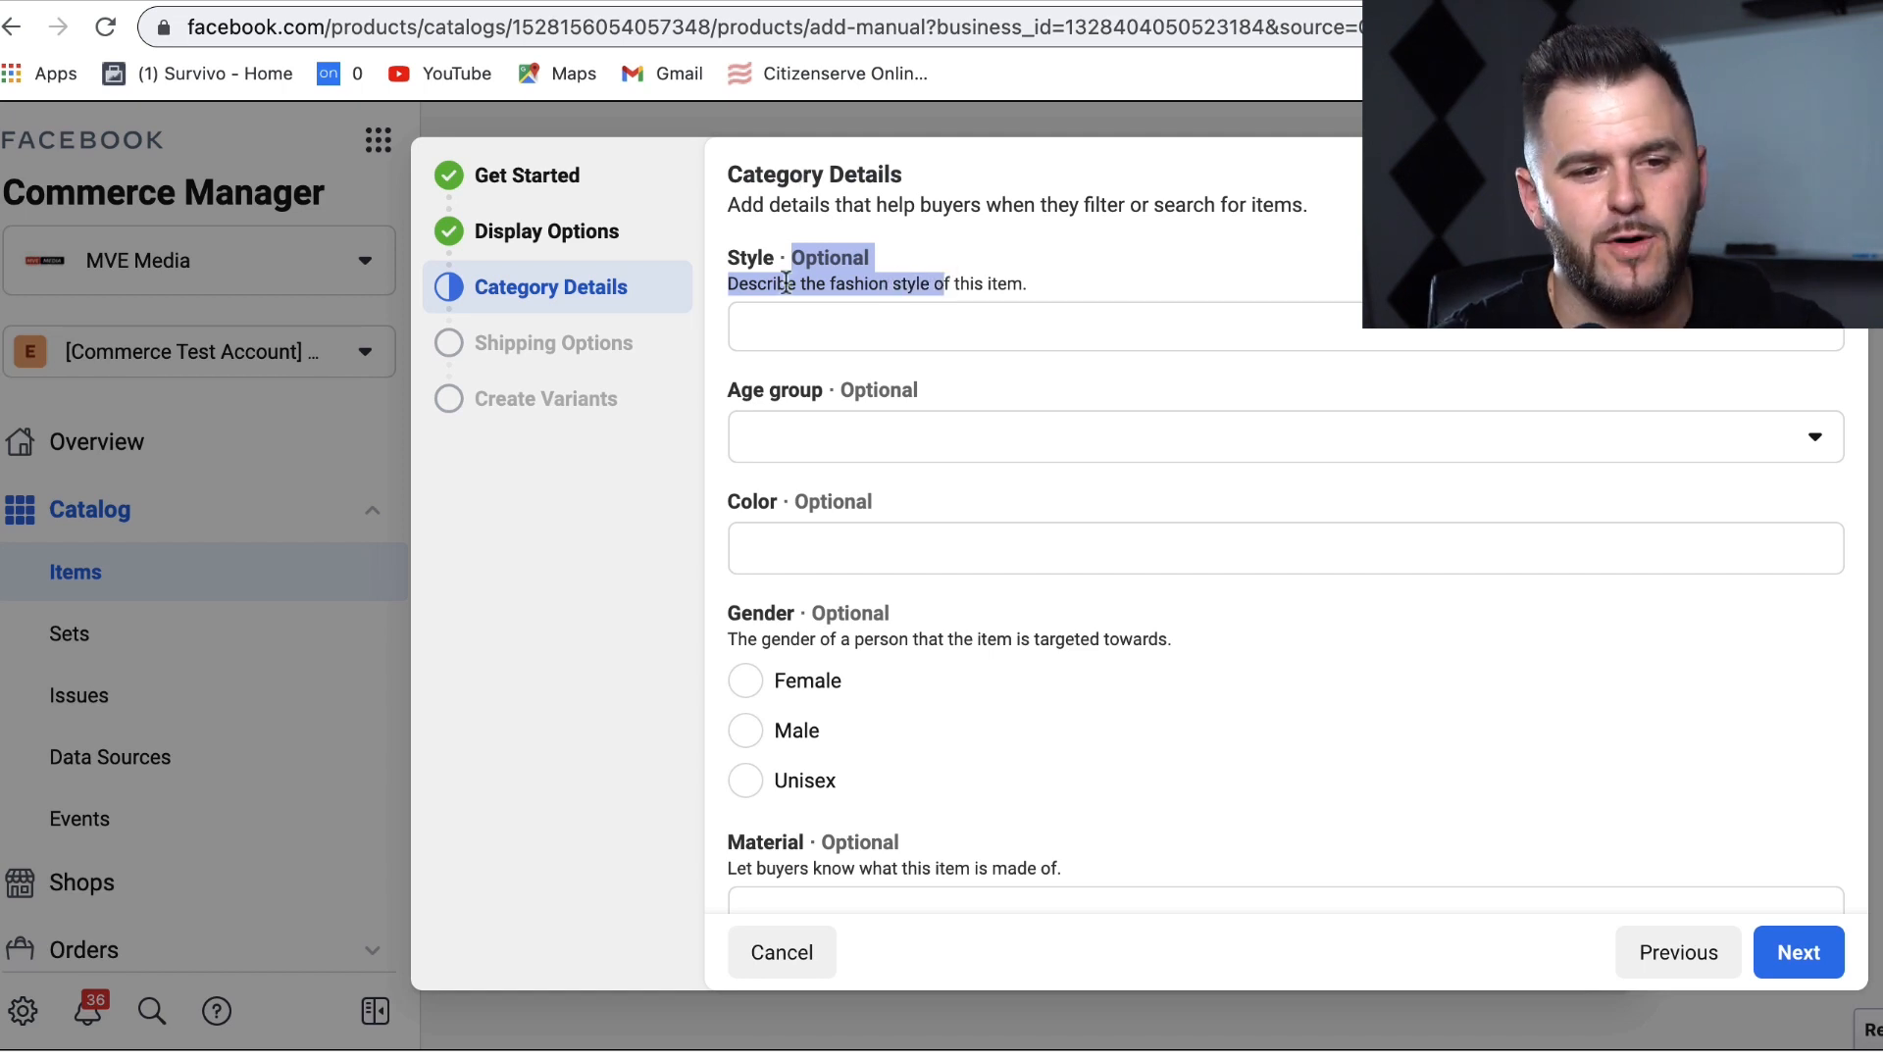
click(1033, 312)
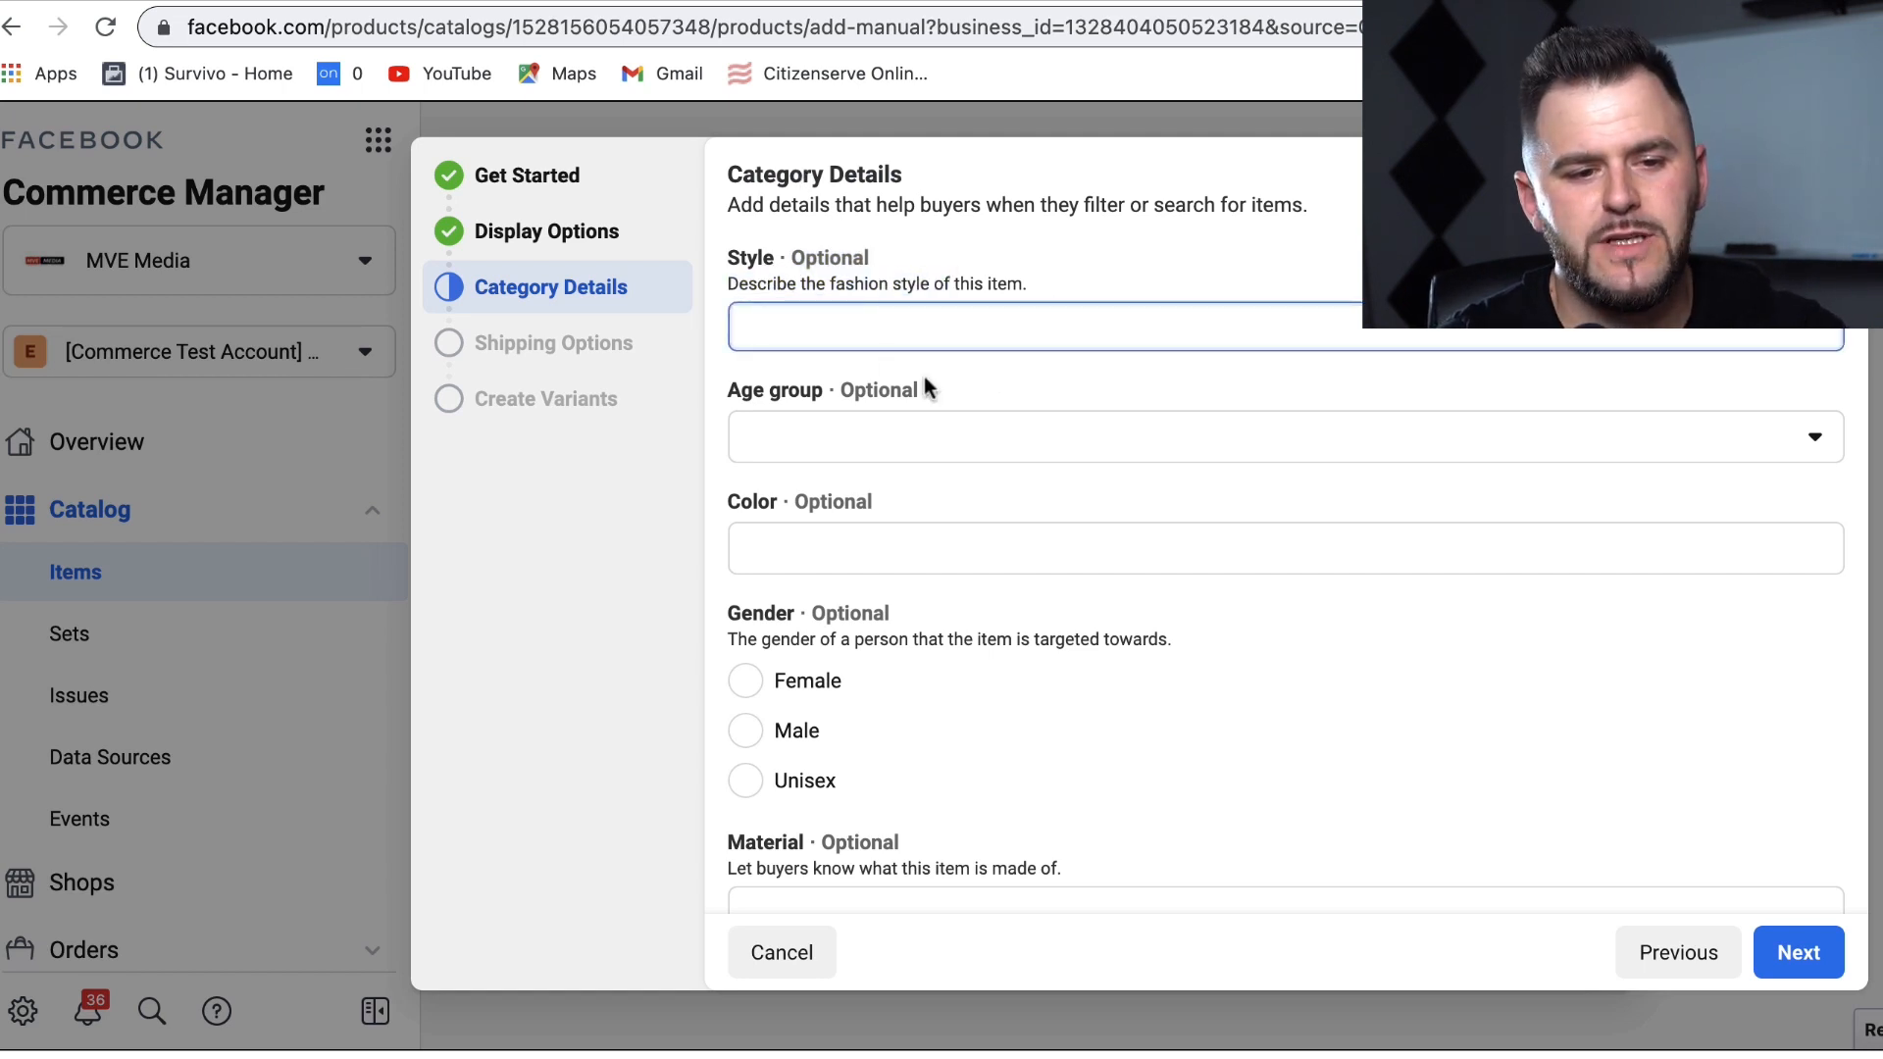
click(819, 432)
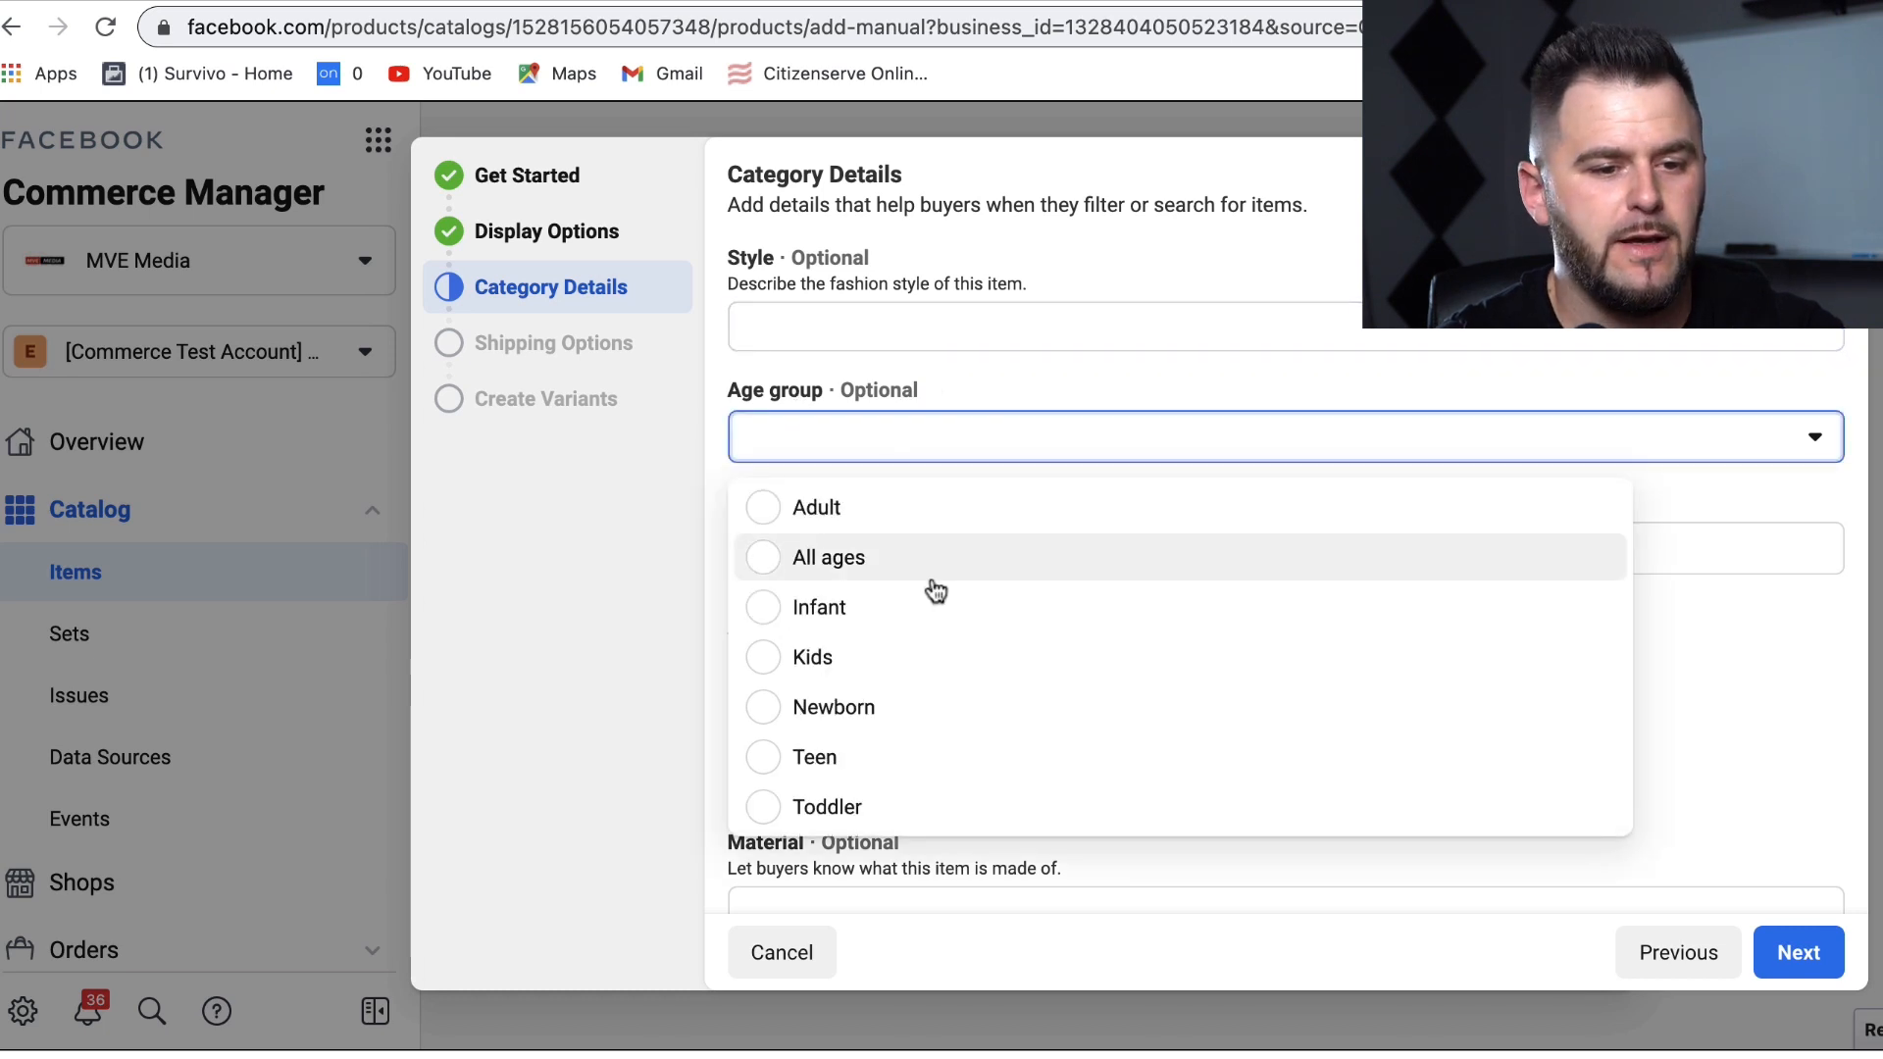
click(903, 555)
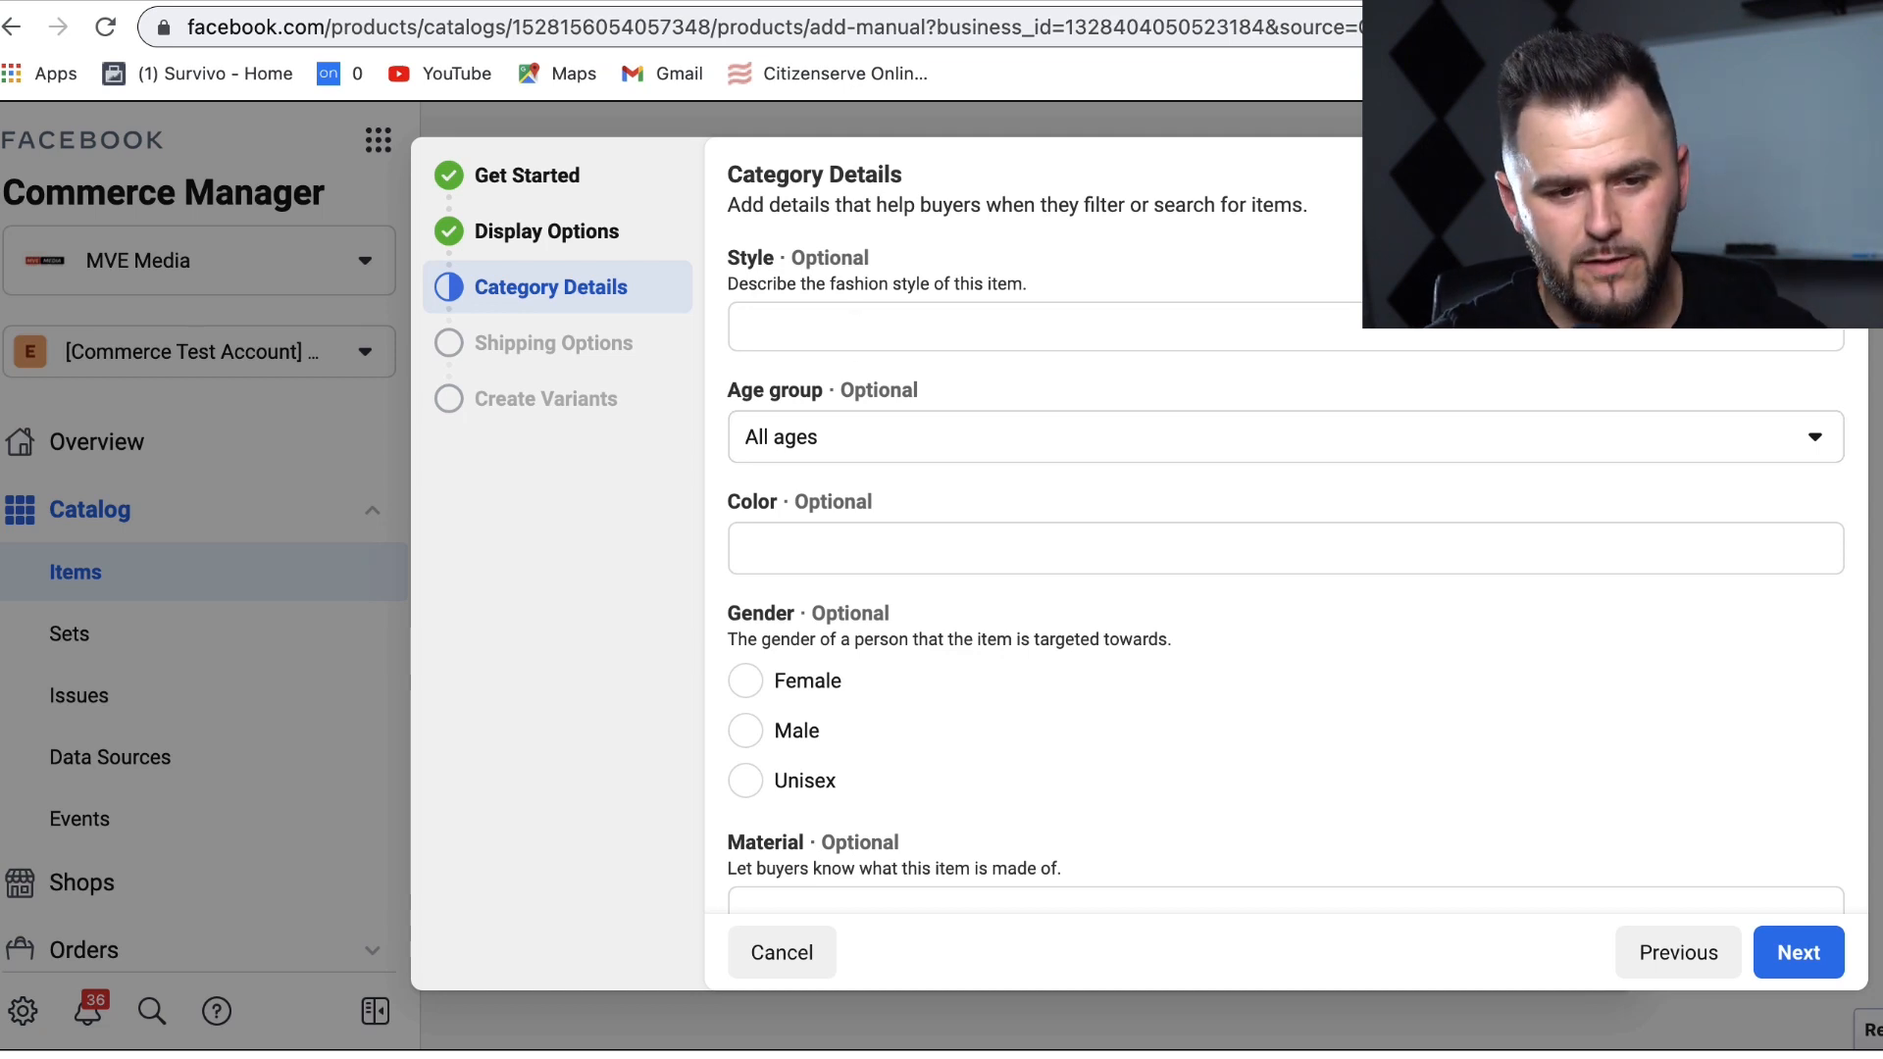
click(1128, 555)
text(BLUE)
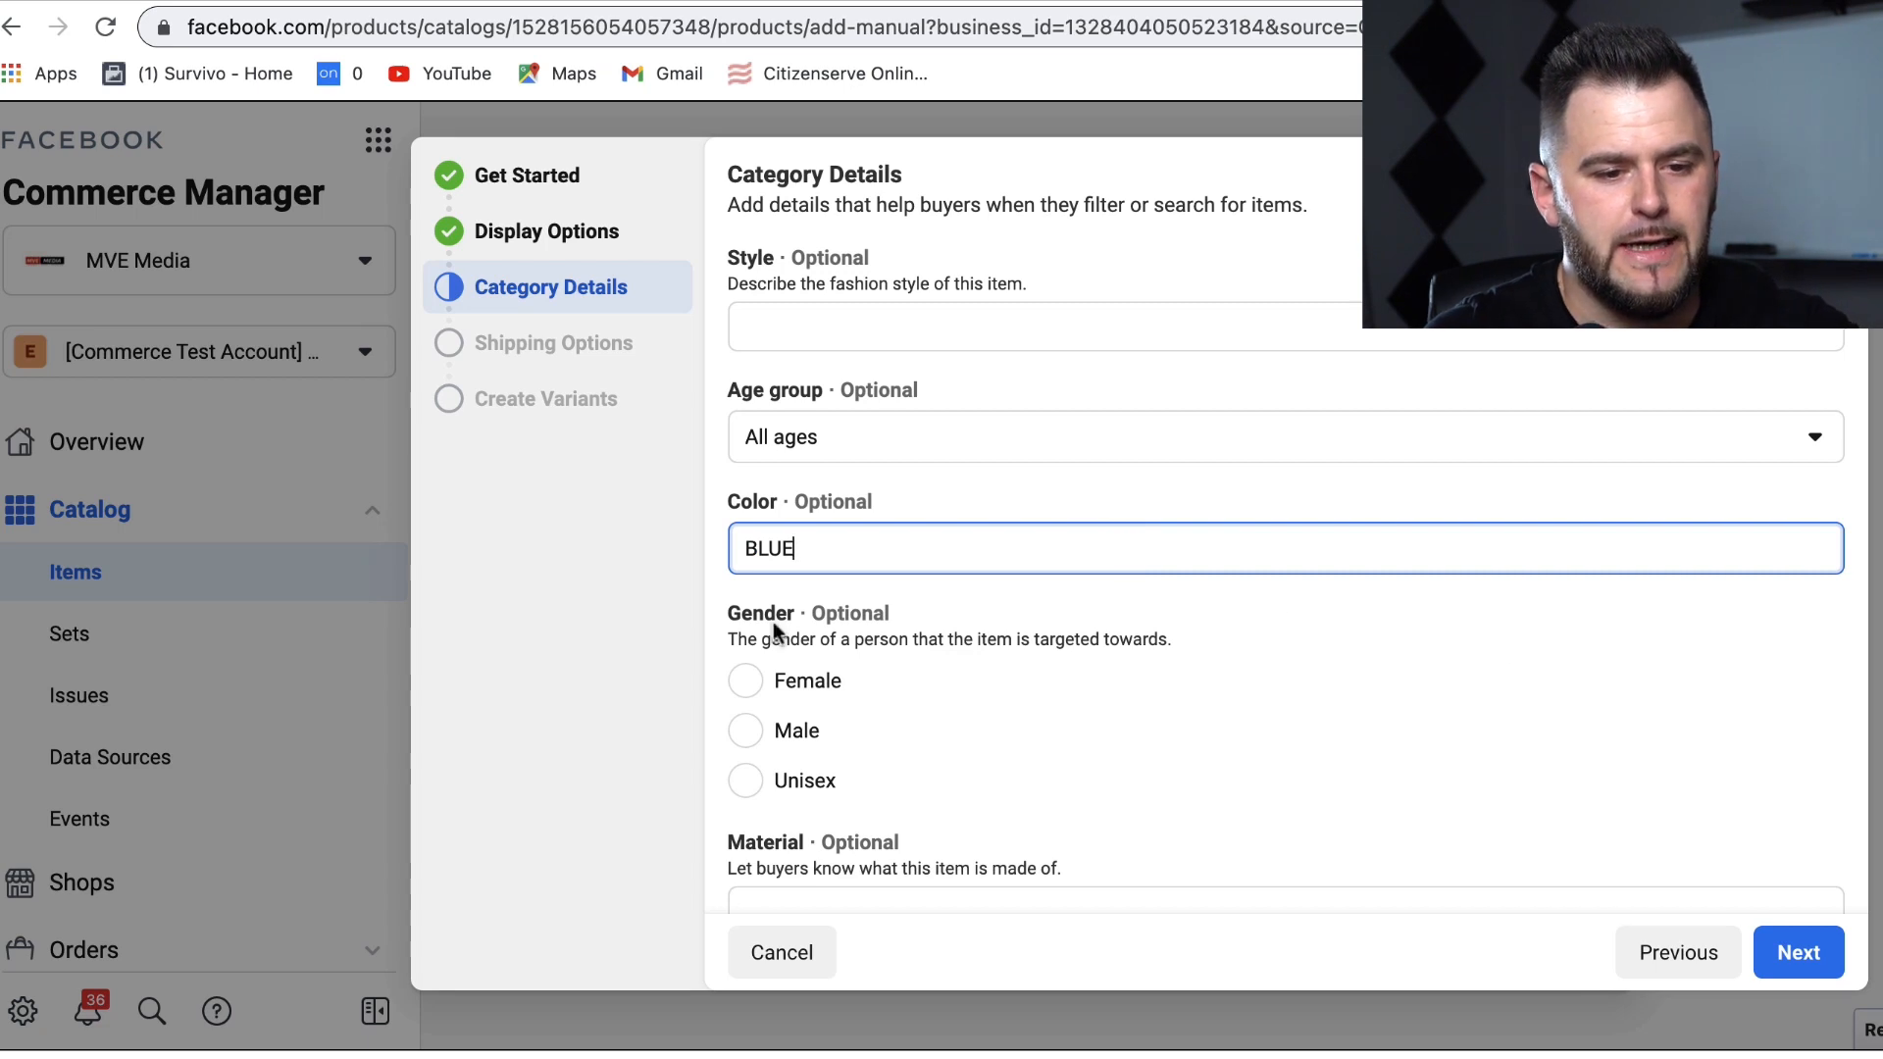
click(750, 736)
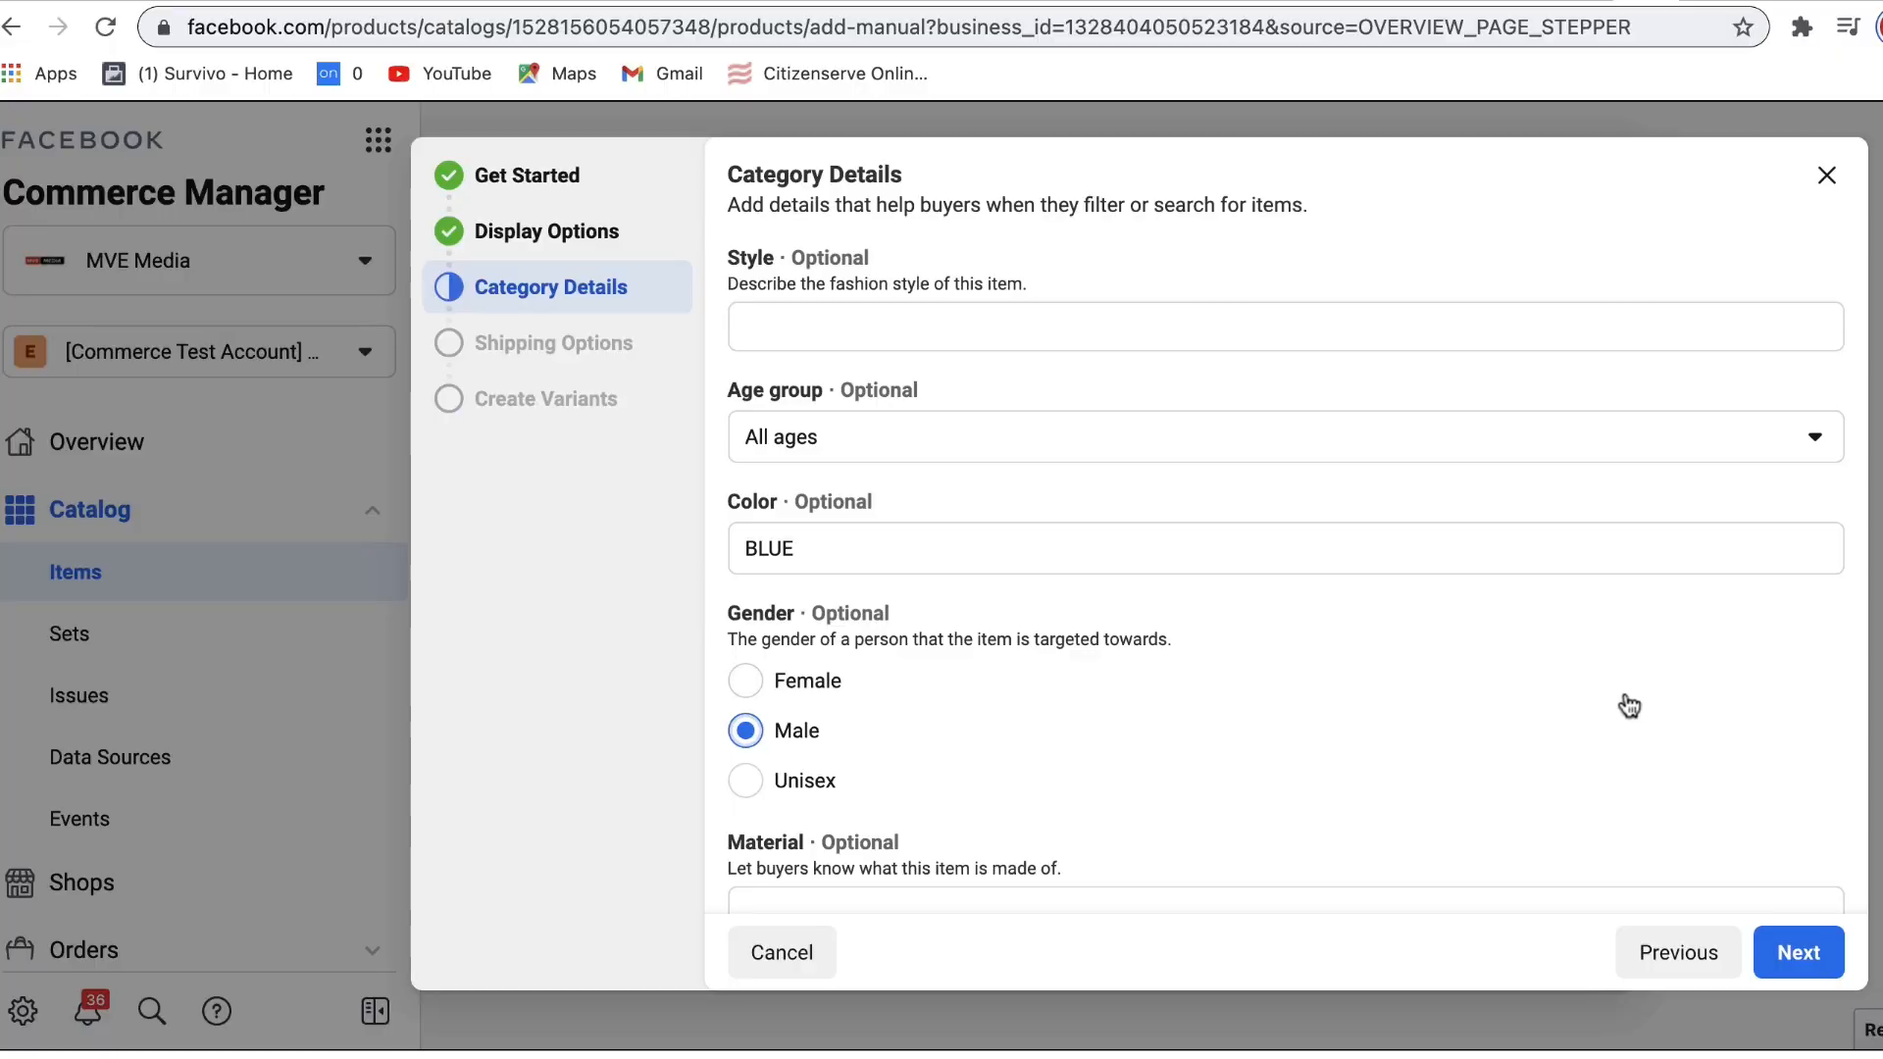
Step: Look over the optional Material field and continue to Shipping Options
scroll(1785, 598, down, 5)
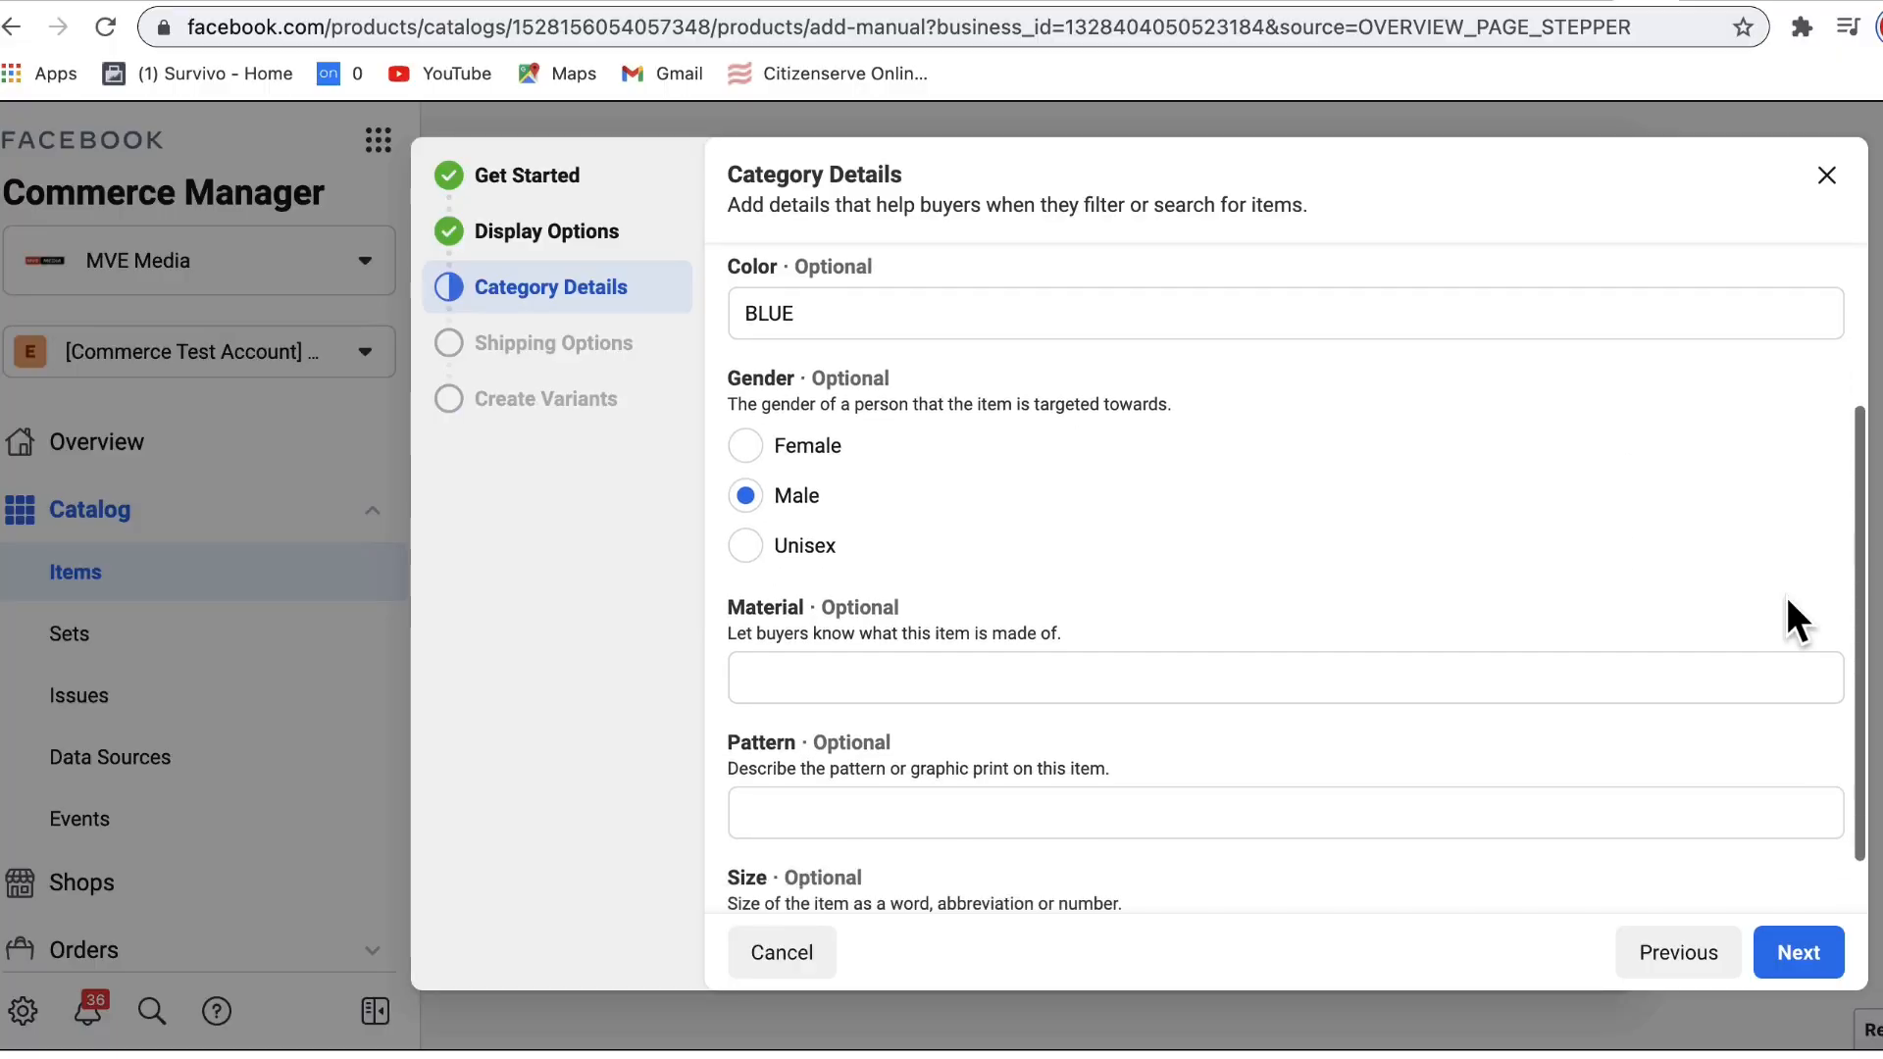
scroll(1245, 593, down, 2)
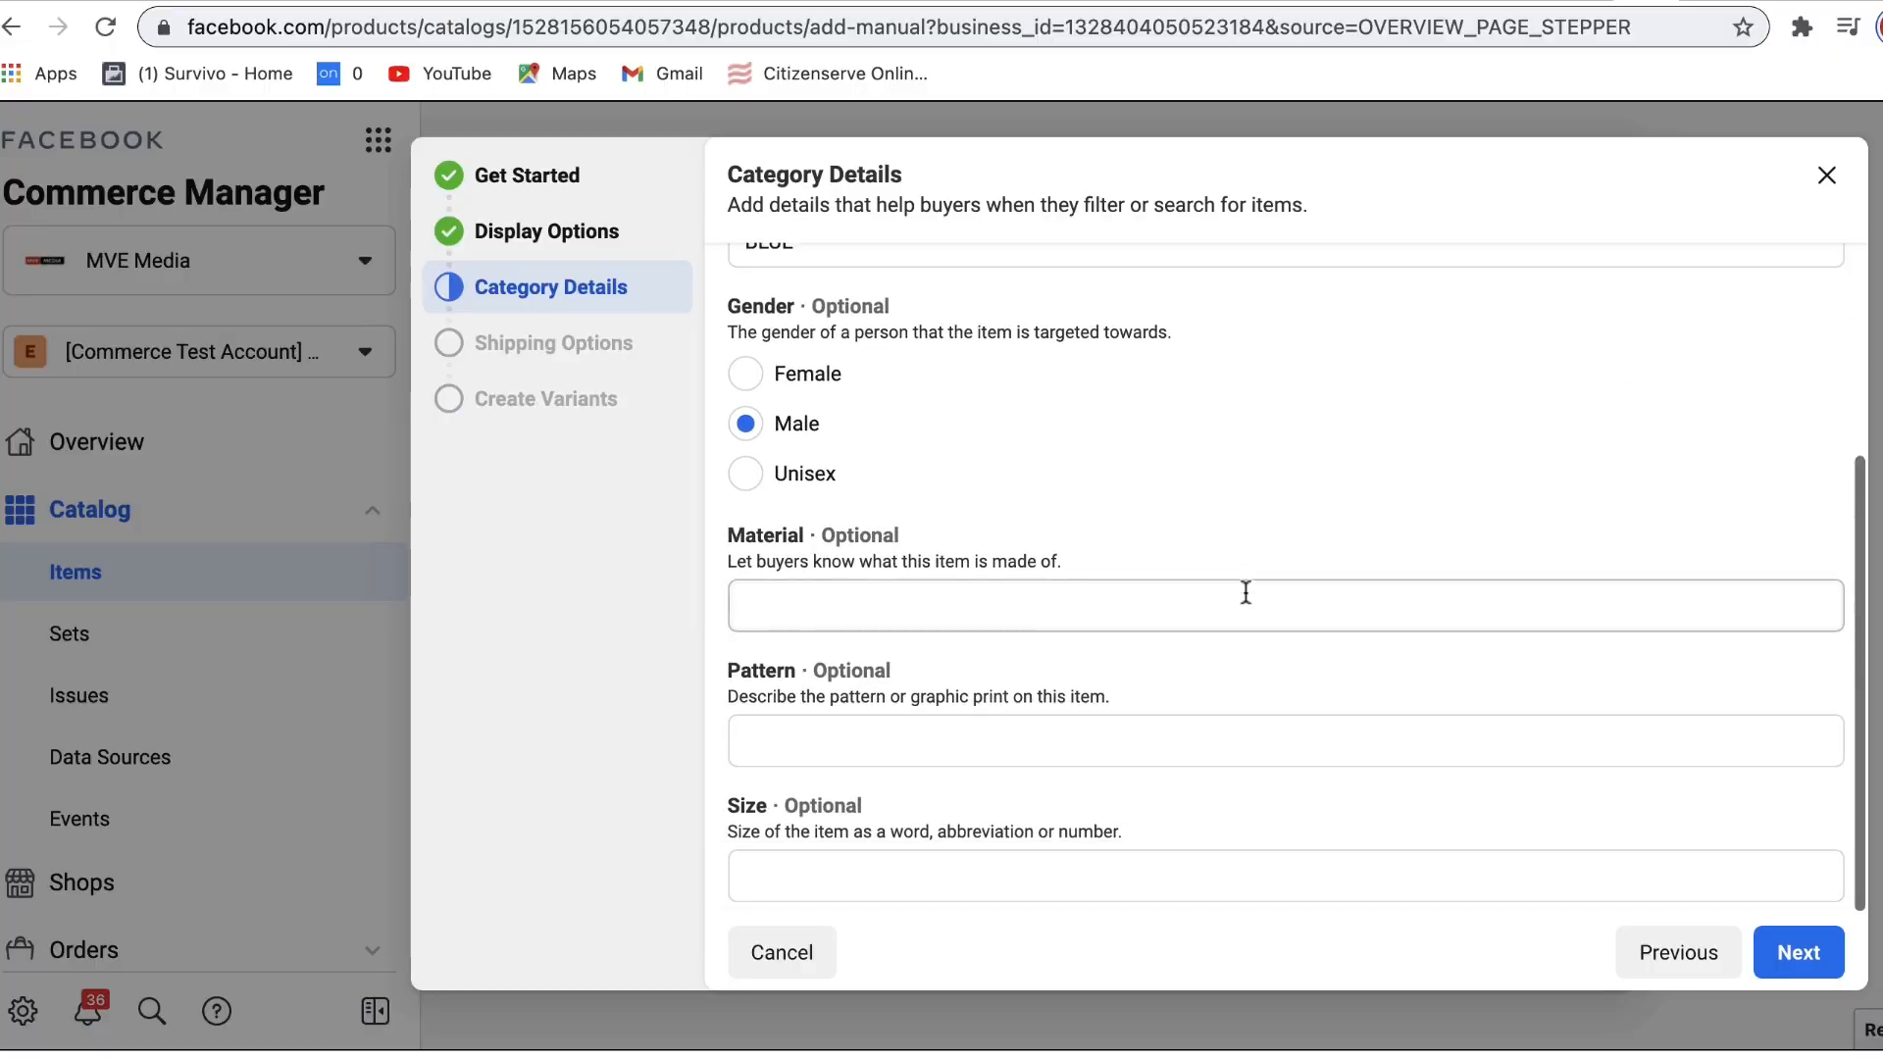
click(849, 600)
drag(734, 538, 834, 540)
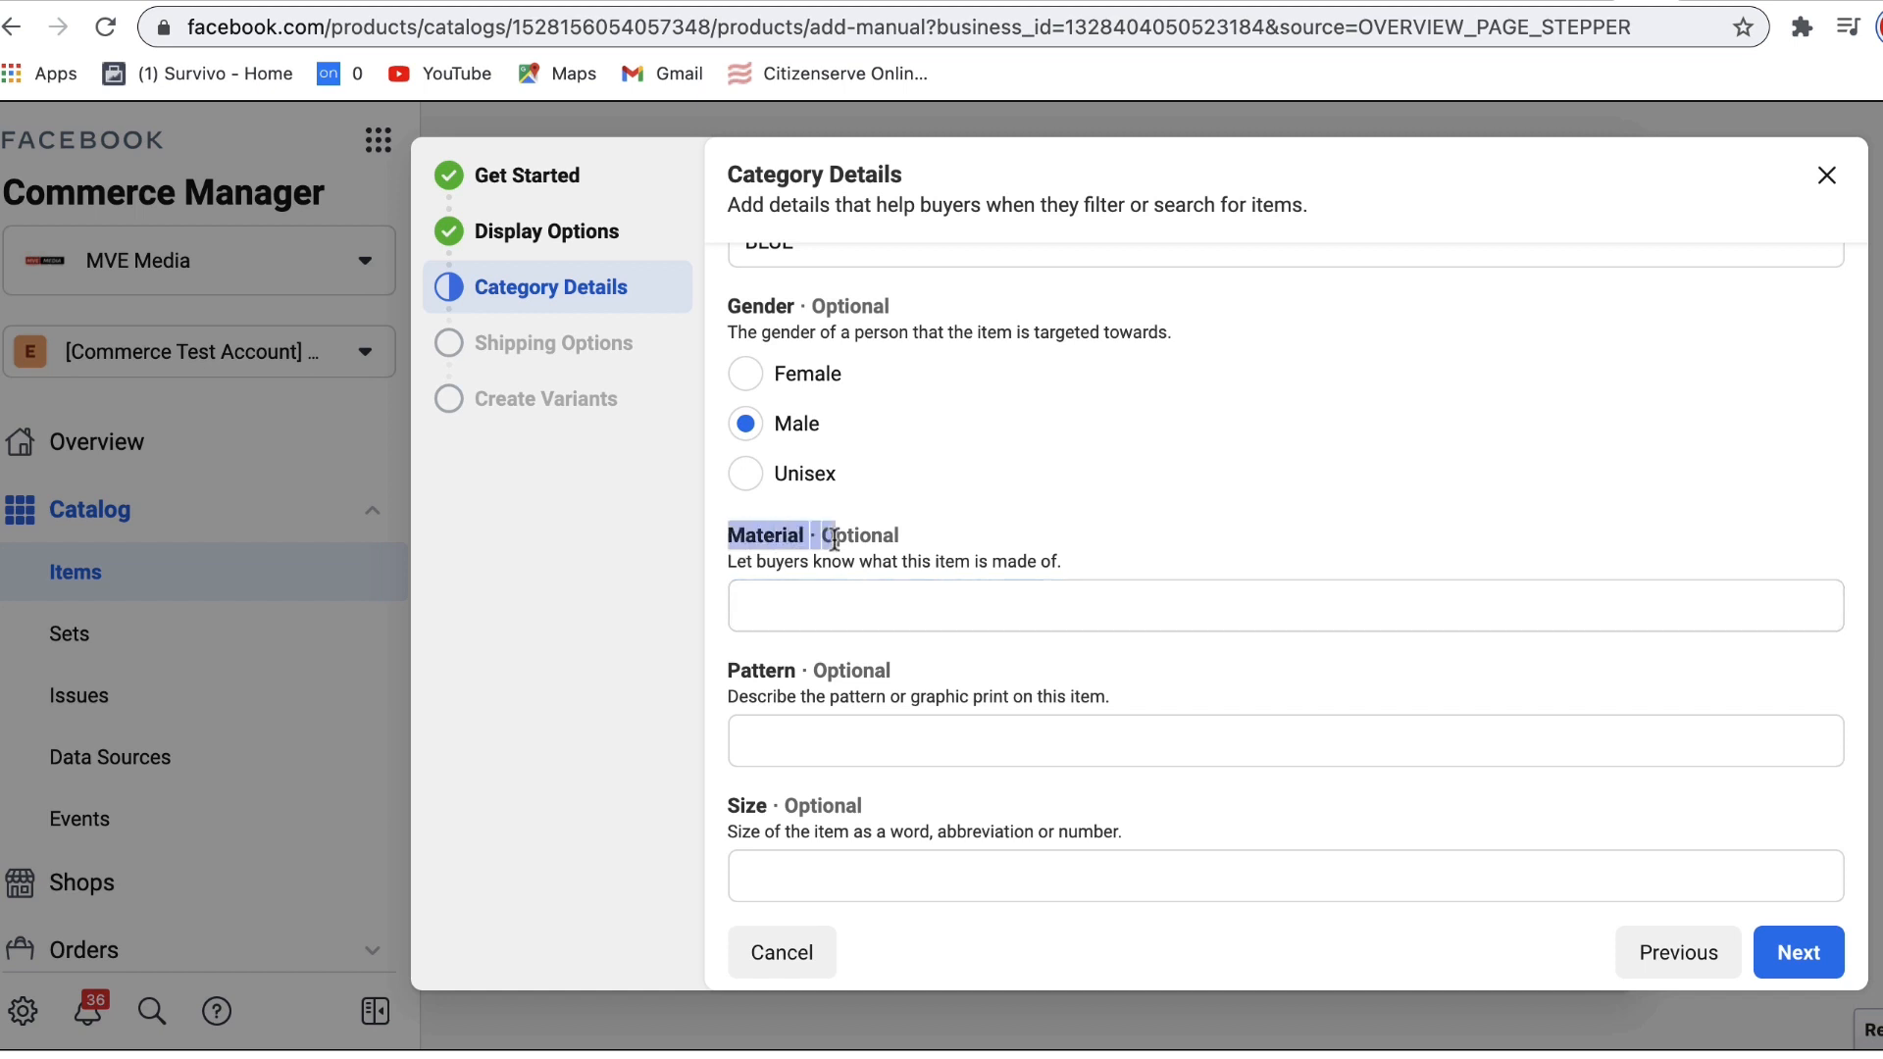
click(808, 600)
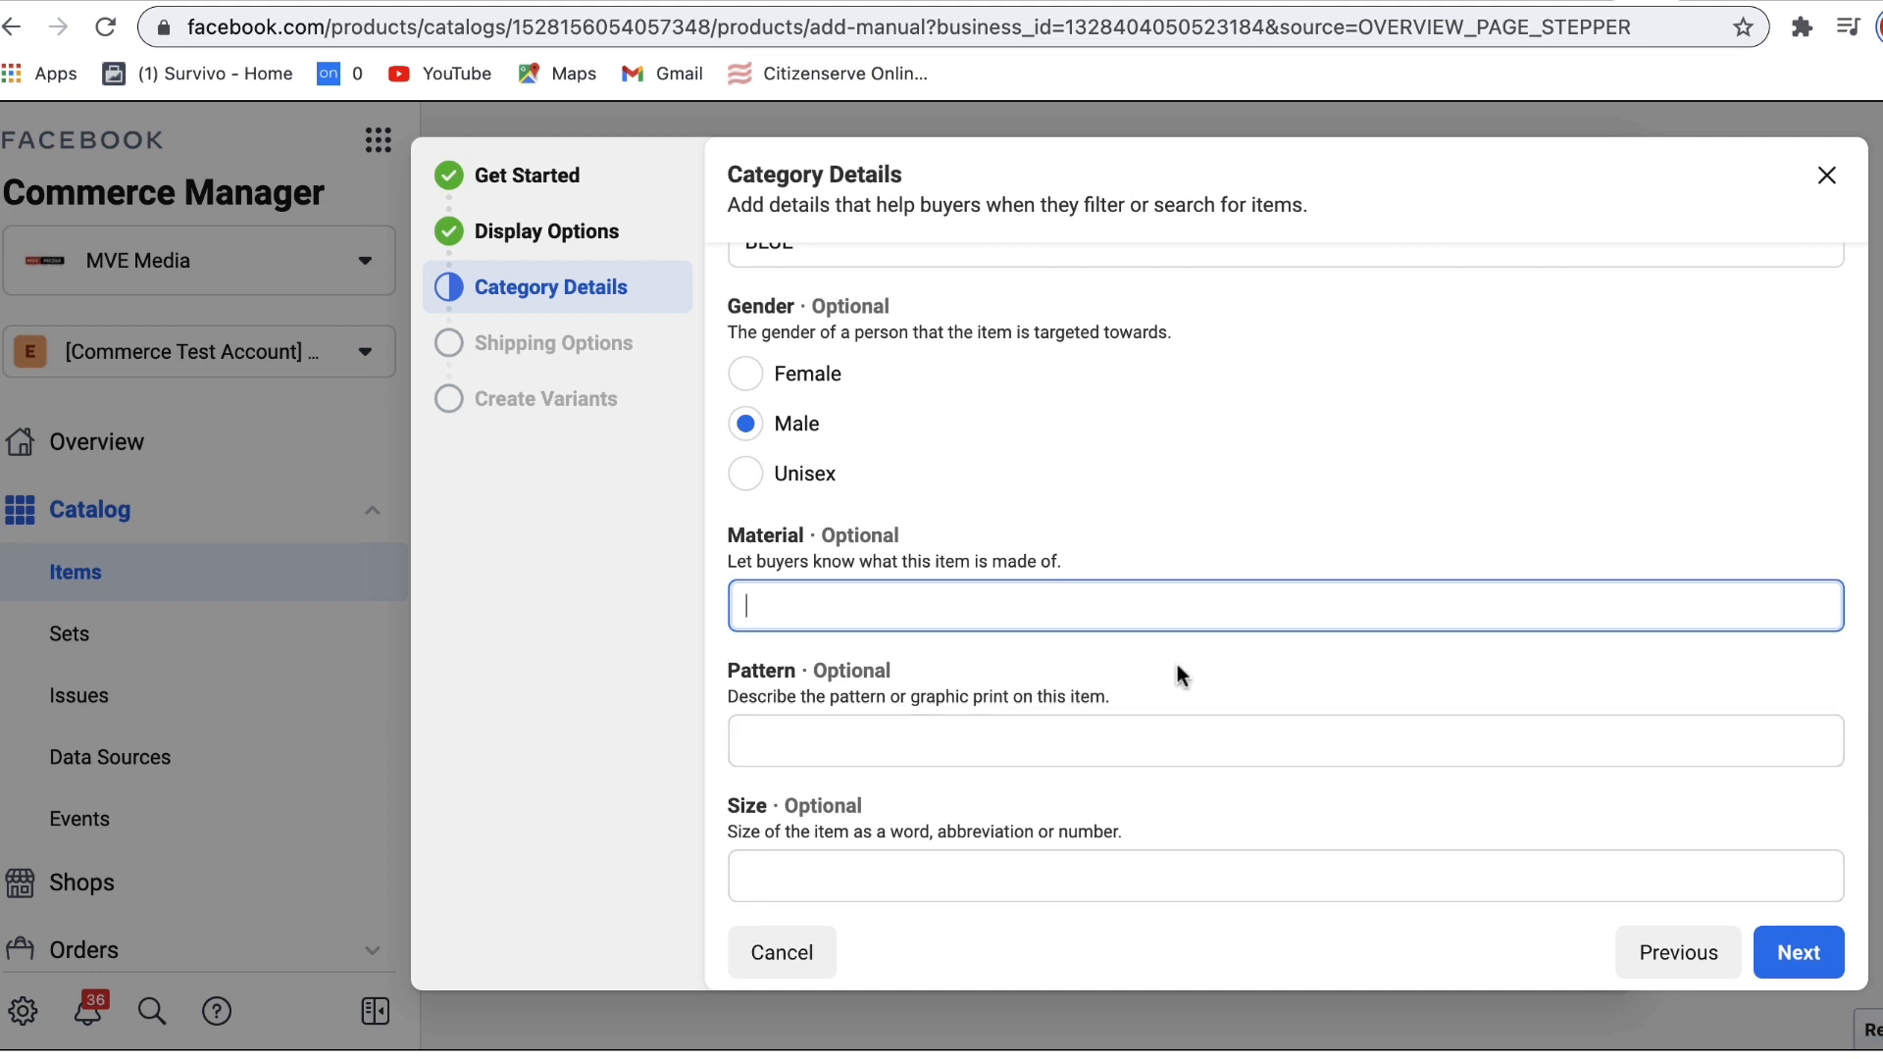
drag(817, 537, 1026, 540)
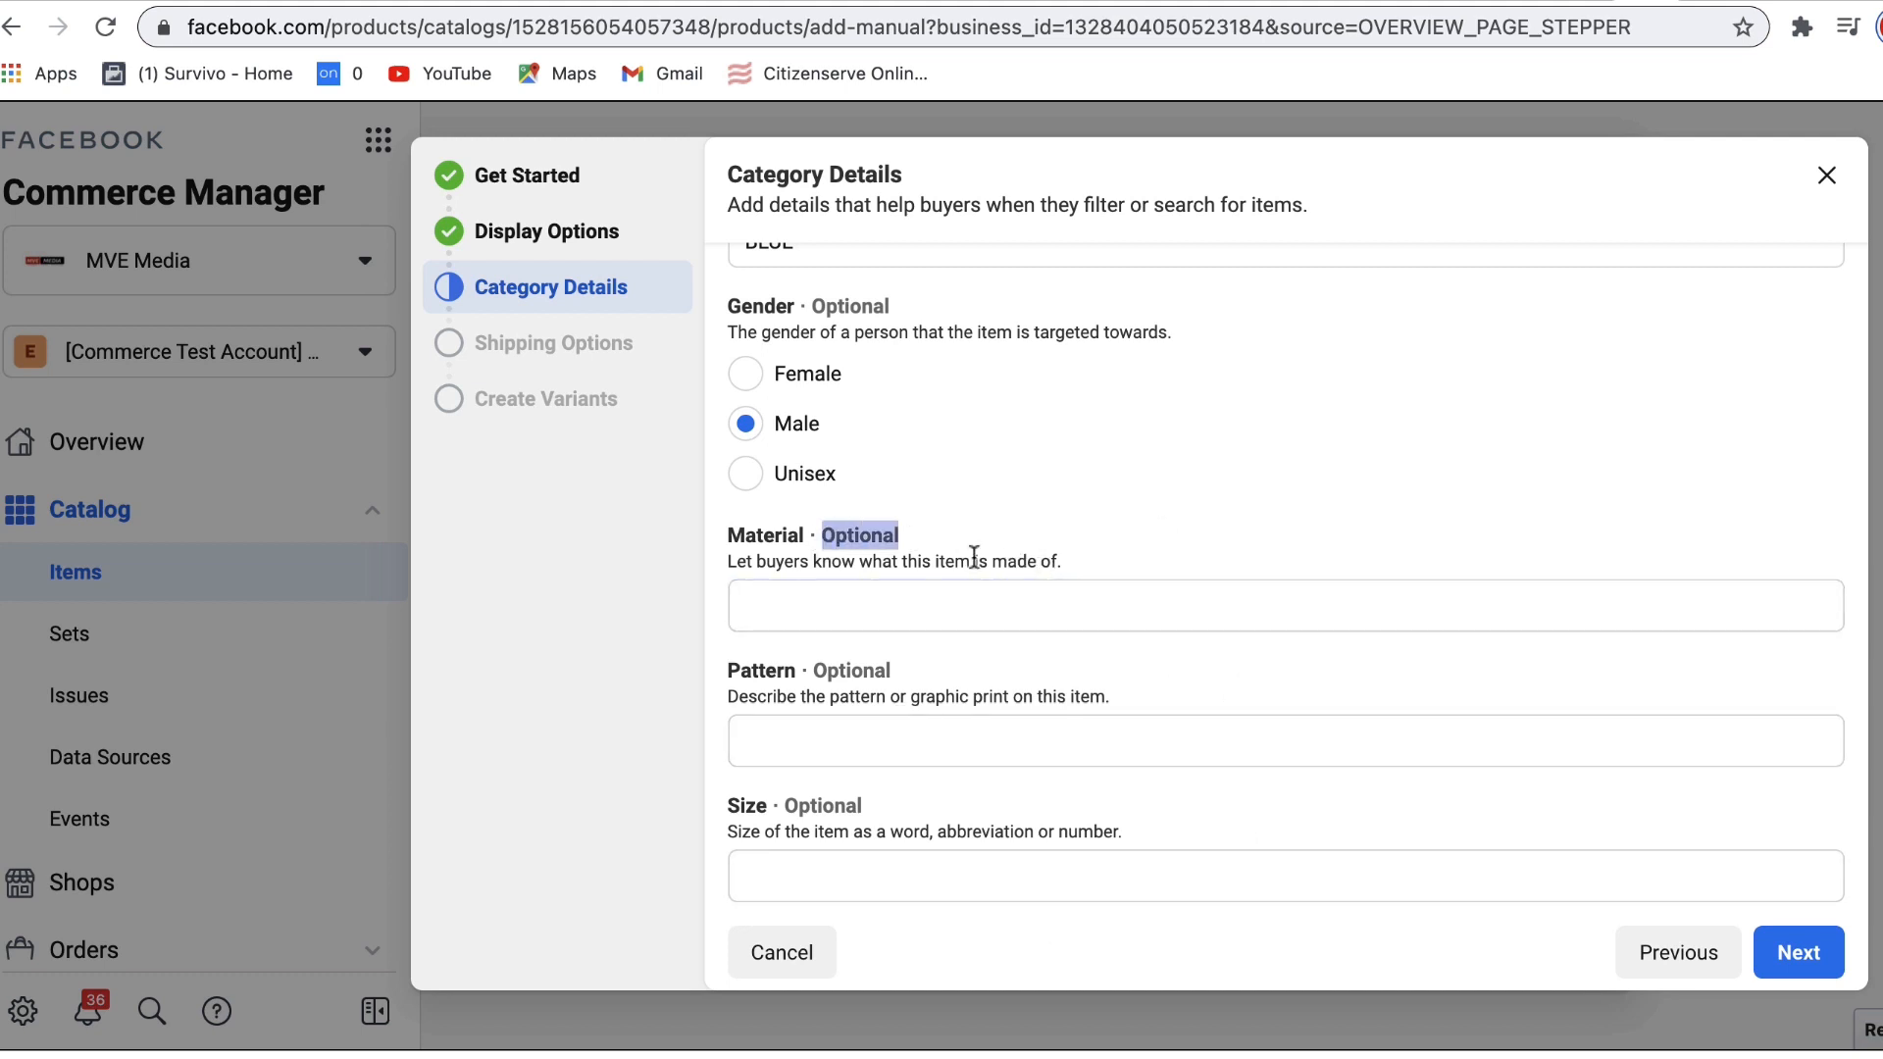
drag(817, 670, 917, 675)
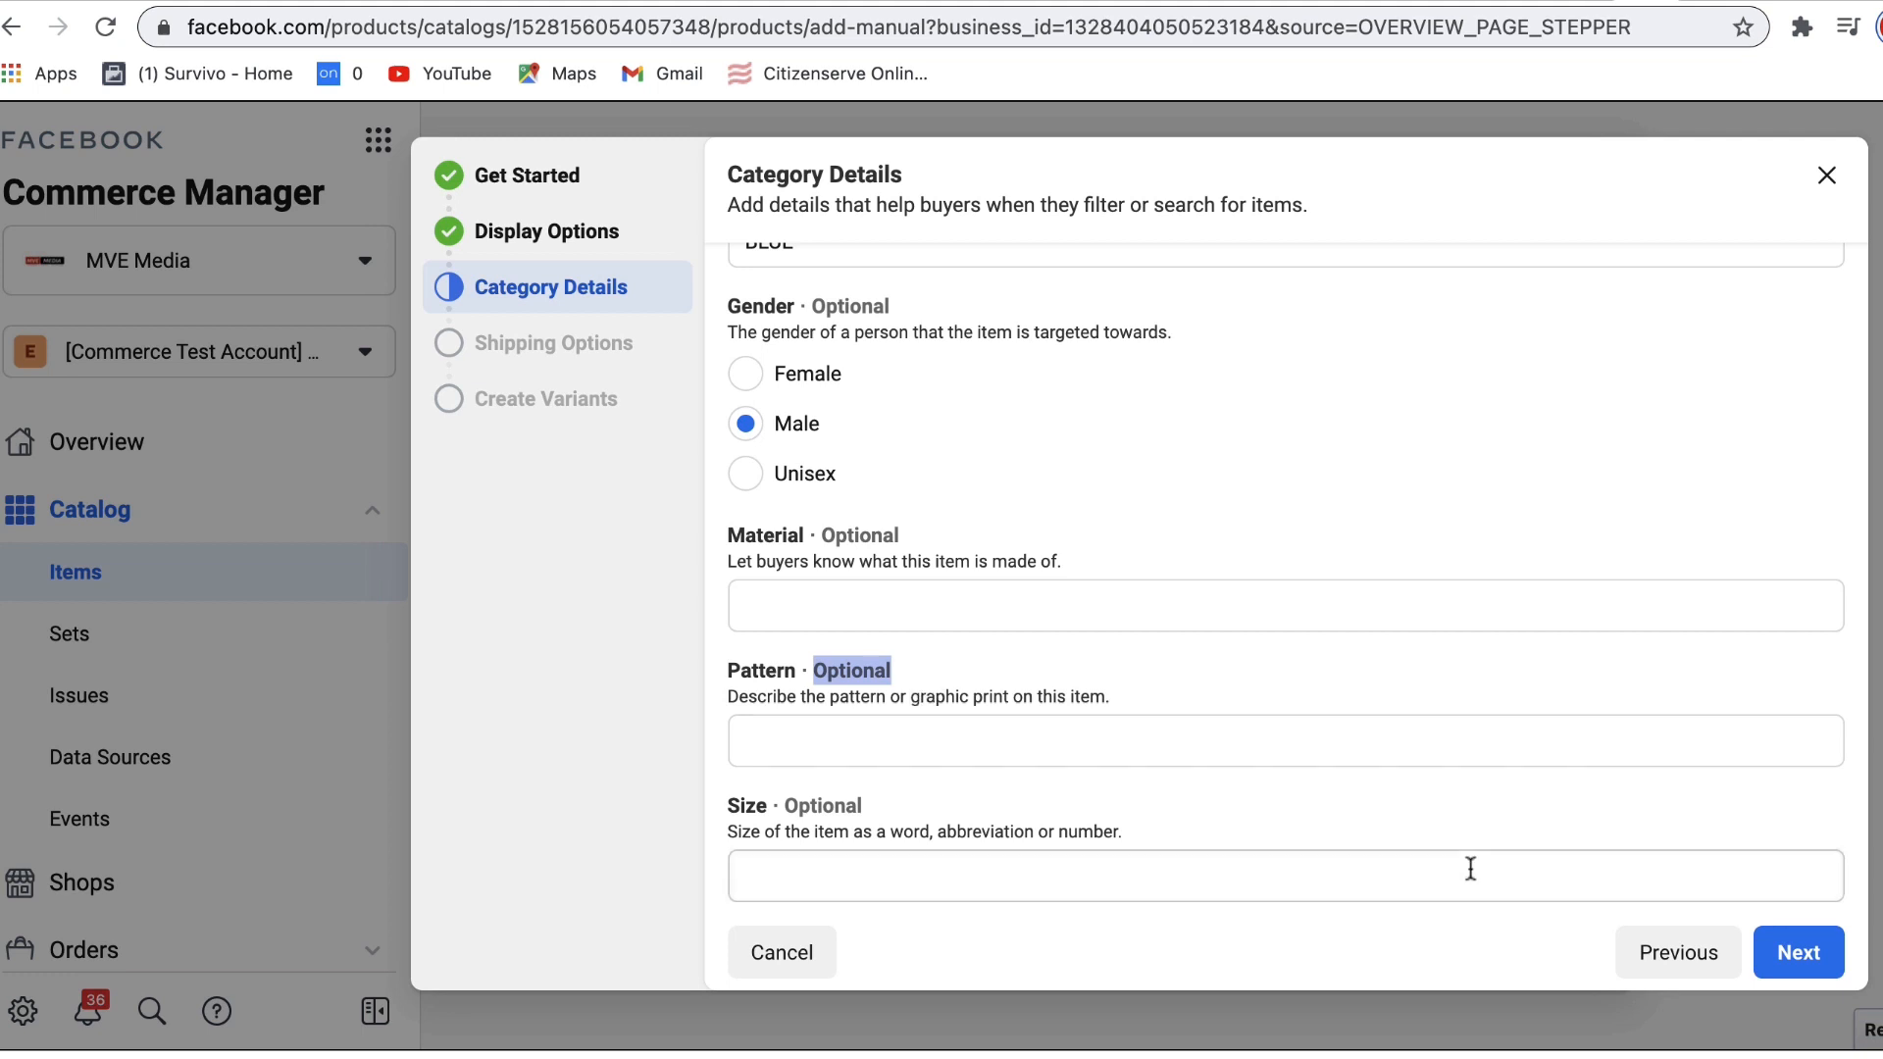
click(1799, 953)
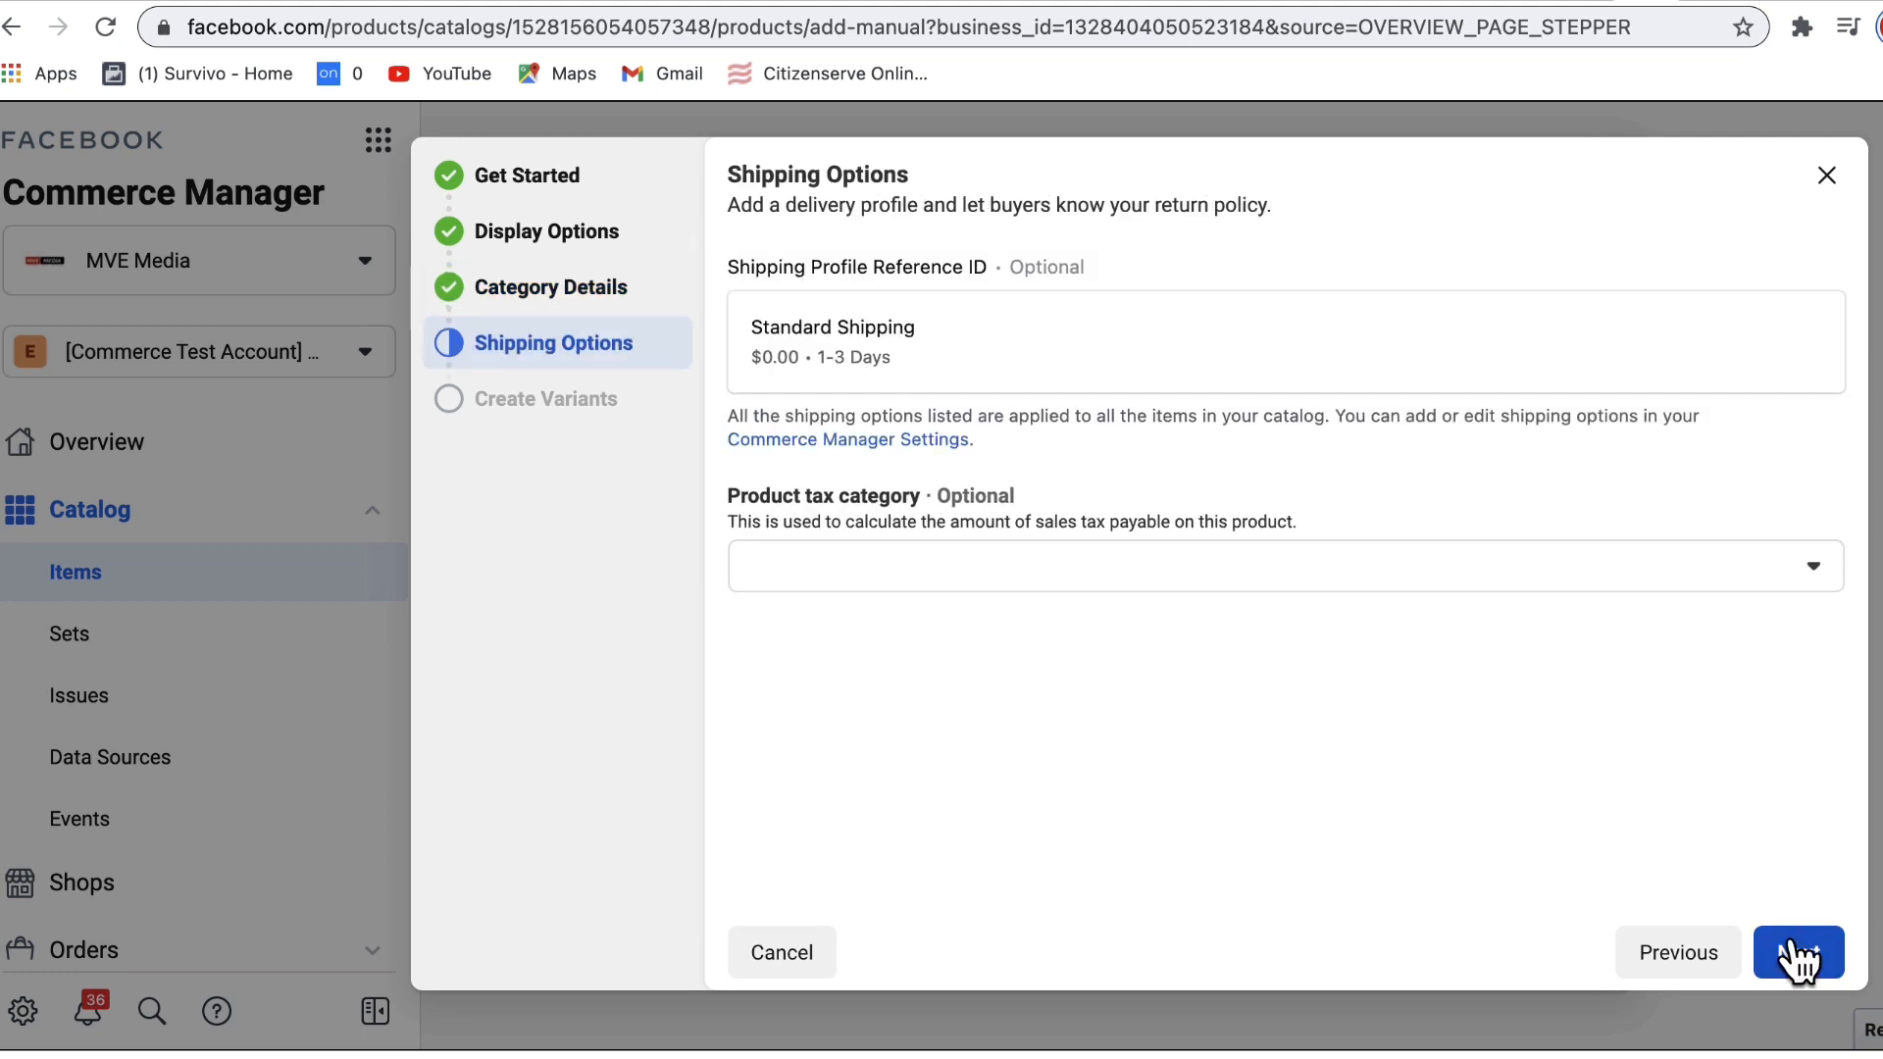
Step: Search the tax categories for CLOTH and choose FB_APRL_CLOTHING
click(1814, 579)
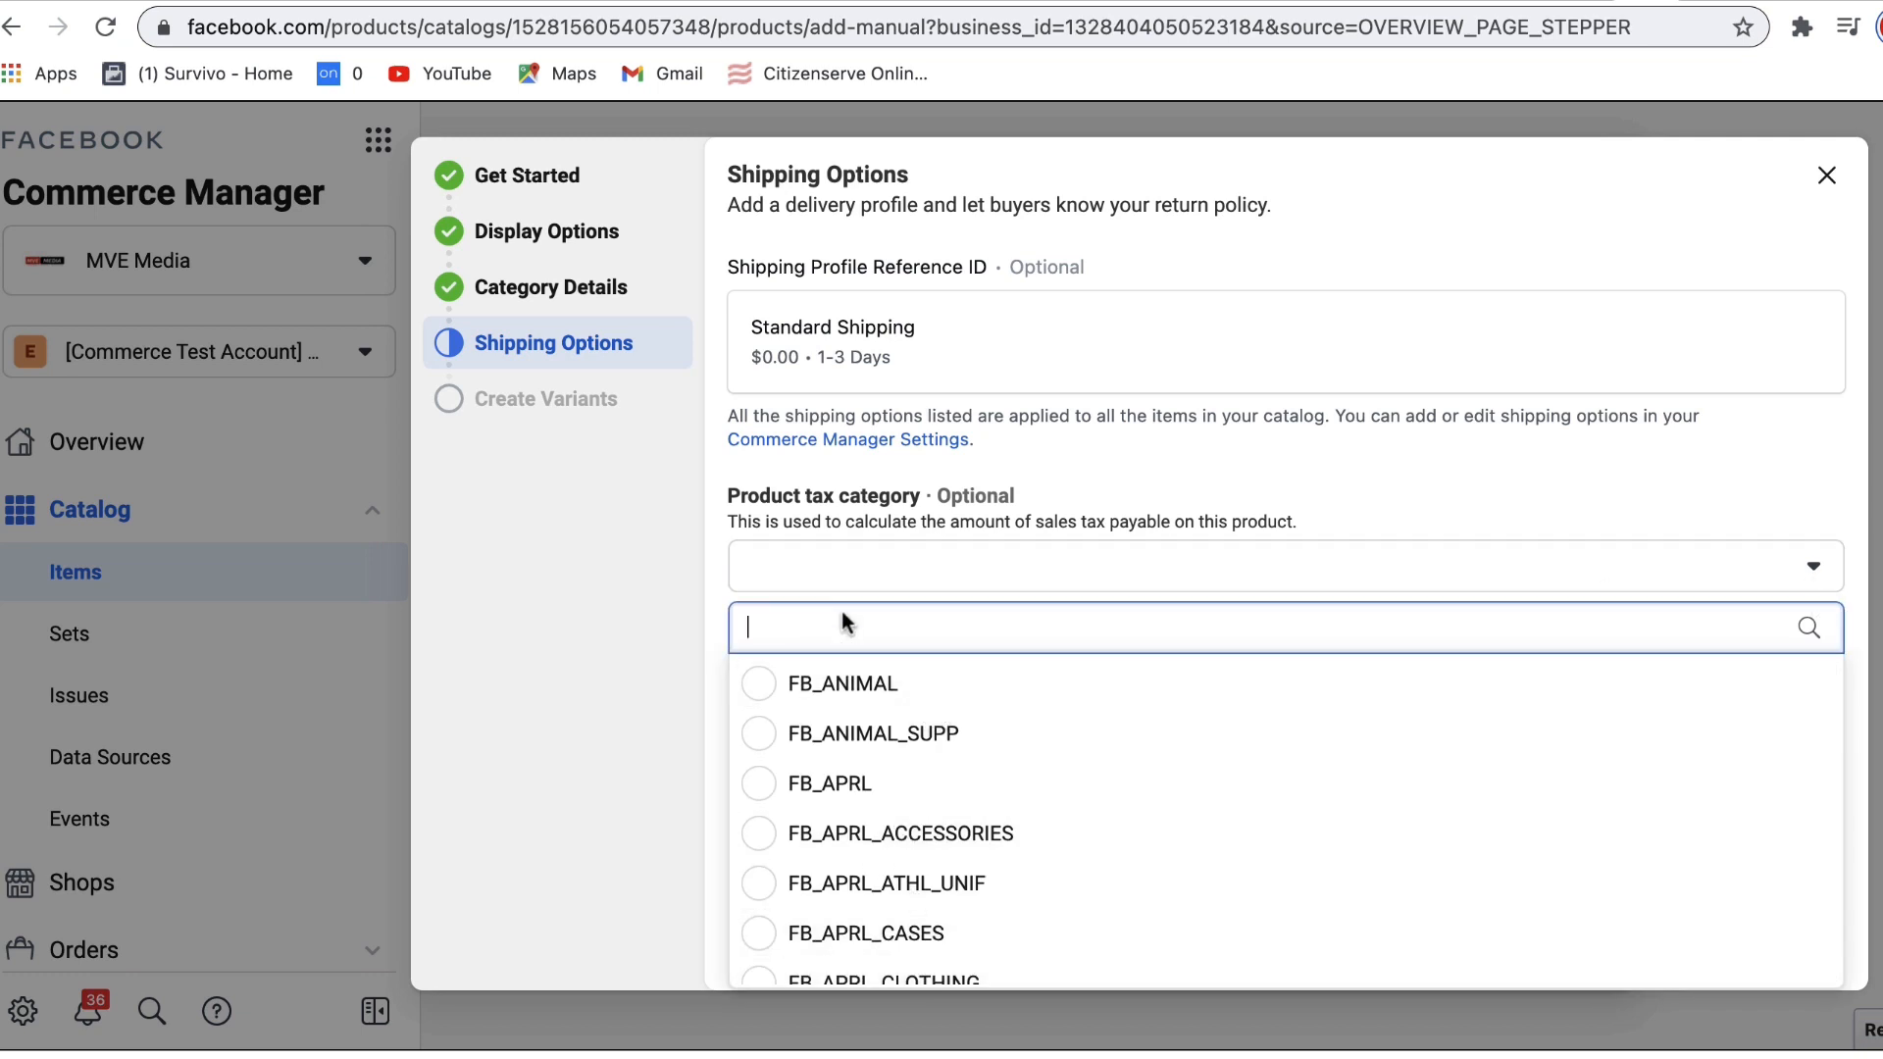
text(MASS)
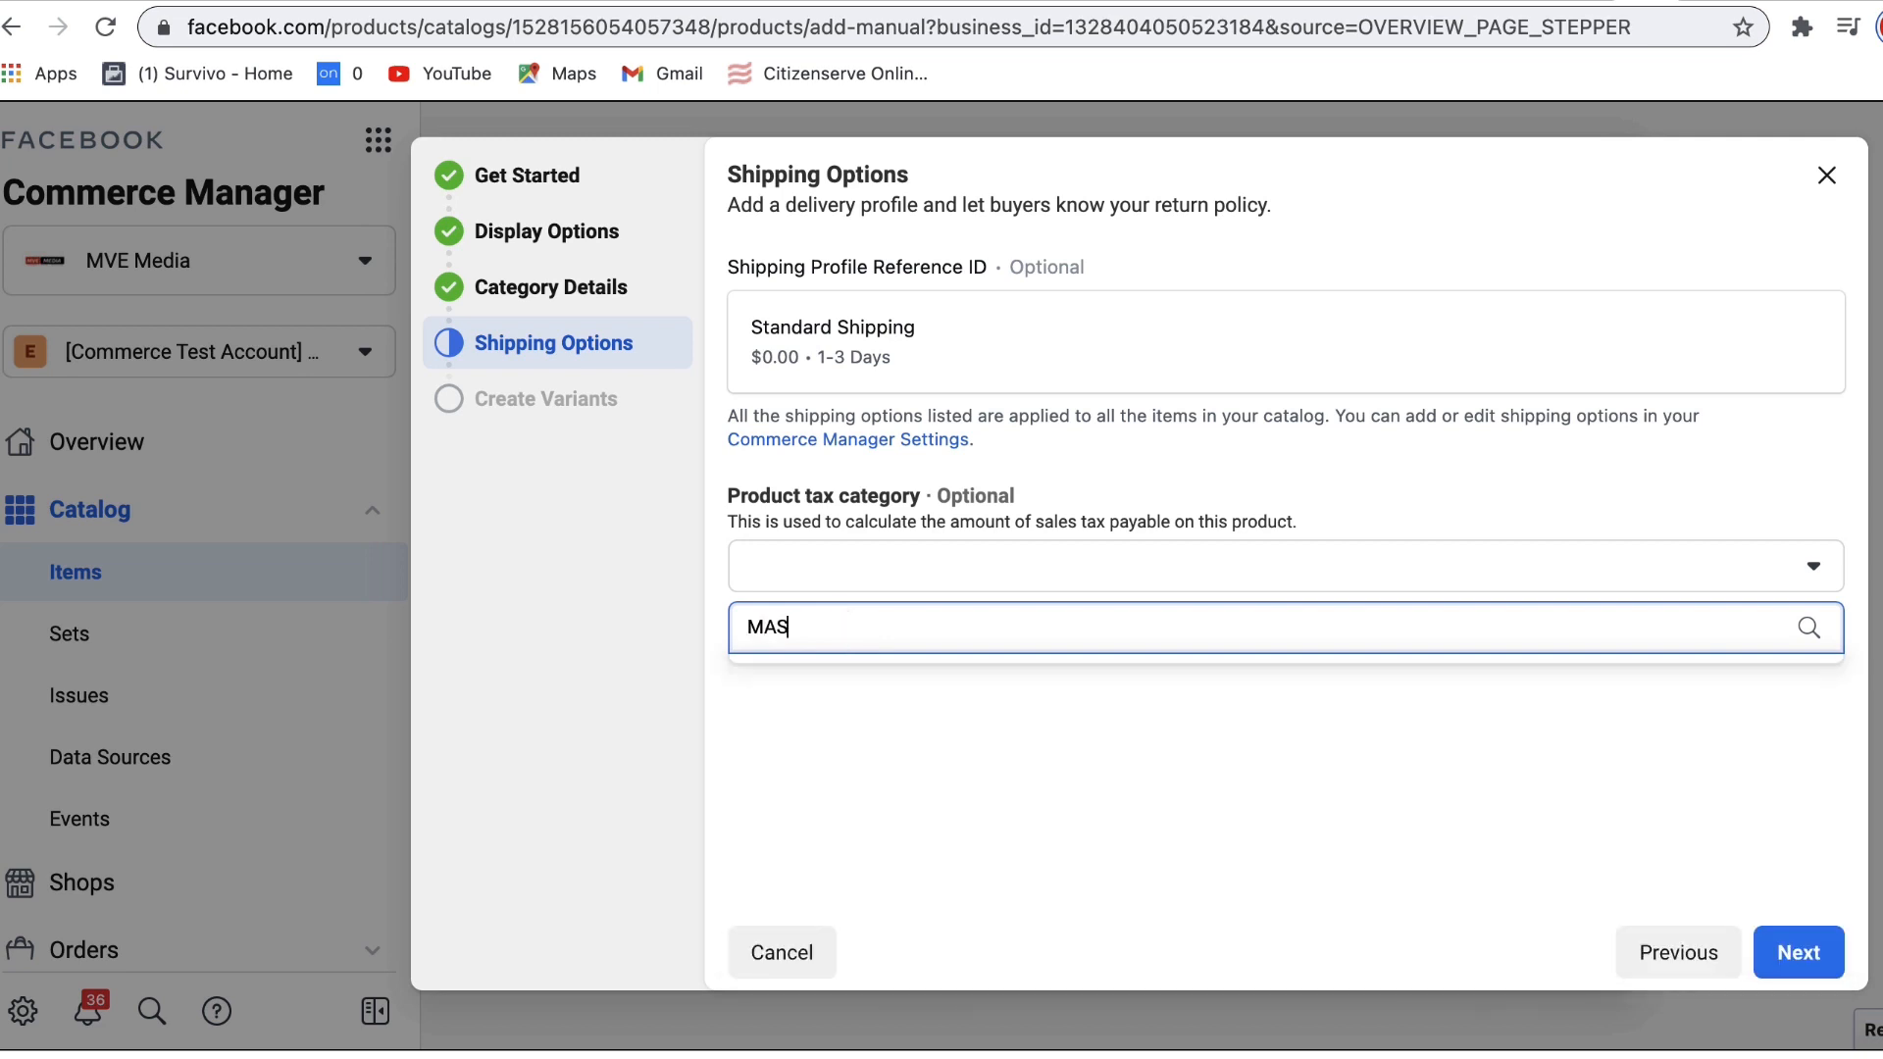
key(BackSpace)
key(BackSpace)
key(BackSpace)
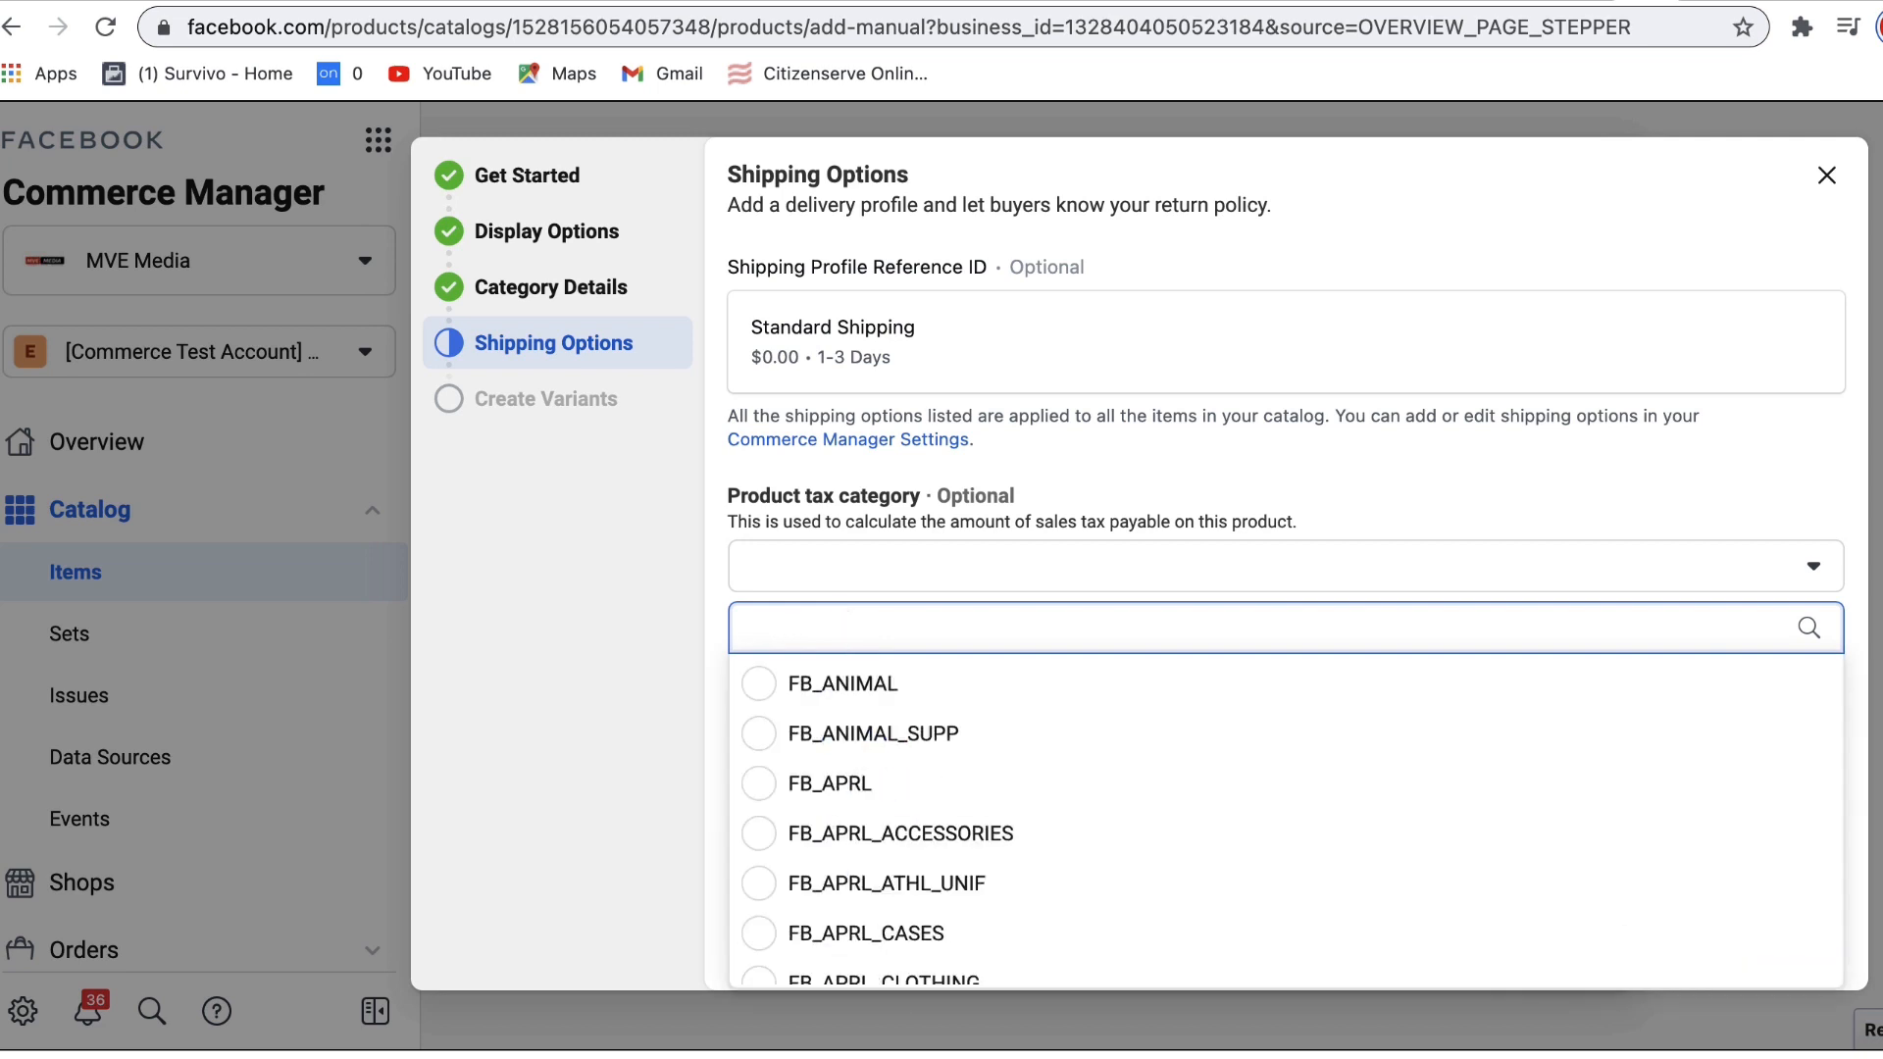
text(CLOTH)
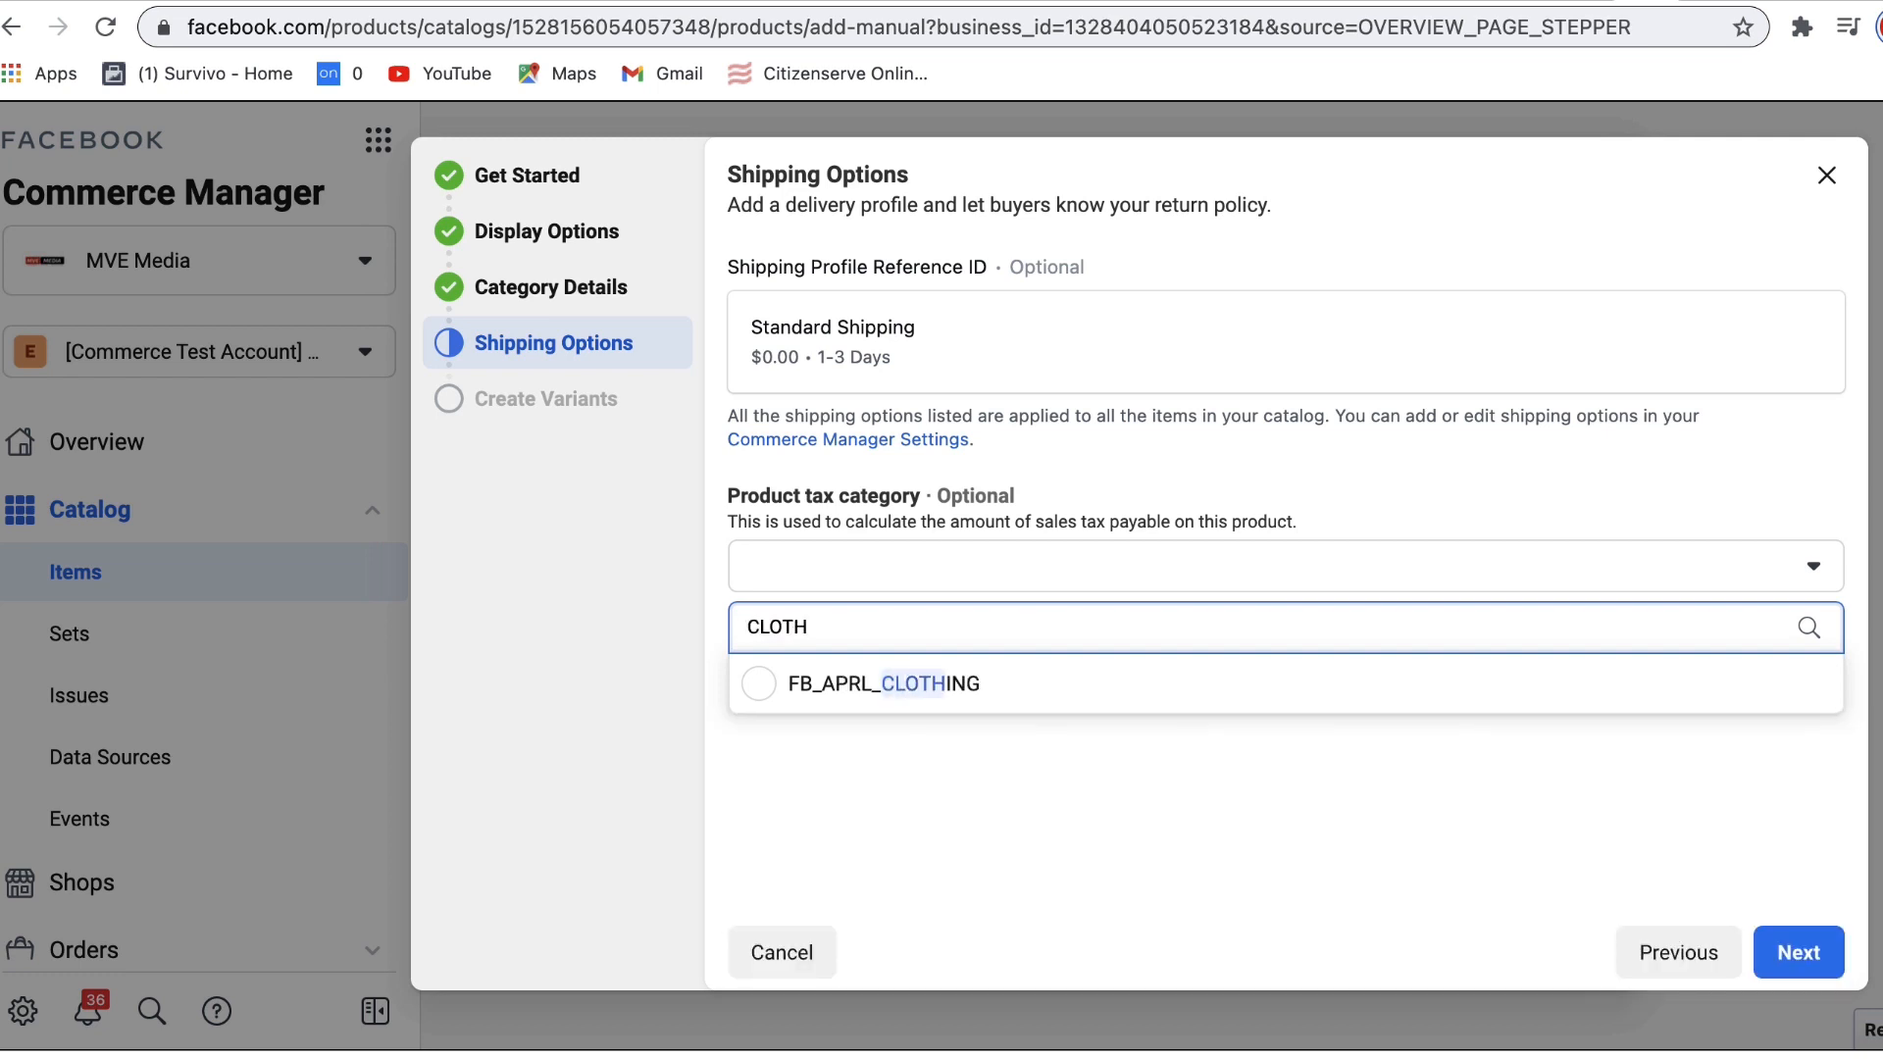
click(869, 691)
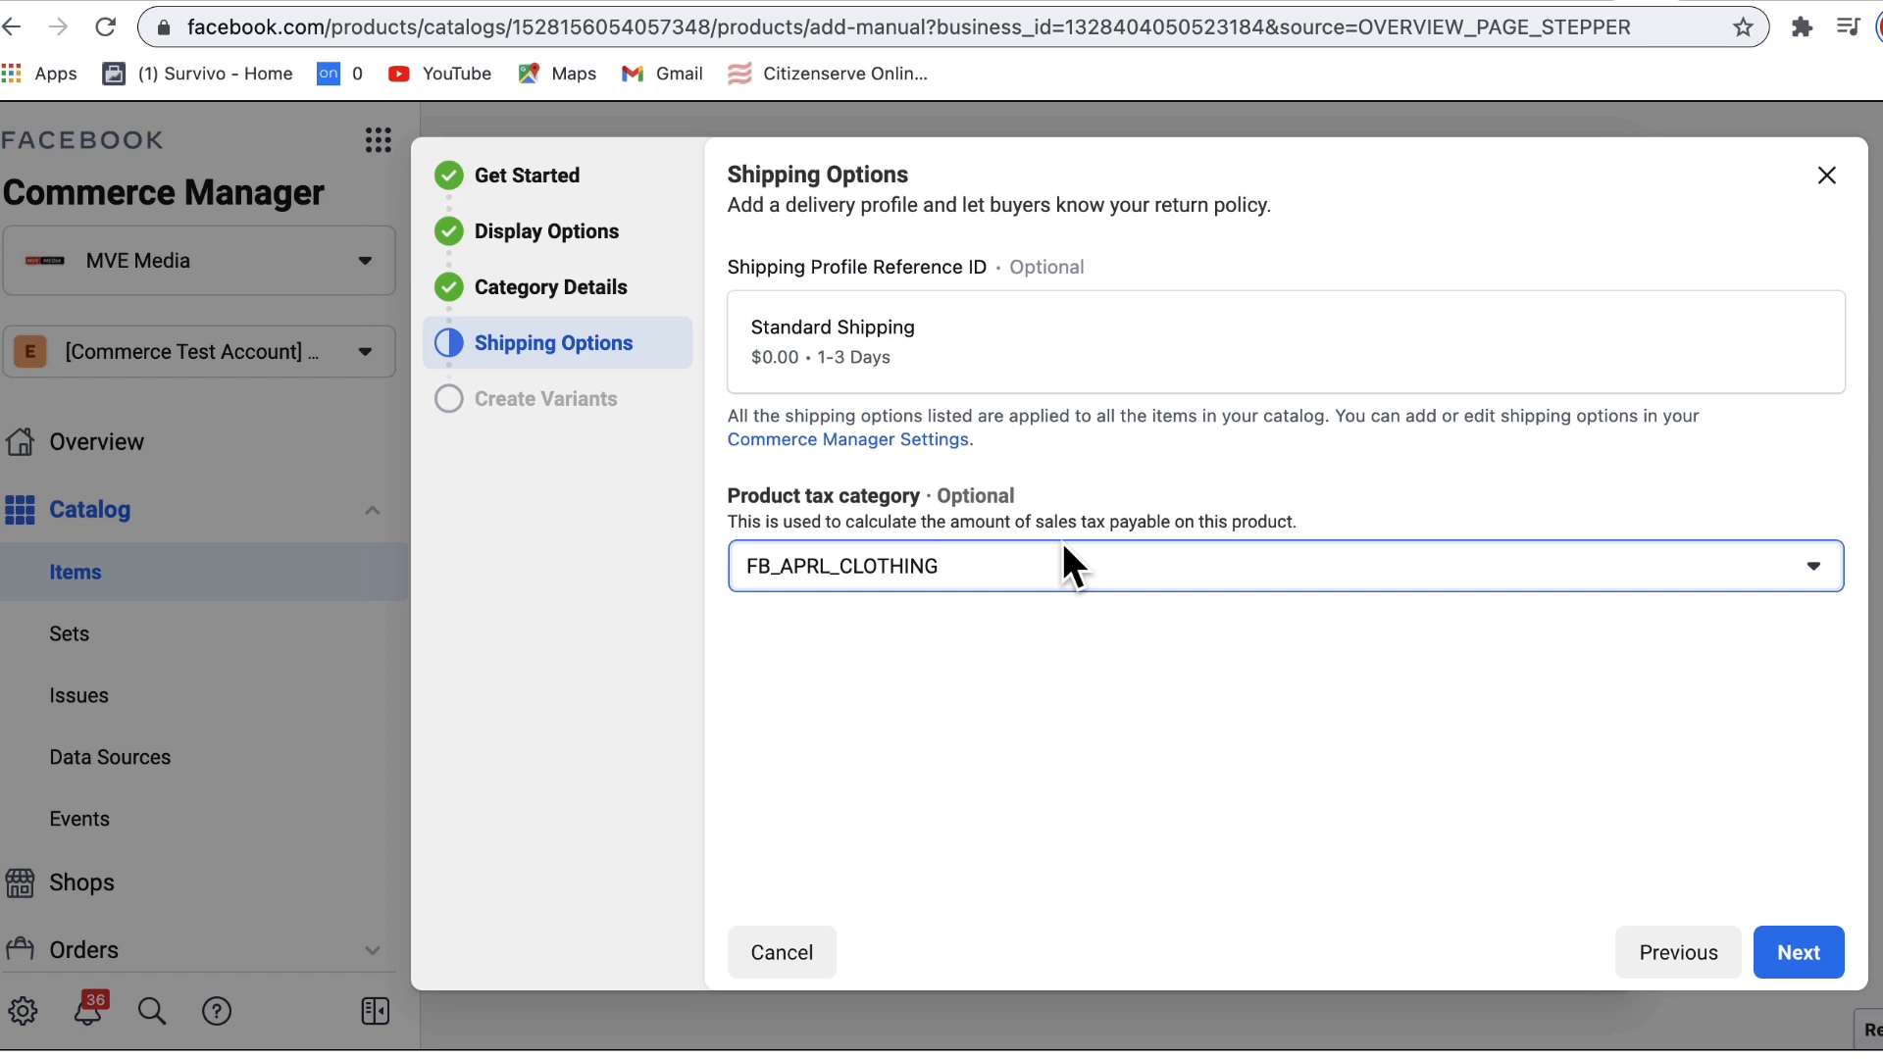
Step: Advance to Create Variants and finish with variants skipped, triggering the uppercase-description error
click(1804, 956)
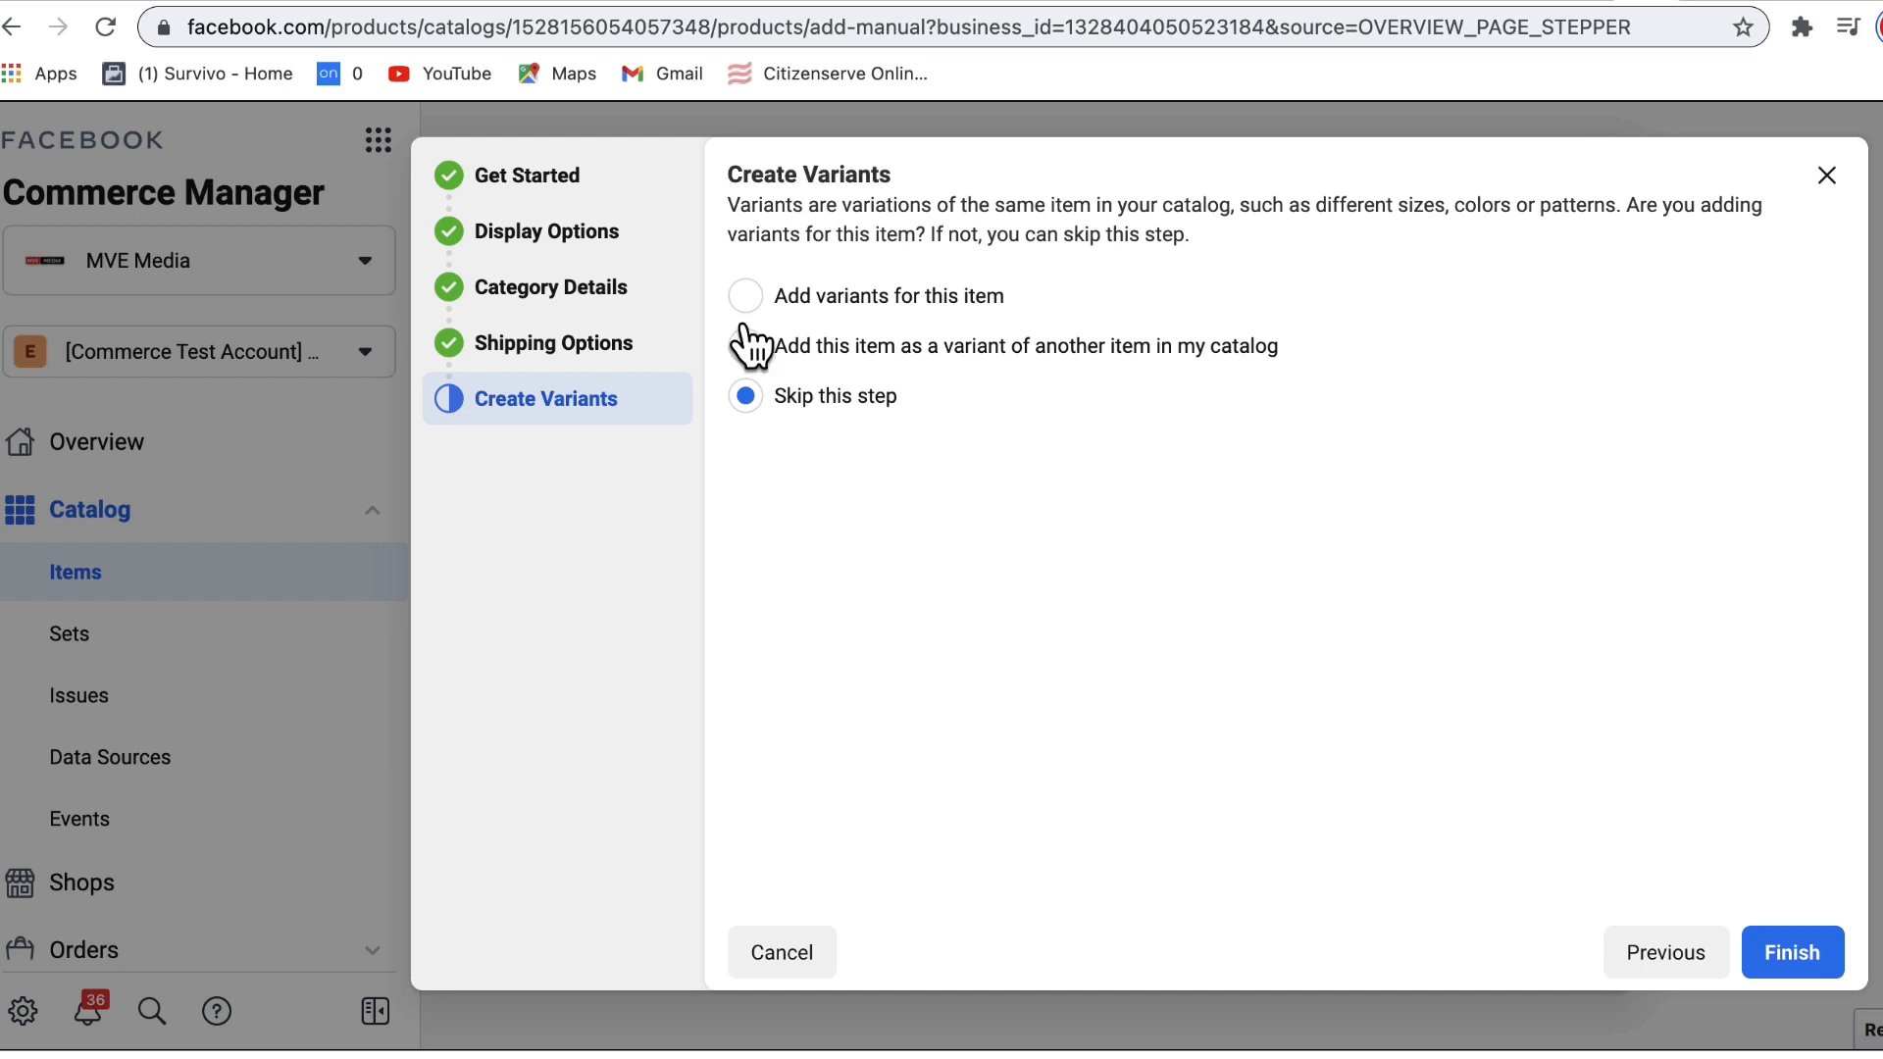
click(1794, 959)
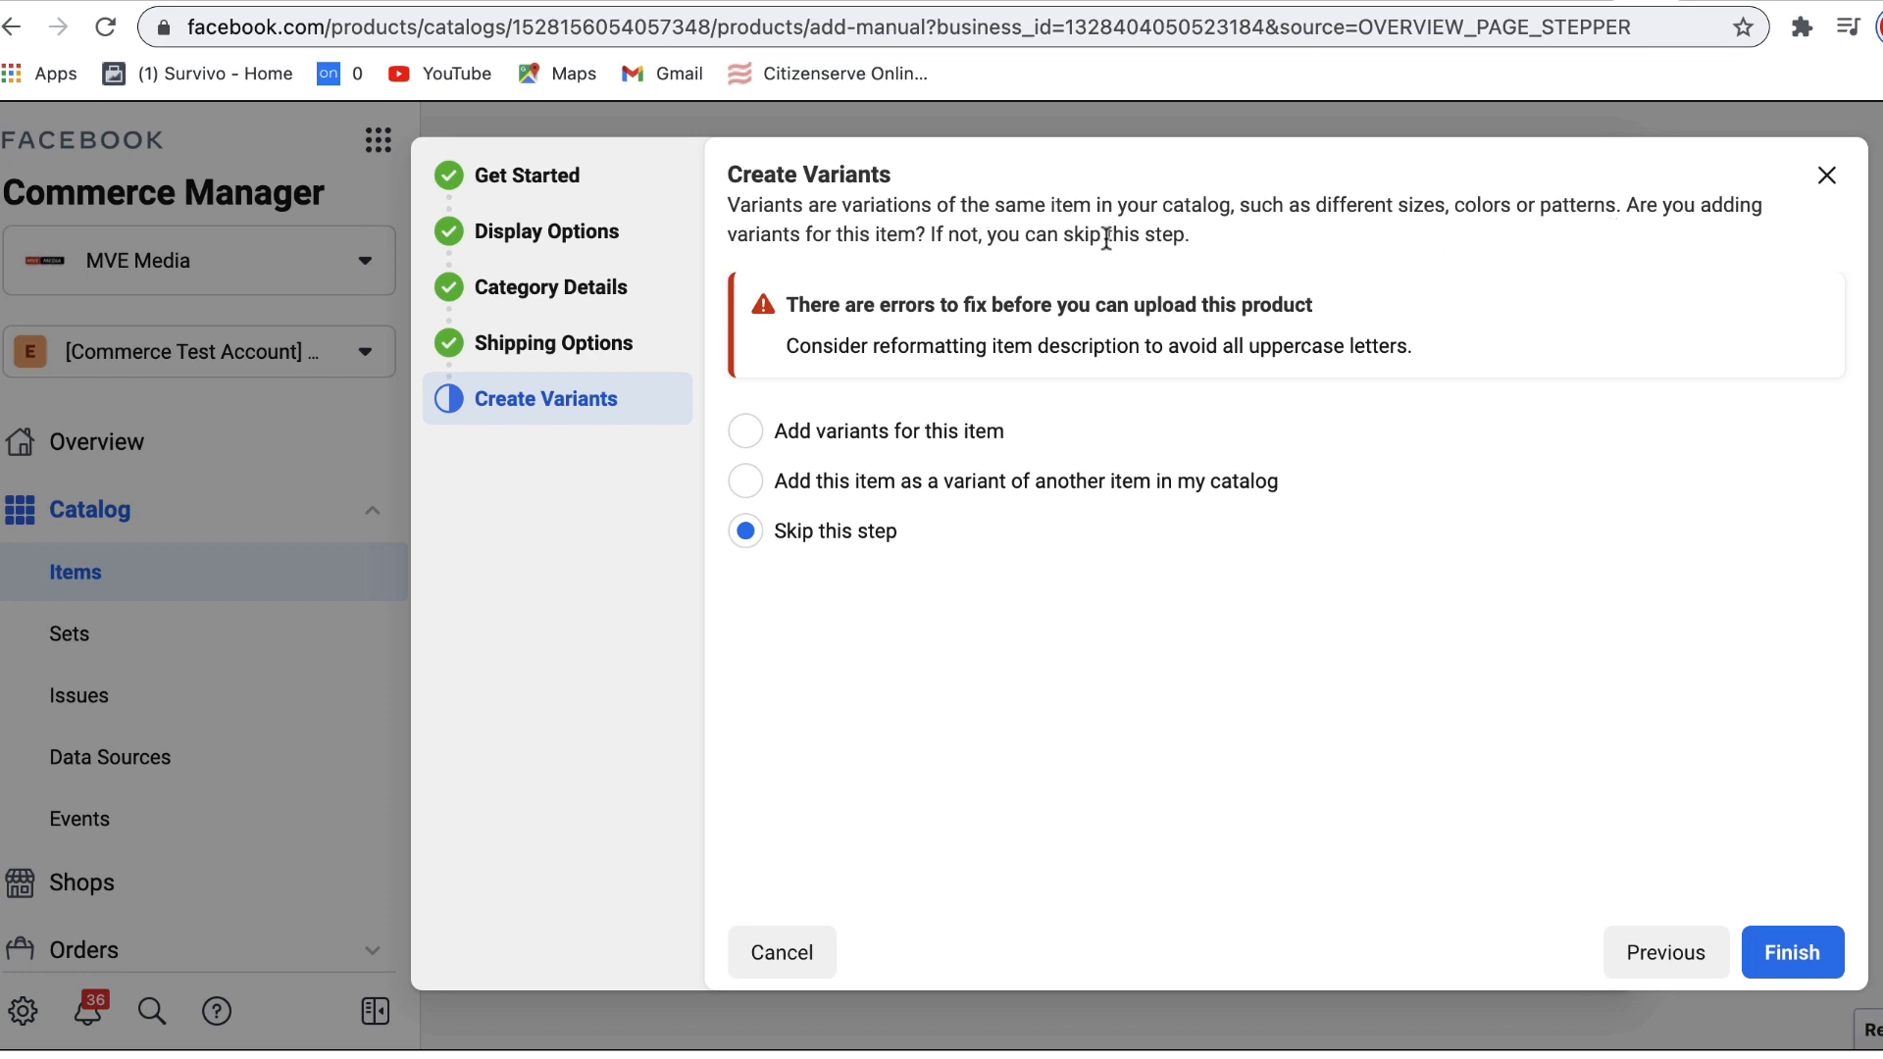
Step: Retry submitting, then add a Color variant type with BLACK as a second colour
click(1805, 947)
click(748, 431)
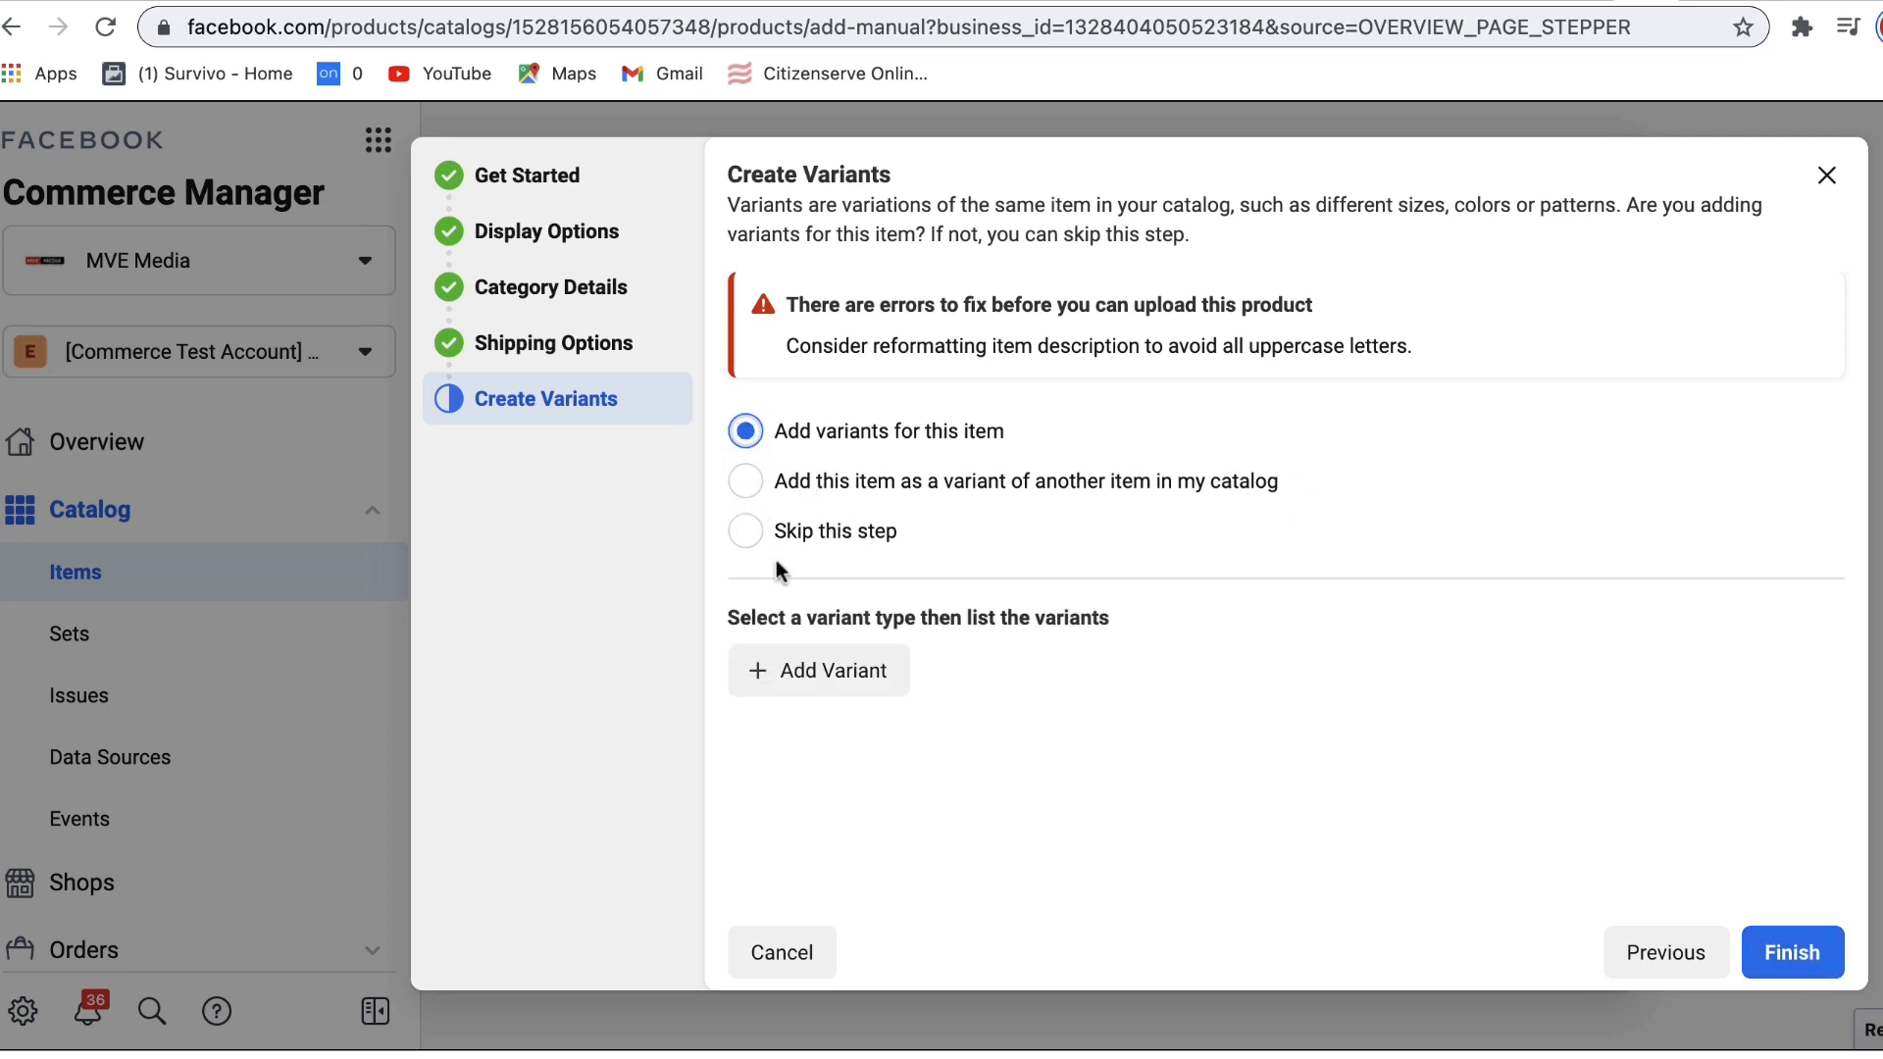
click(827, 675)
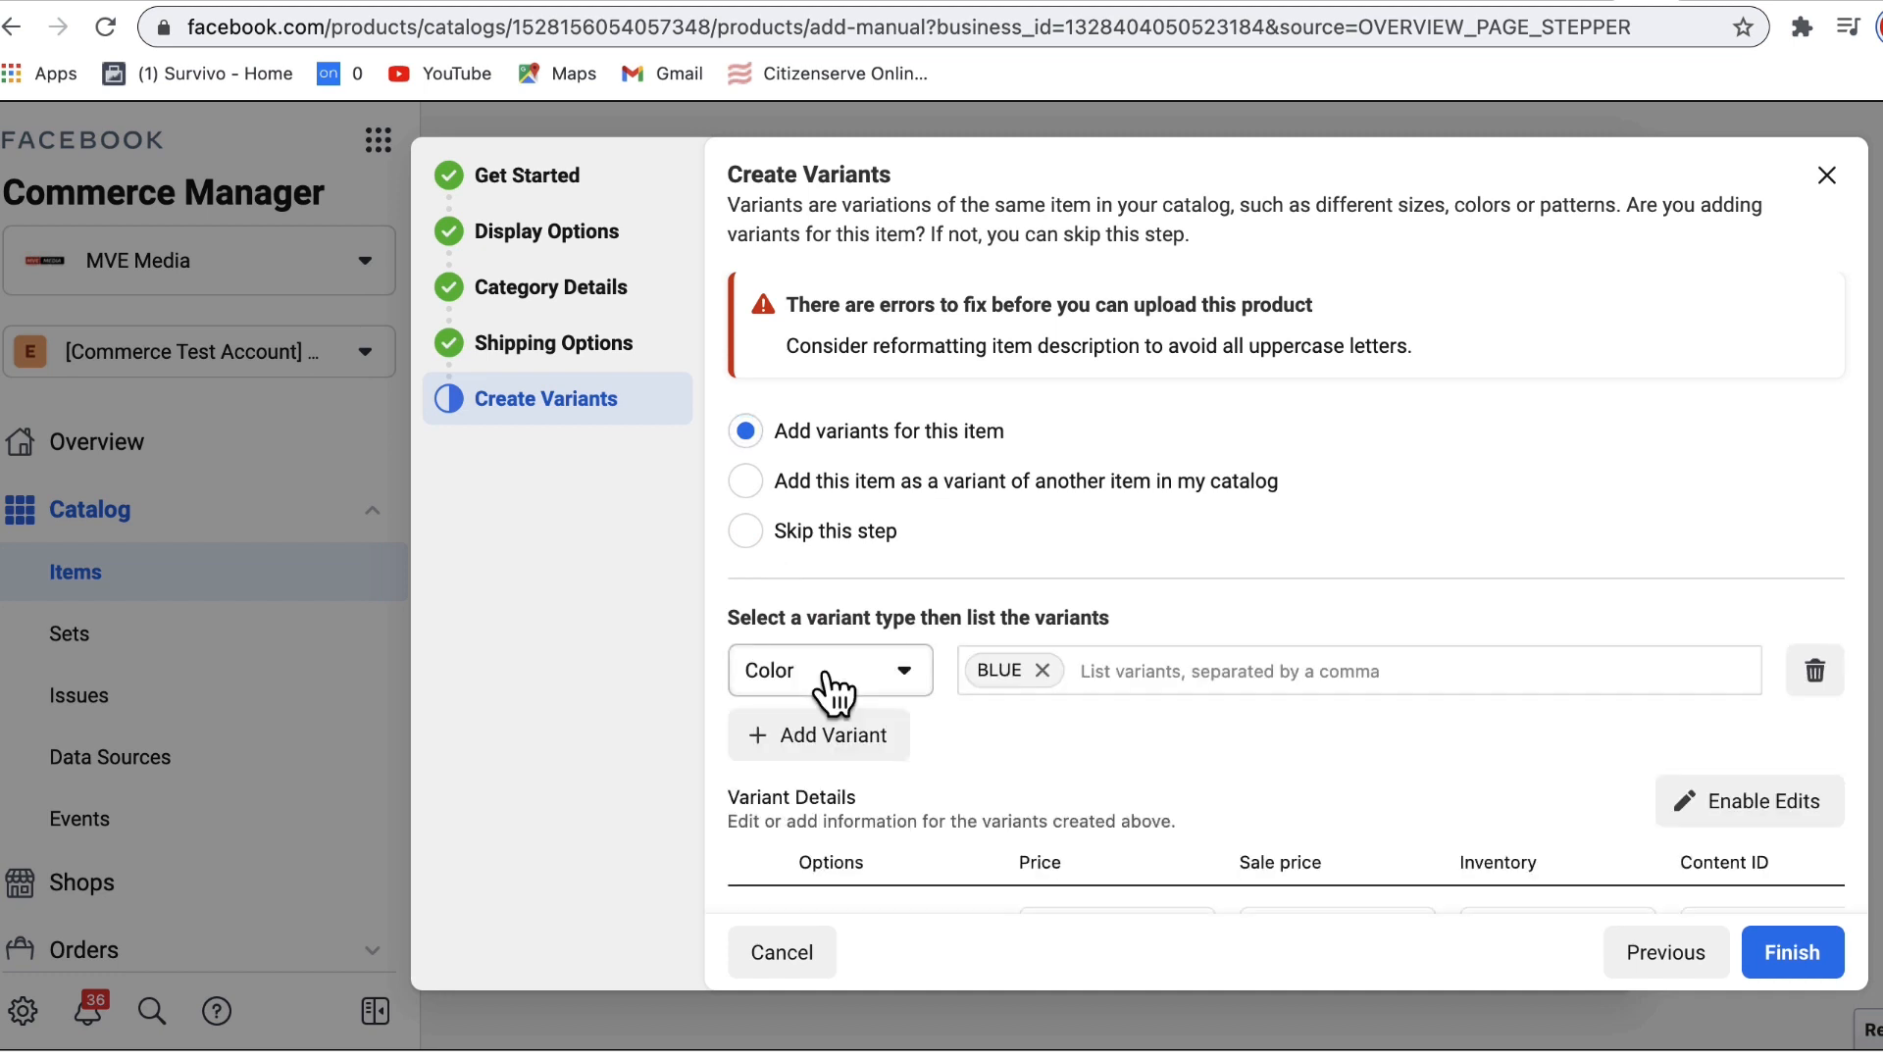
click(901, 676)
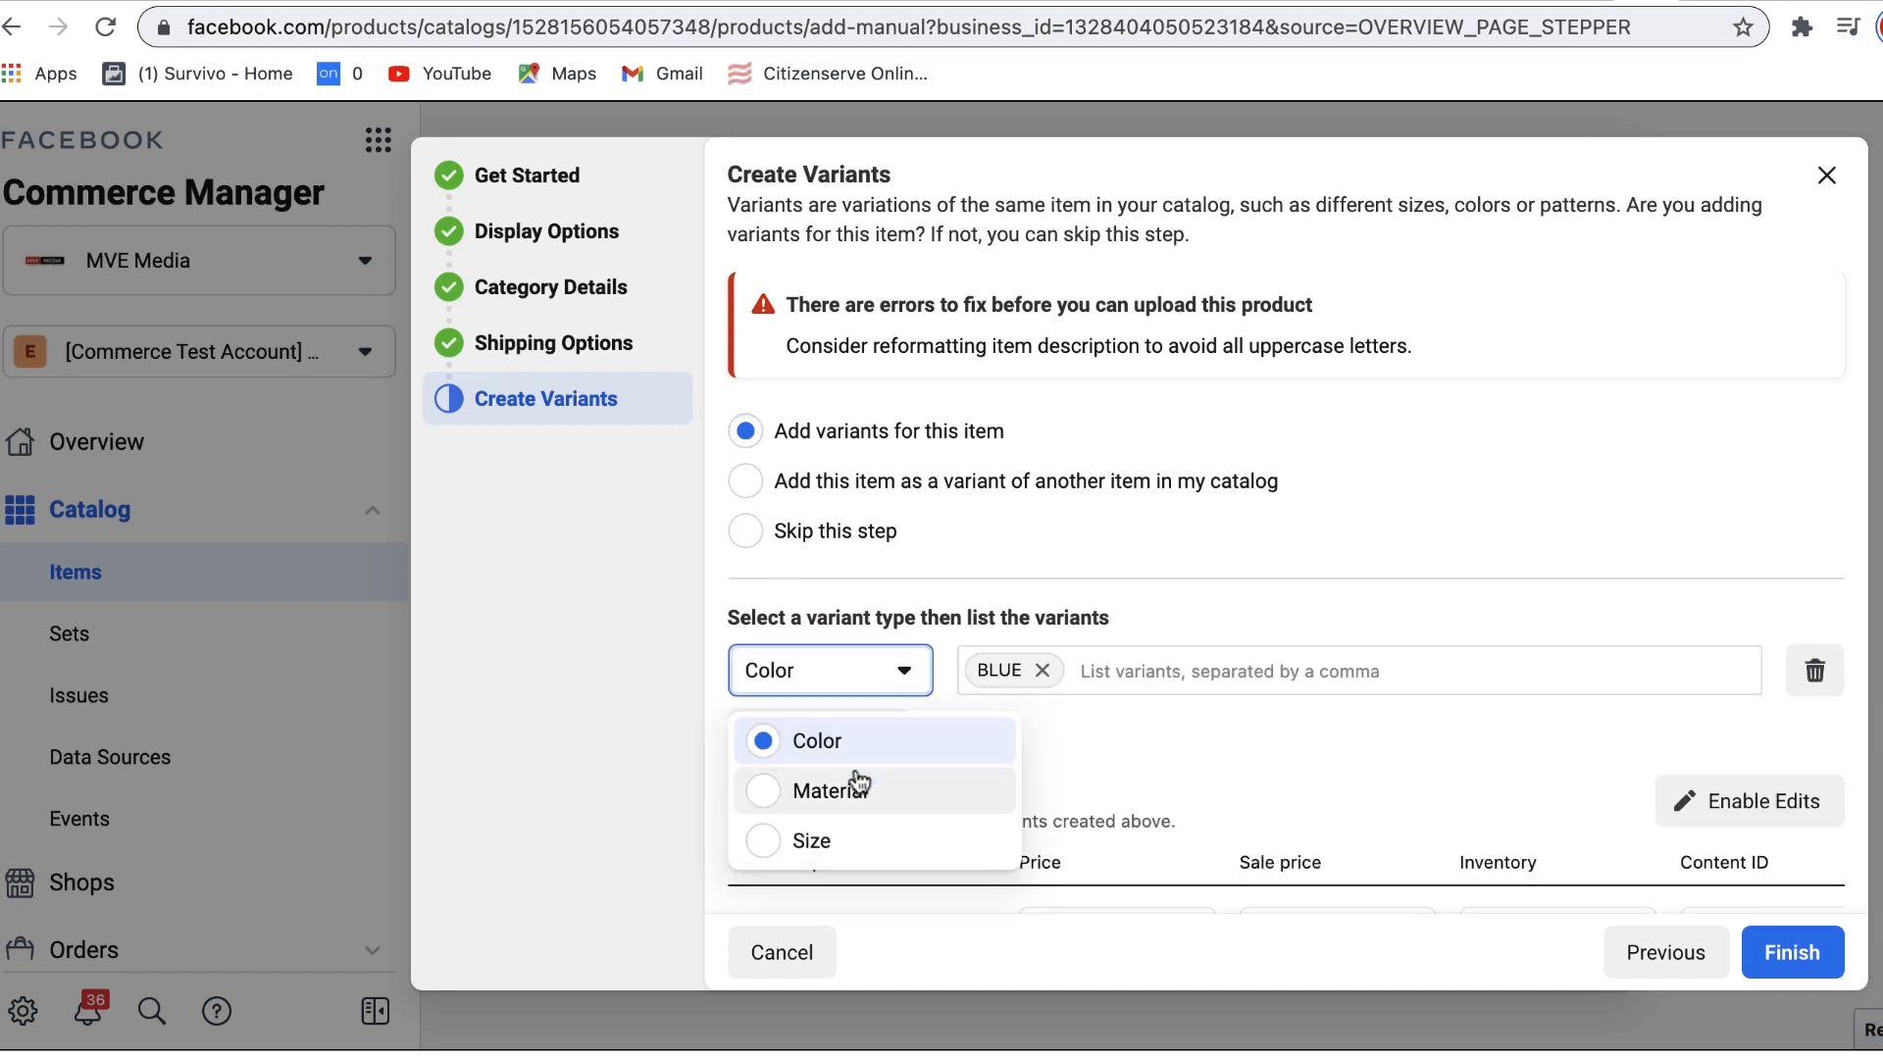
click(1189, 655)
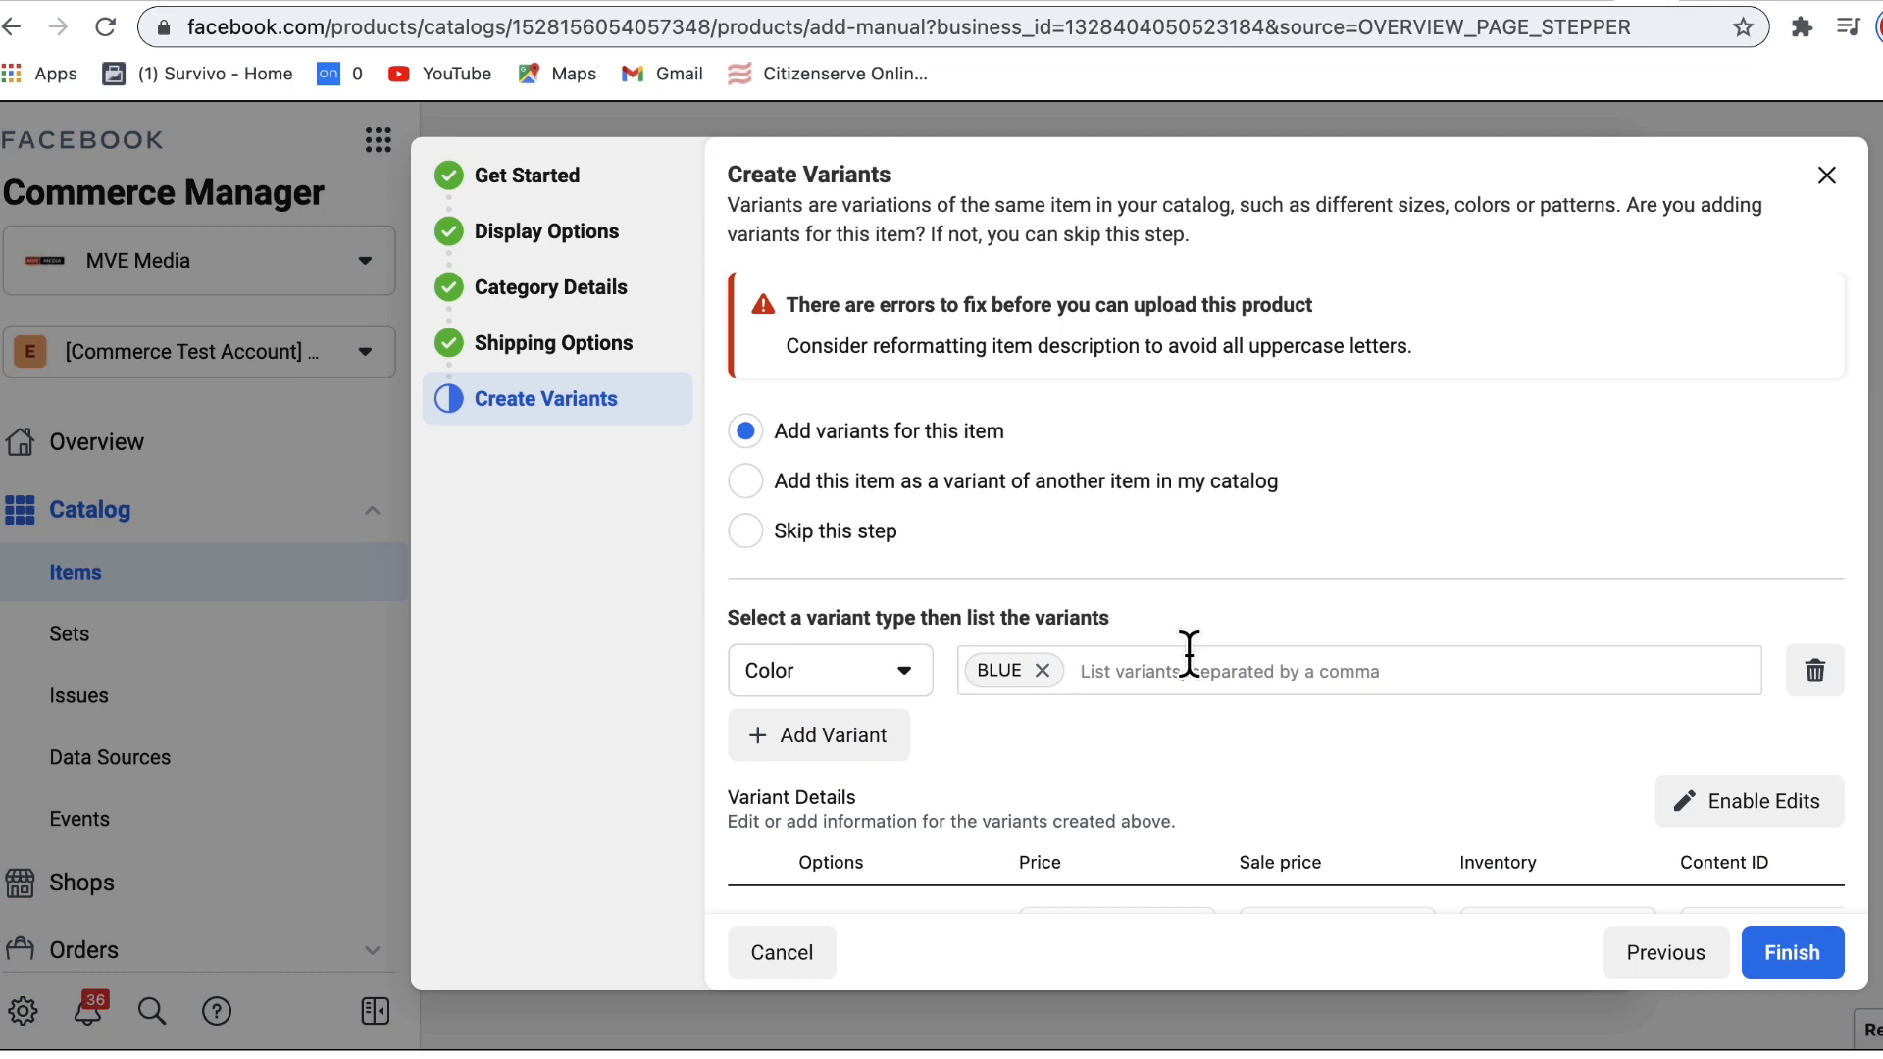
text(BLACK)
key(Return)
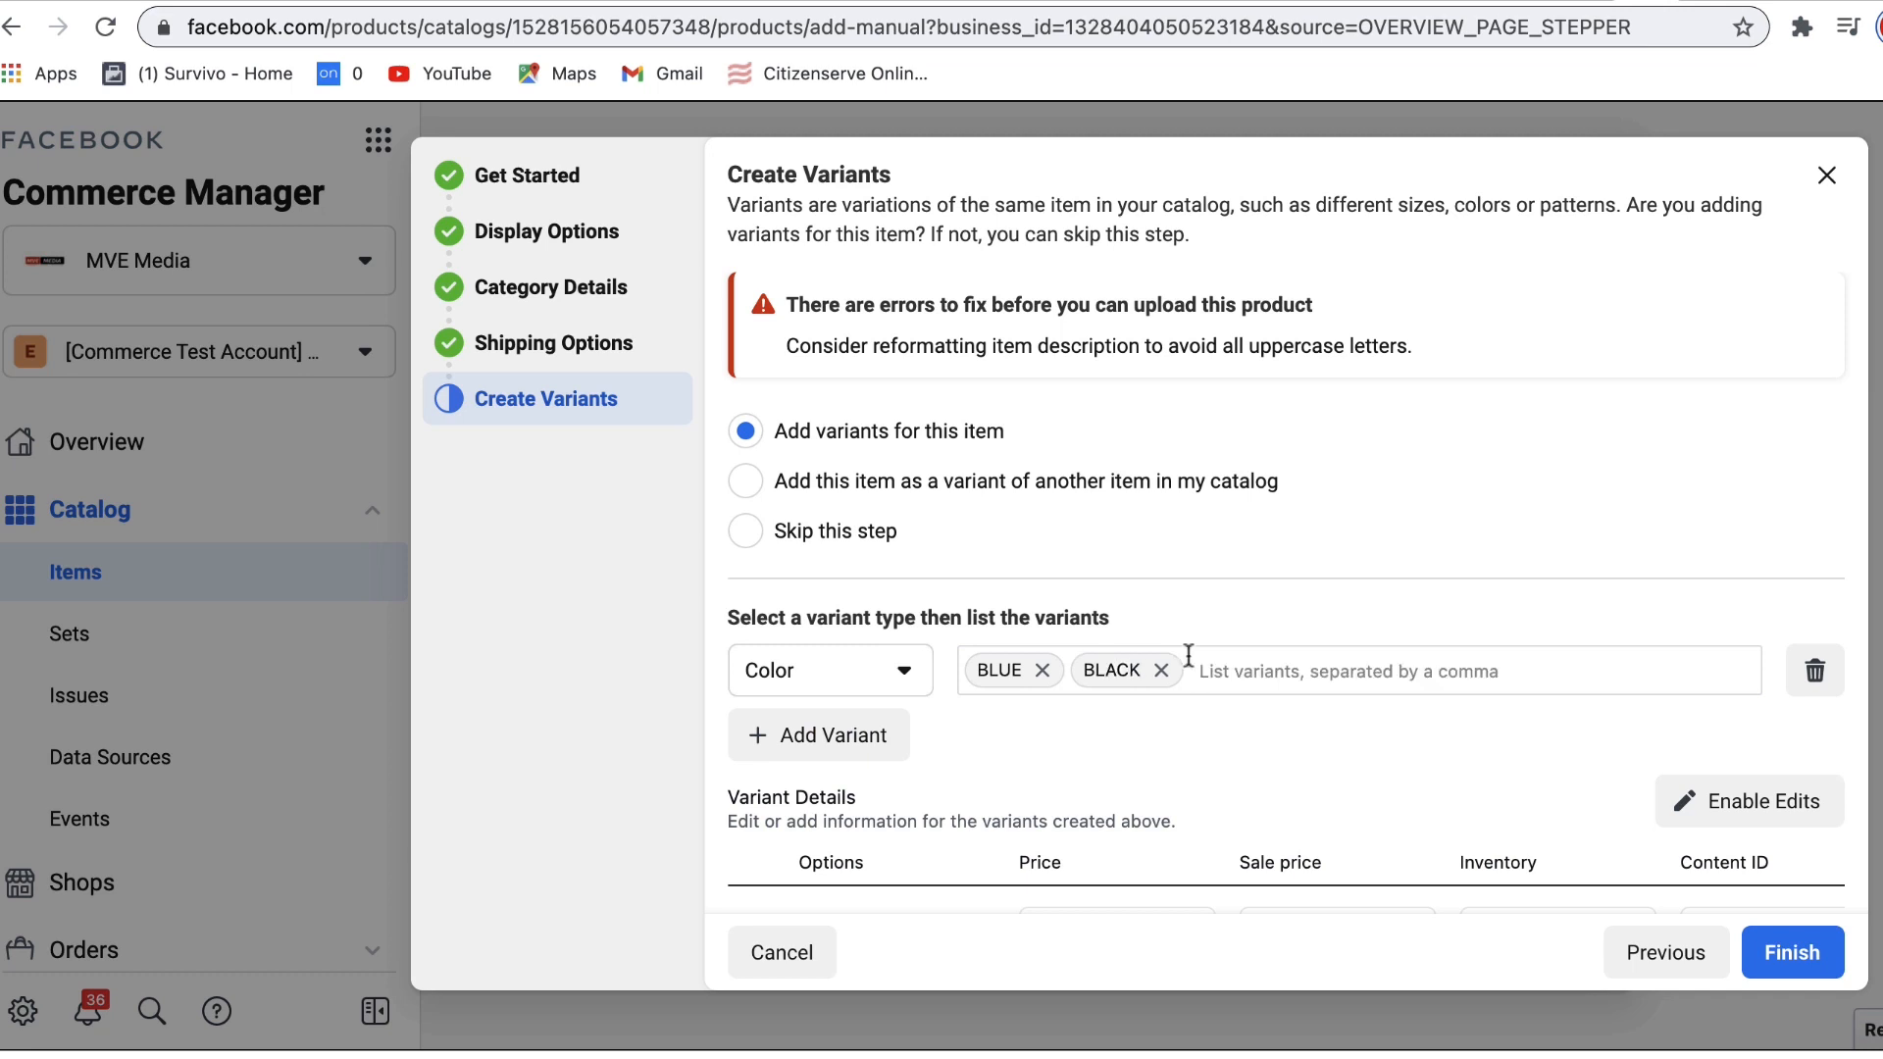
Step: Submit the product with its colour variants, again hitting the uppercase-description error
drag(1708, 728, 1709, 895)
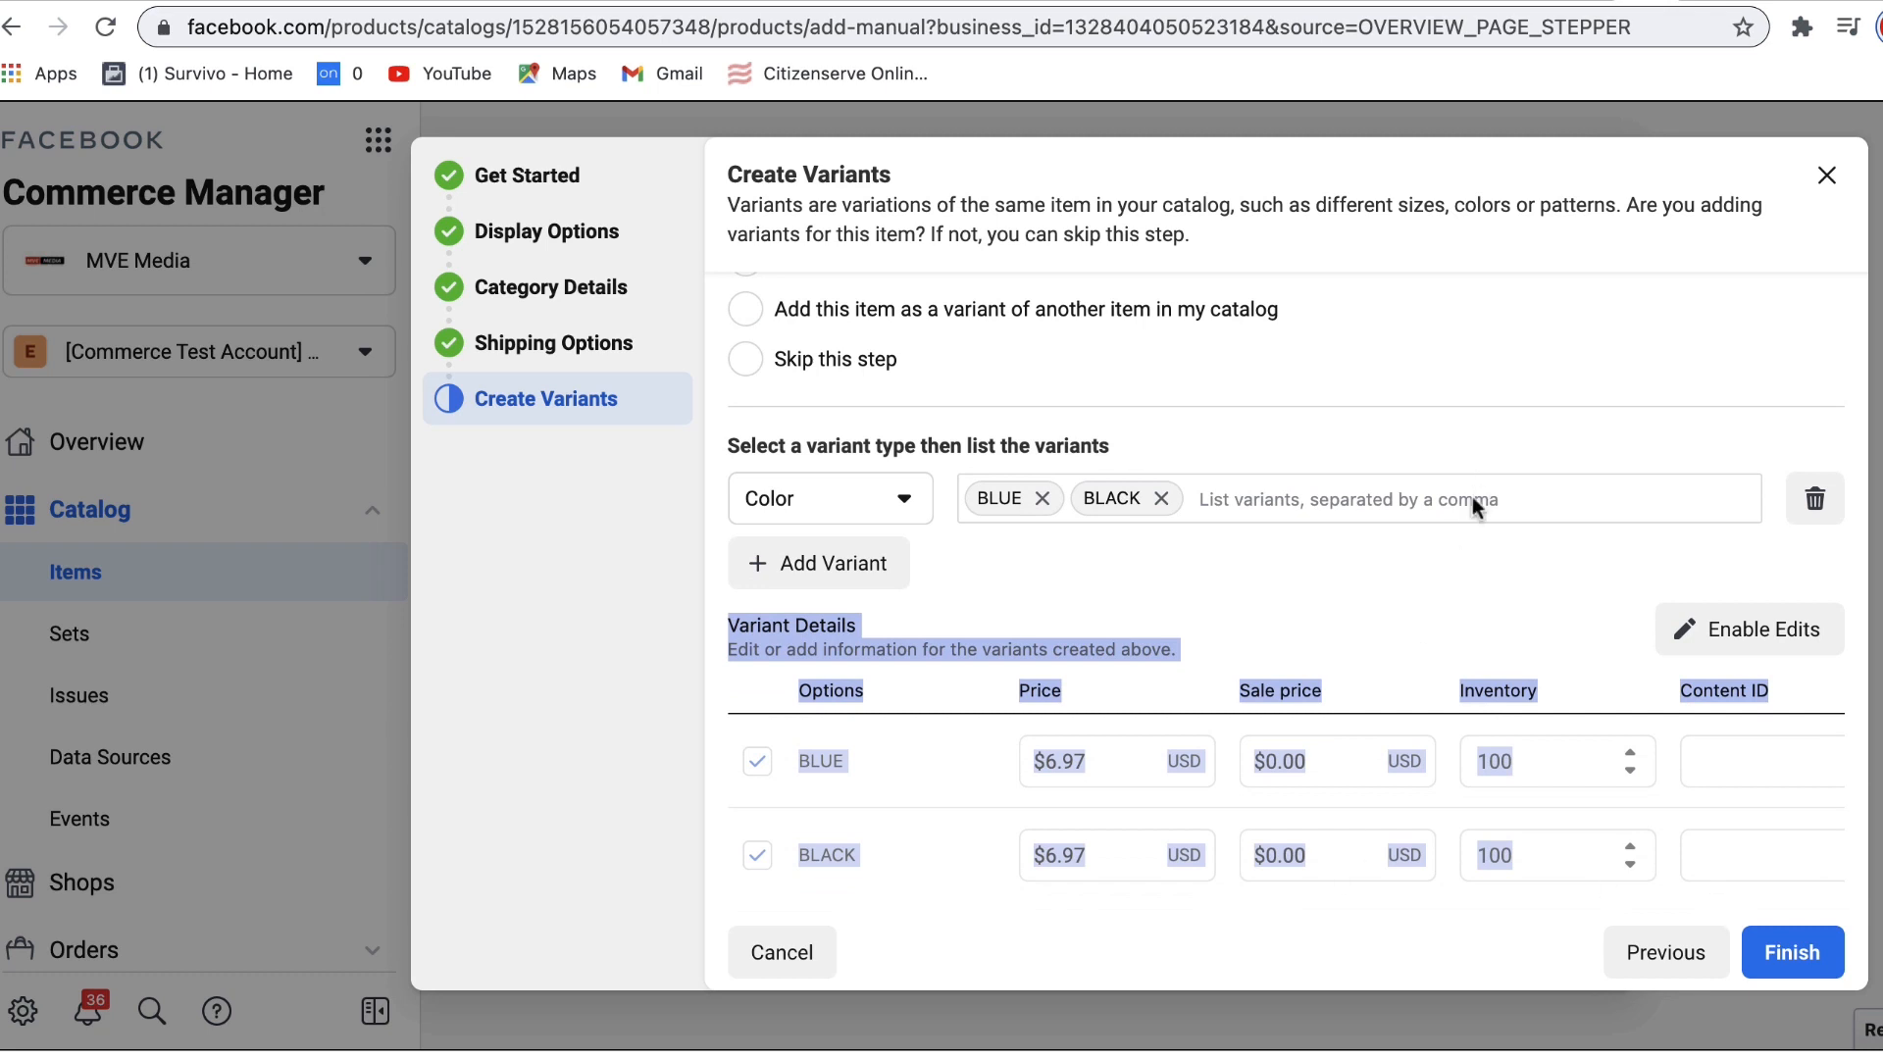
click(1421, 593)
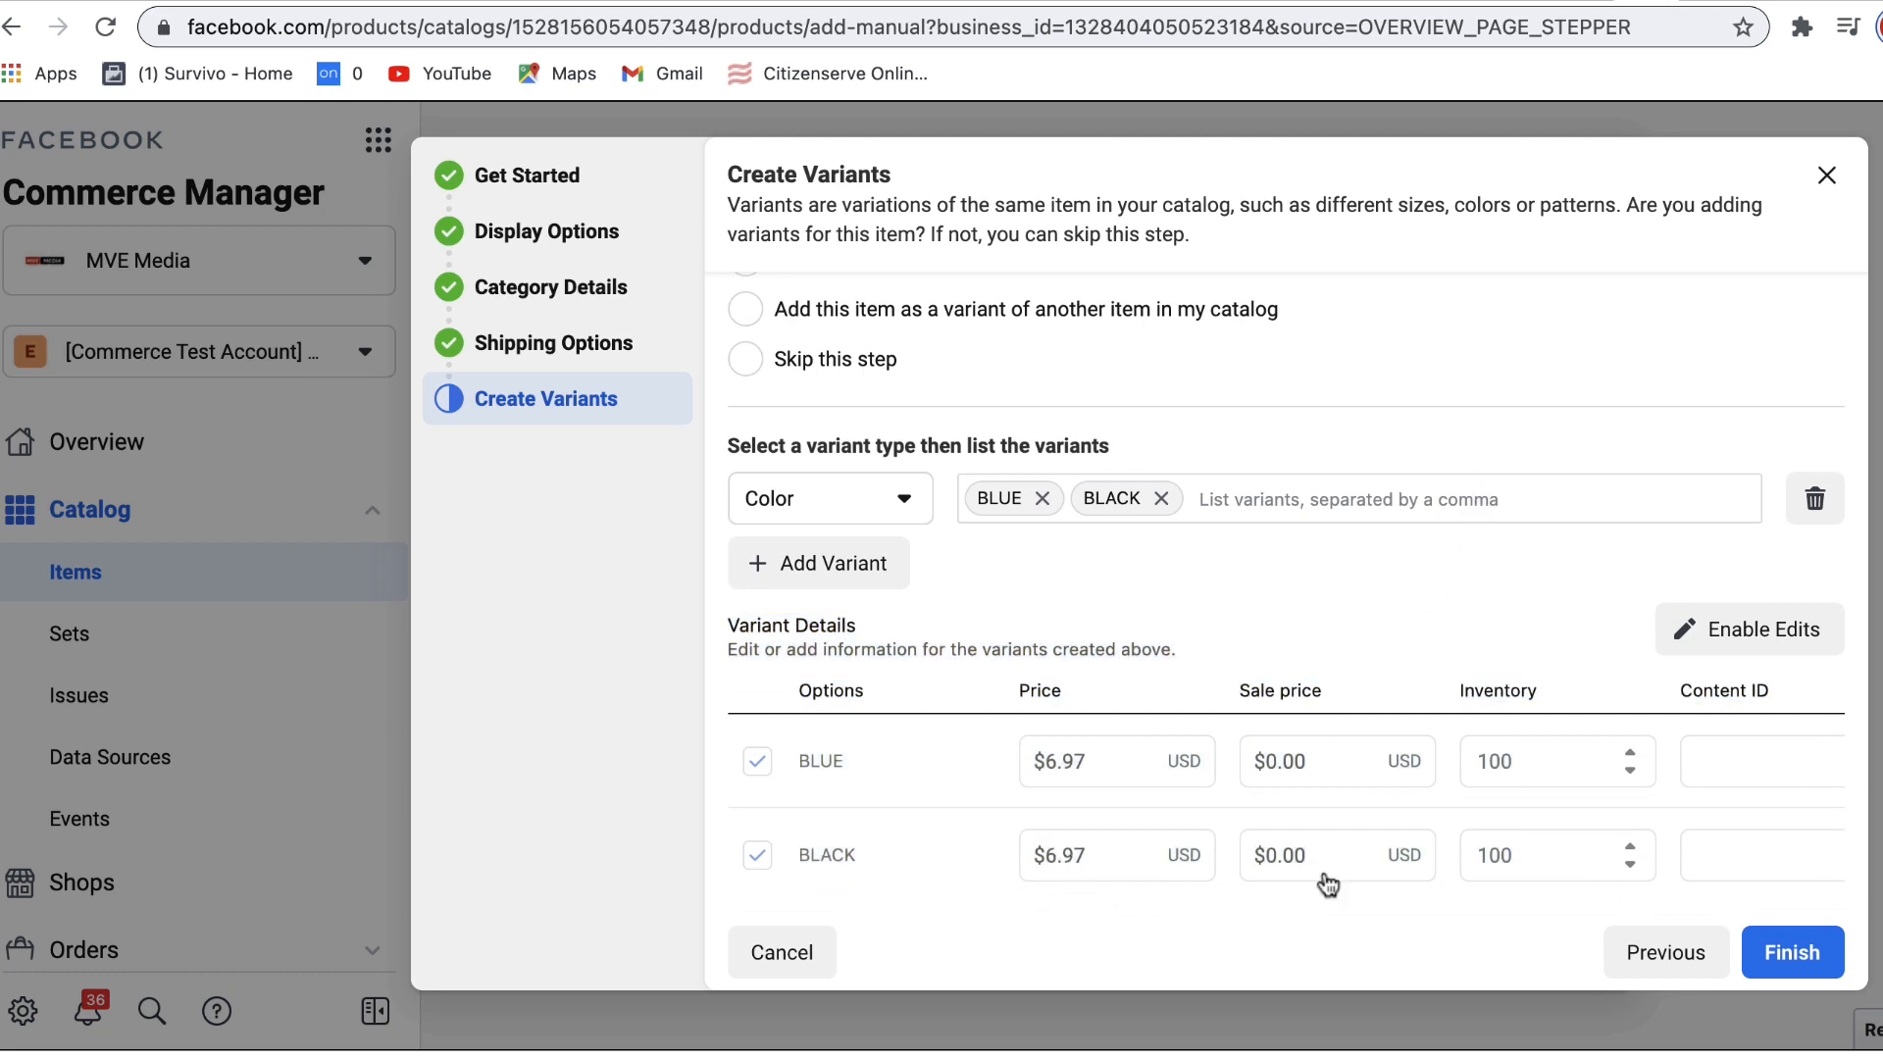
click(1799, 956)
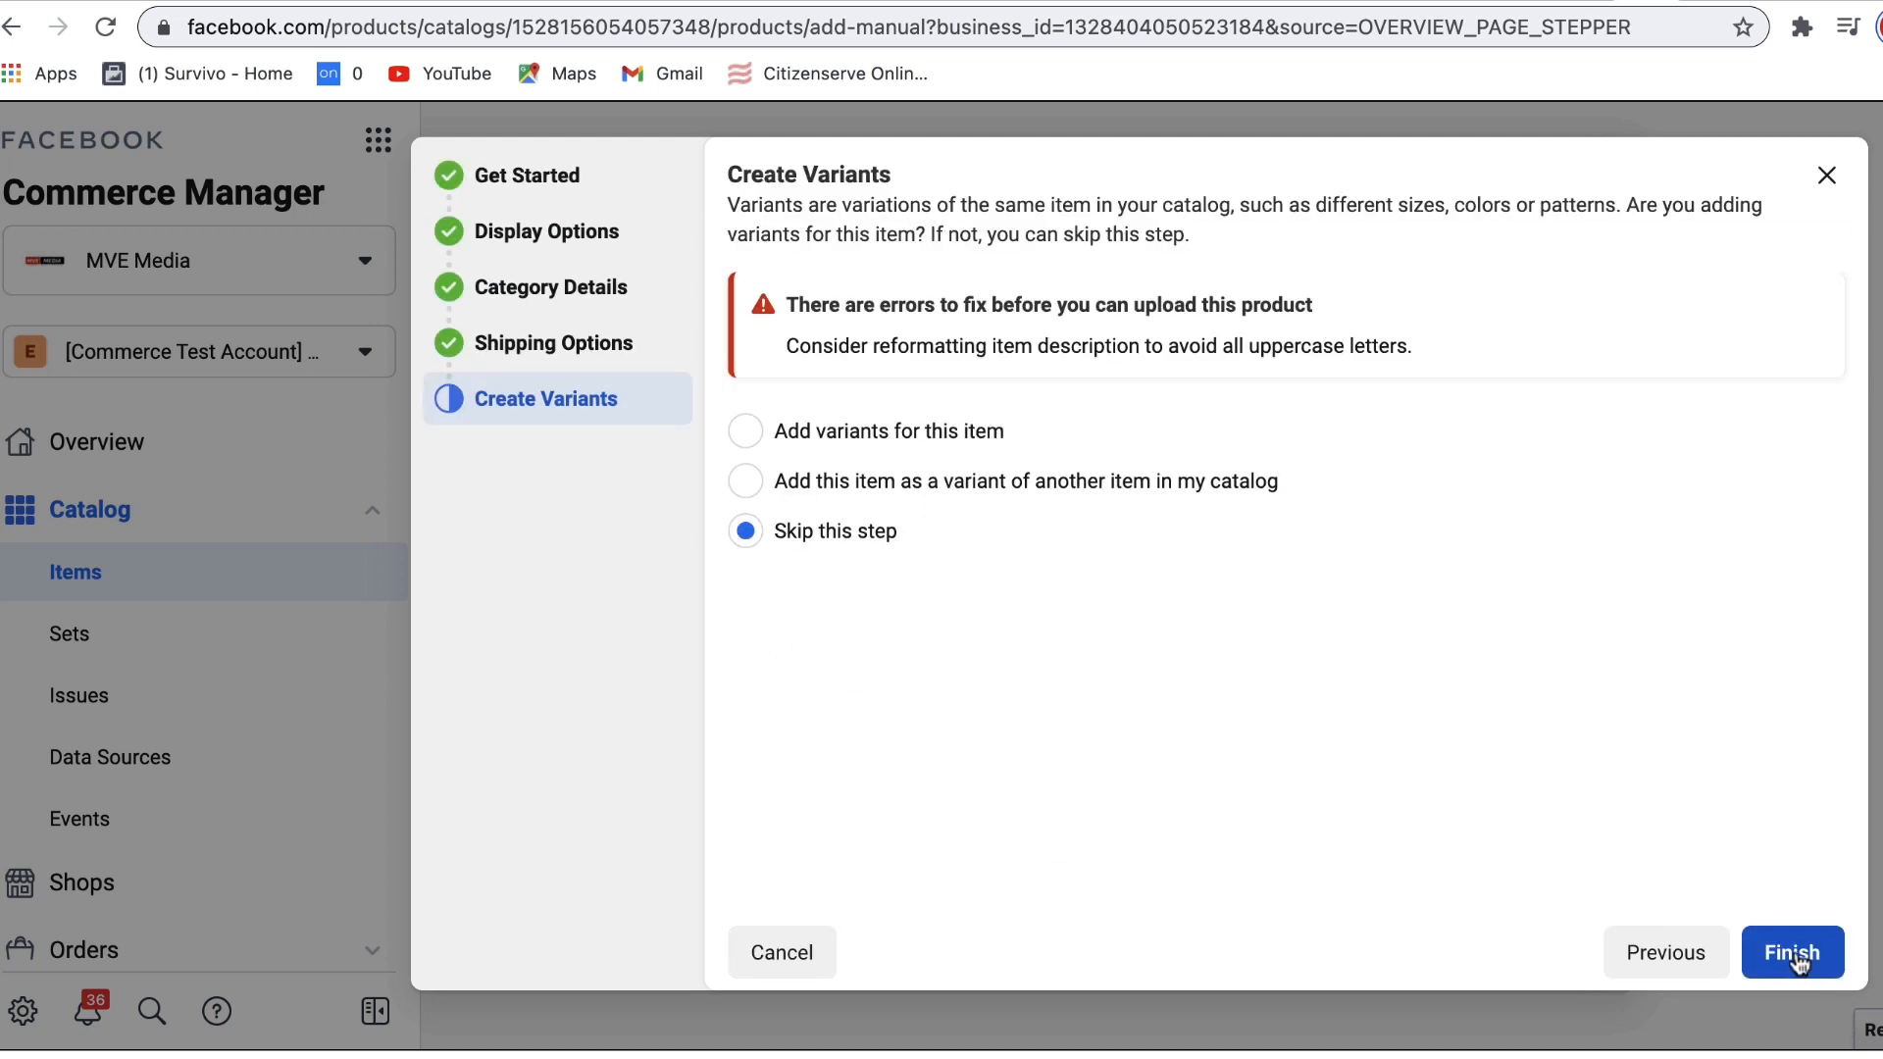
click(1802, 960)
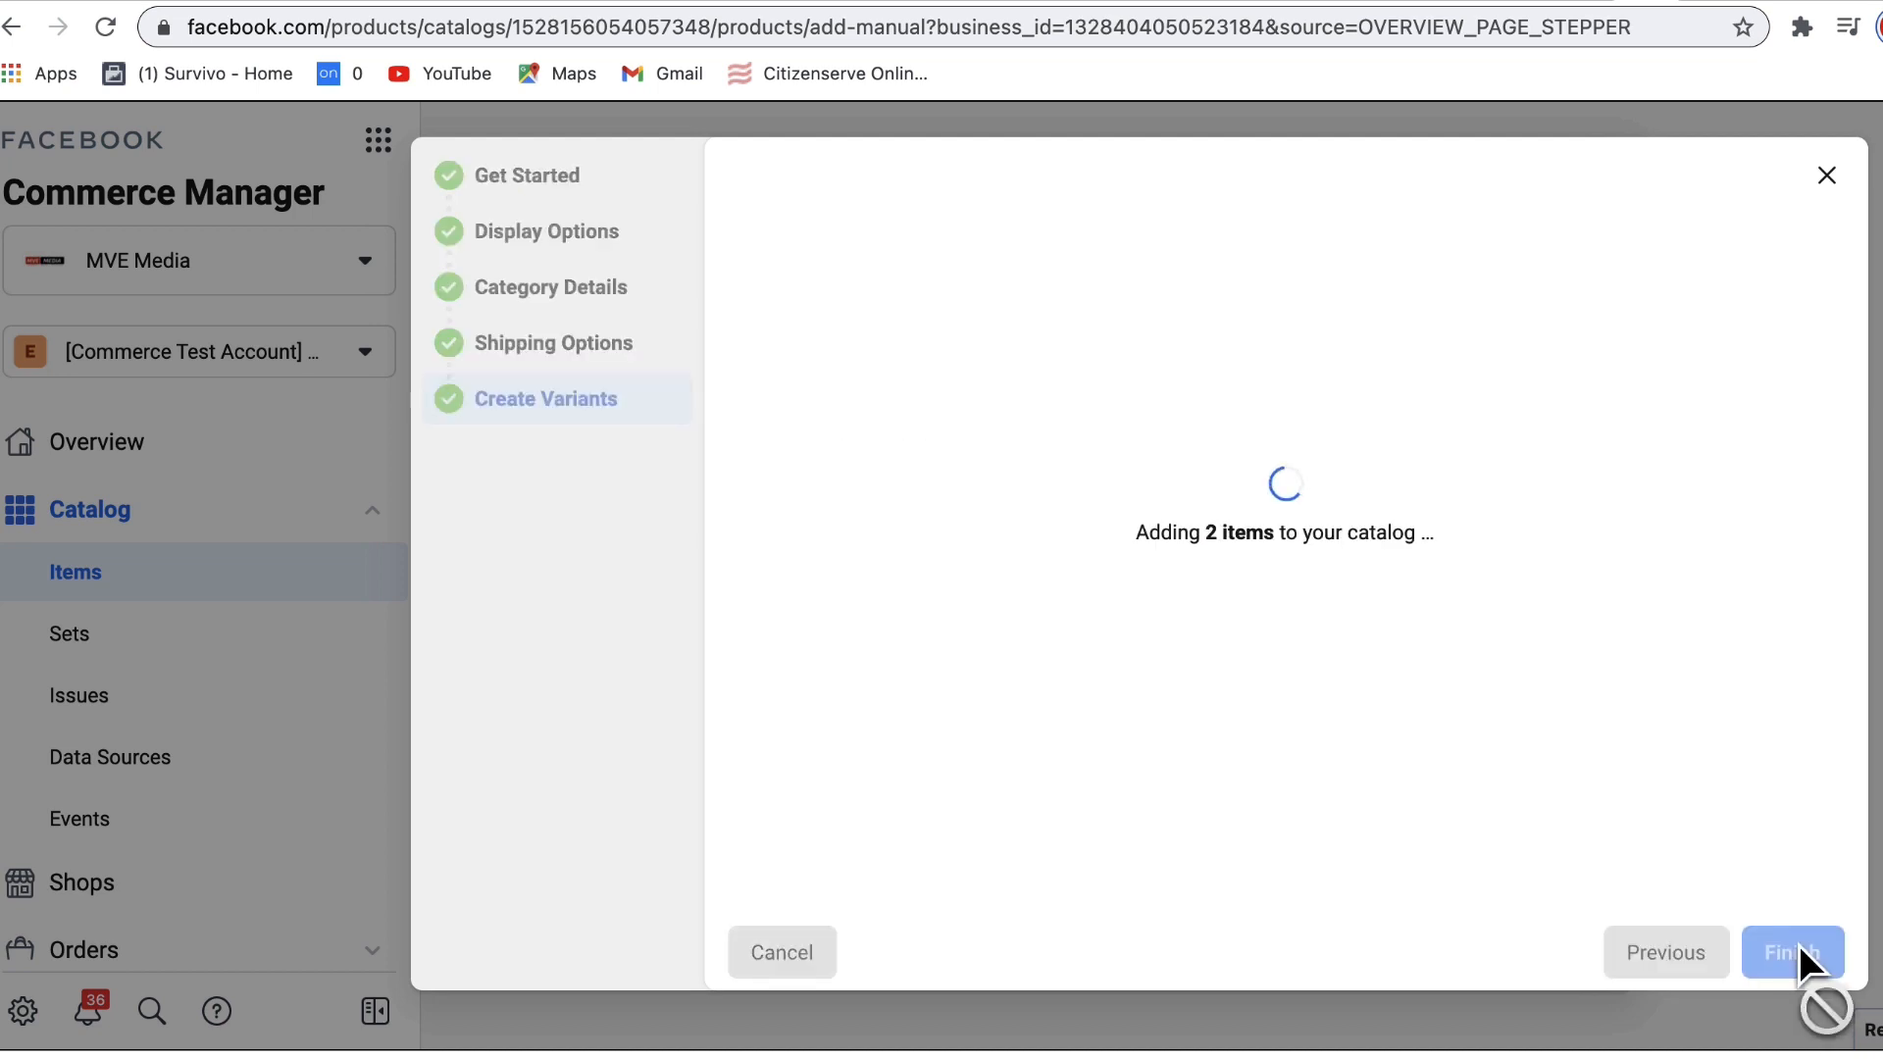
drag(813, 346, 1281, 356)
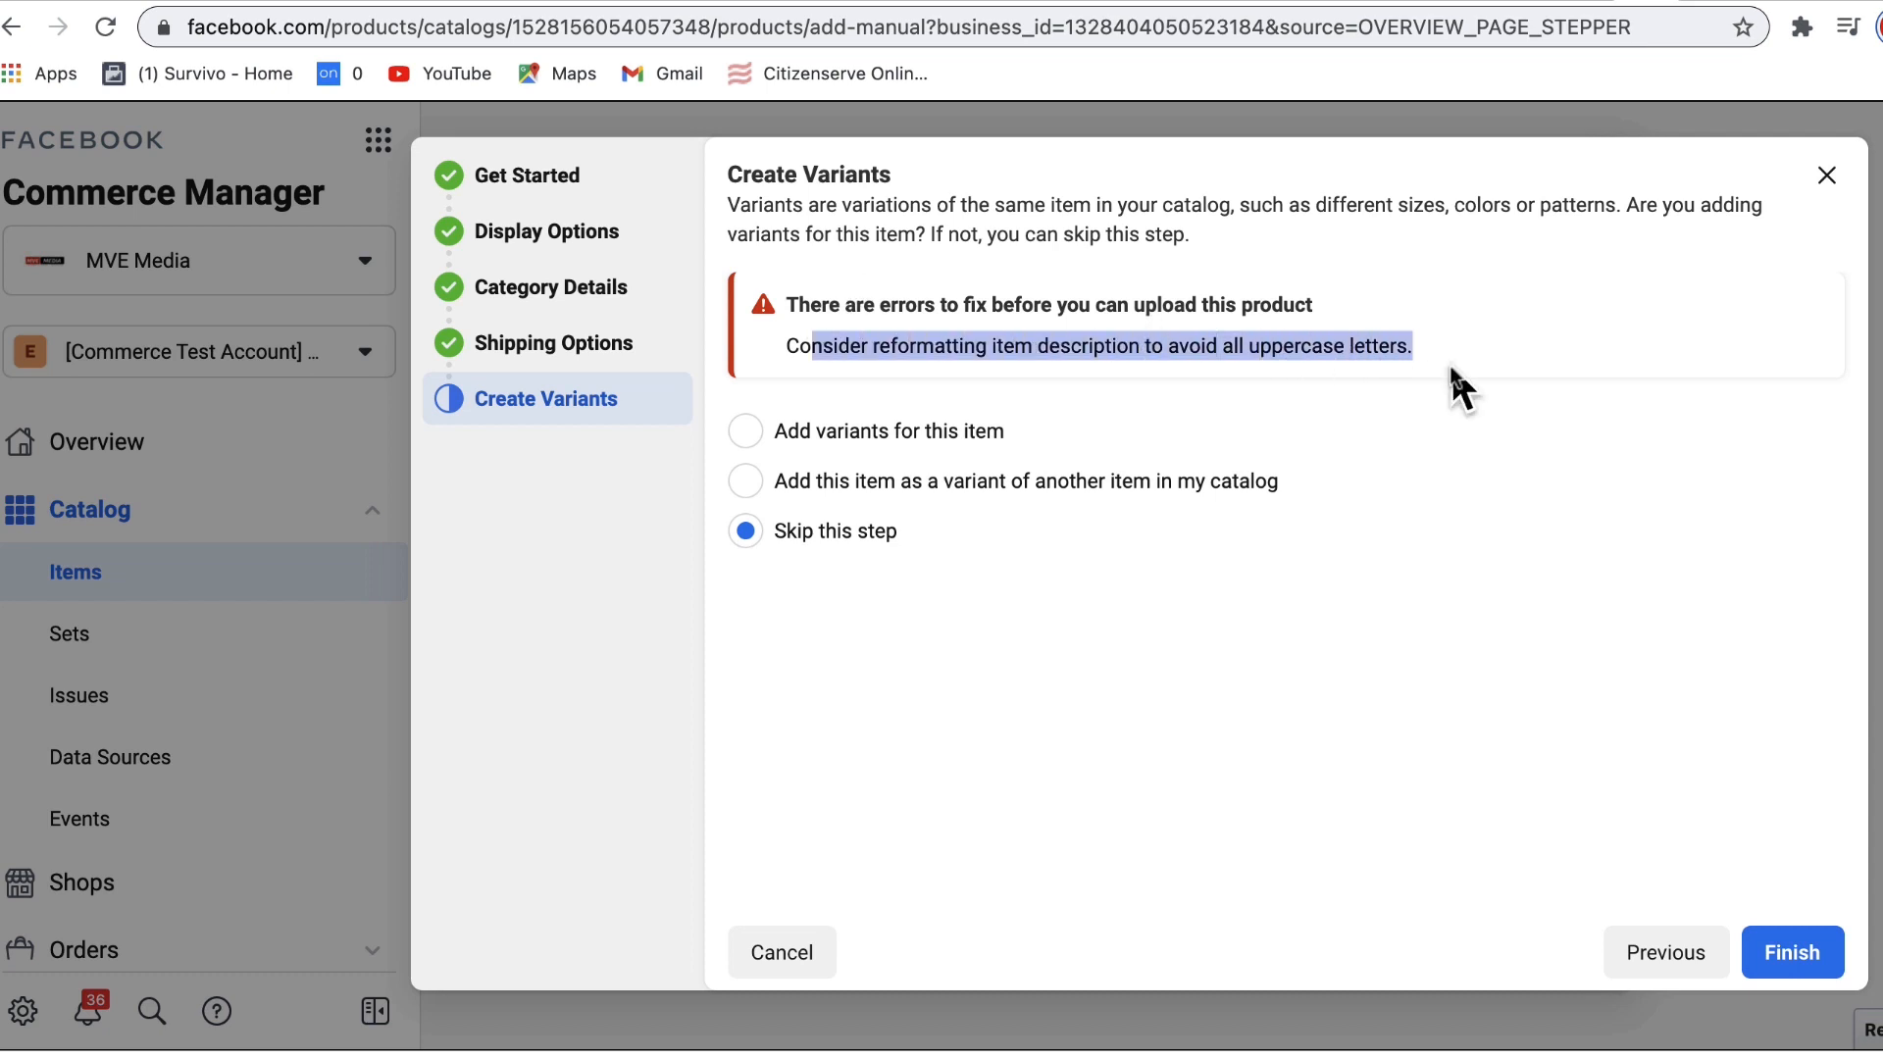
Step: Rewrite the description in lowercase as 'e-commerce product description' and finish from Create Variants
click(535, 190)
drag(1103, 791, 618, 582)
click(1000, 590)
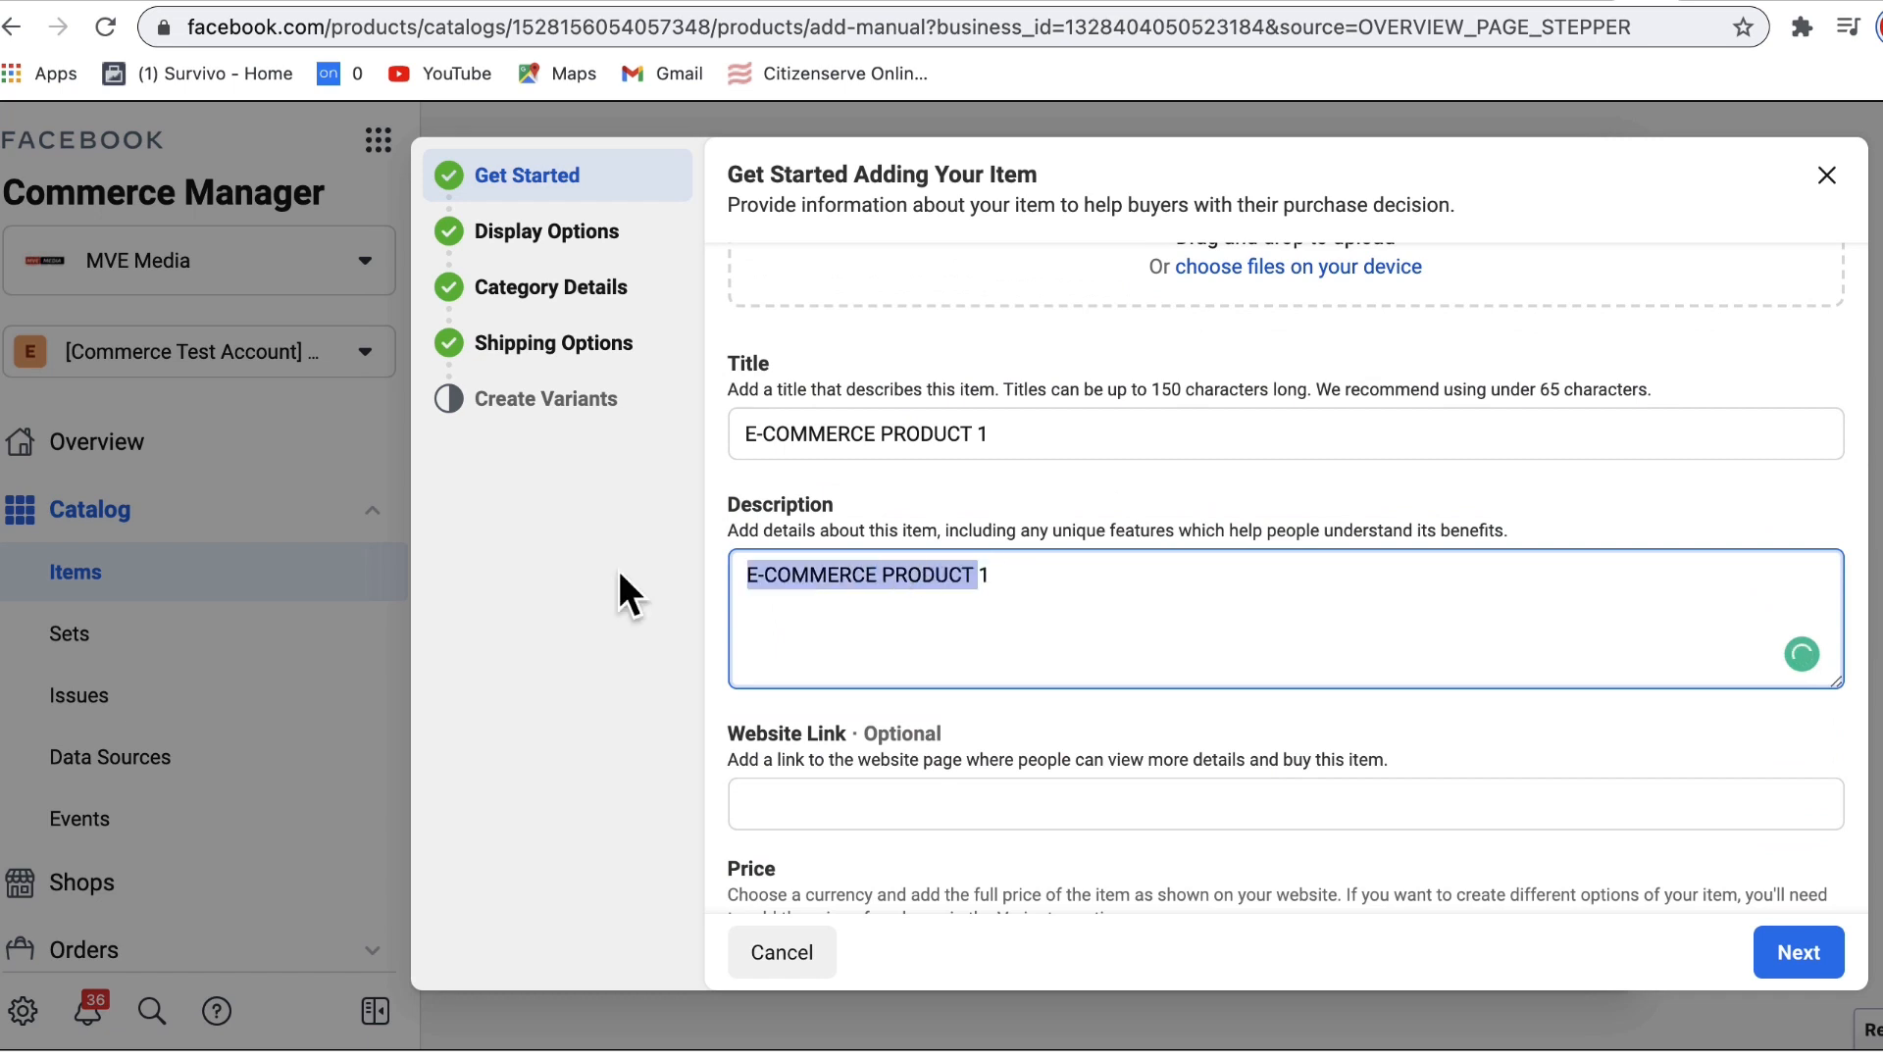
text(e-1)
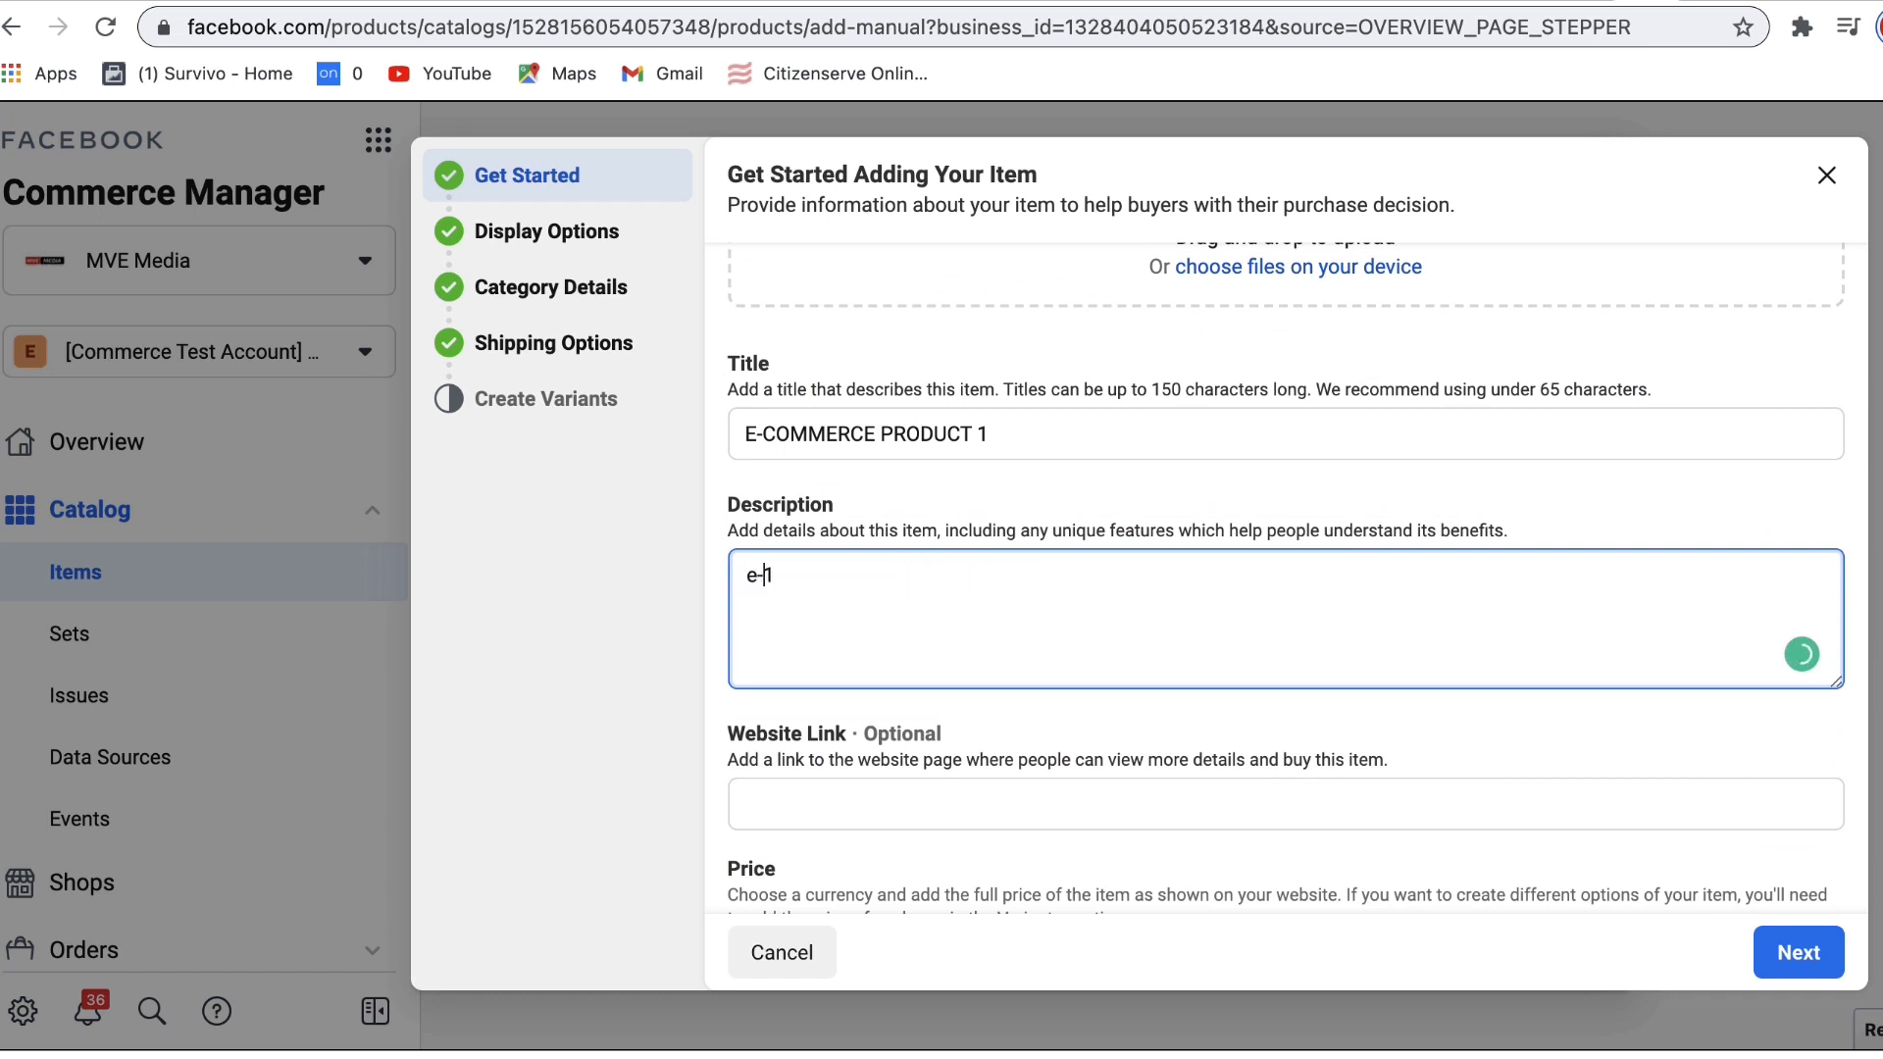
key(BackSpace)
text(-commerce product description)
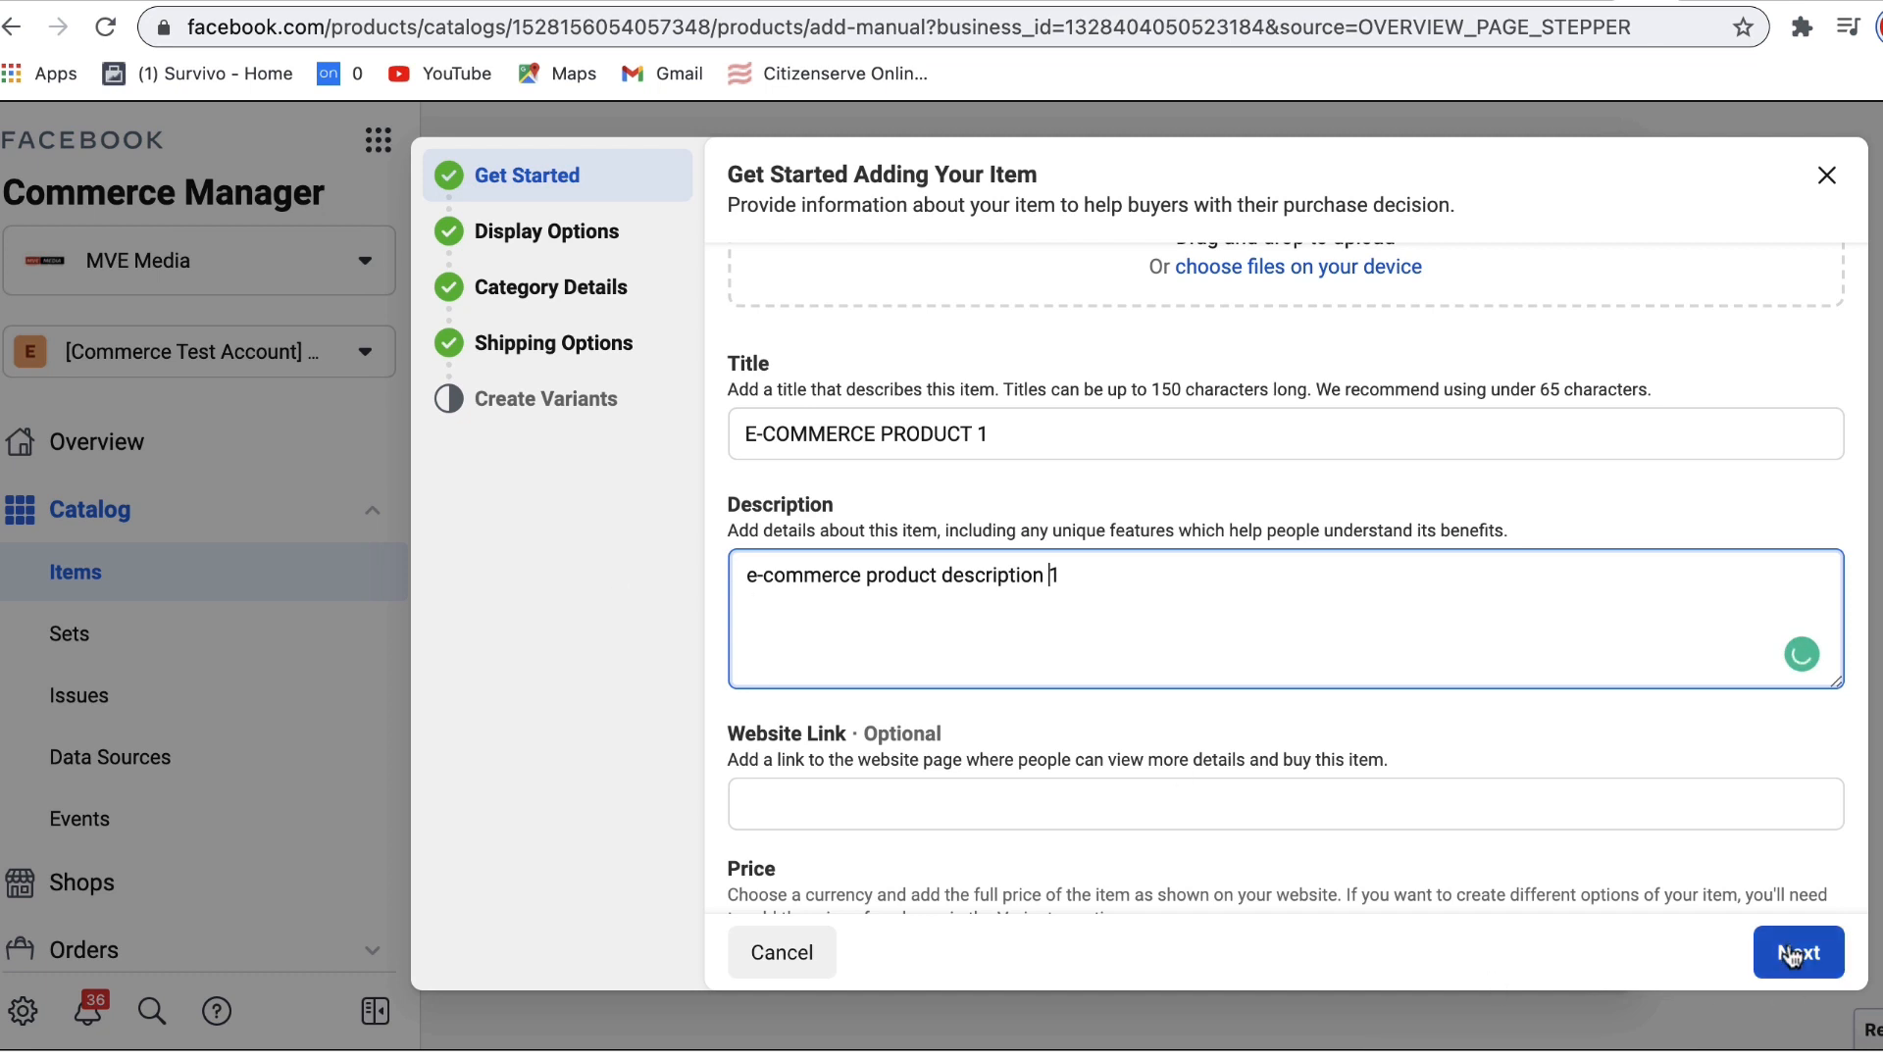
click(524, 402)
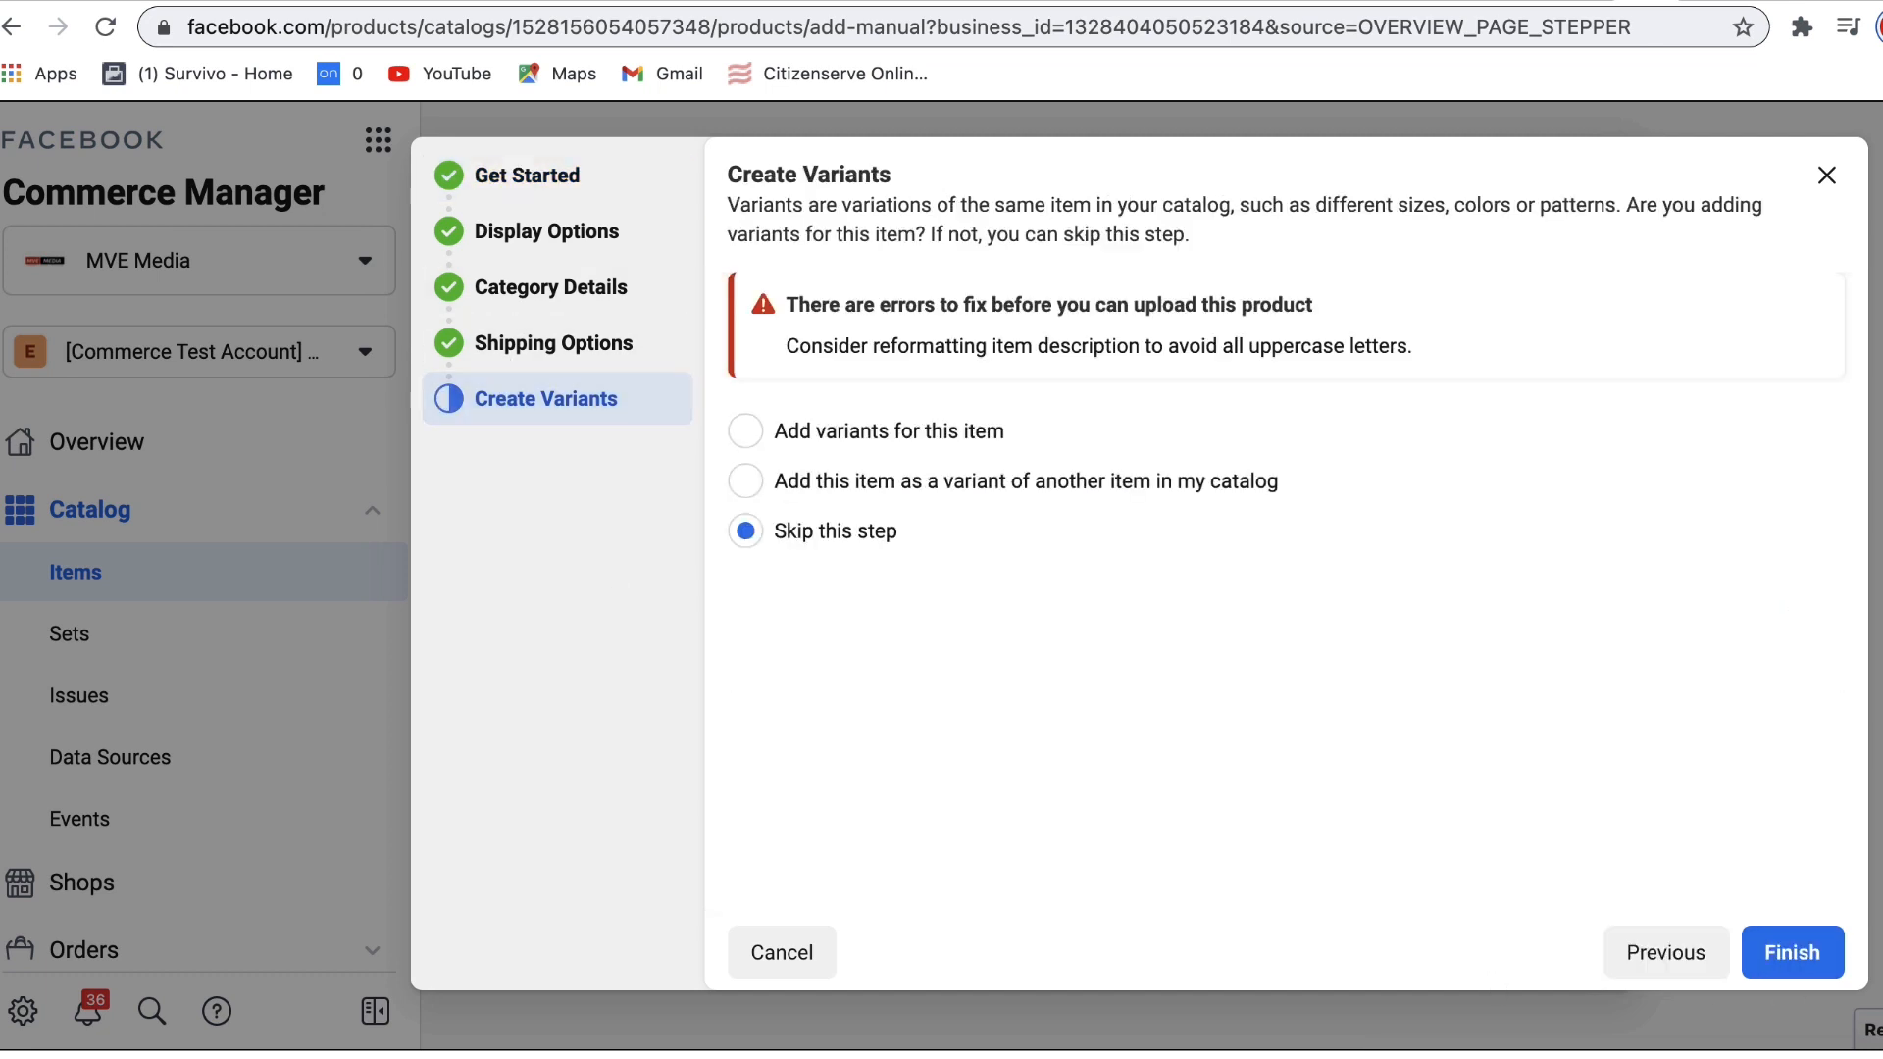
click(1822, 968)
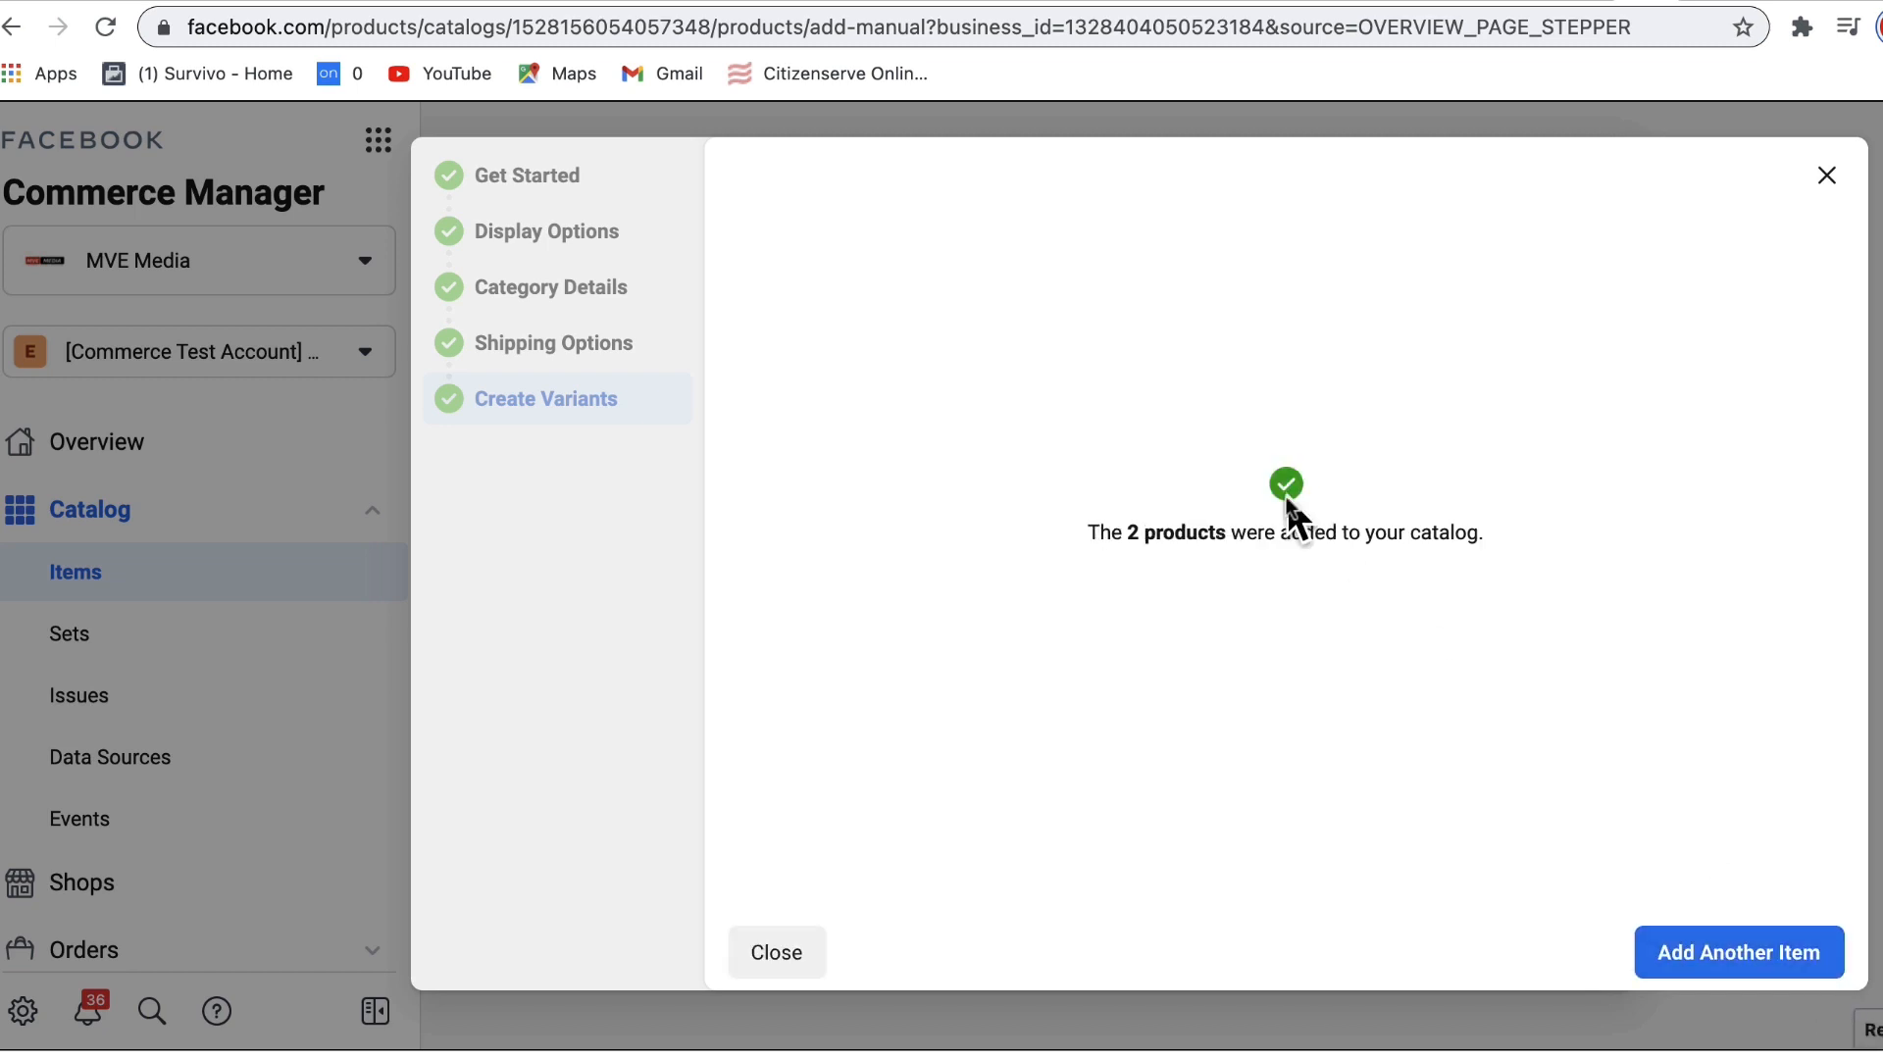
Step: Close the '2 products added' confirmation and expand E-COMMERCE PRODUCT 1 to show its BLACK and BLUE variants
drag(1085, 533, 1285, 534)
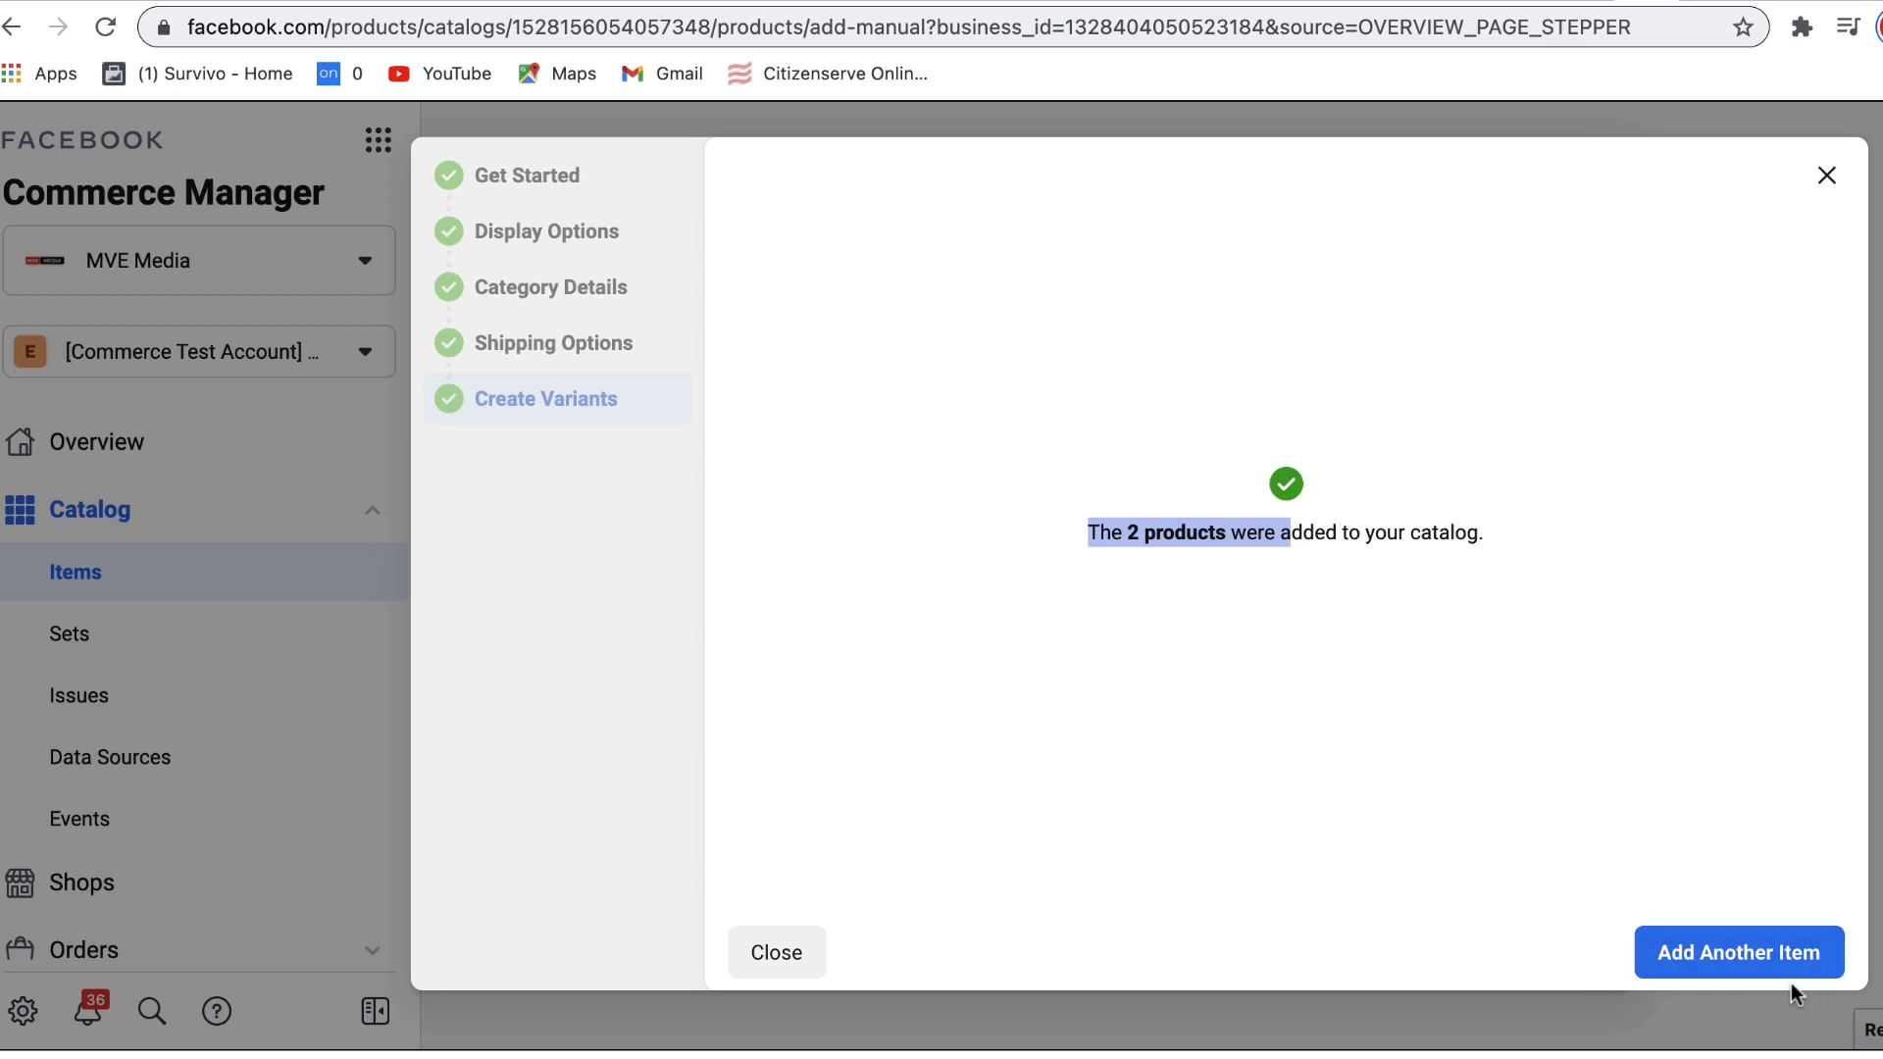
click(777, 947)
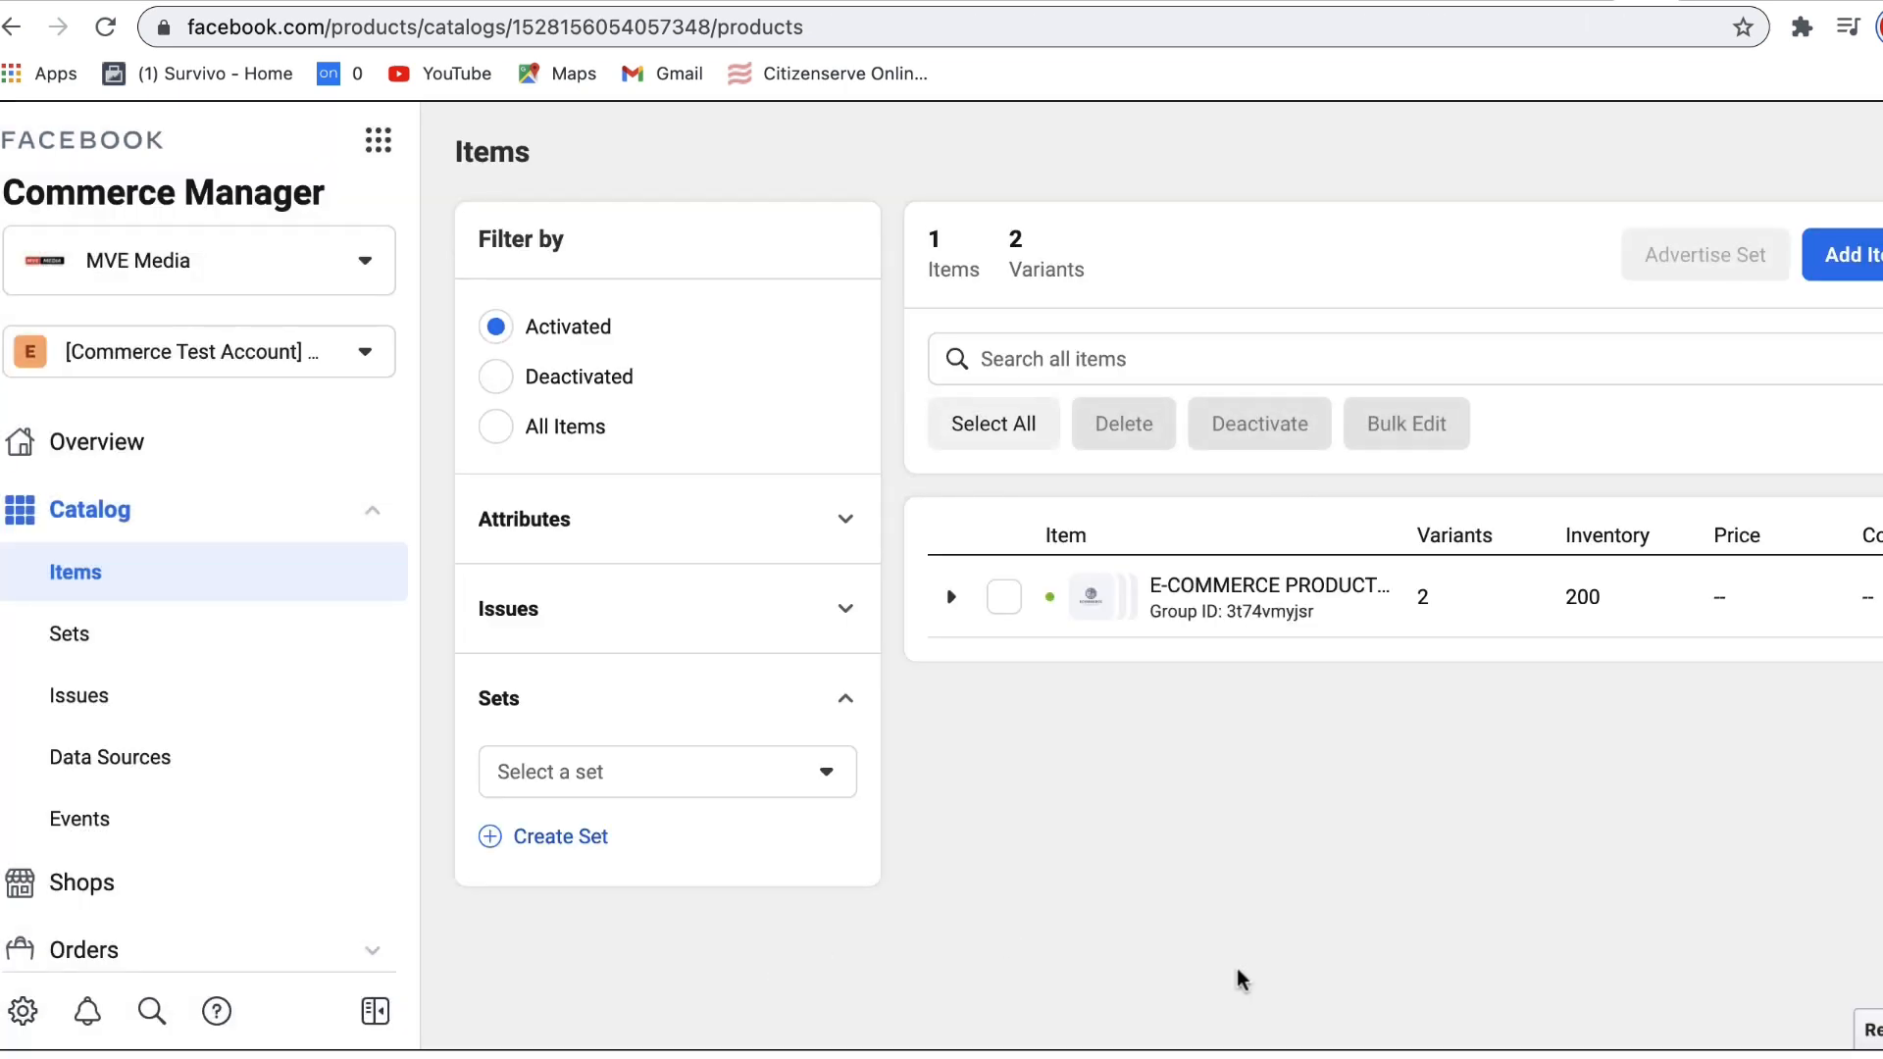
click(1217, 588)
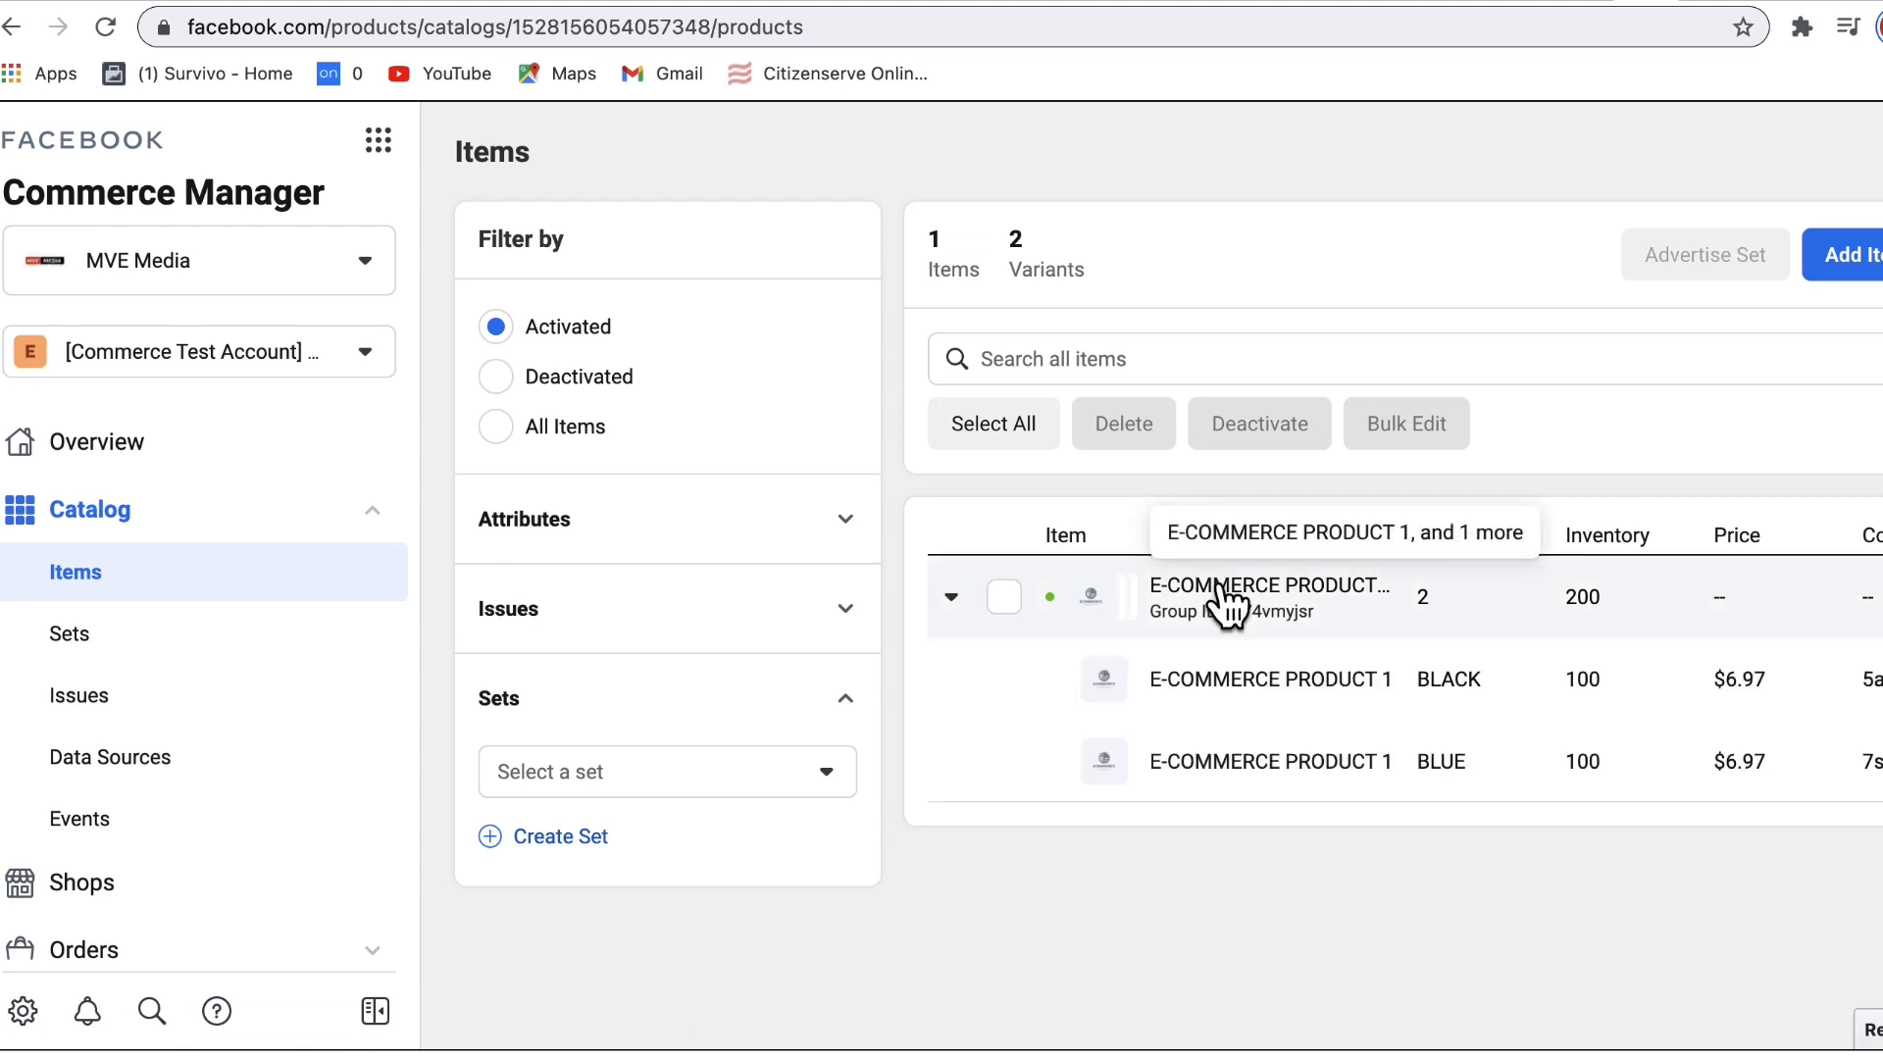
drag(1415, 540, 1507, 540)
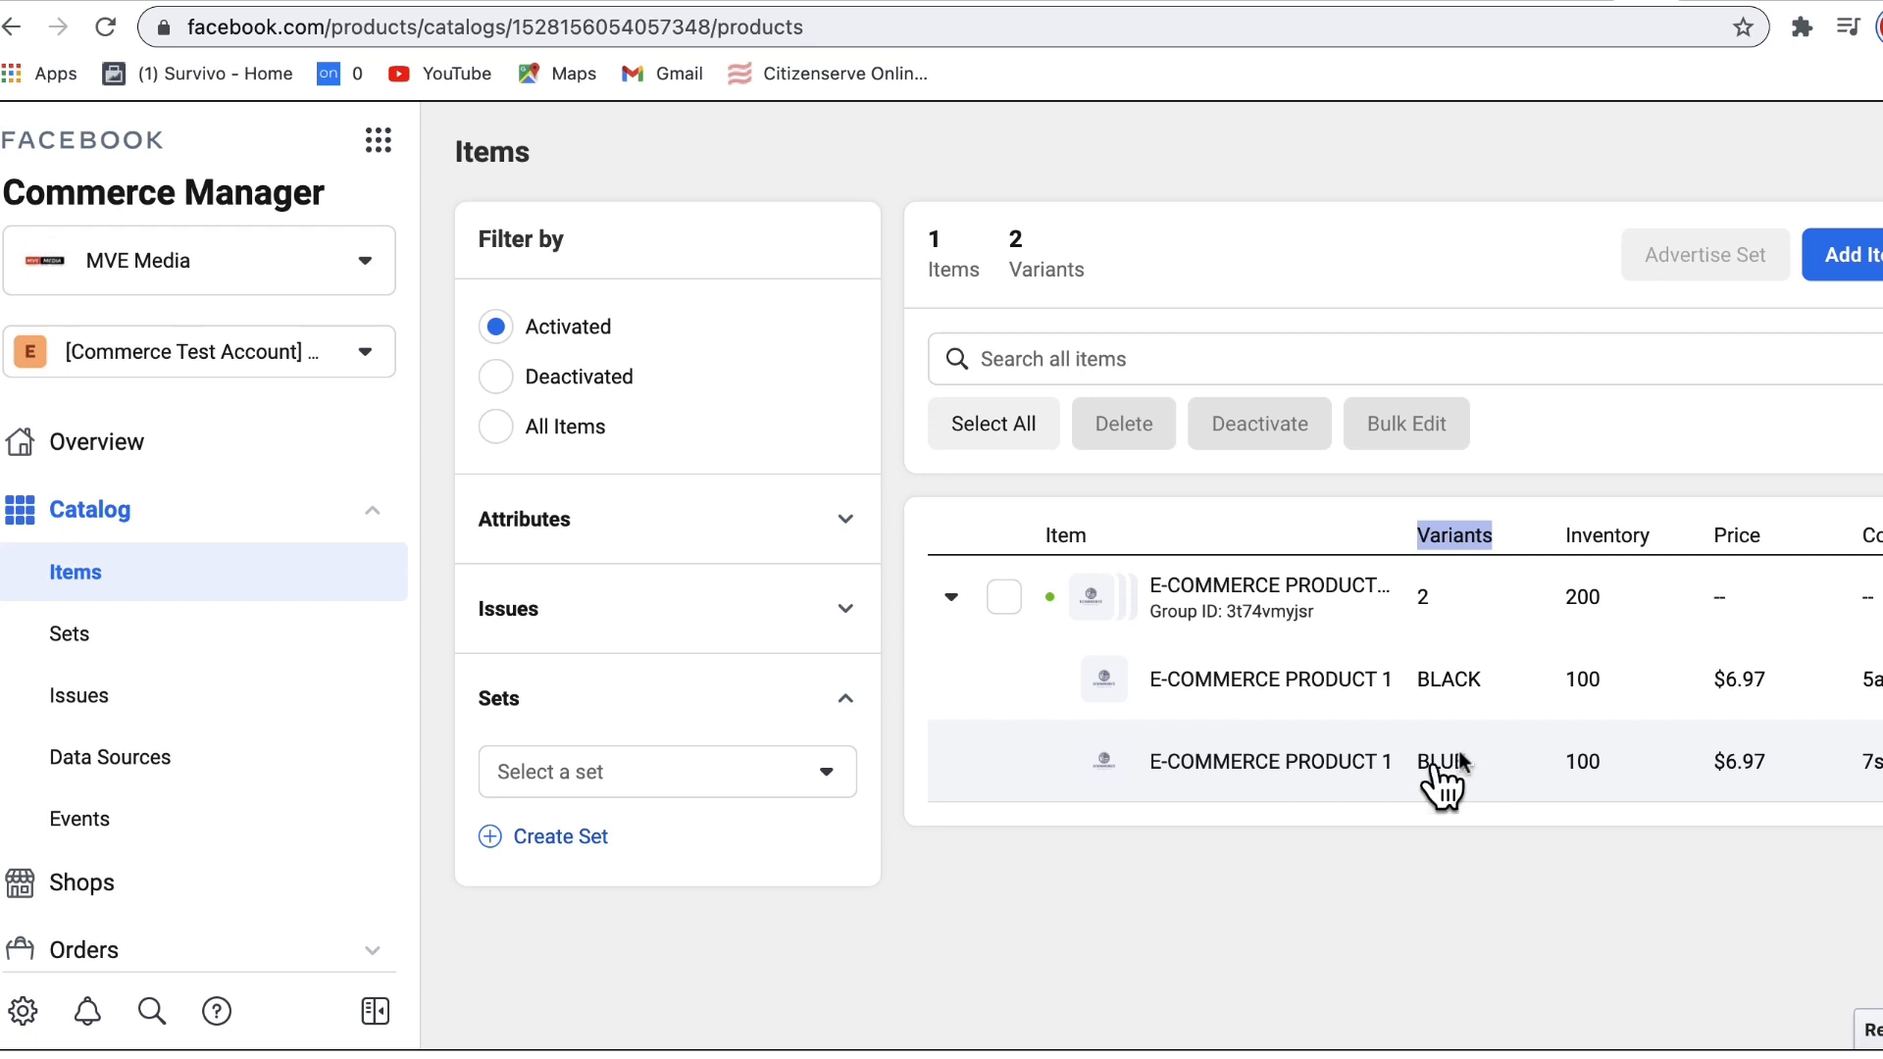
click(963, 869)
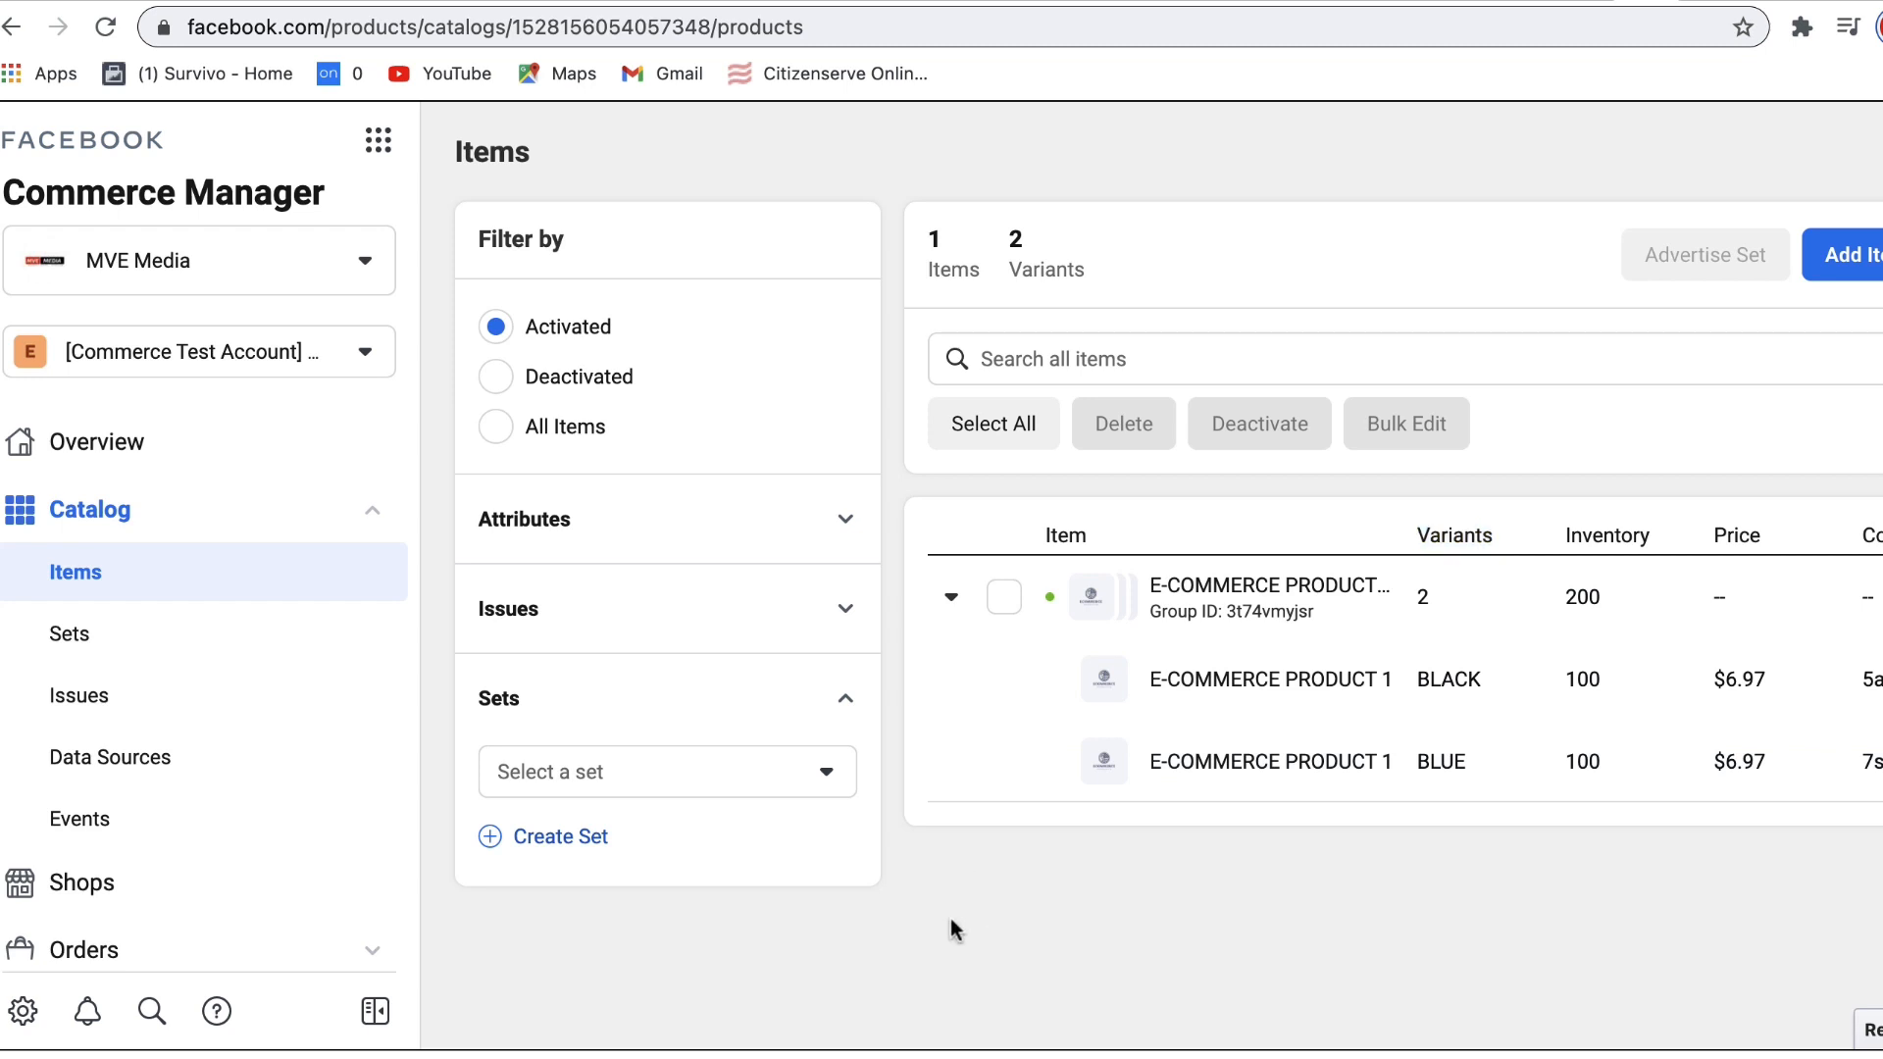
click(372, 512)
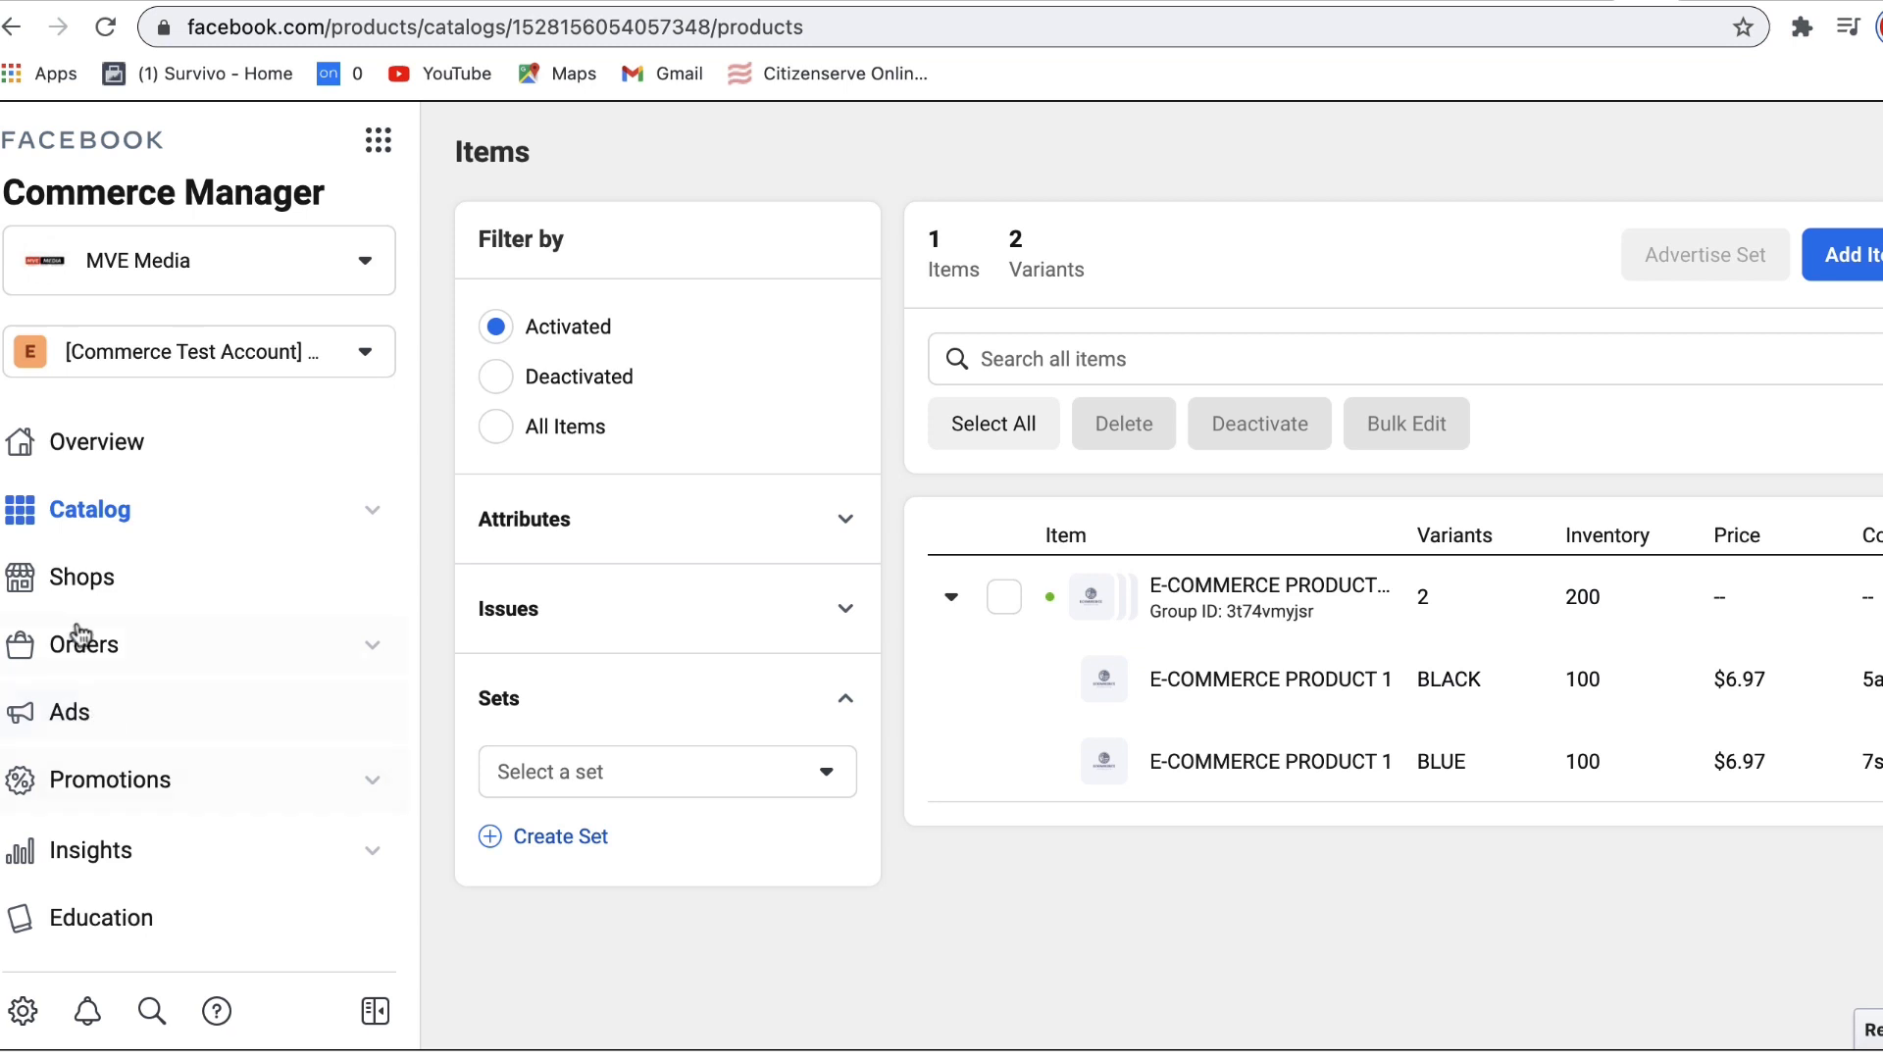
Step: From the Ads page, start adding another catalog product manually
click(71, 721)
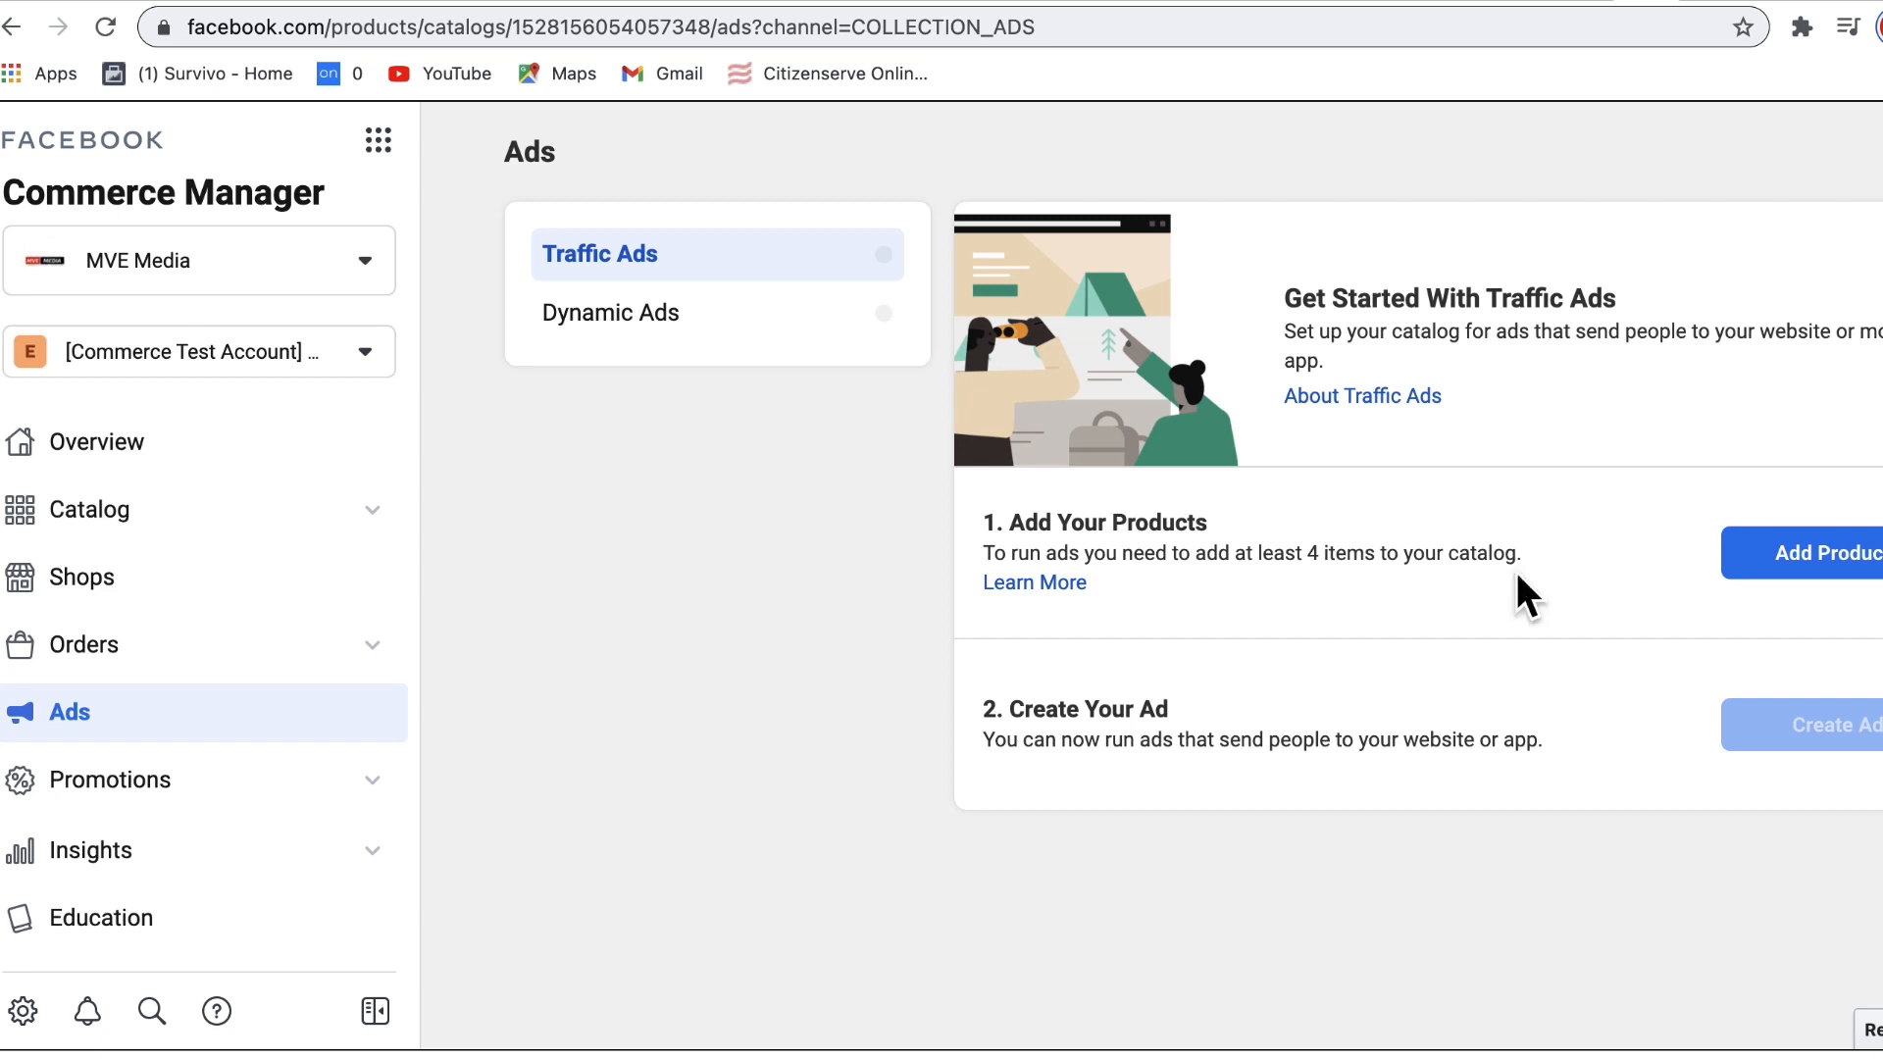
click(1825, 569)
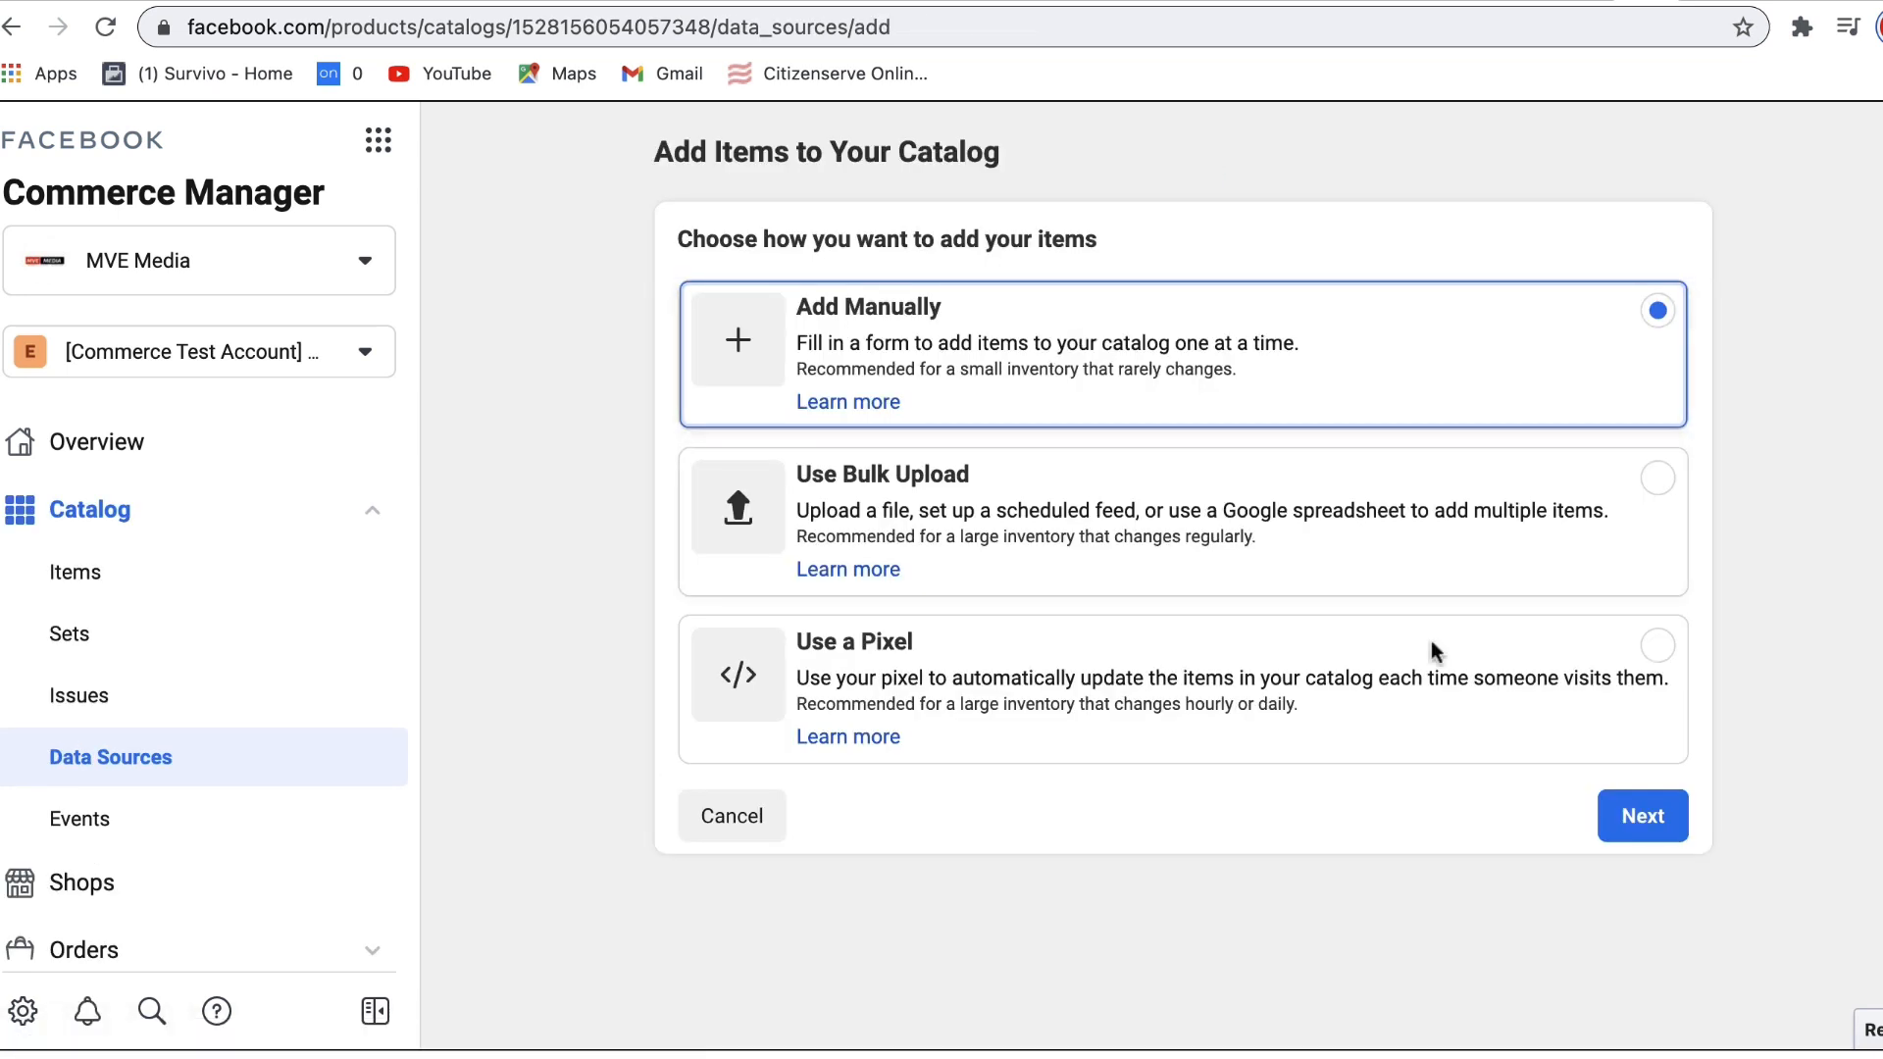
click(1643, 816)
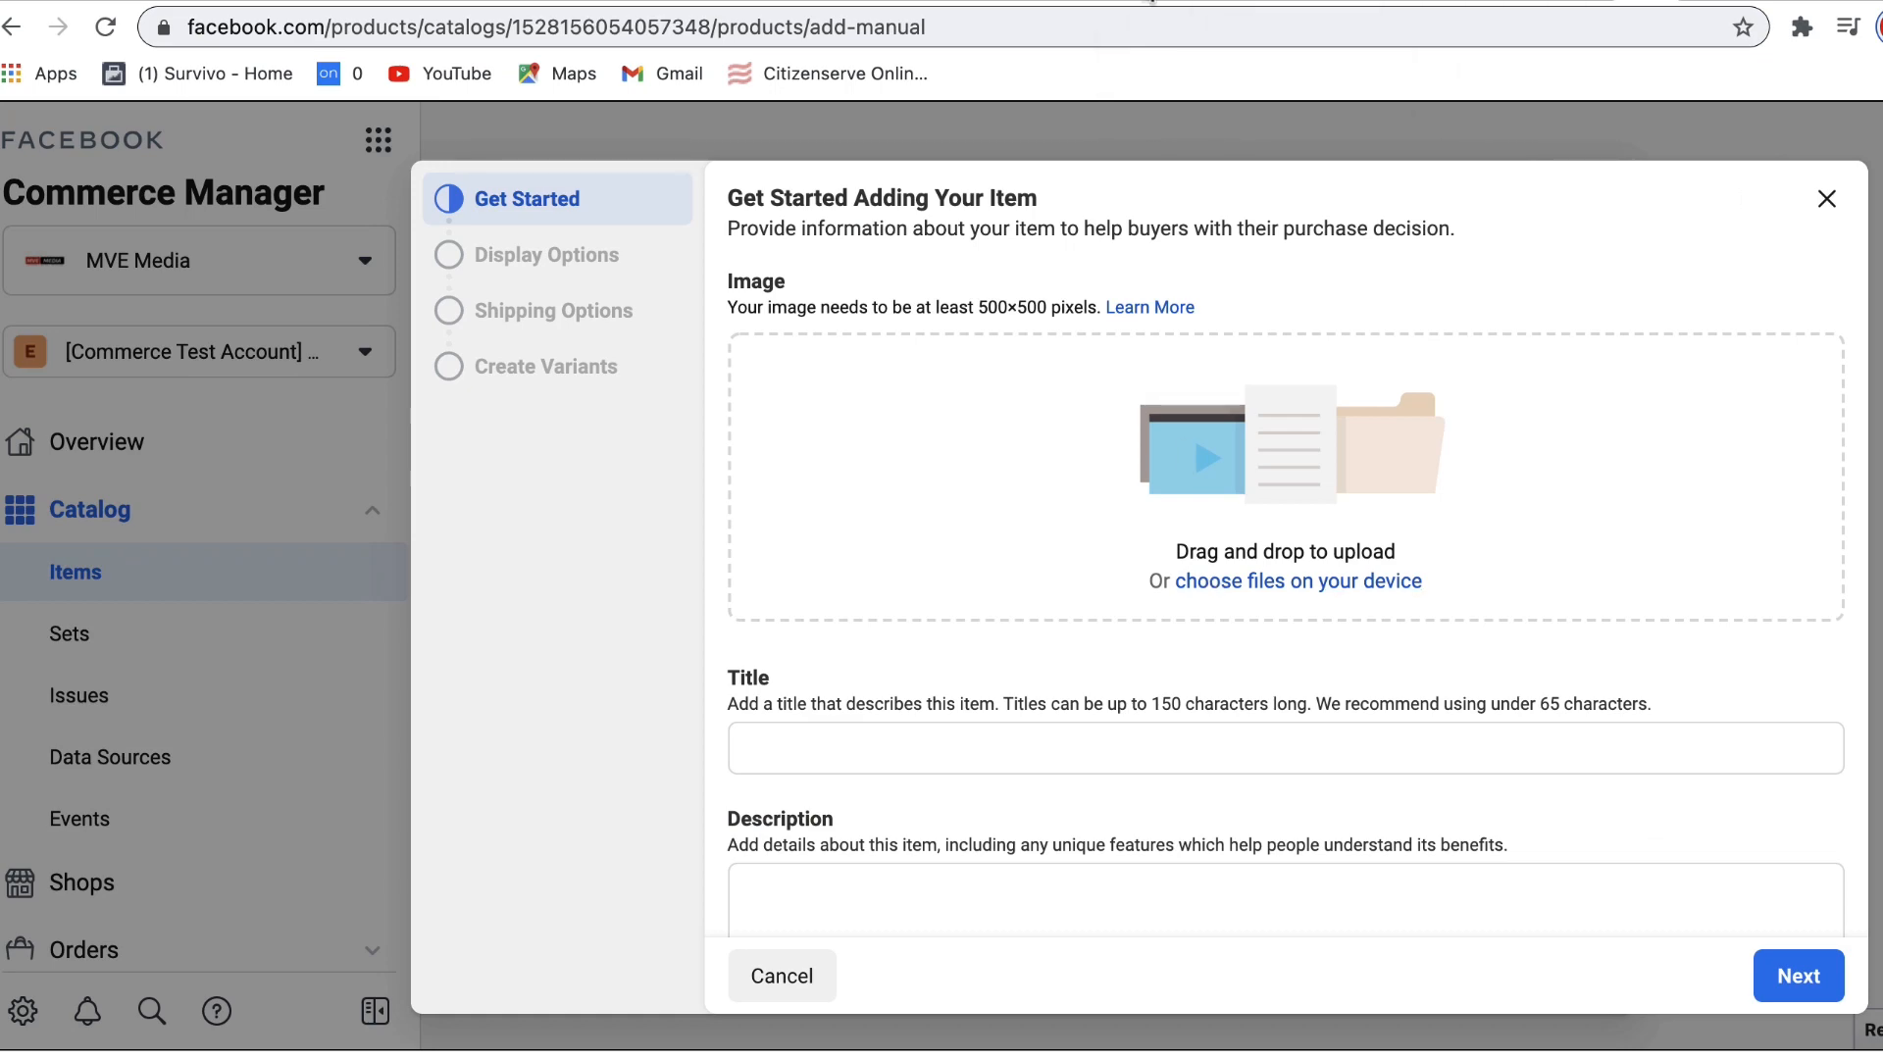
Step: Switch back to the ECOMMERCE PRODUCTS design in Canva
click(1127, 2)
click(1063, 2)
click(1106, 2)
click(1063, 2)
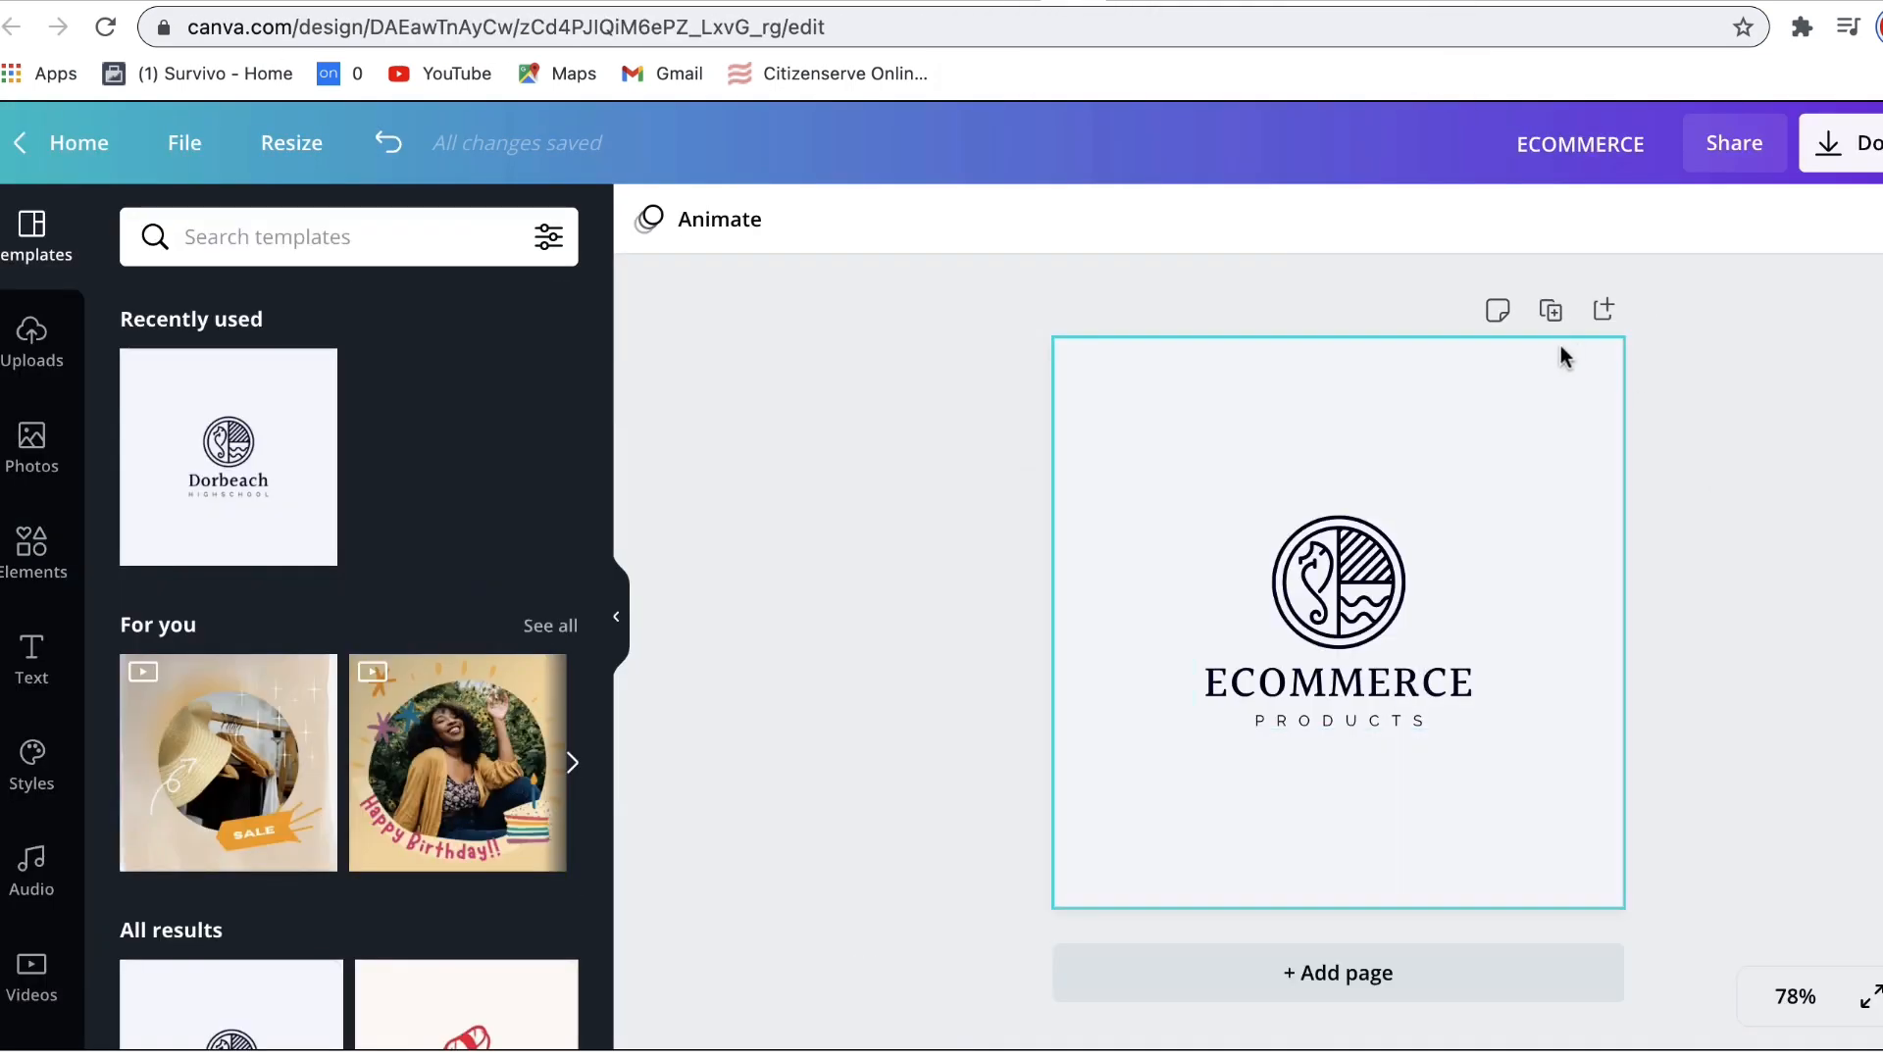
Step: Duplicate the ECOMMERCE page and give the copy a blue background
click(1551, 310)
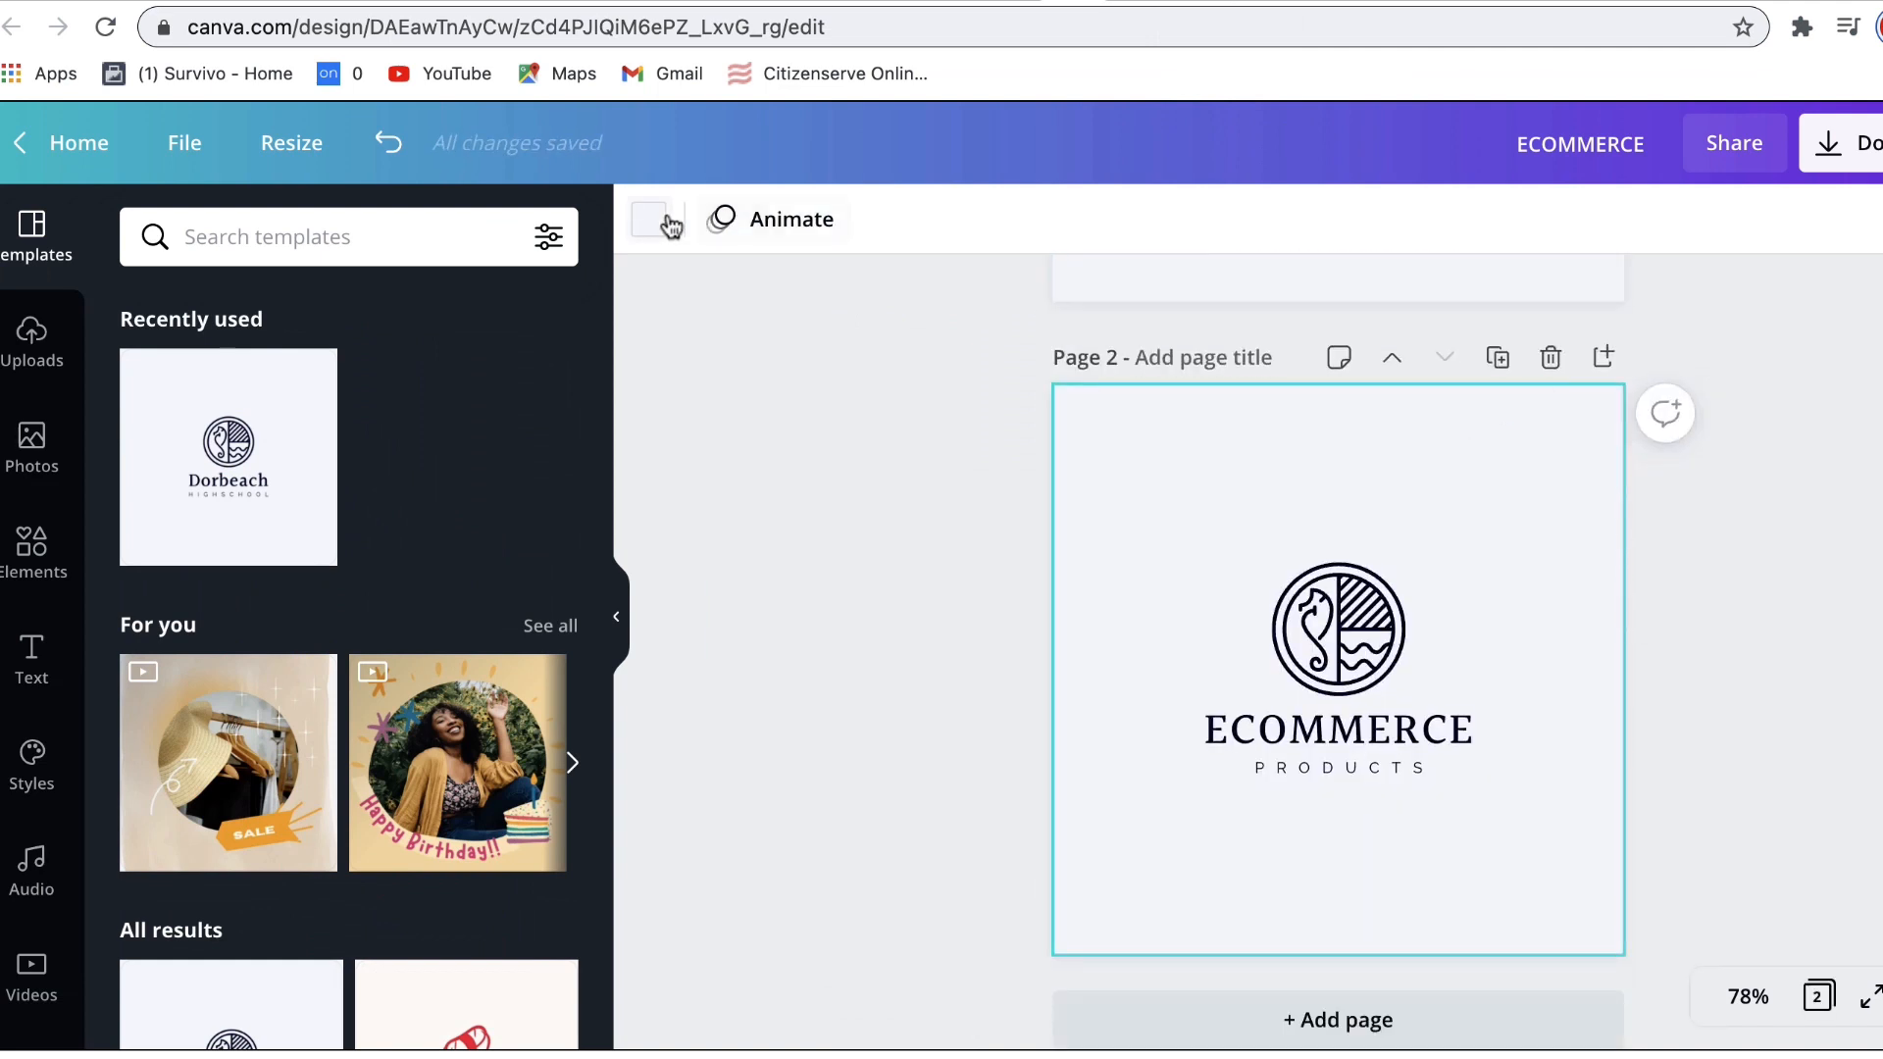
click(672, 224)
click(150, 644)
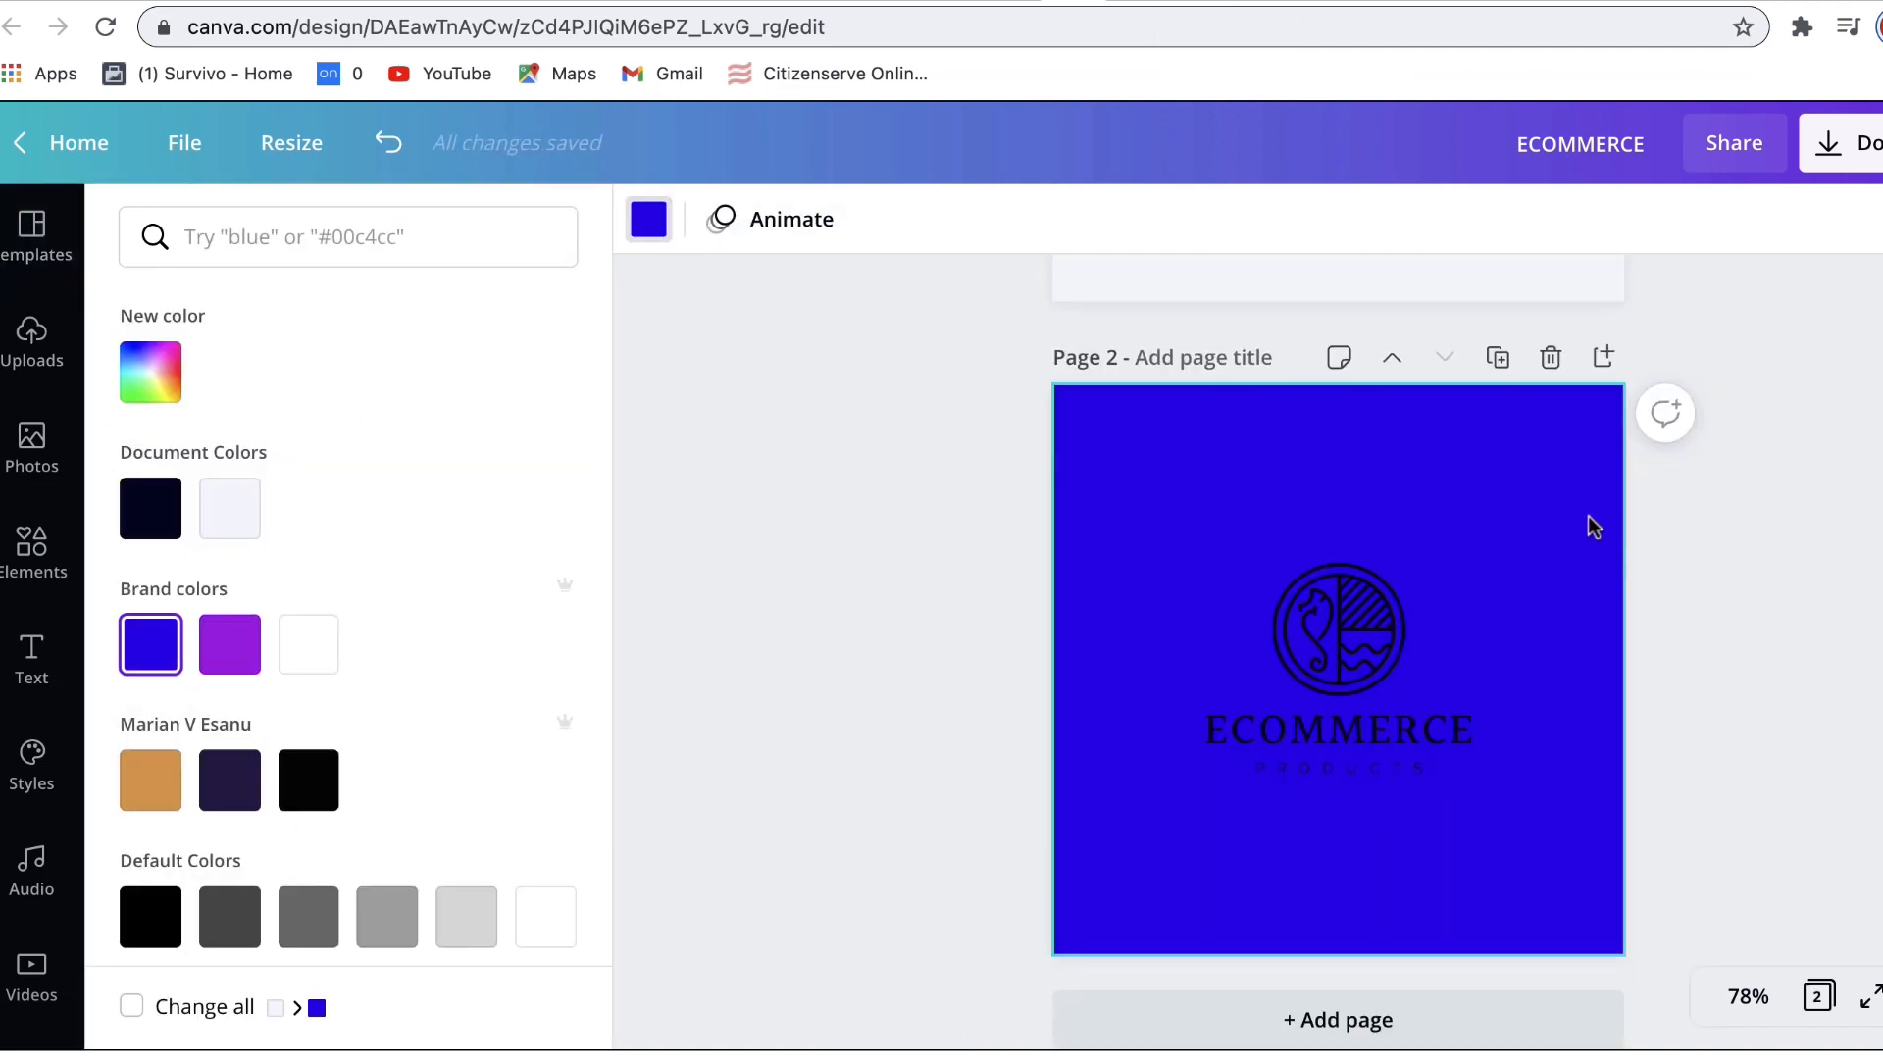
Step: Download the design with its pages, then dismiss the saved-design message
click(1844, 143)
click(1715, 832)
click(1812, 867)
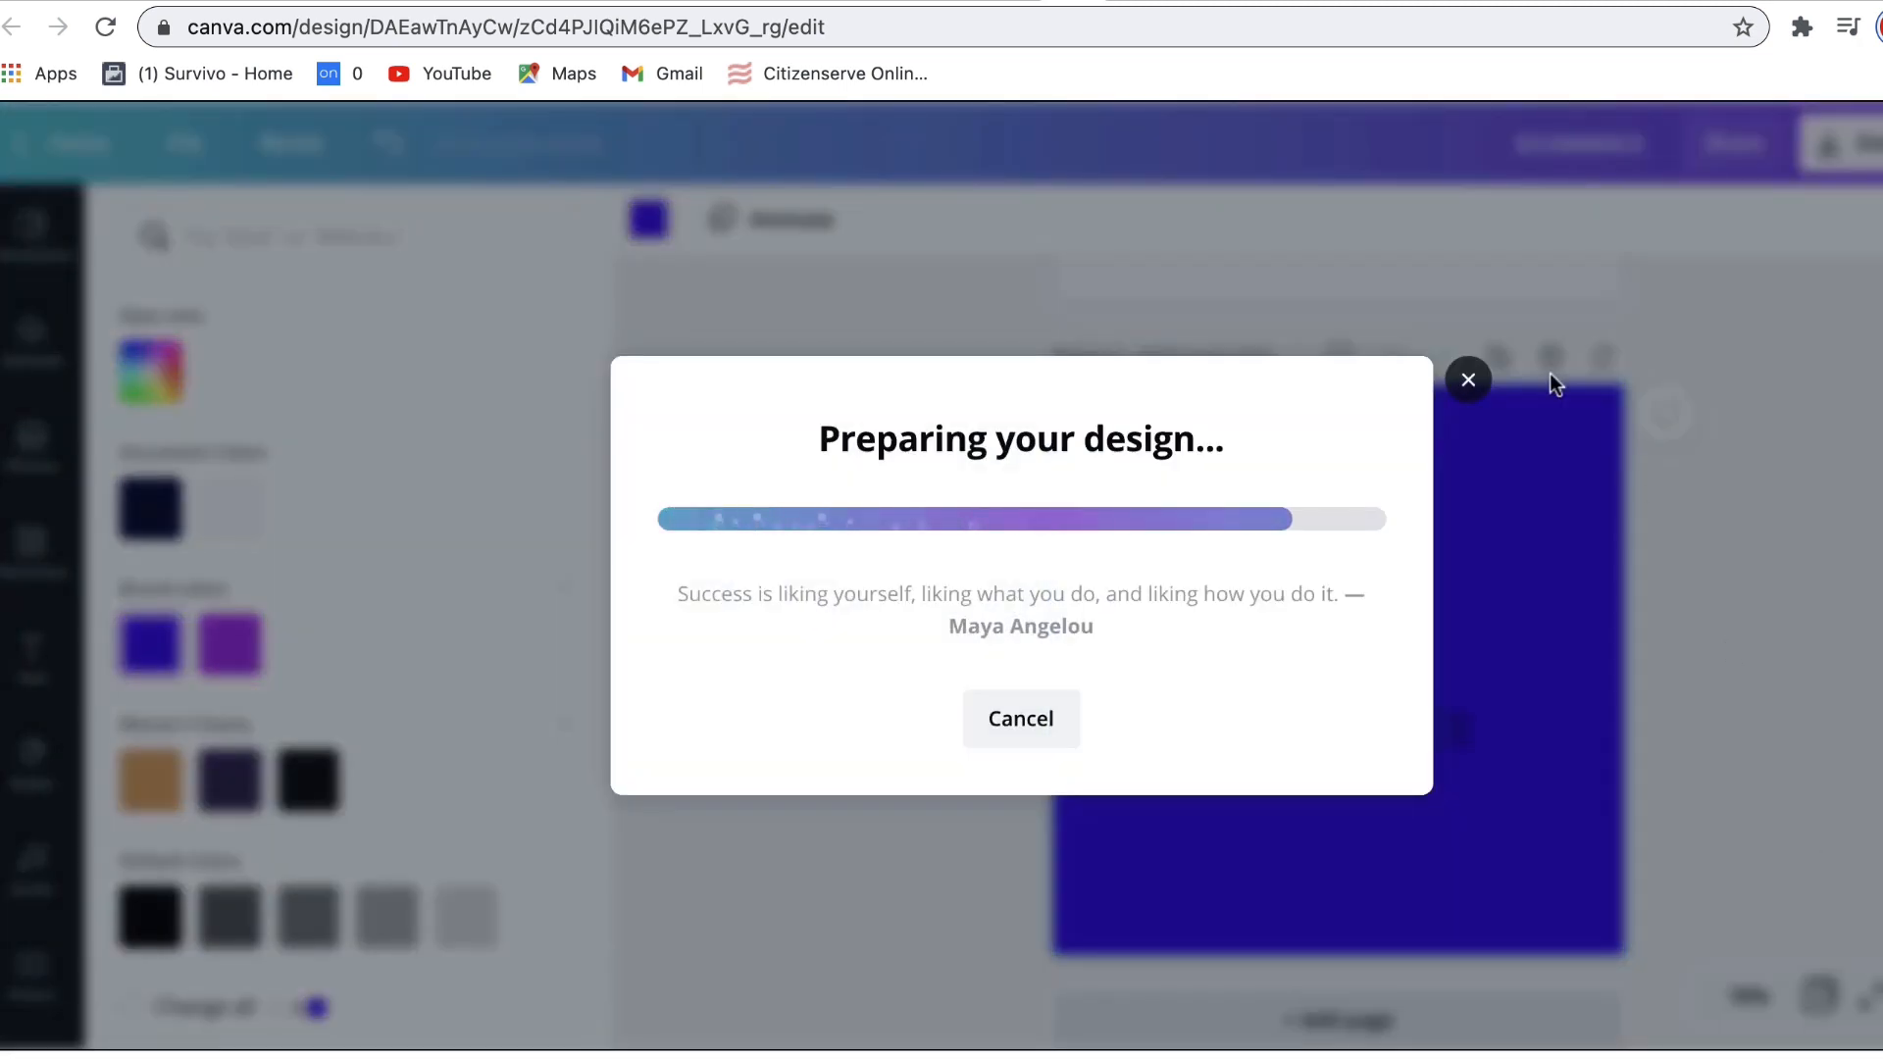
click(1465, 310)
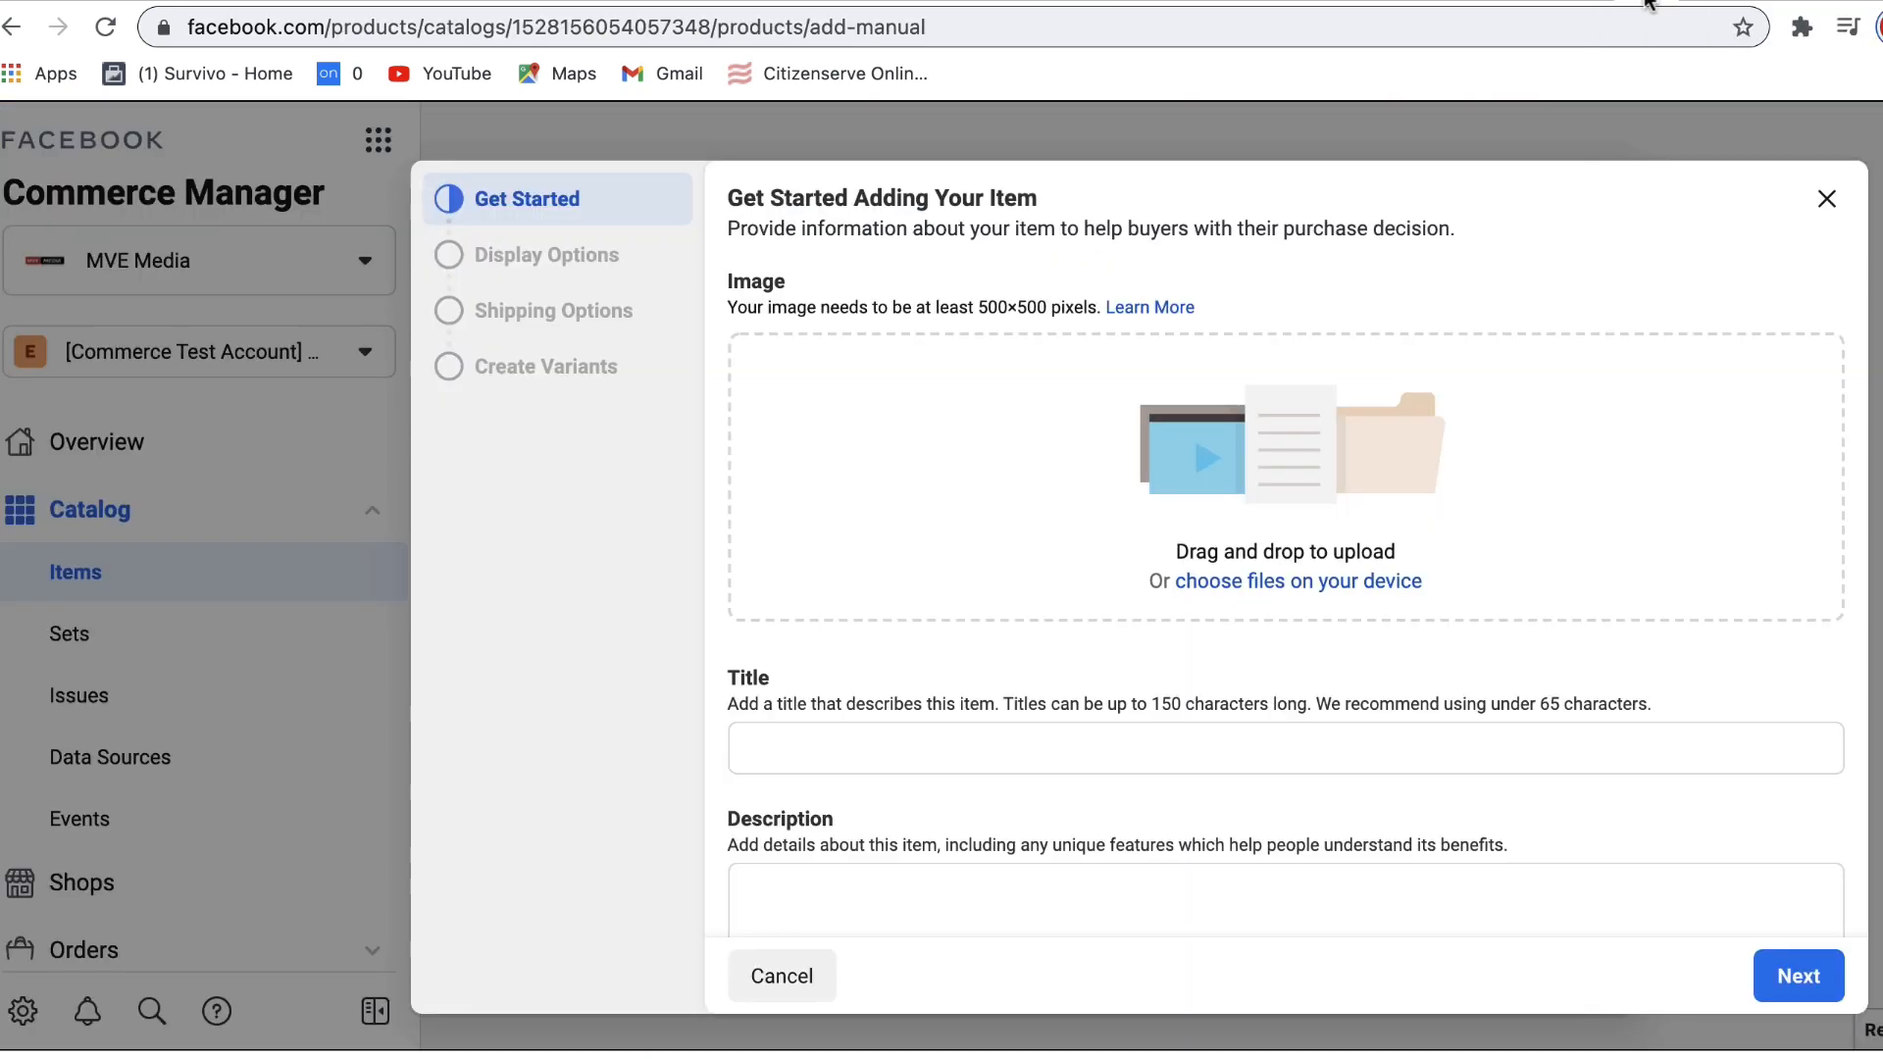
Step: Upload the second product's image with description 'Ecommerce product description 2', then bring up the Condition choices
click(1252, 586)
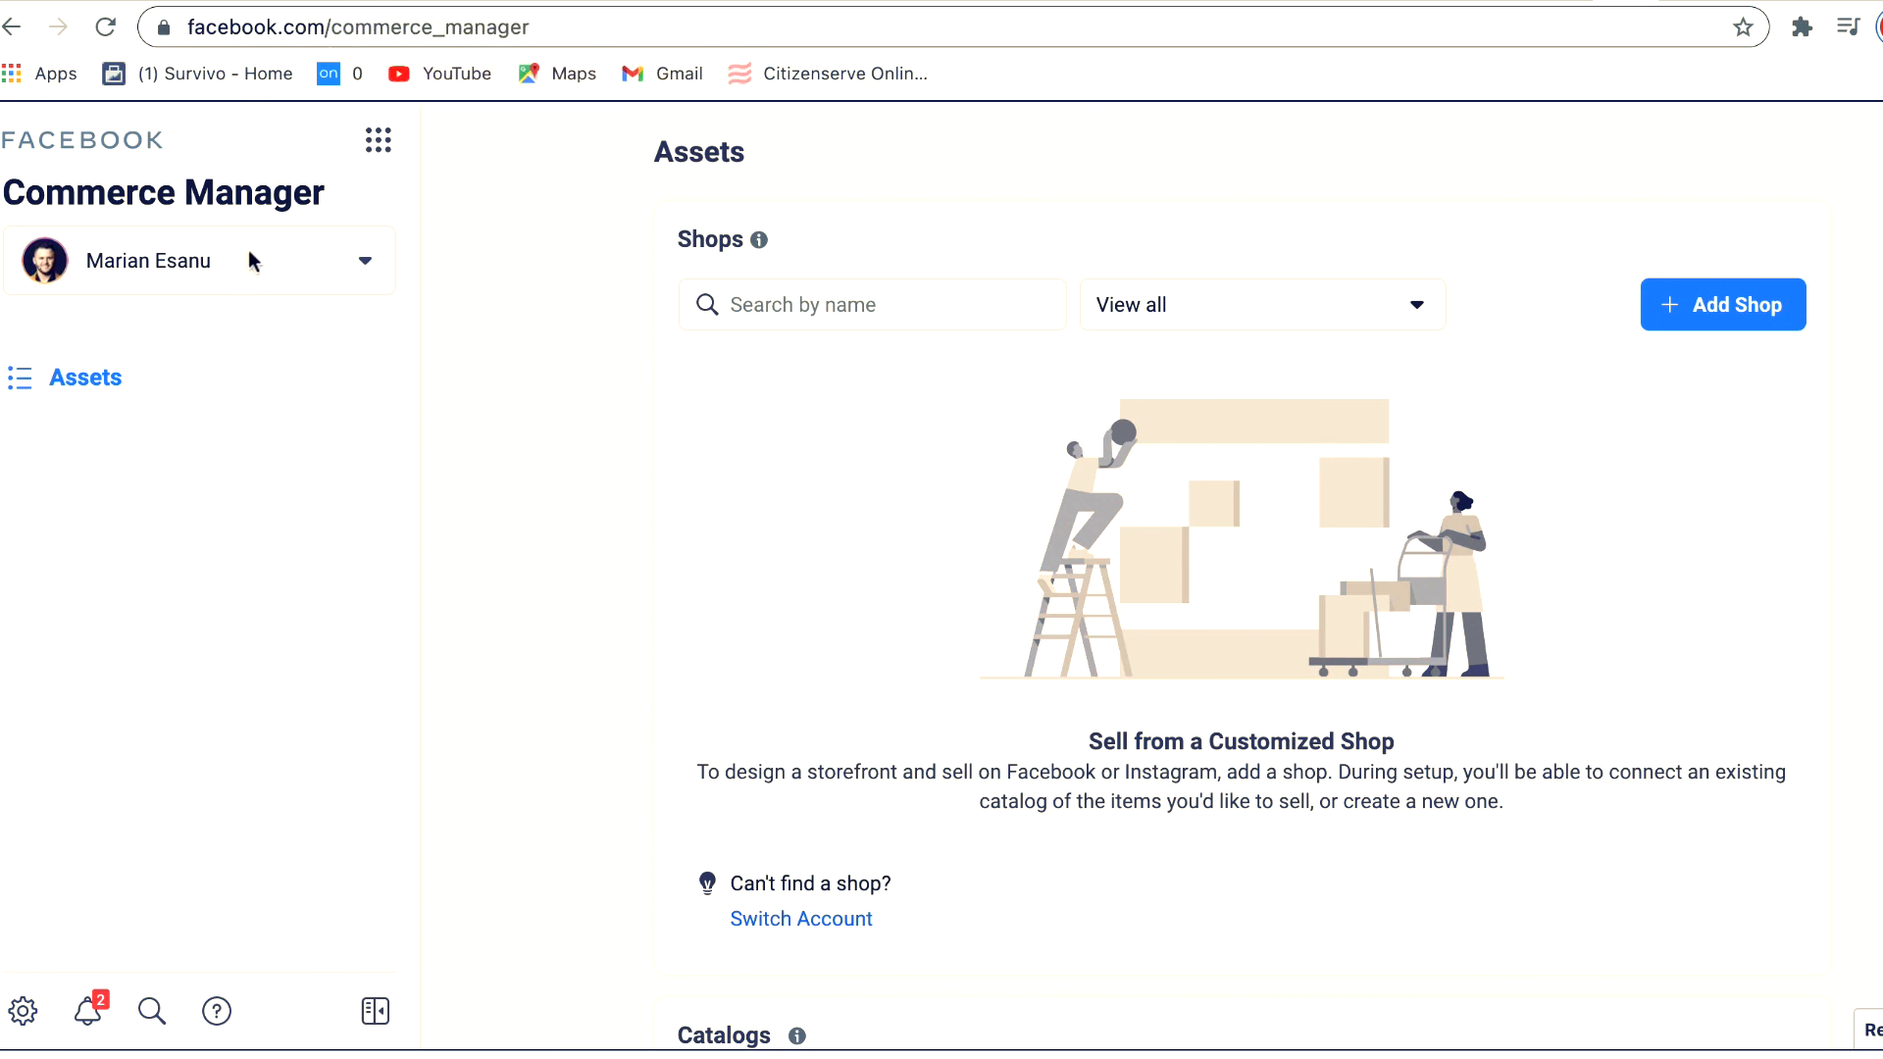
click(363, 262)
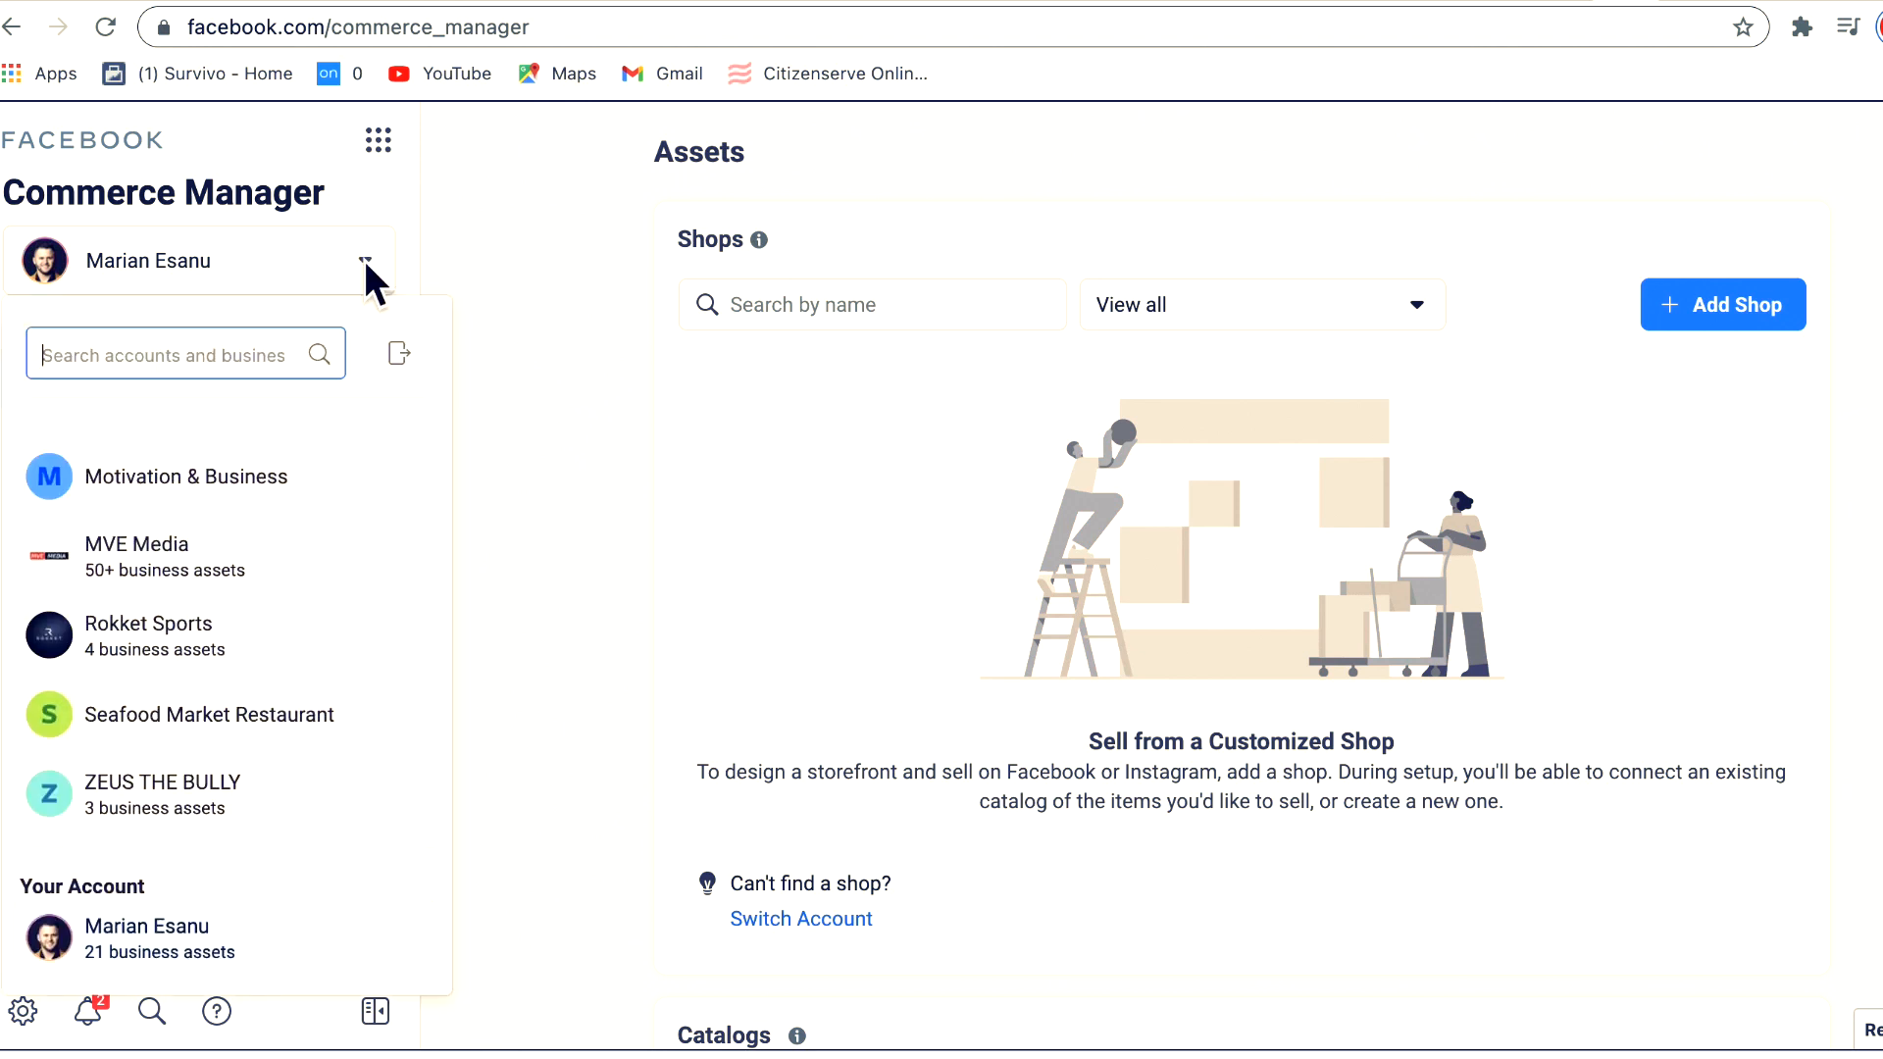
click(404, 193)
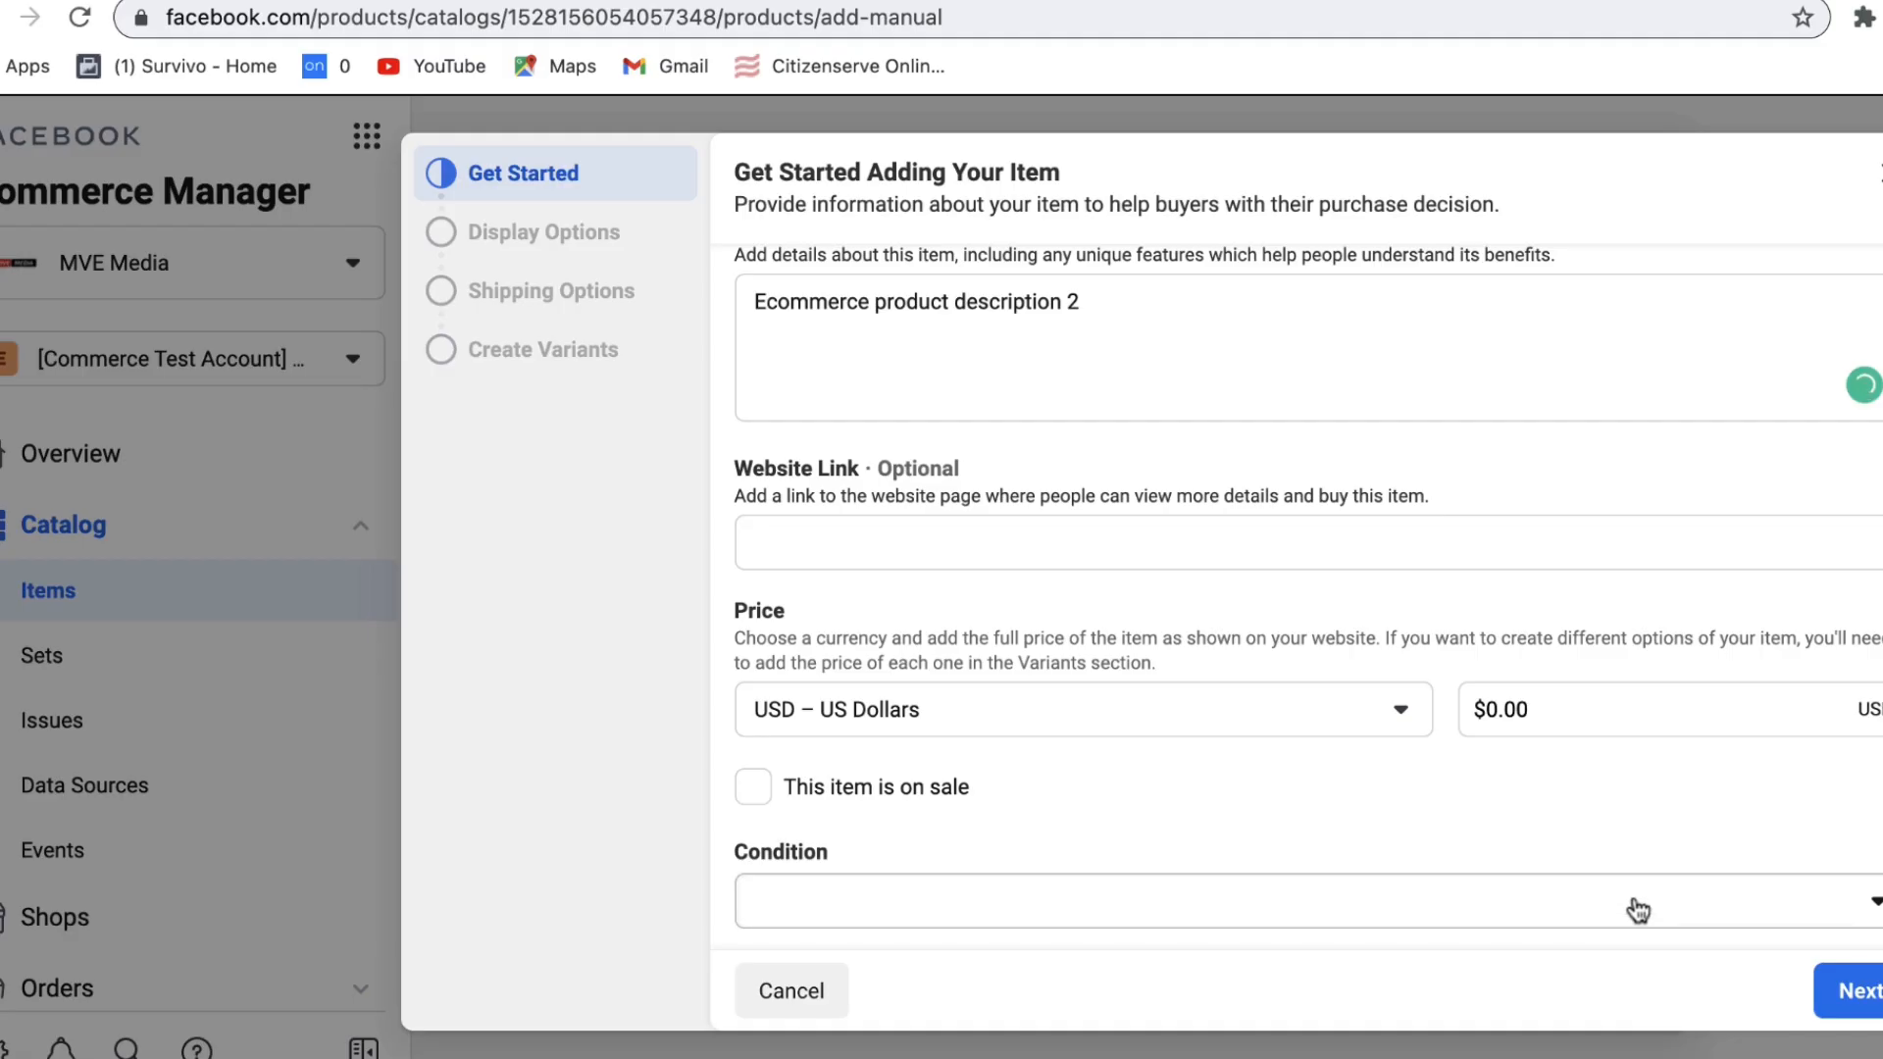
click(1635, 904)
Step: Set the item condition to New and its price to $7.00
click(853, 619)
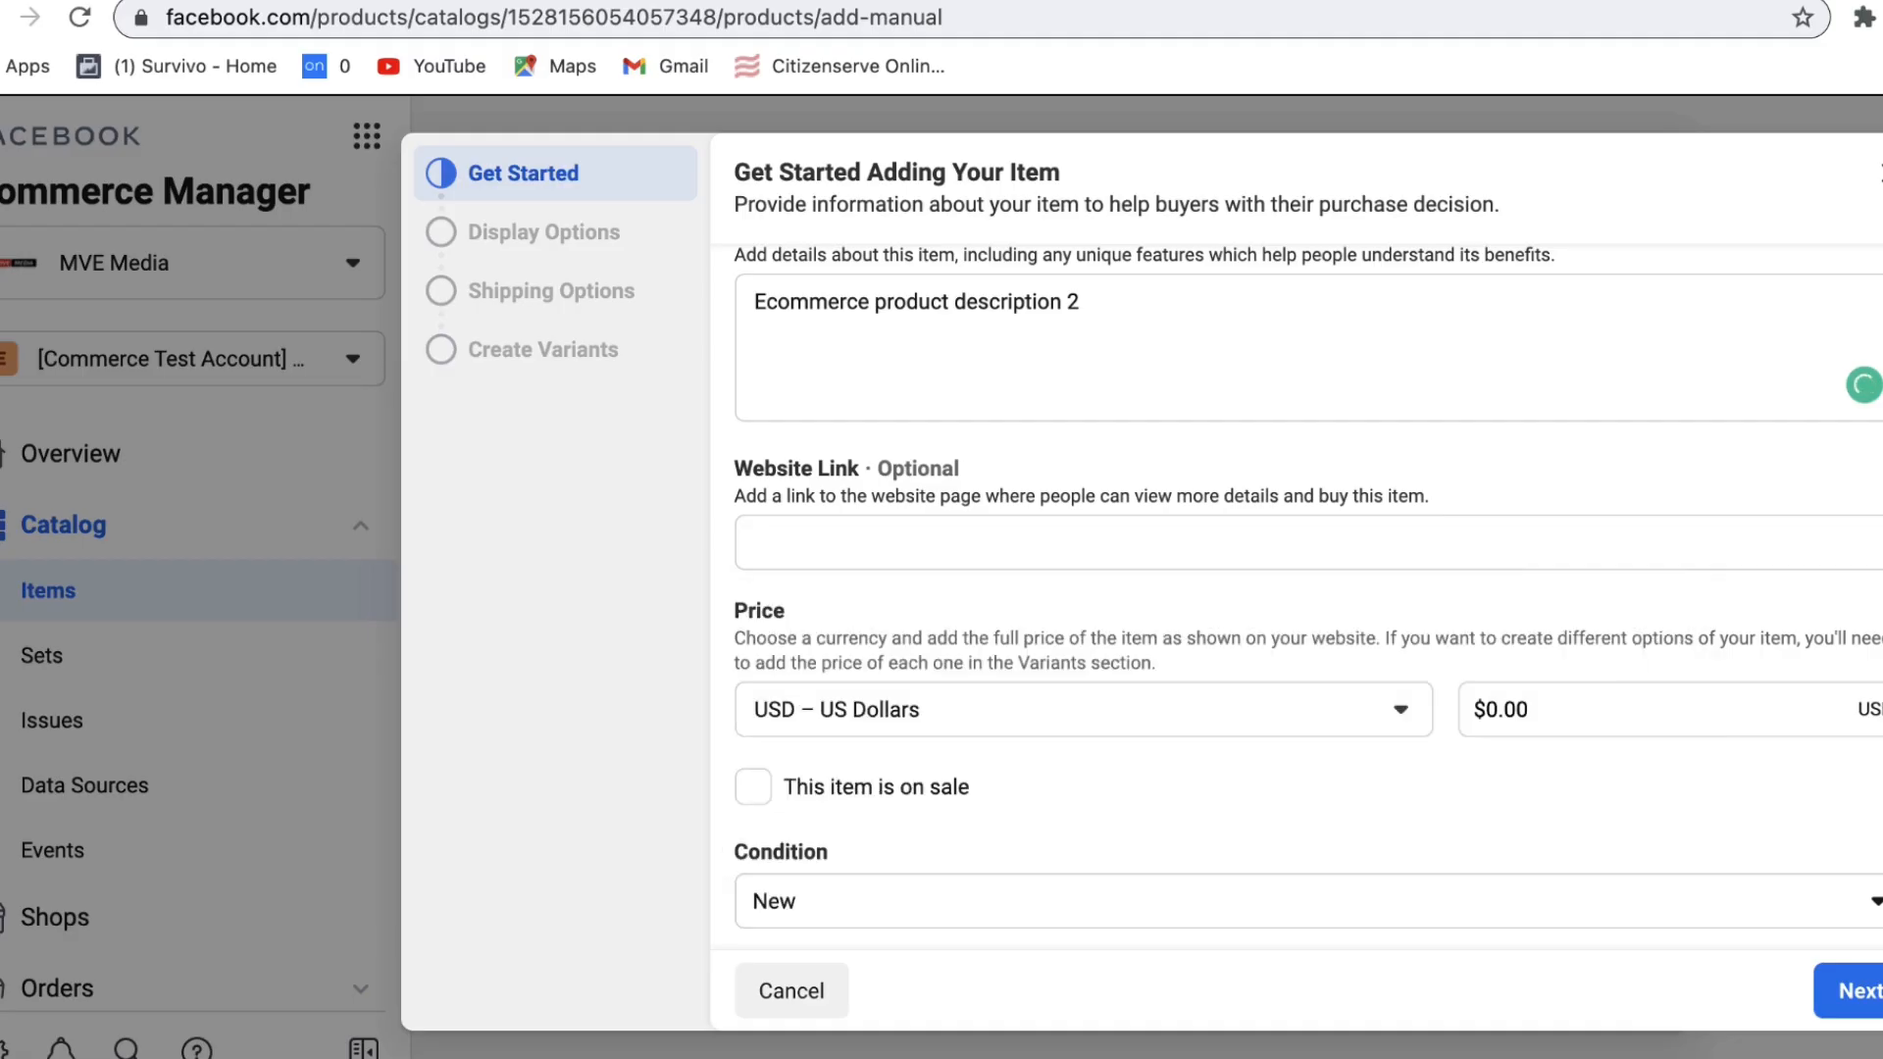
click(1875, 1008)
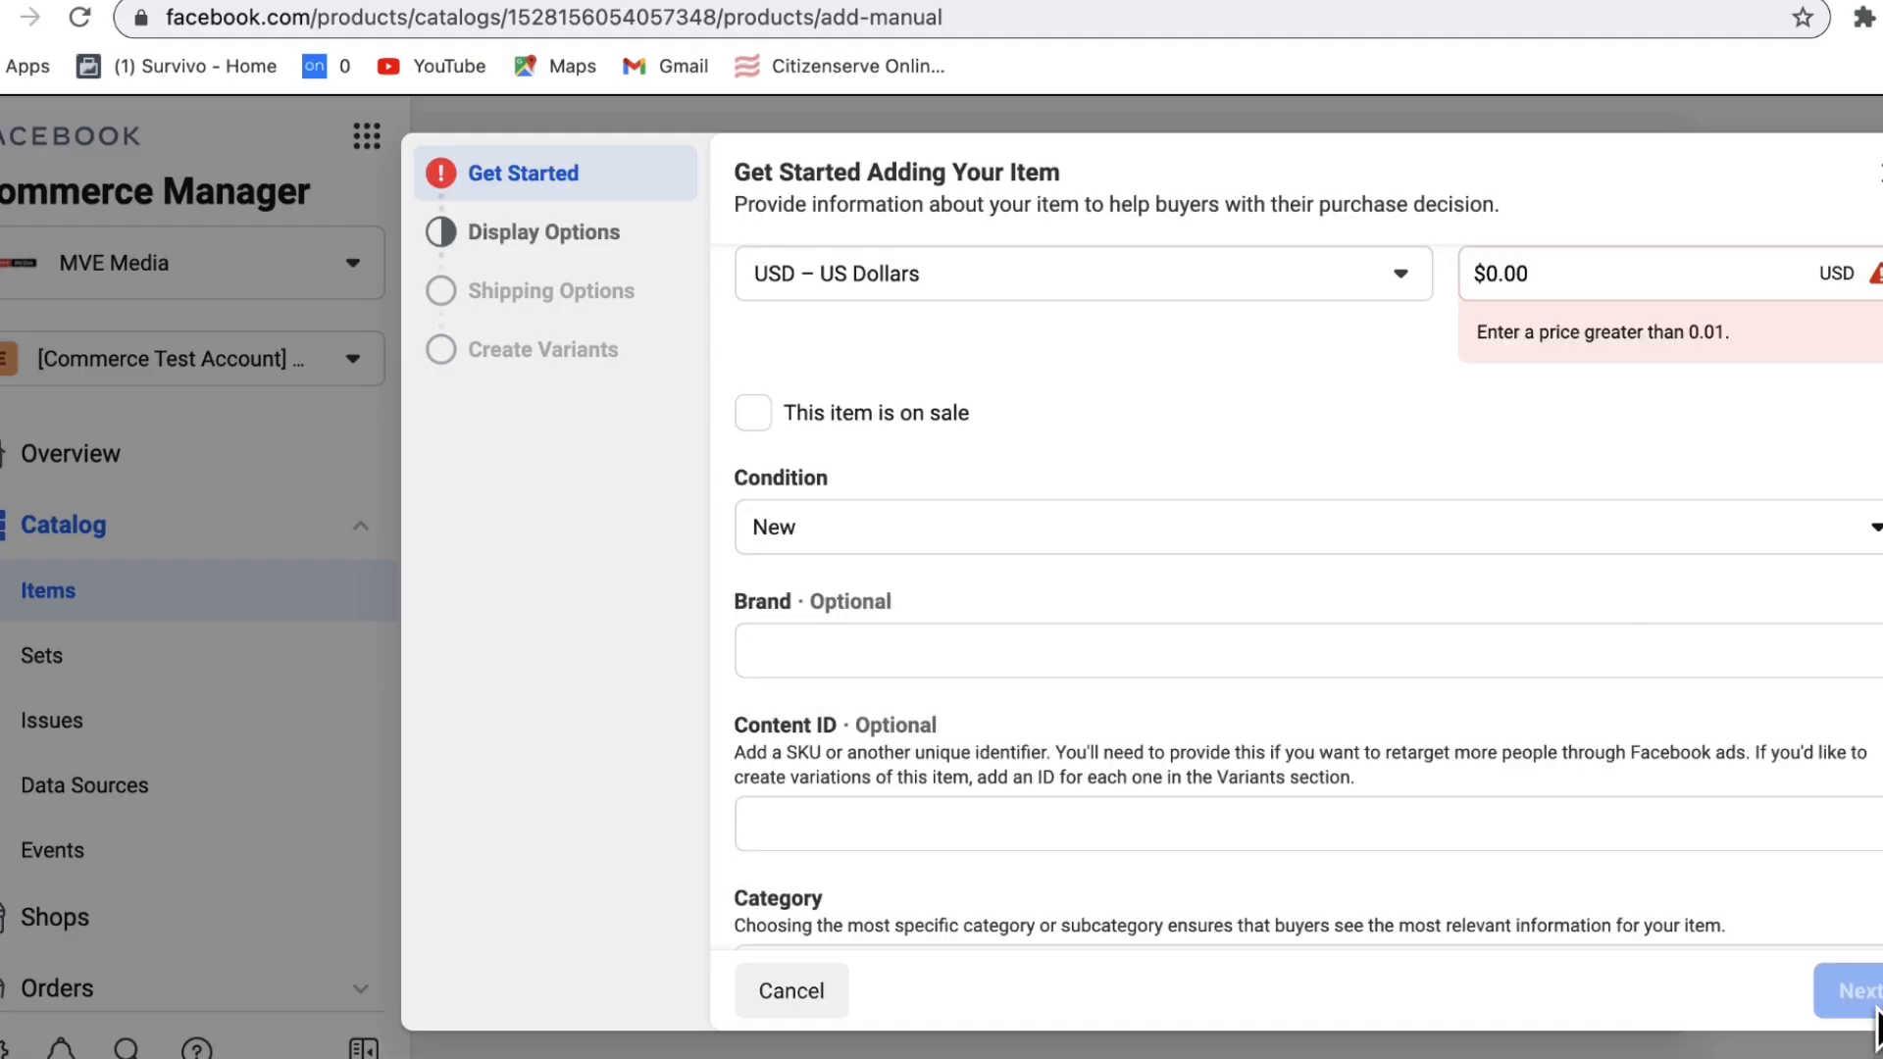
click(1499, 276)
key(BackSpace)
text(7)
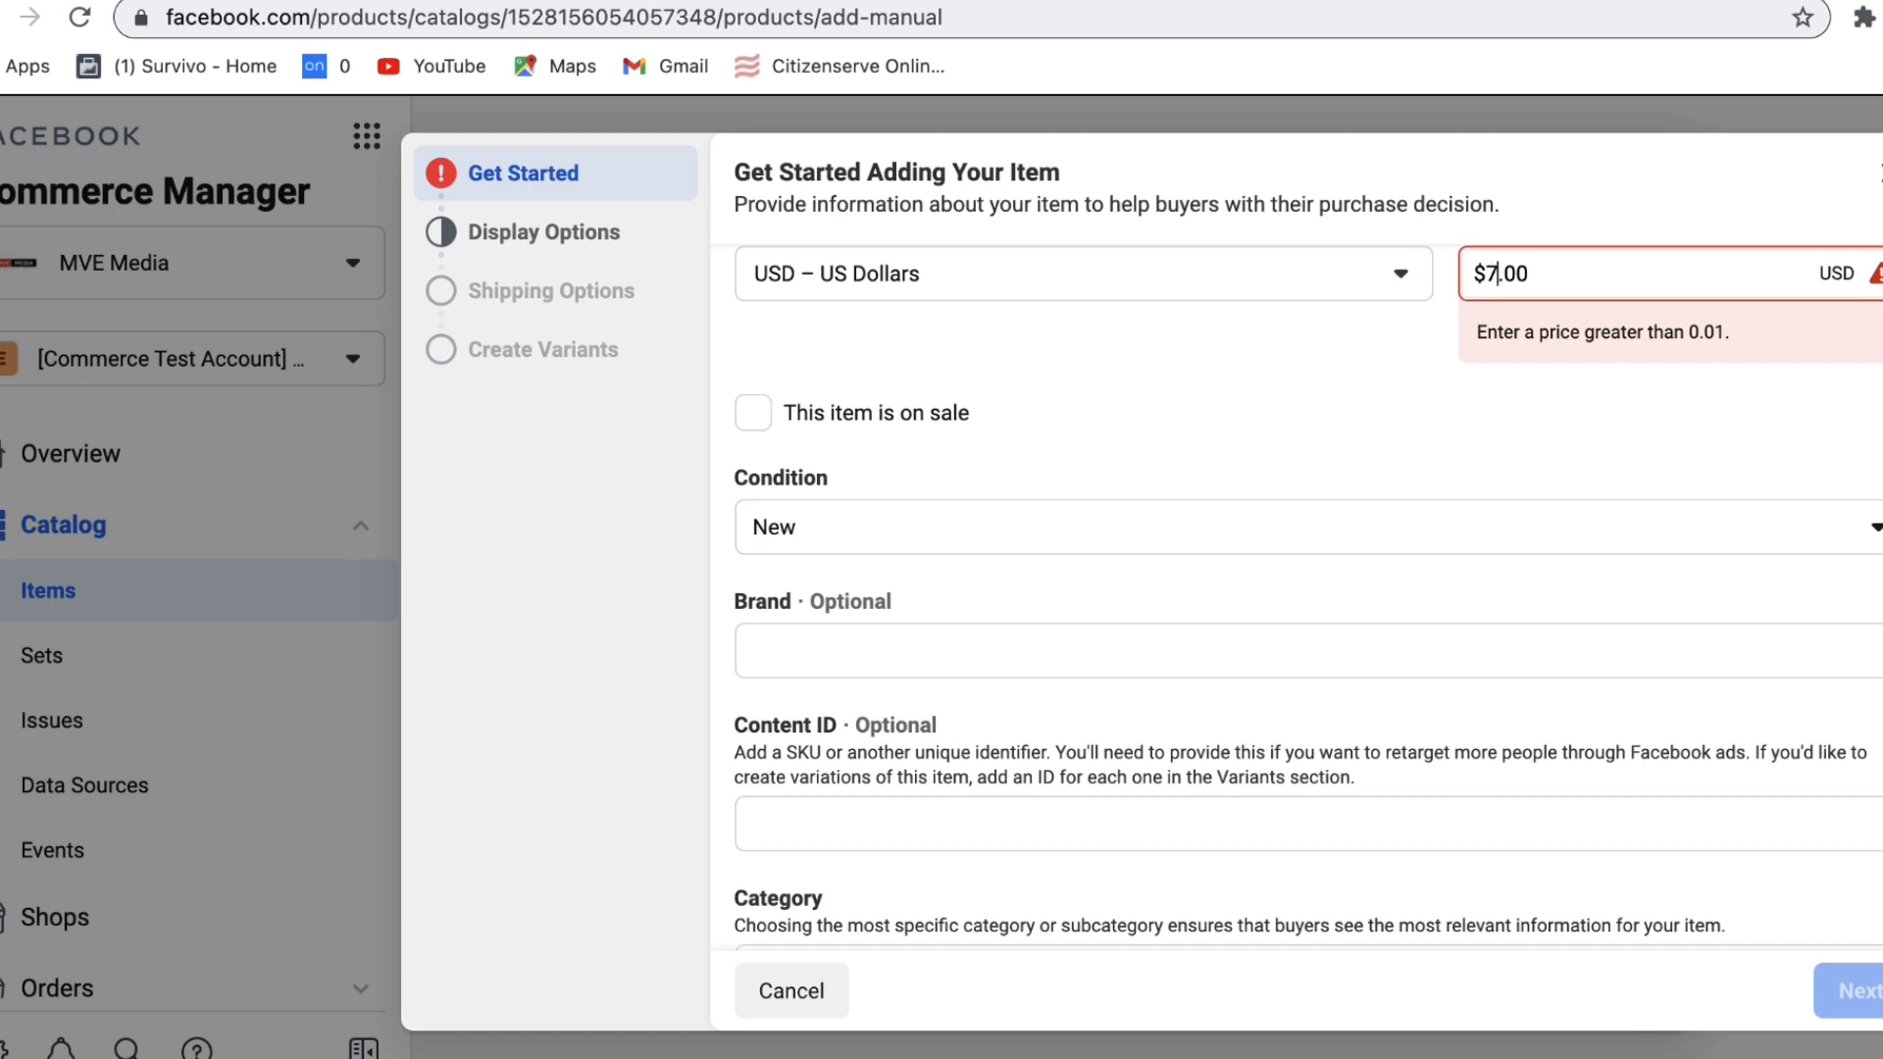
click(1783, 835)
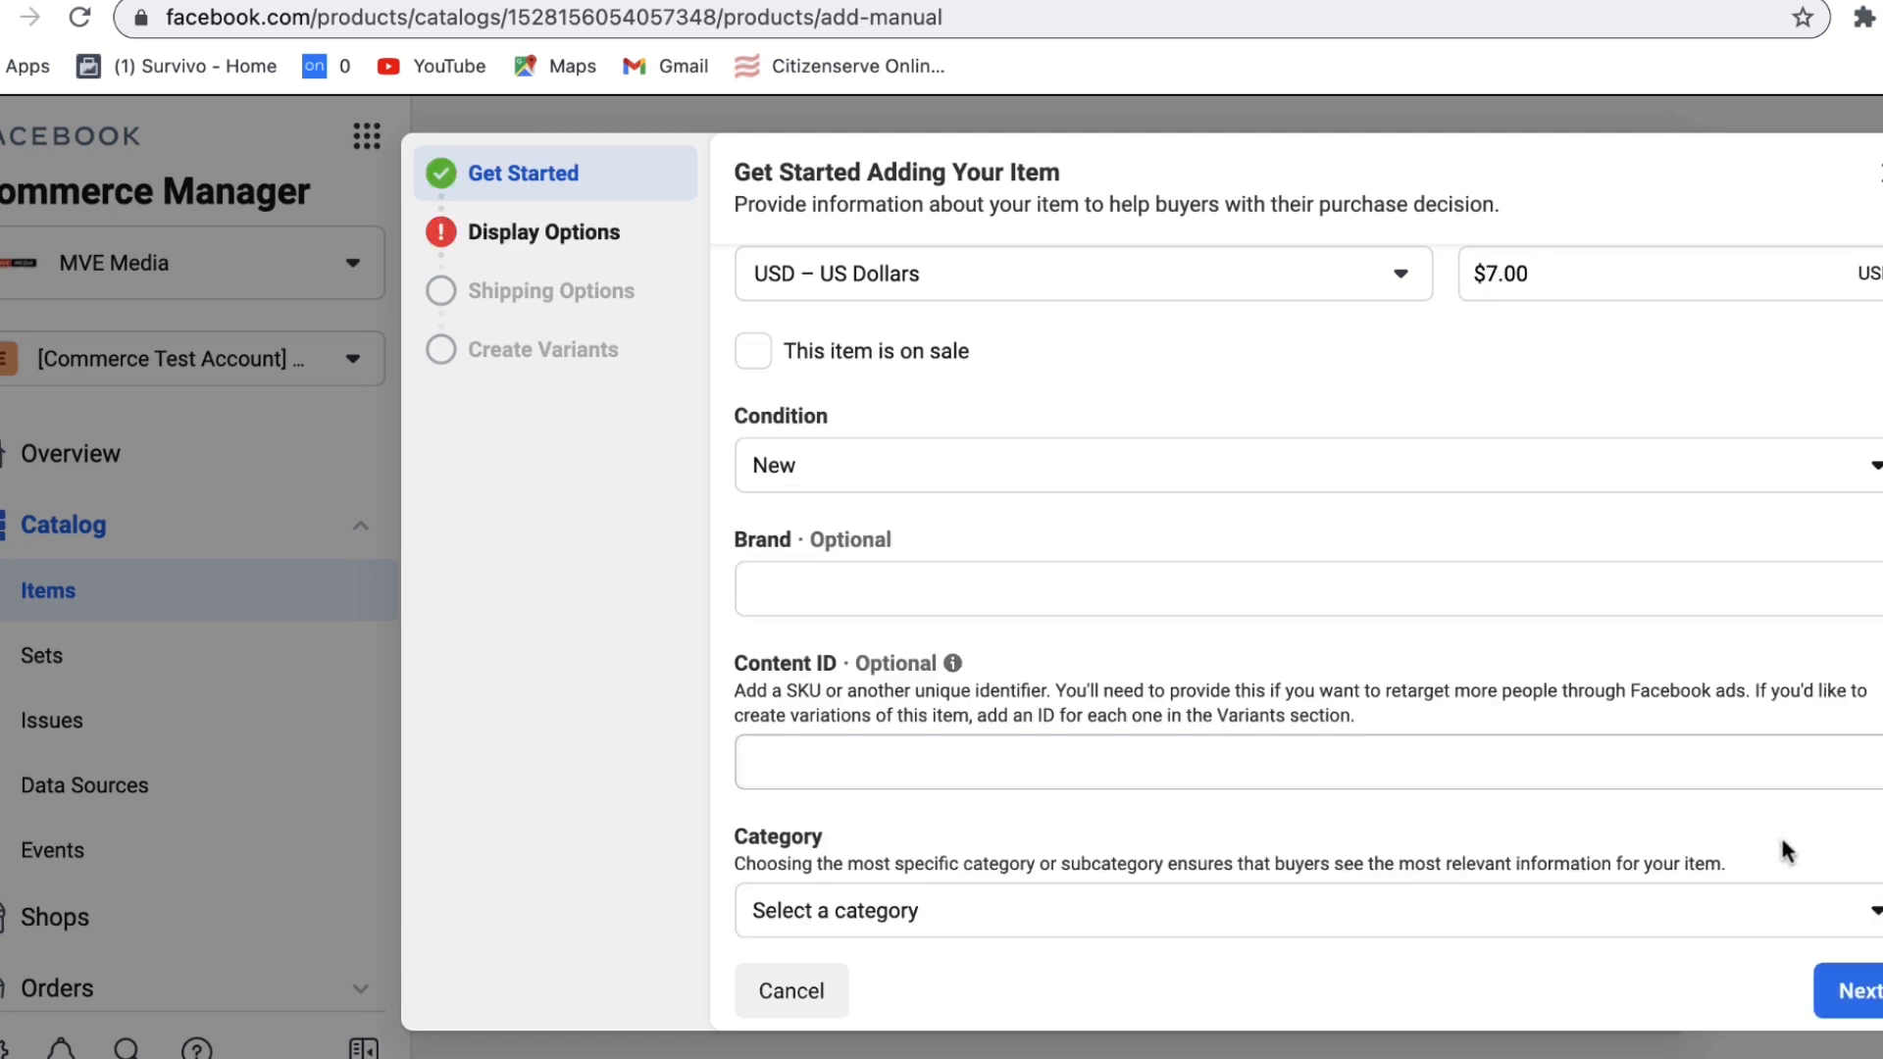
Step: Categorise the item as Clothing & Accessories > Clothing Accessories
drag(1782, 841, 1779, 932)
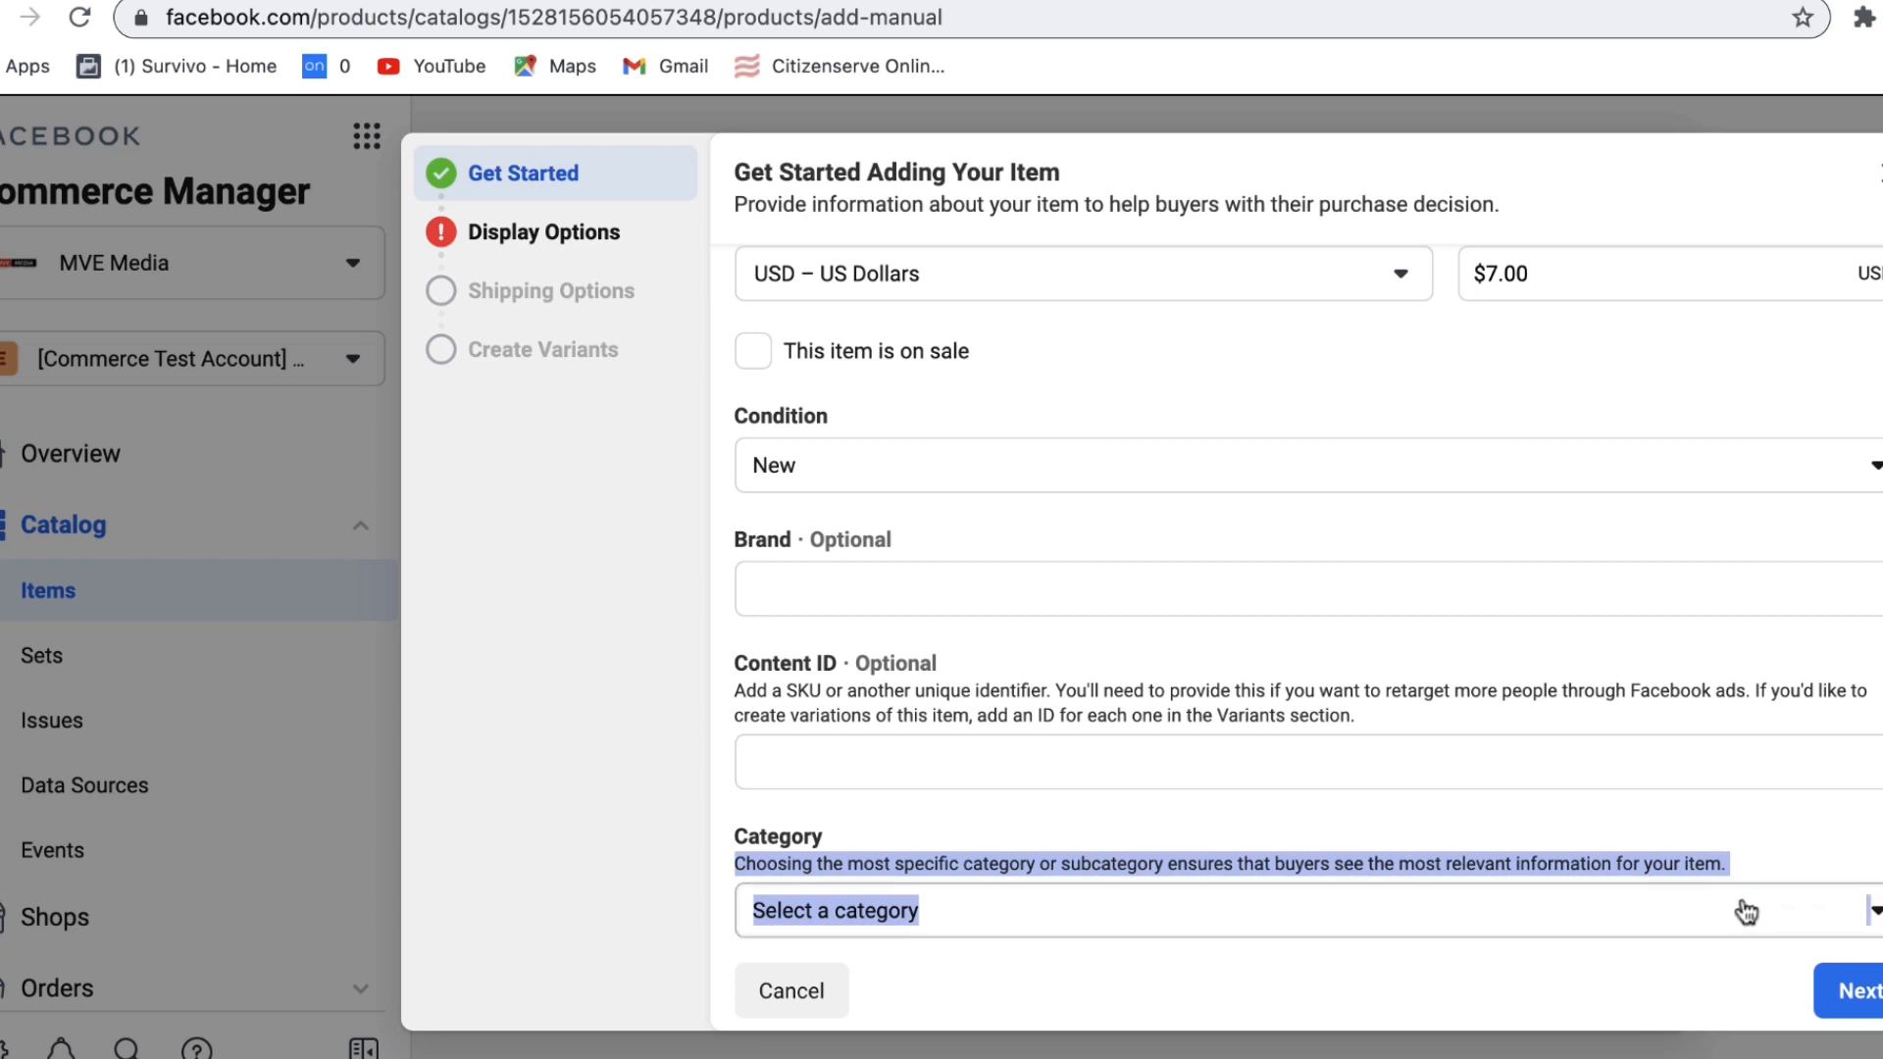
click(1745, 912)
click(1034, 765)
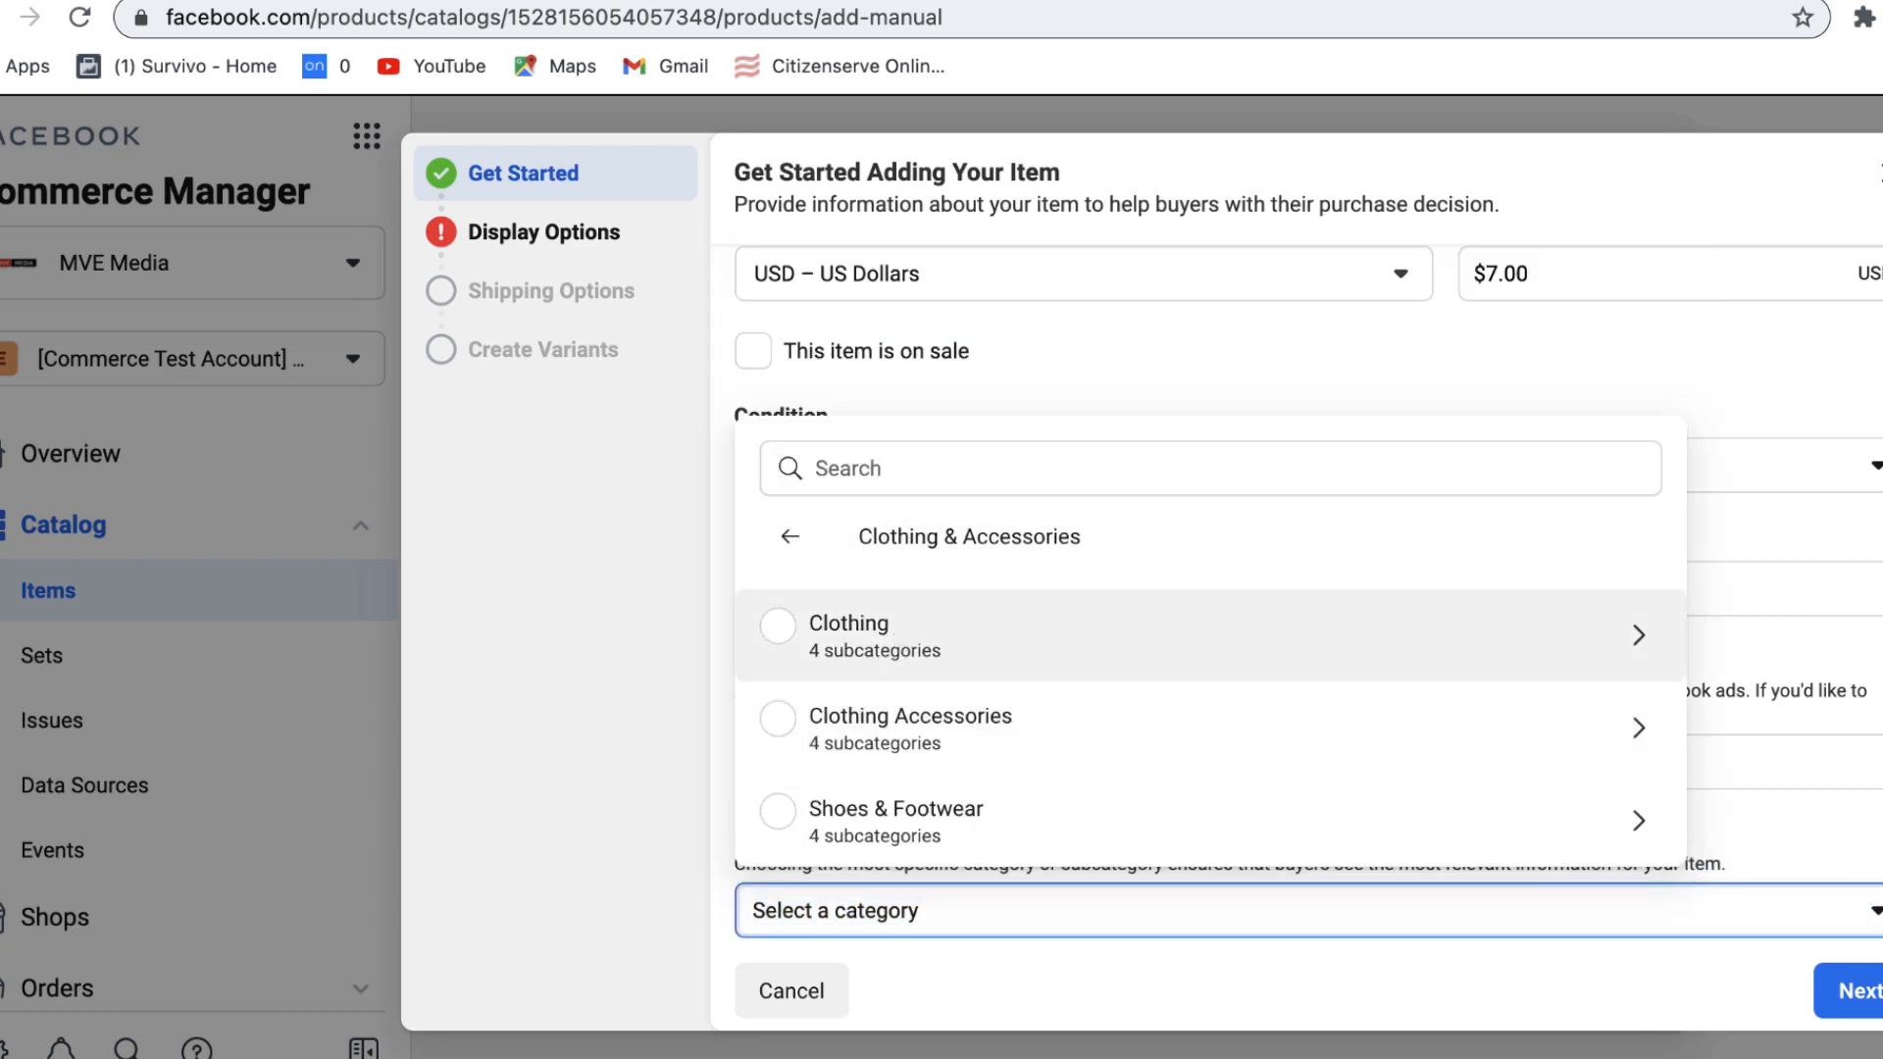
click(807, 753)
click(1852, 990)
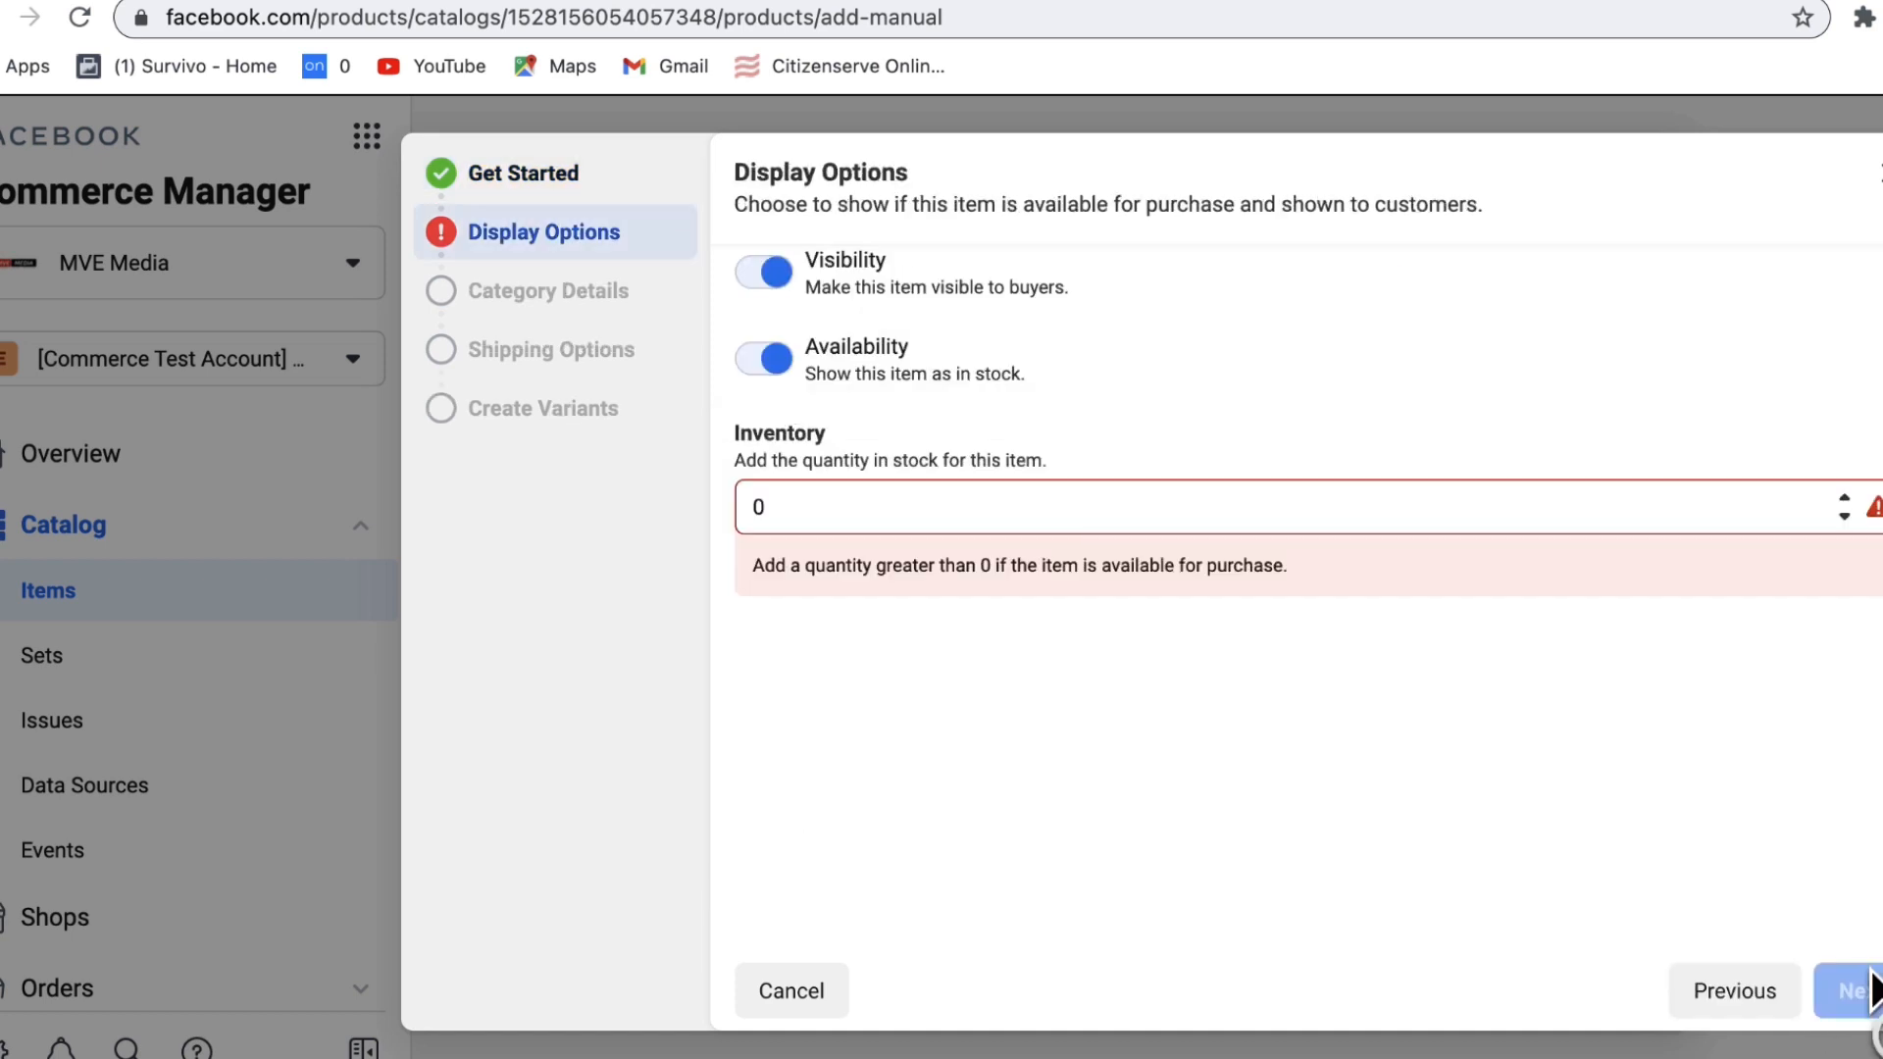
Step: Set the item's inventory quantity to 50
click(896, 506)
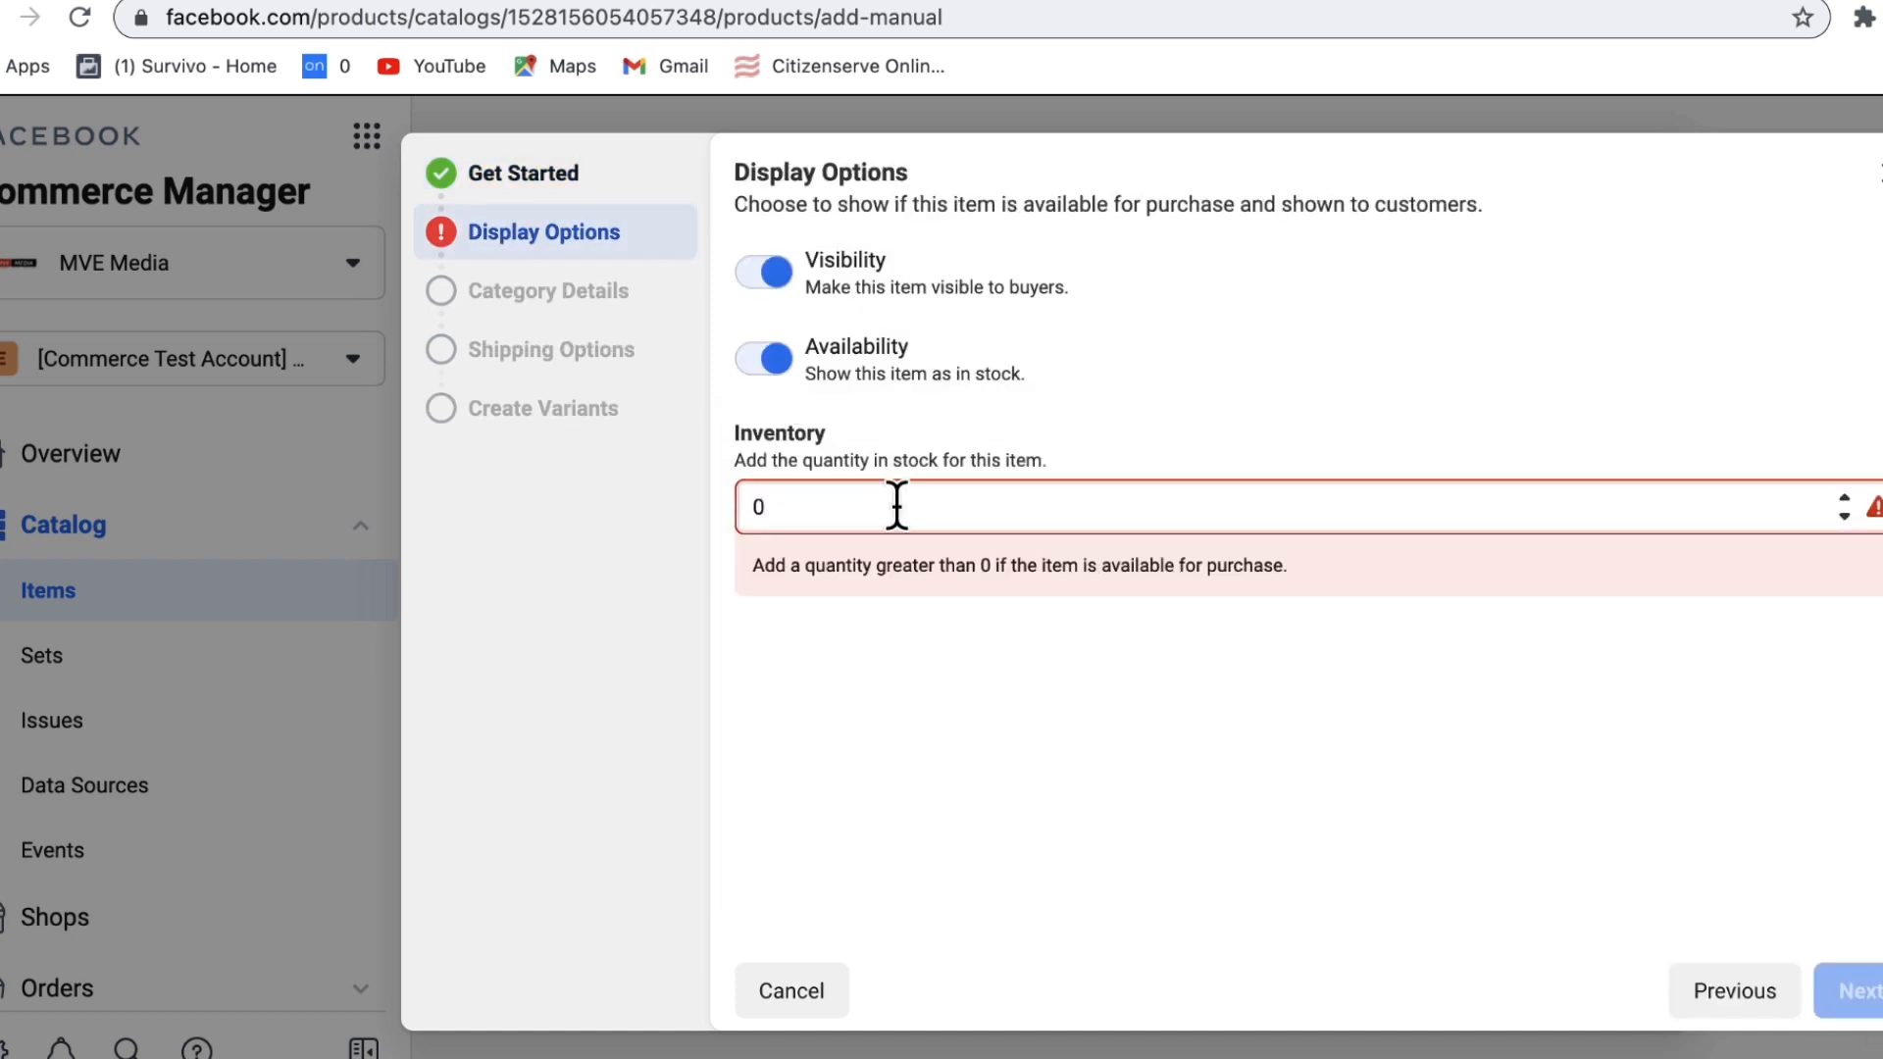
text(50)
key(BackSpace)
key(BackSpace)
key(BackSpace)
text(50)
click(1852, 990)
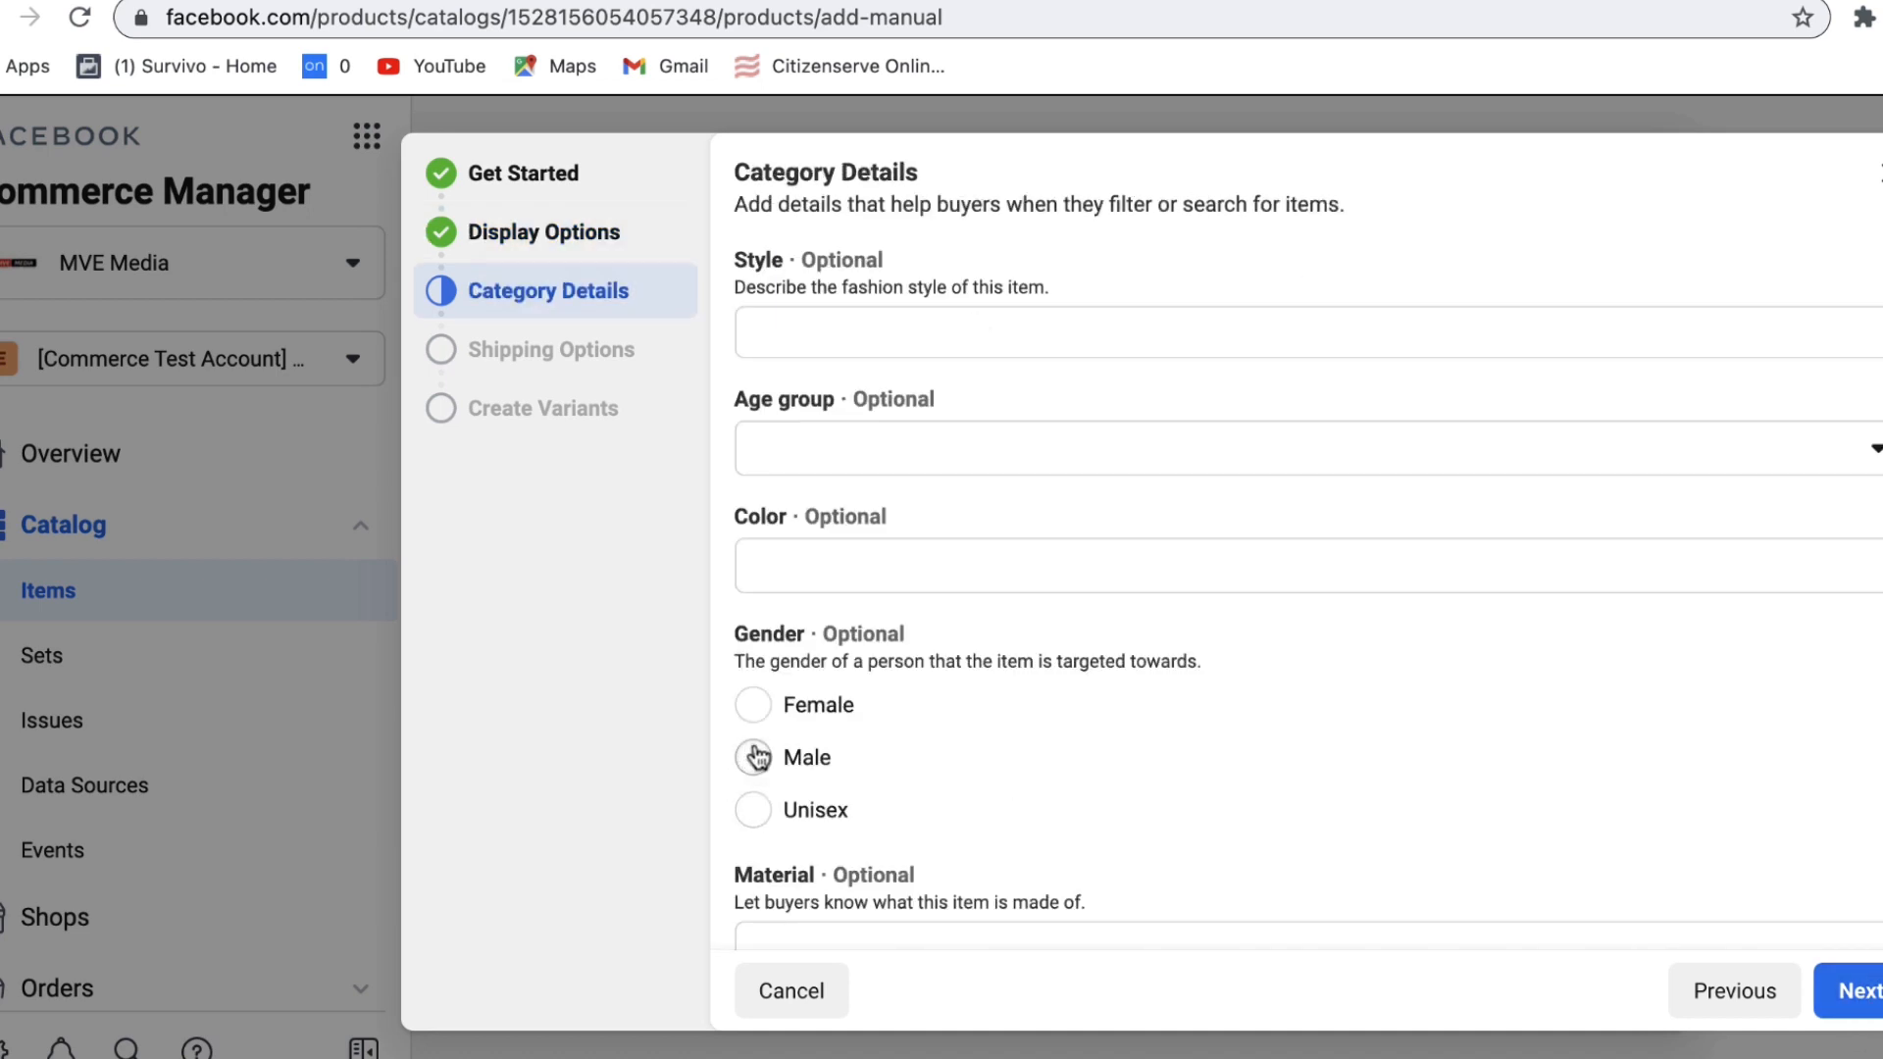
Step: Choose the item's gender and set its age group to All ages
click(753, 705)
click(980, 449)
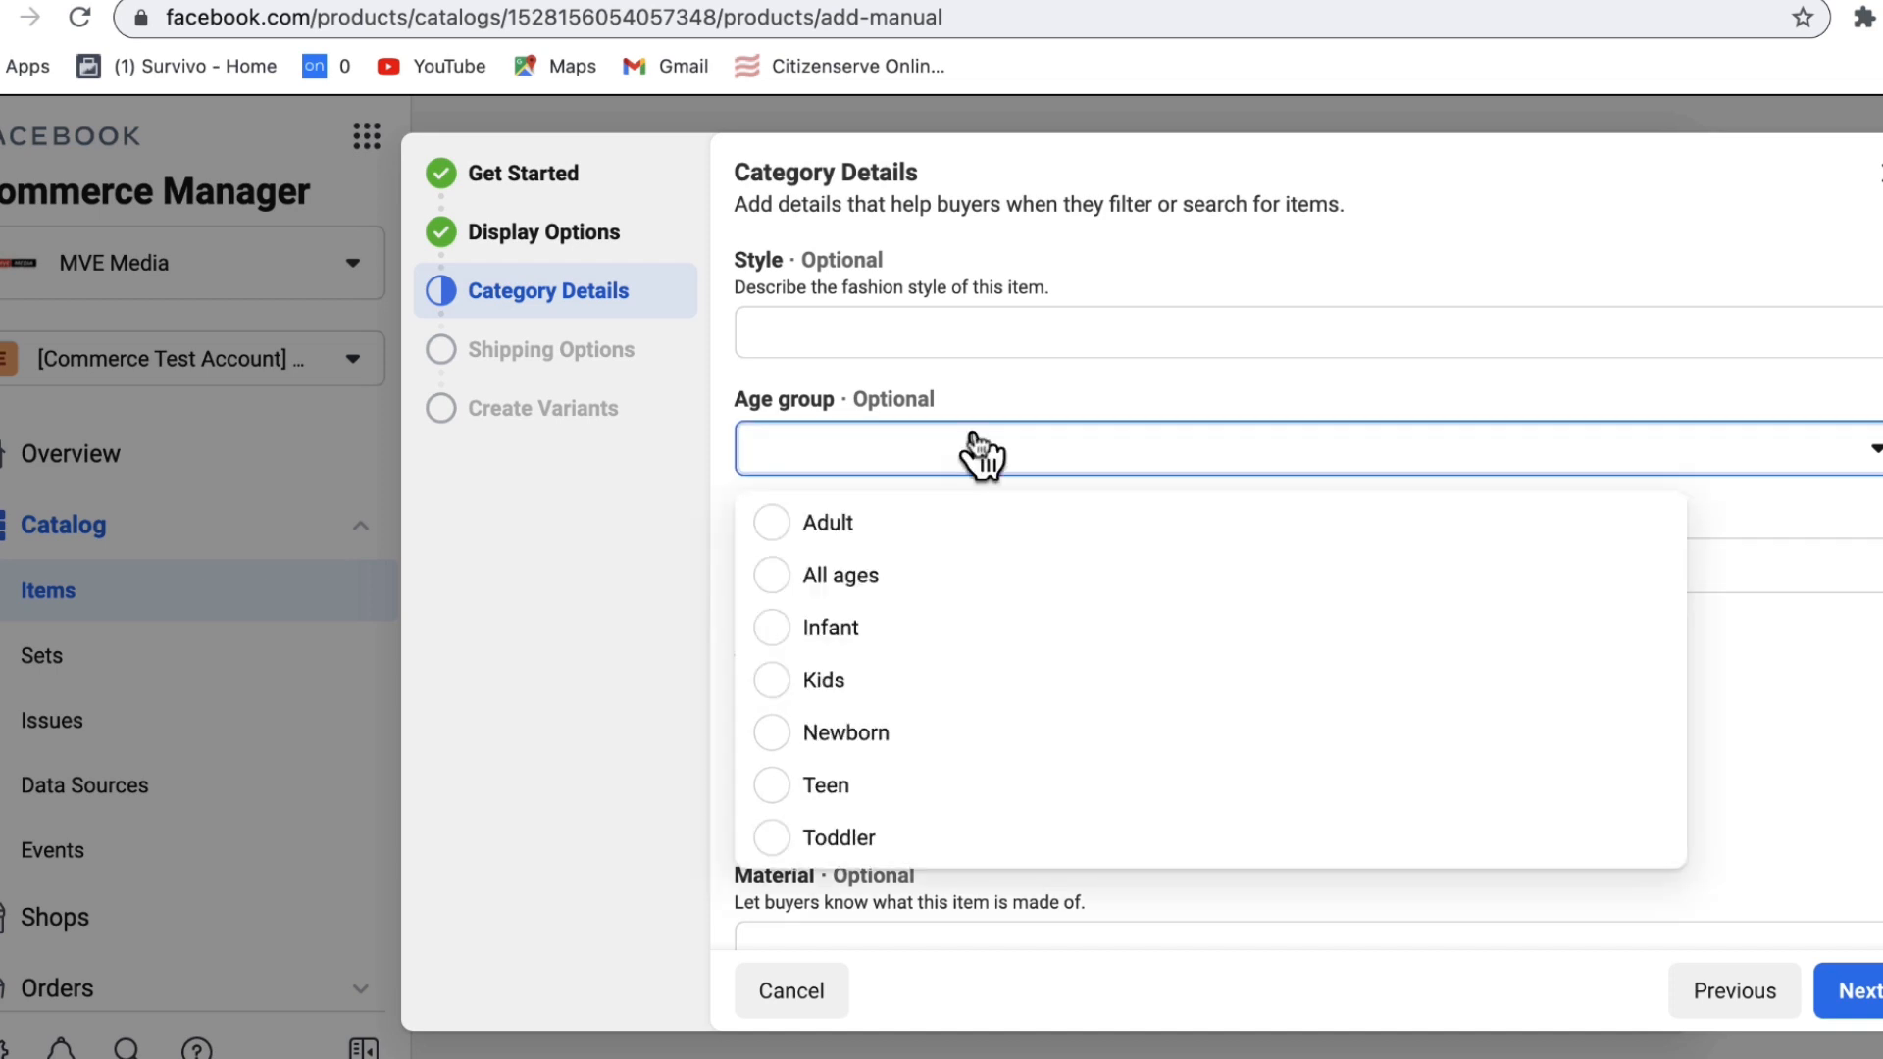
click(849, 583)
Step: Set the product tax category to FB_APRL_CLOTHING
click(1852, 990)
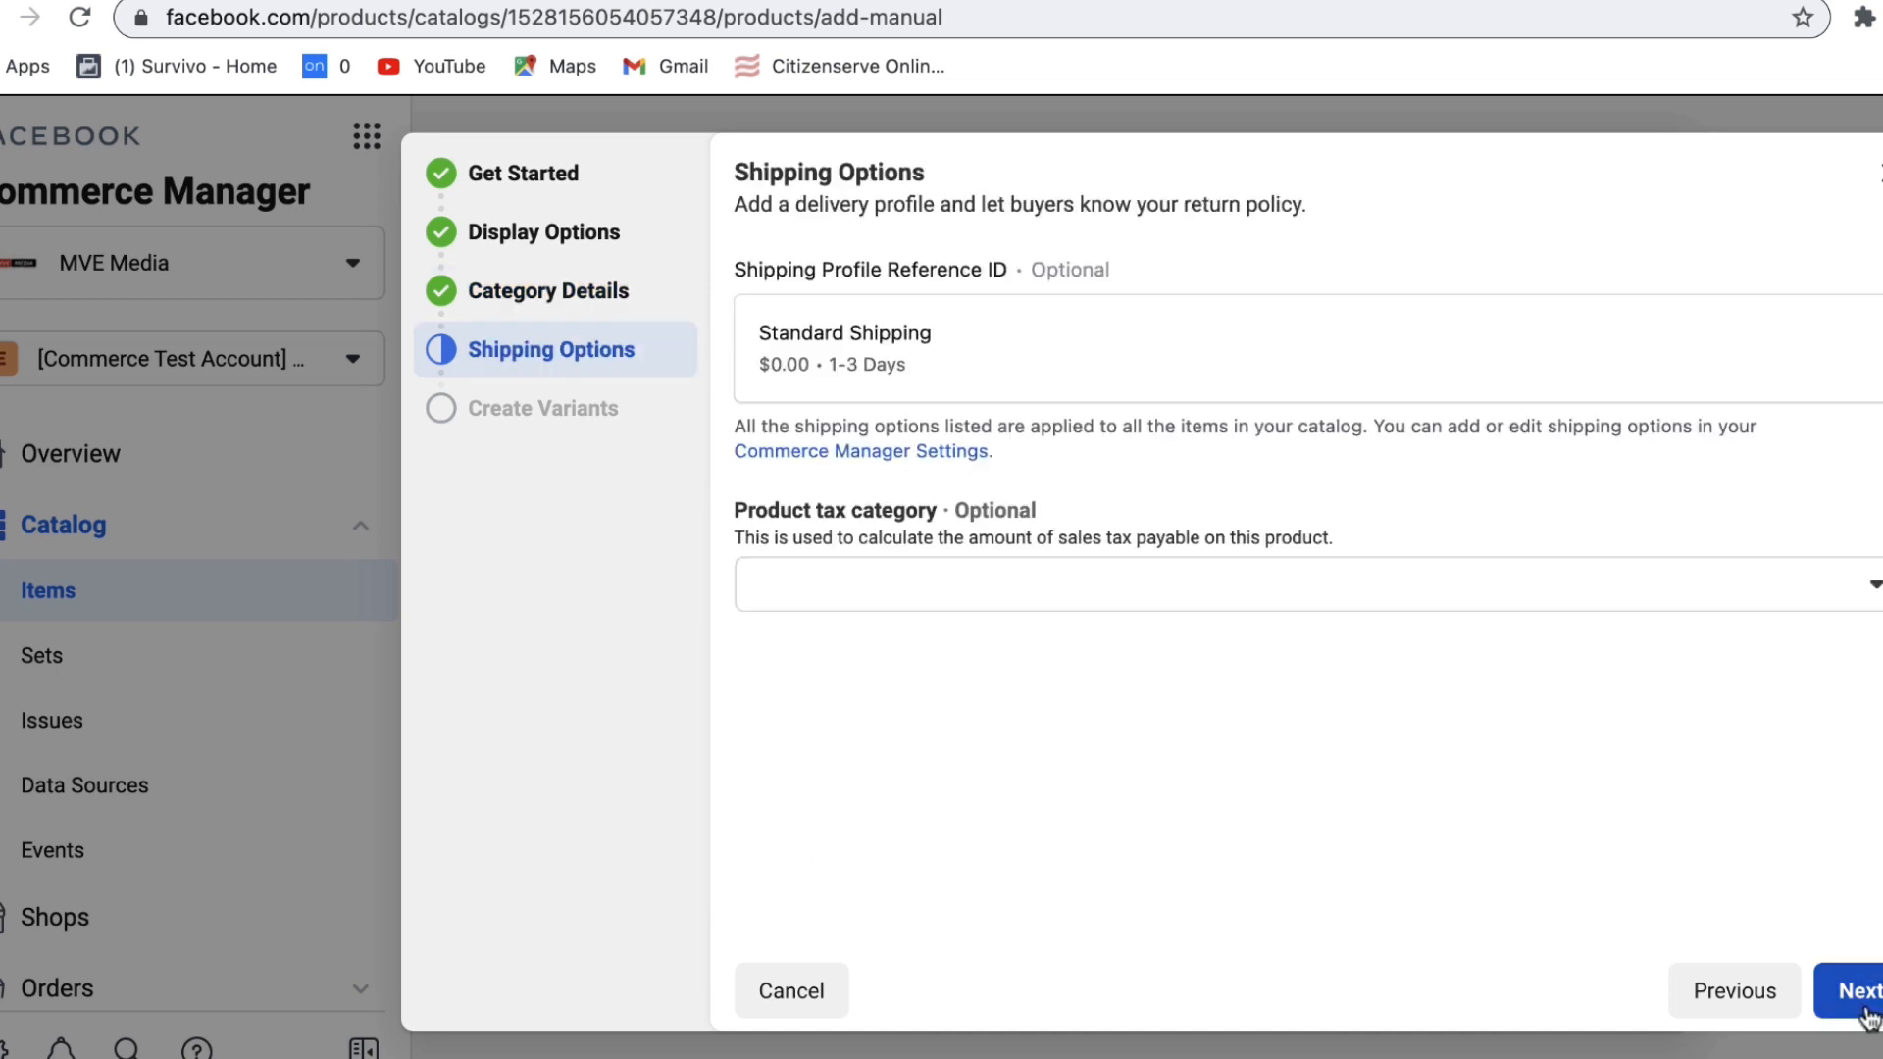
click(1731, 586)
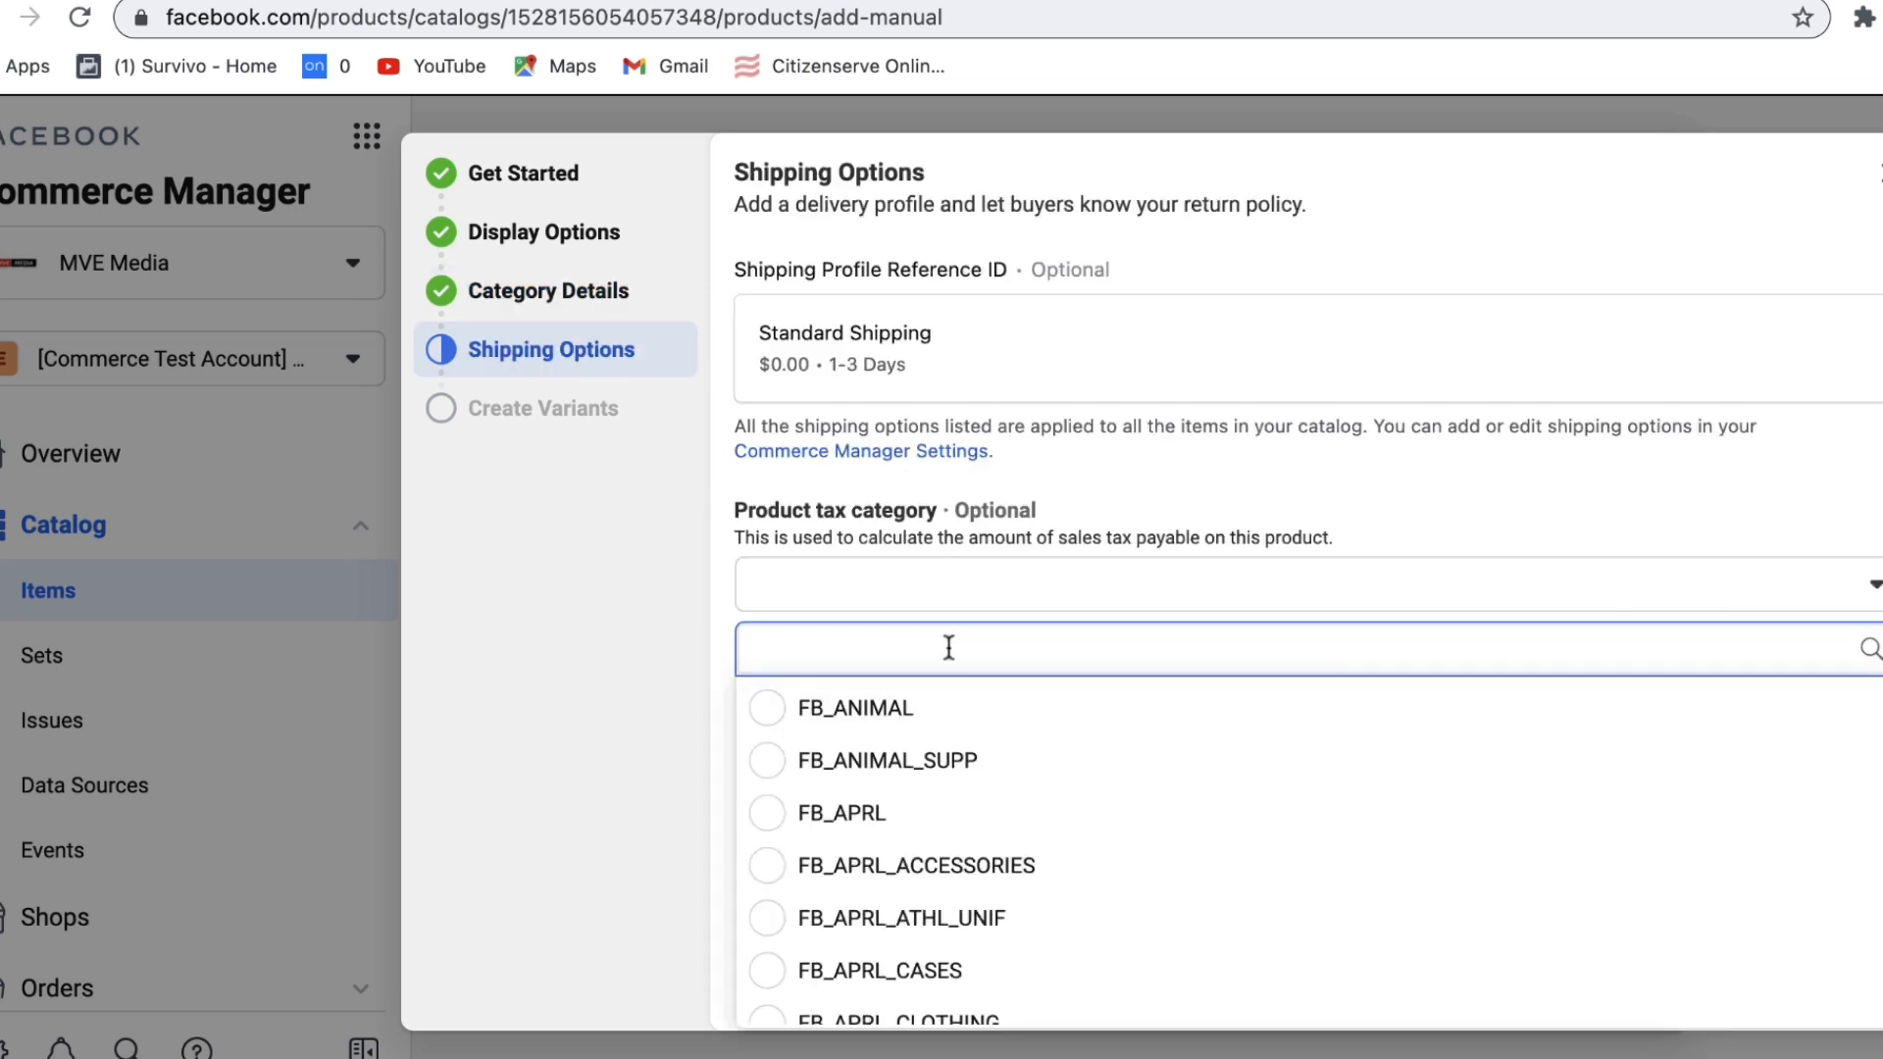
text(clot)
click(908, 707)
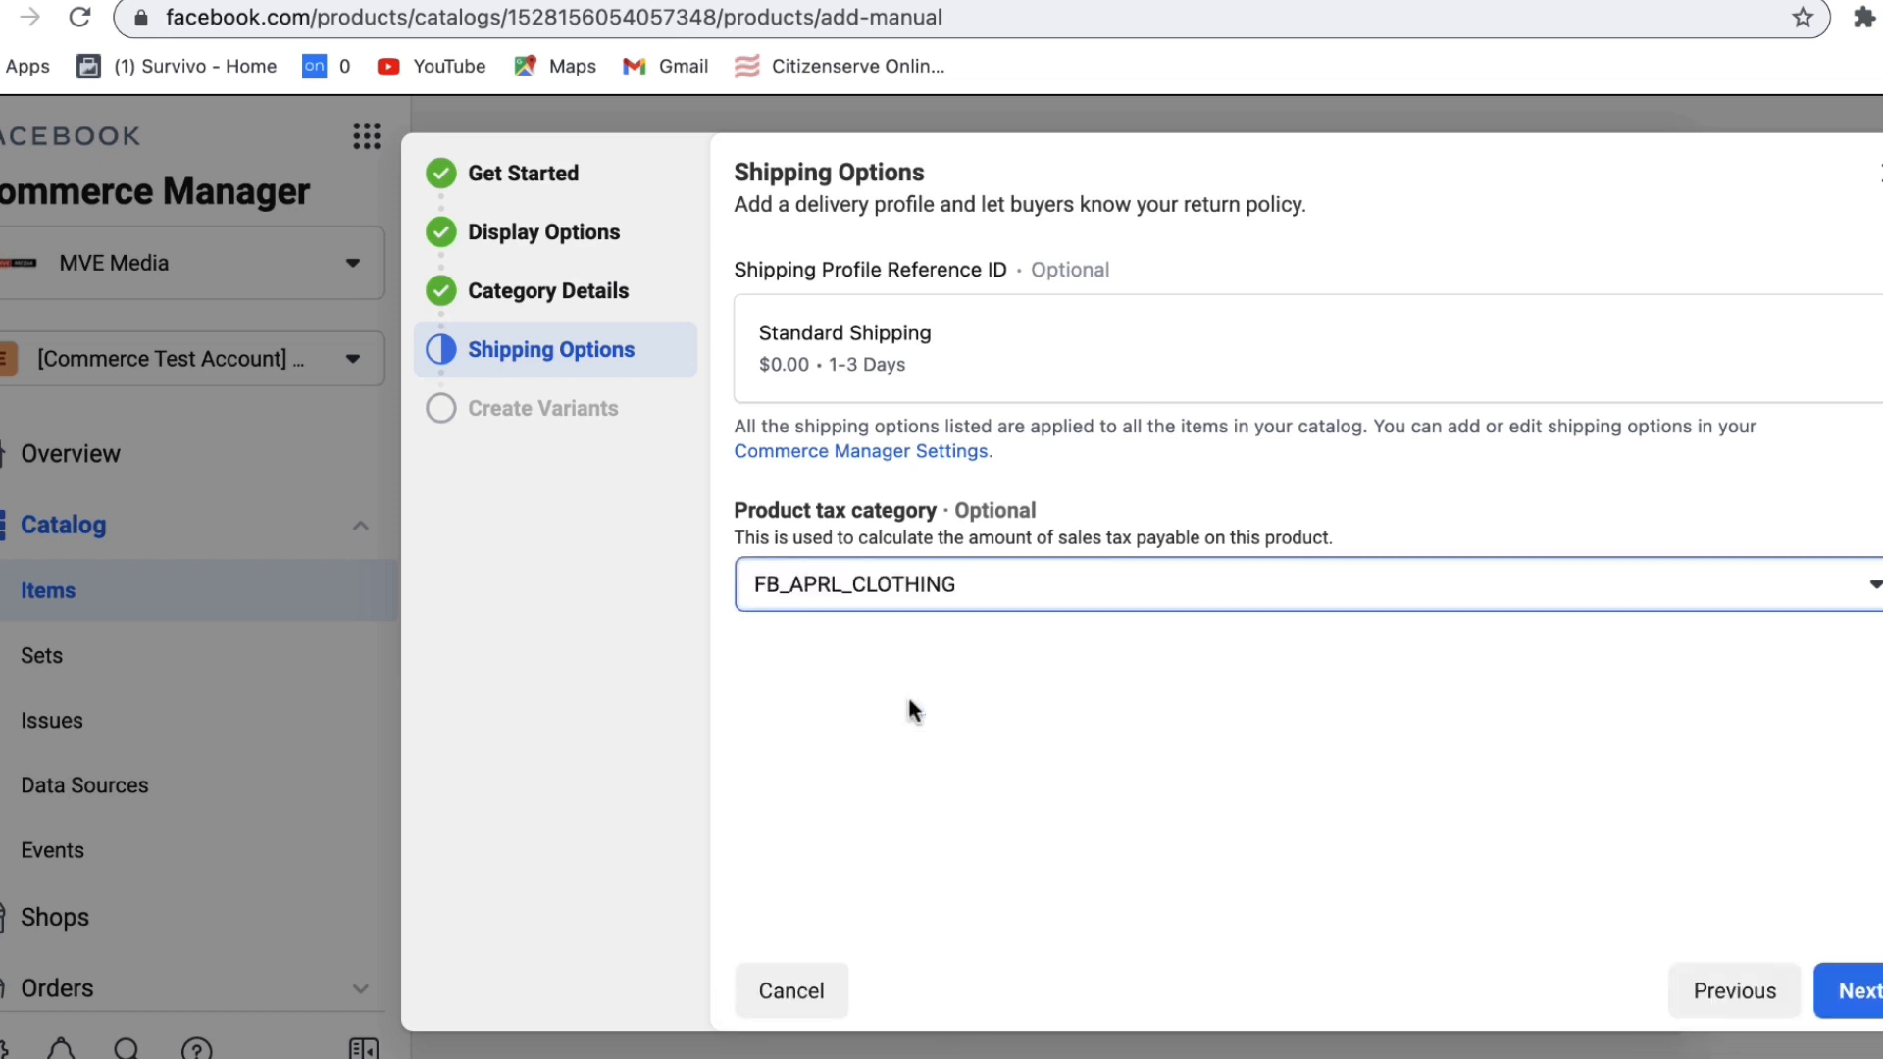
click(1852, 990)
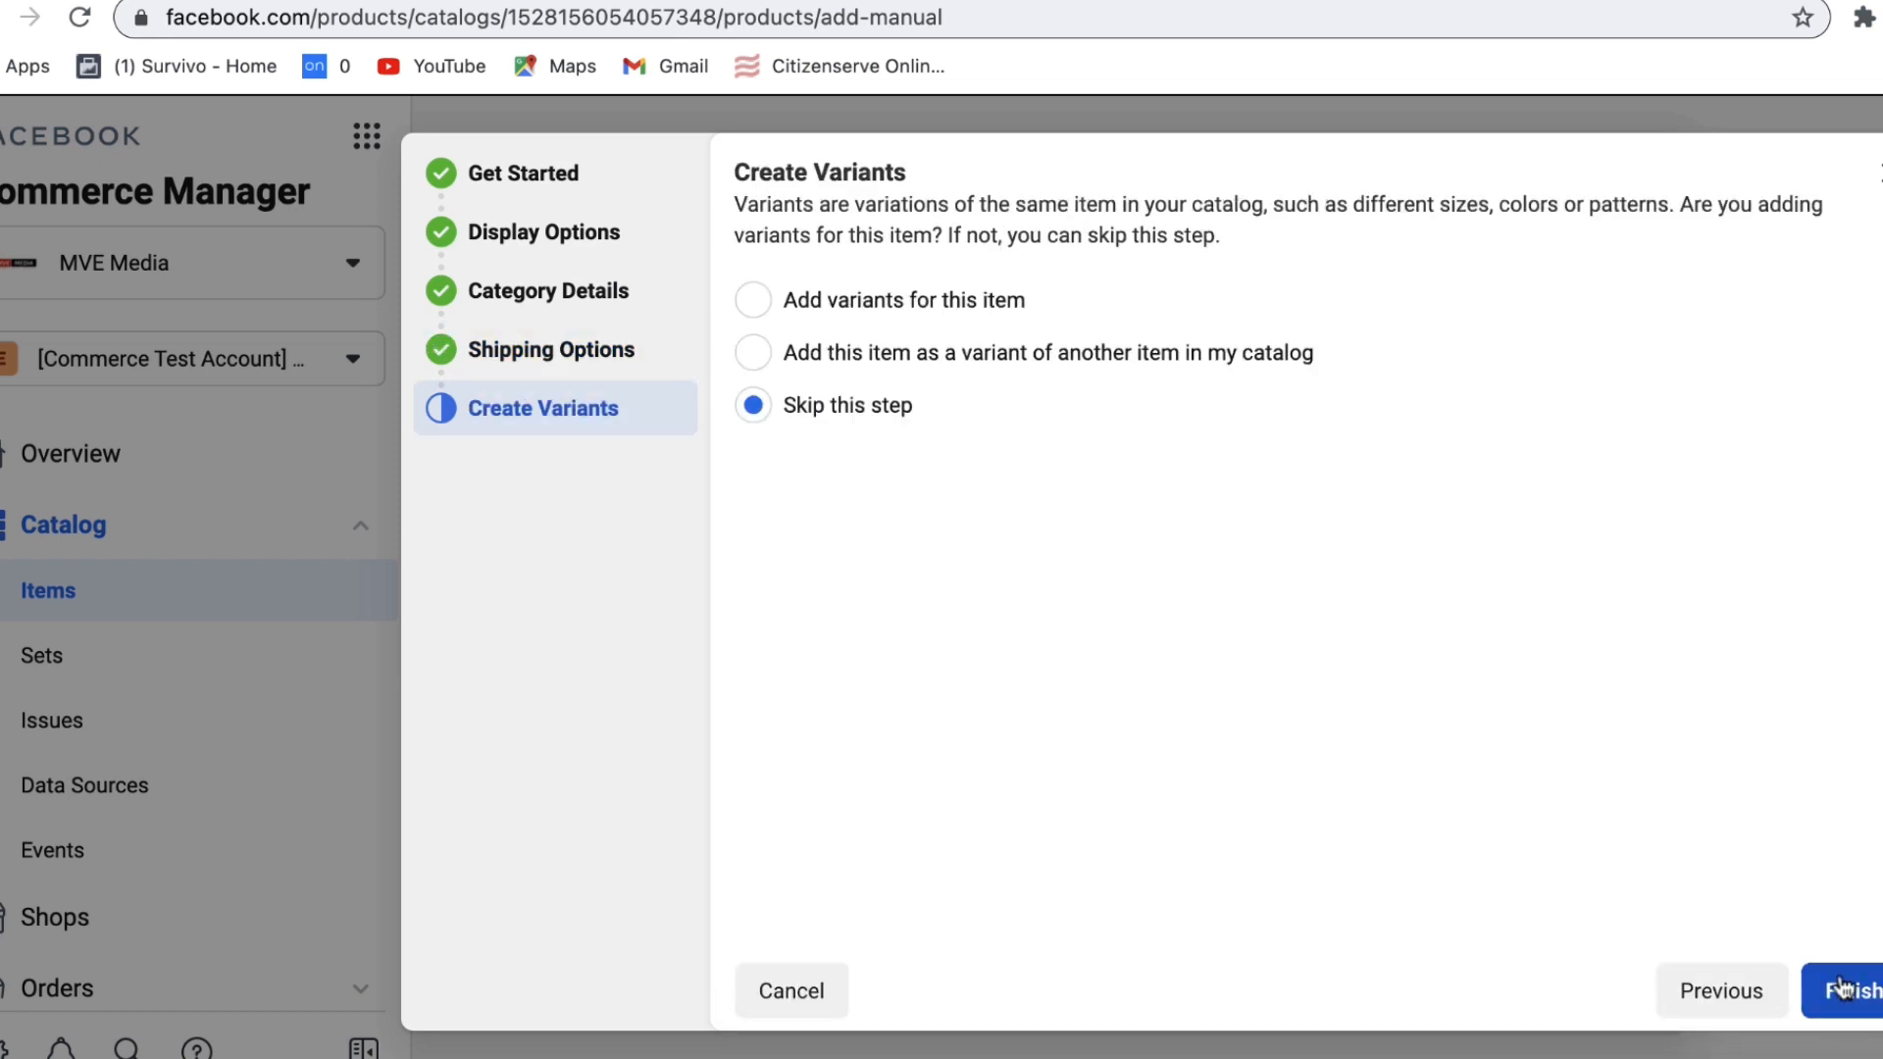
Step: Add Color variants red, pink and blue to the item
click(810, 301)
click(810, 552)
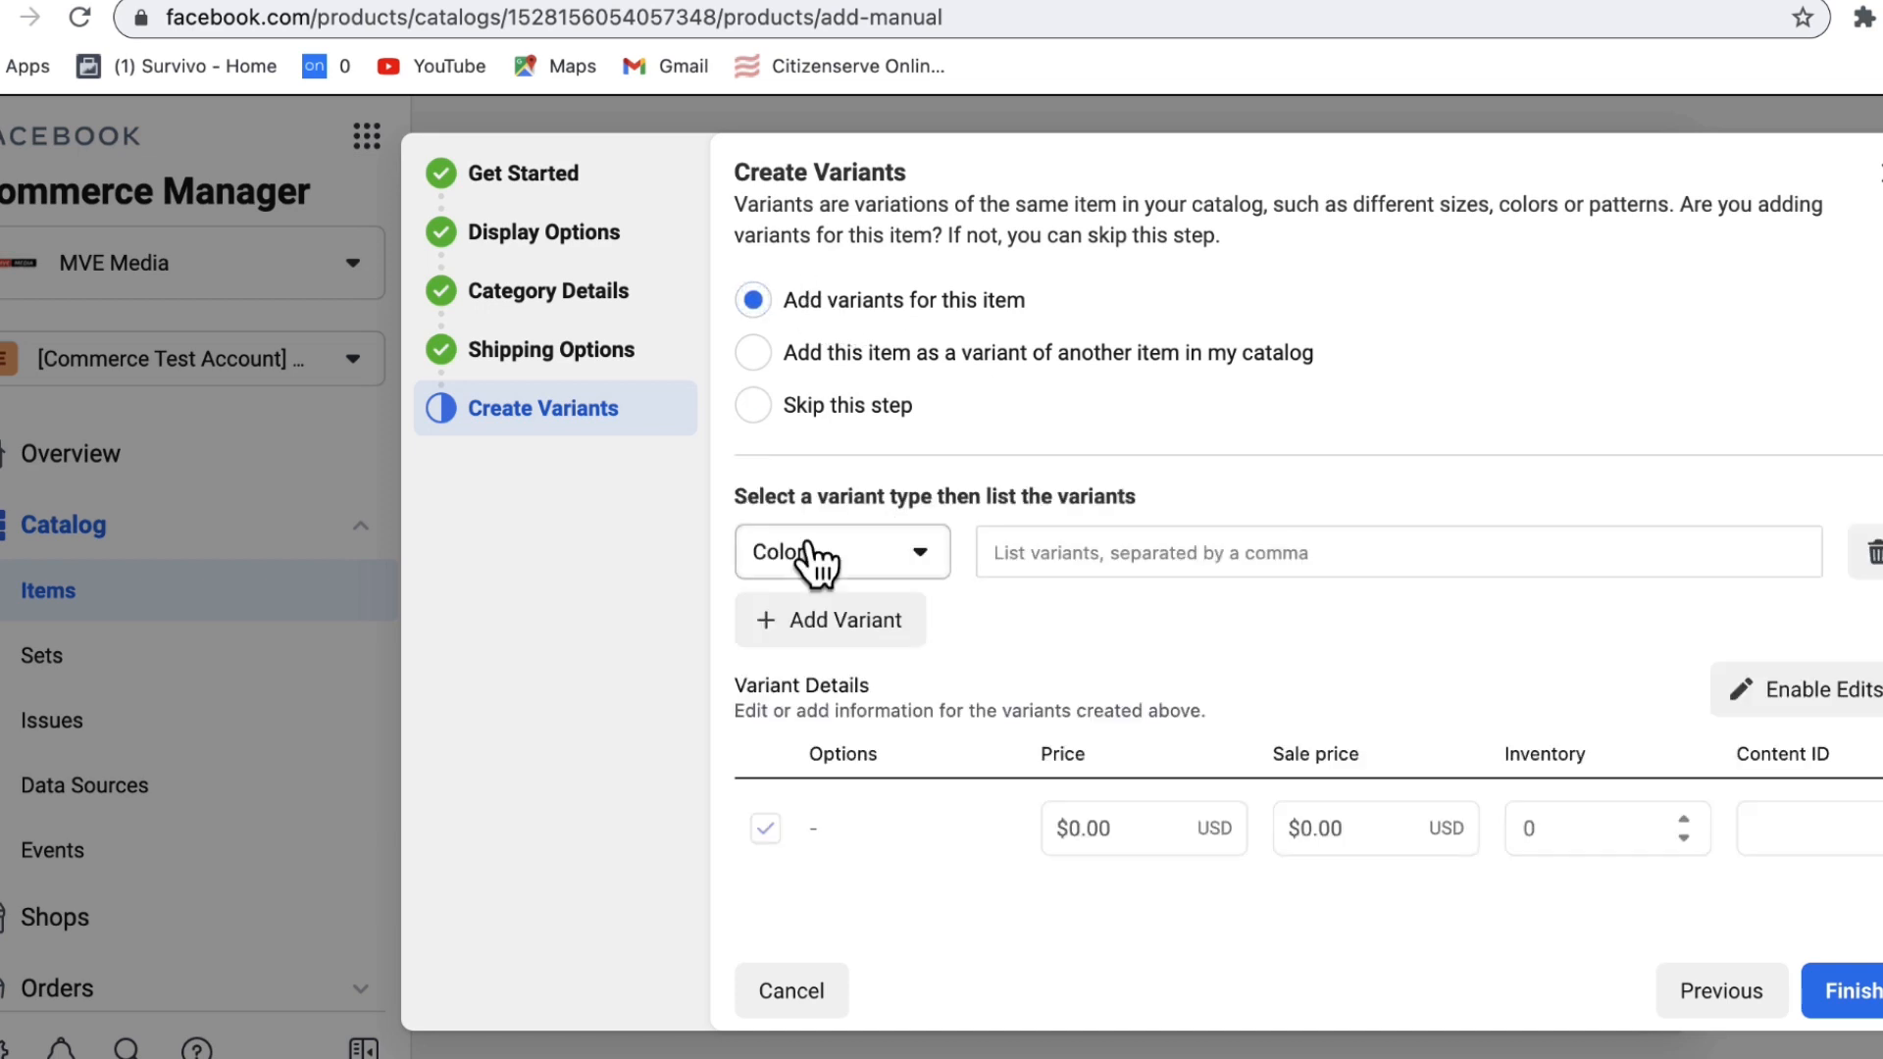
click(1042, 564)
text(red)
key(Return)
text(pink)
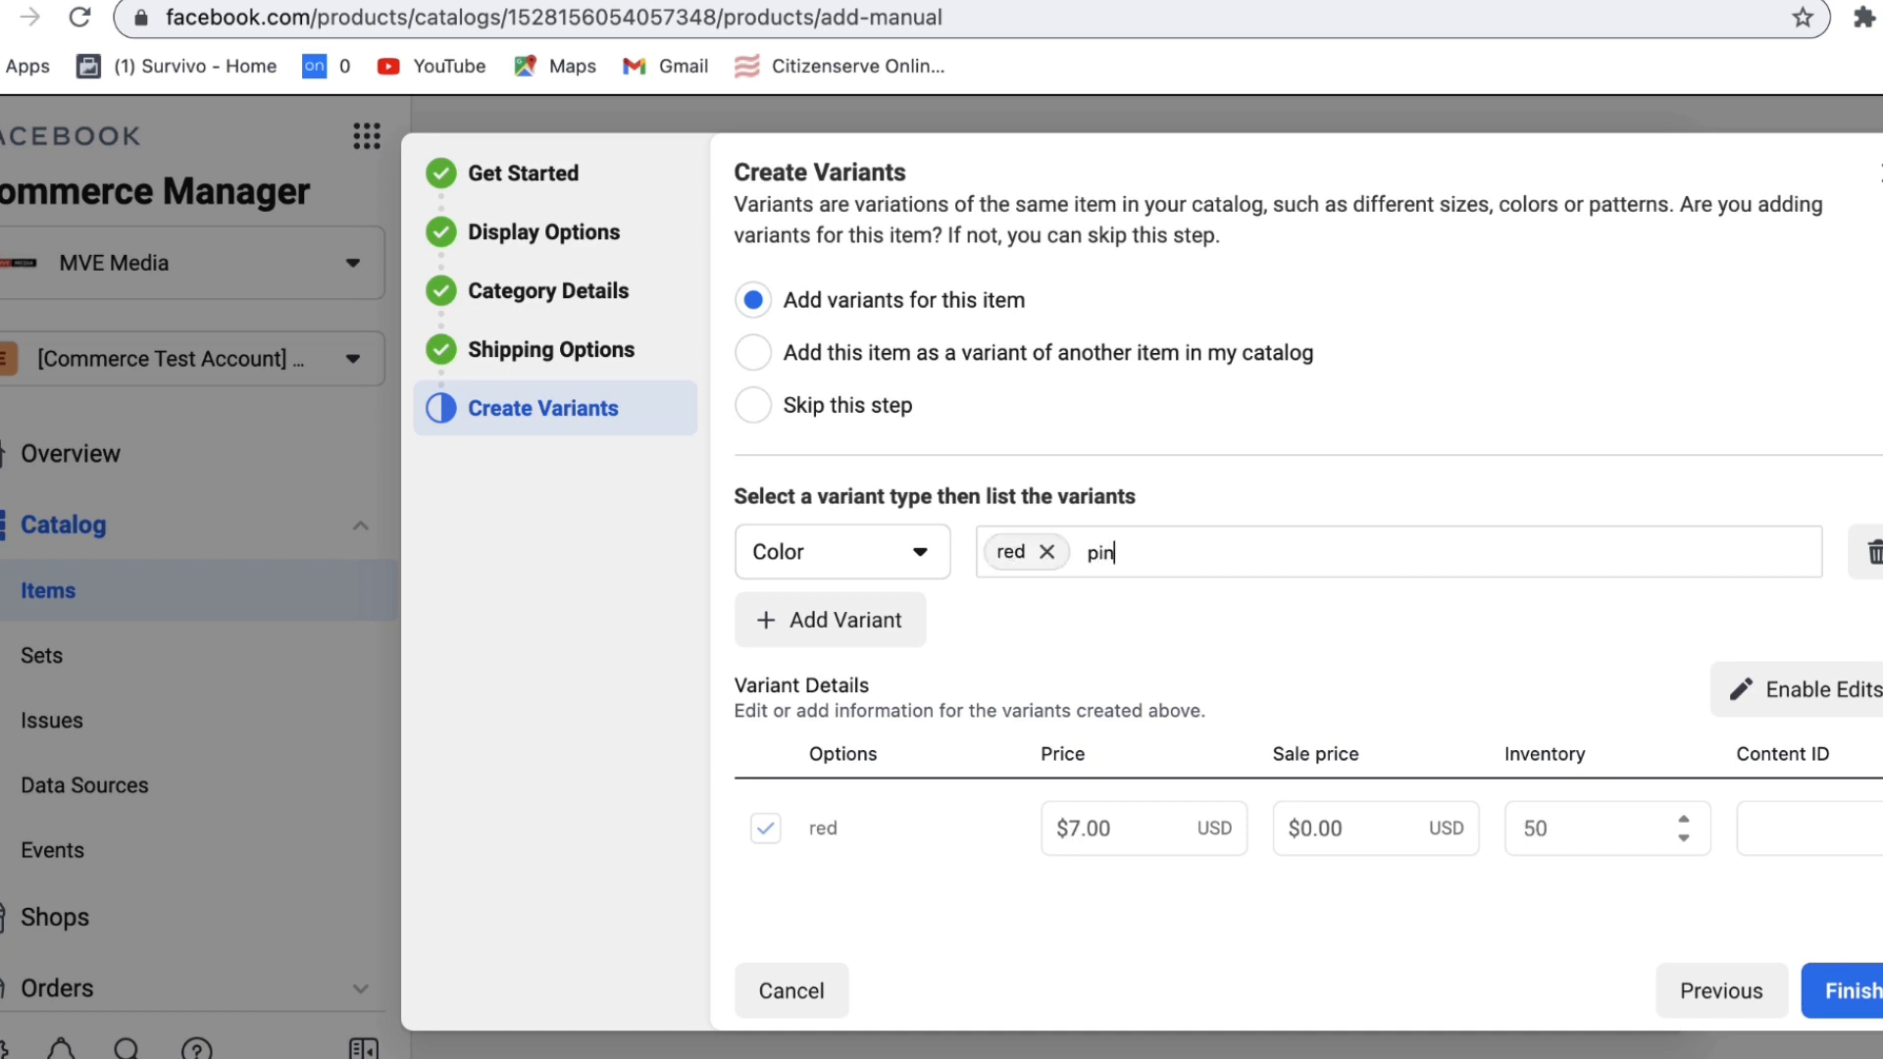
key(Return)
text(blue)
key(Return)
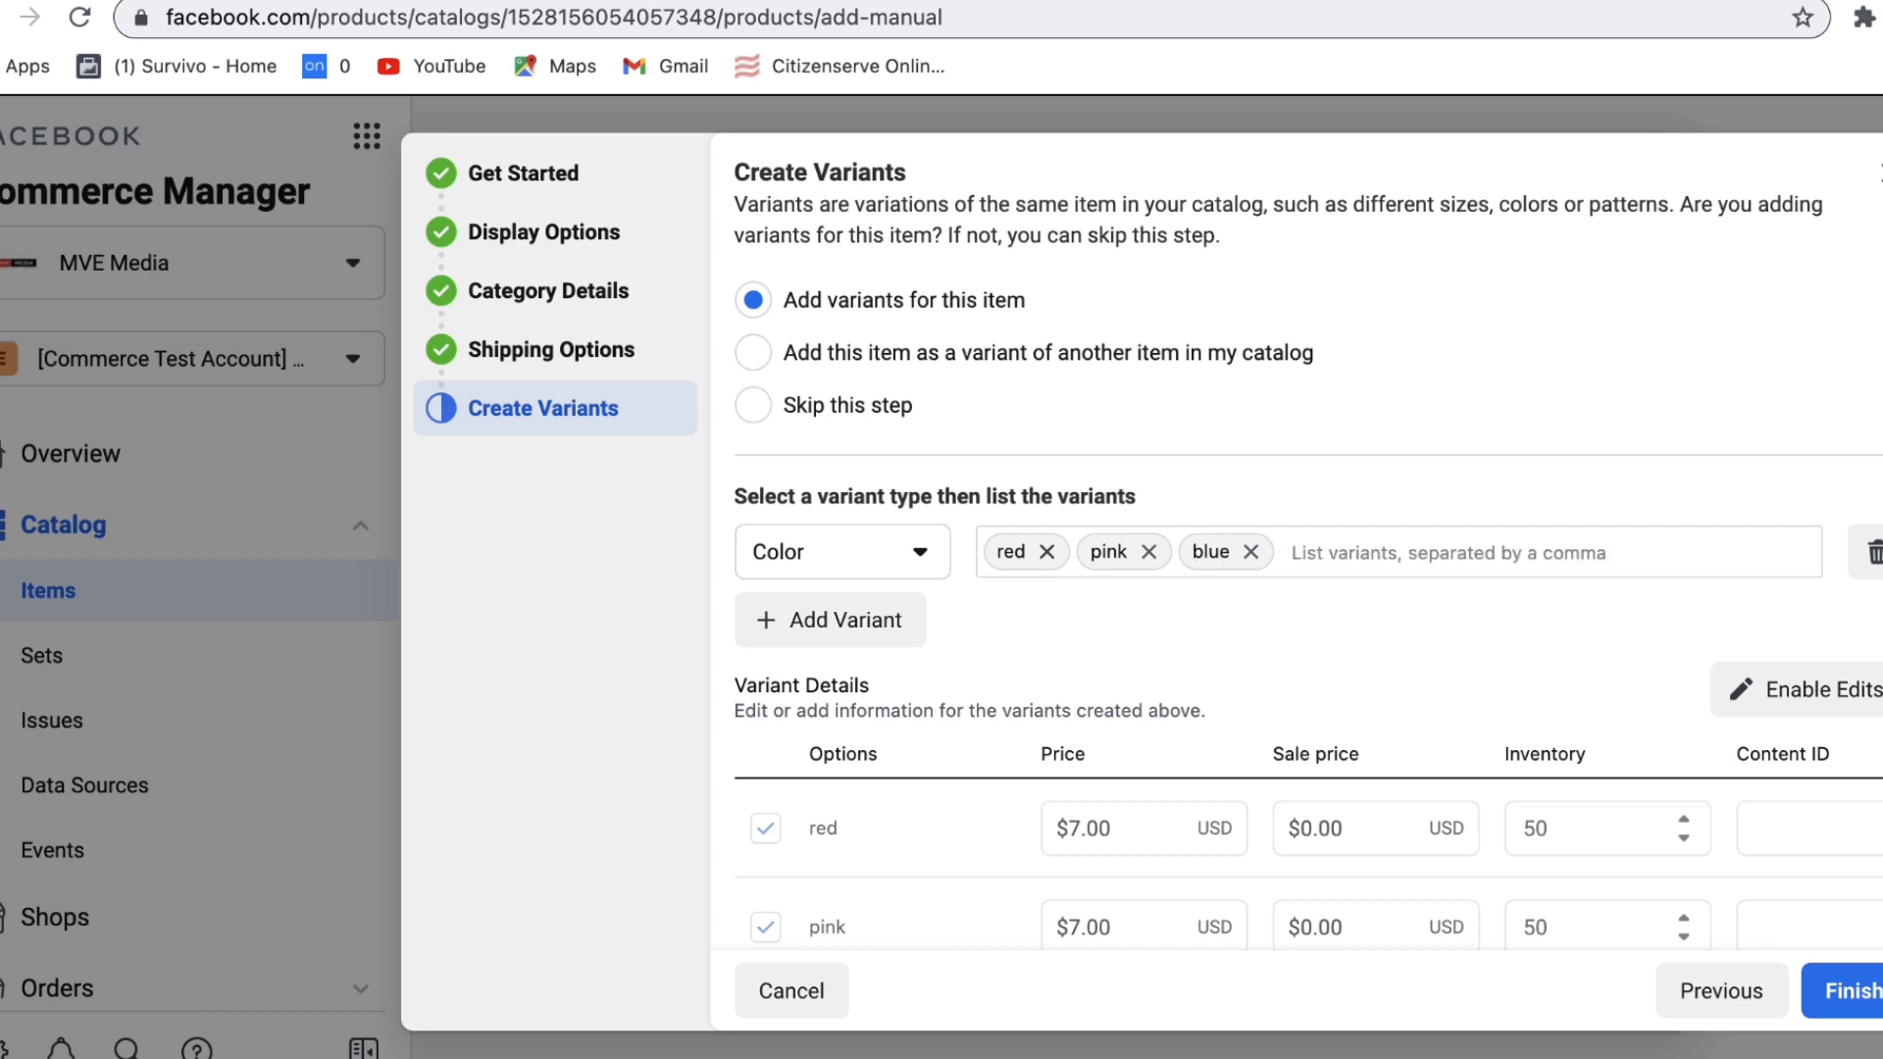
Step: Finish adding the item and go to the Ads section of Commerce Manager
click(1848, 996)
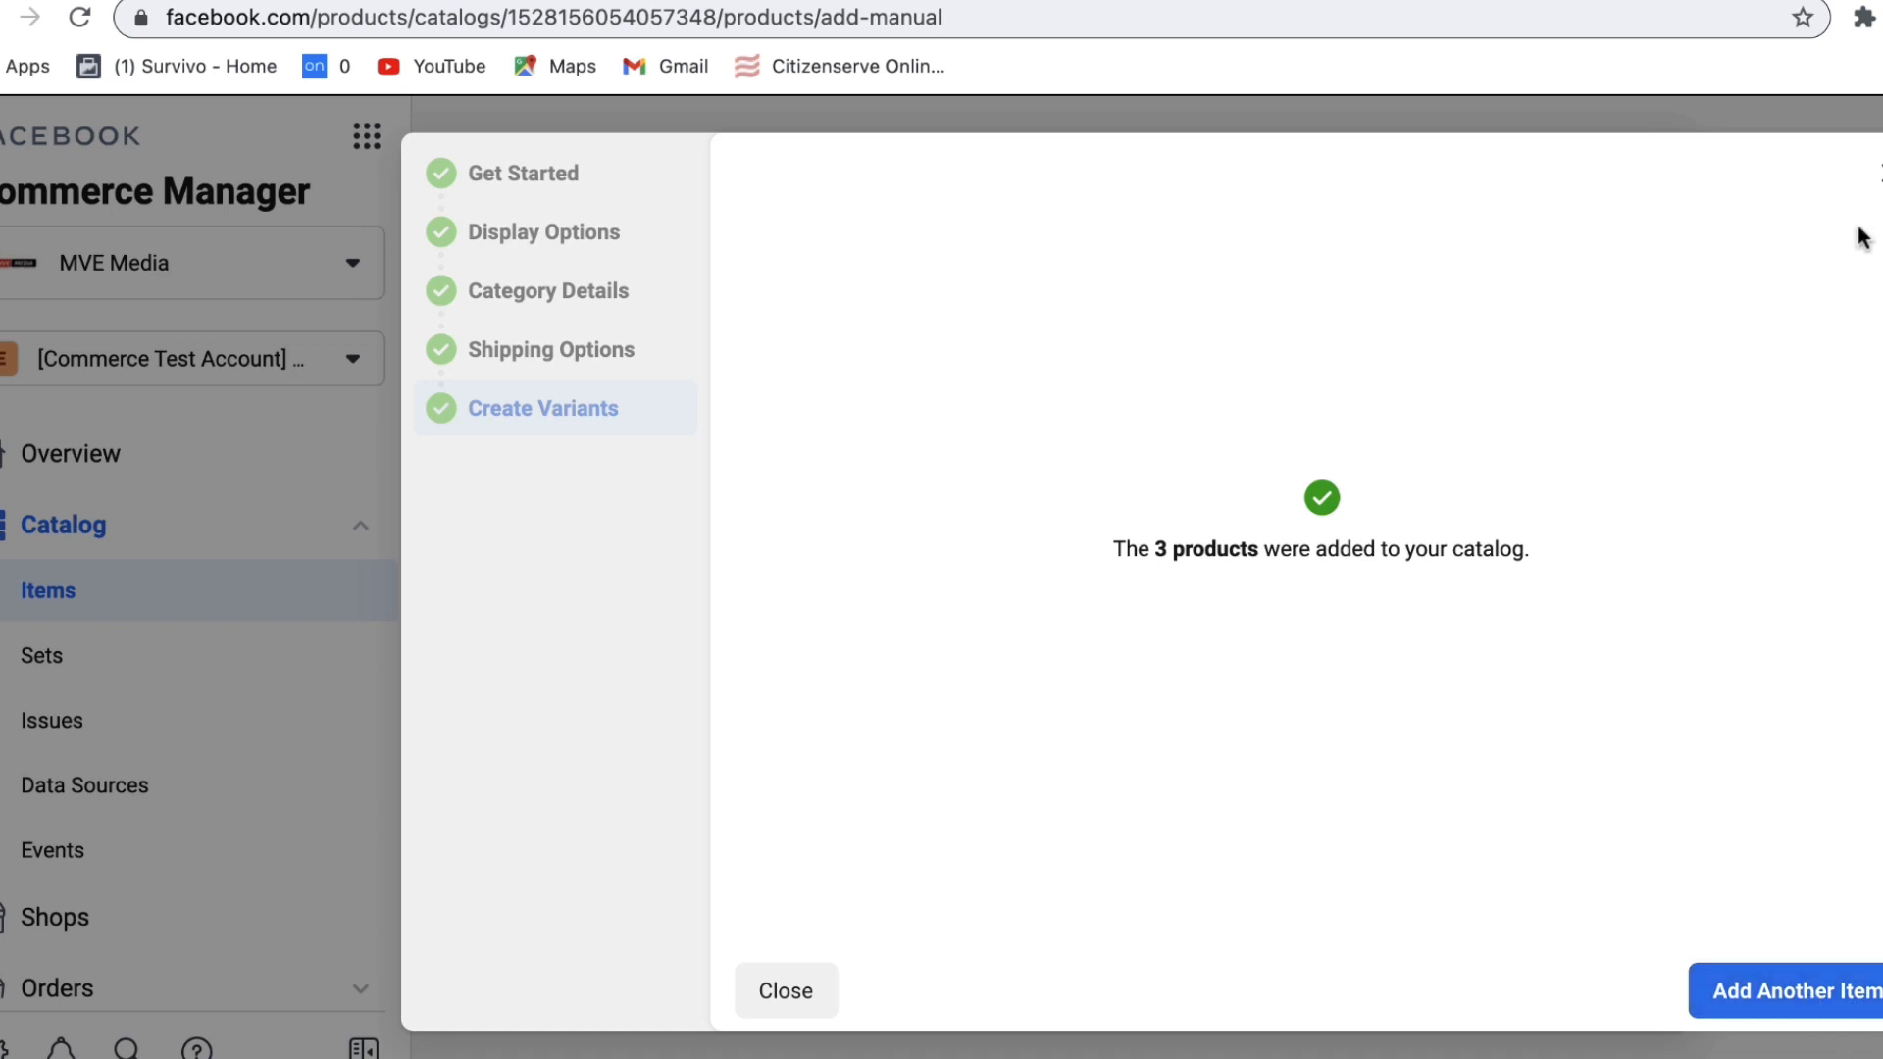
click(814, 983)
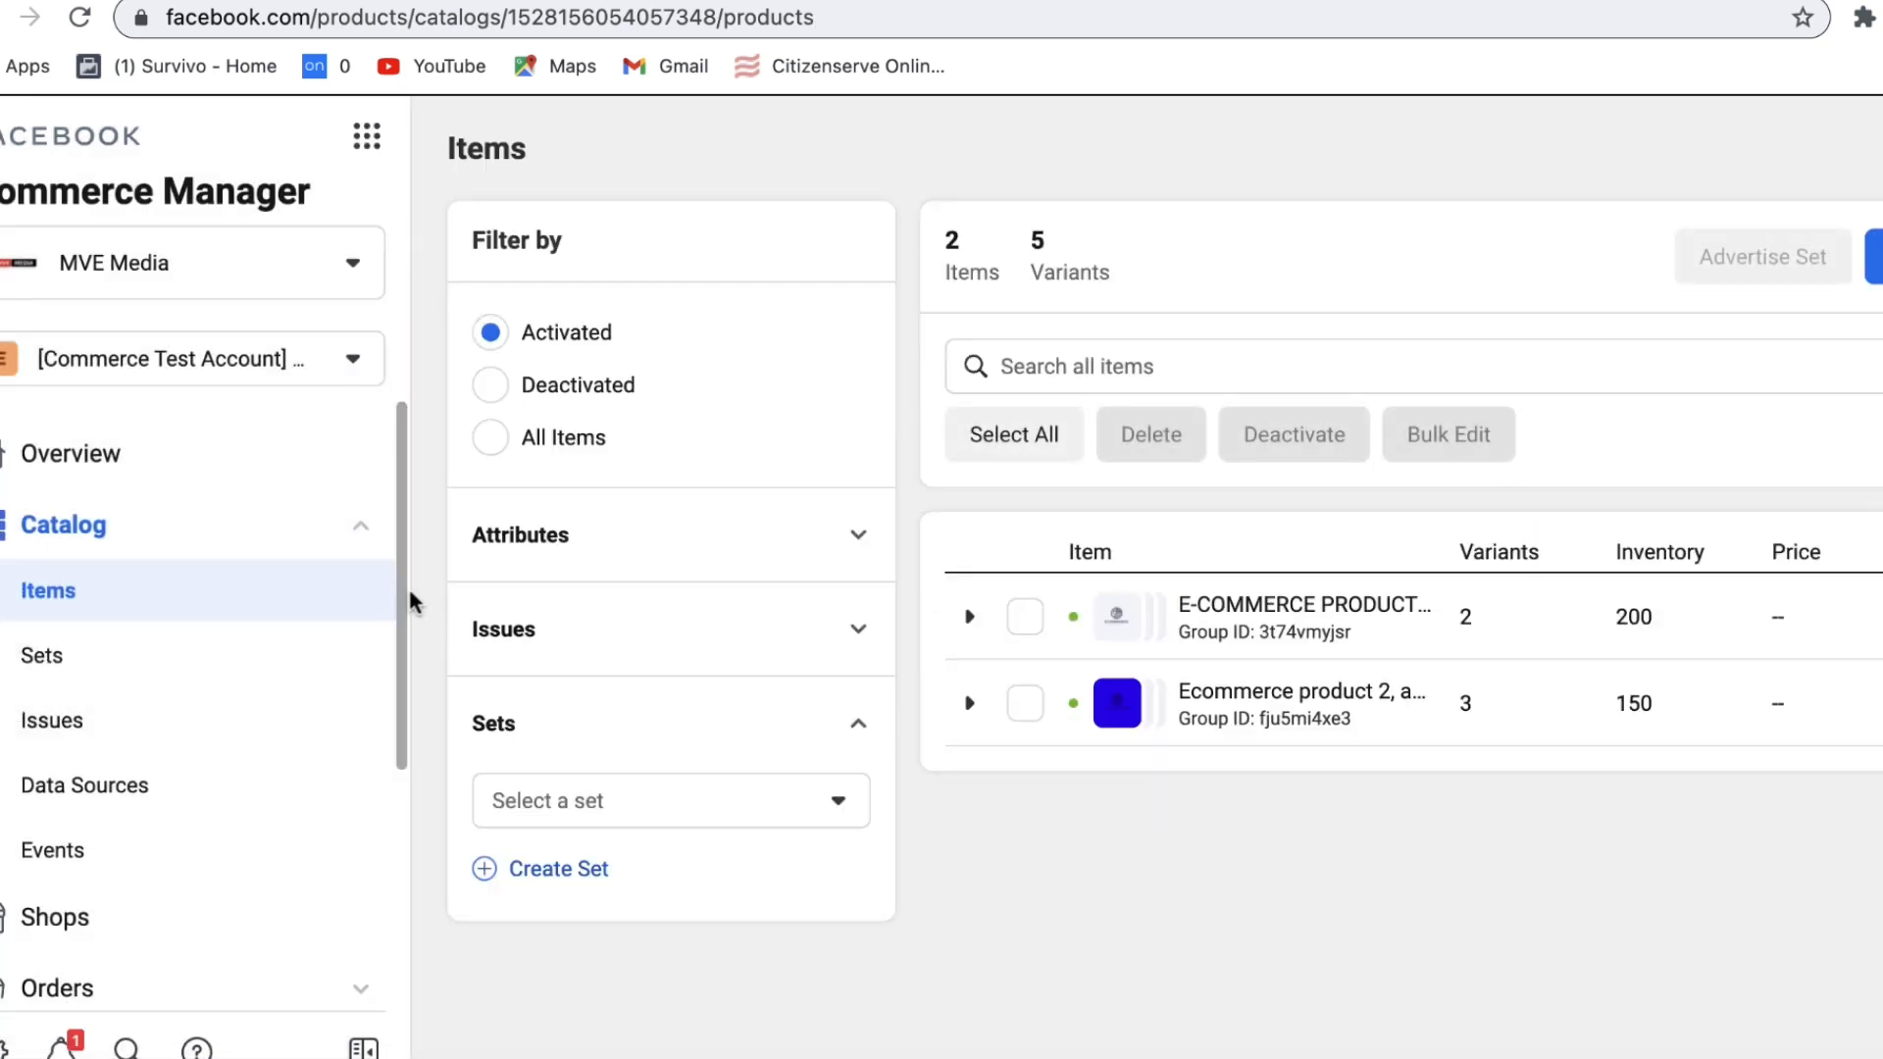
click(361, 534)
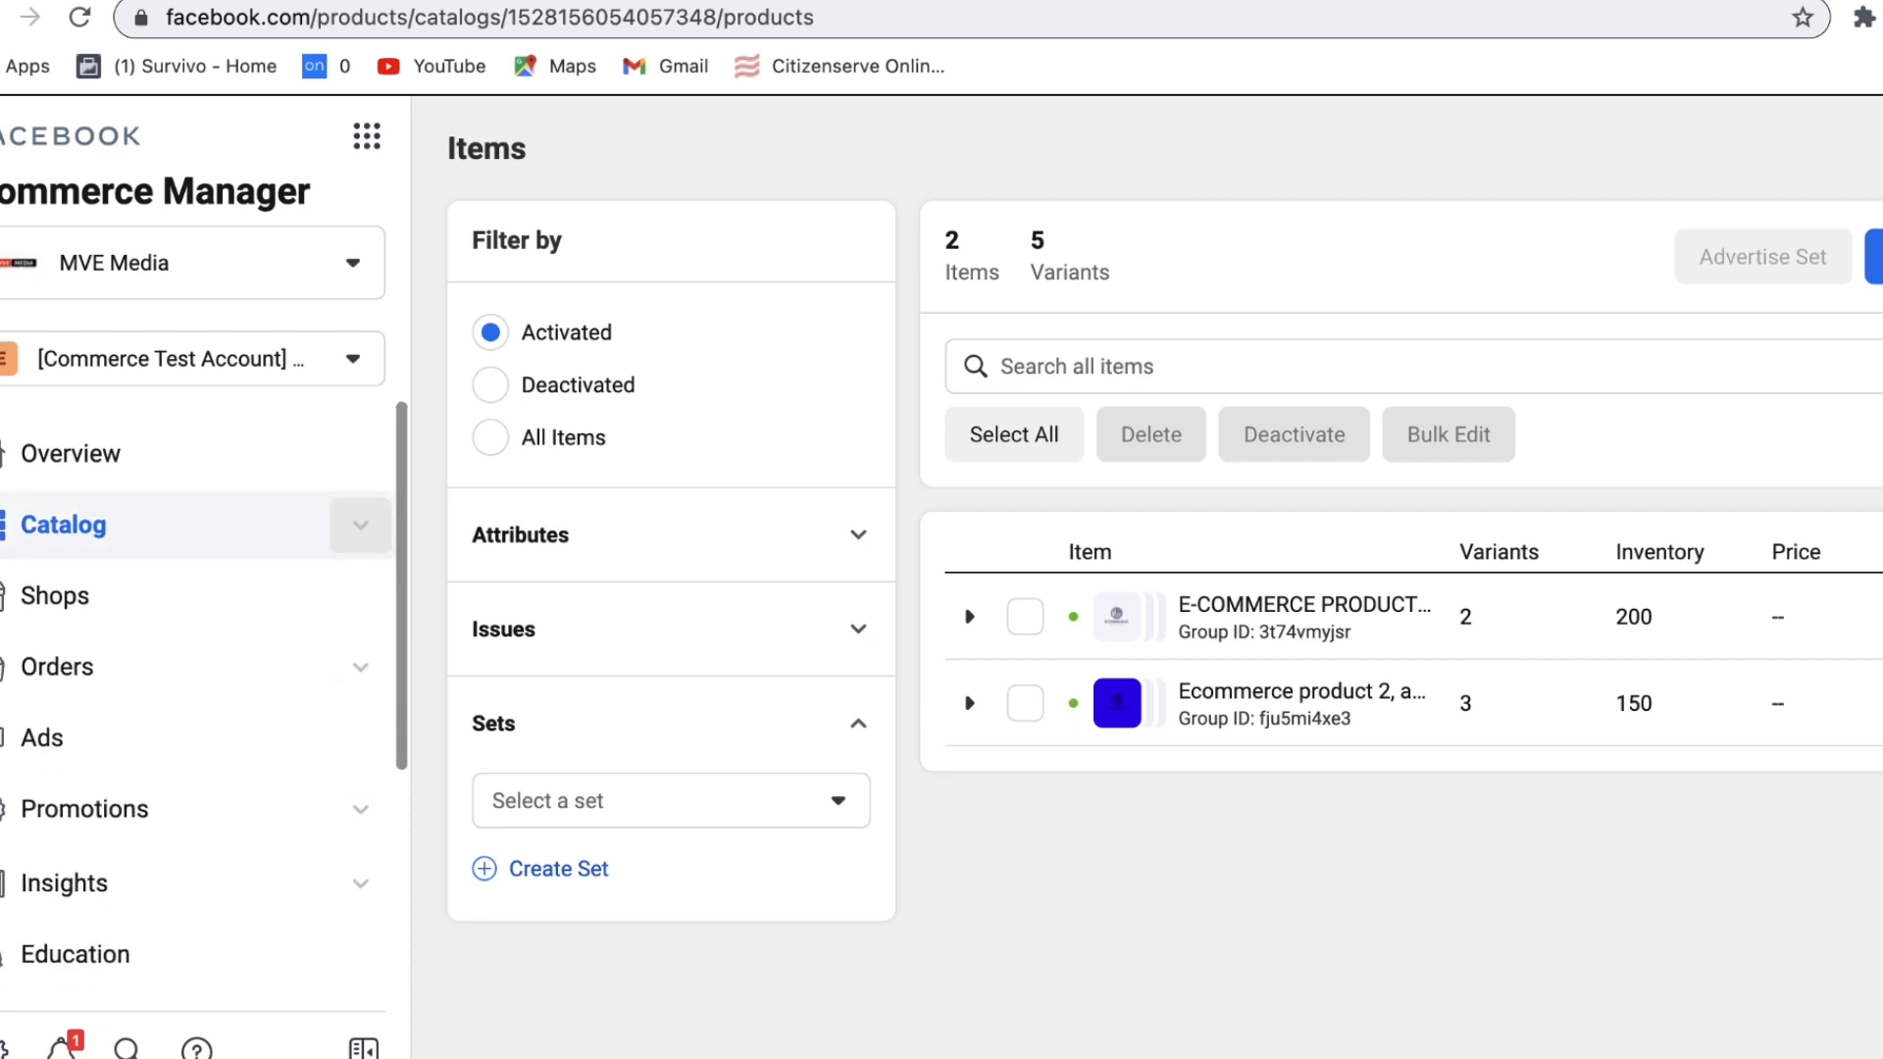
click(134, 753)
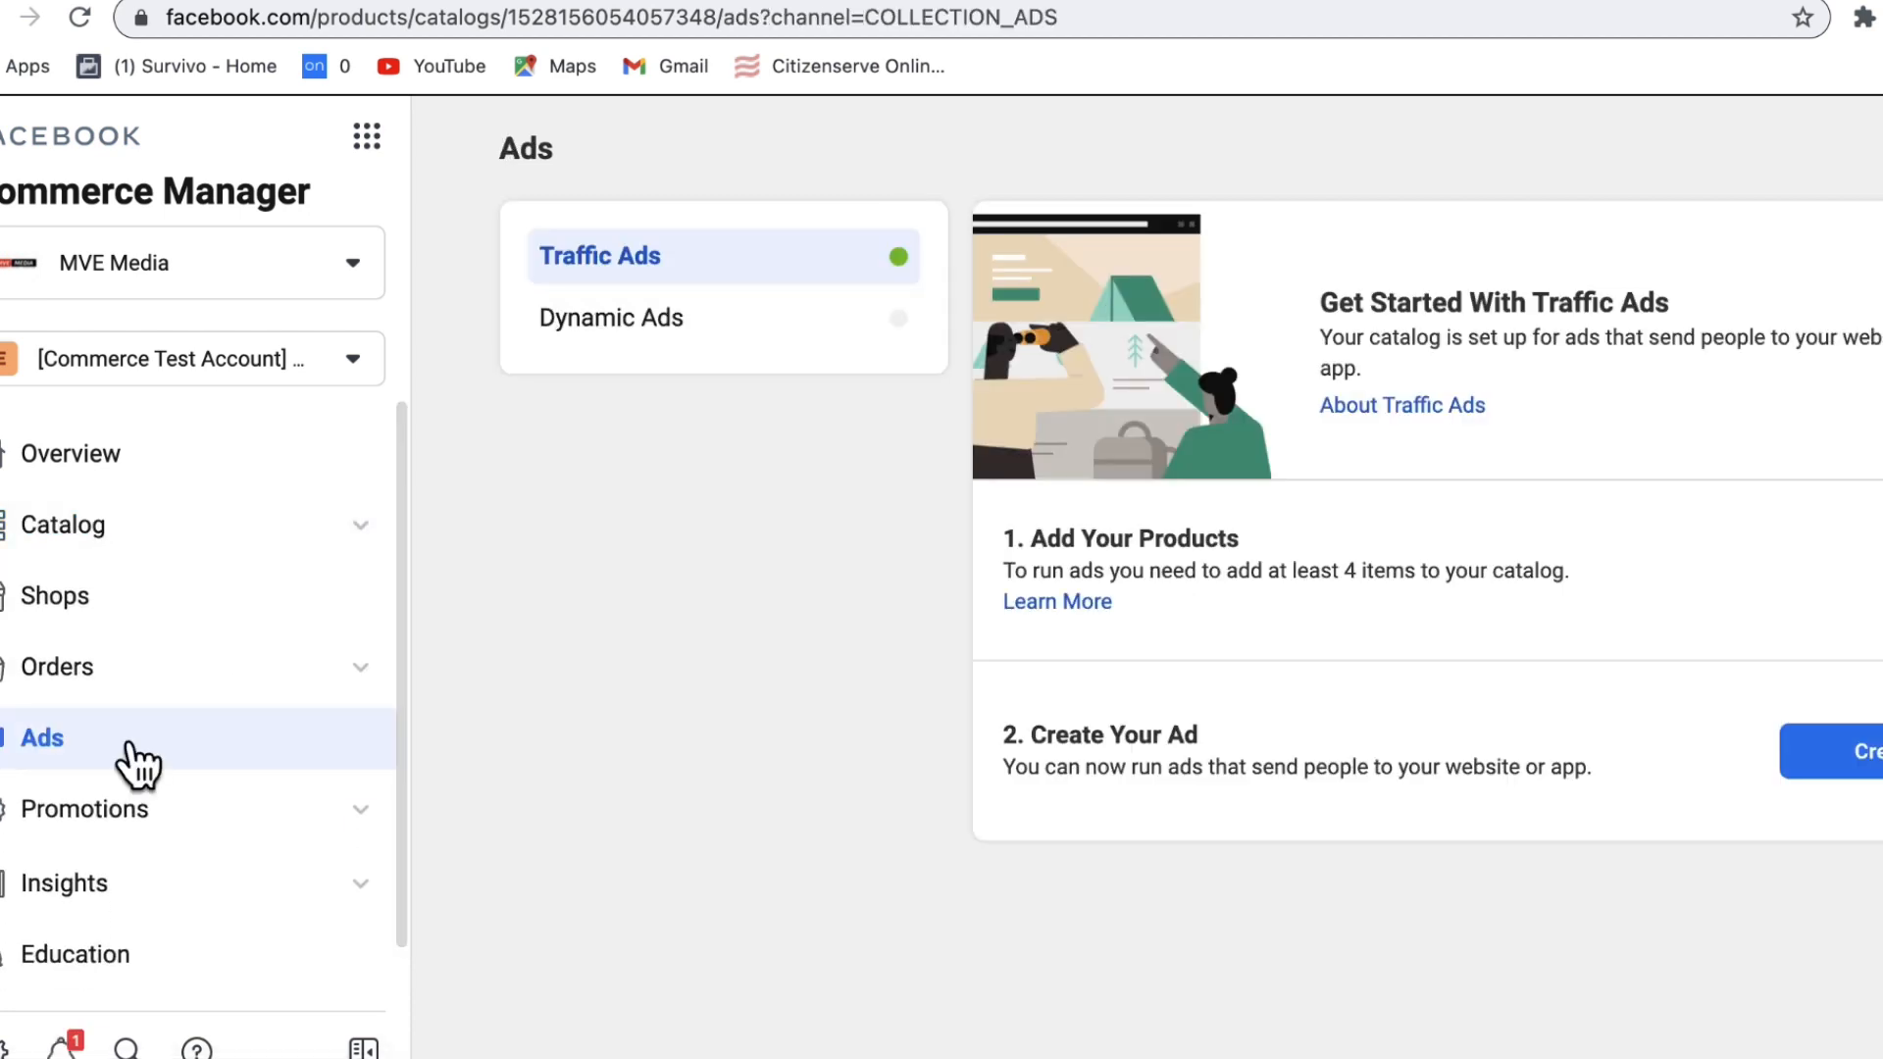
Step: Compare Dynamic Ads with Traffic Ads, then create a Traffic ad with the selected ad account
click(643, 341)
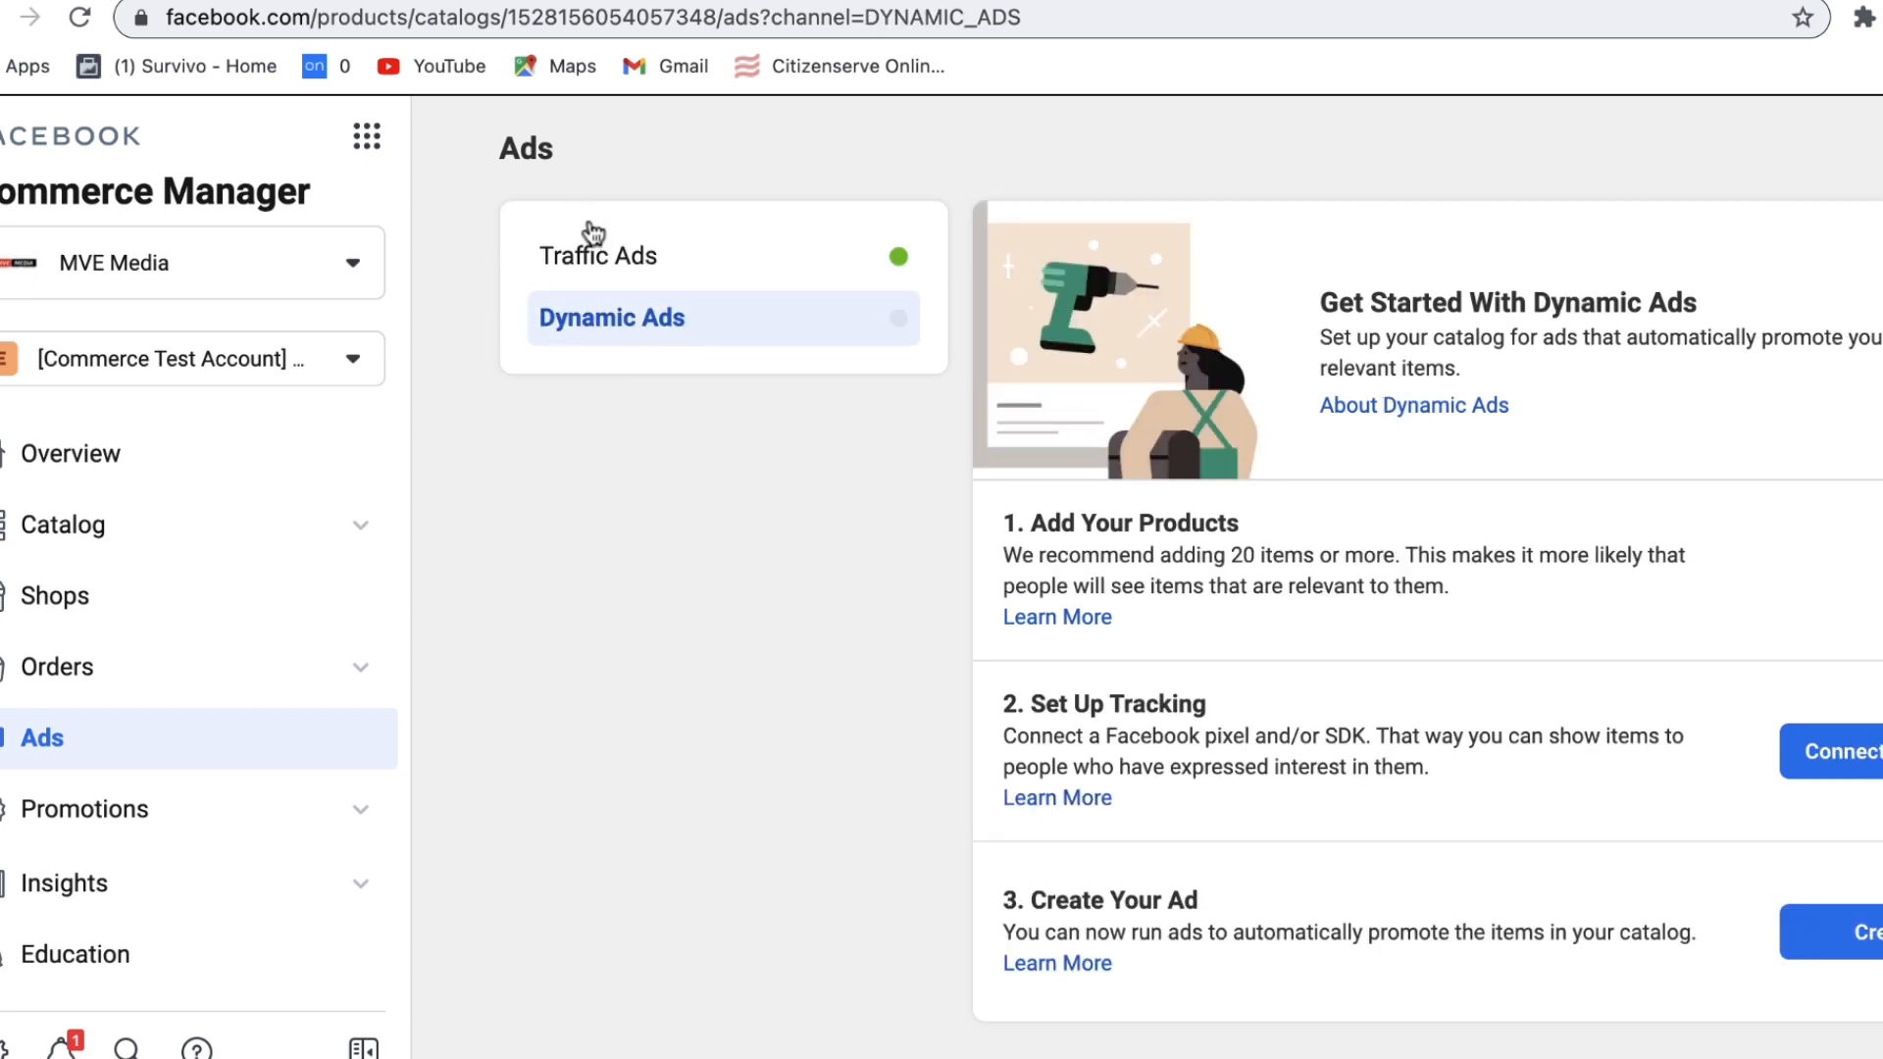
click(608, 253)
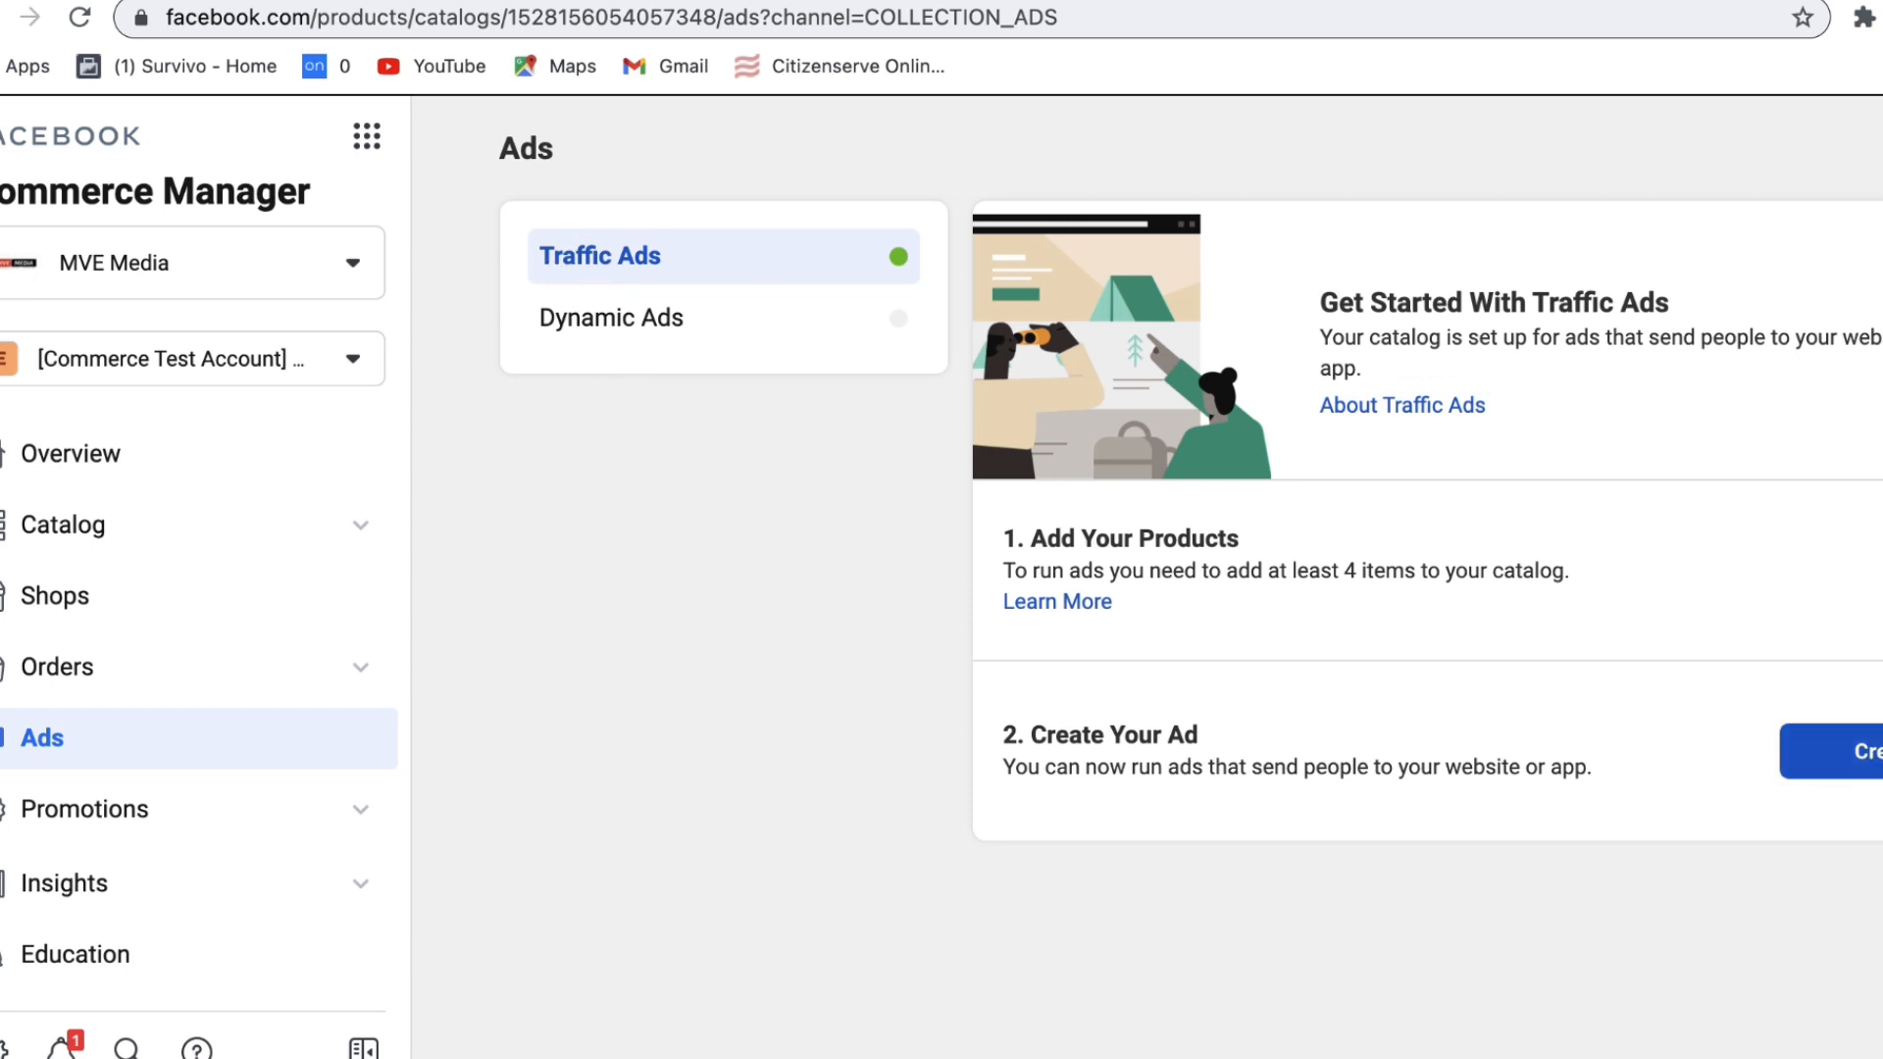
click(1844, 751)
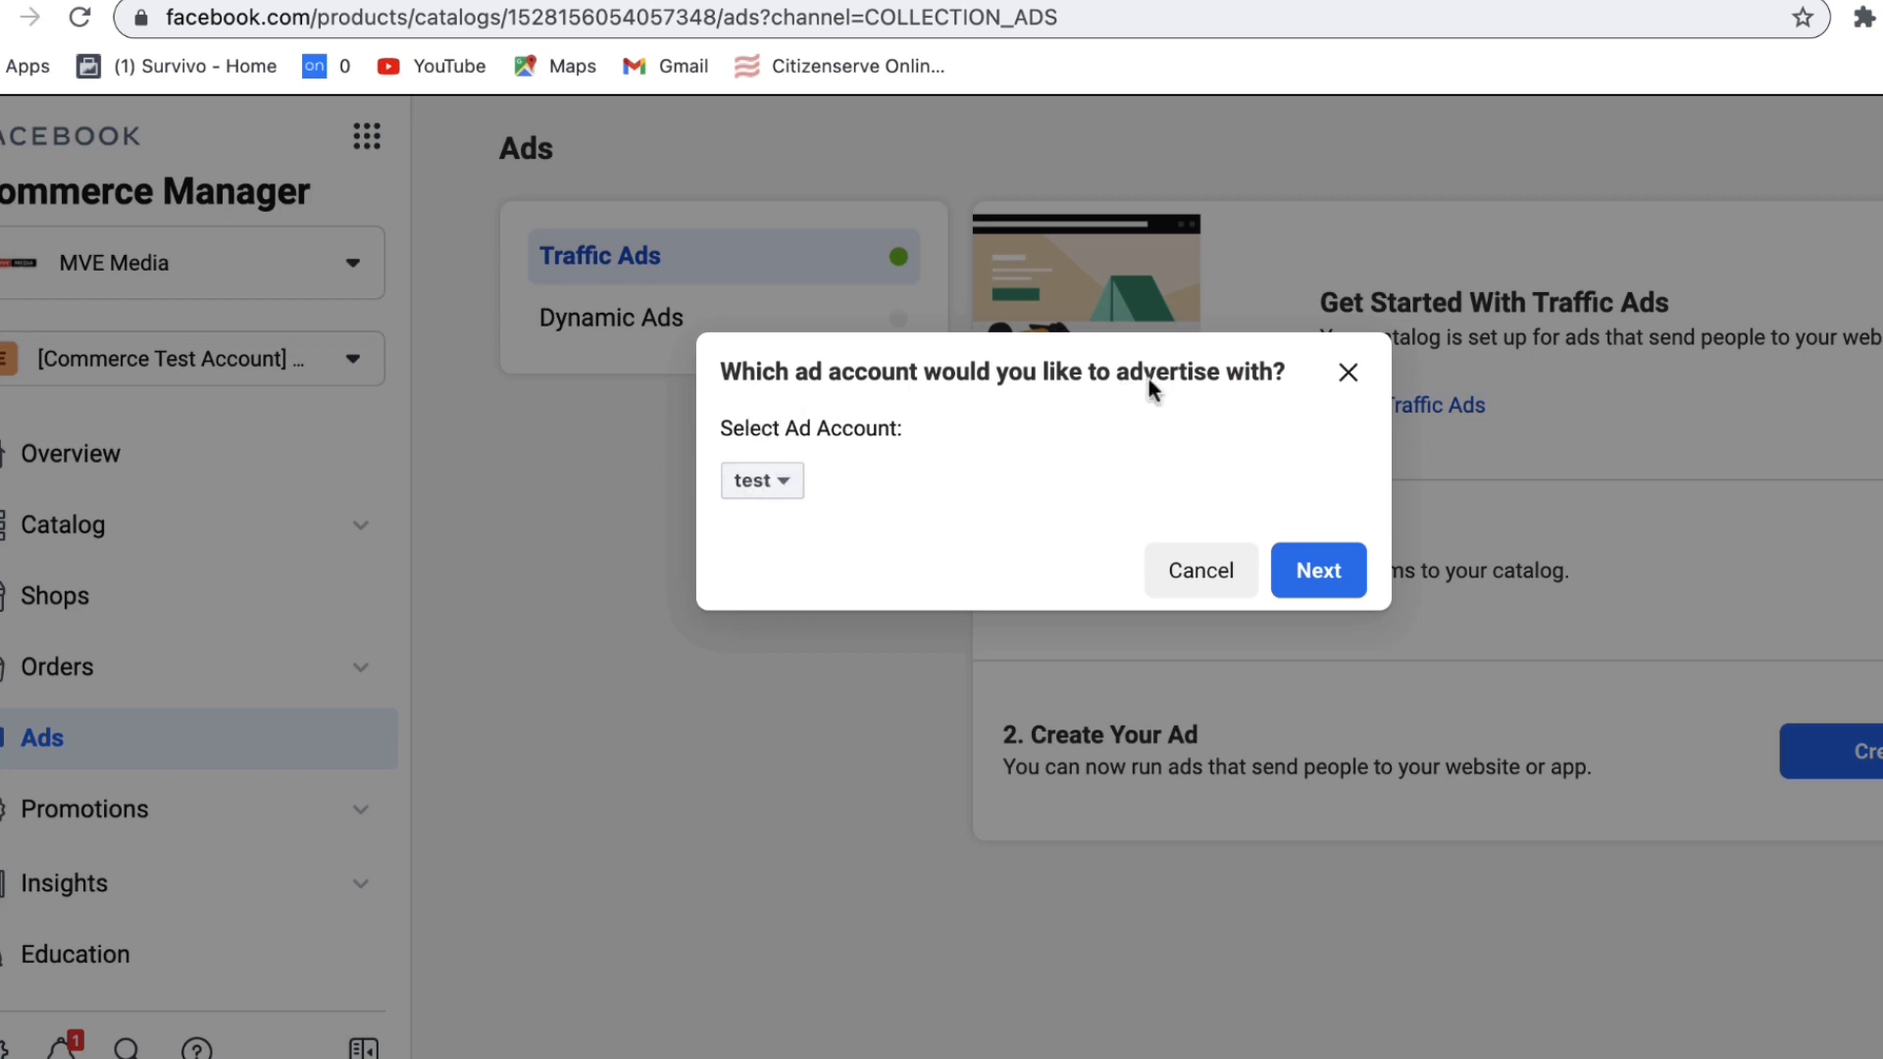
click(763, 484)
click(767, 490)
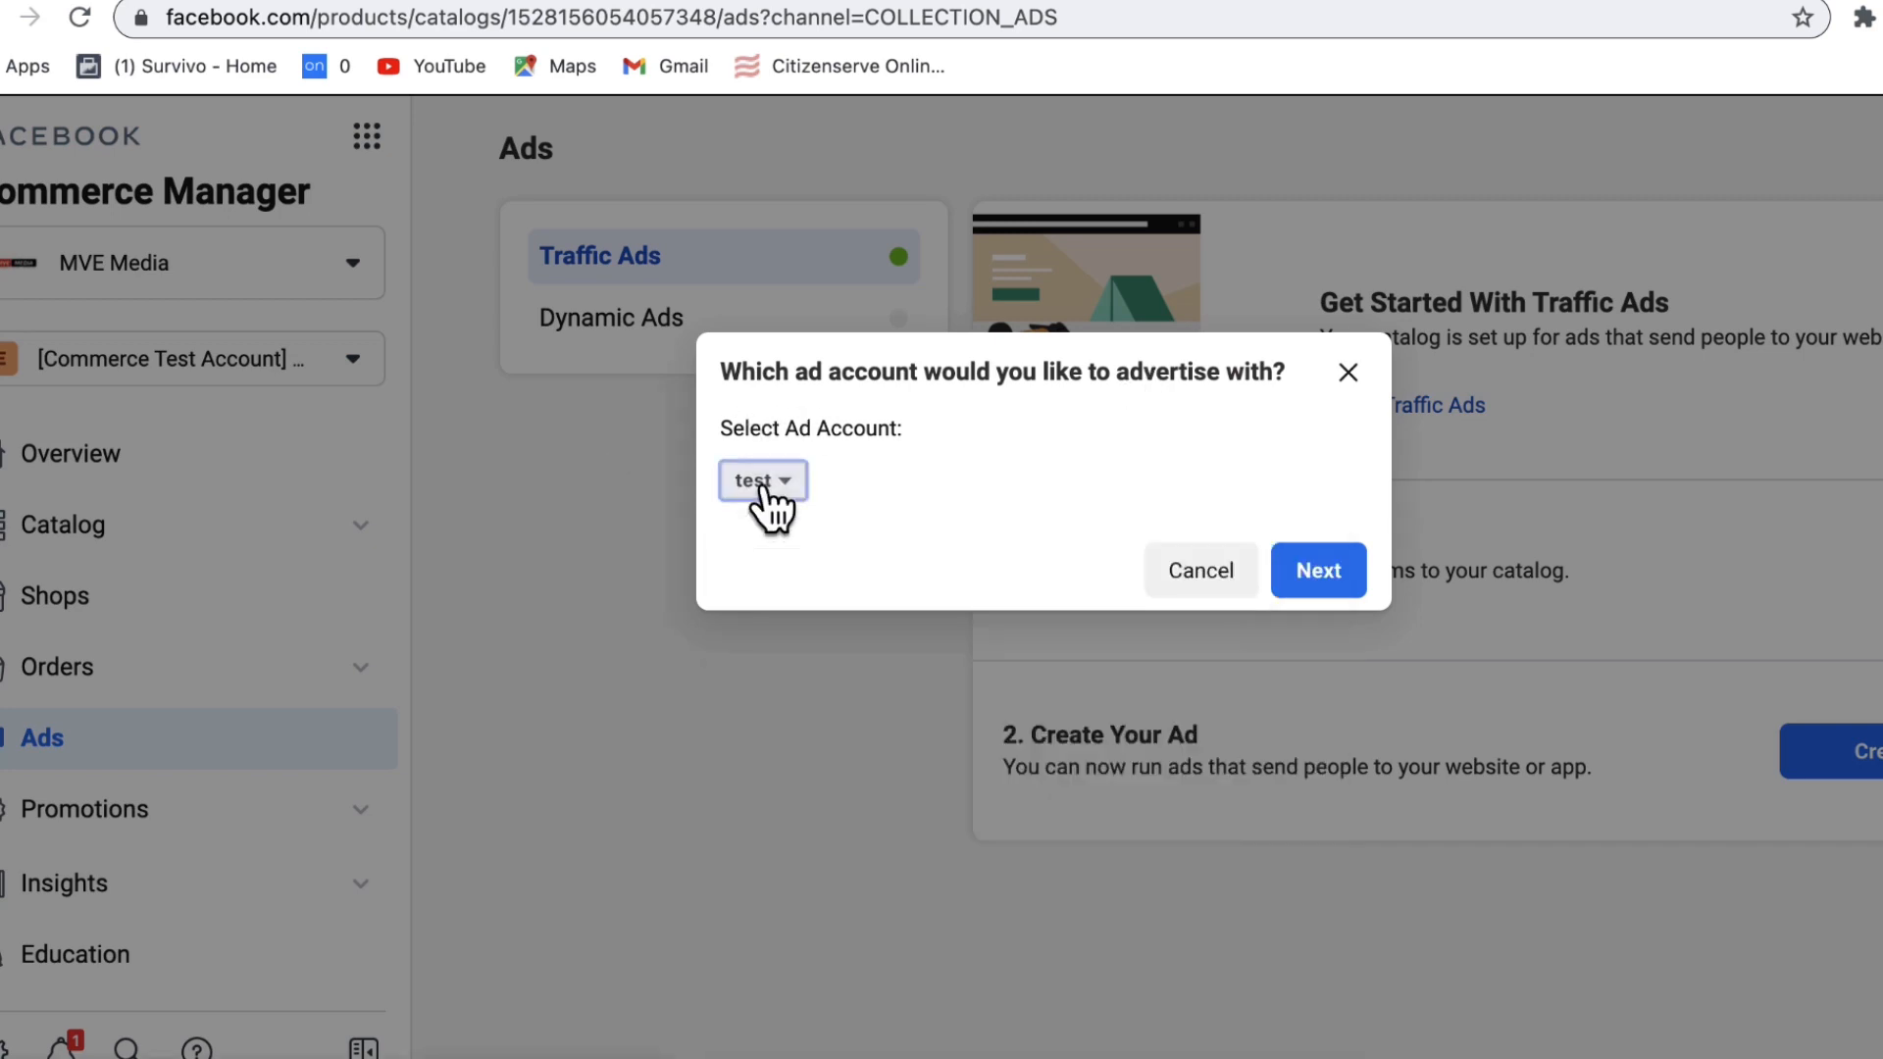
click(1353, 578)
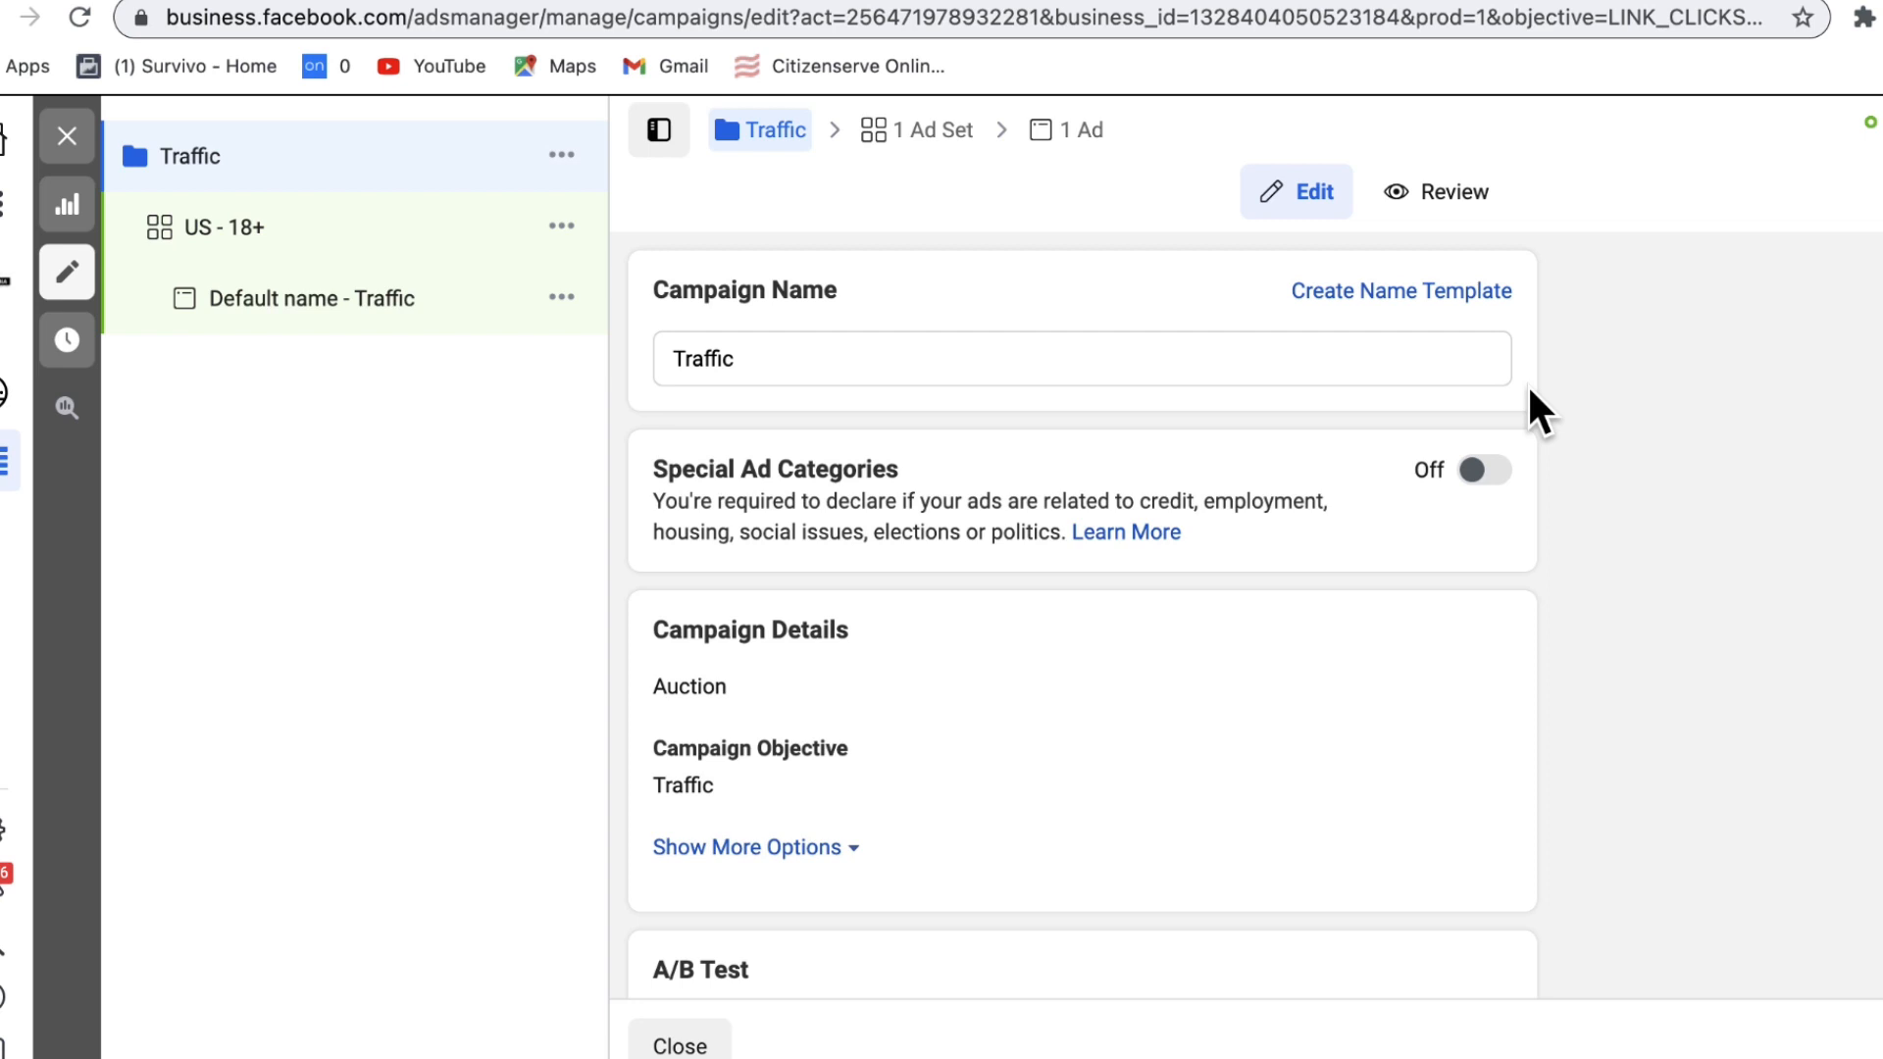
Step: Review the Traffic campaign's settings, then open the US - 18+ ad set
scroll(1225, 413, down, 1)
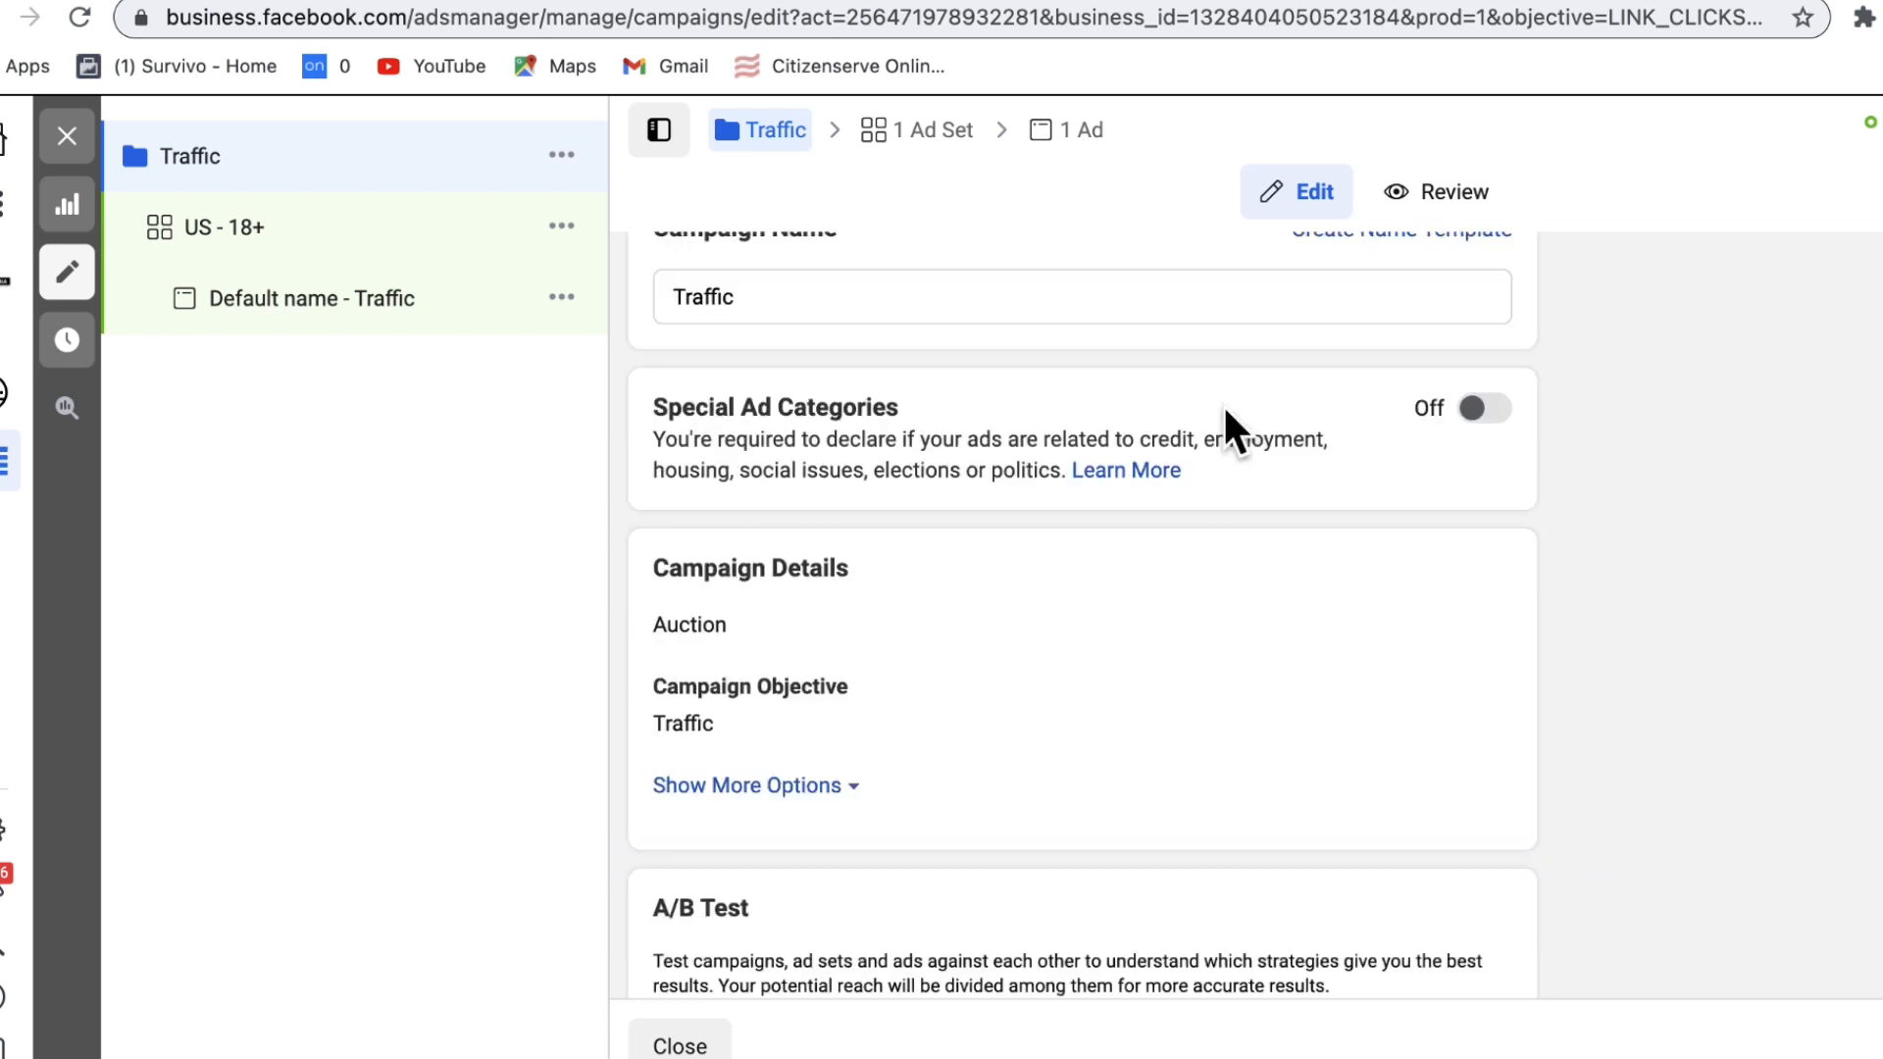
scroll(1223, 408, down, 5)
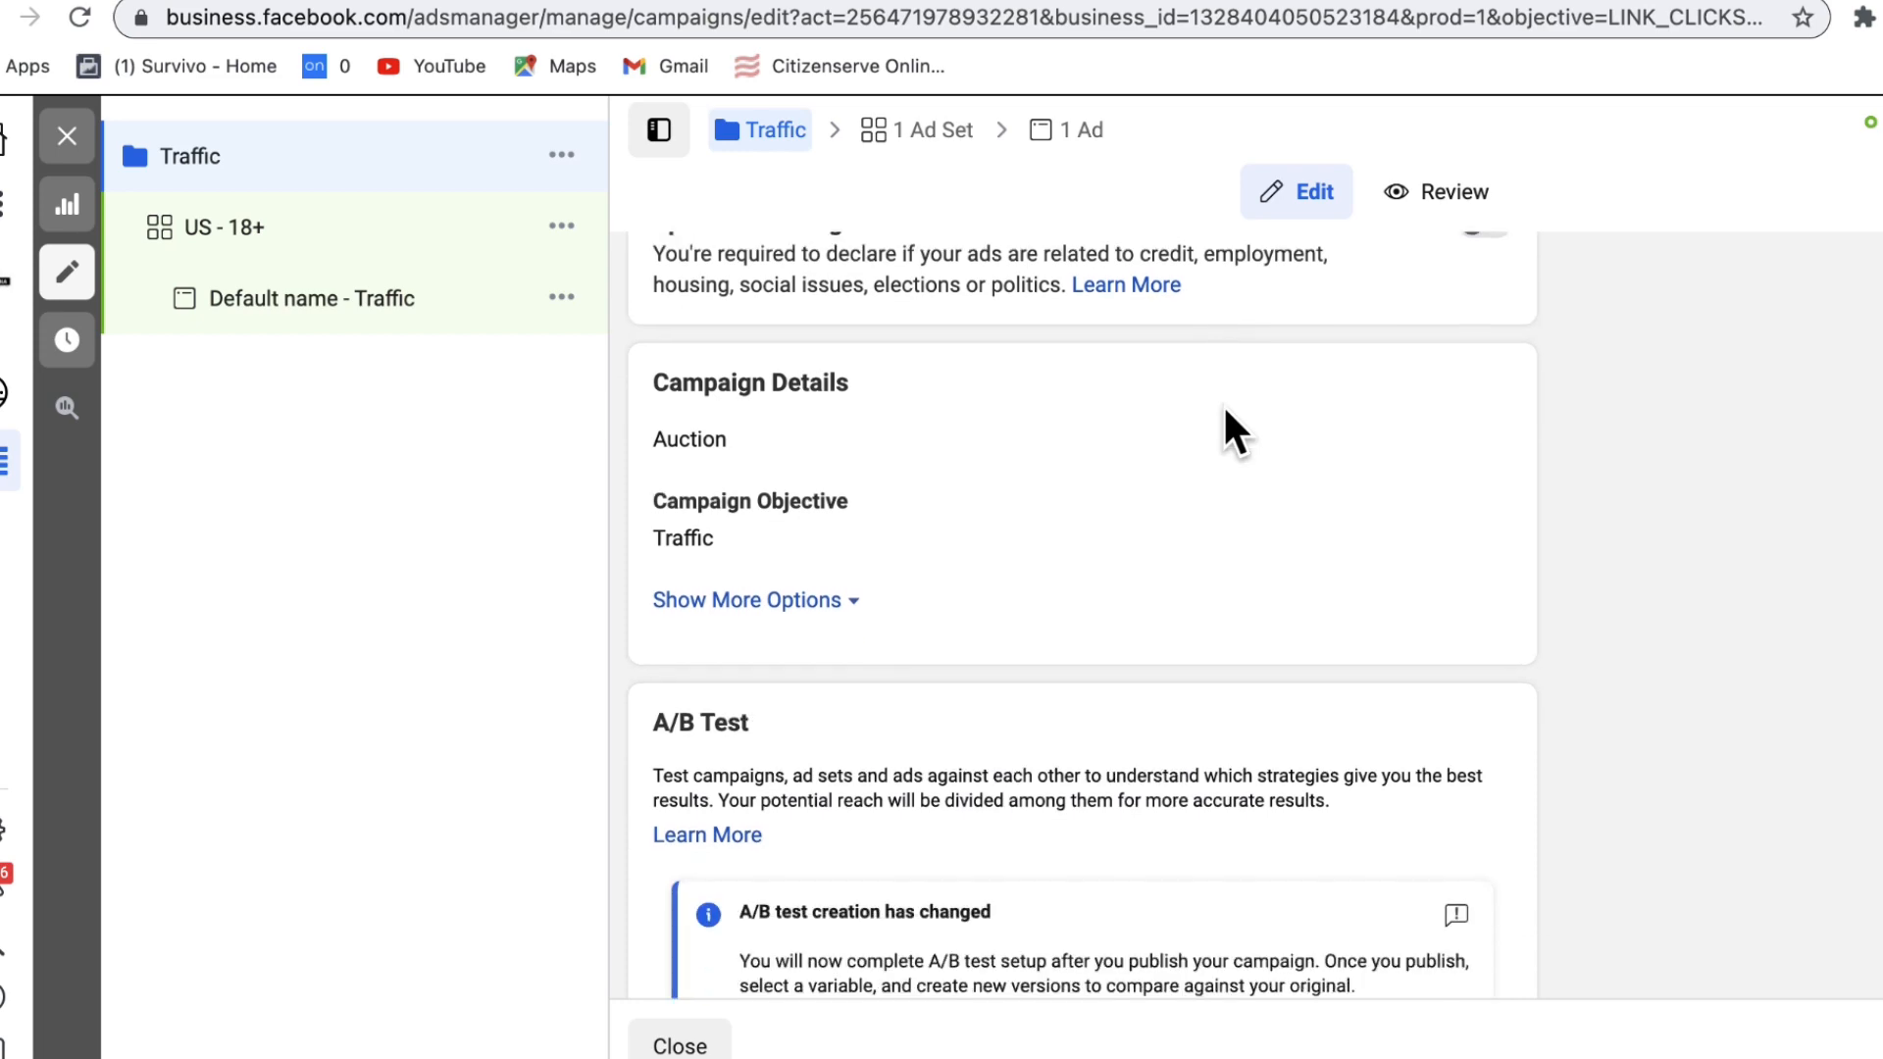
scroll(1222, 403, down, 1)
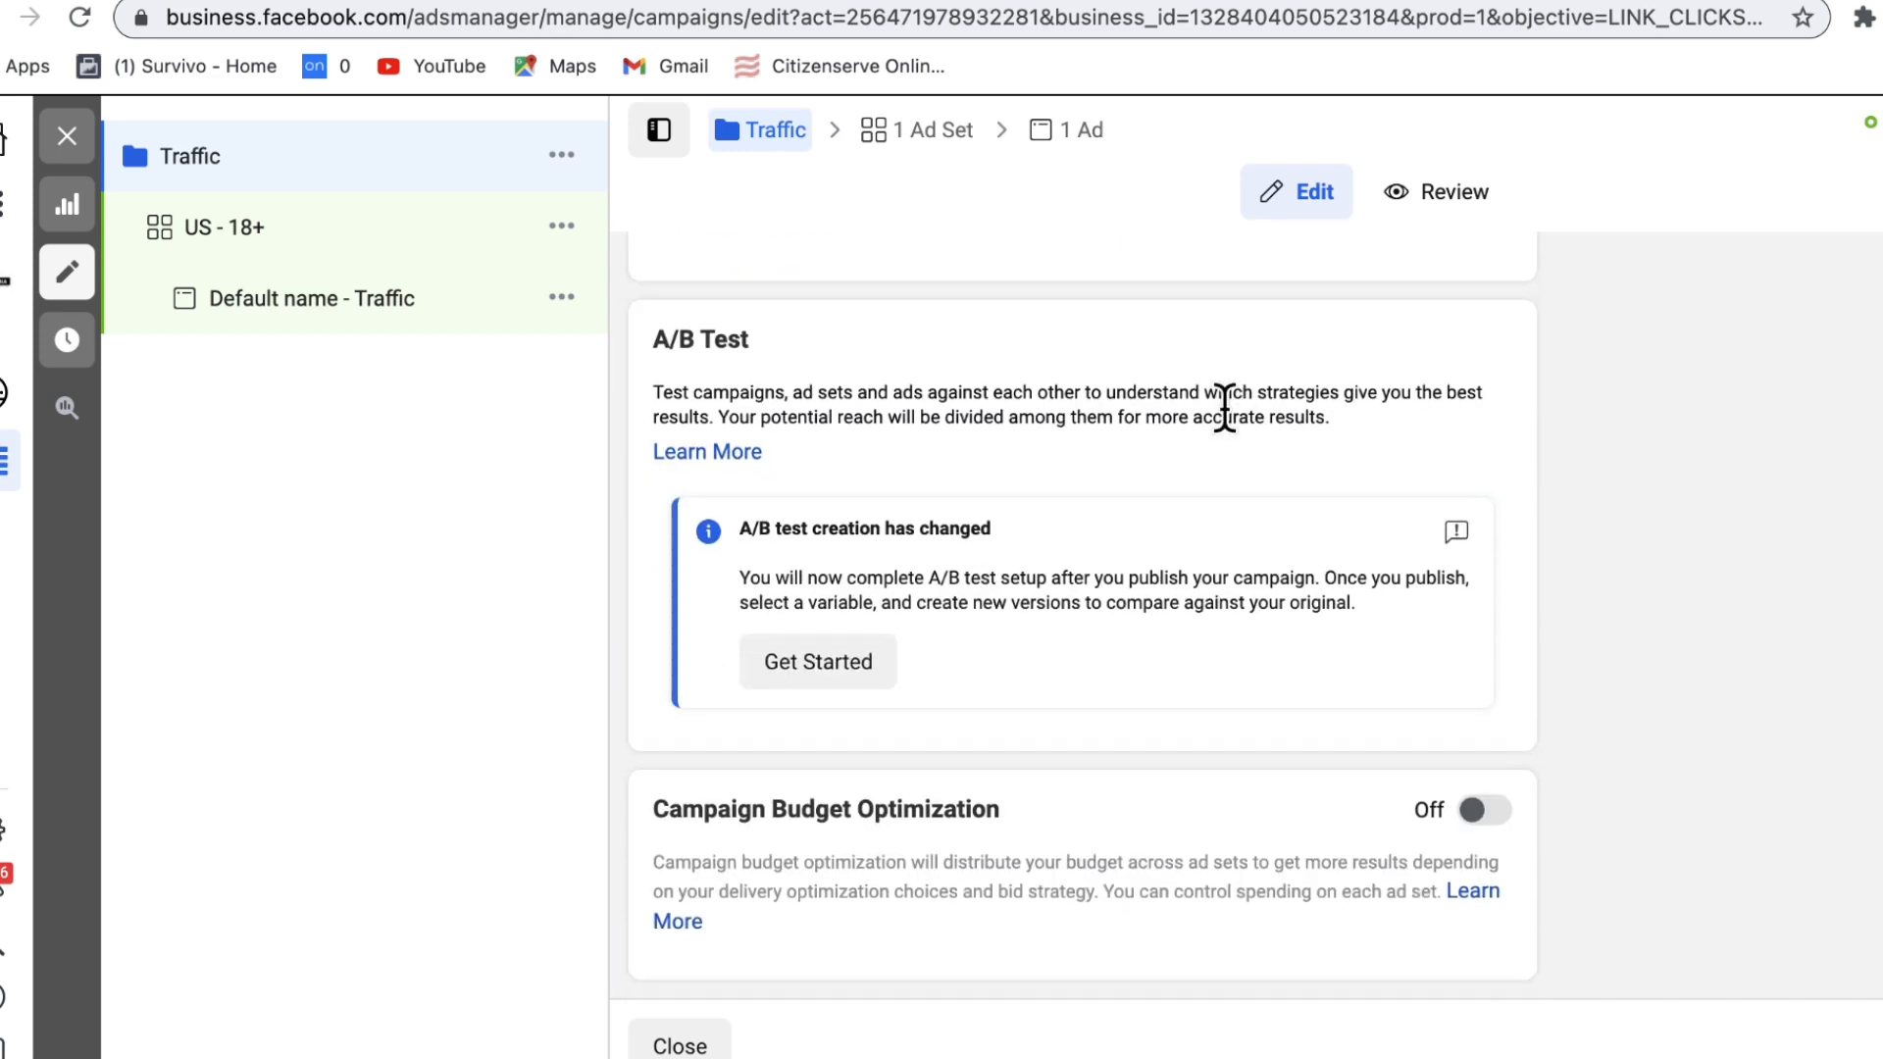
scroll(1222, 403, up, 6)
scroll(1222, 403, down, 7)
scroll(1176, 392, up, 8)
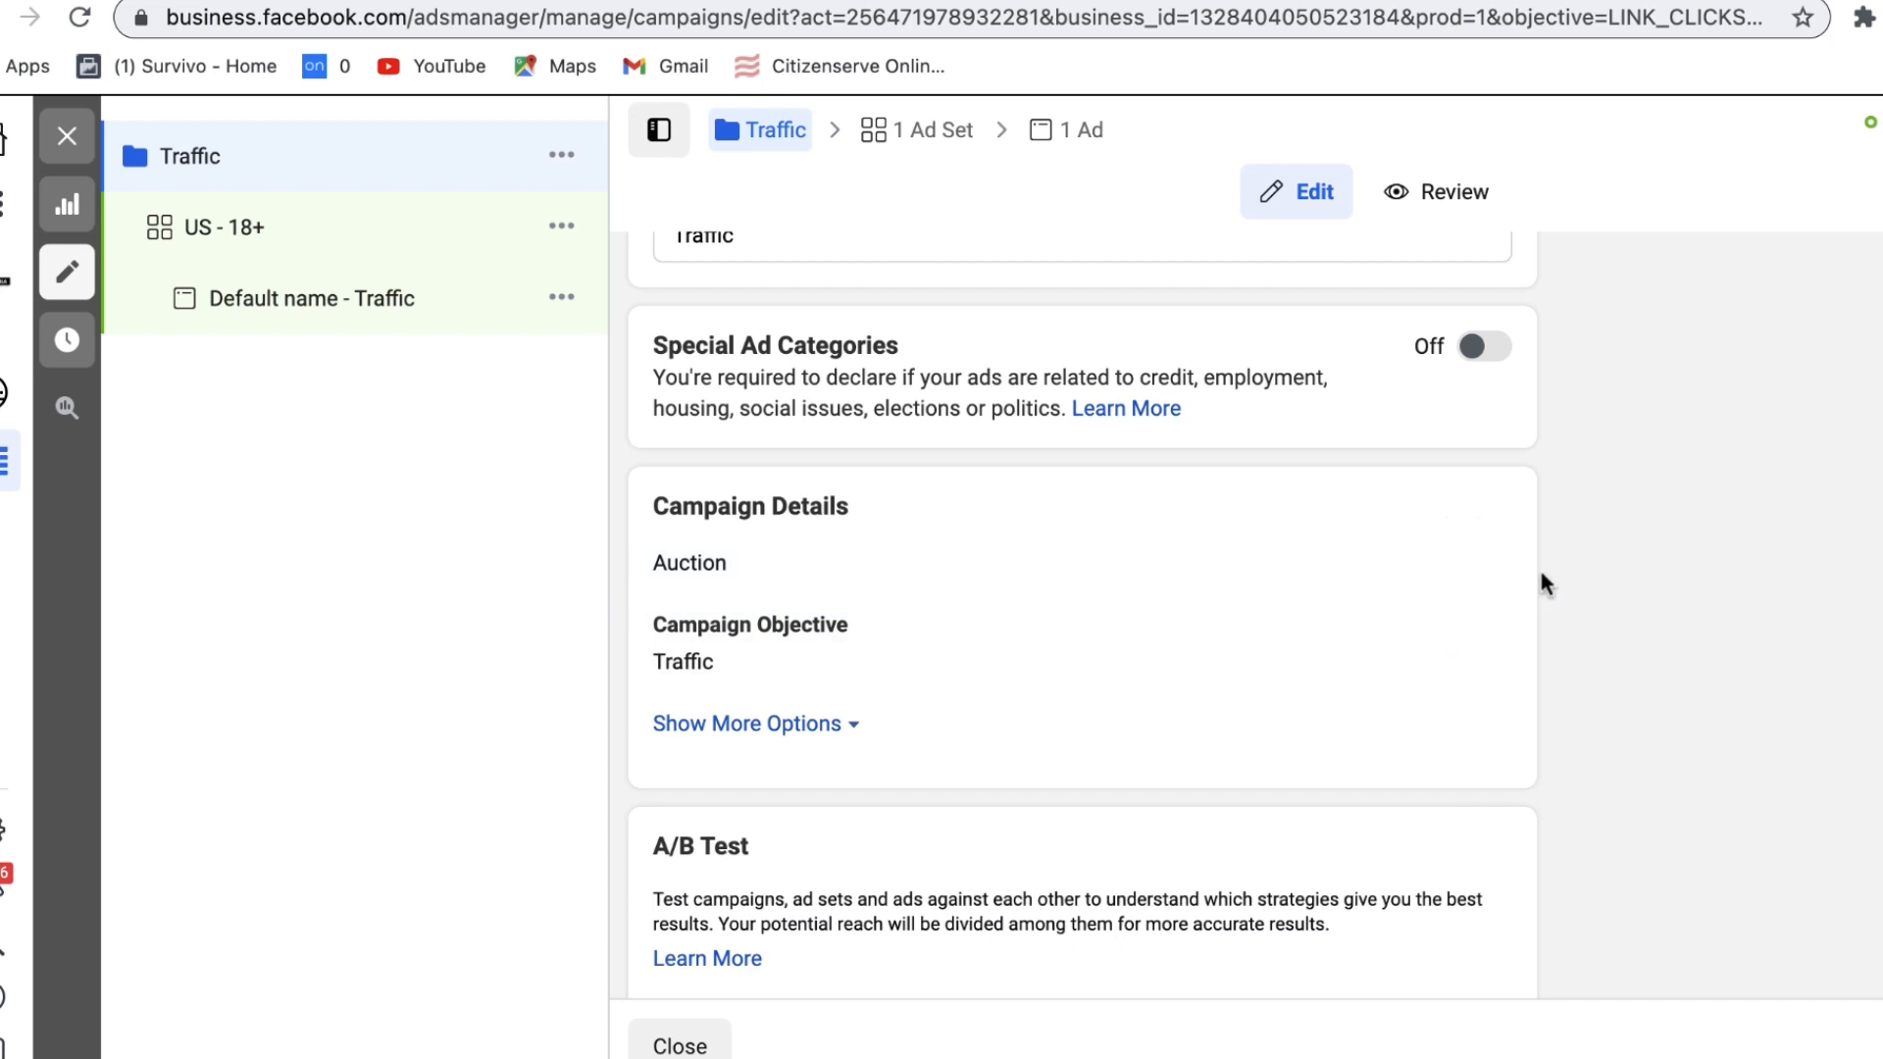
scroll(1509, 642, down, 3)
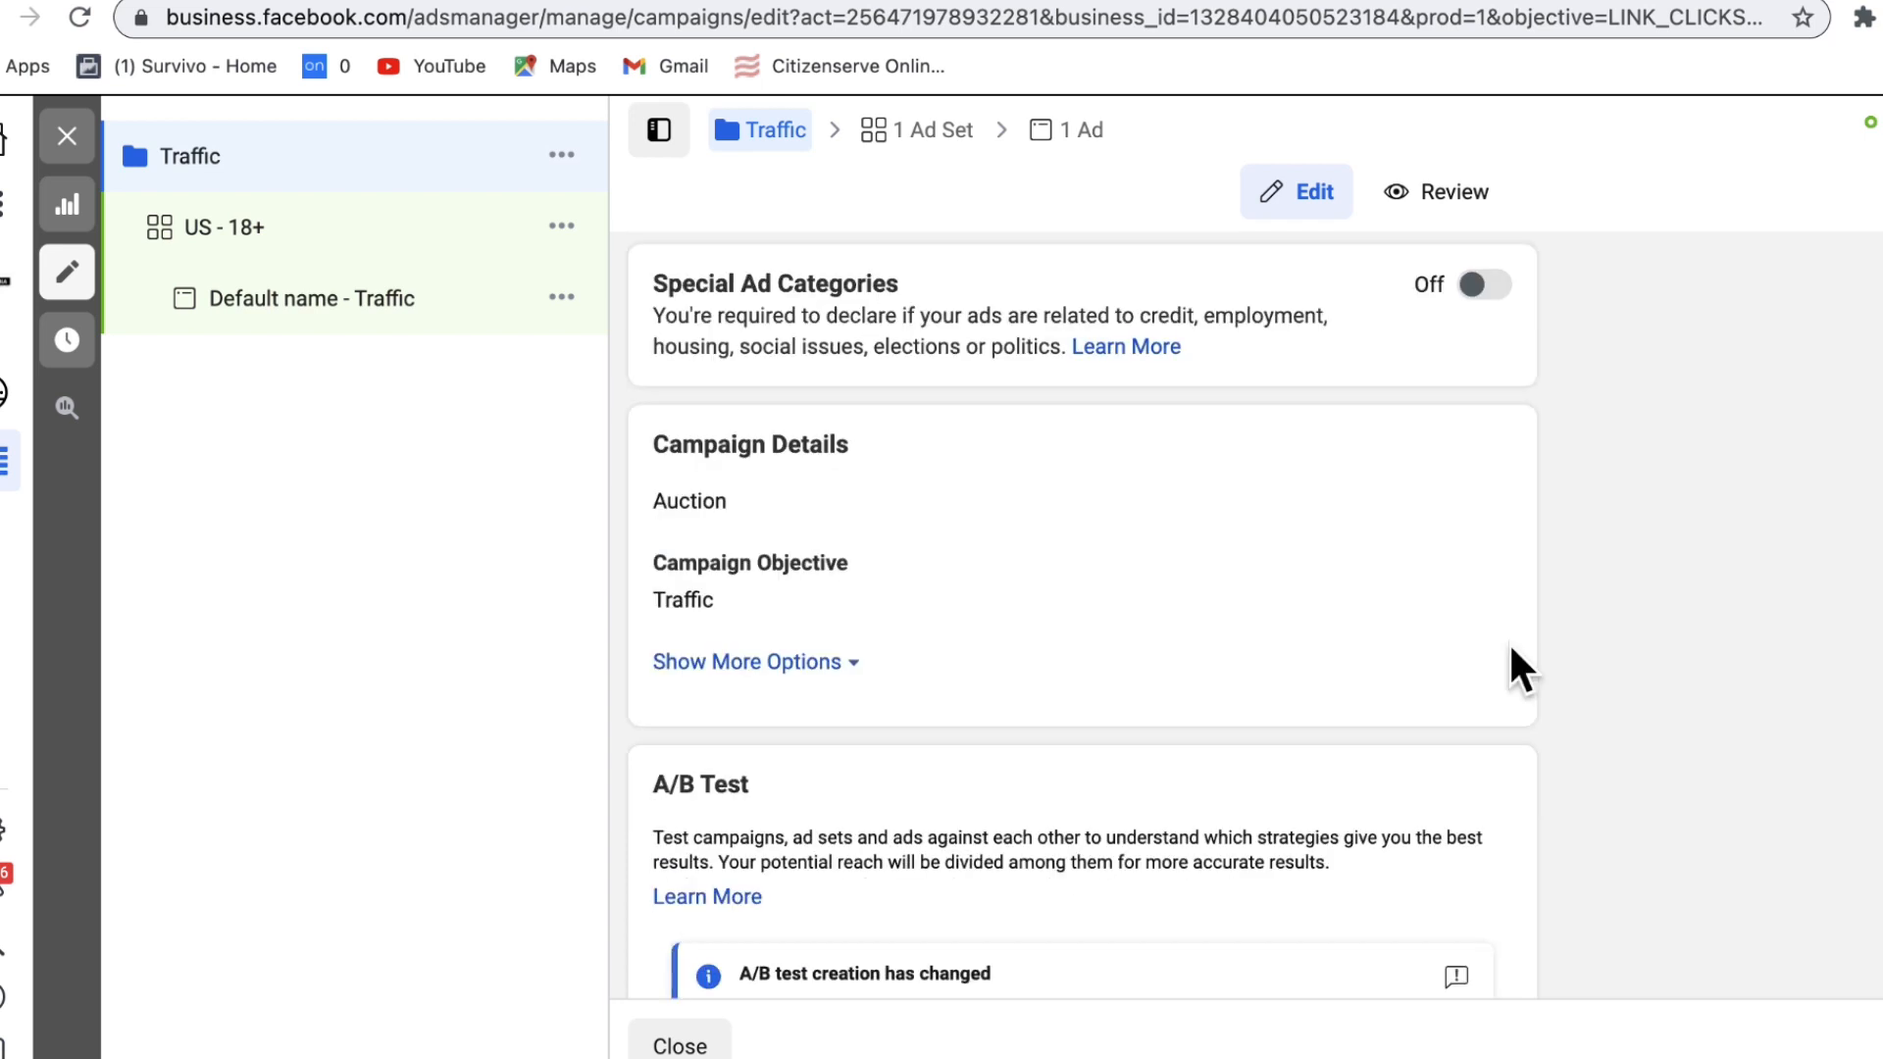
scroll(1508, 641, down, 3)
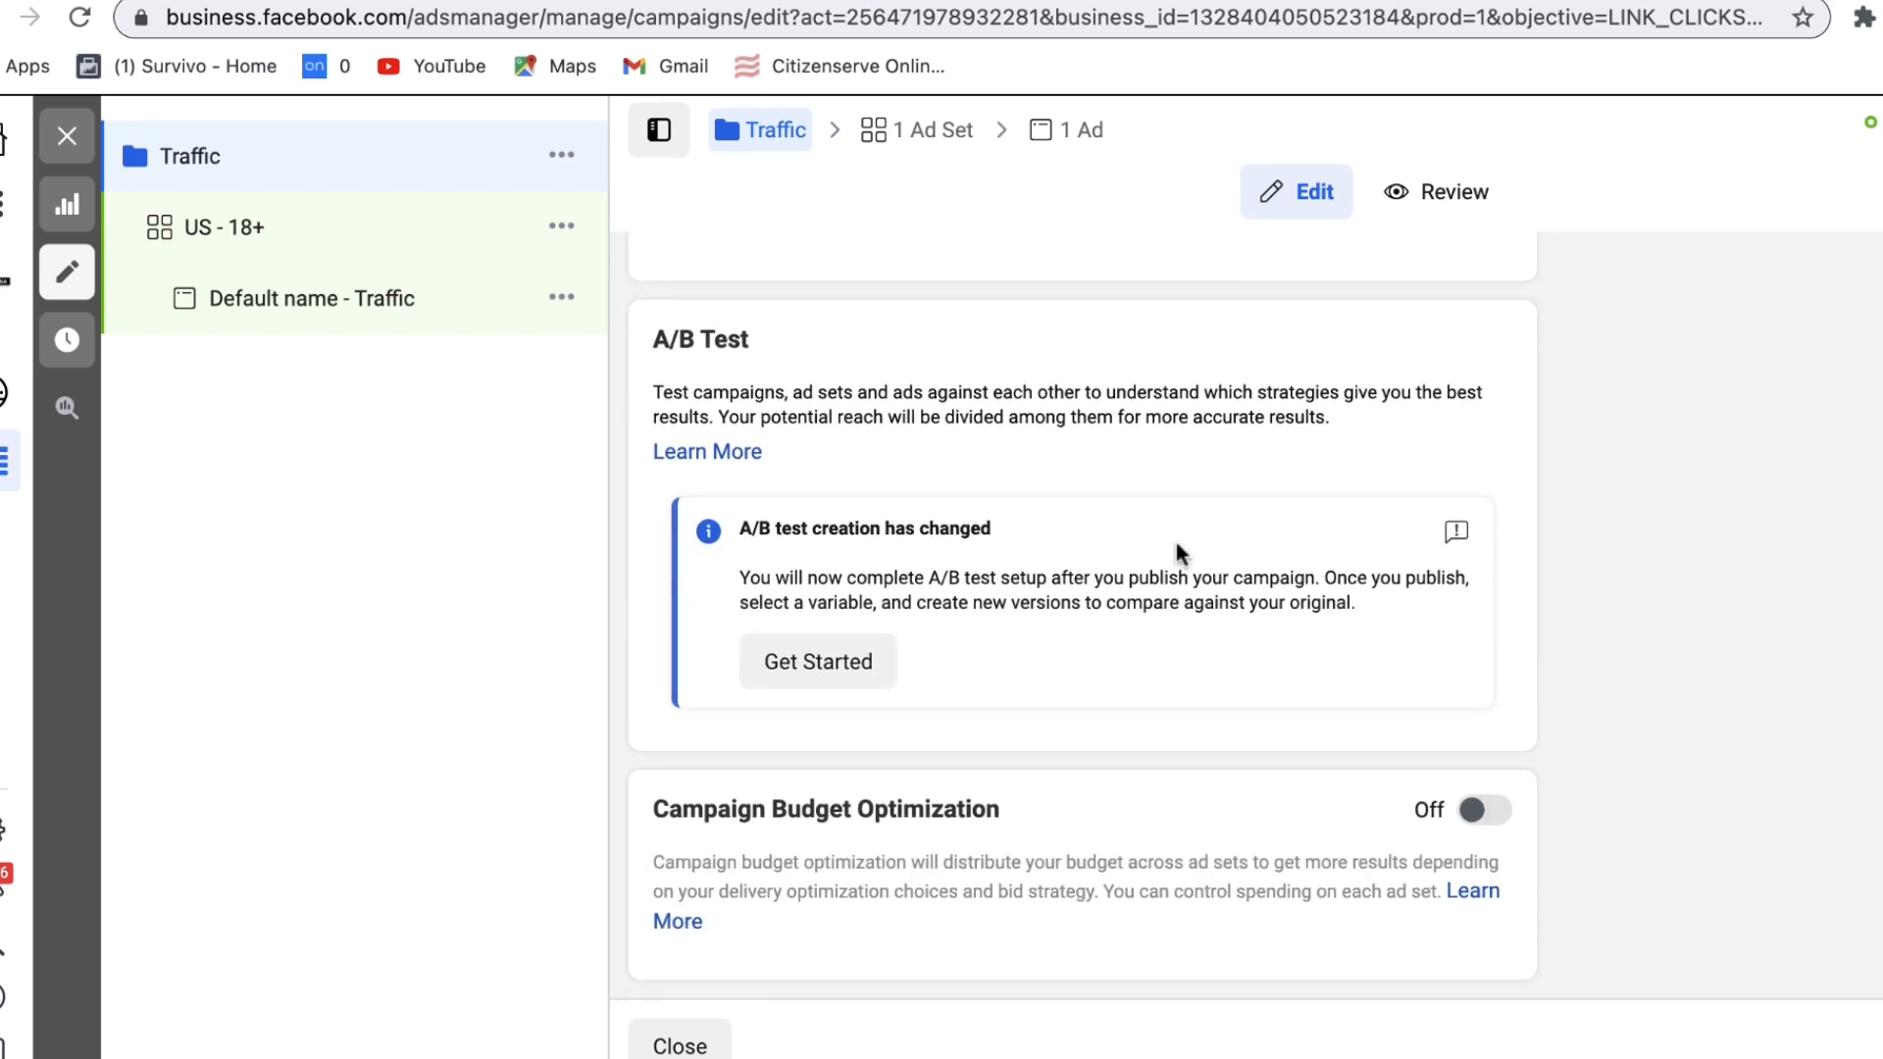
click(1864, 1045)
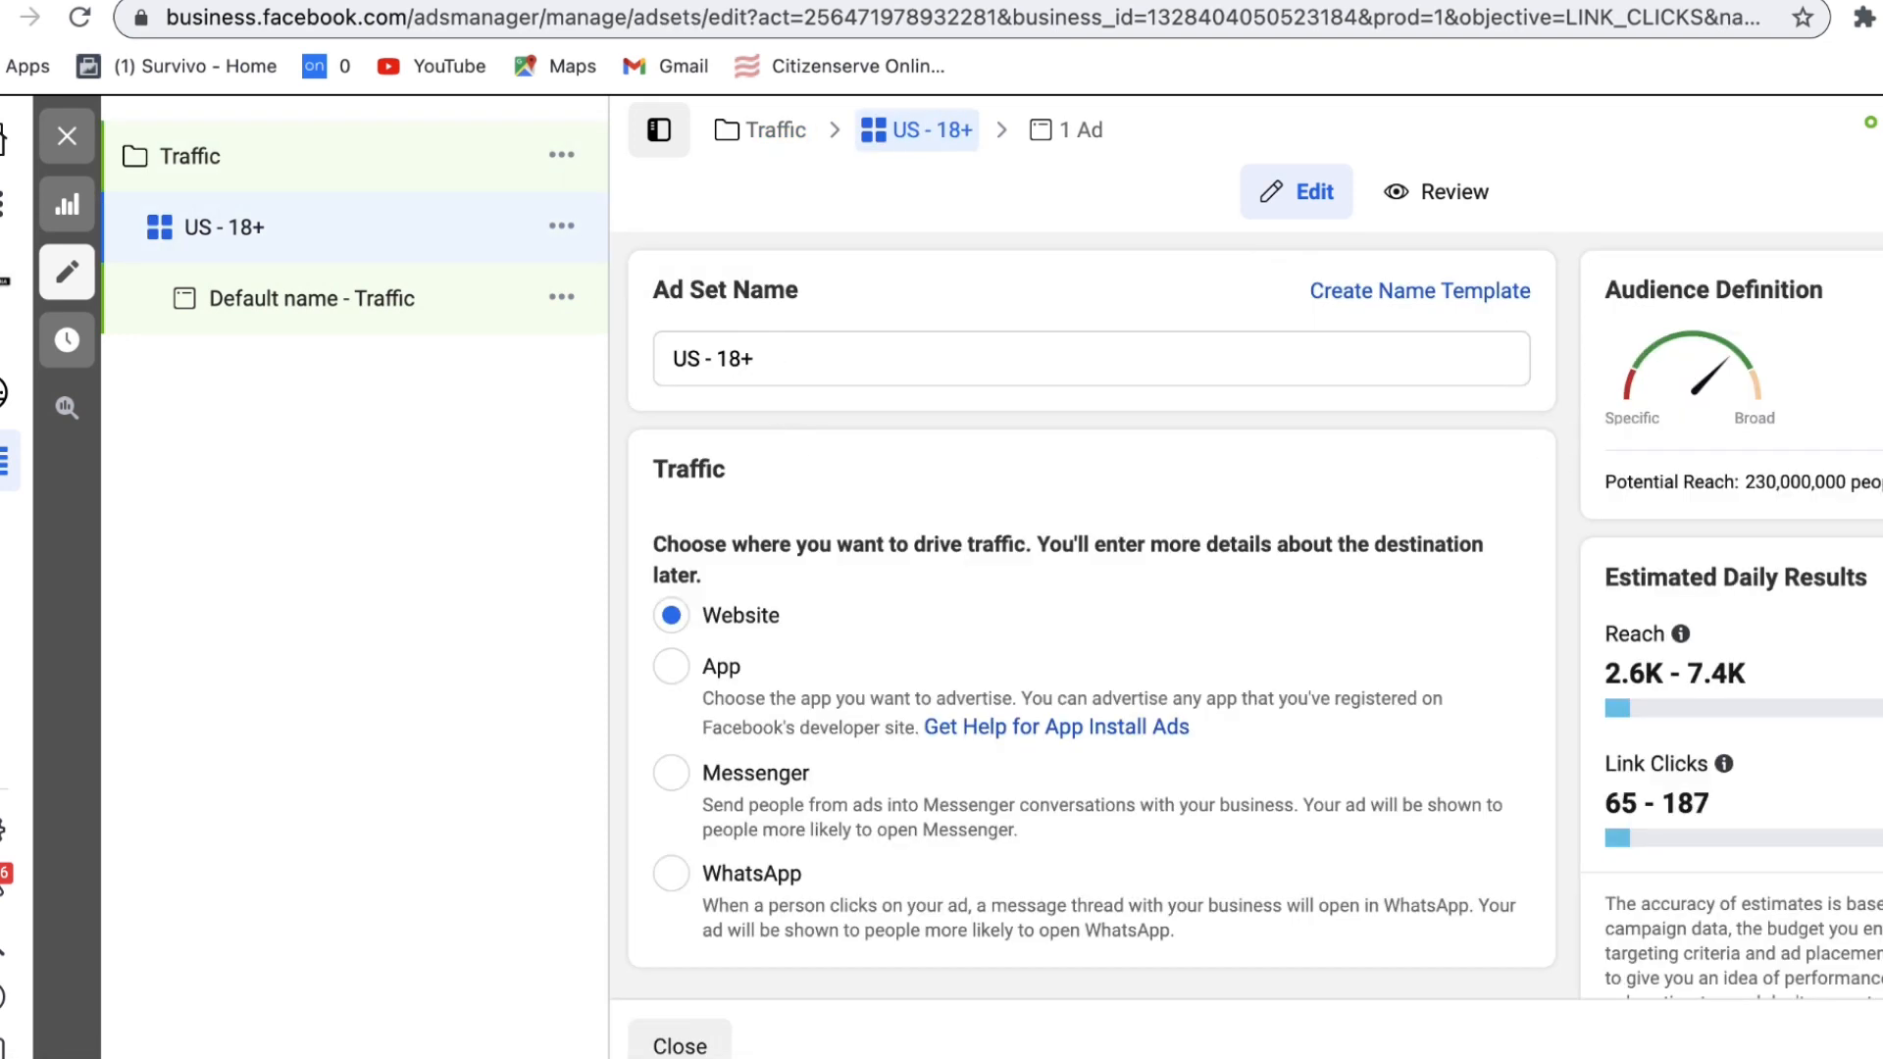
Step: Rename the ad set to 'Us_M_18-45_yo' and scroll down to its budget settings
drag(673, 359, 836, 358)
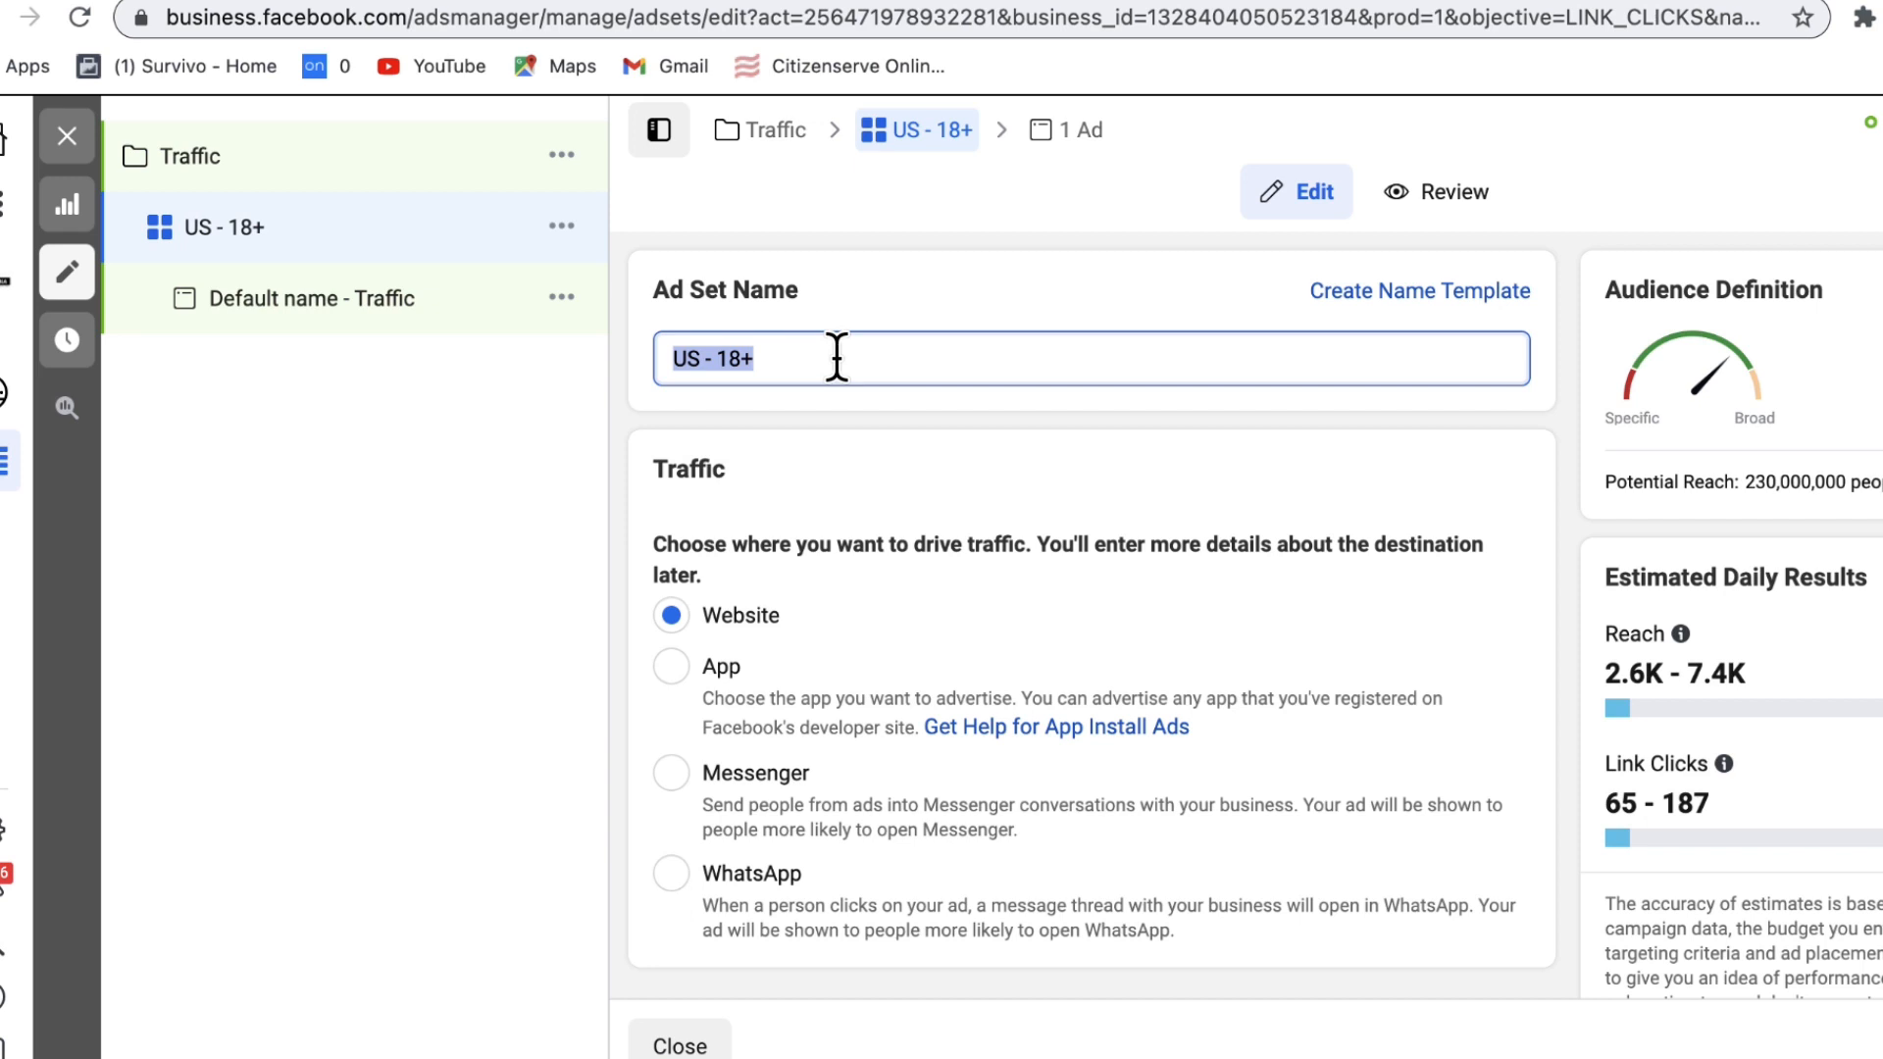
text(Us)
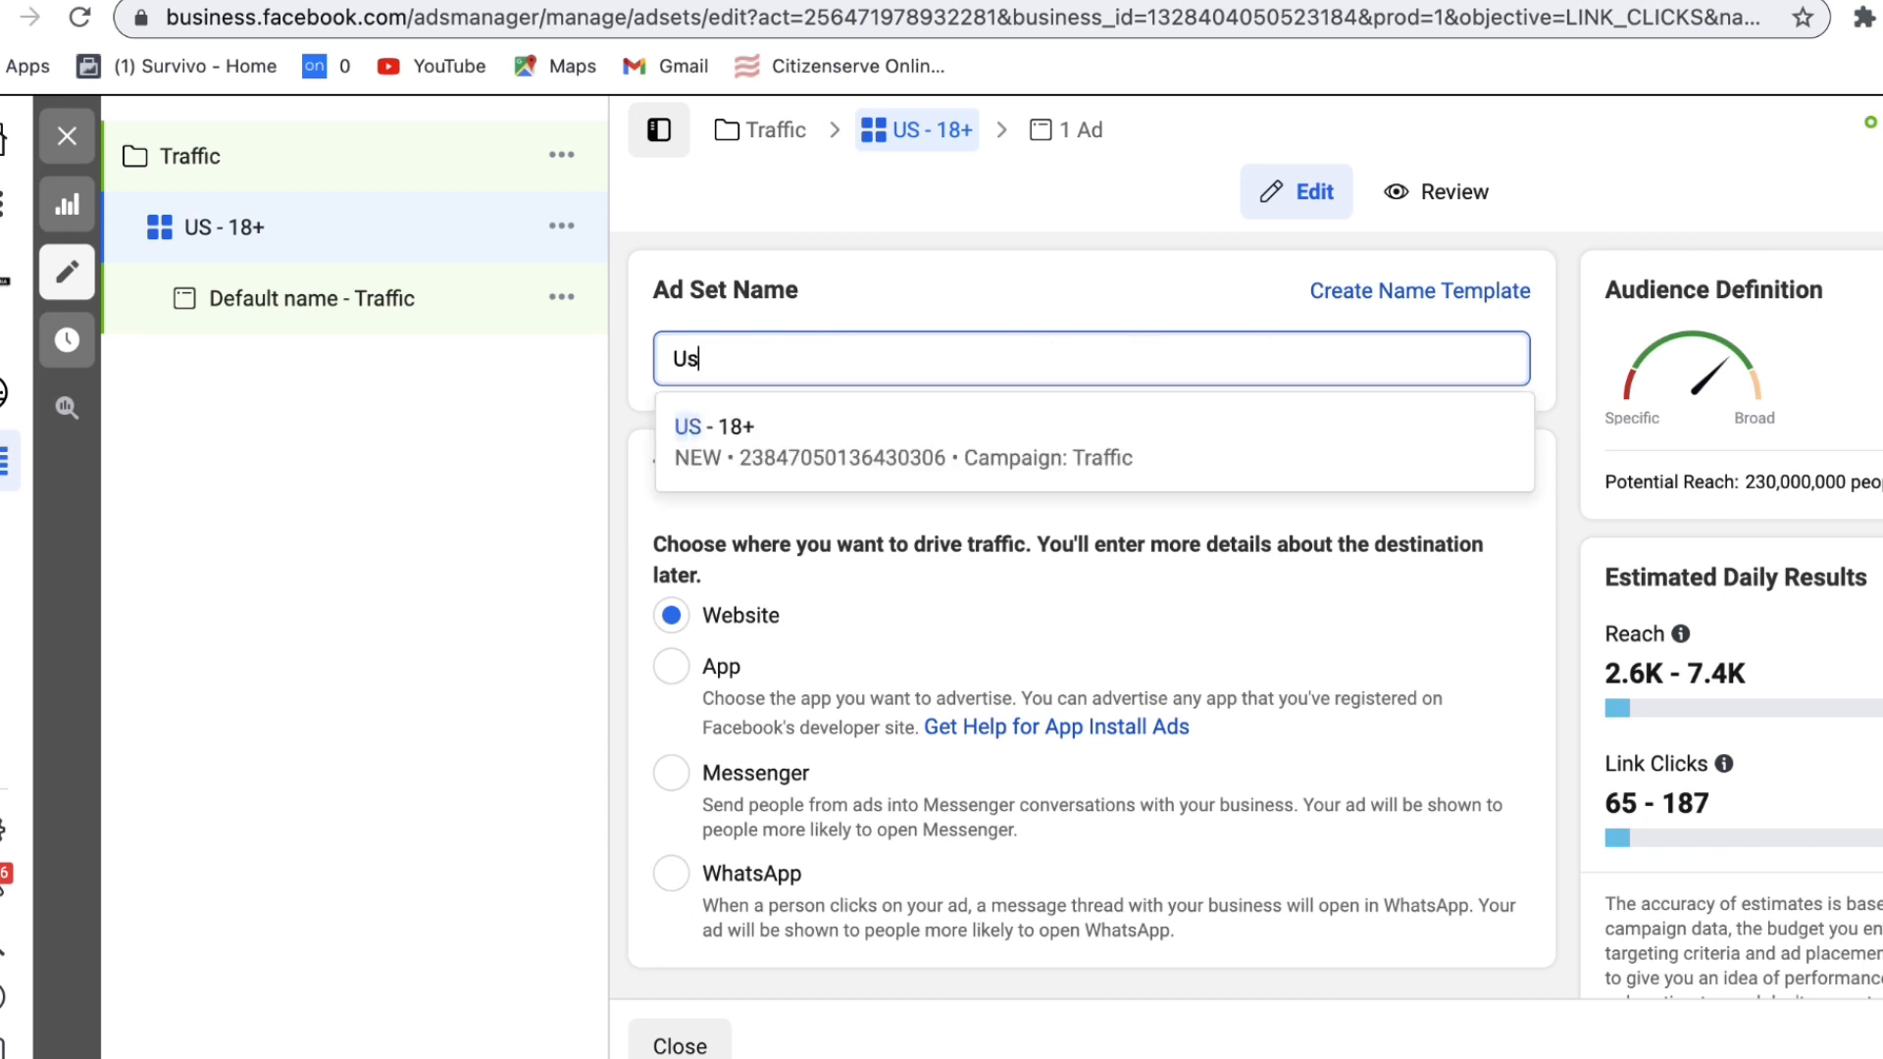
text(_)
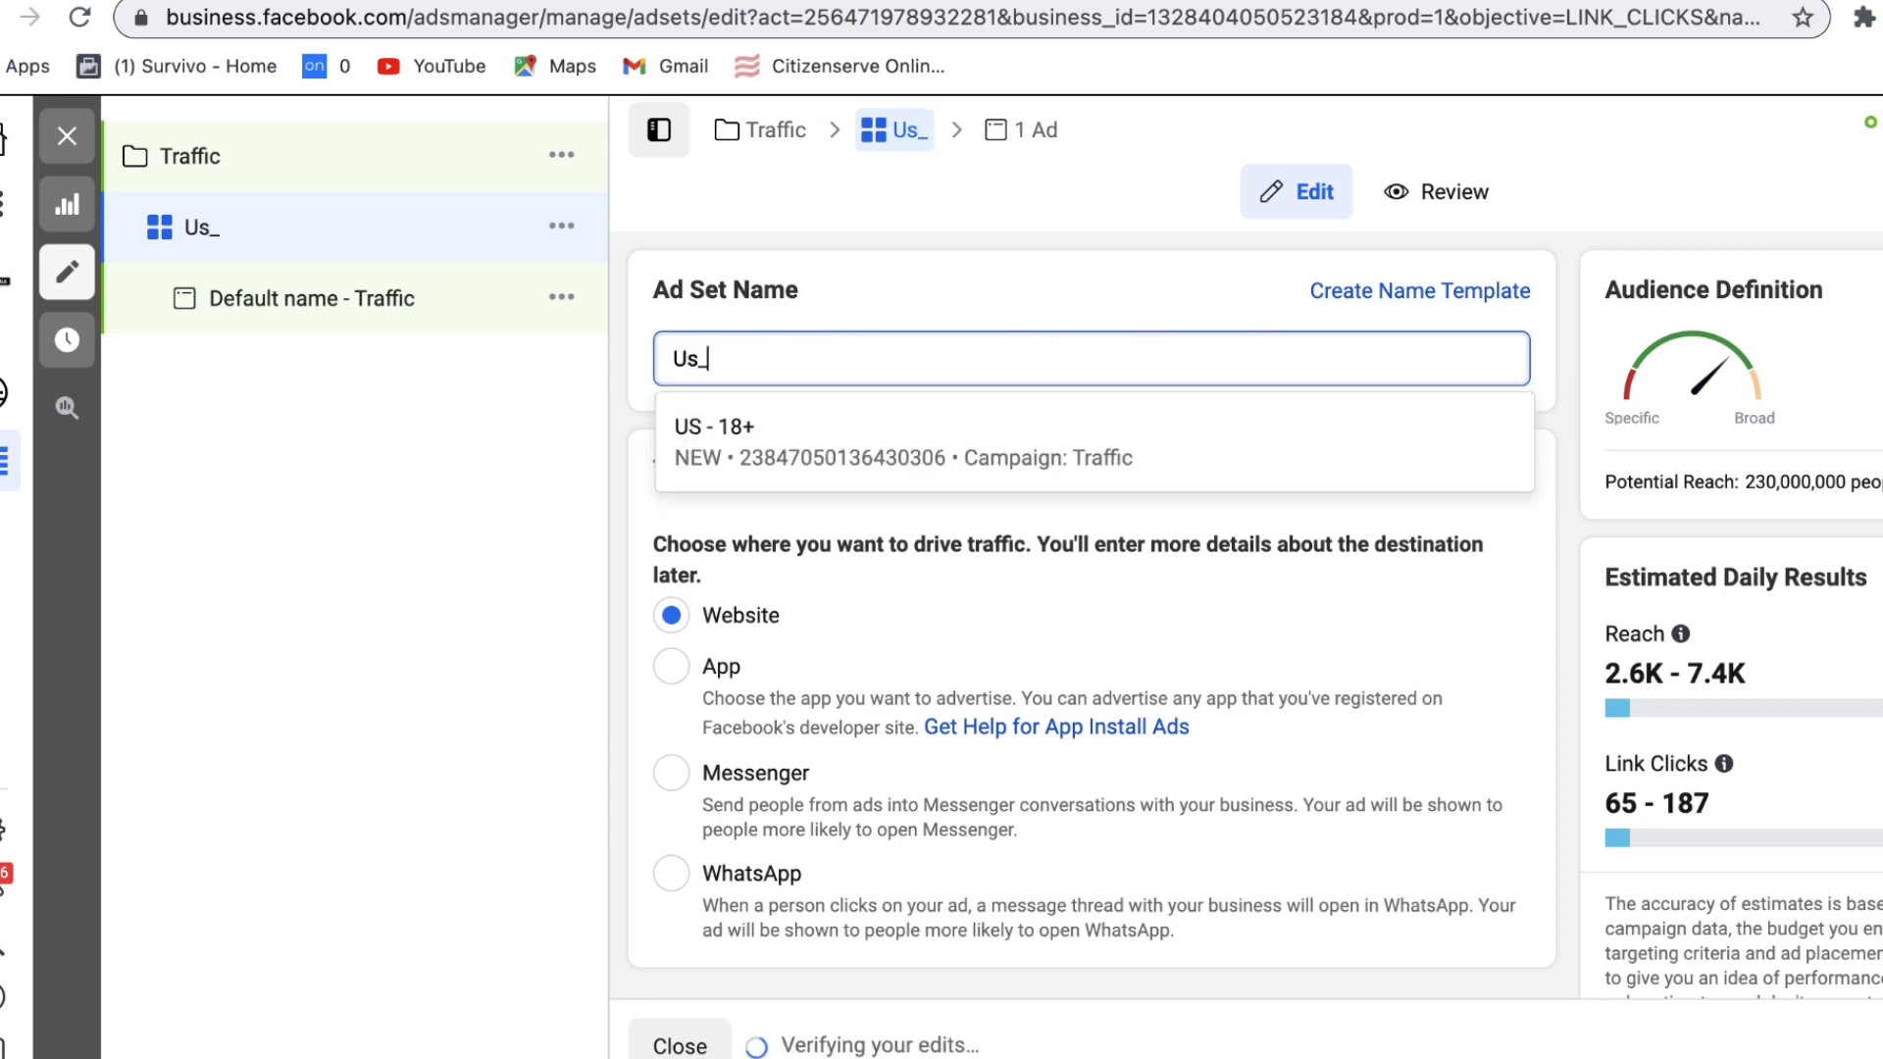
text(M_18)
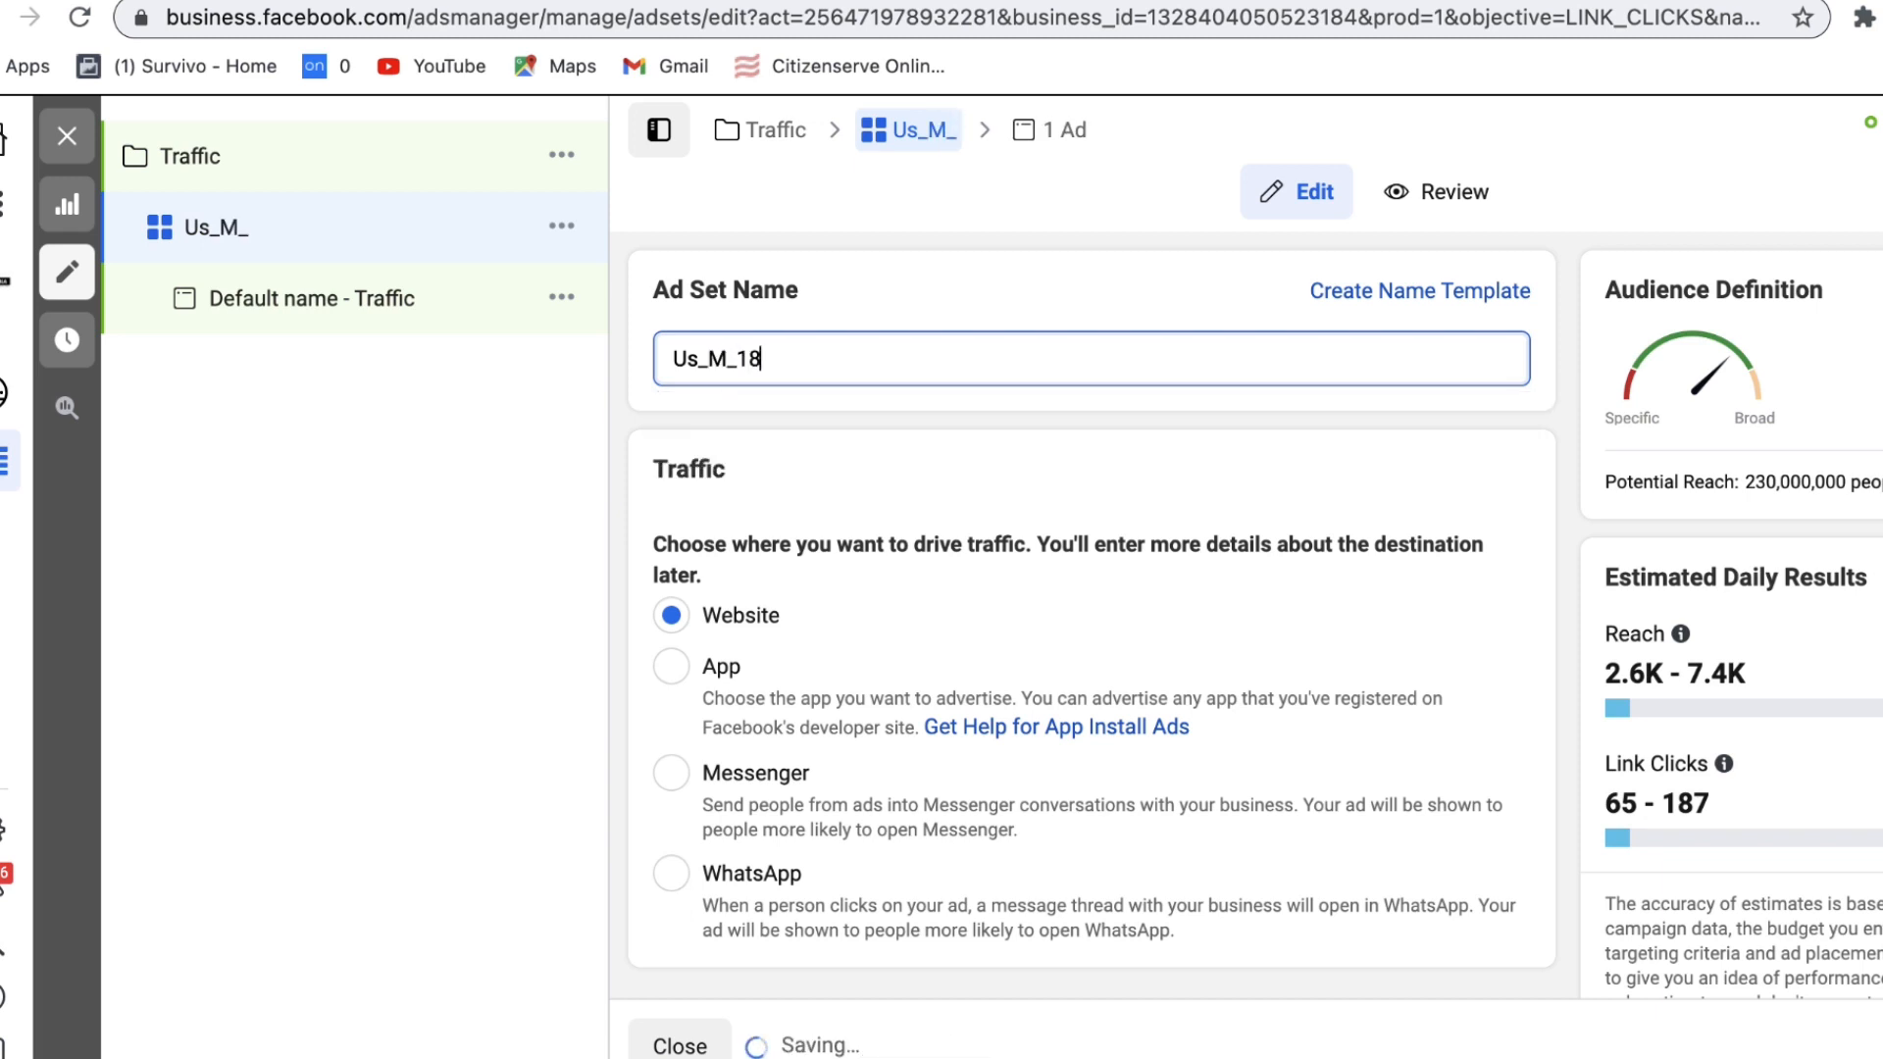
text(-45)
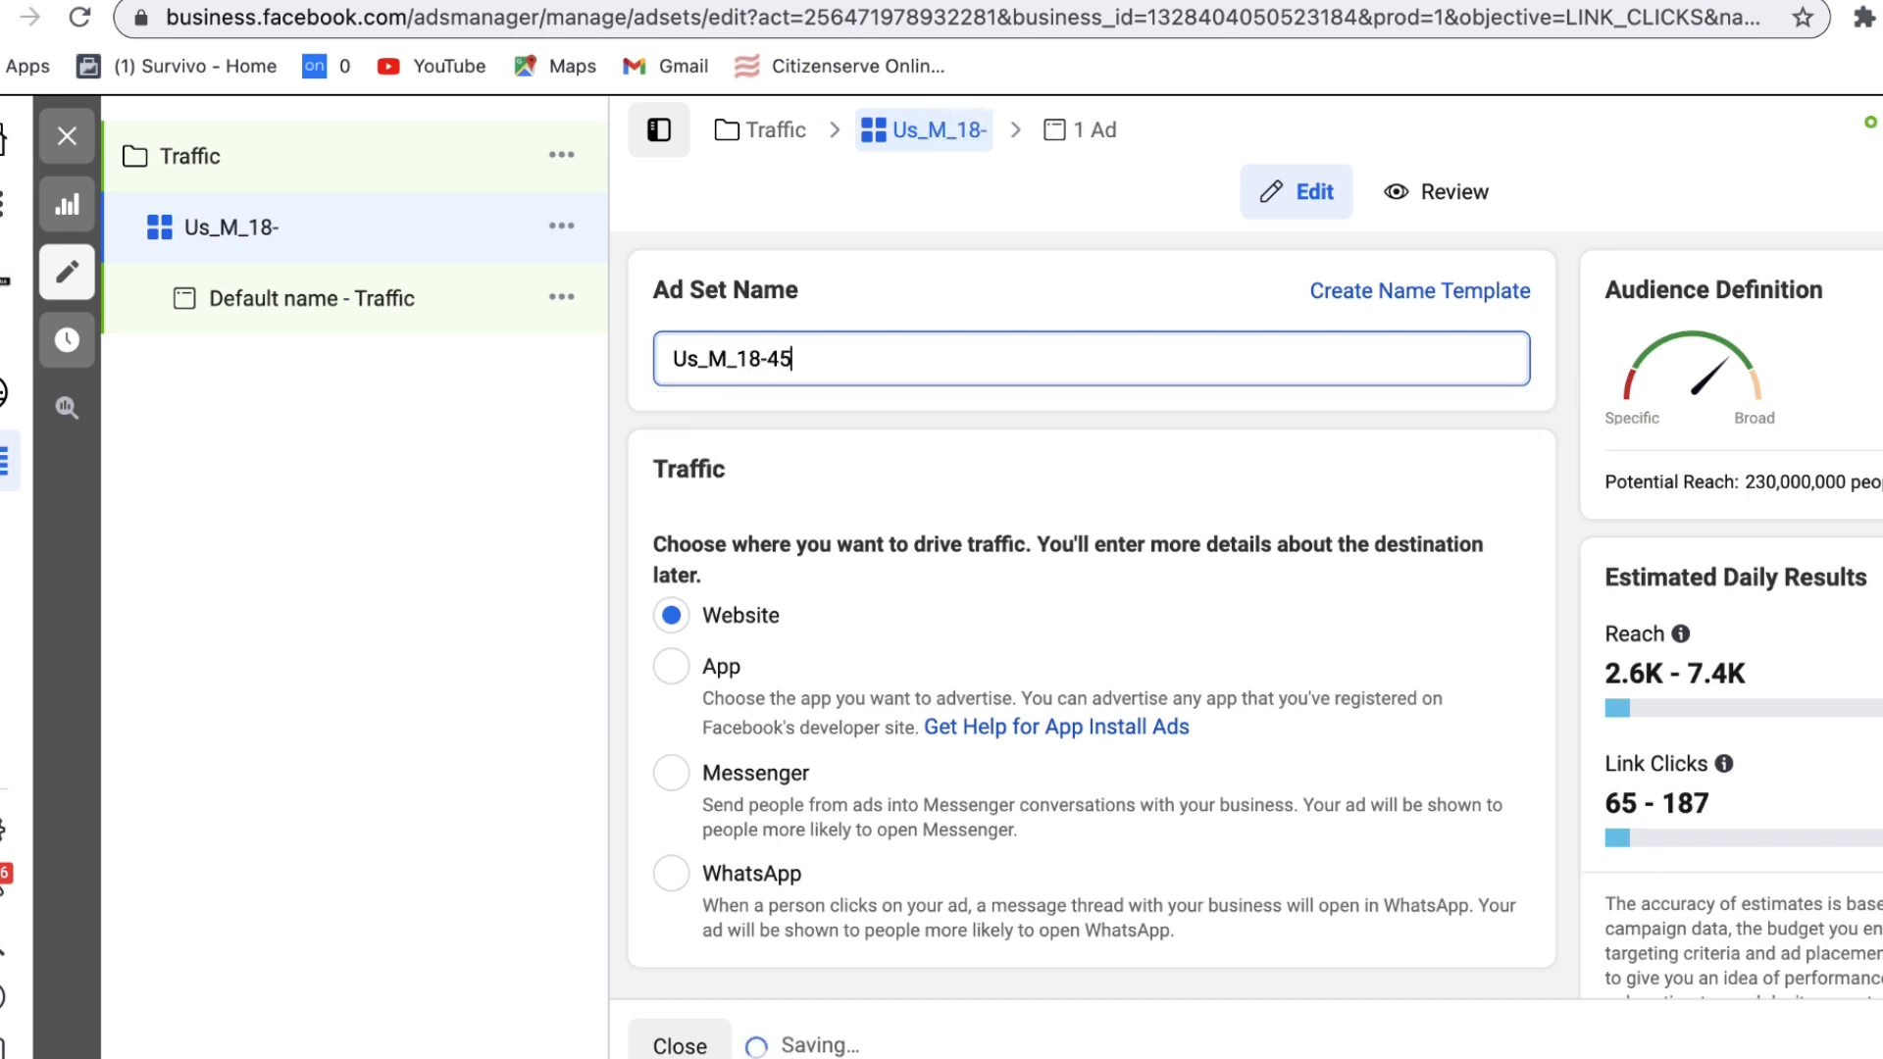
text(_yrs)
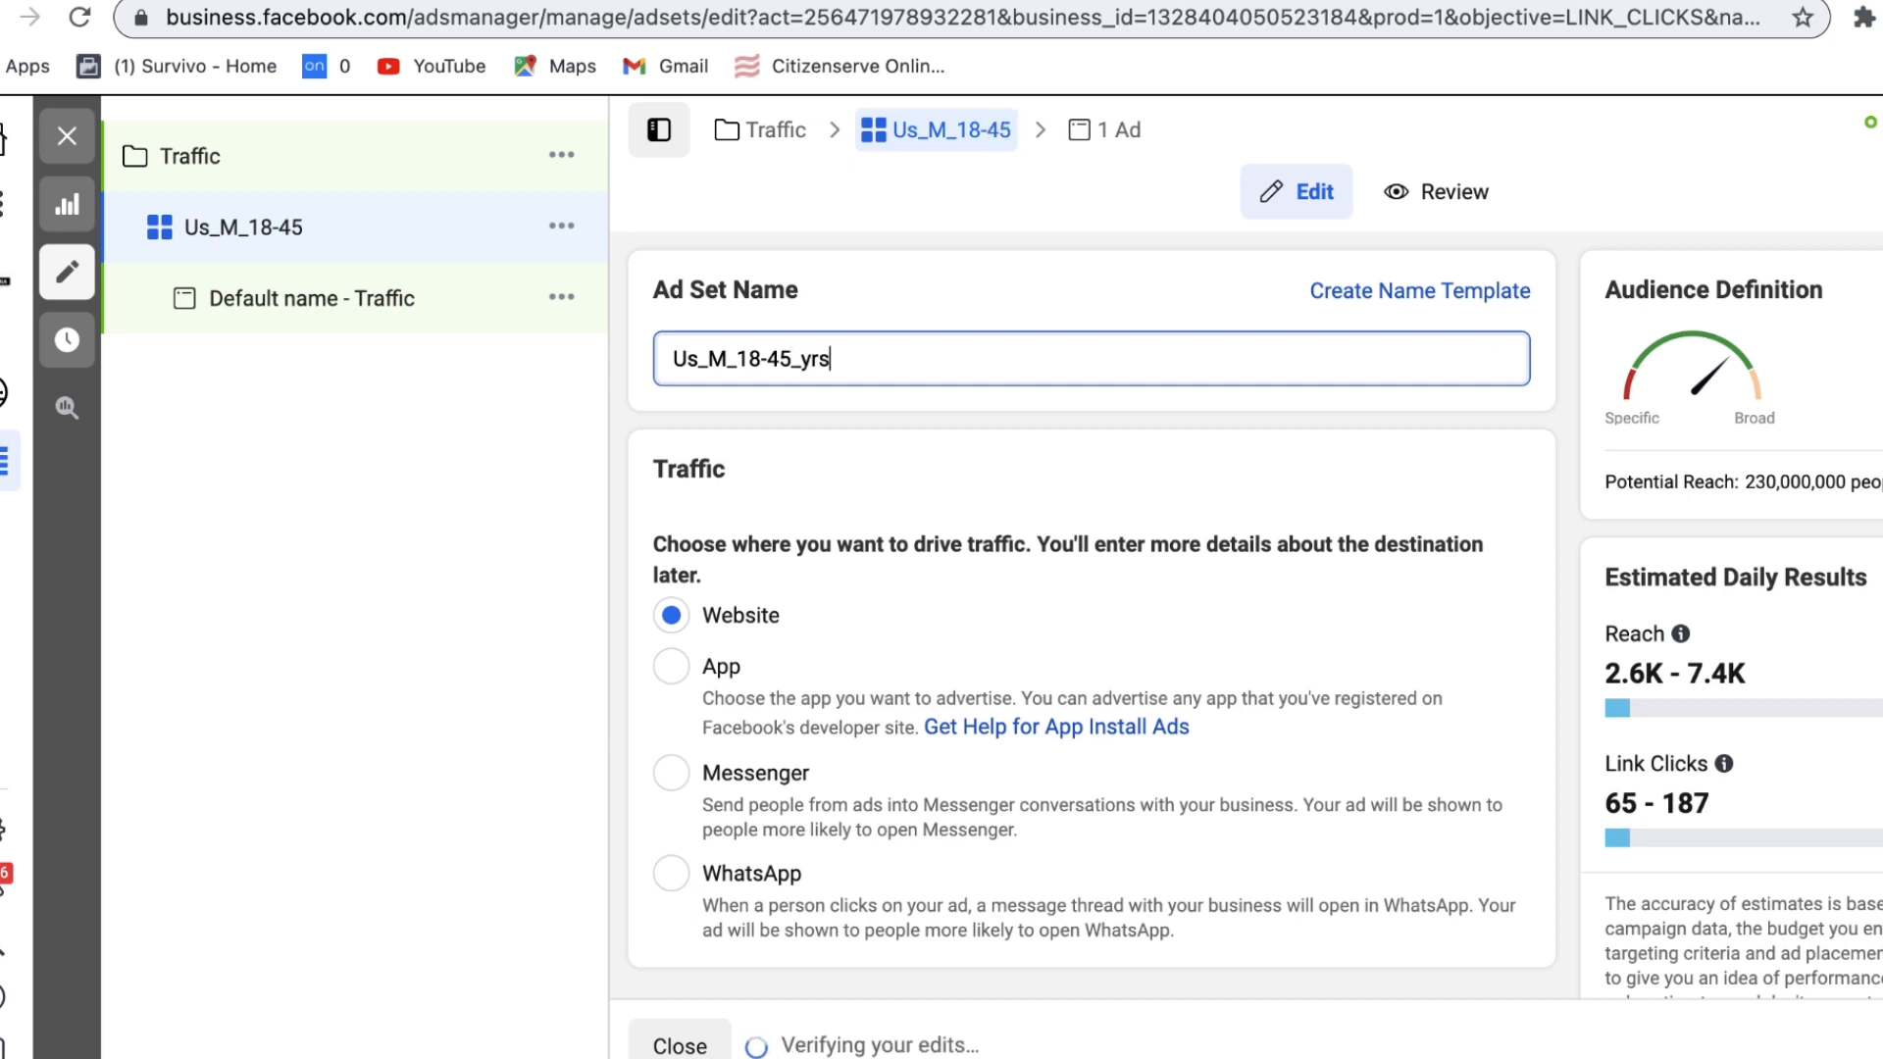
key(BackSpace)
key(BackSpace)
text(o)
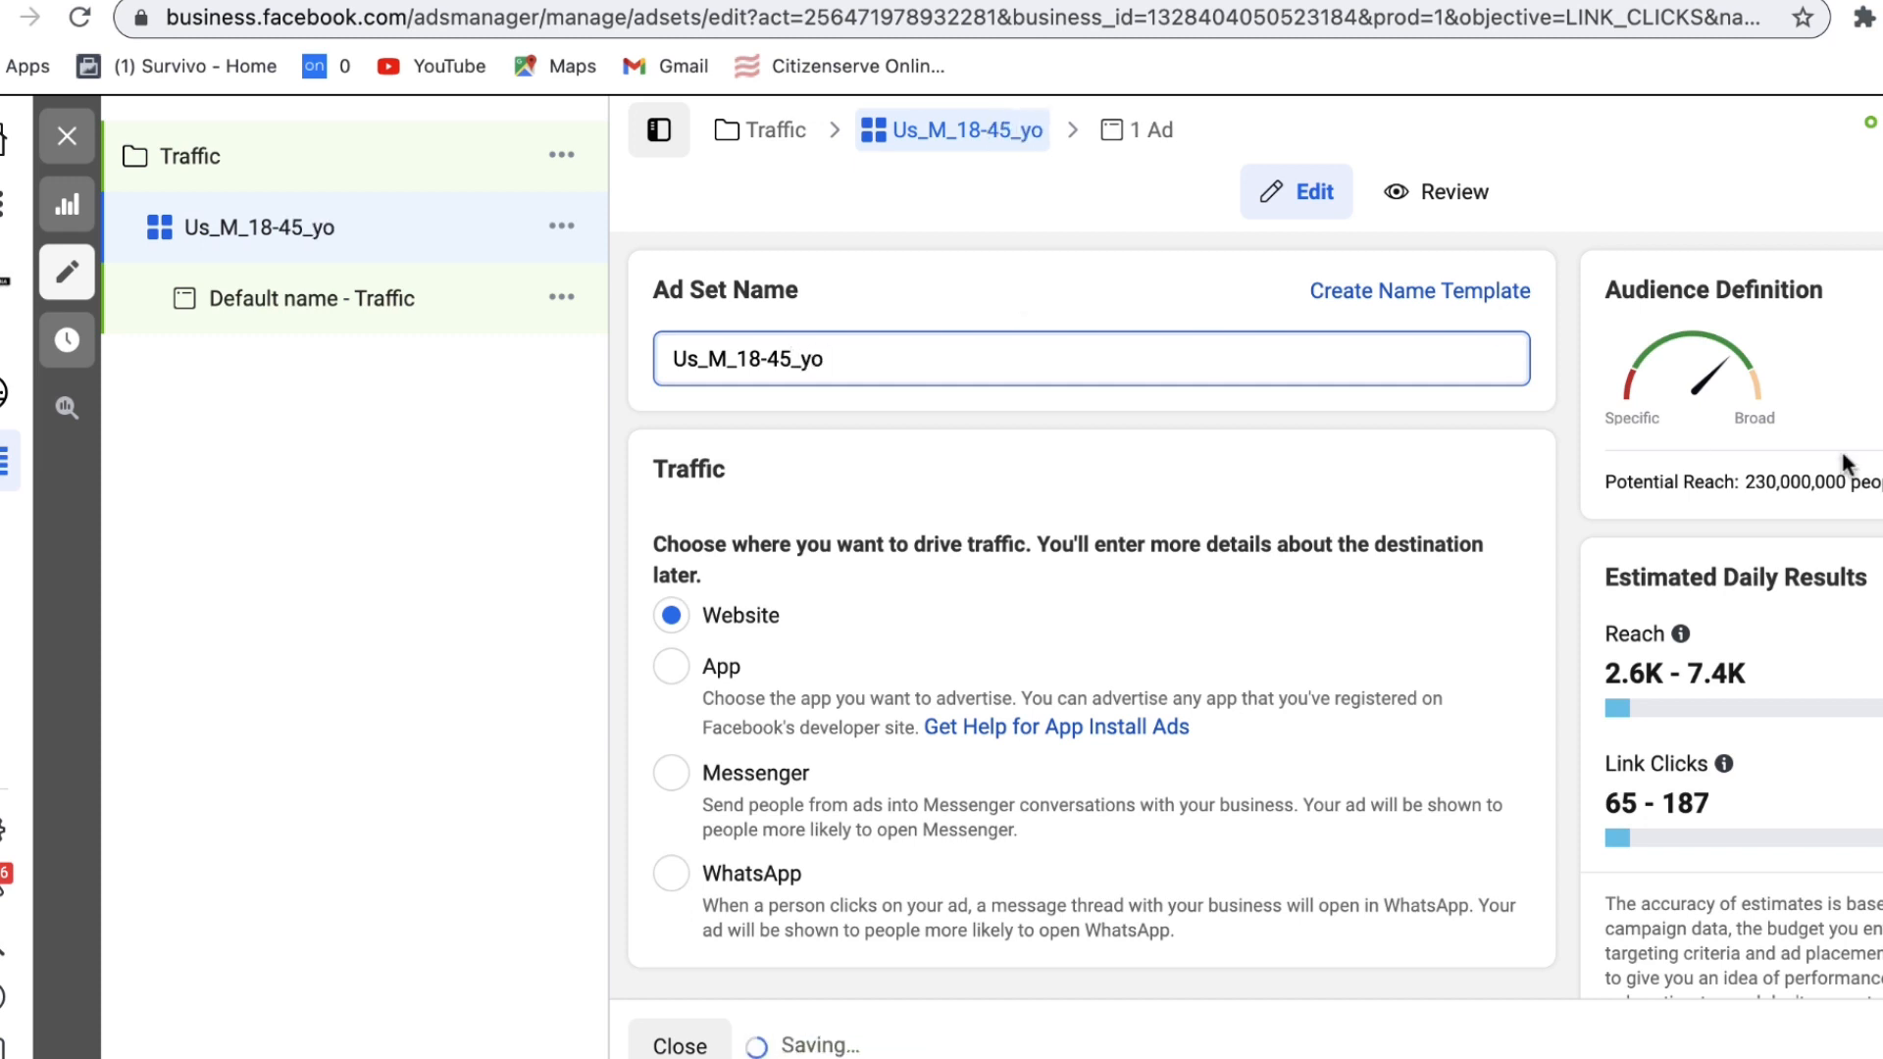
click(1550, 404)
scroll(1550, 404, down, 1)
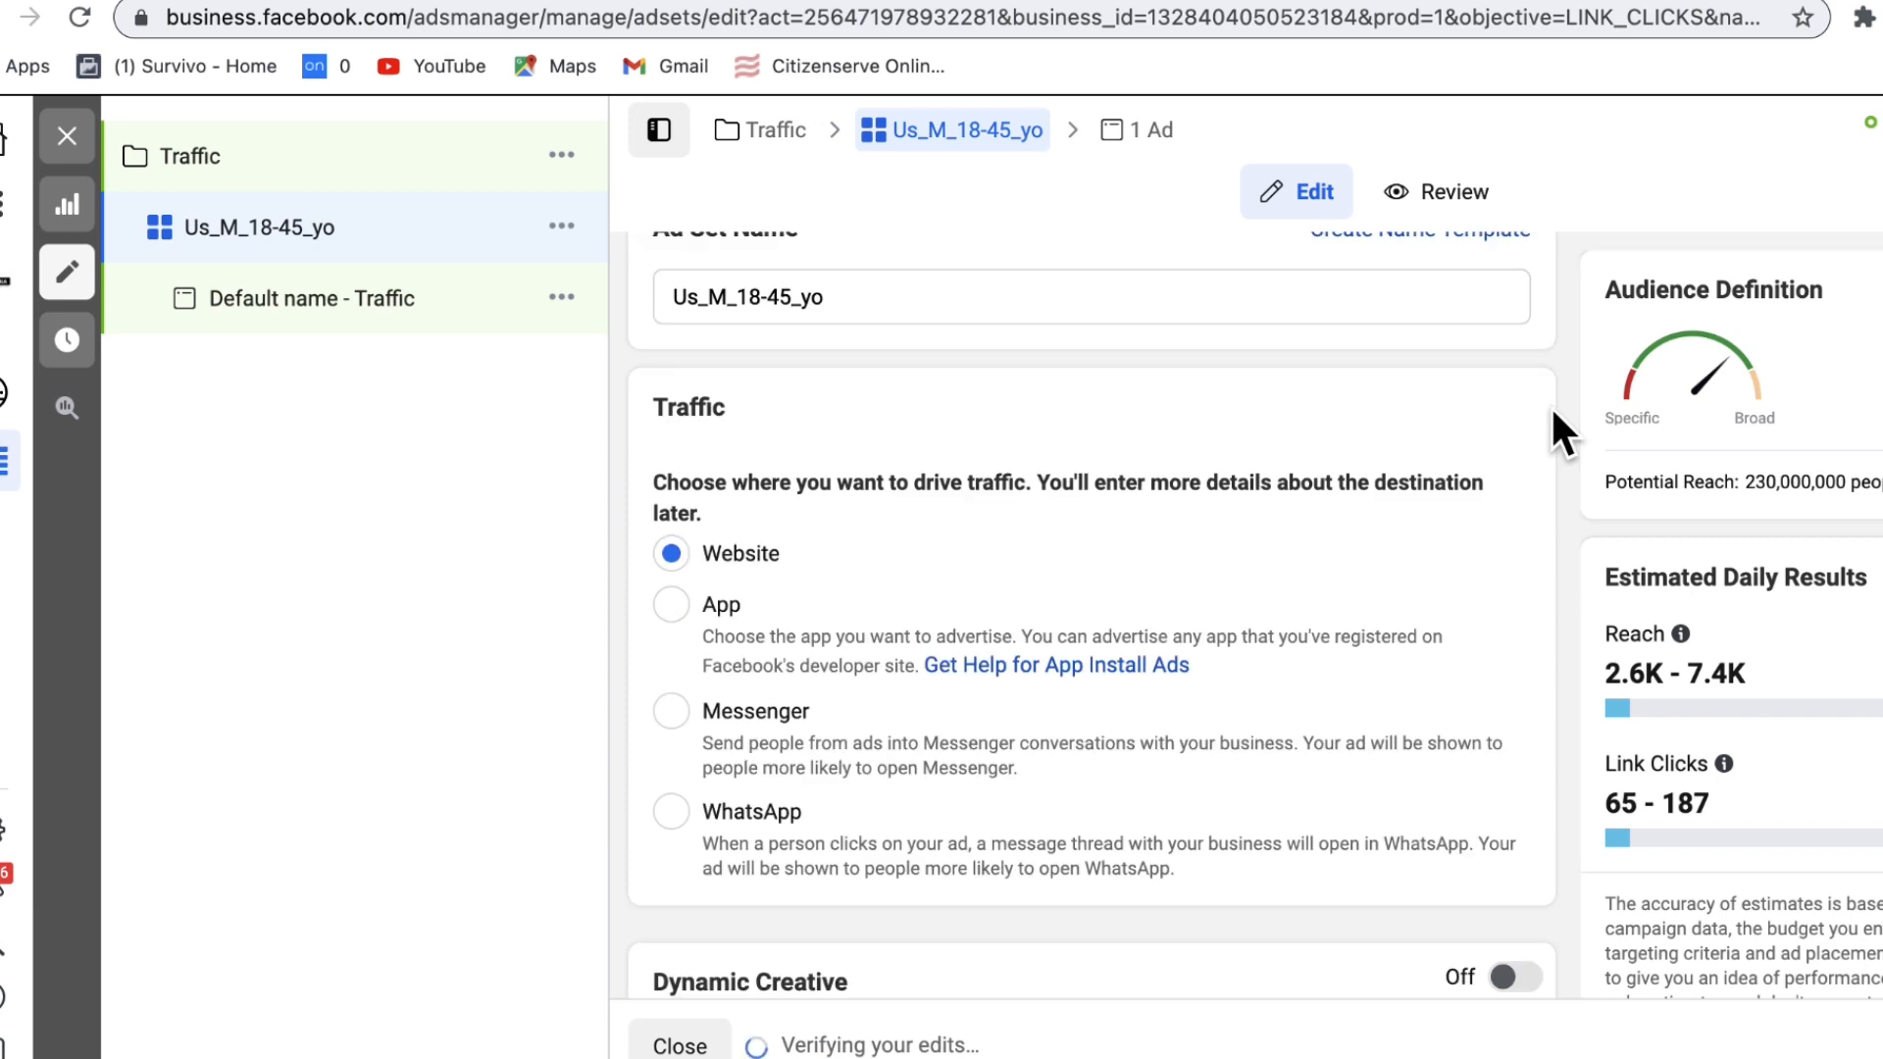
scroll(1552, 410, down, 7)
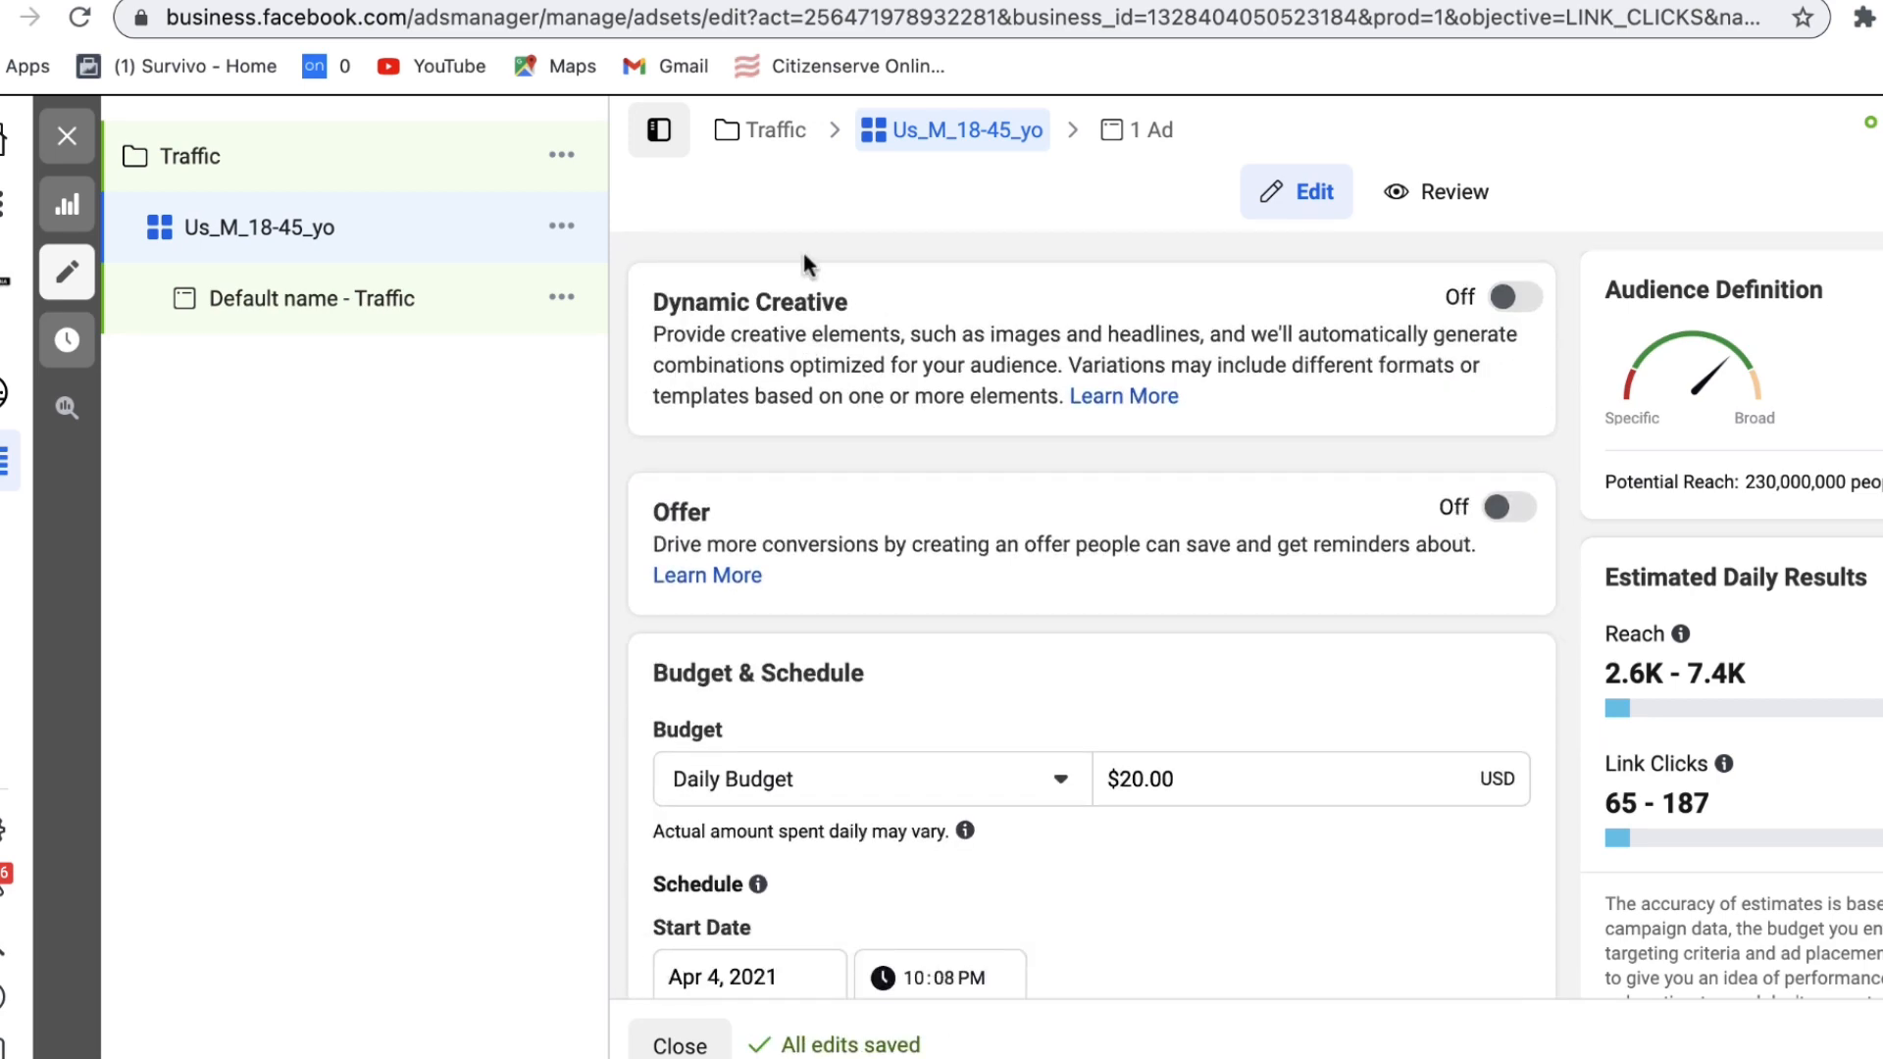
Step: Scroll past the $20.00 daily budget and schedule to the Audience section
scroll(834, 324, down, 3)
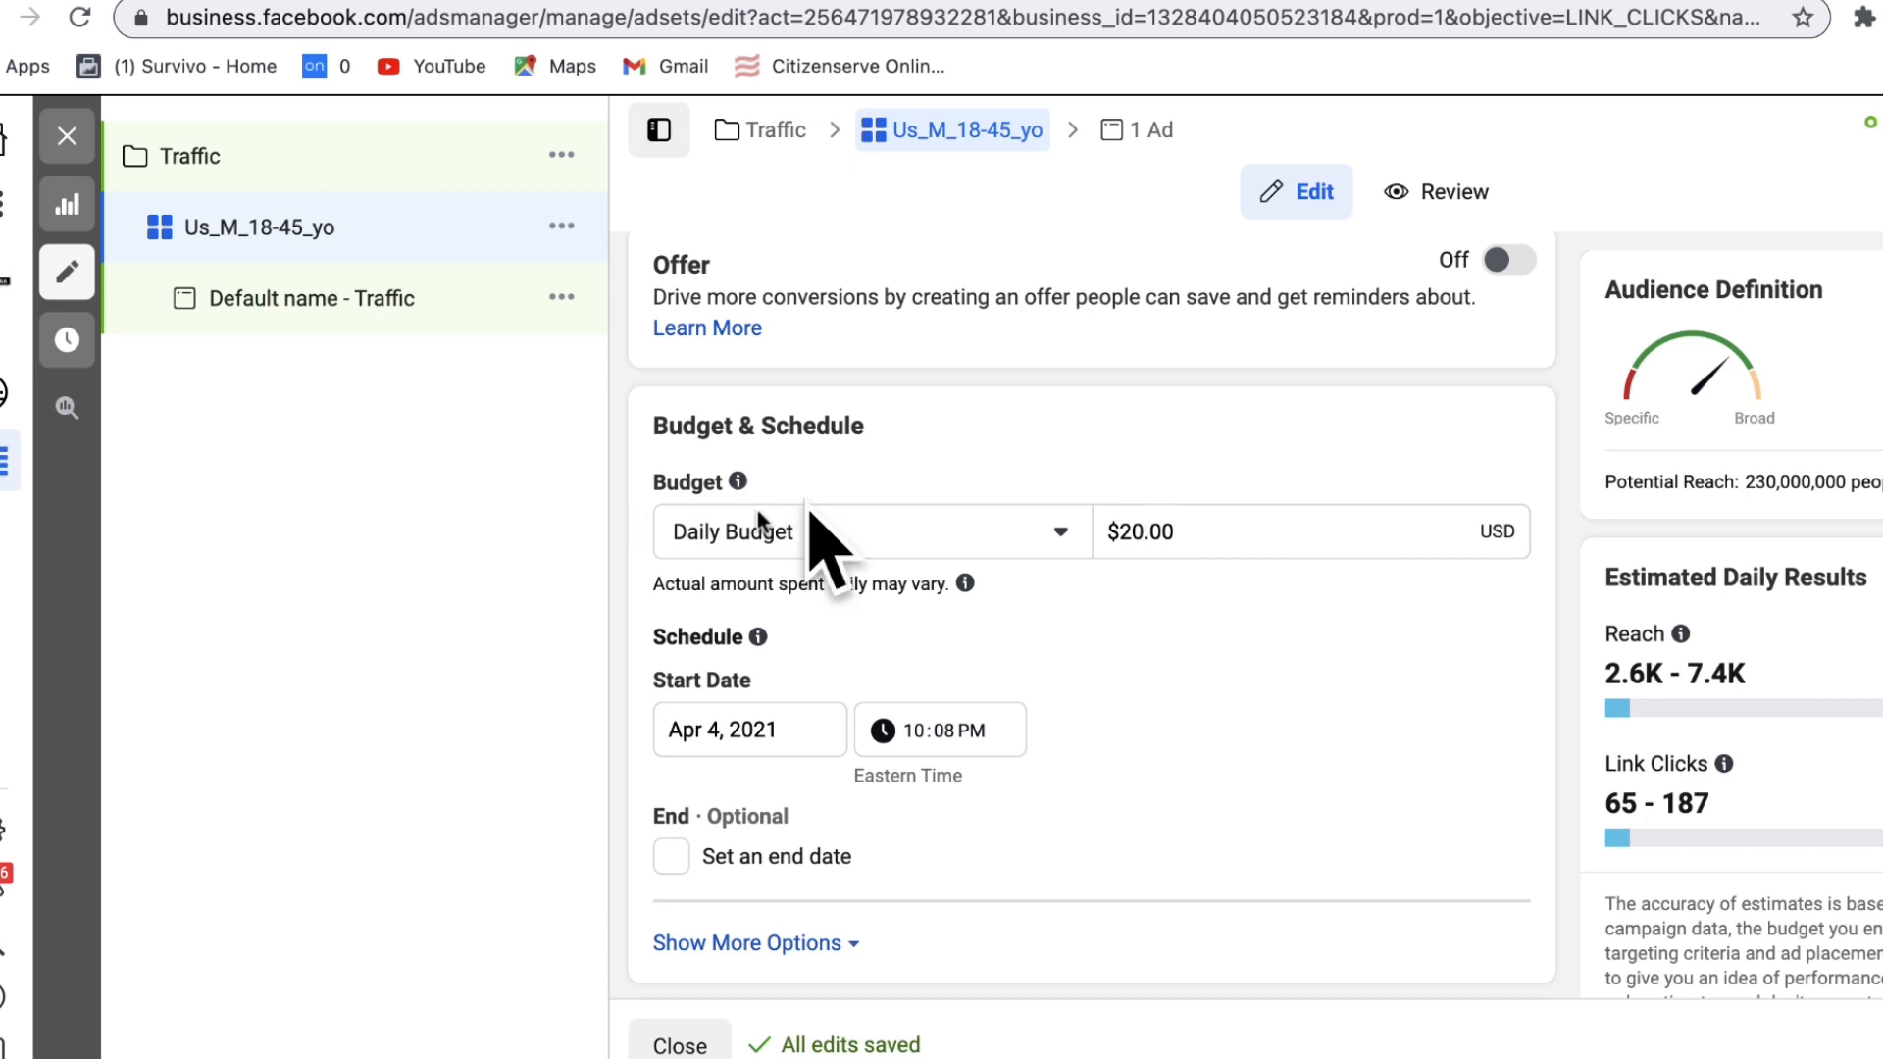
scroll(1532, 650, down, 9)
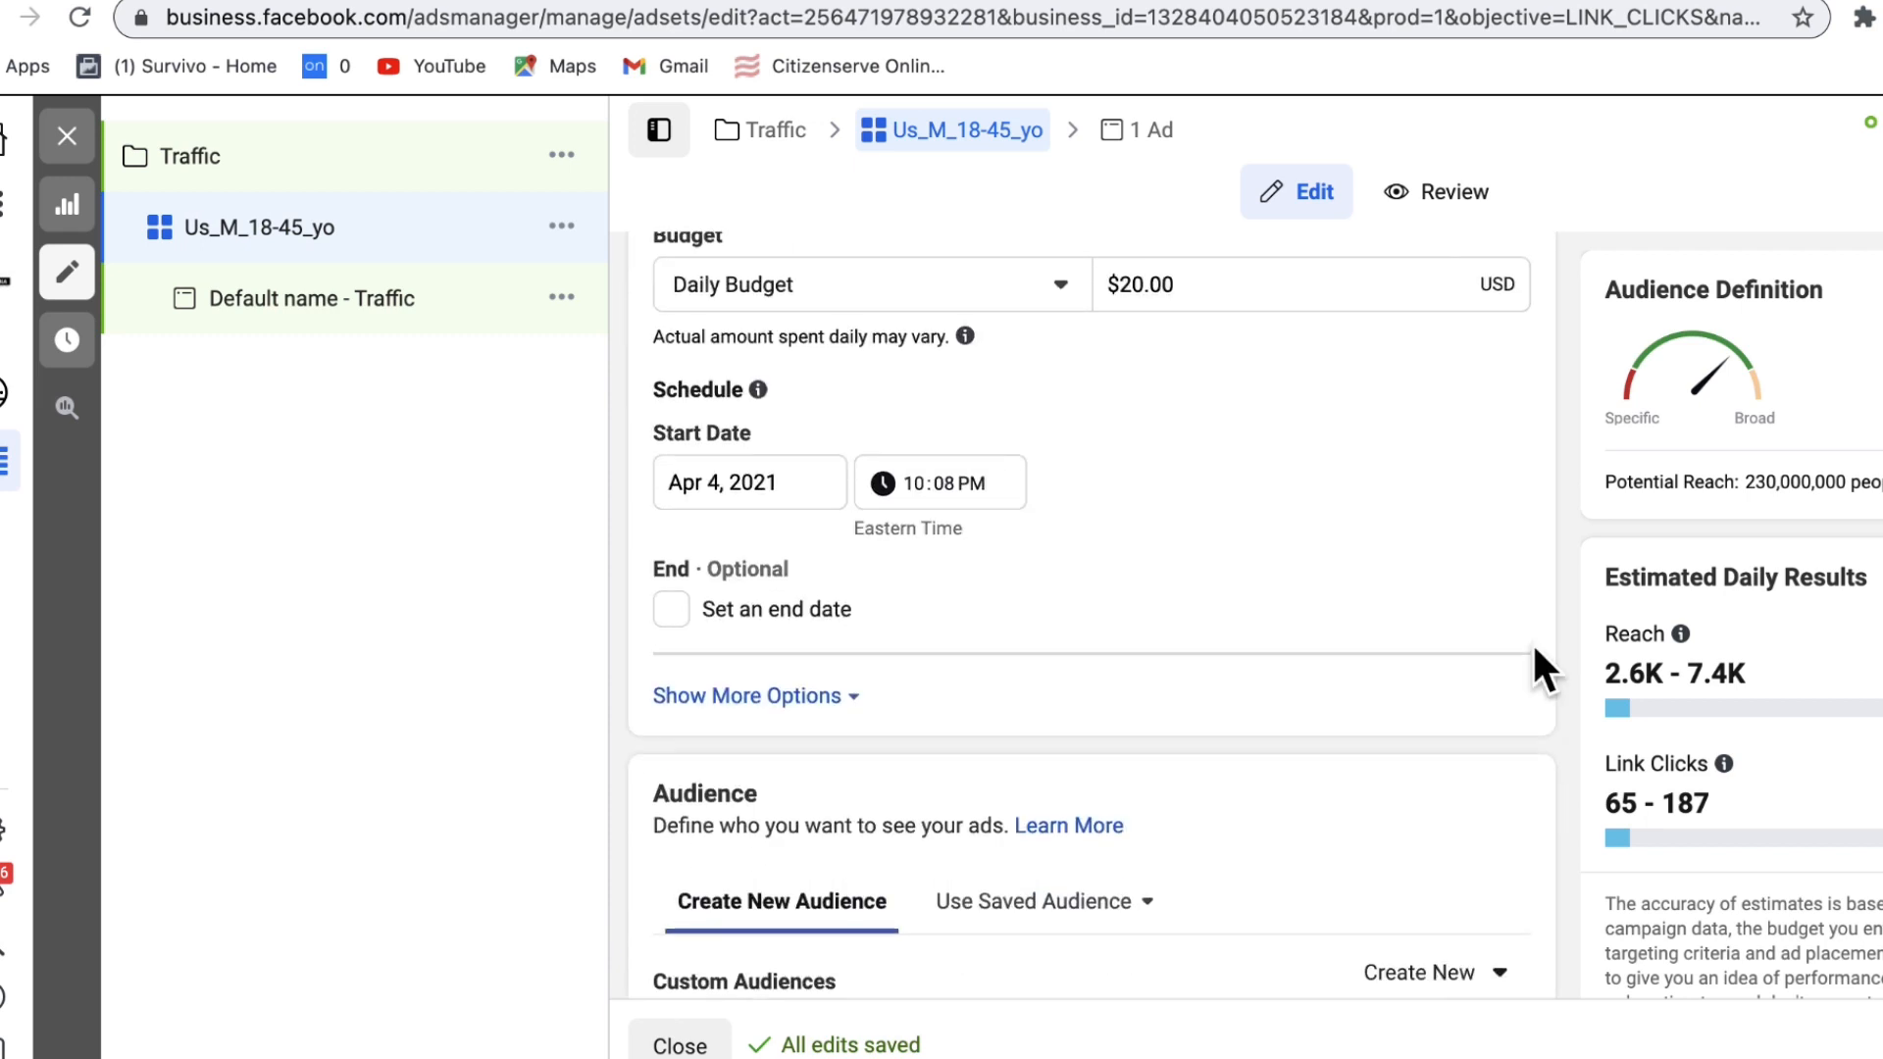
Step: Target men only, aged 18 to 45, and bring up Detailed Targeting for editing
click(1476, 793)
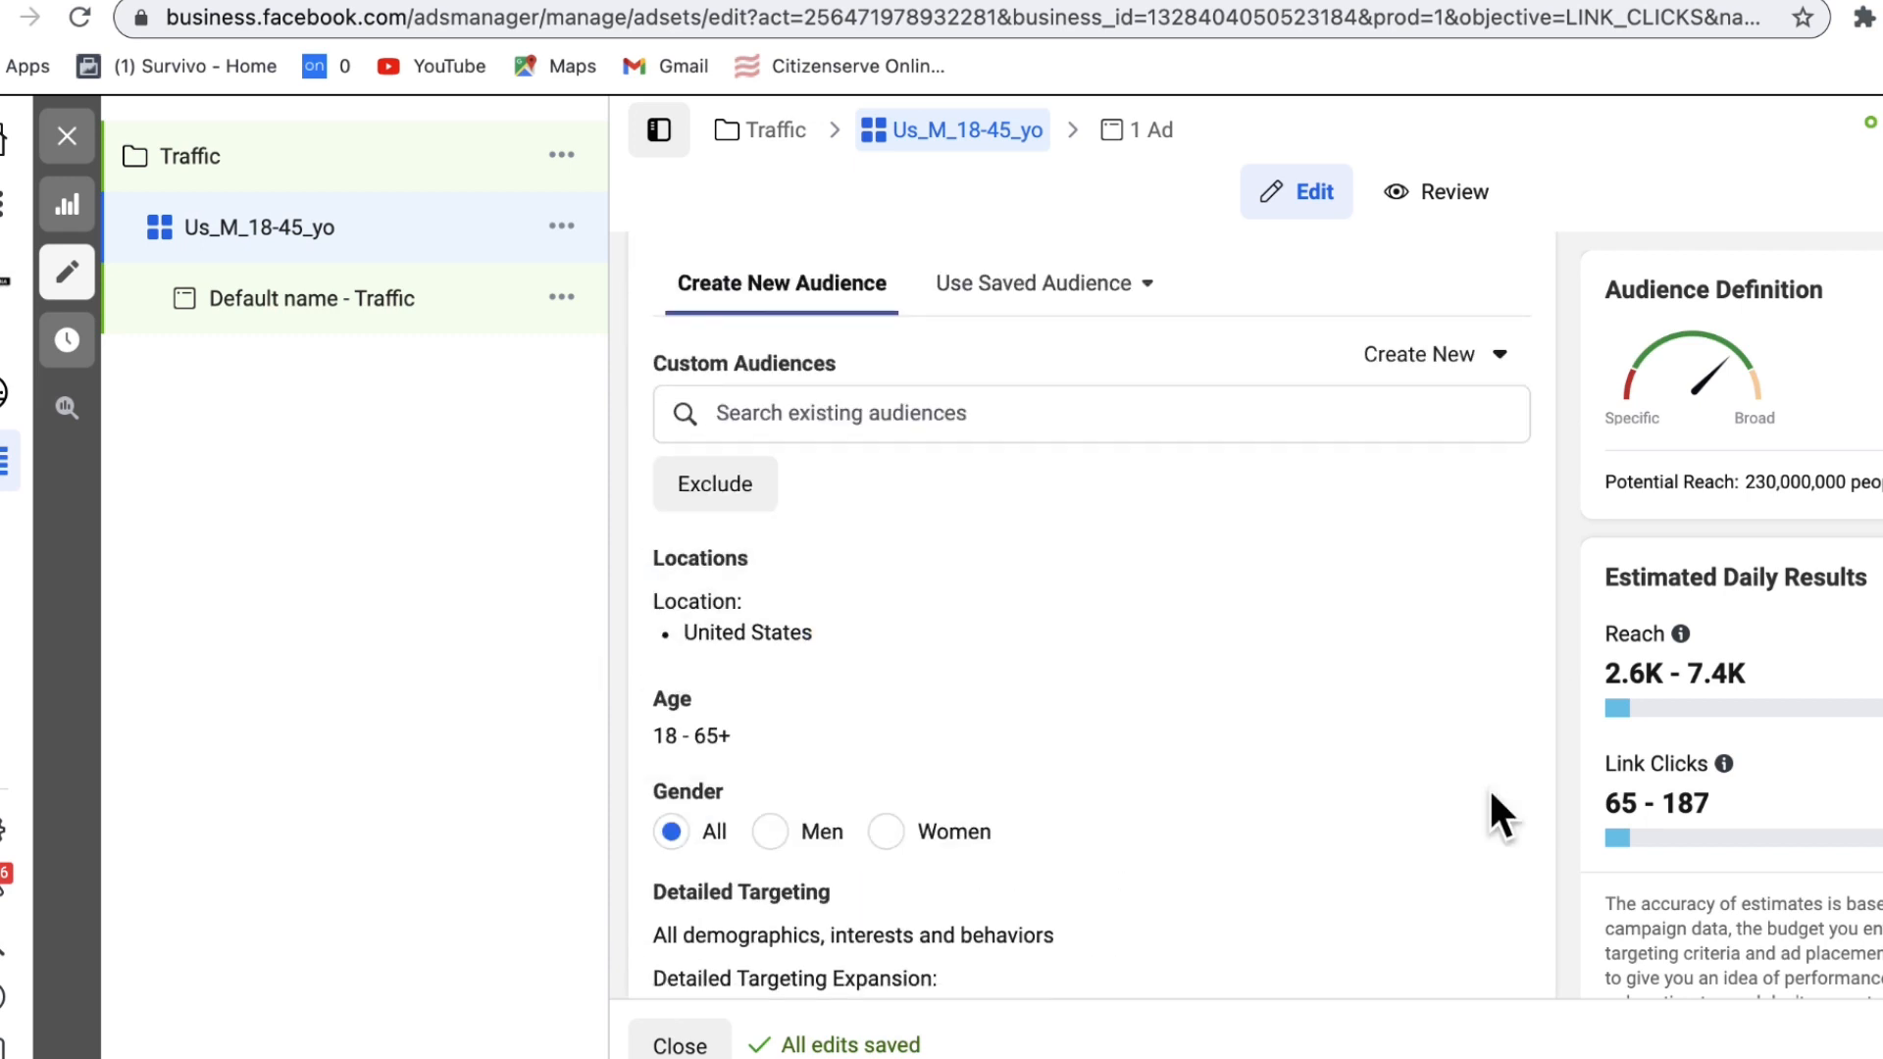
scroll(1488, 787, down, 1)
click(770, 708)
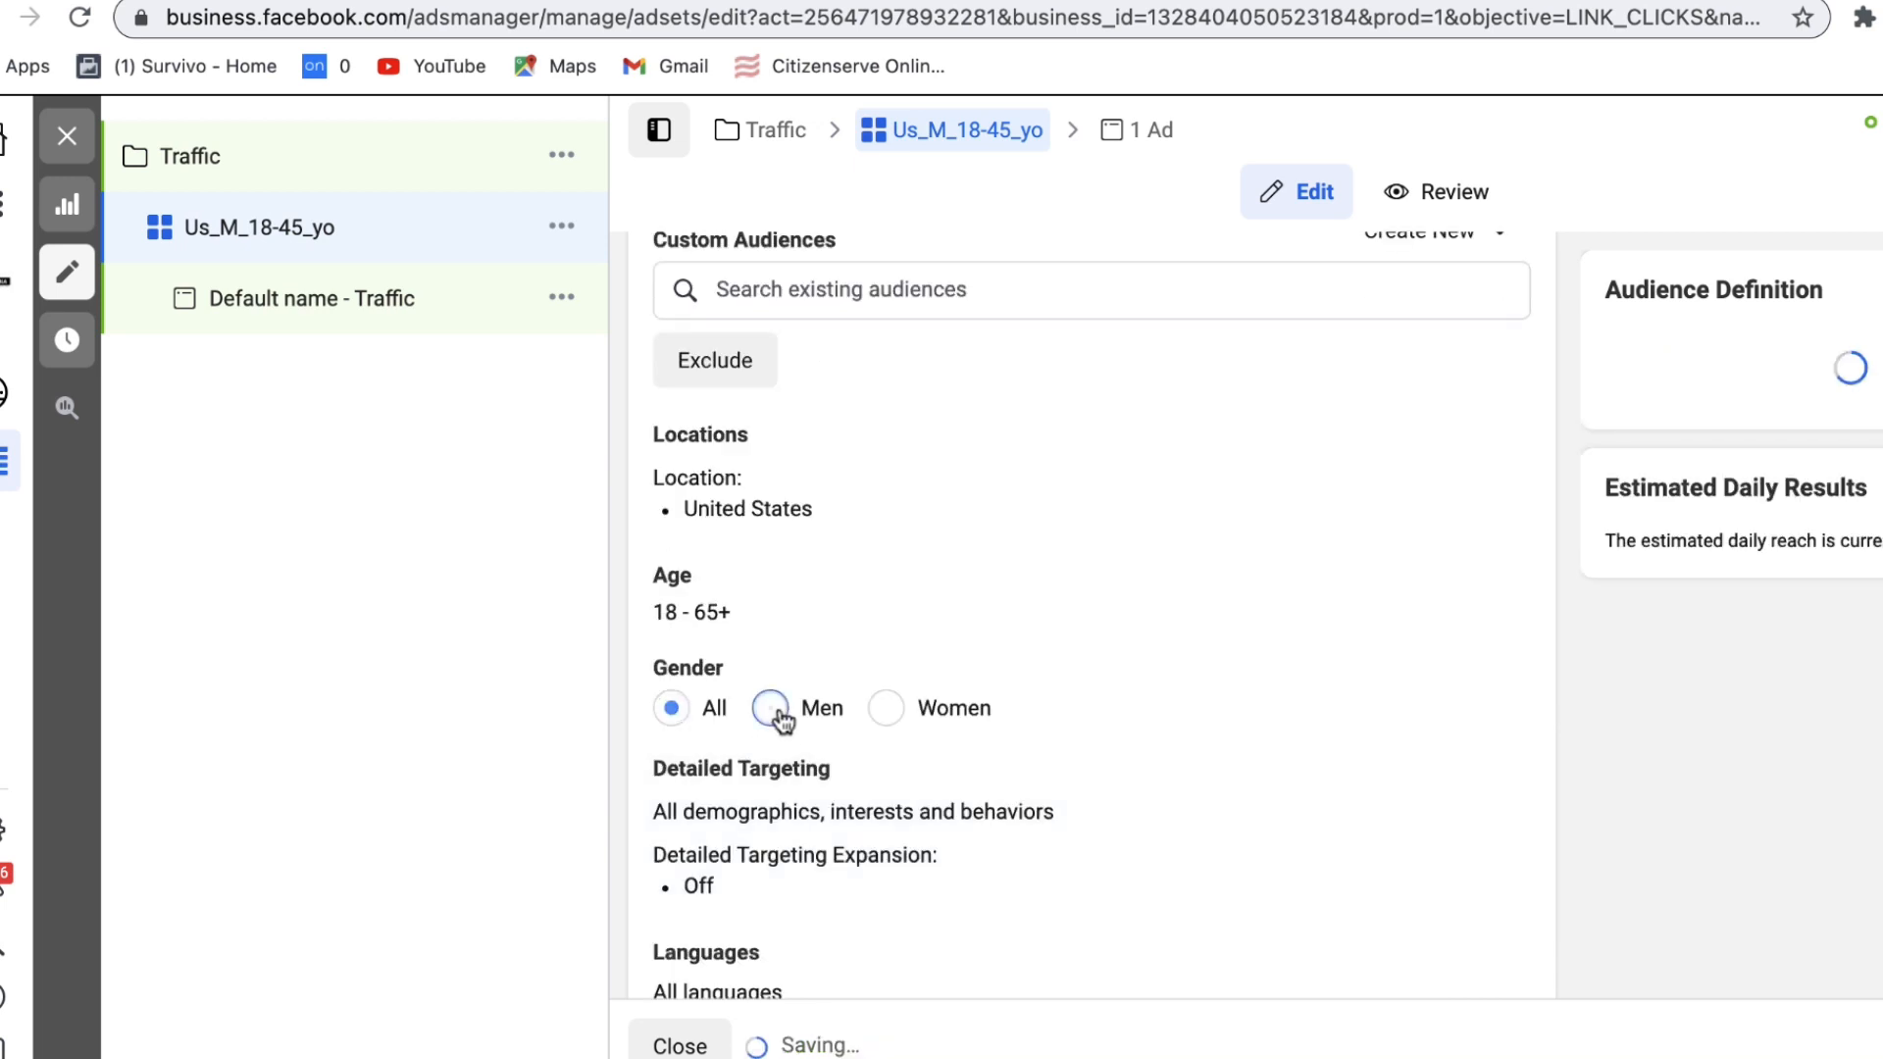
click(1486, 579)
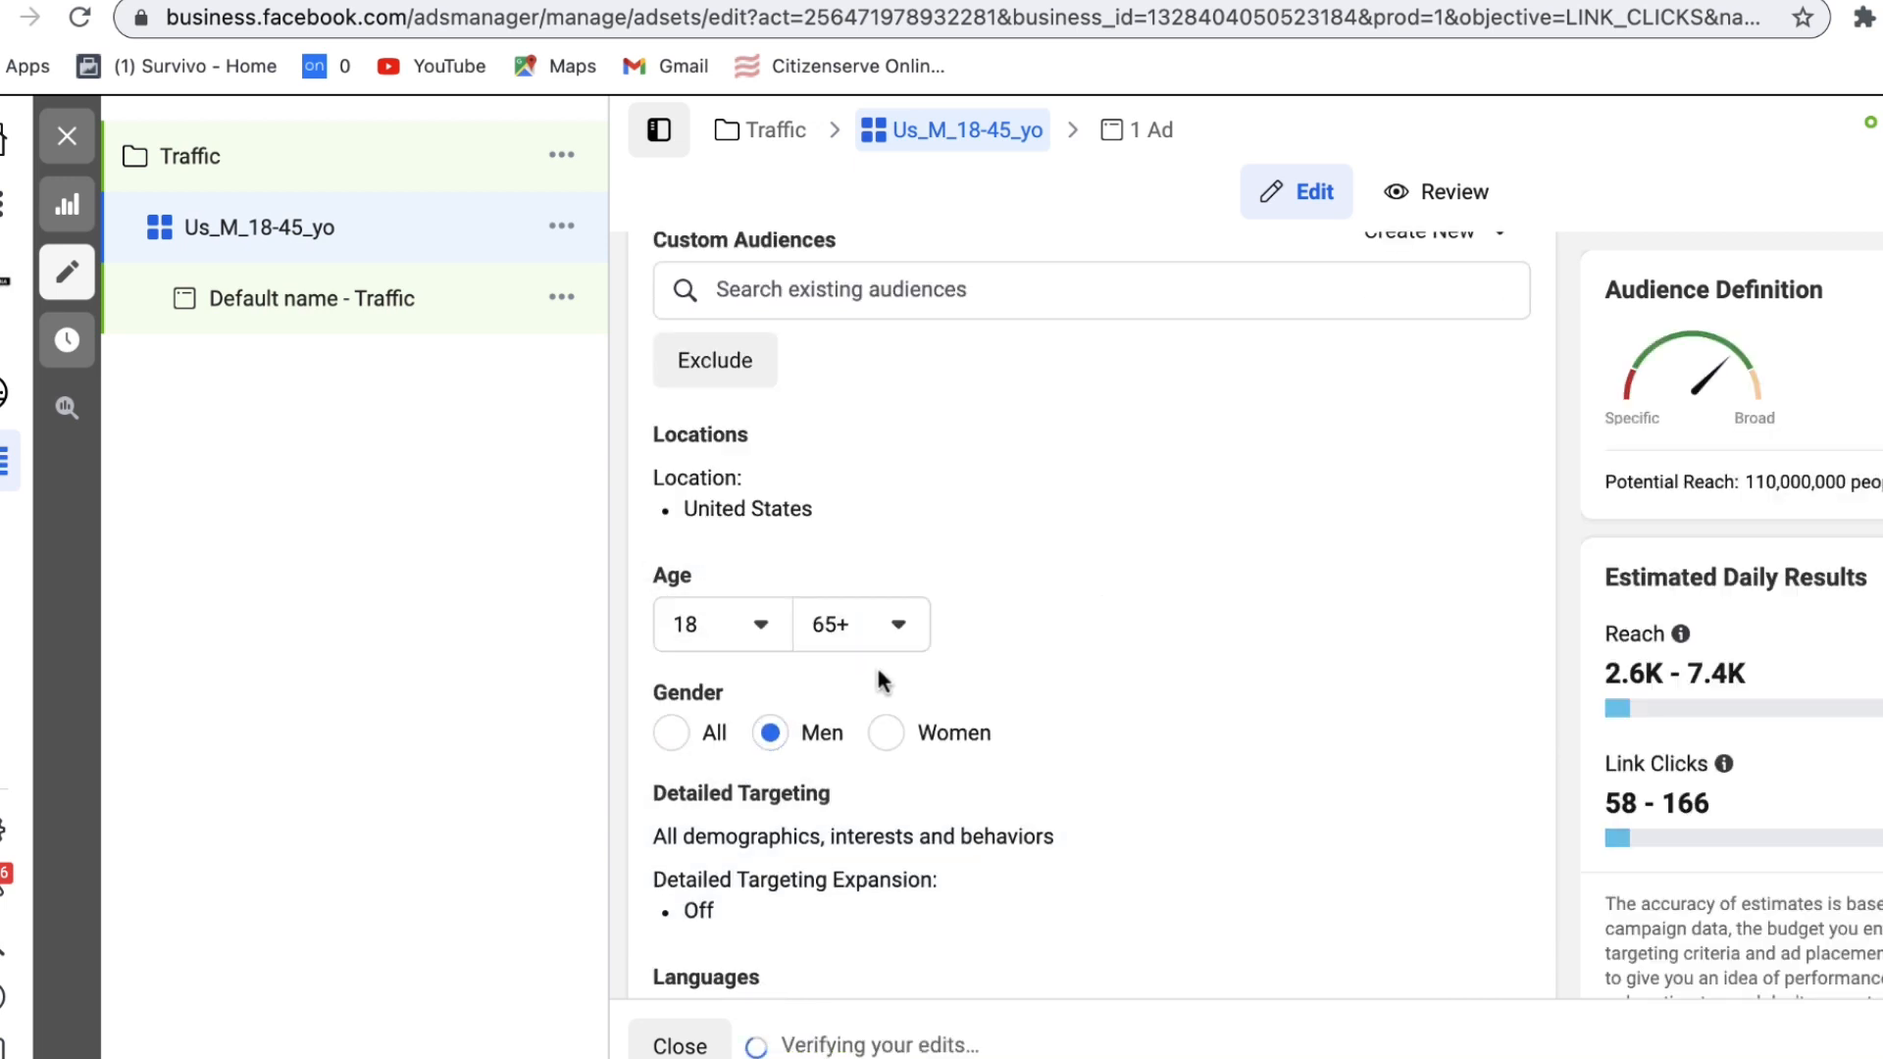
click(900, 626)
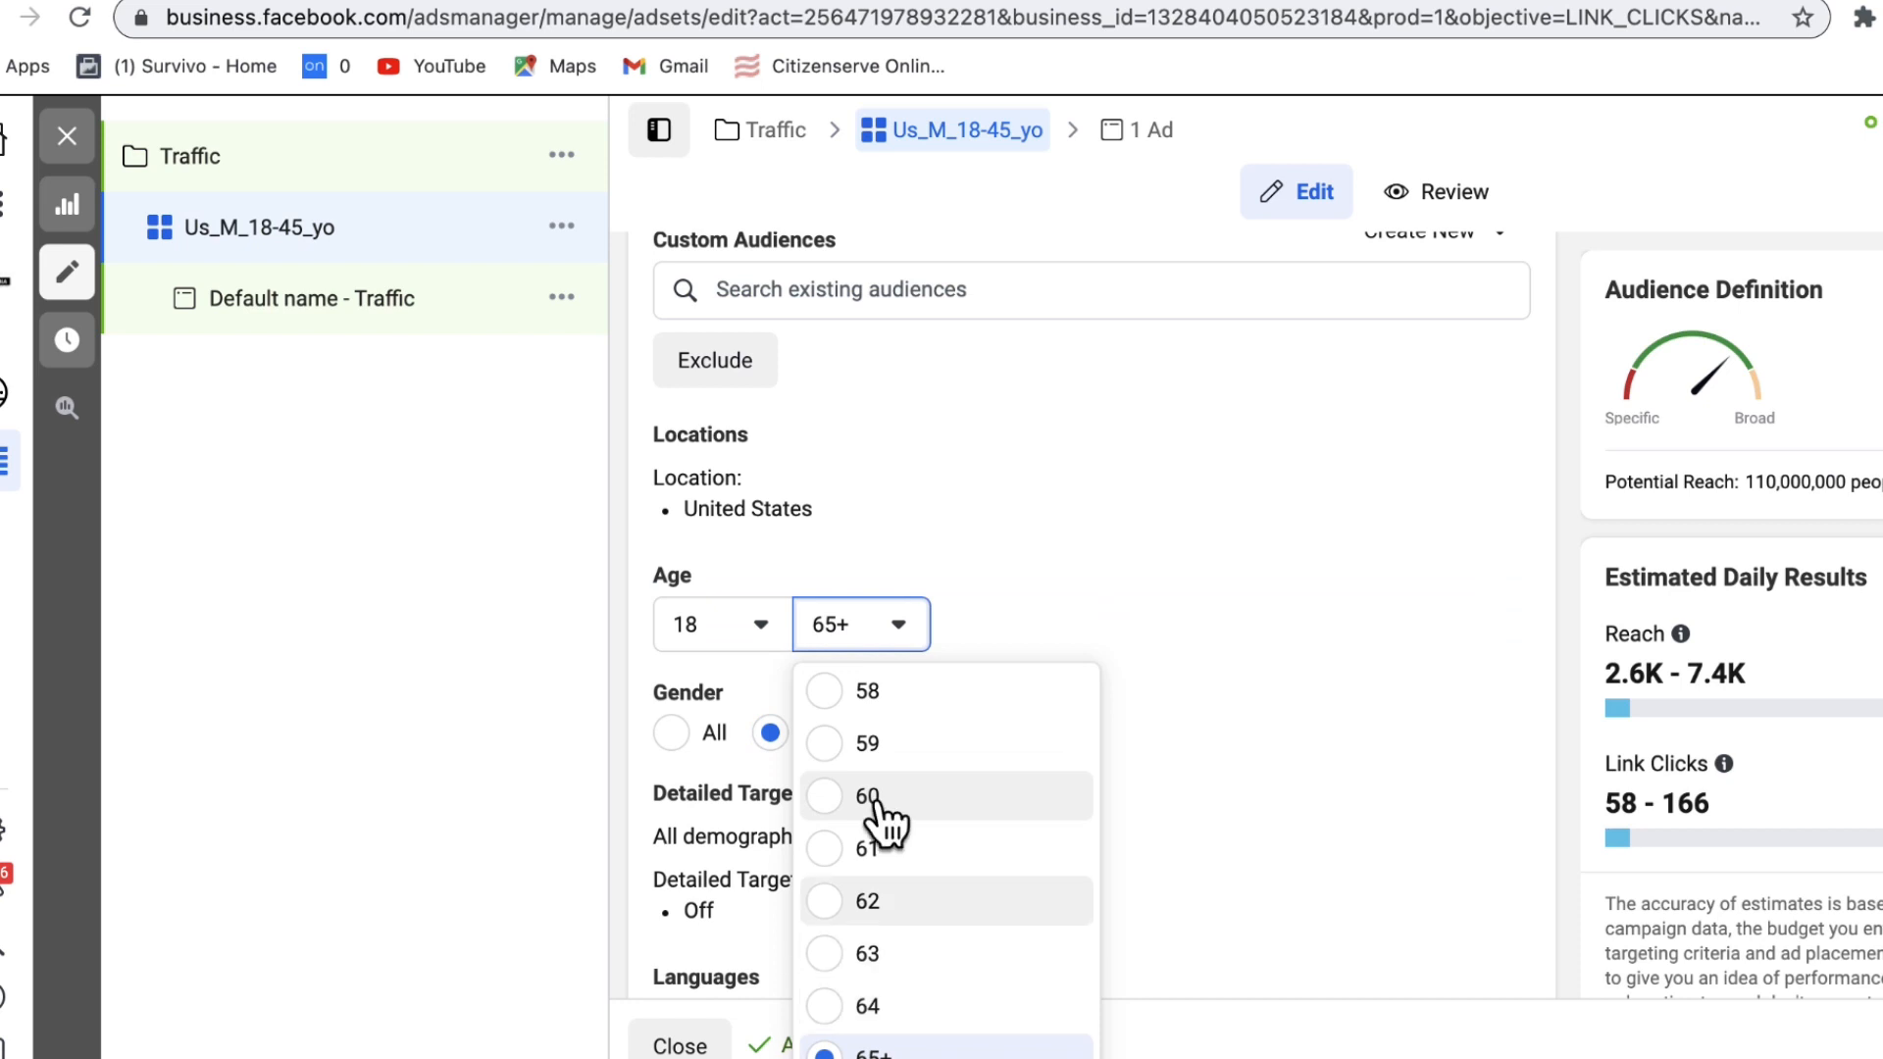
scroll(883, 821, up, 3)
scroll(883, 821, up, 5)
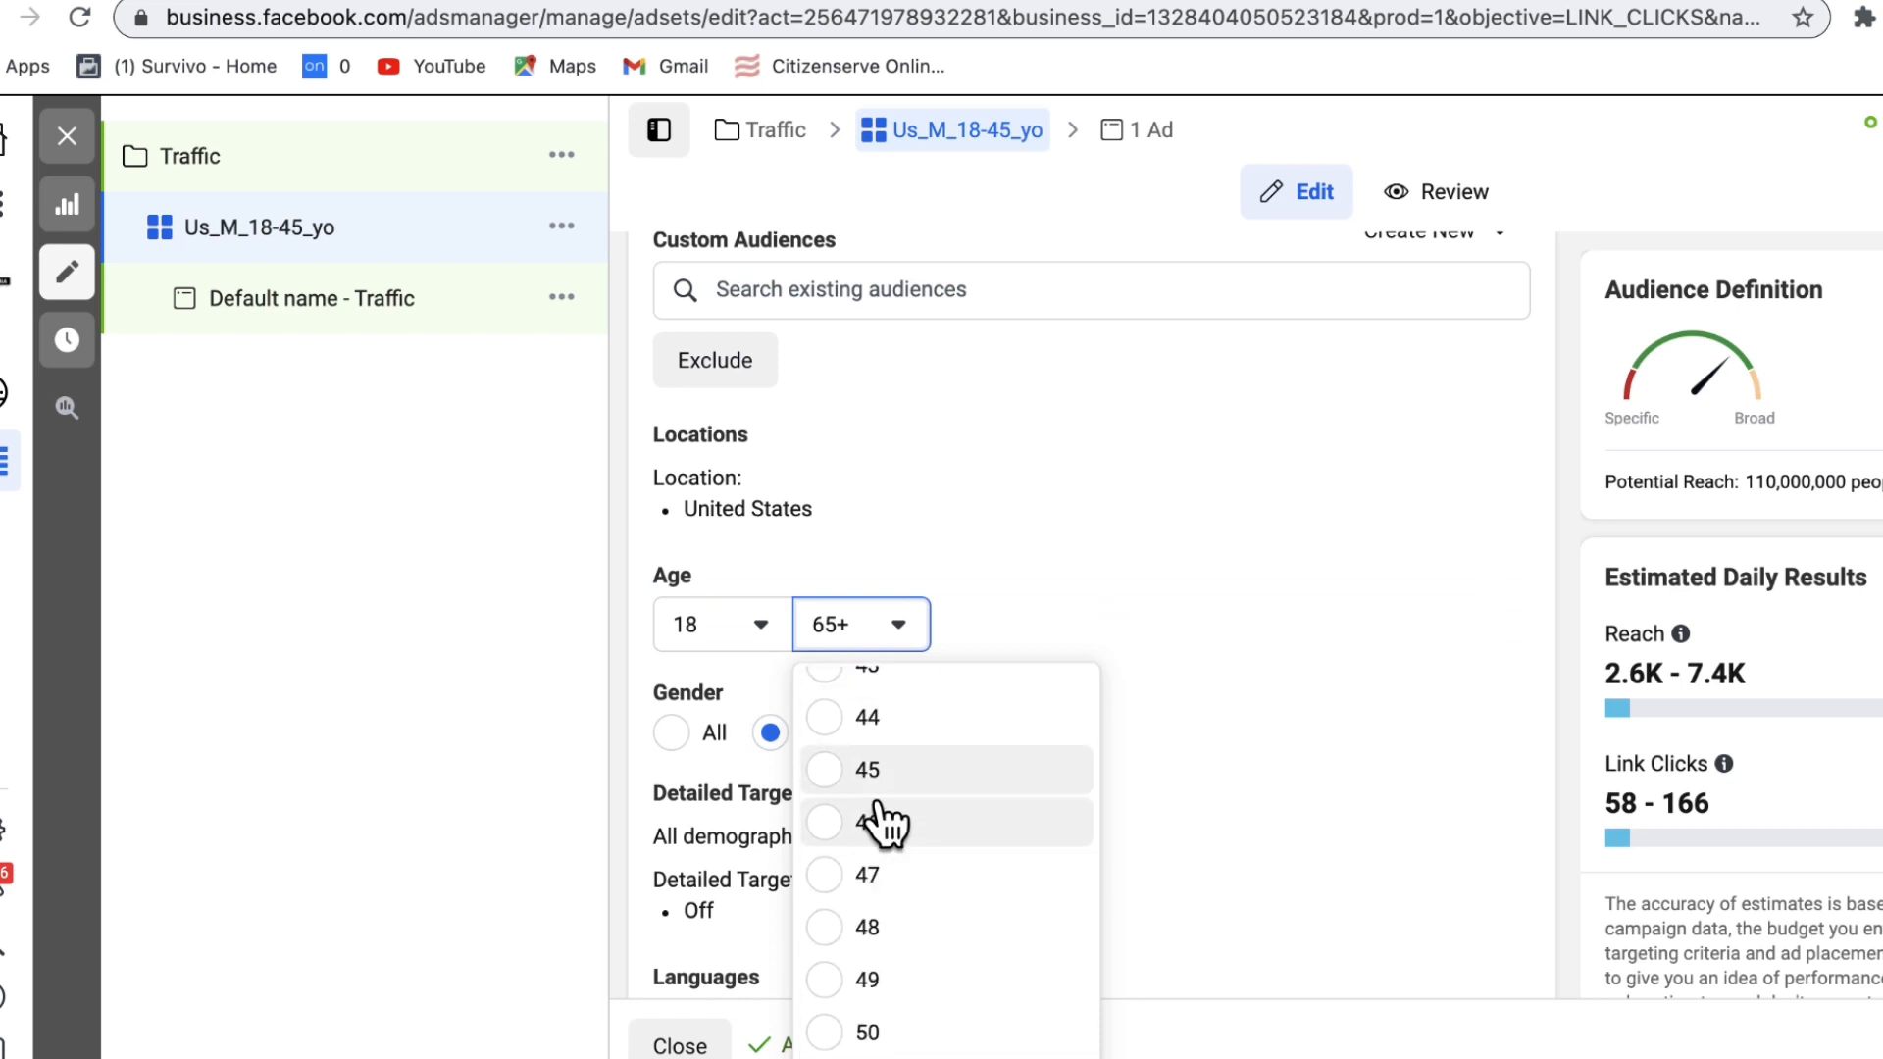
click(828, 771)
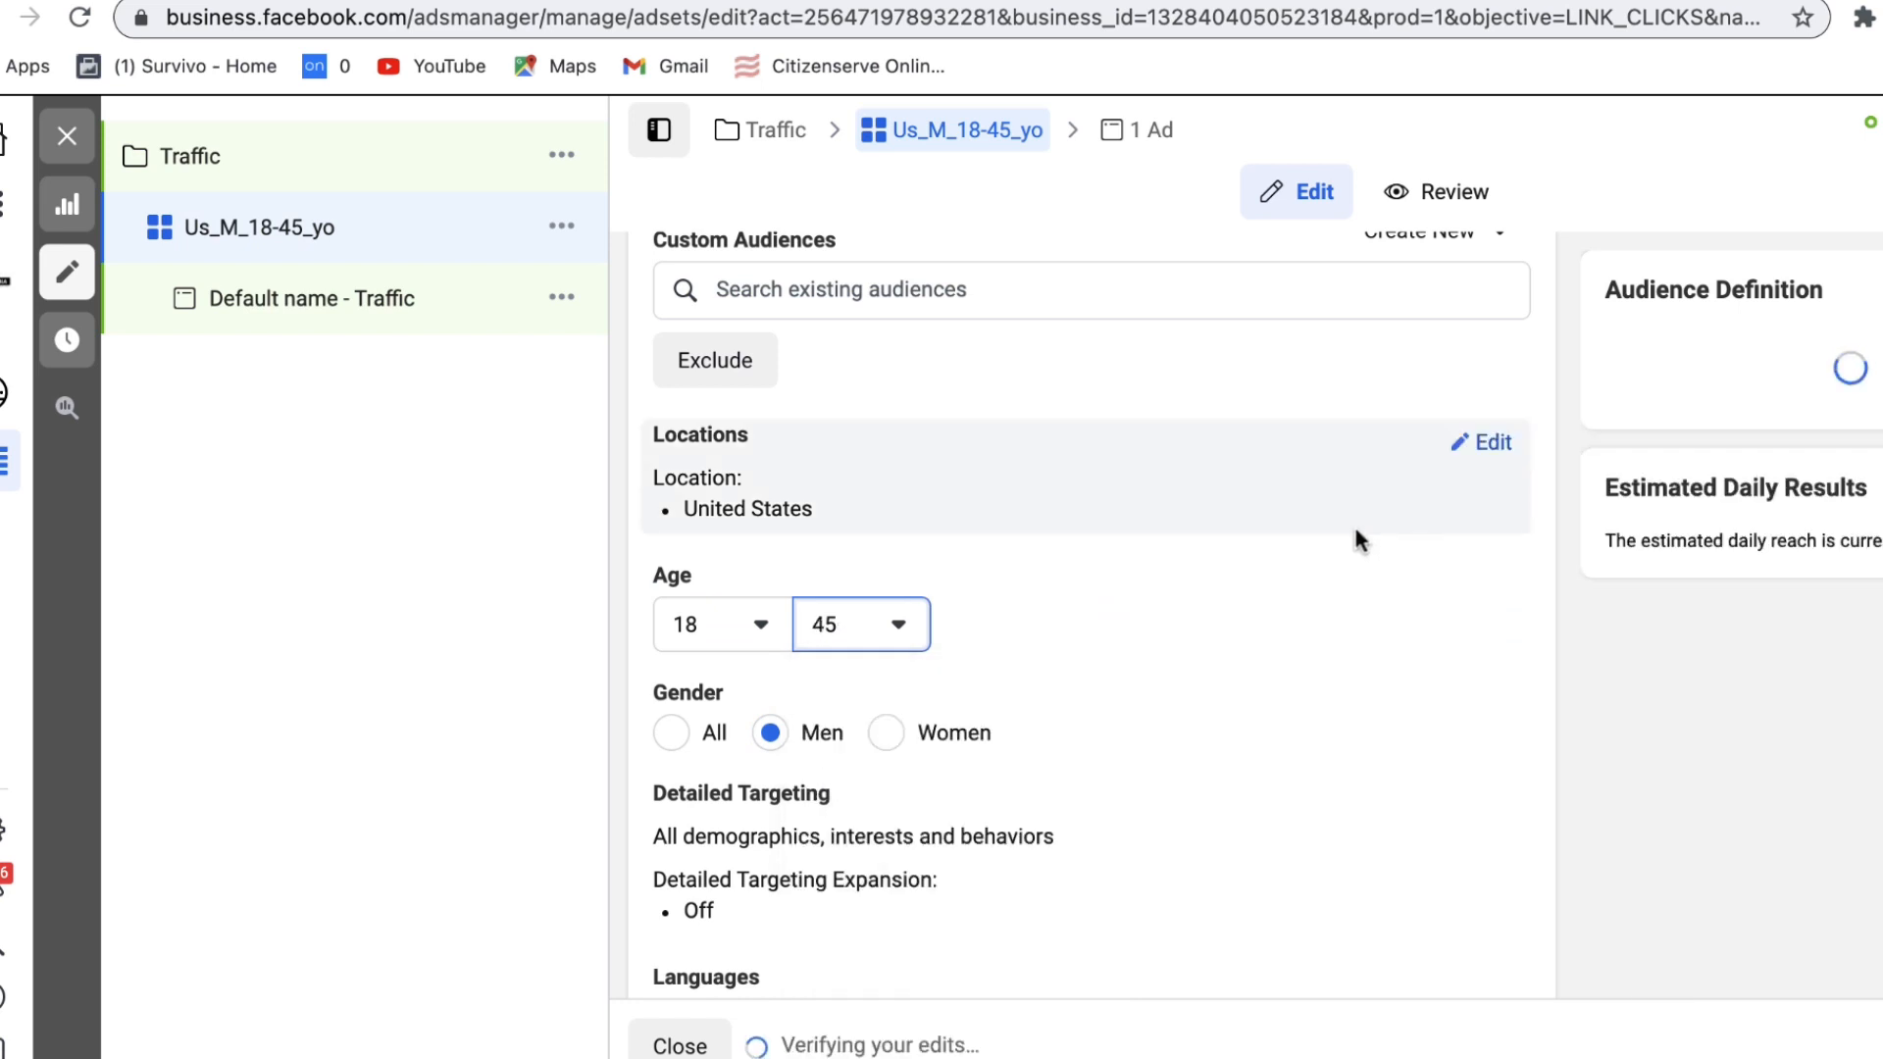
scroll(1427, 574, down, 5)
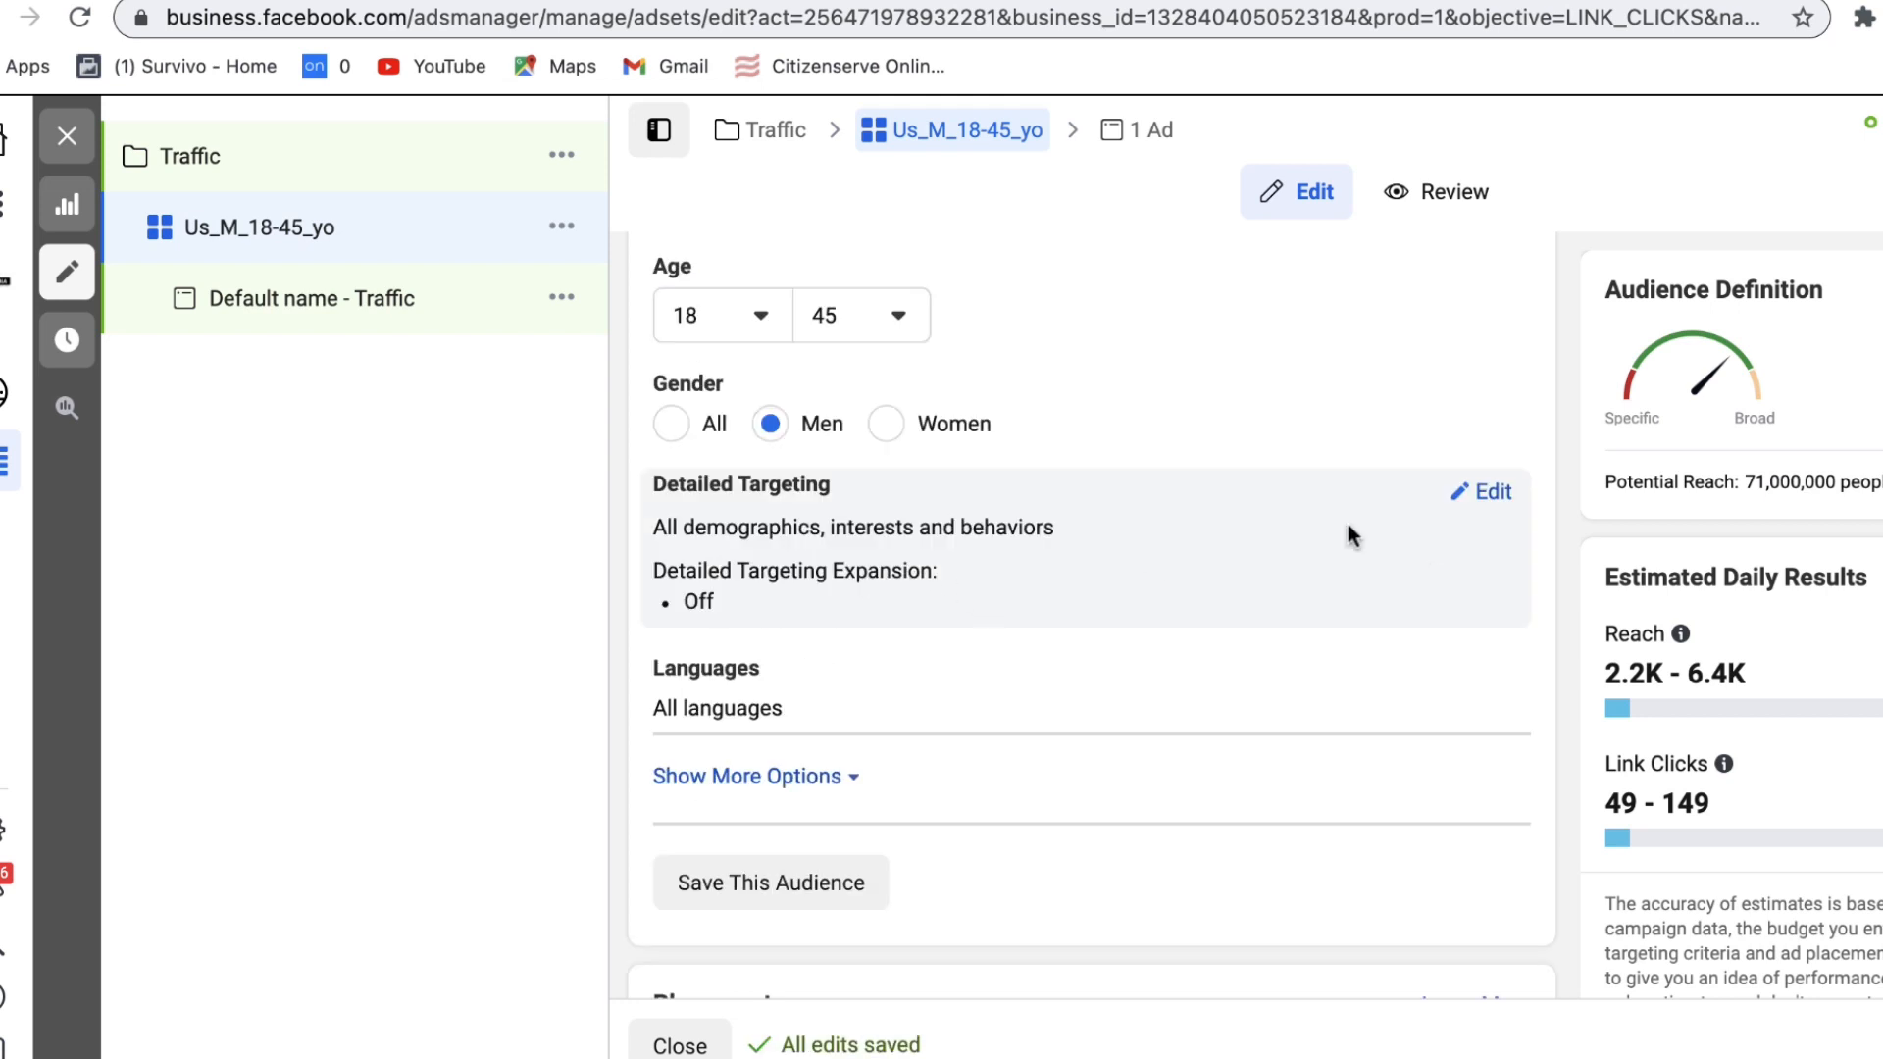
click(1485, 492)
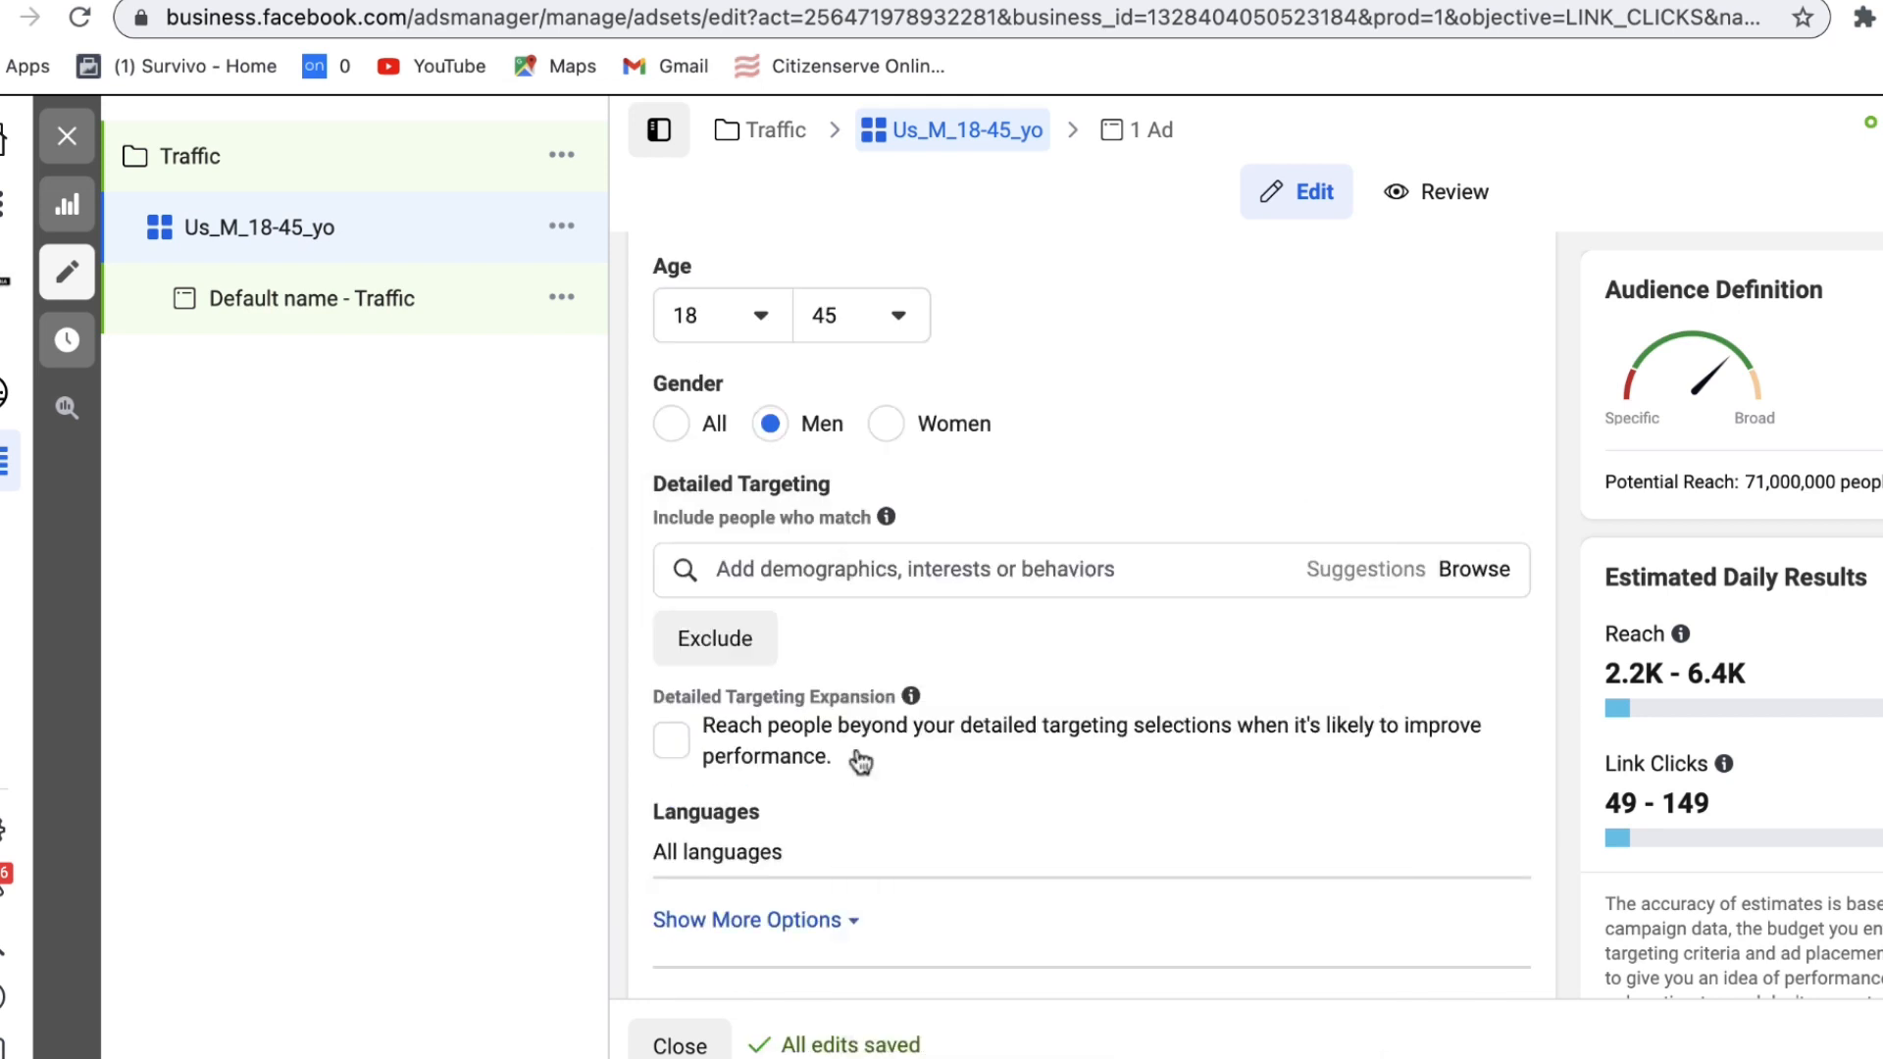
Step: Add the Facebook Payments users (30 days) behaviour to detailed targeting
click(885, 569)
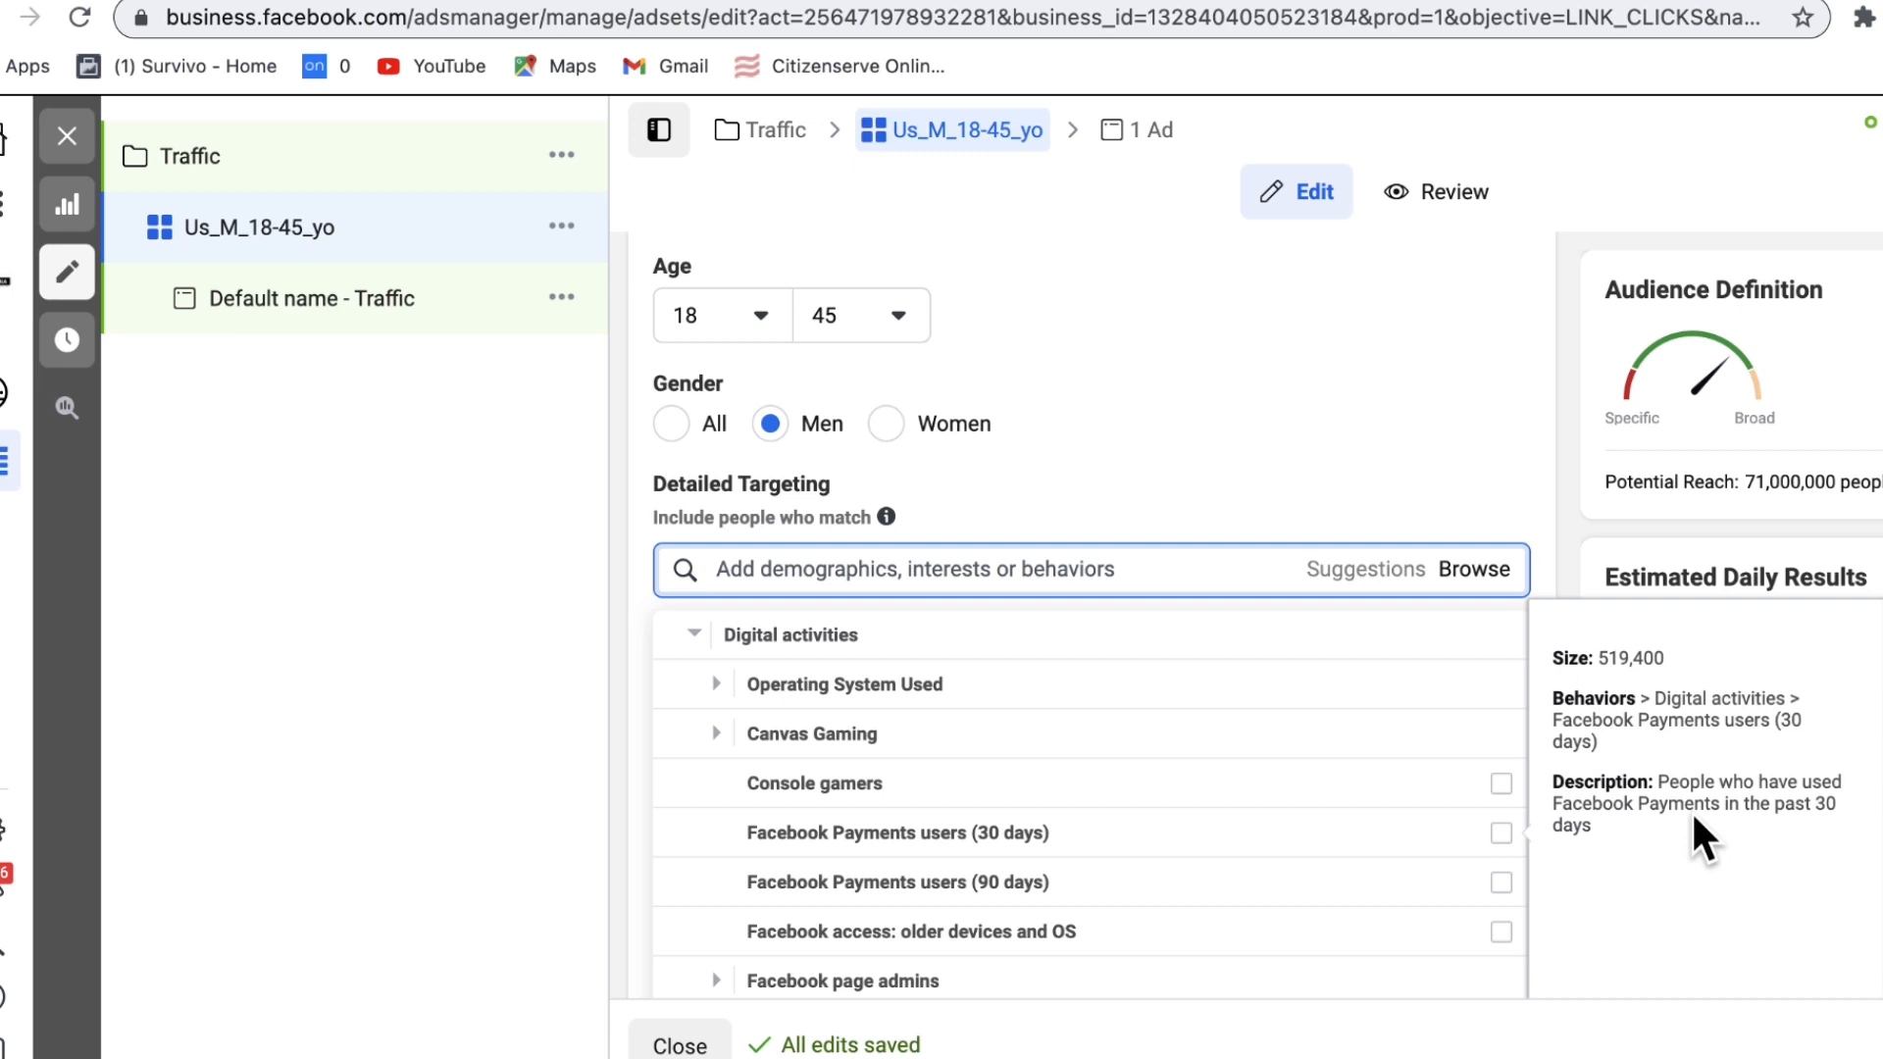
click(1502, 835)
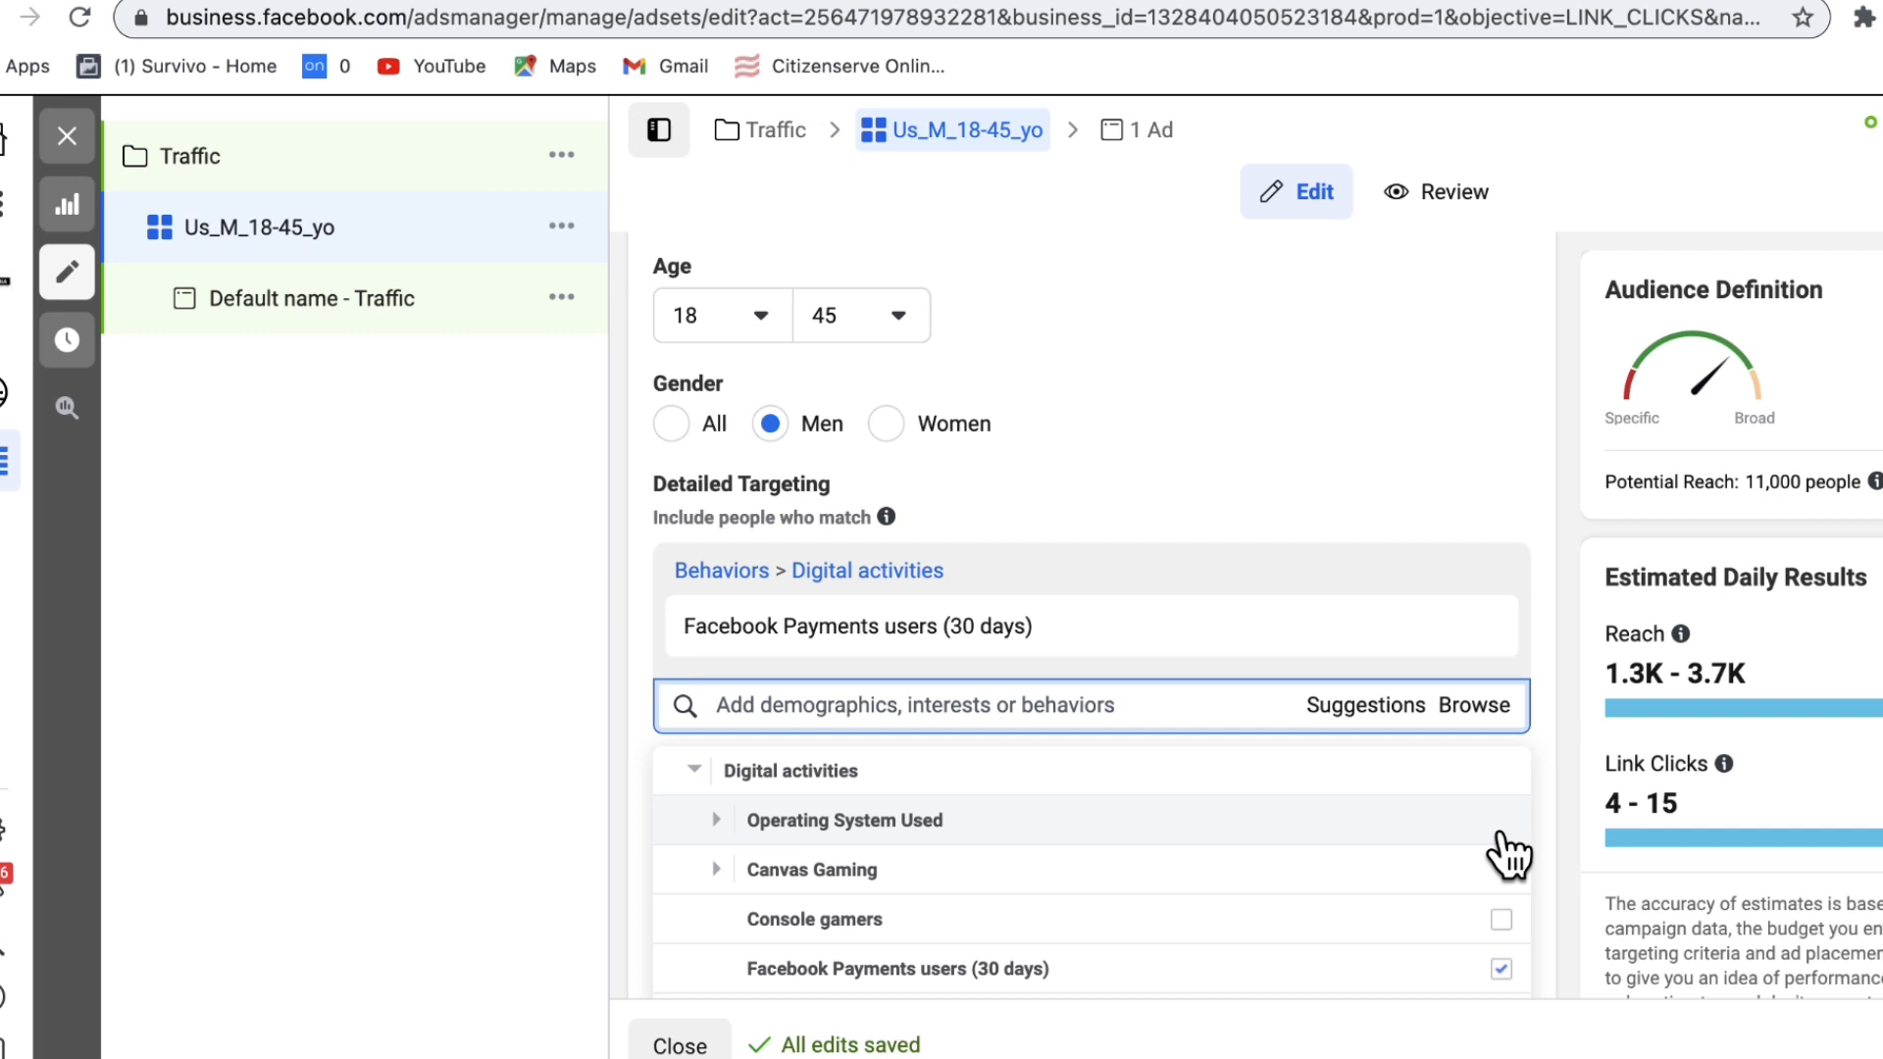
click(1536, 726)
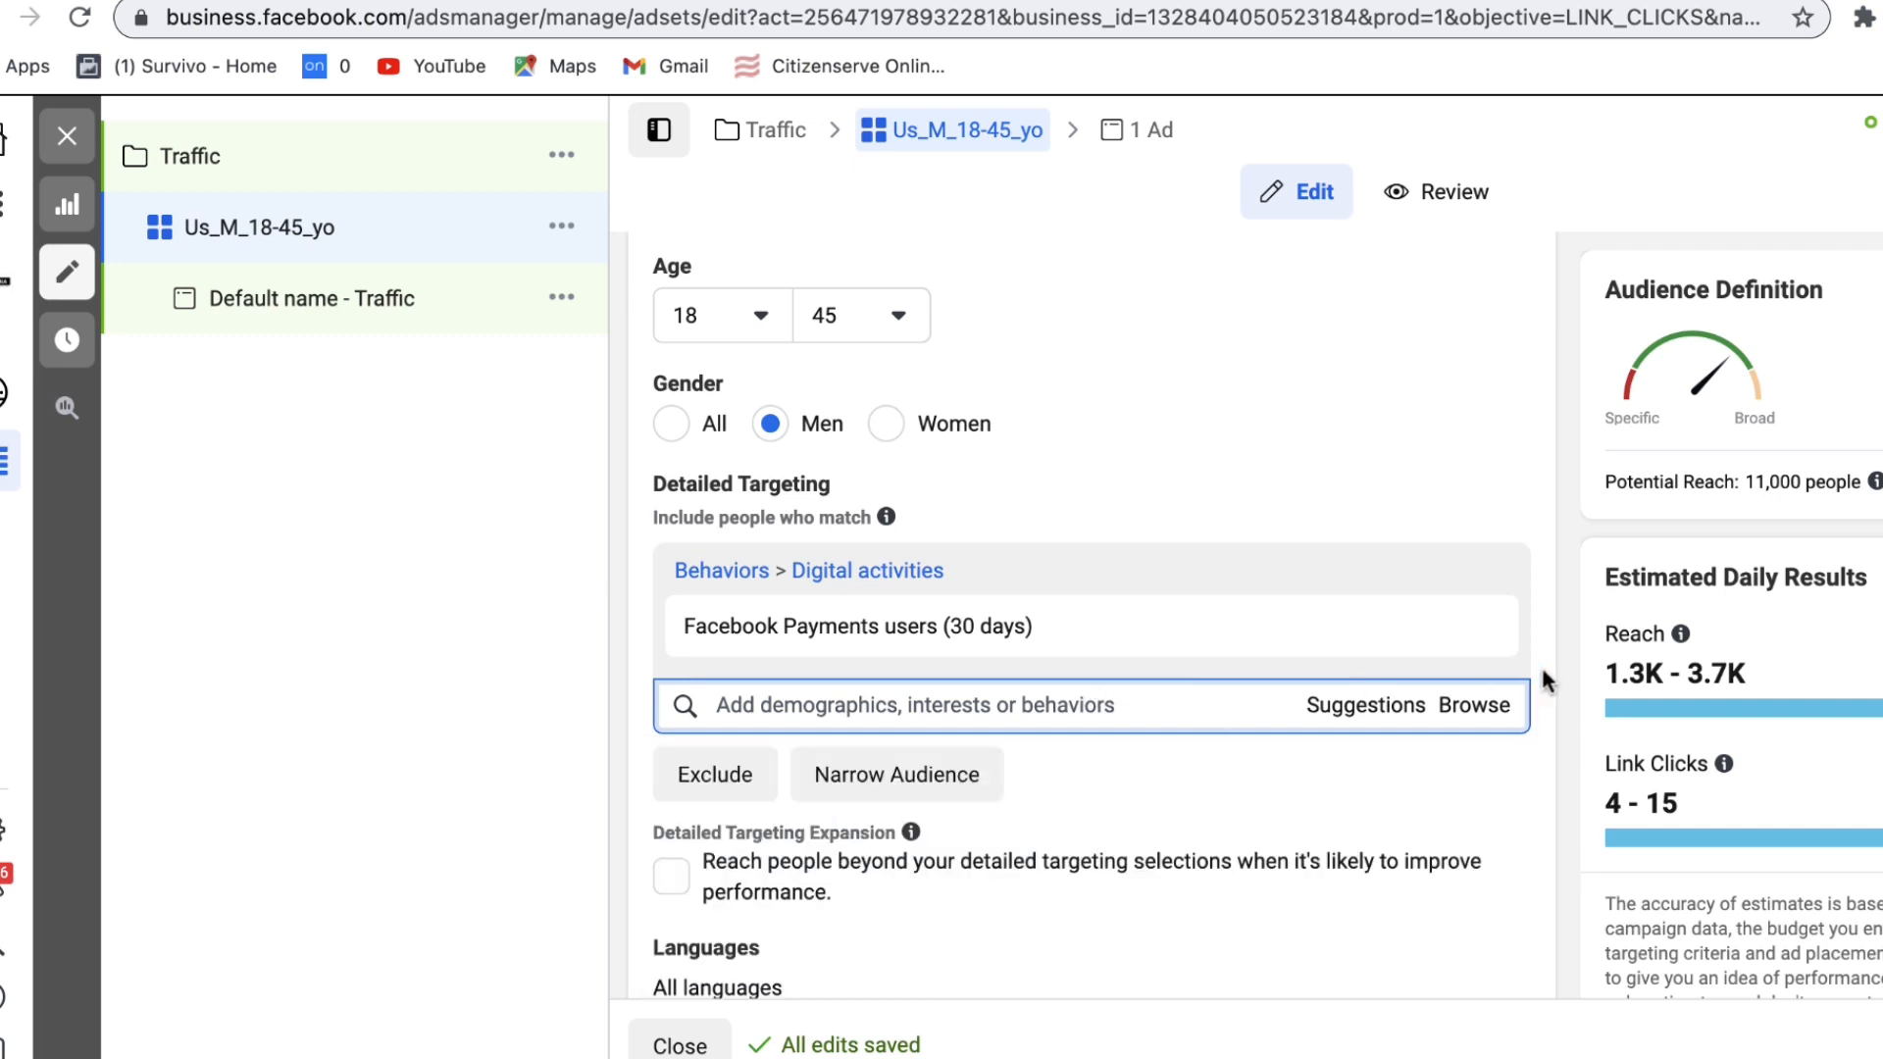
scroll(1542, 664, down, 1)
Step: Add the Men's clothing interest from Interests > Shopping and fashion > Clothing to detailed targeting
scroll(1544, 690, down, 1)
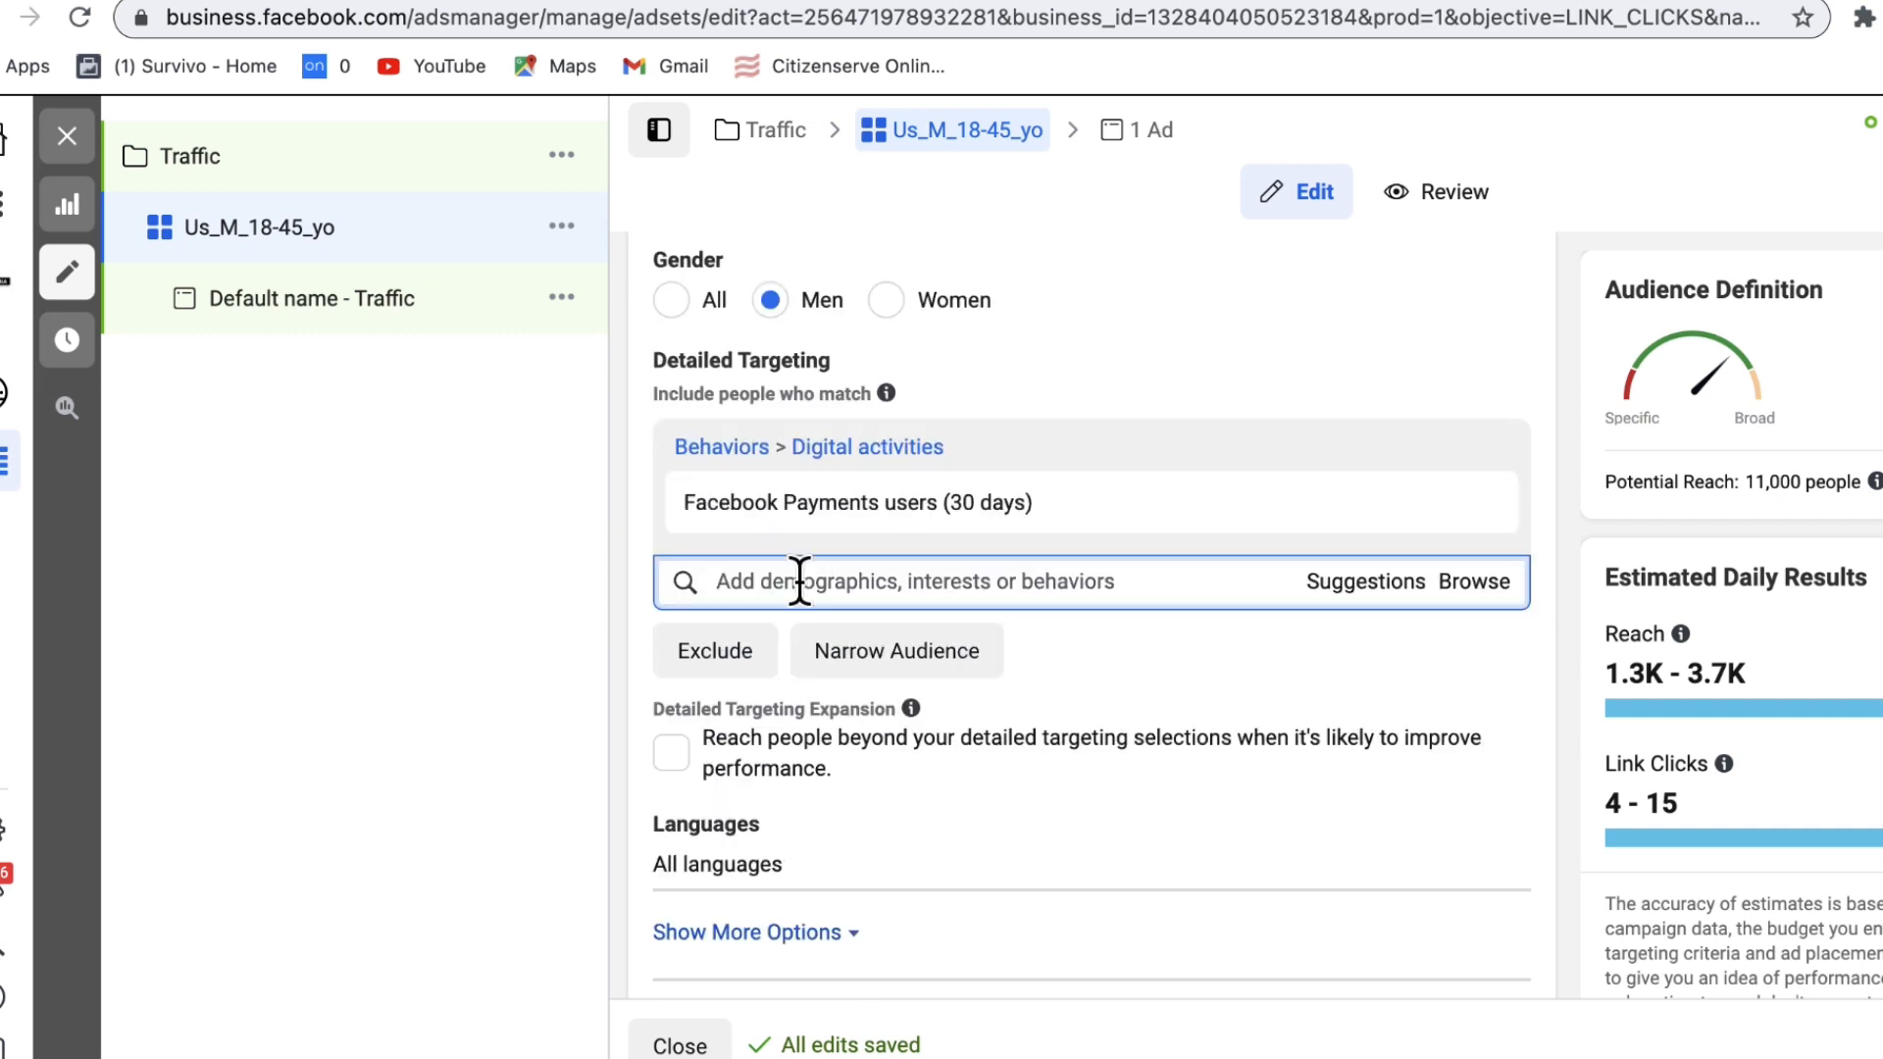
click(1472, 583)
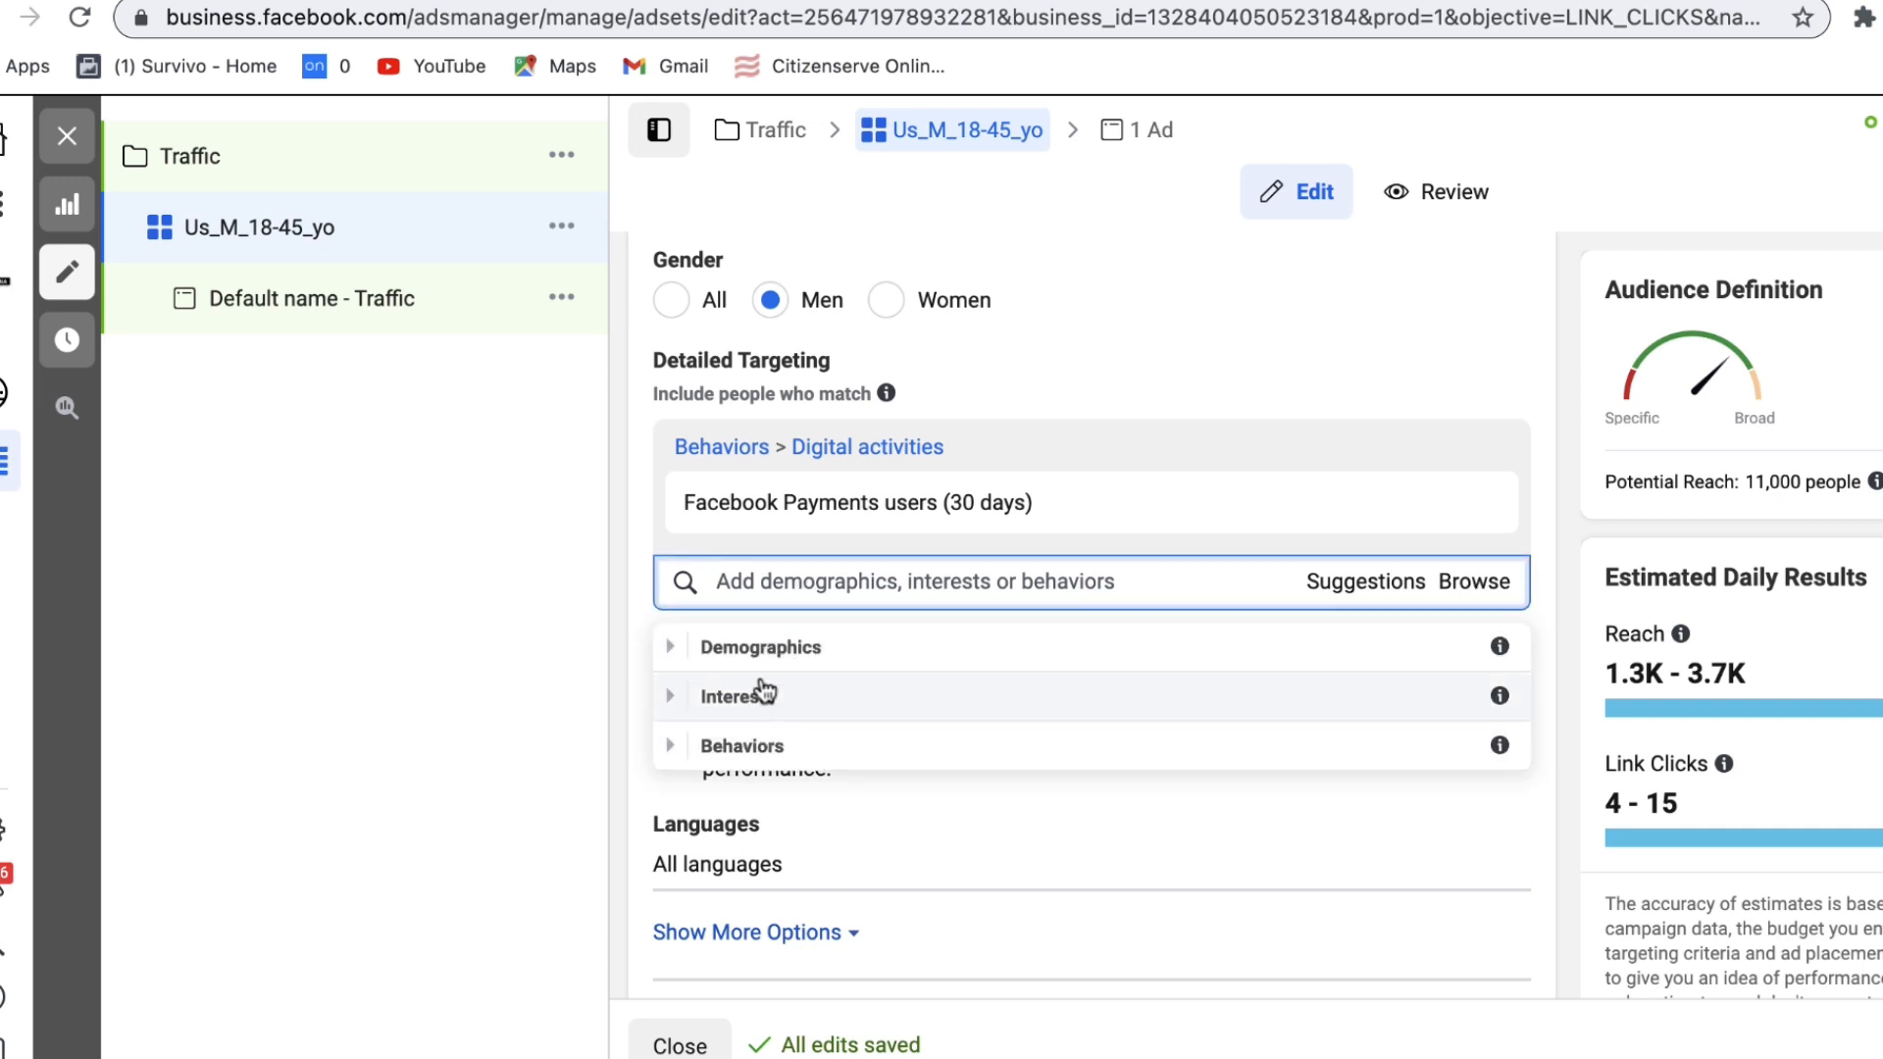
click(724, 698)
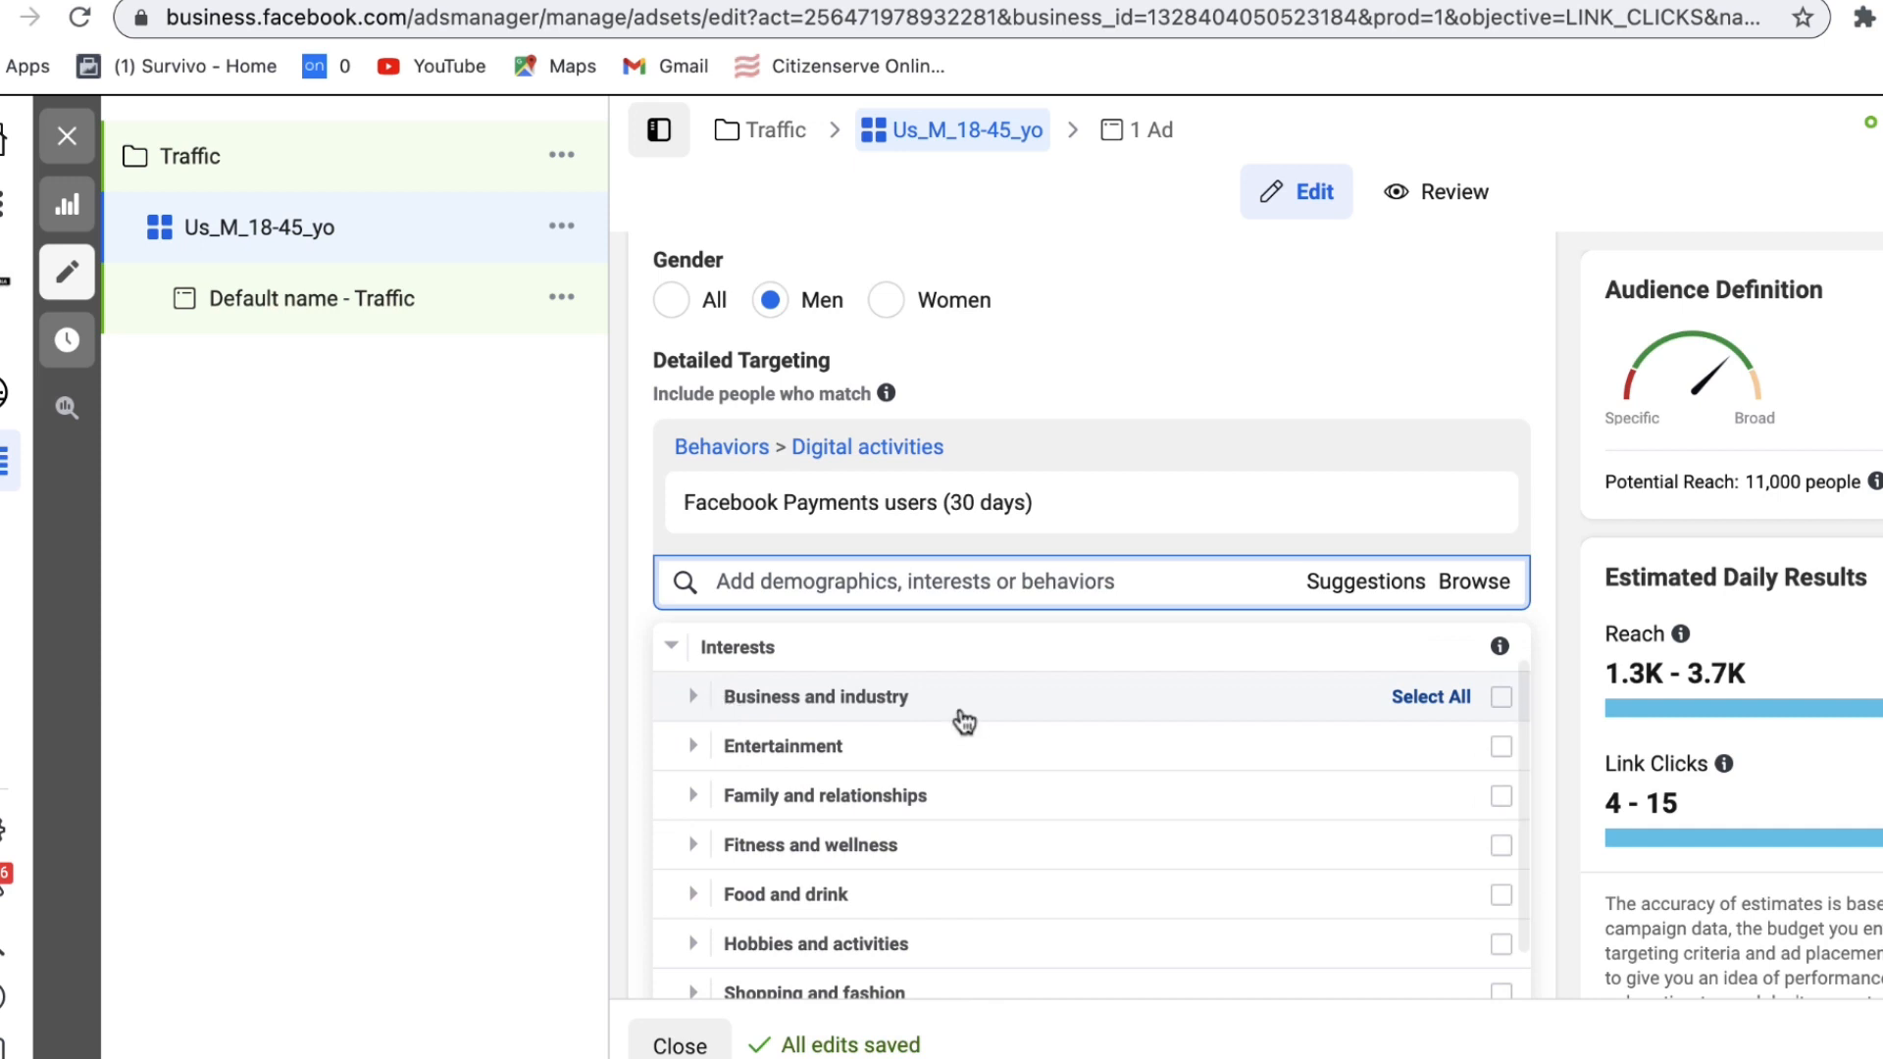
scroll(996, 949, down, 1)
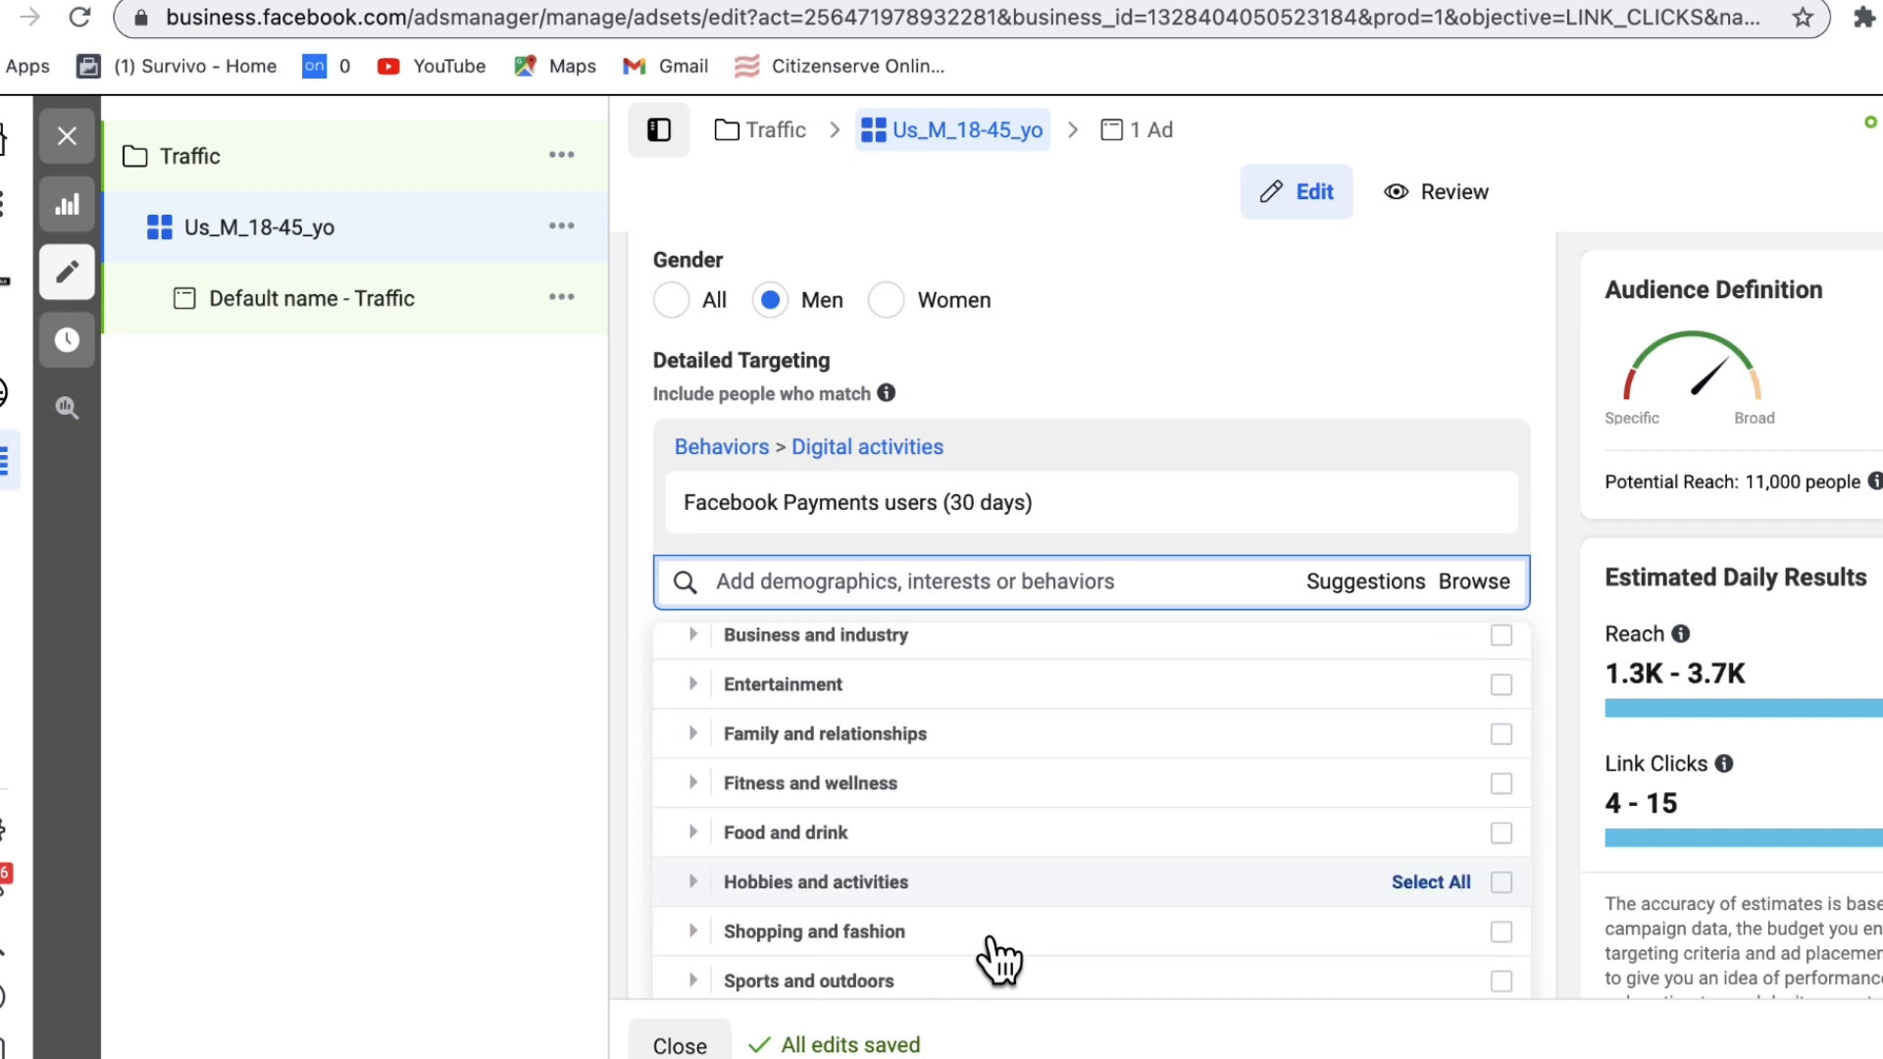
click(841, 936)
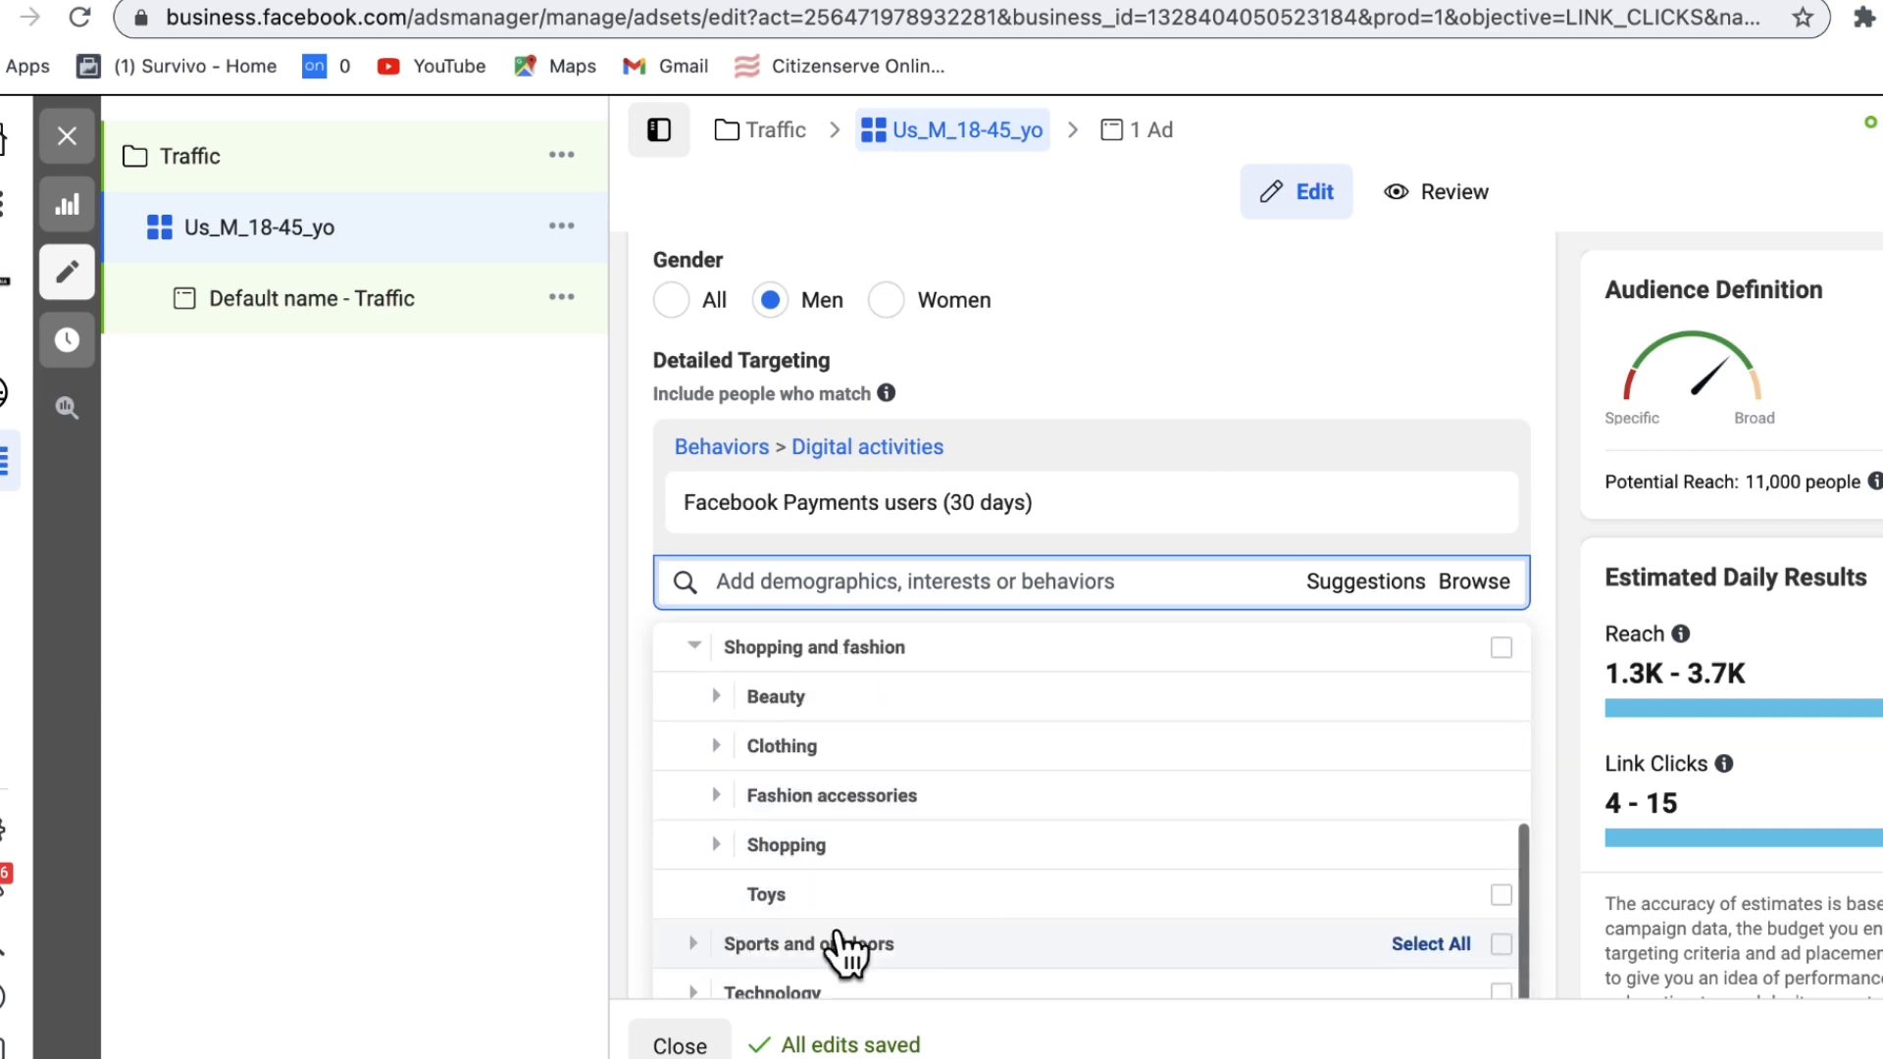
click(784, 749)
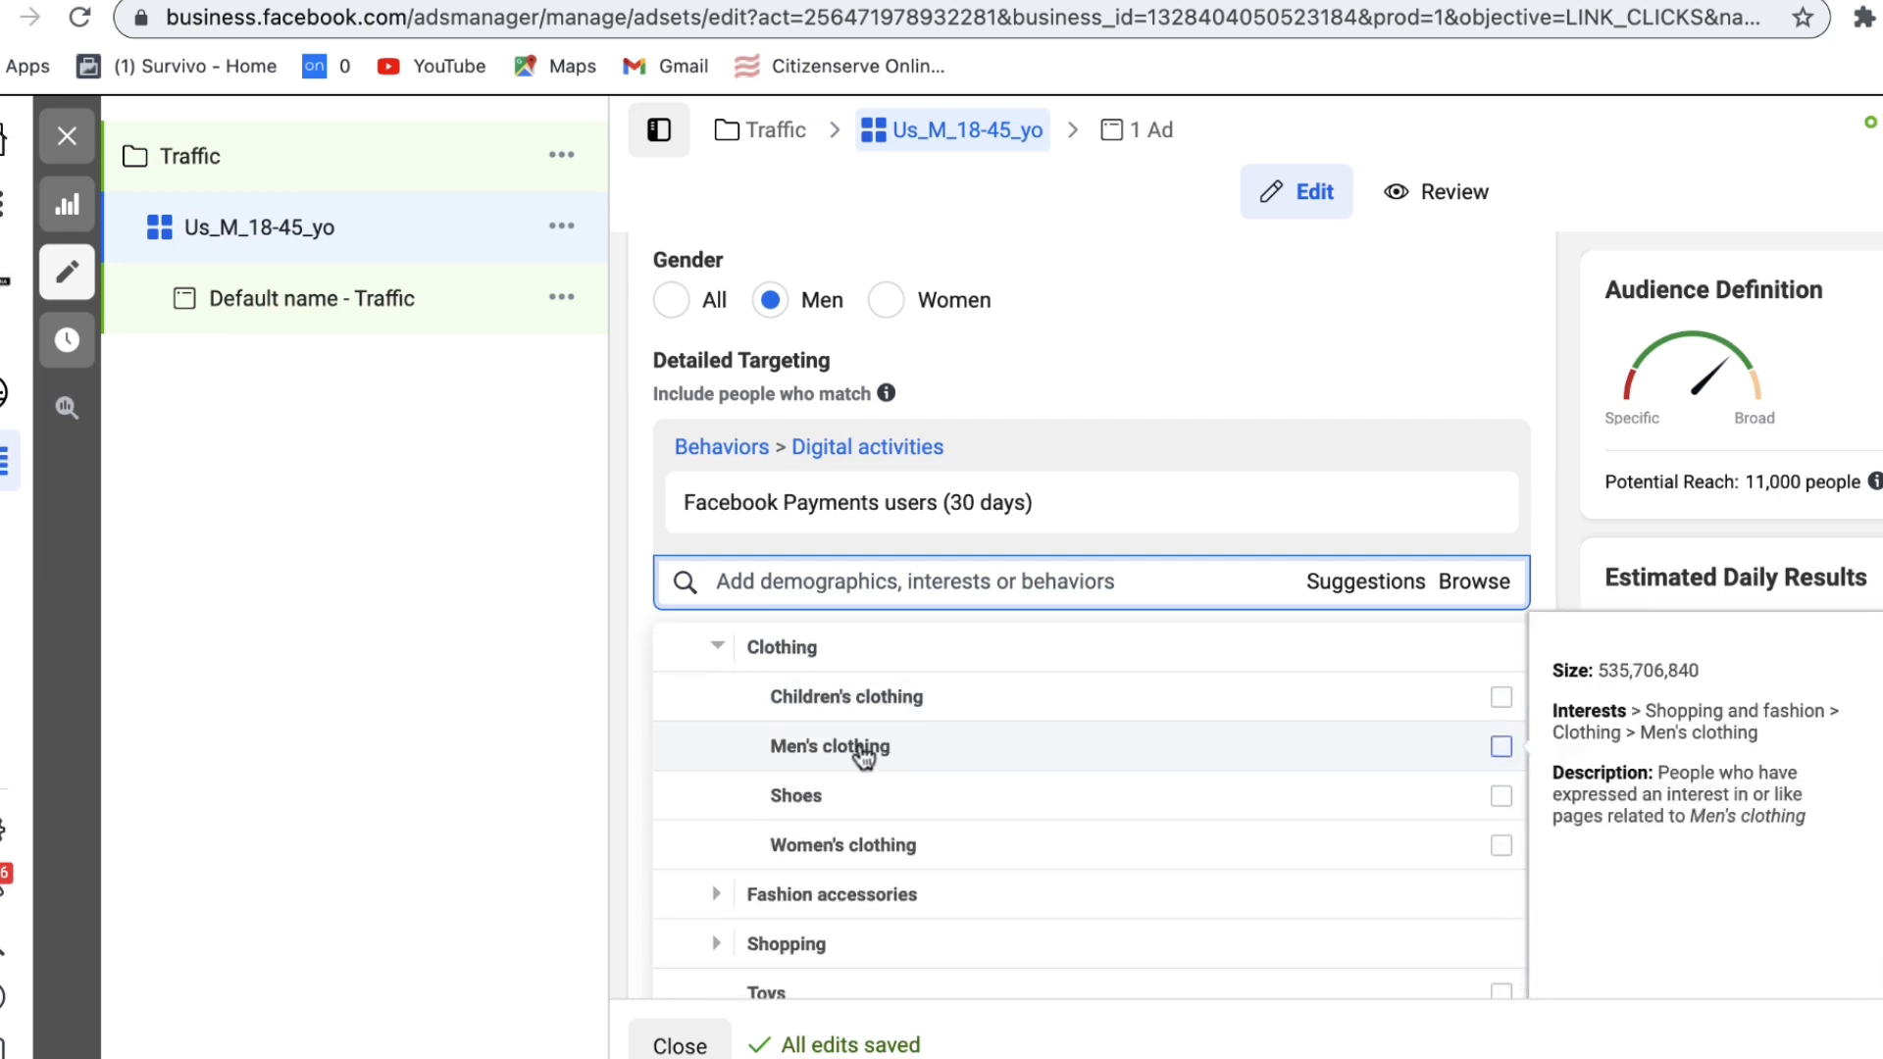
click(1500, 748)
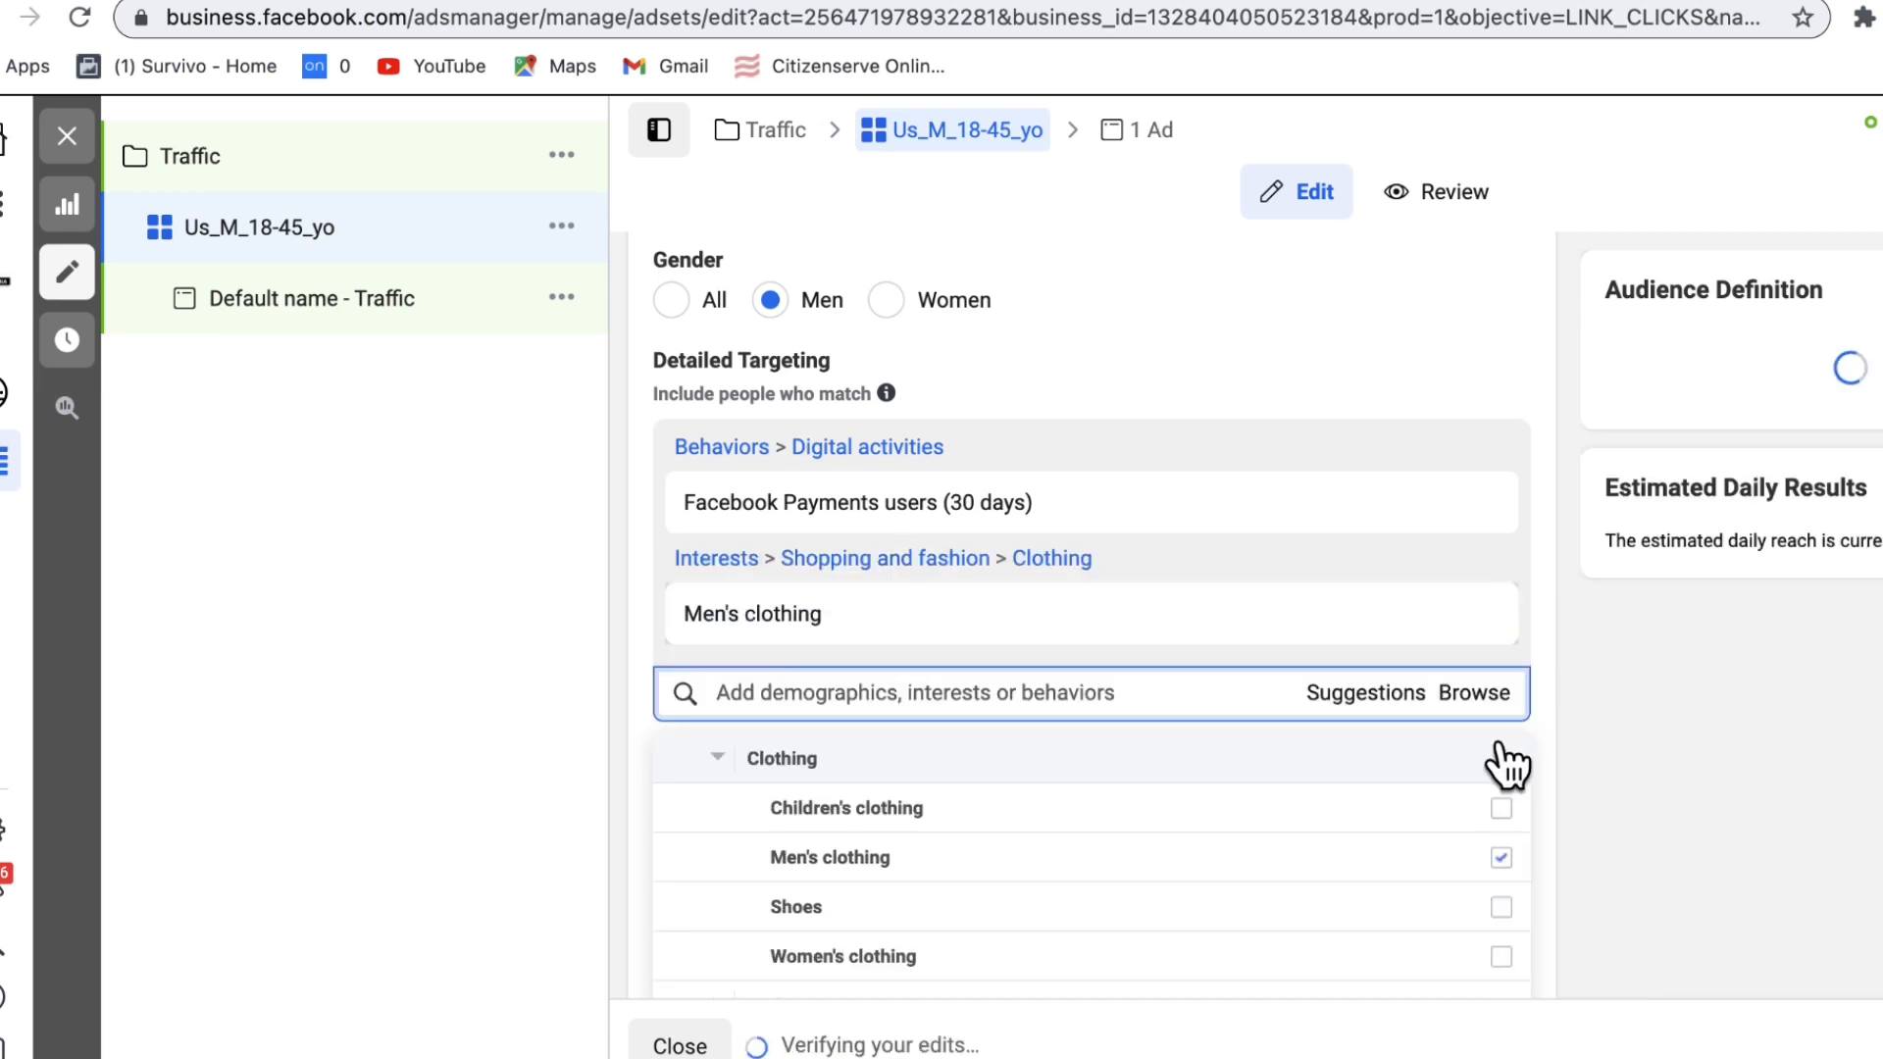
Step: Close the targeting options list and scroll down to the Placements section
mouse_move(1488, 869)
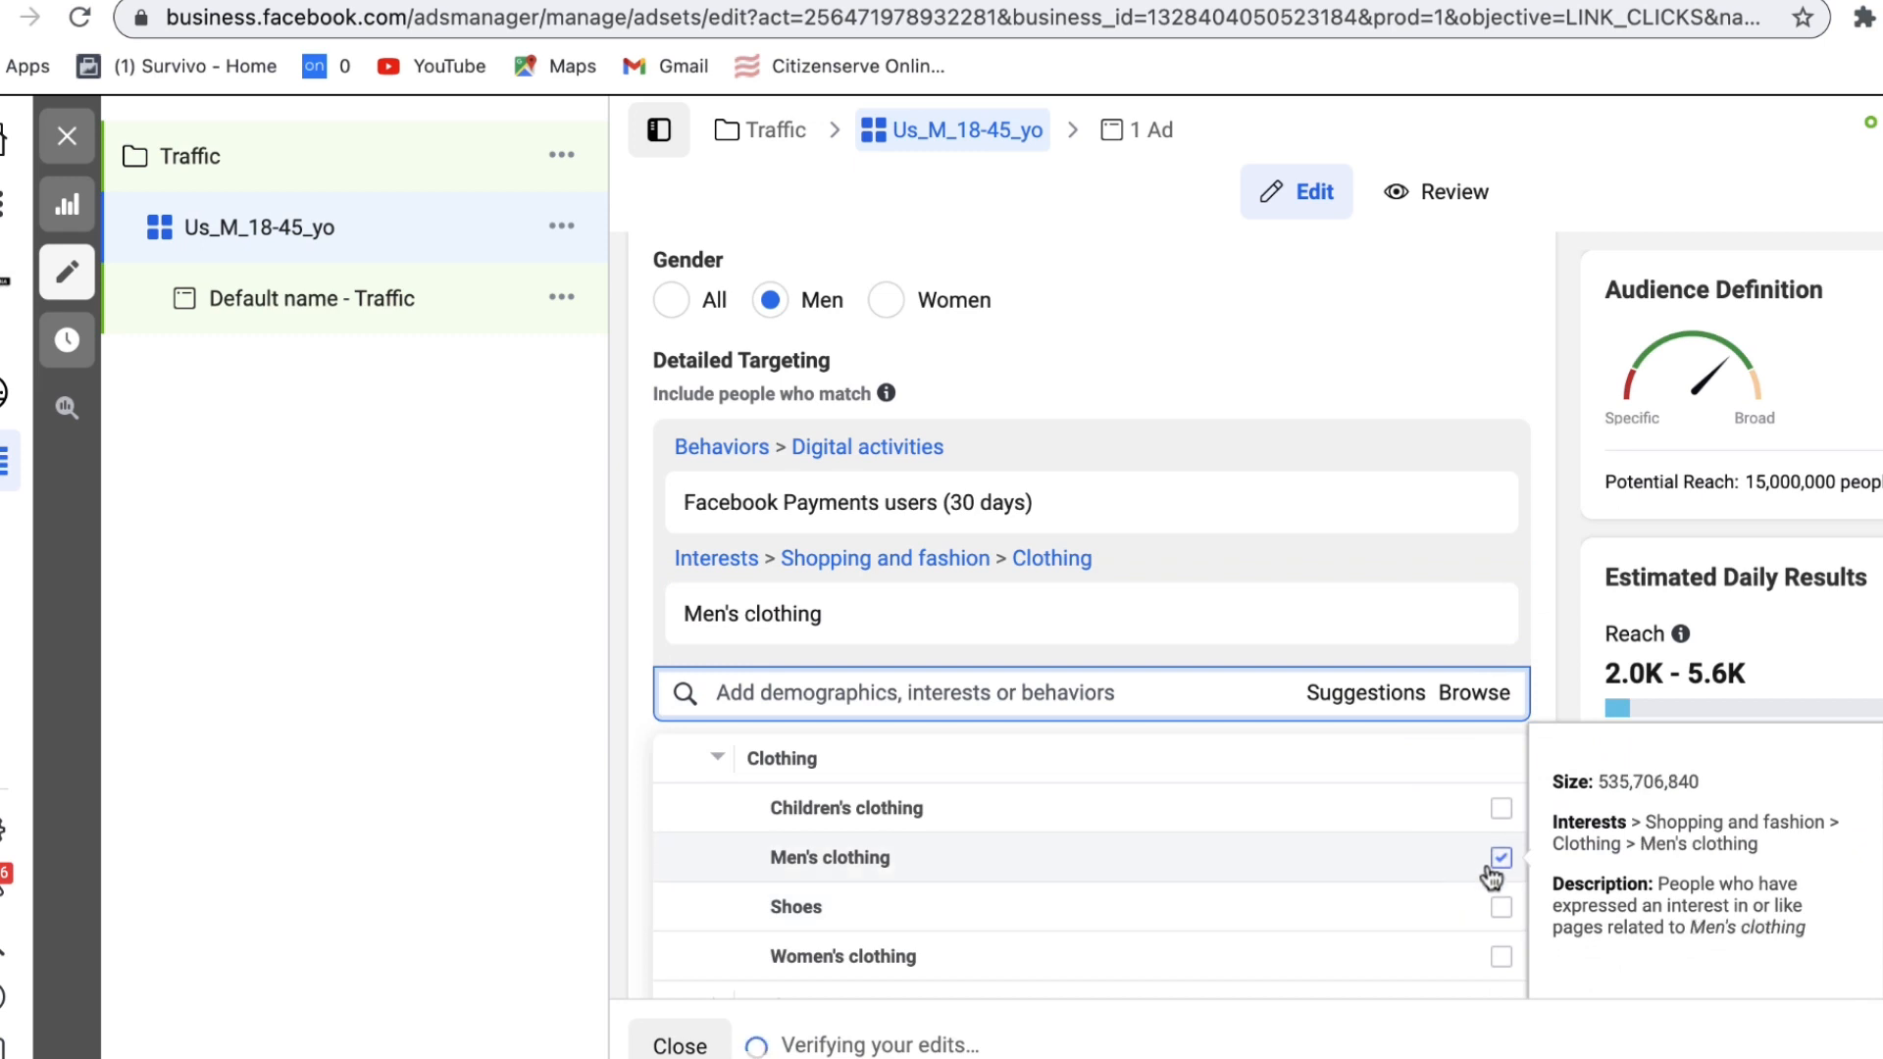
click(1556, 642)
scroll(1557, 635, down, 1)
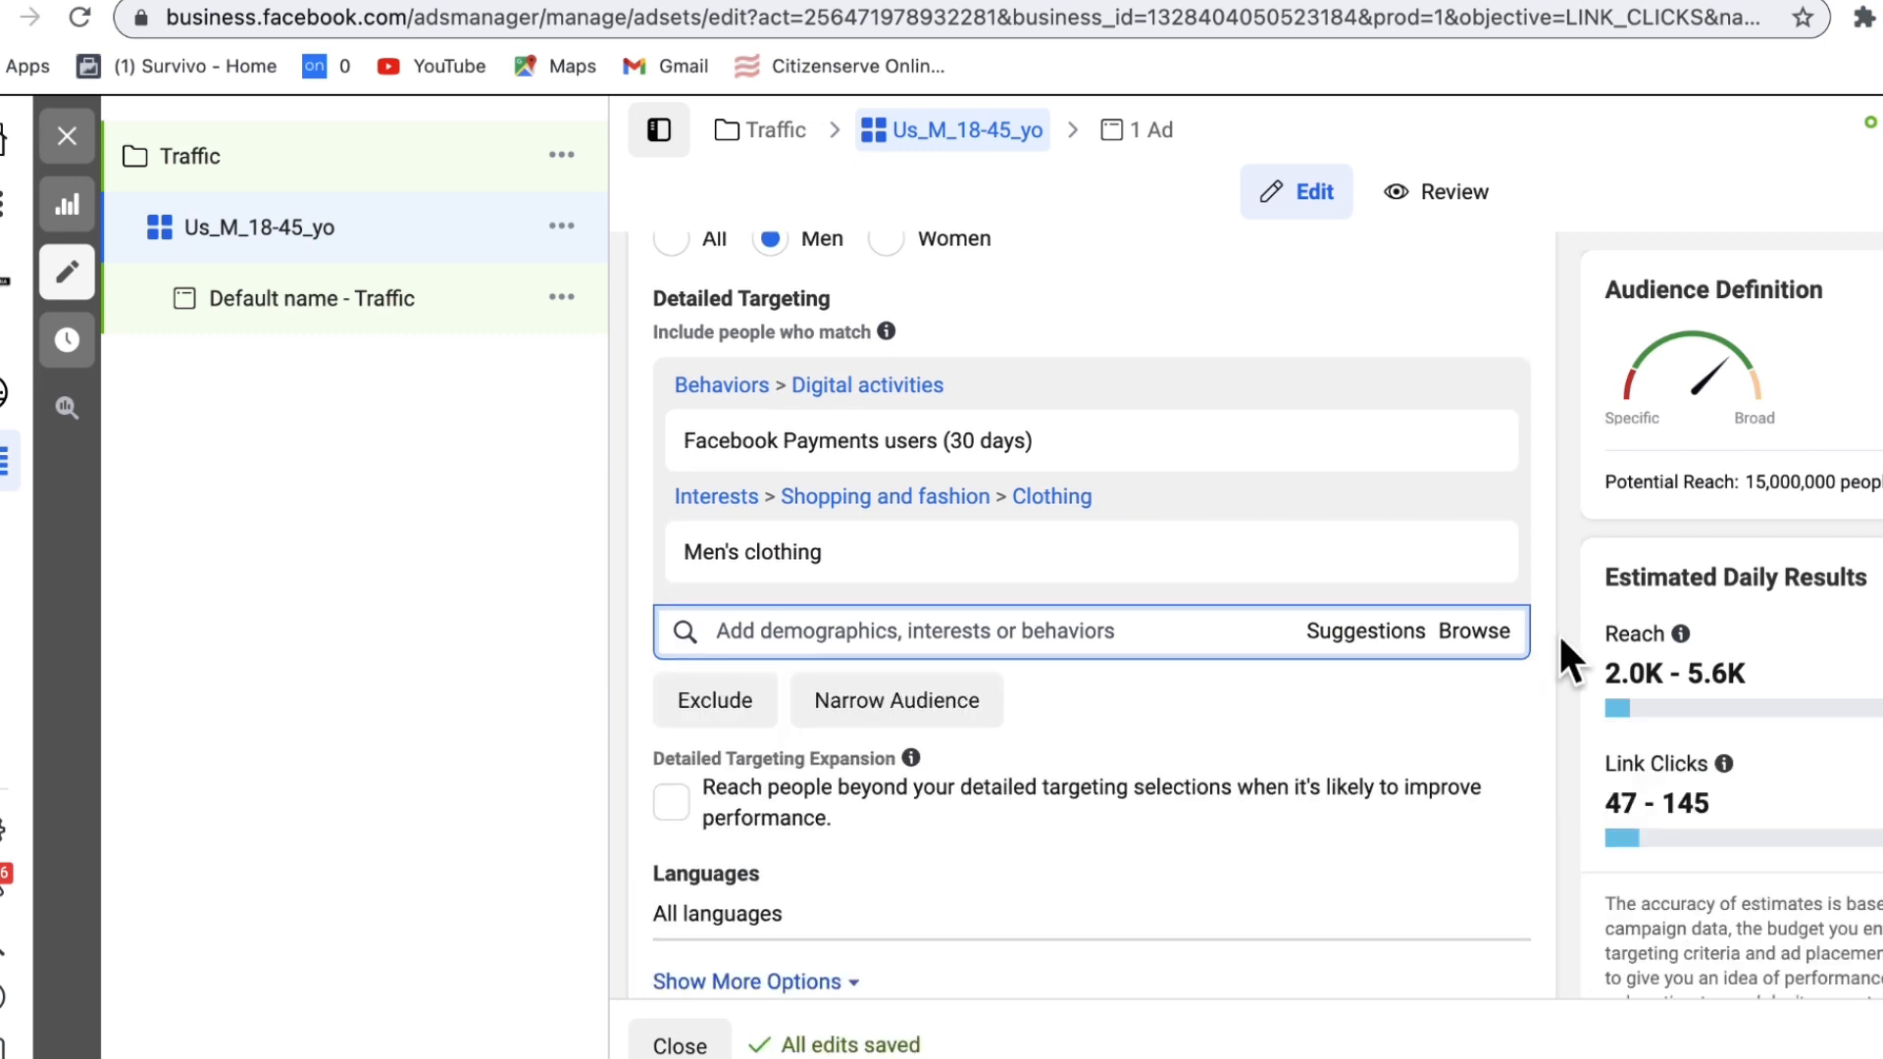
mouse_move(980, 451)
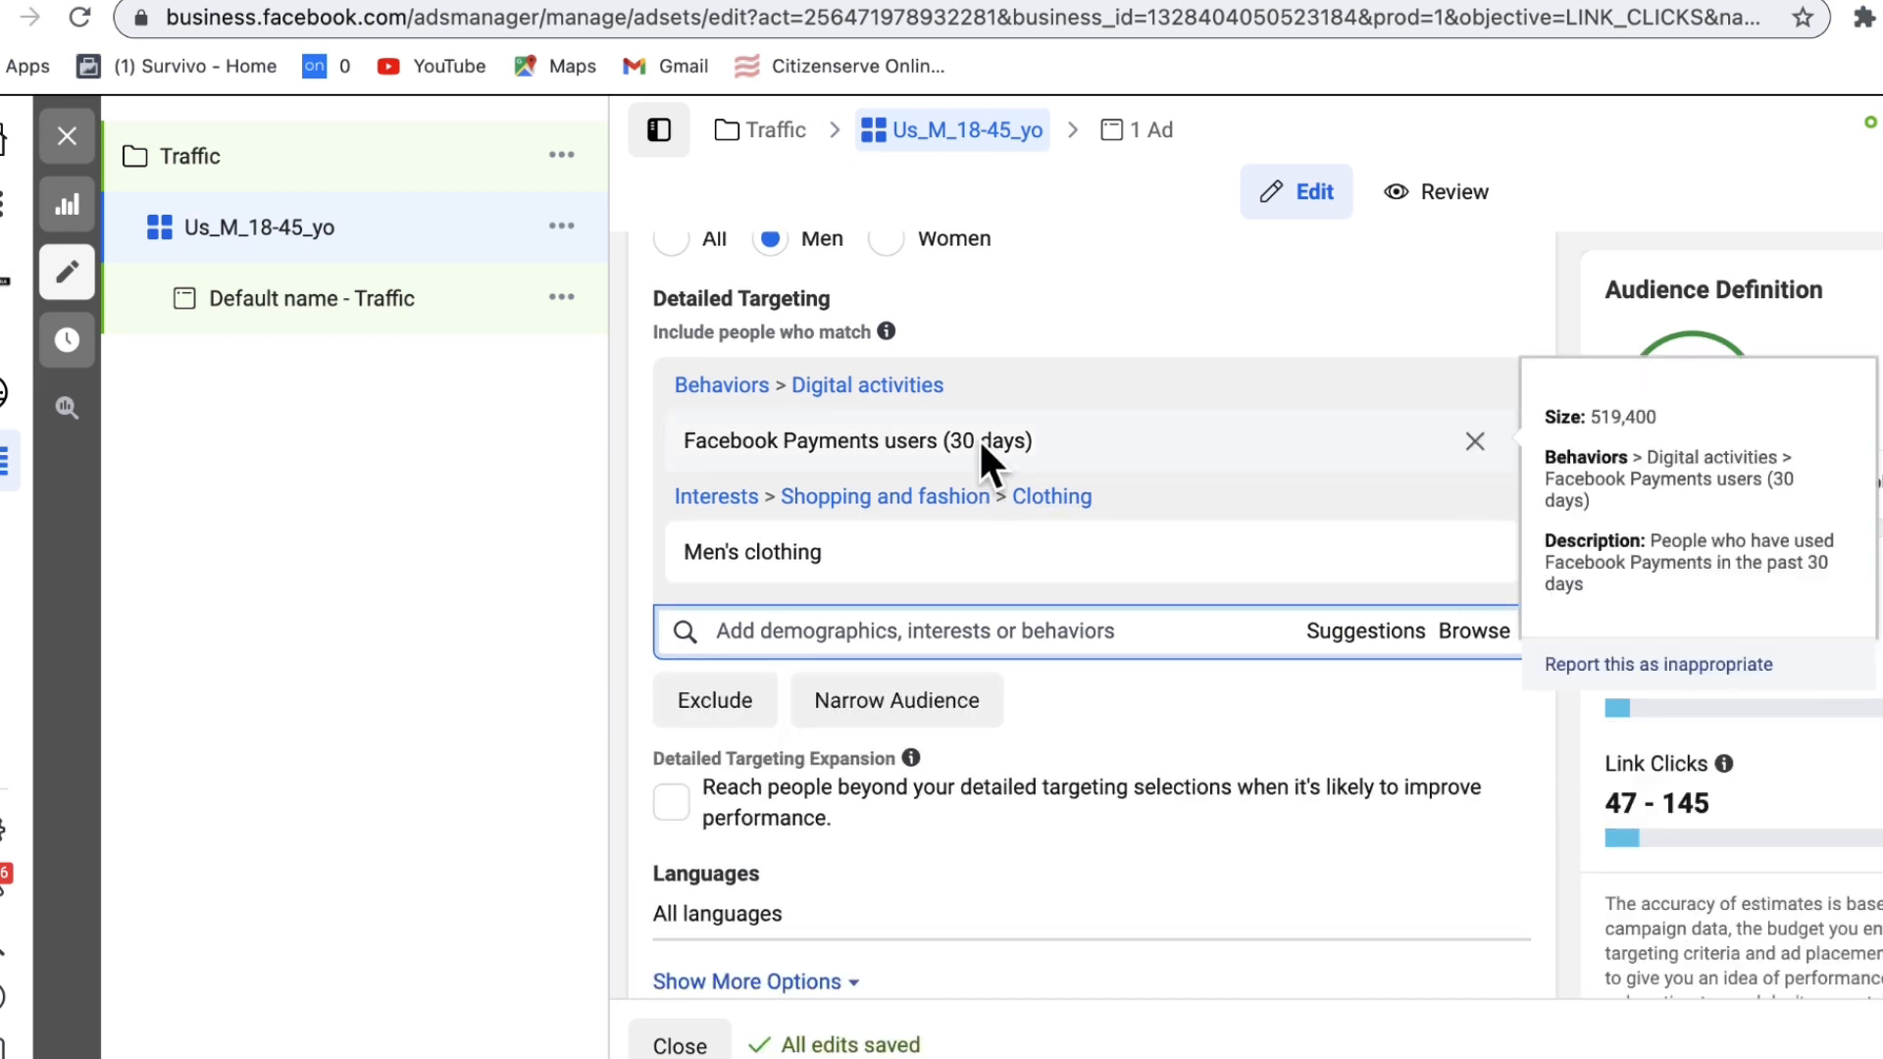
scroll(979, 438, up, 1)
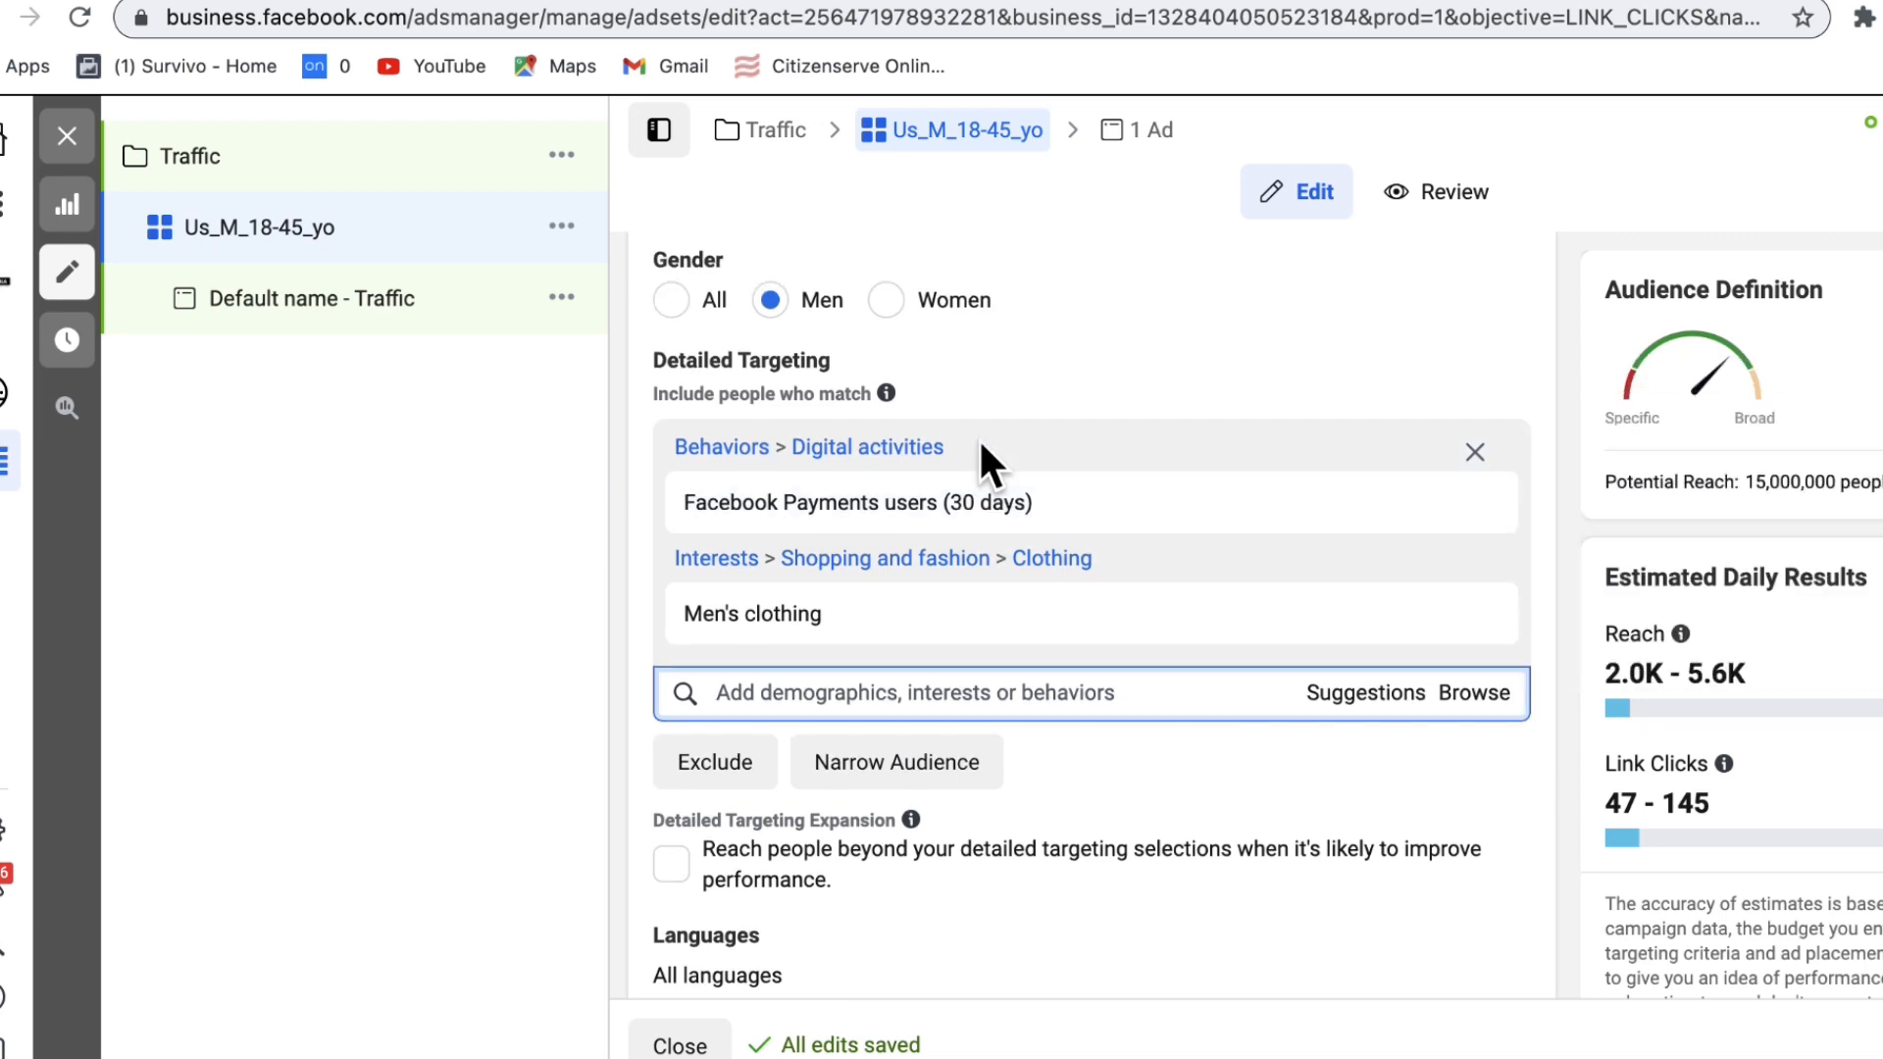
scroll(967, 447, up, 3)
scroll(777, 355, down, 1)
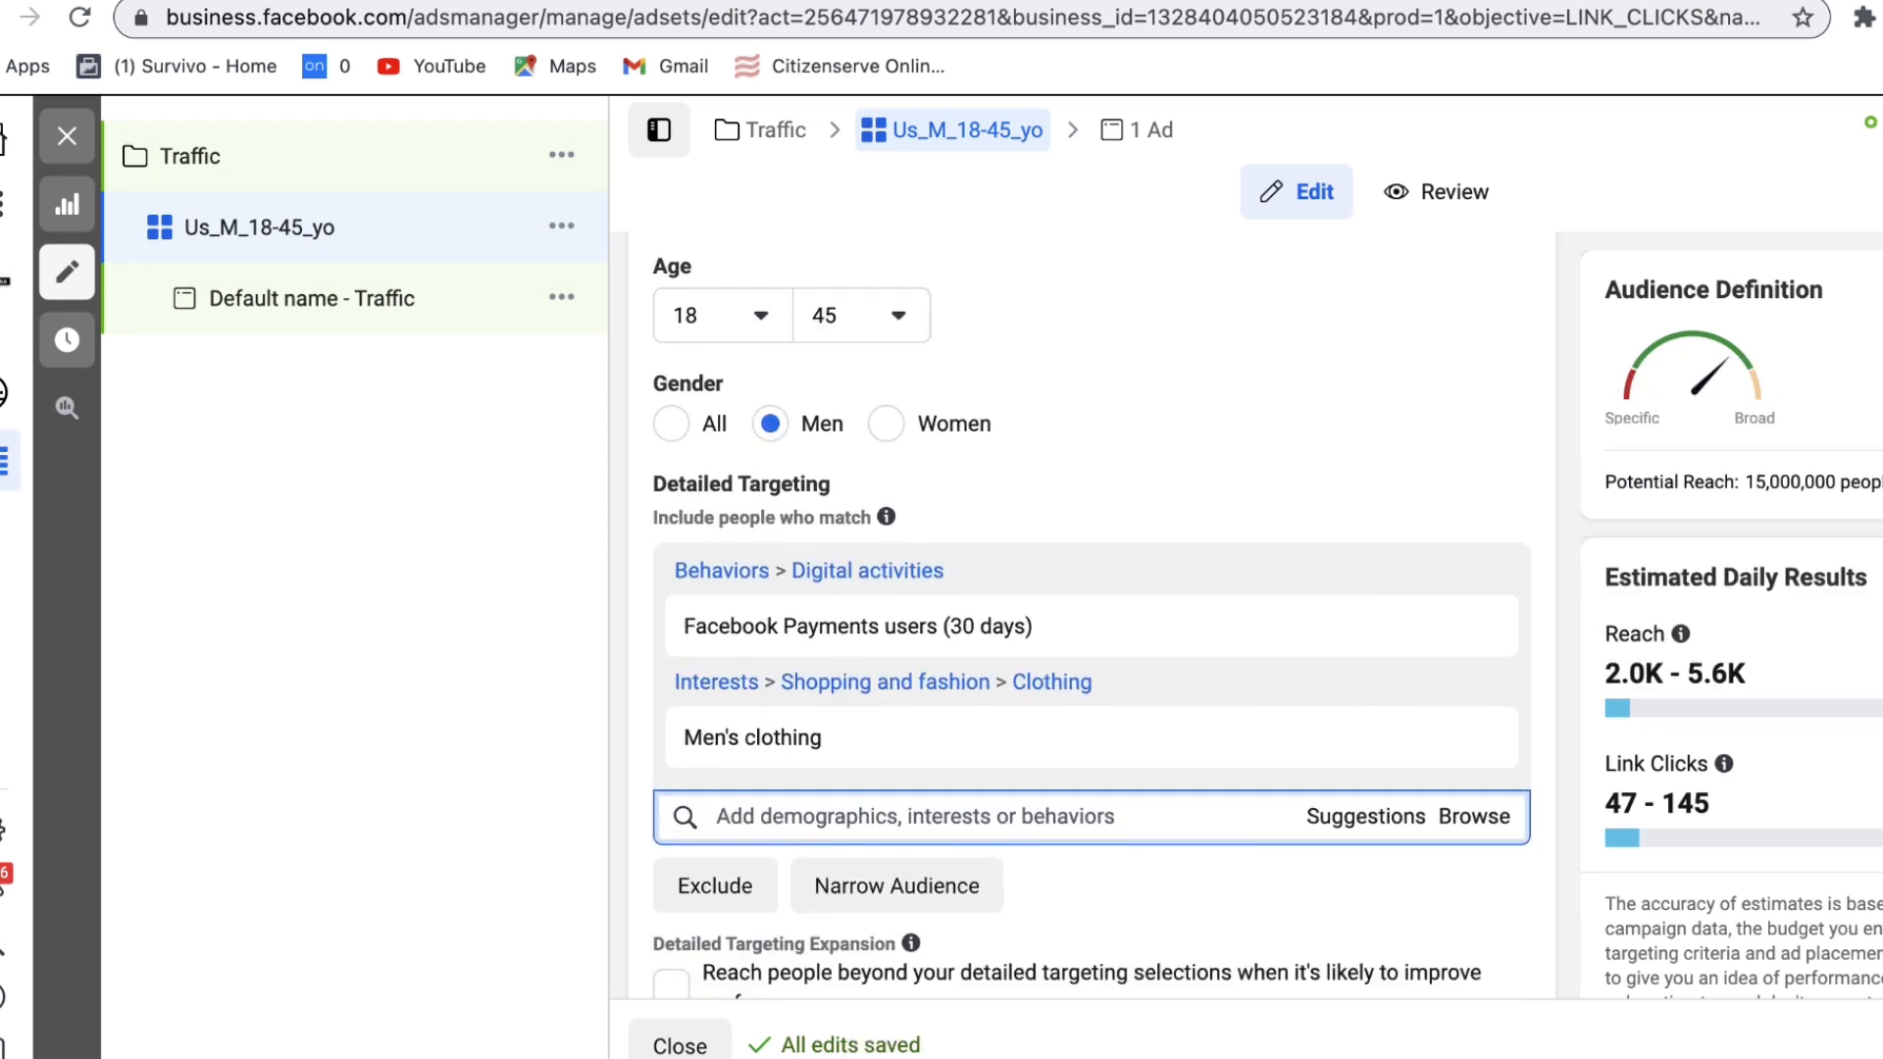
scroll(774, 349, down, 9)
scroll(775, 349, down, 4)
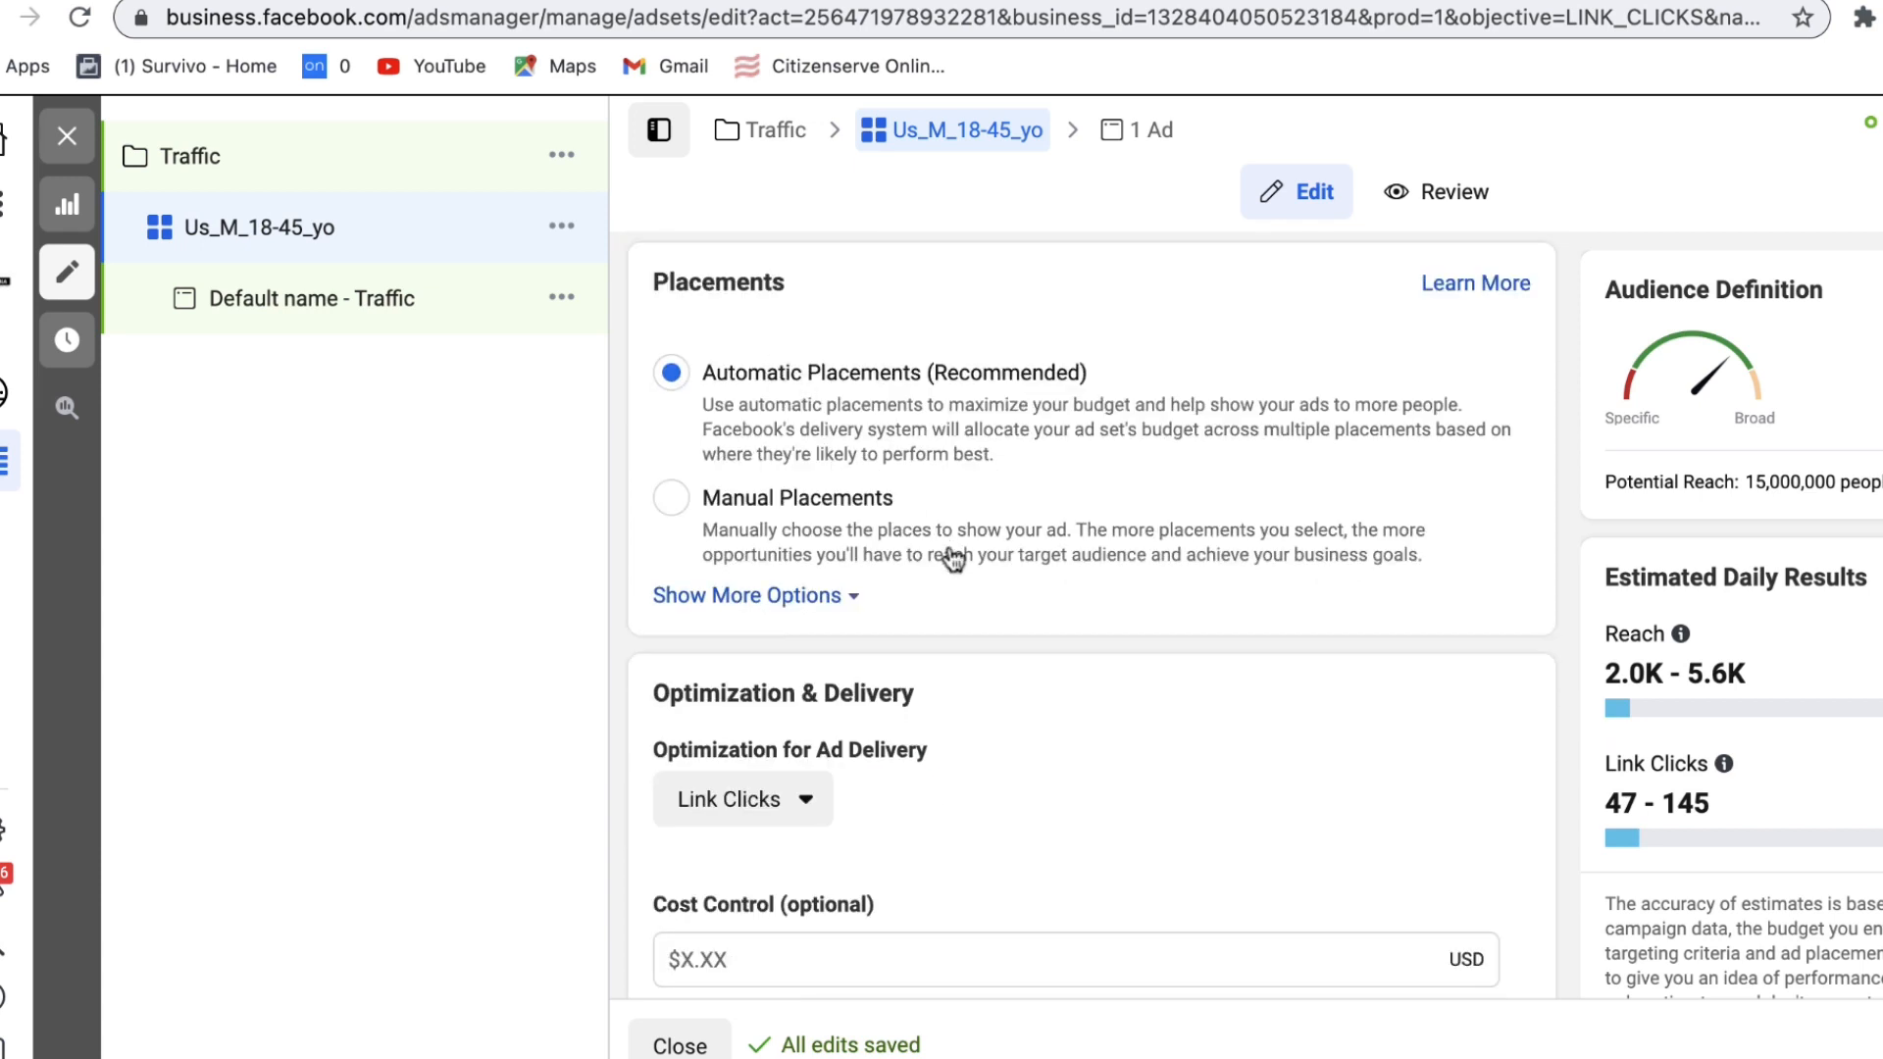
Step: Use manual placements and untick Audience Network, Instagram and Messenger, keeping only Facebook
click(673, 504)
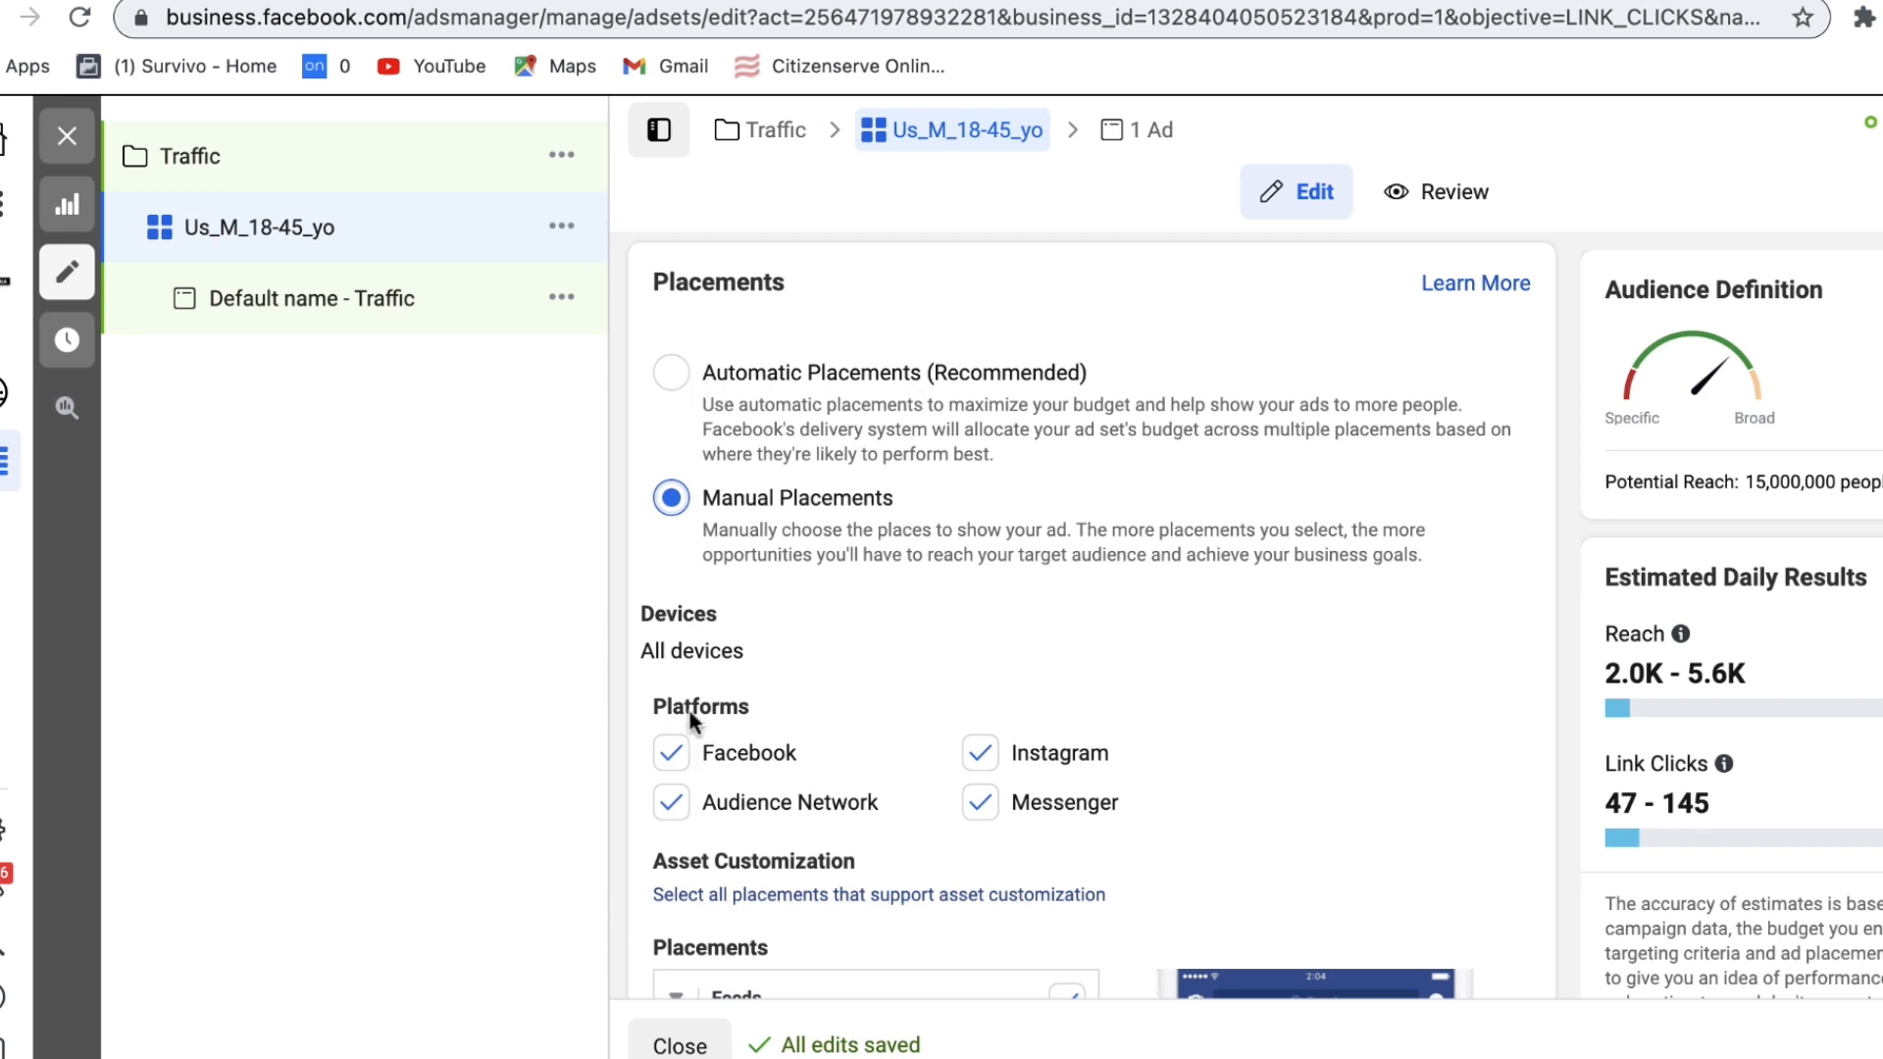
click(669, 806)
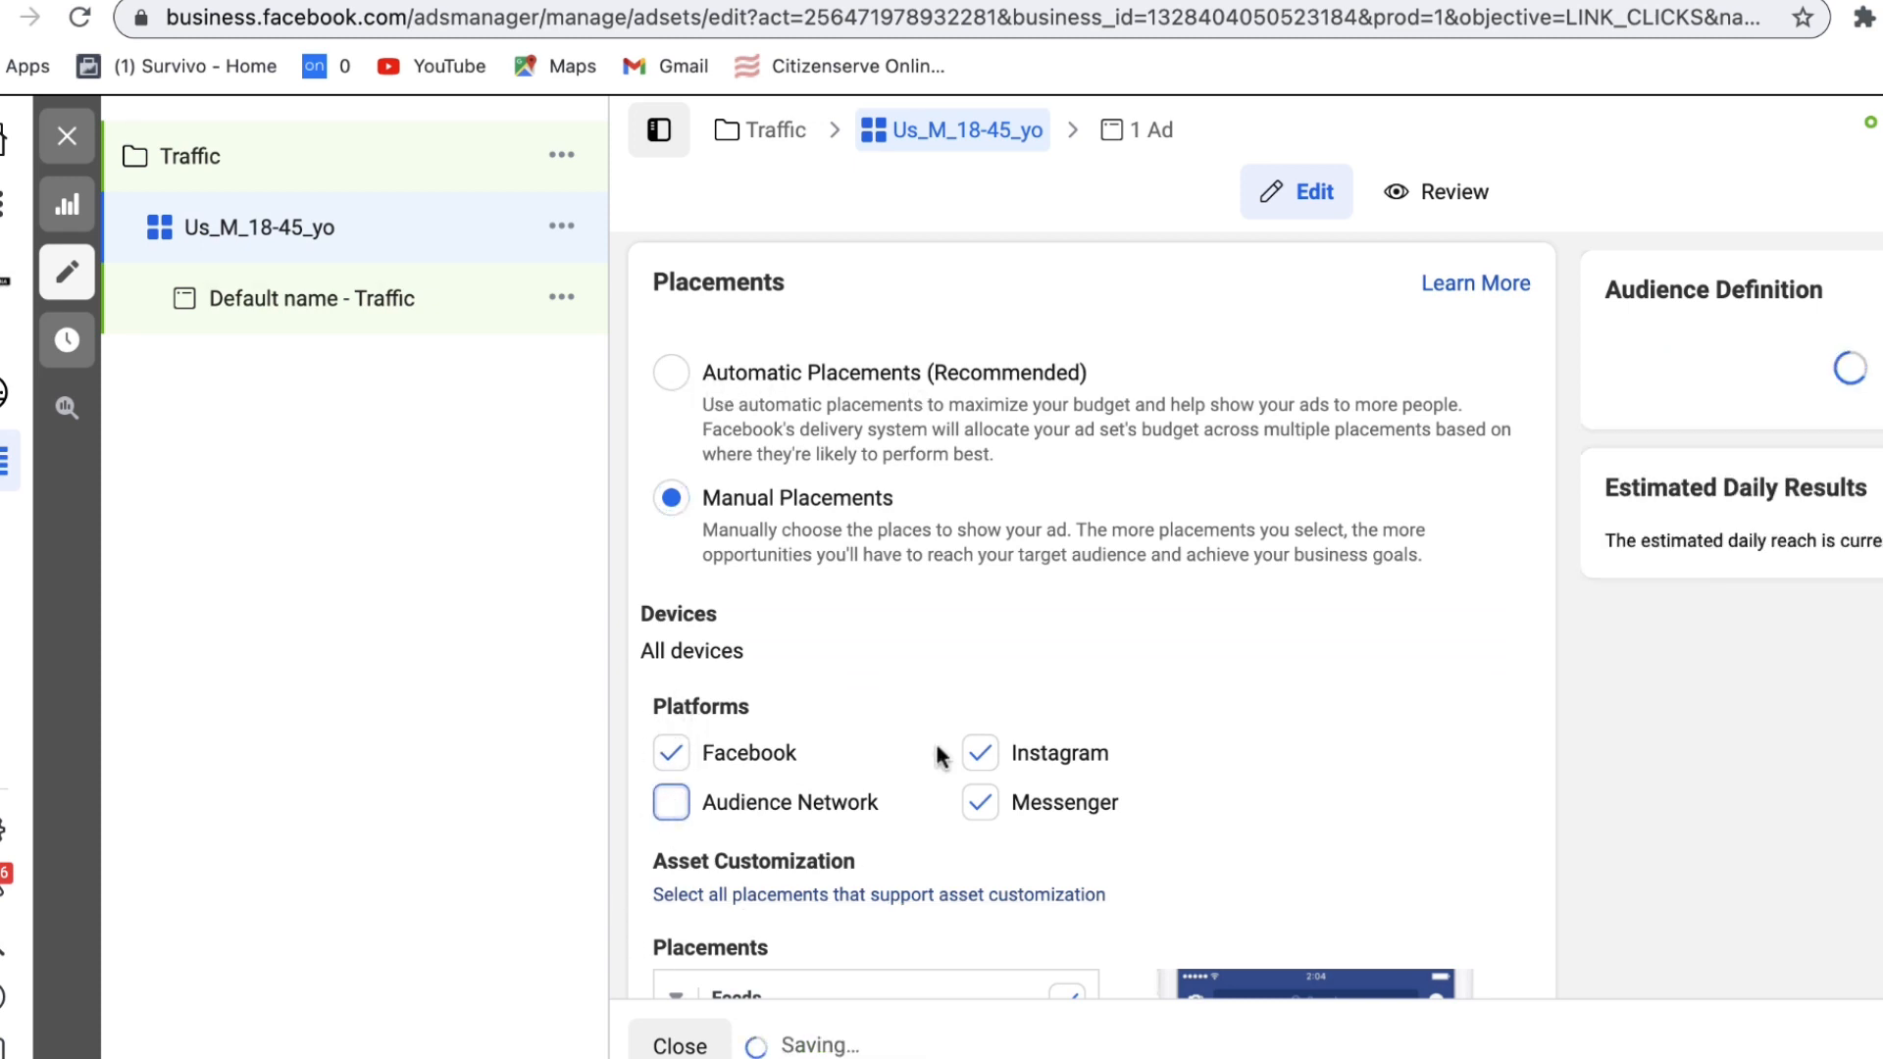
click(979, 753)
click(980, 802)
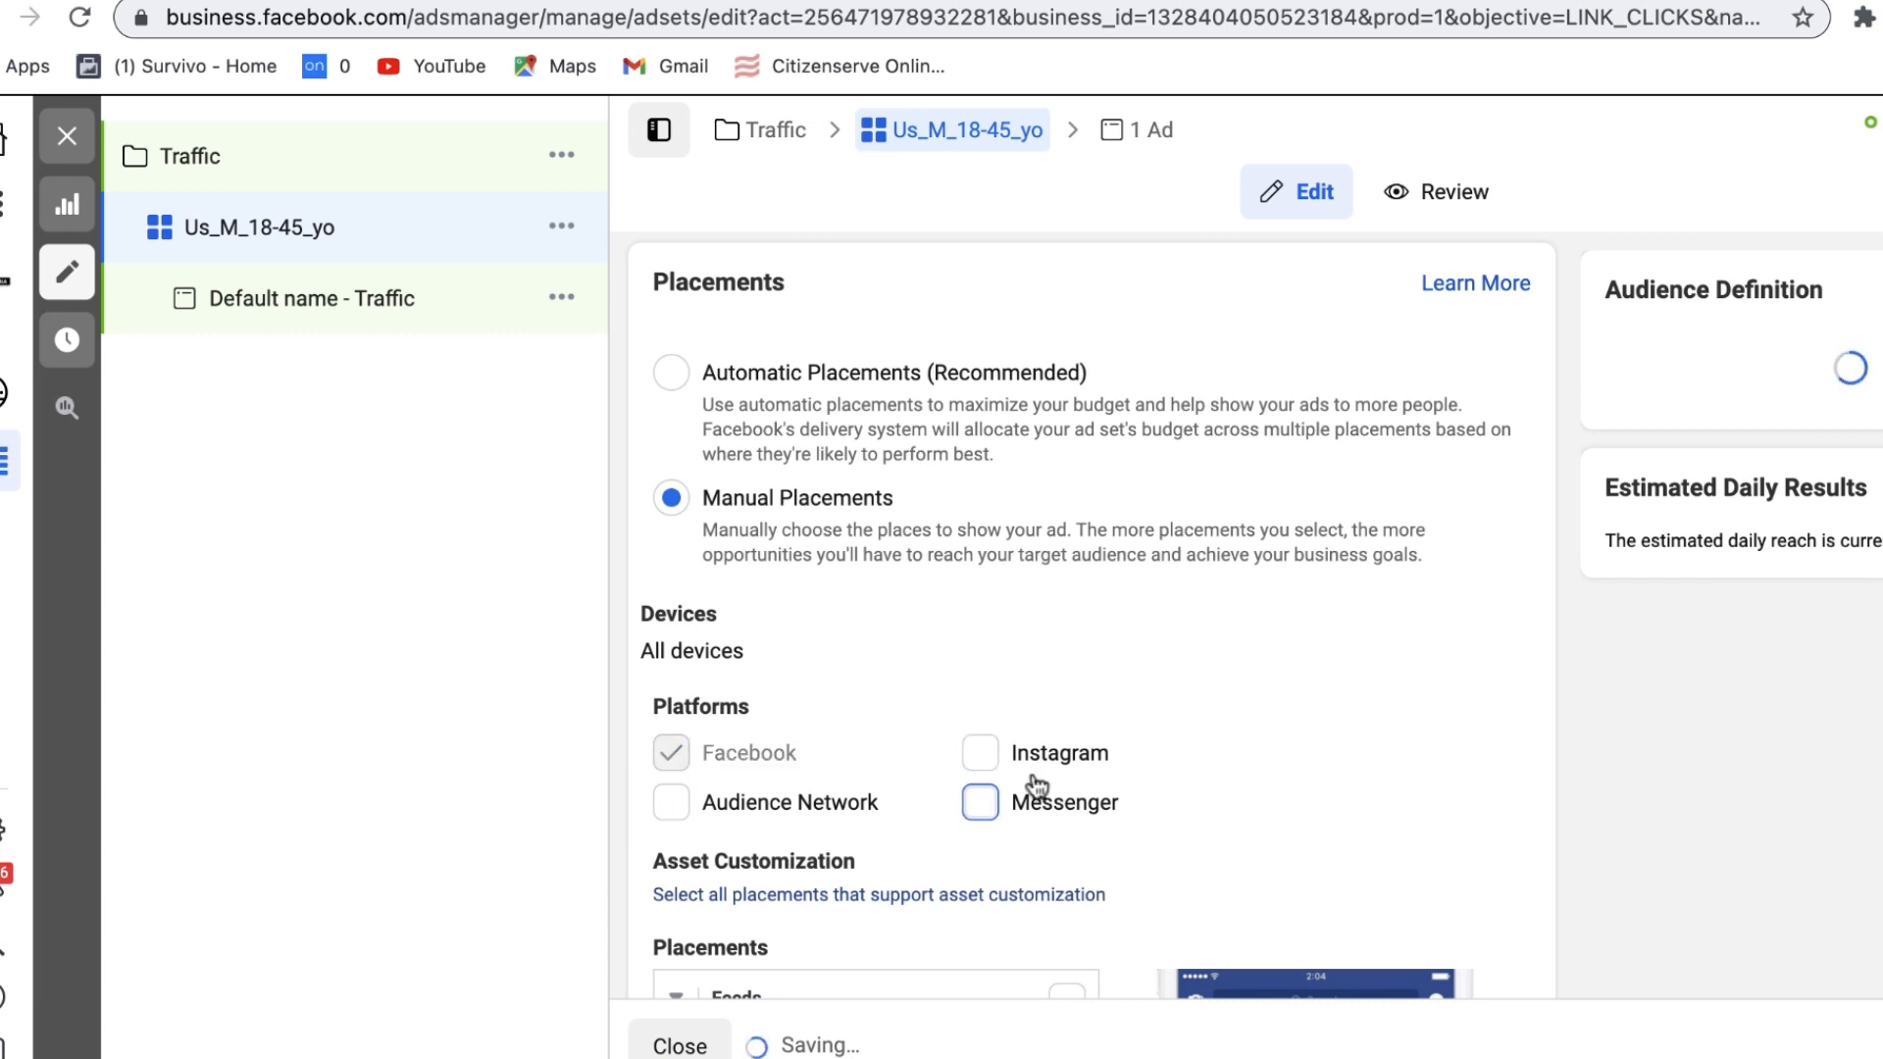
click(980, 754)
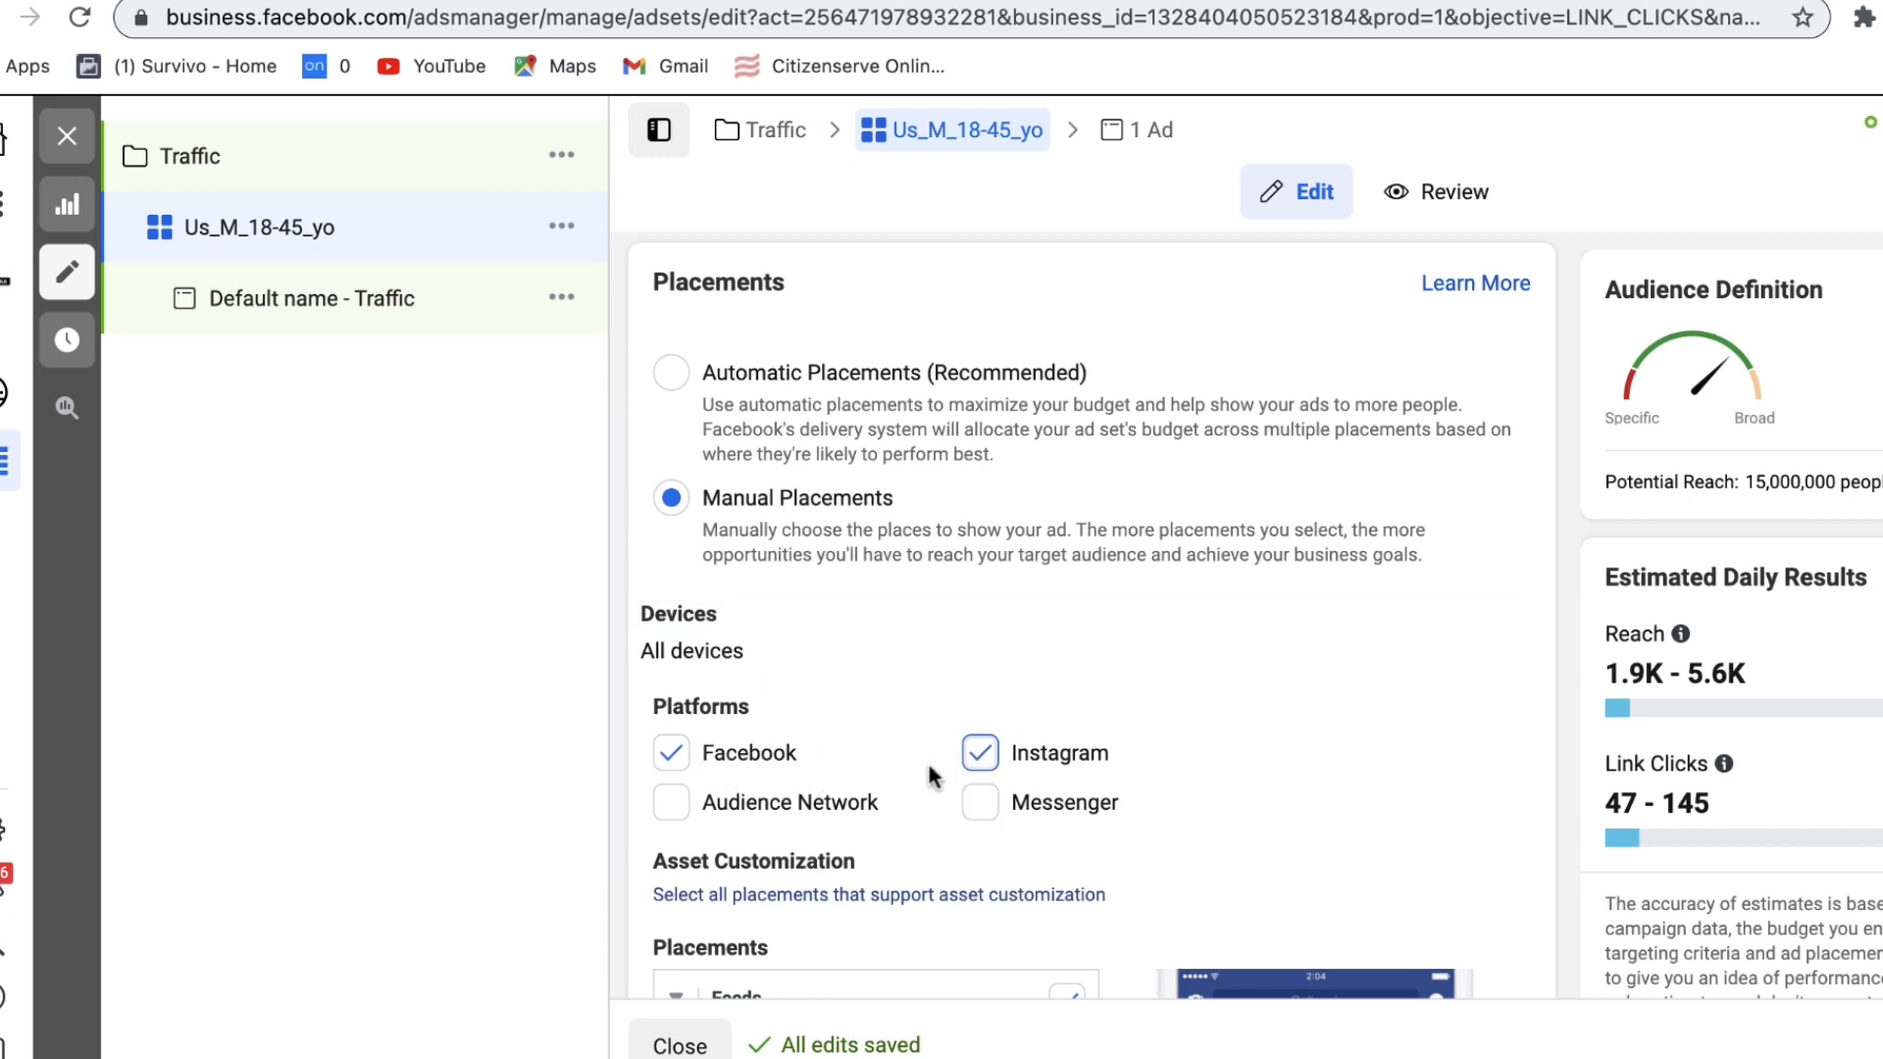
click(979, 754)
scroll(1486, 682, down, 1)
scroll(1483, 674, down, 6)
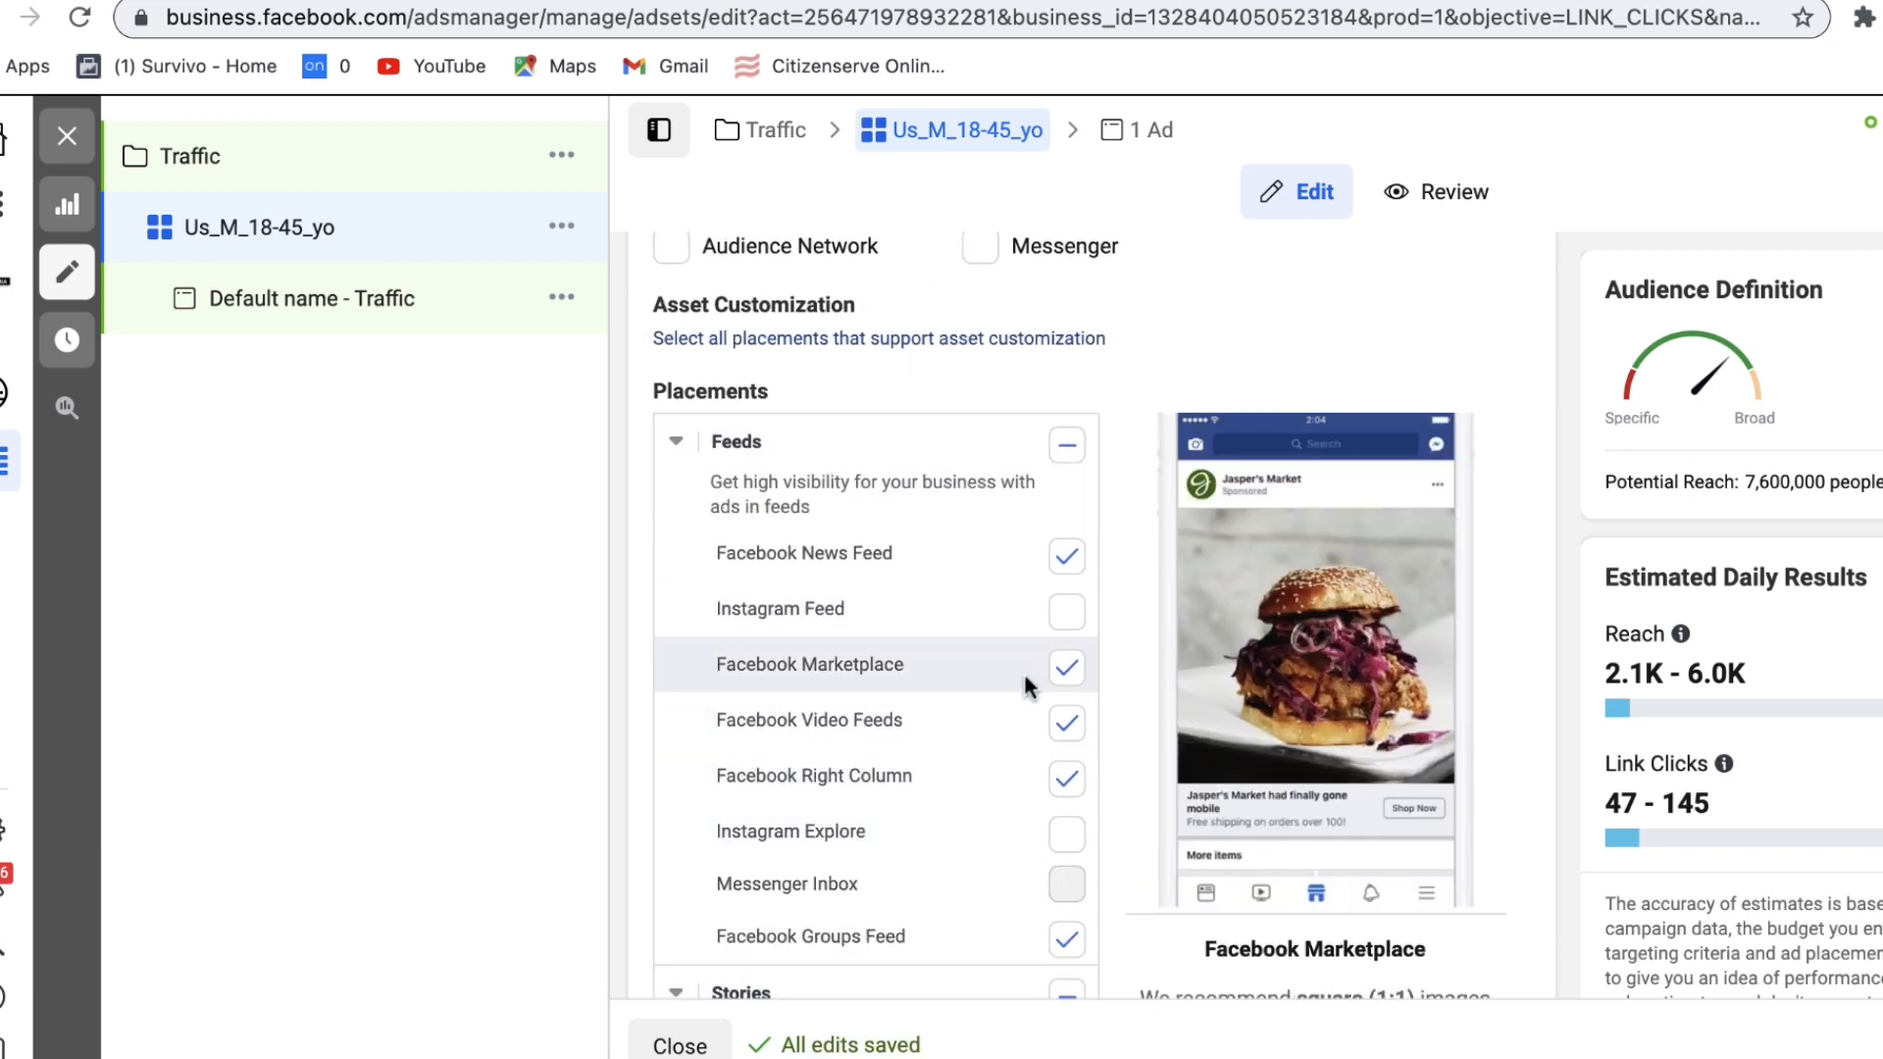
Step: Remove the Facebook Marketplace, Video Feeds and Right Column placements
click(1067, 669)
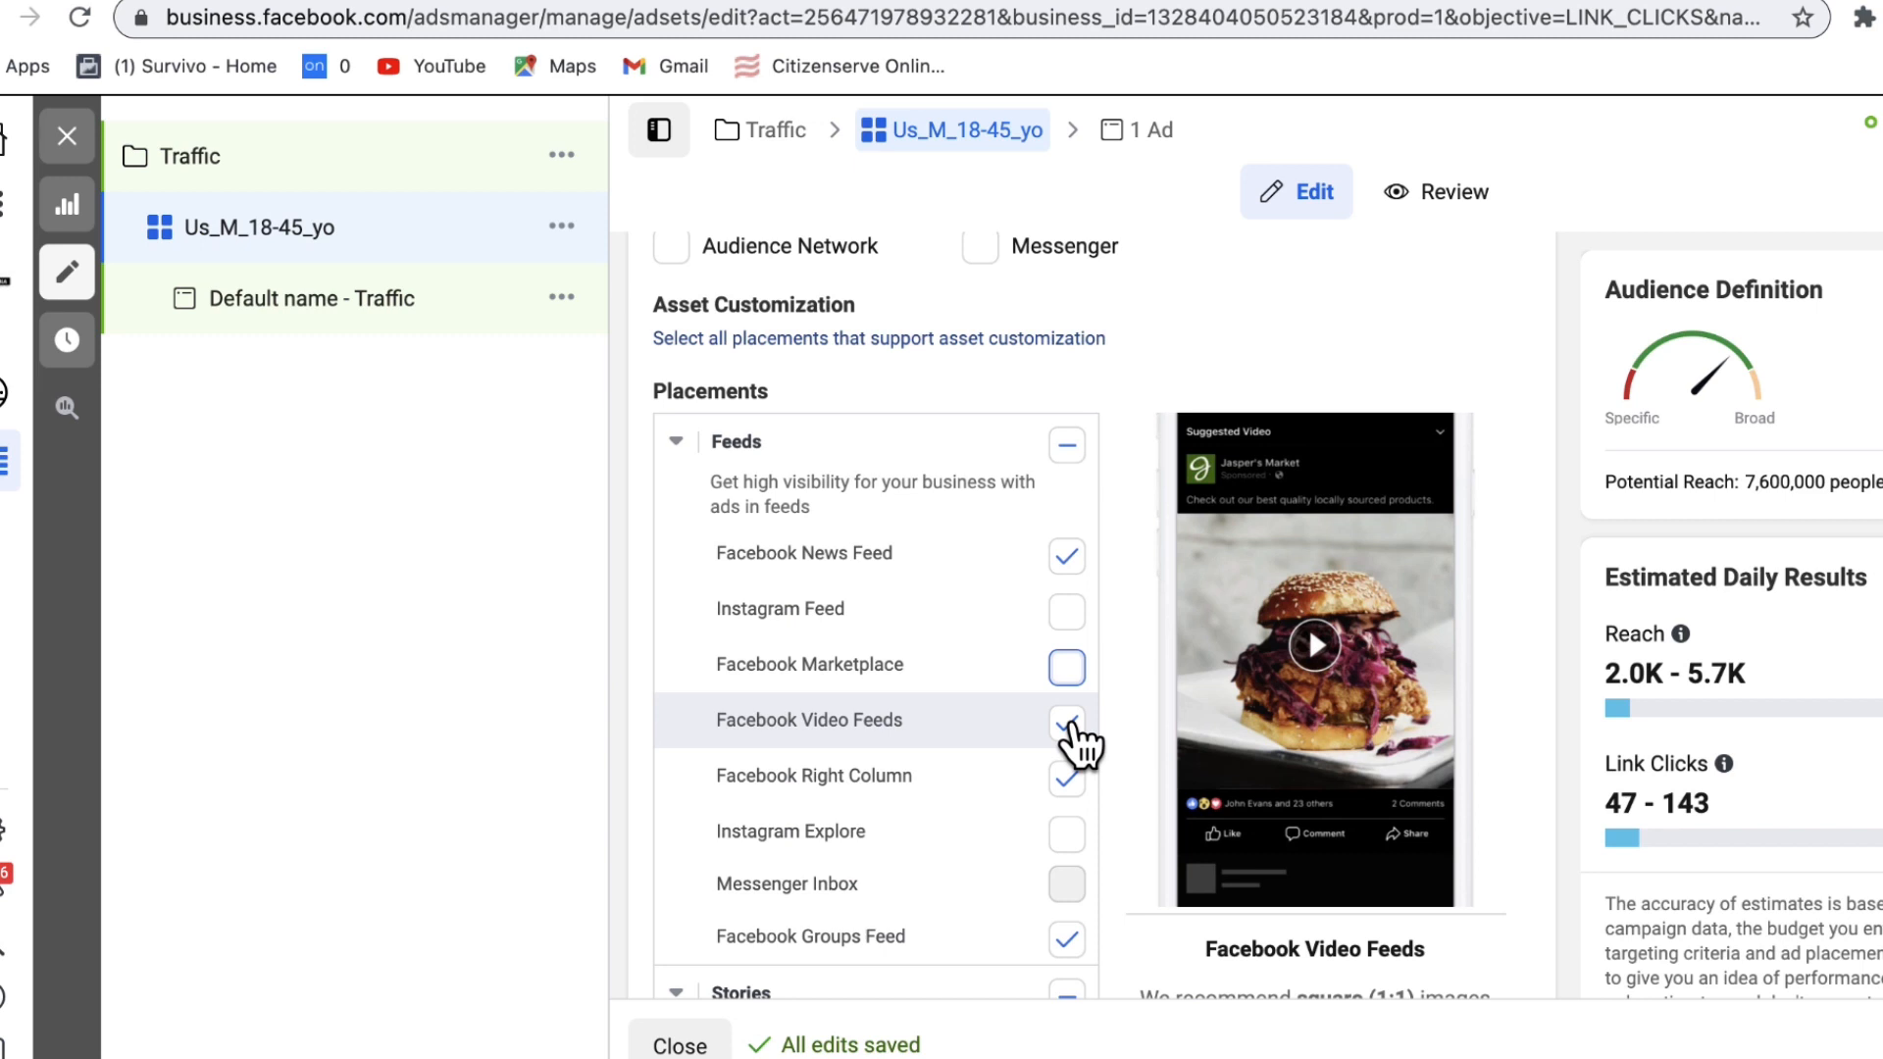
click(1067, 723)
scroll(1061, 711, down, 2)
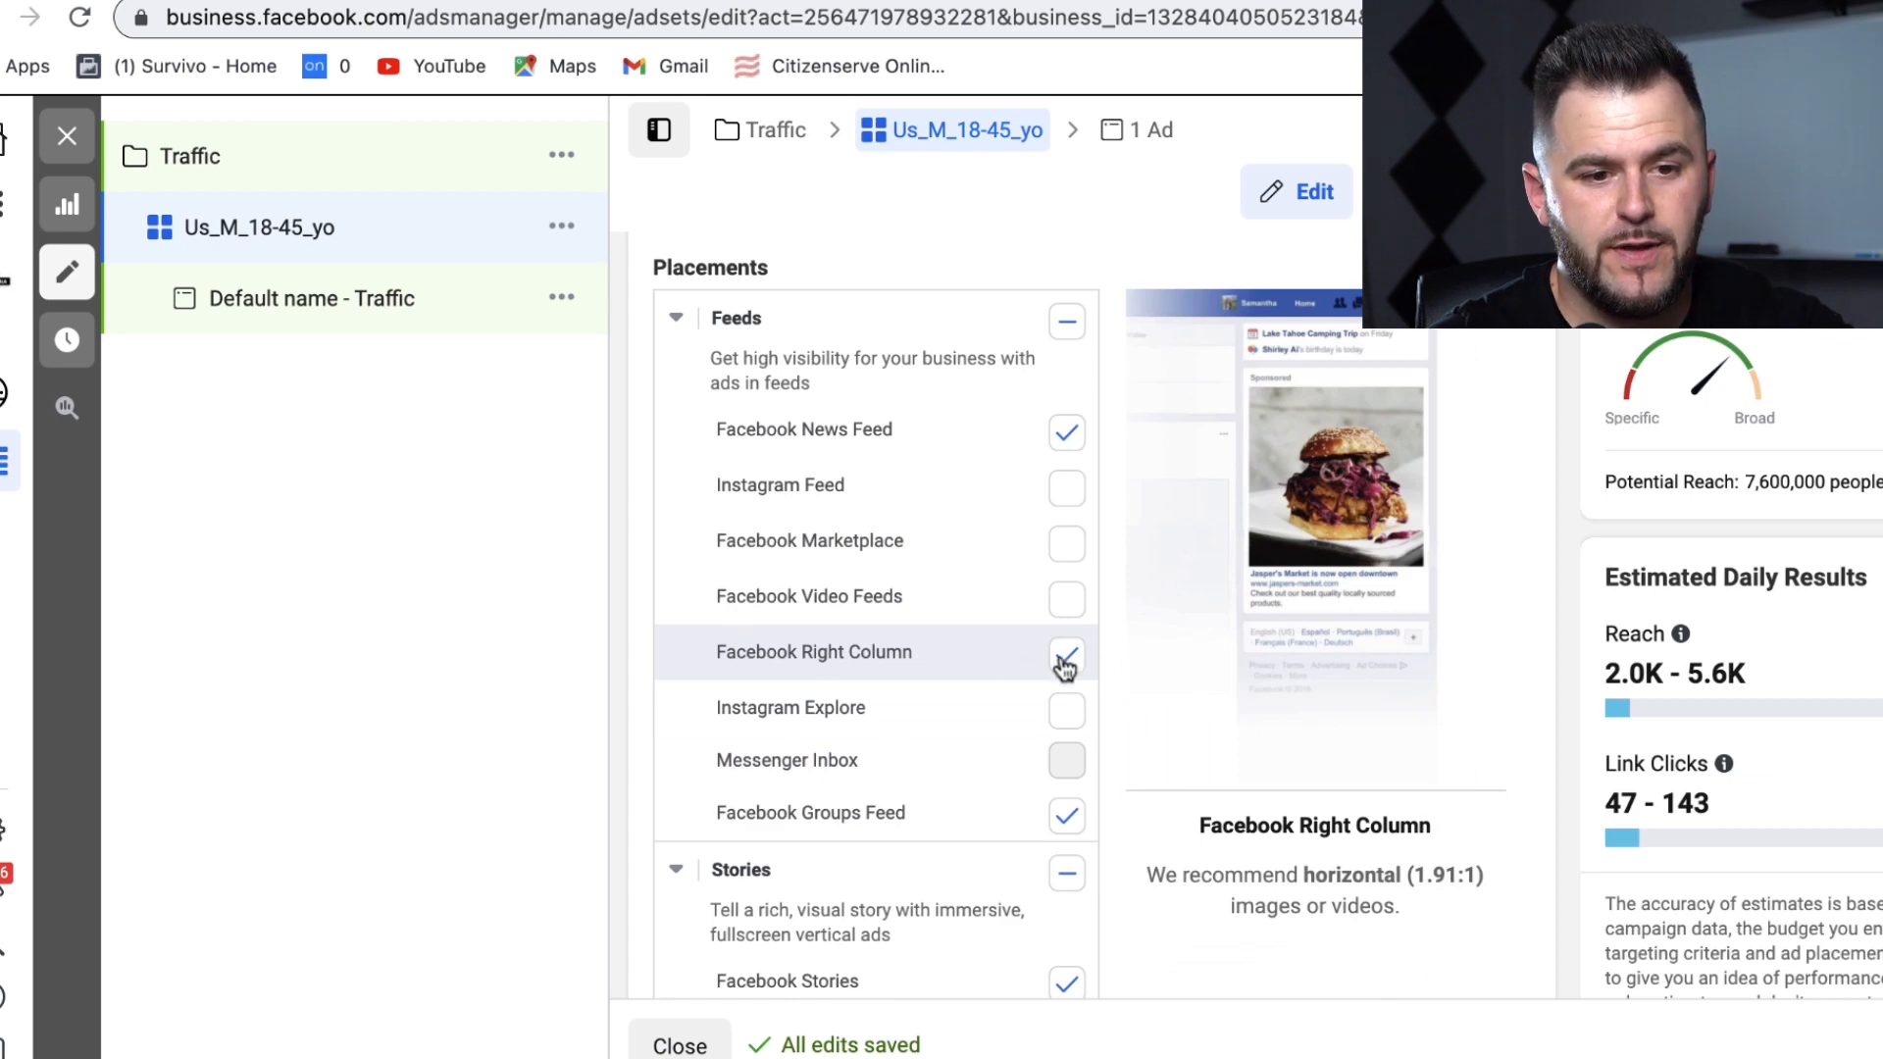
click(1063, 659)
scroll(1131, 669, down, 4)
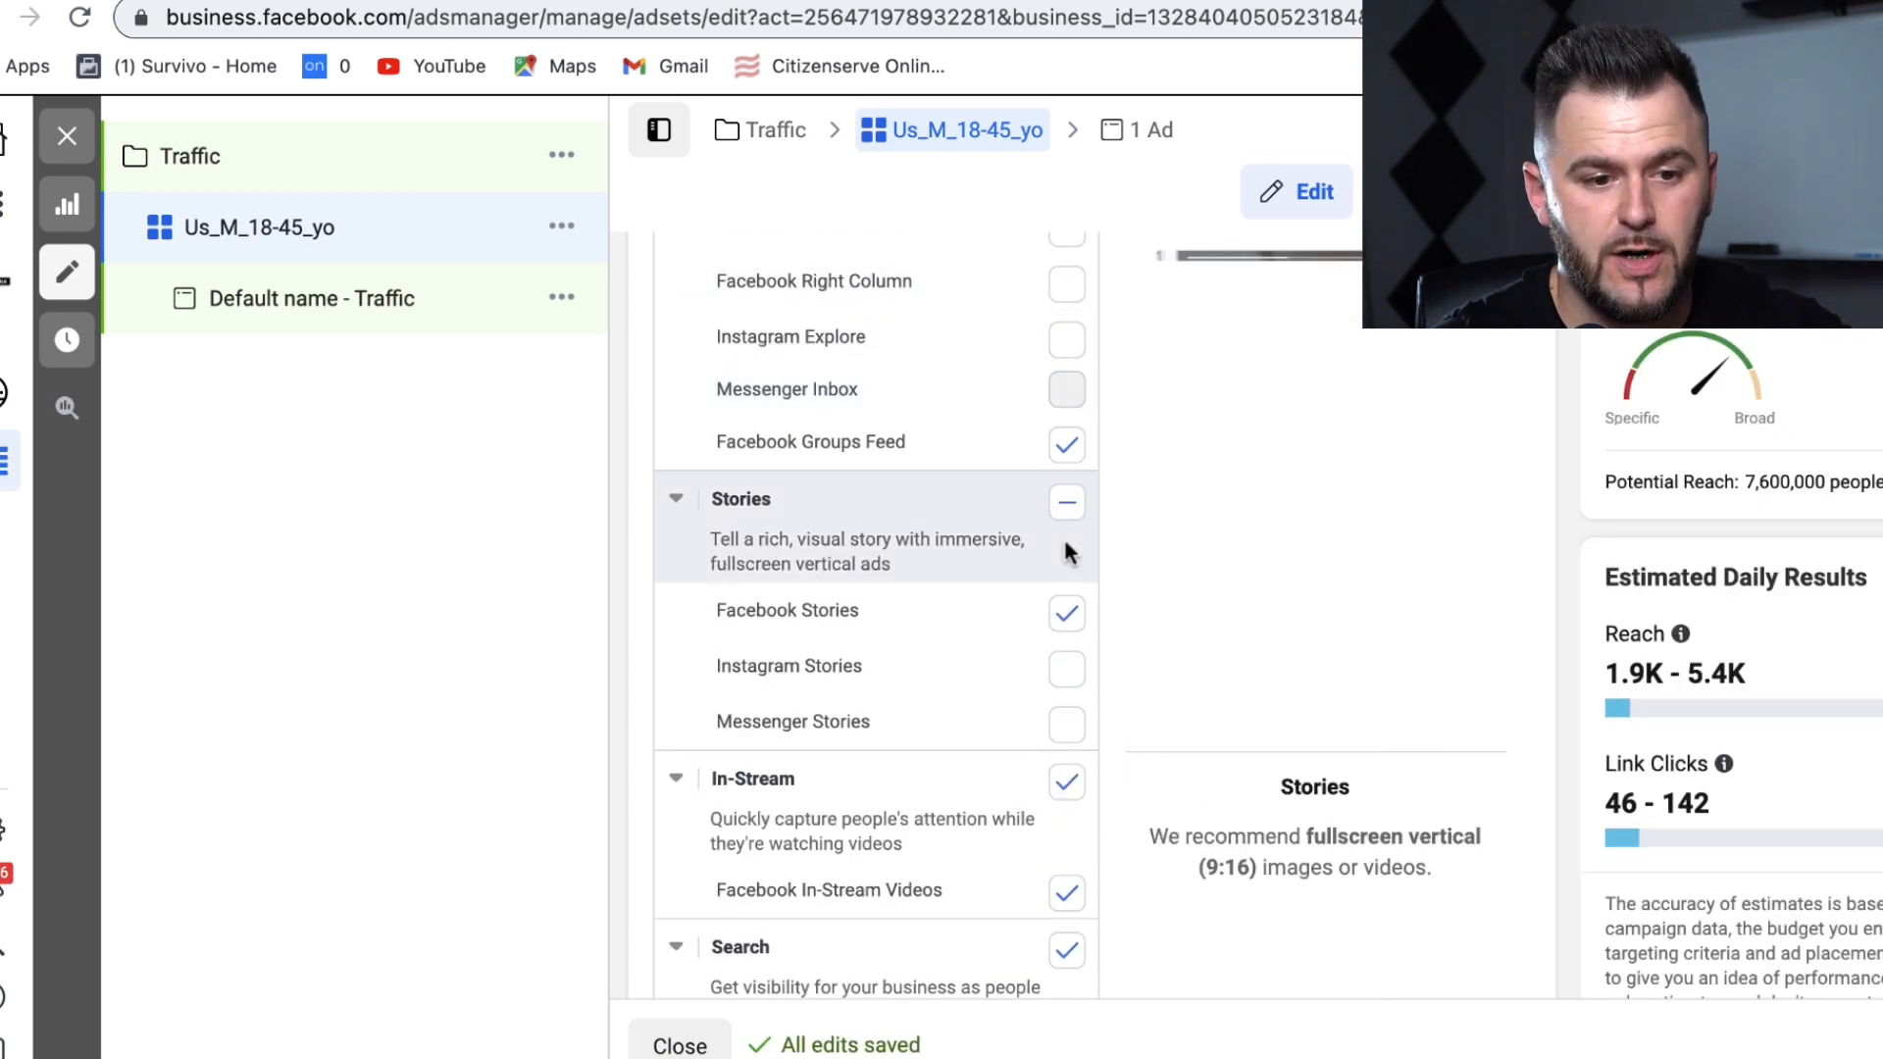
Step: Remove the Stories, In-Stream and In-Article placements, then open the 'Default name - Traffic' ad
click(1069, 614)
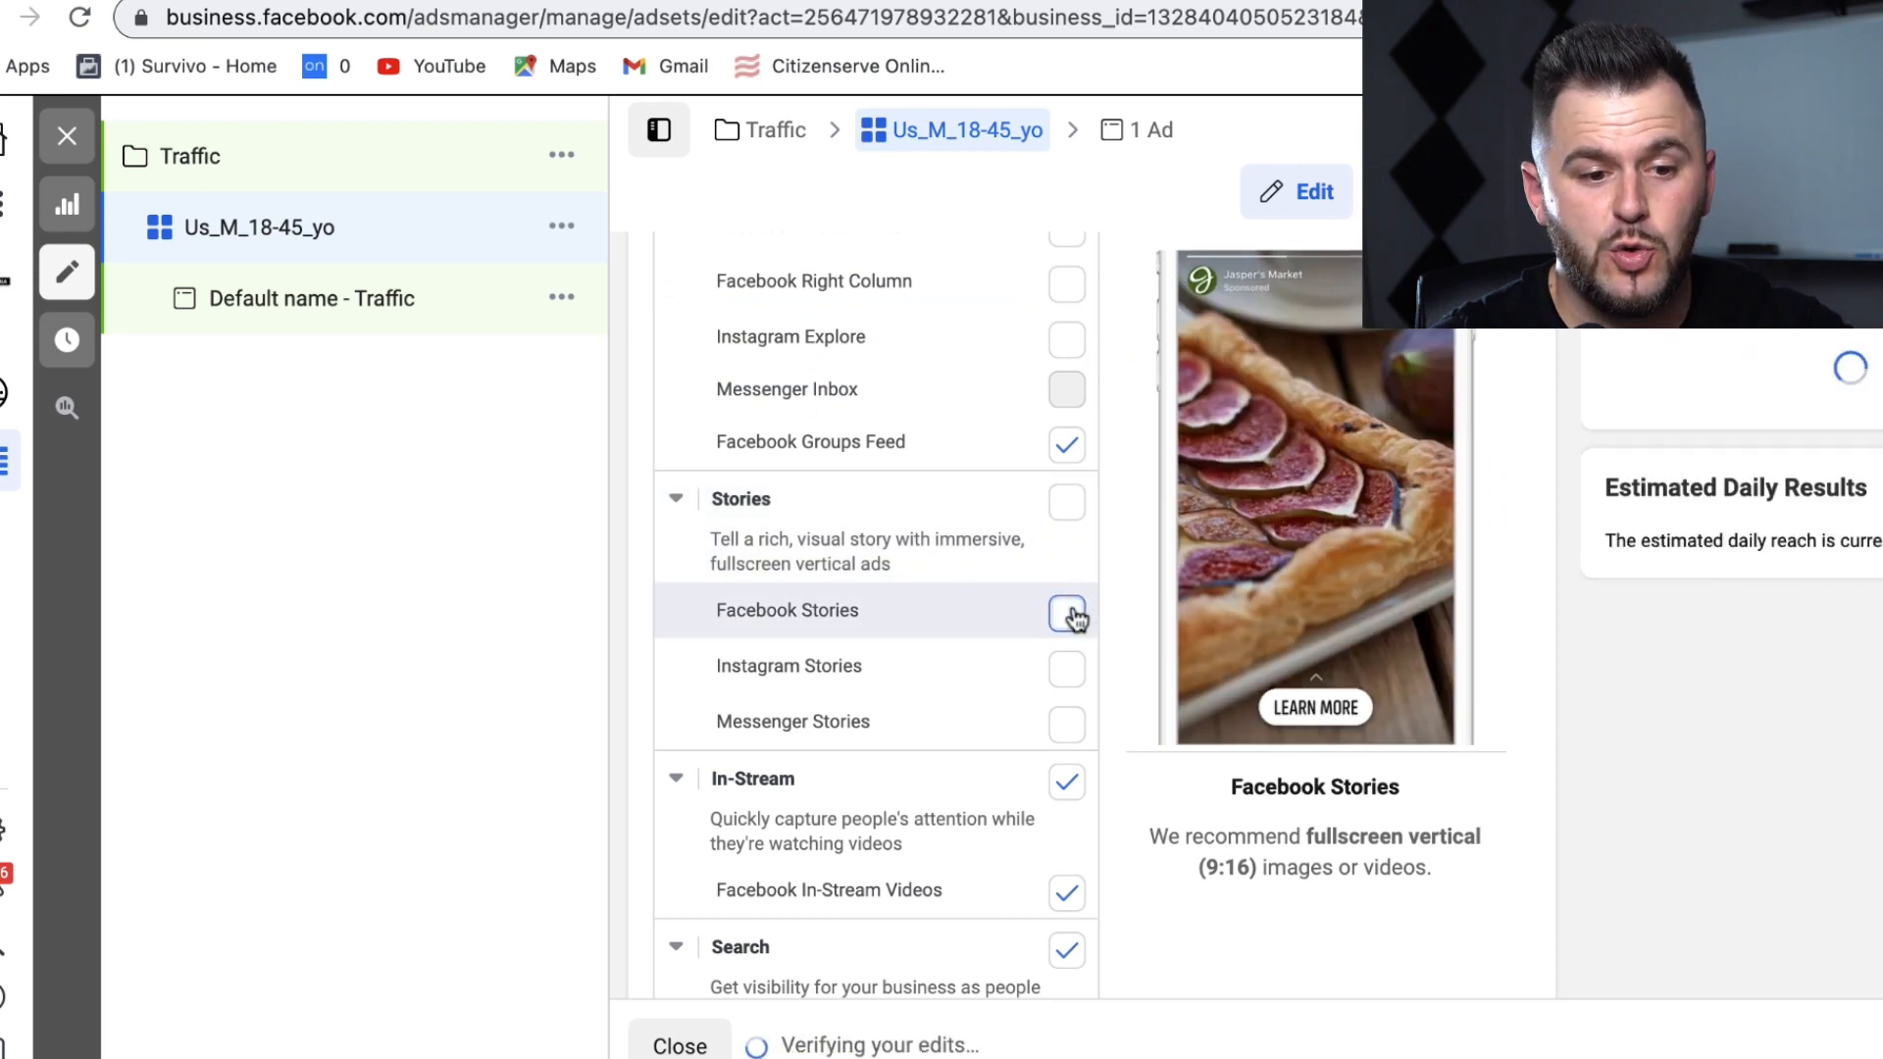
click(1068, 789)
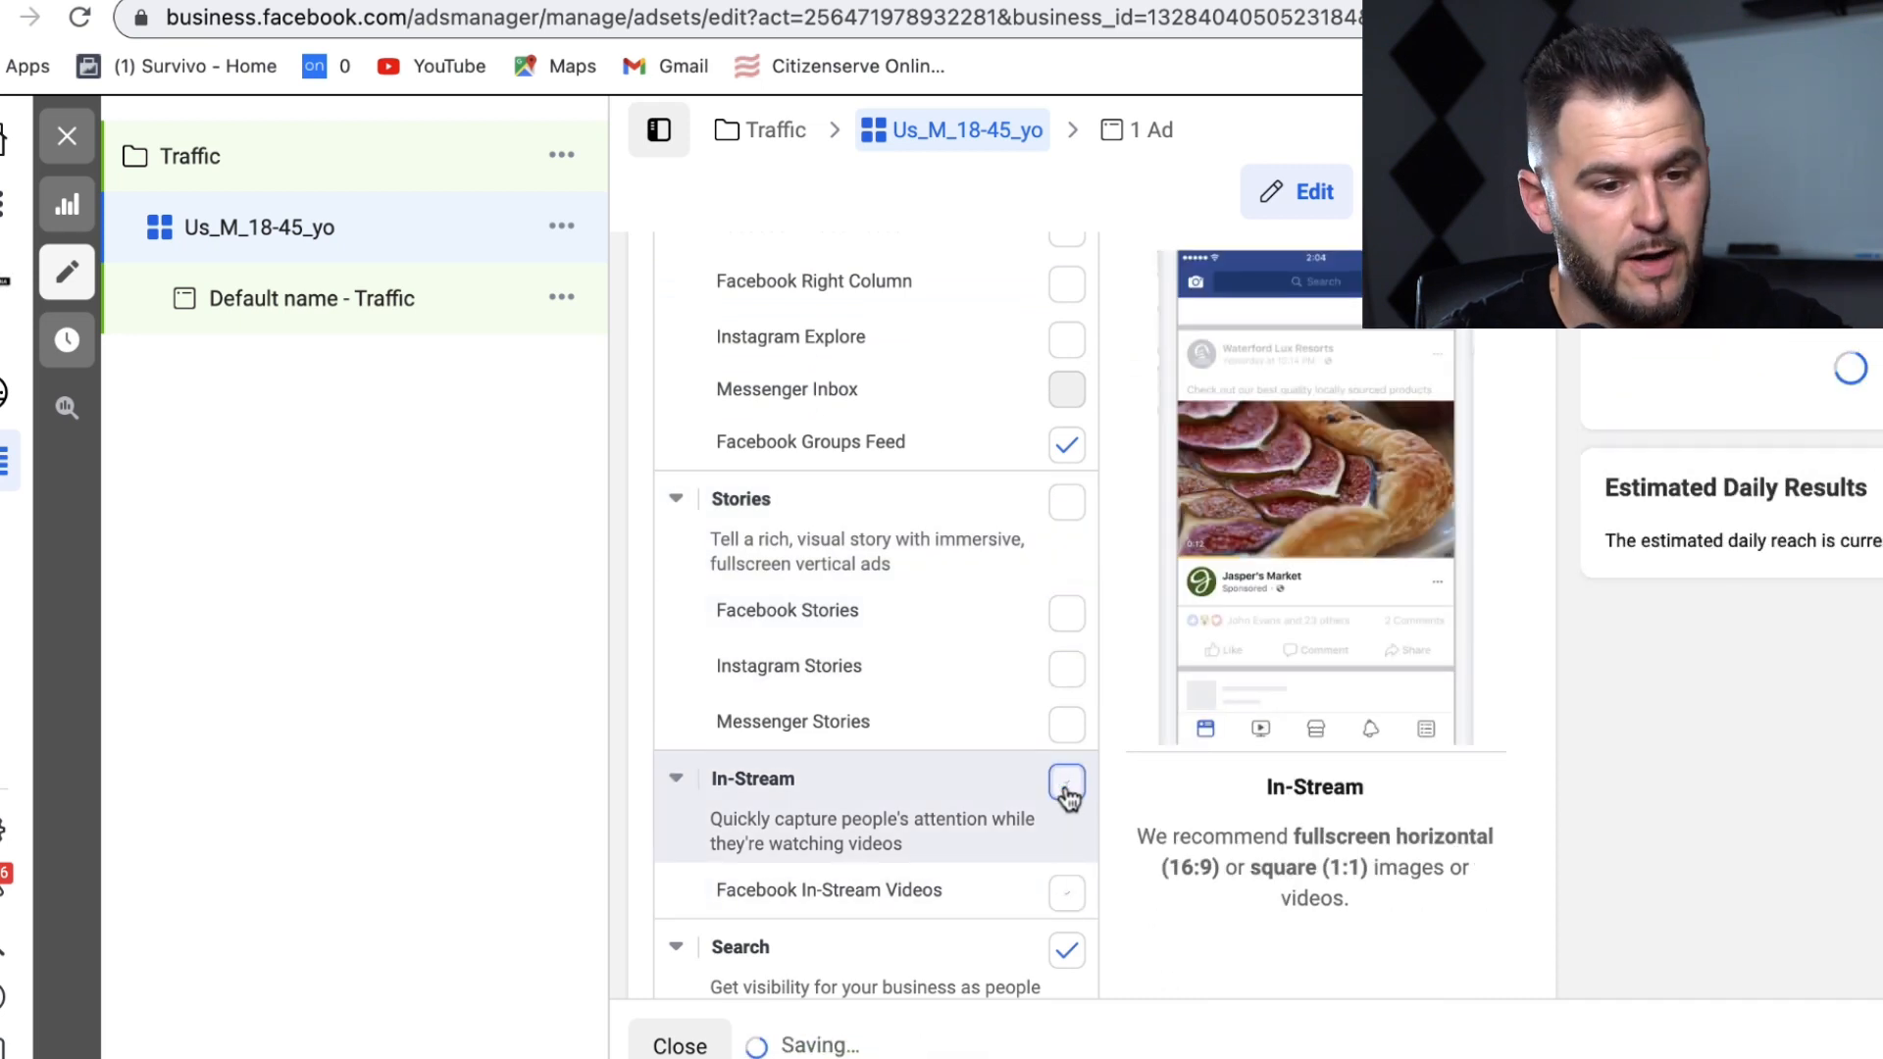
scroll(1128, 747, down, 4)
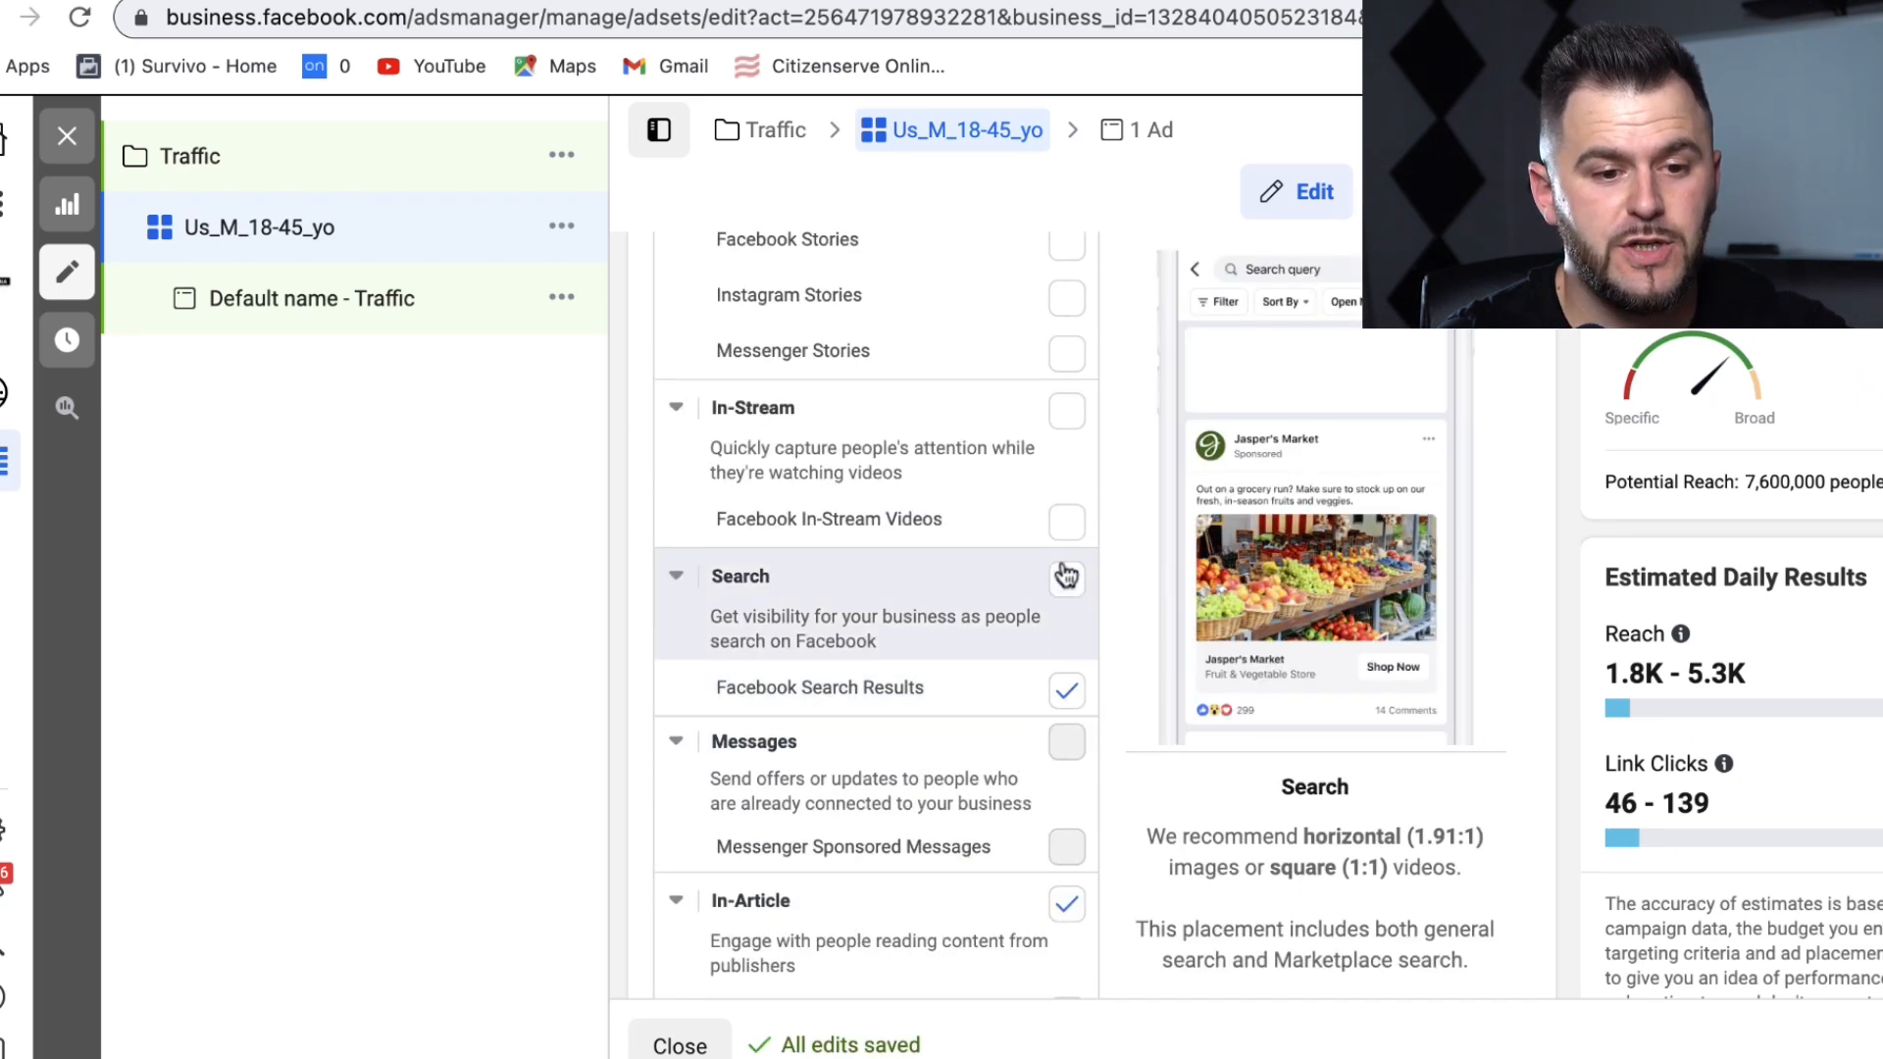
click(1068, 905)
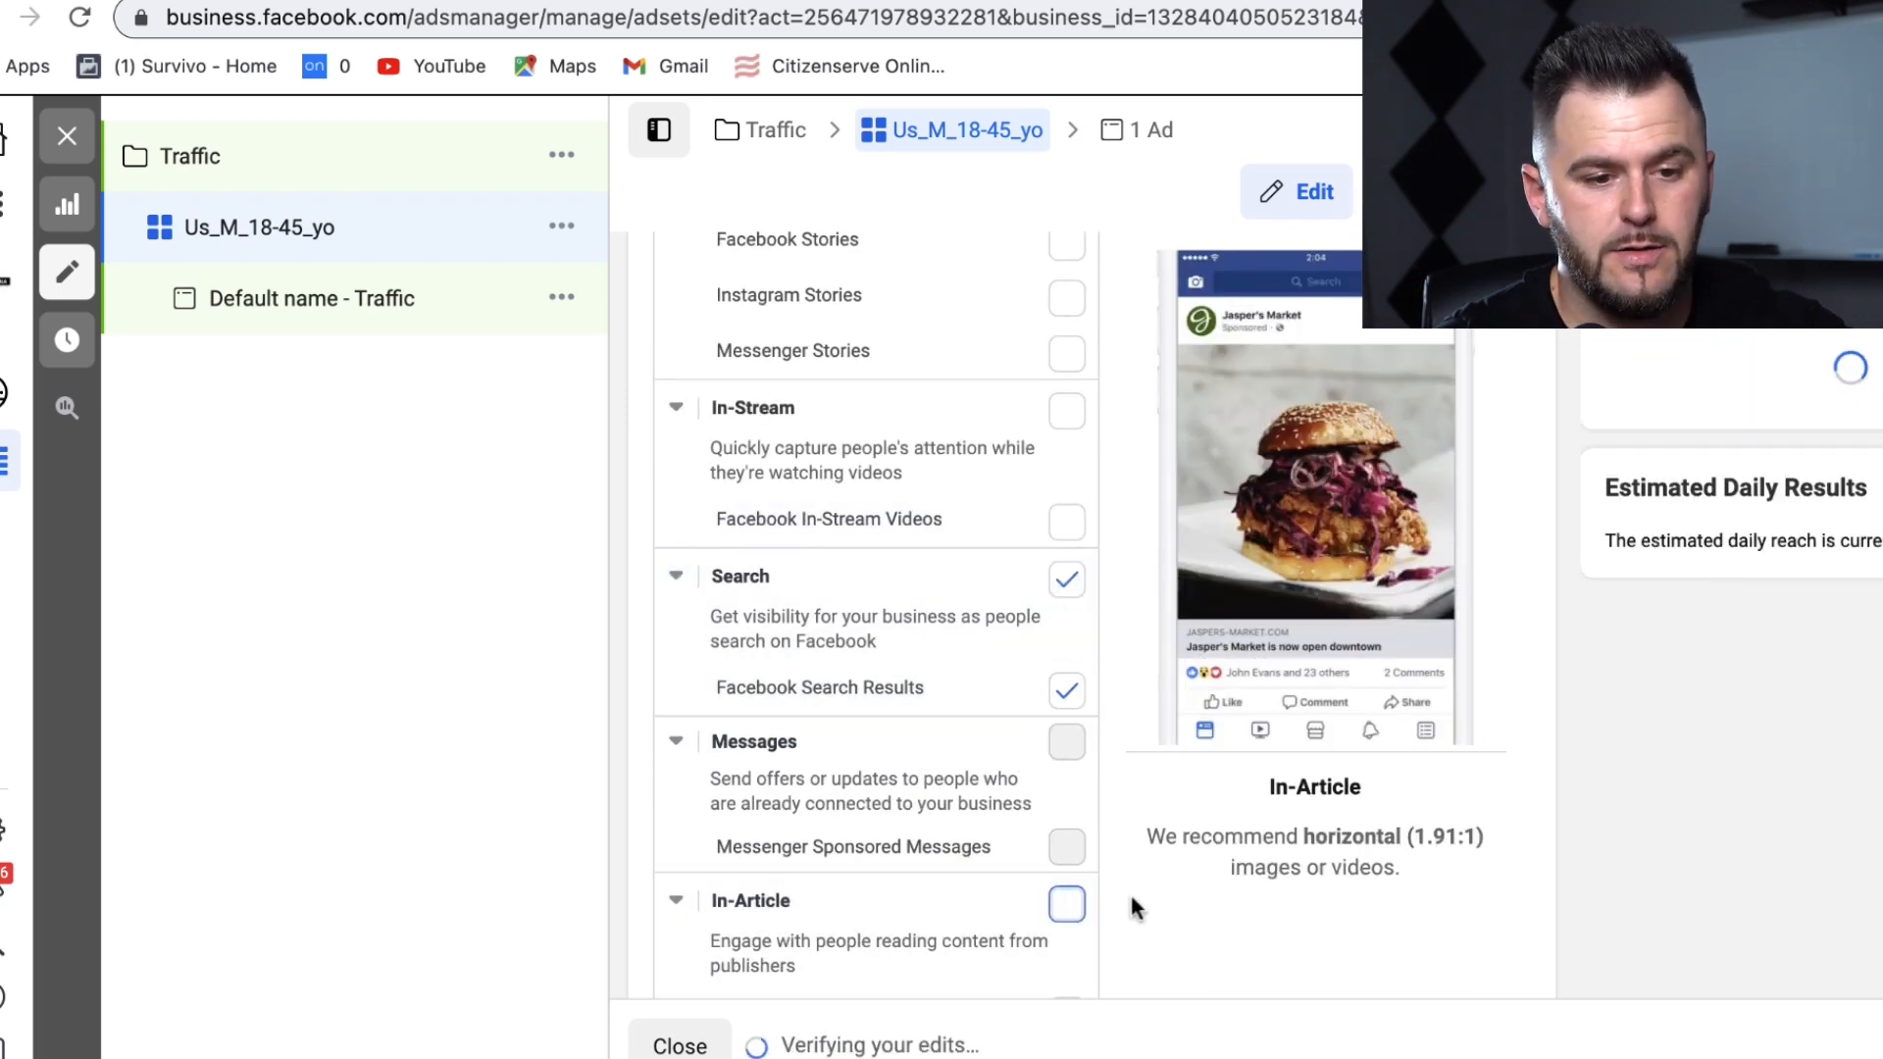
scroll(1134, 904, down, 5)
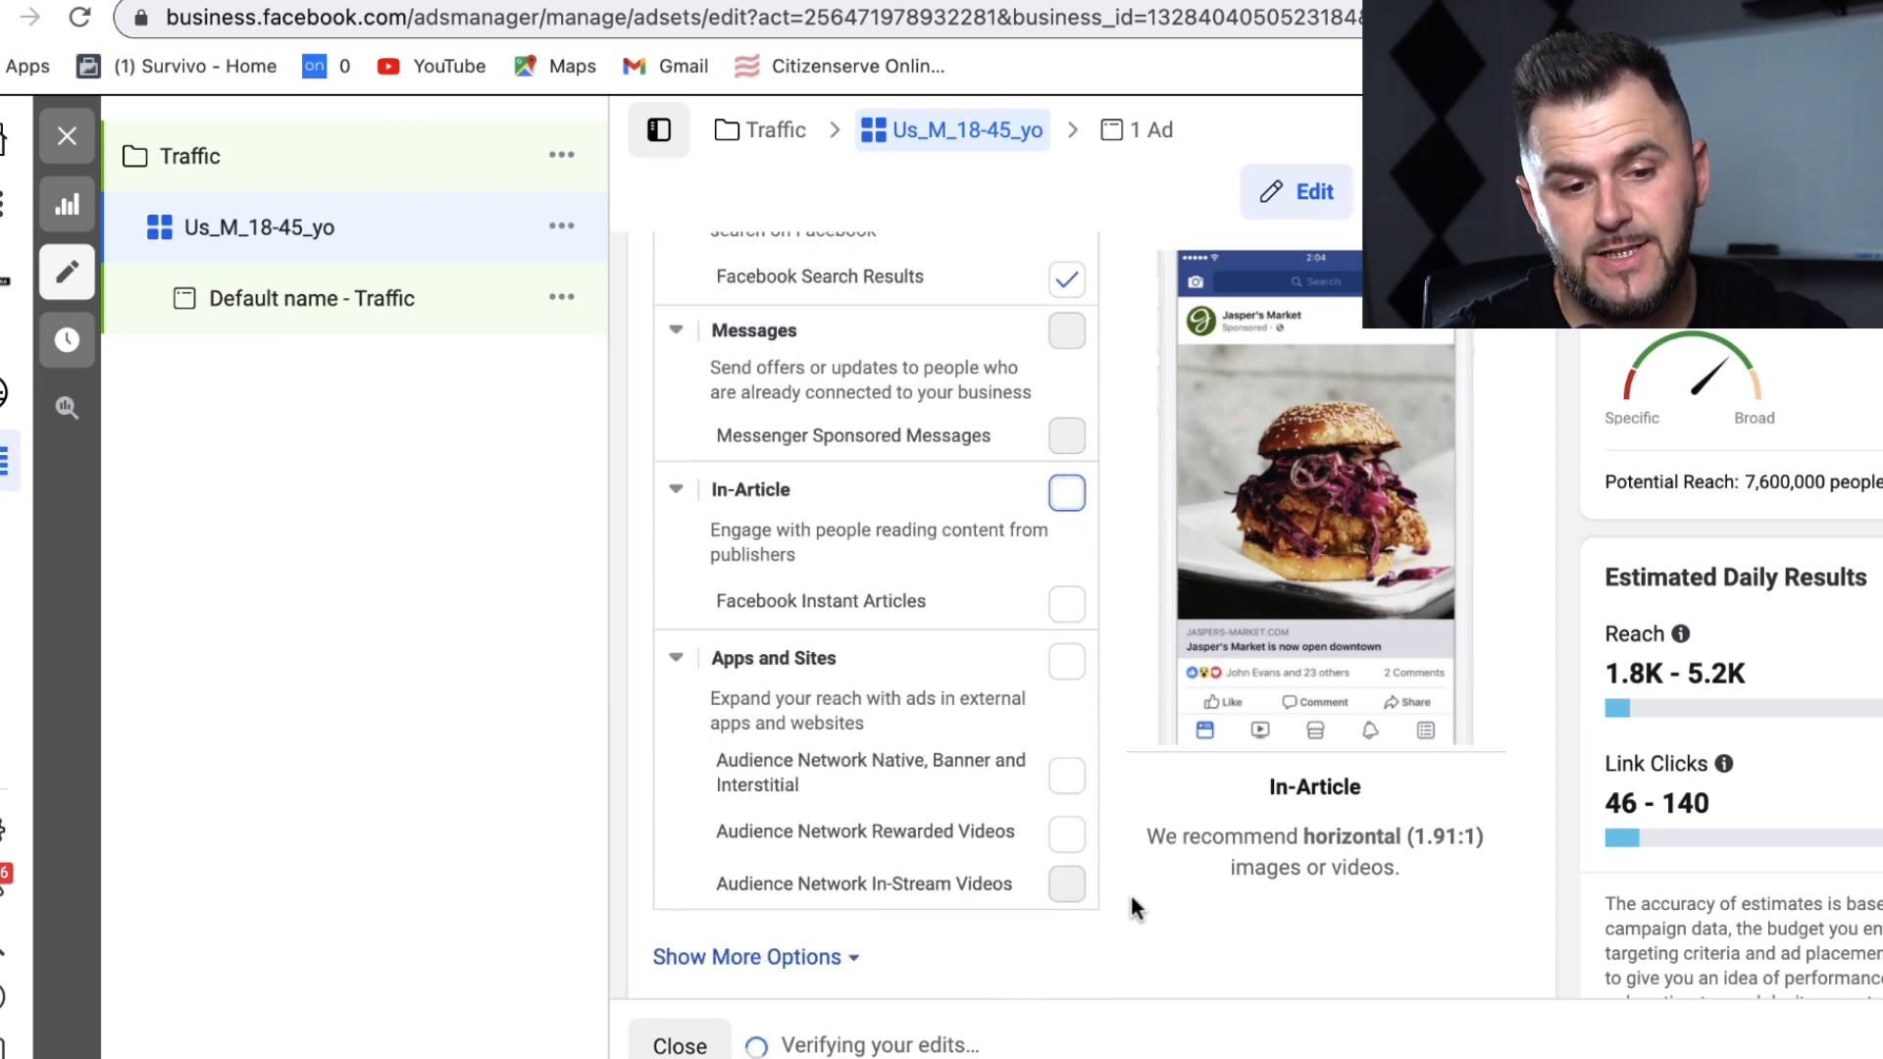
scroll(1131, 897, down, 6)
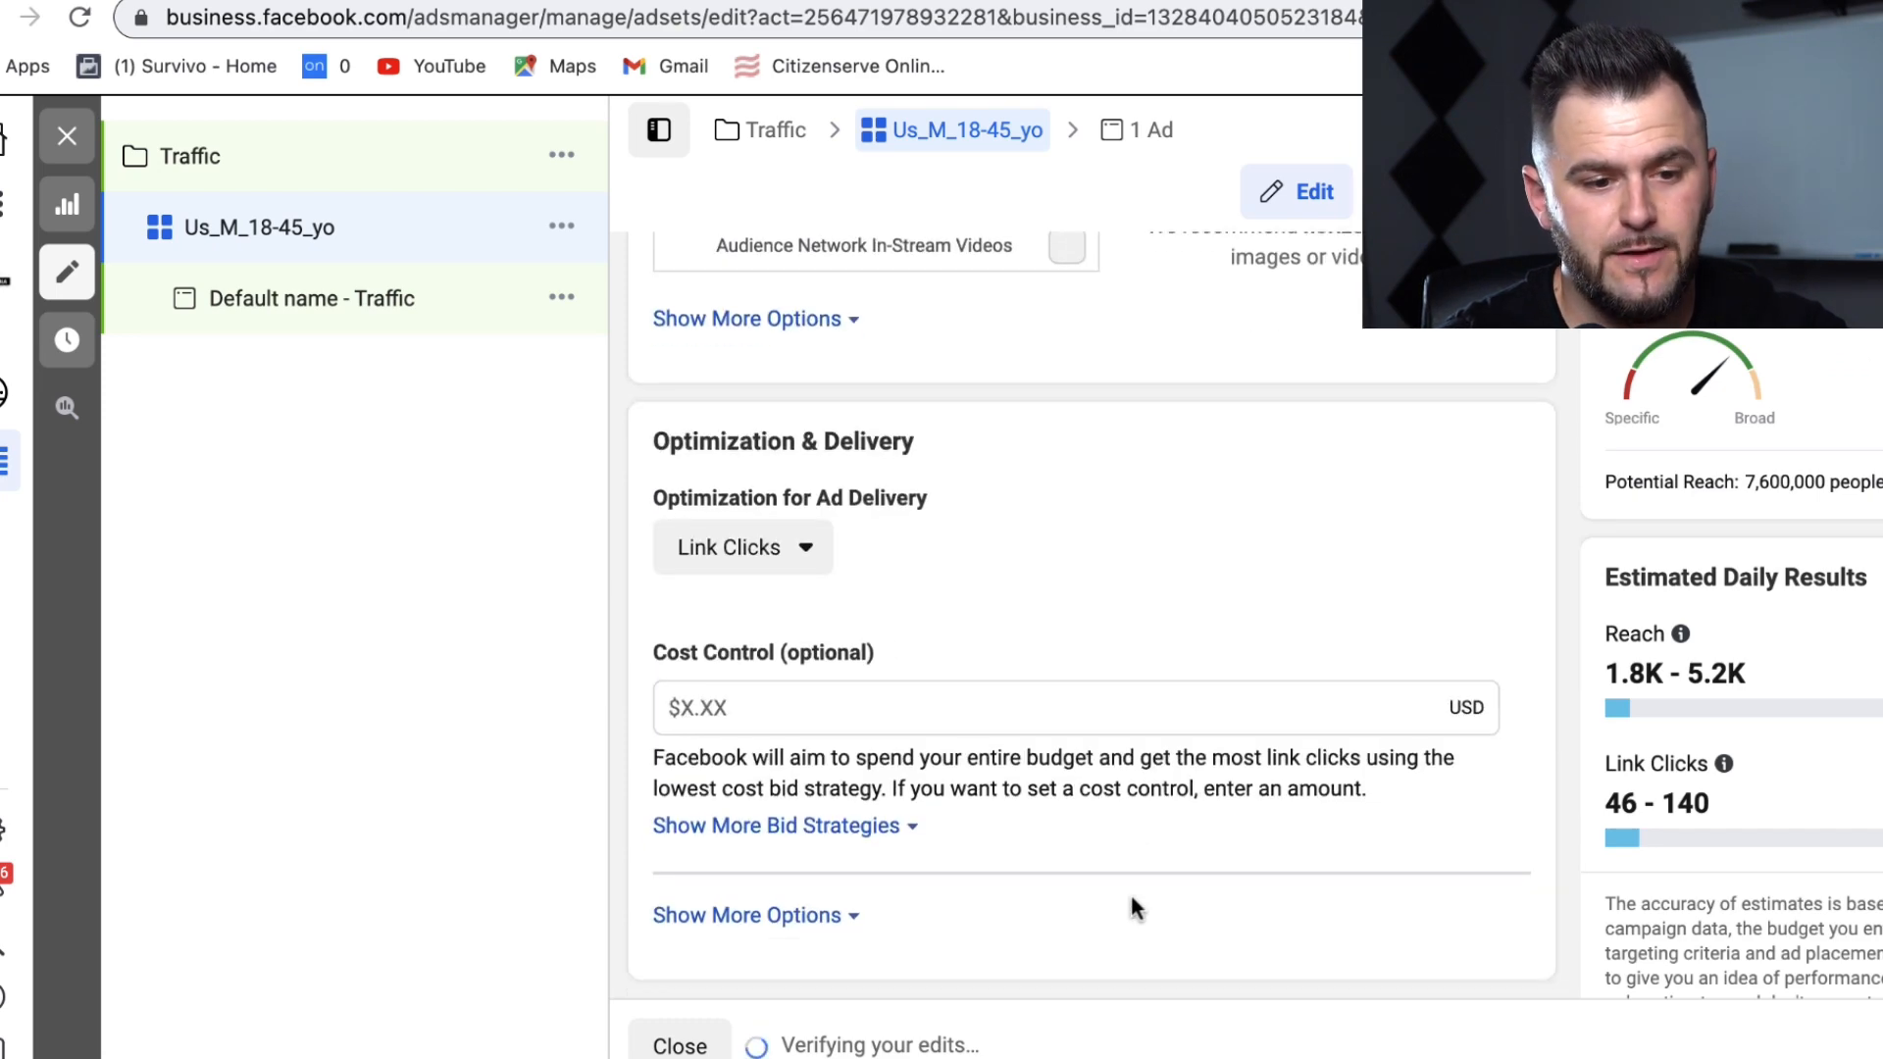
click(1875, 1046)
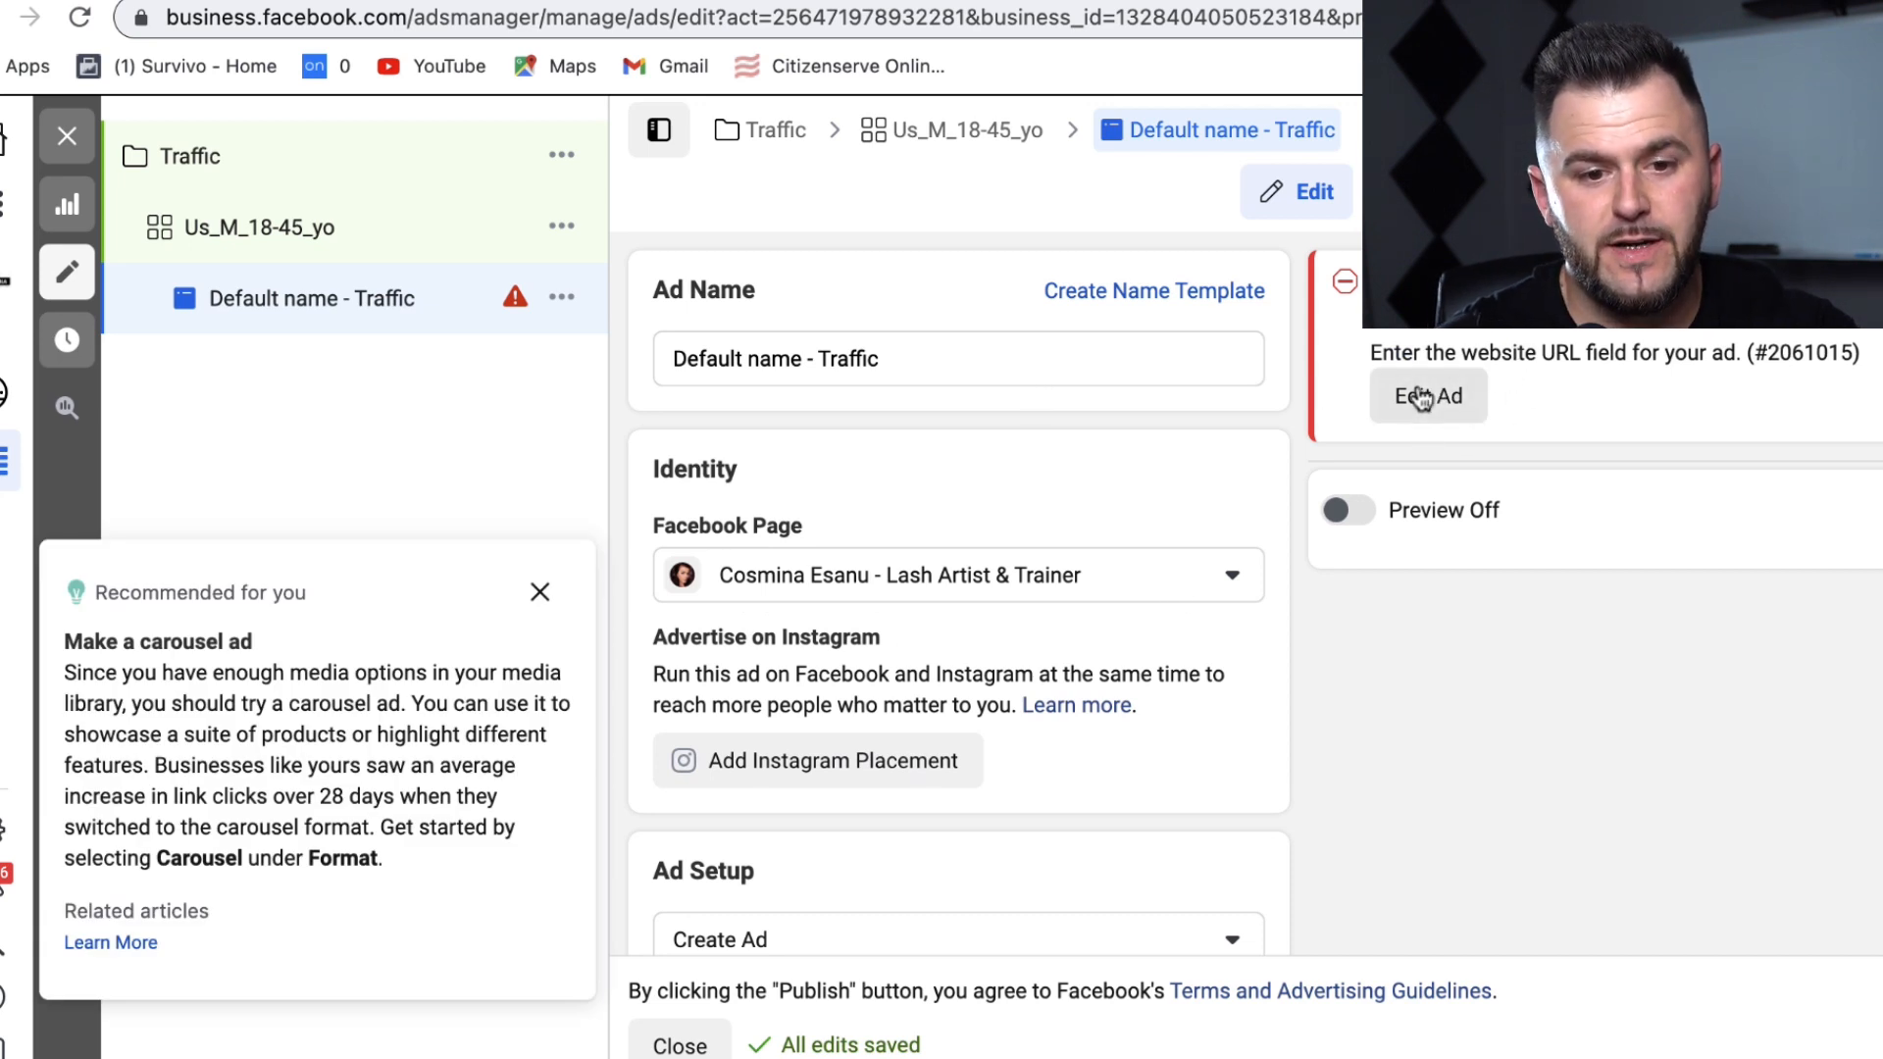
Step: Dismiss the carousel ad recommendation
click(537, 592)
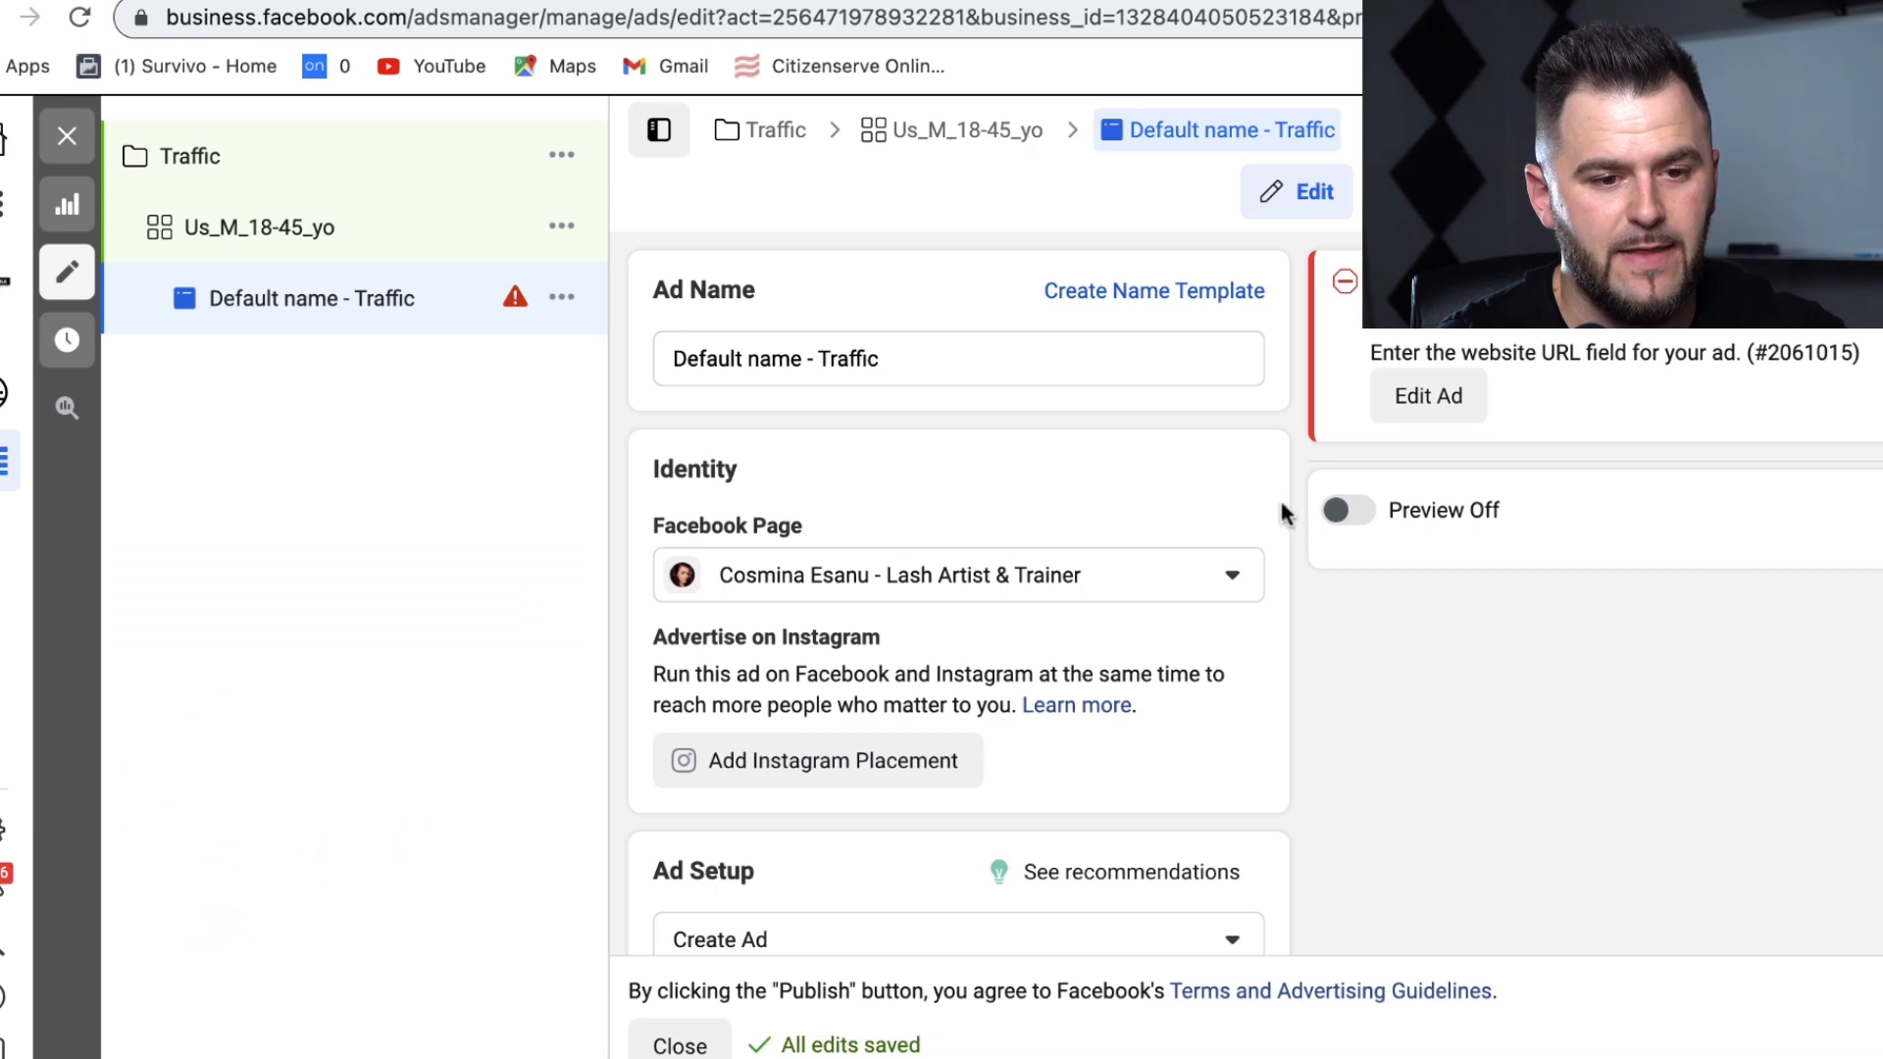
scroll(1267, 486, down, 10)
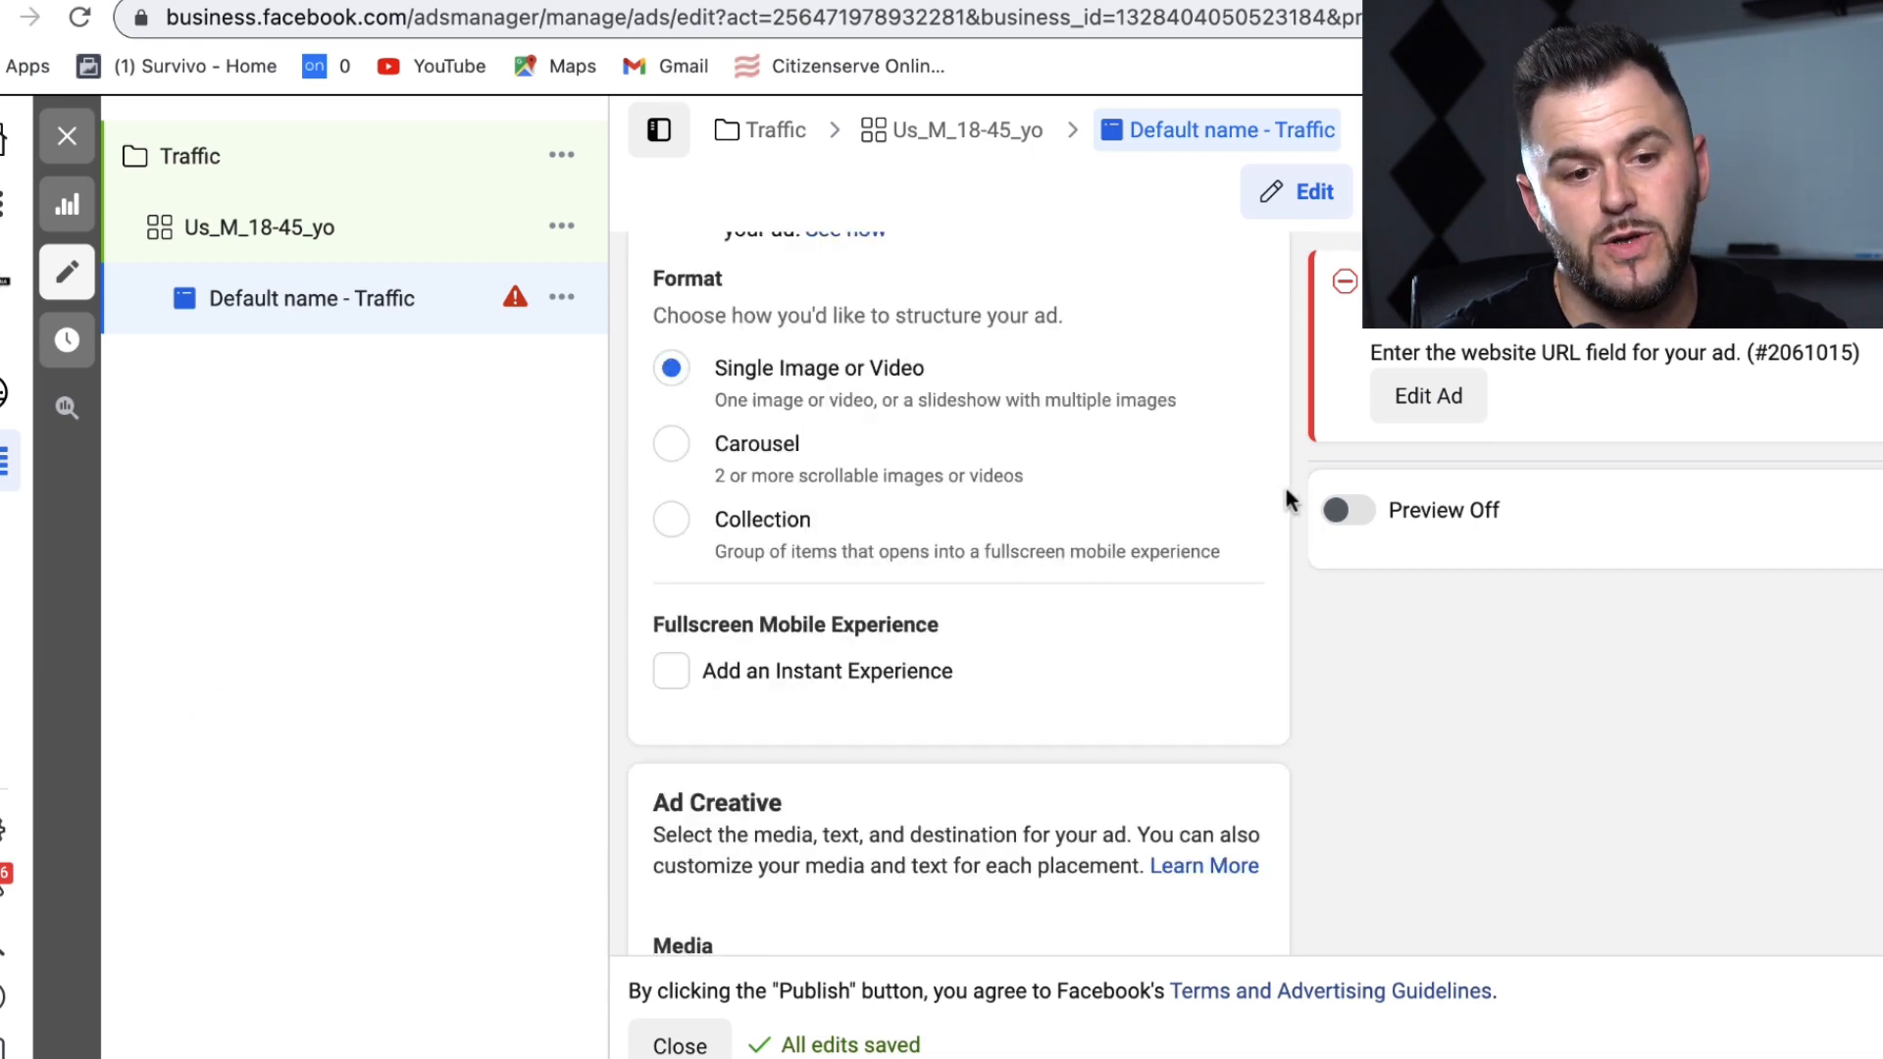
scroll(1248, 371, down, 7)
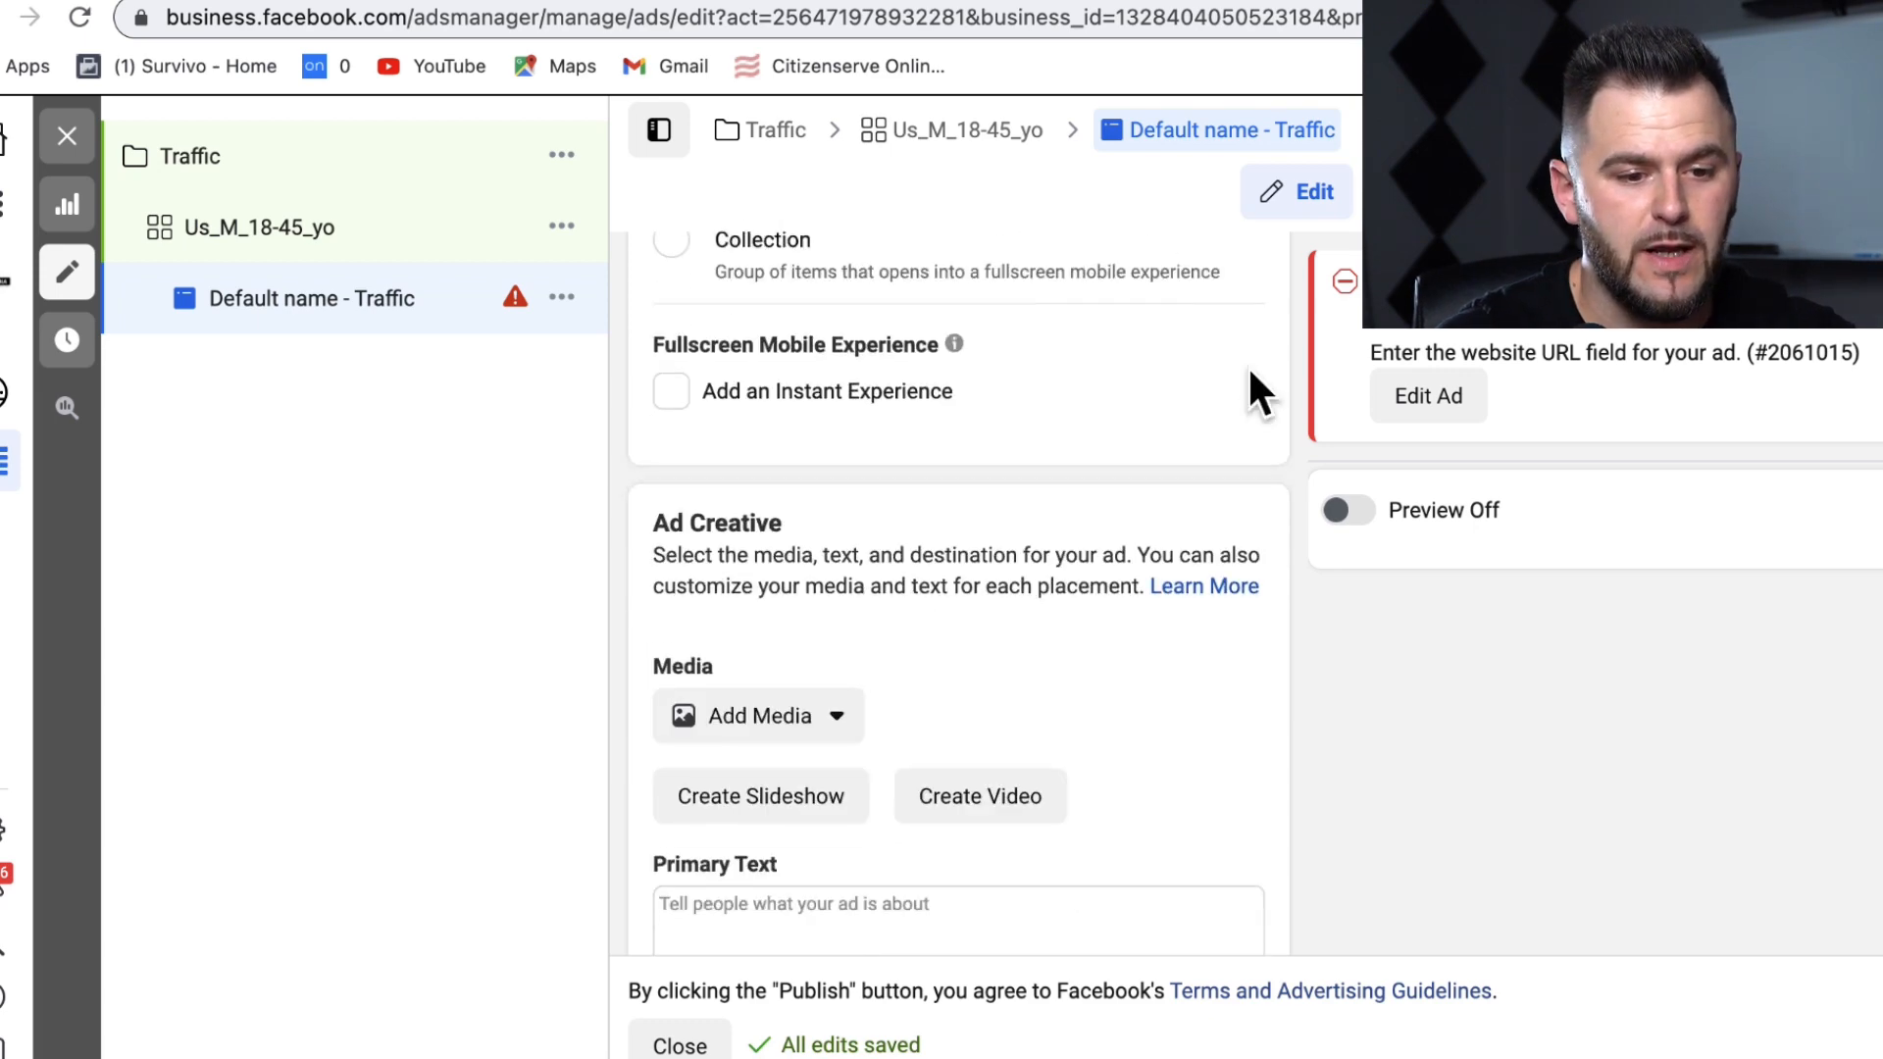
scroll(1248, 365, up, 1)
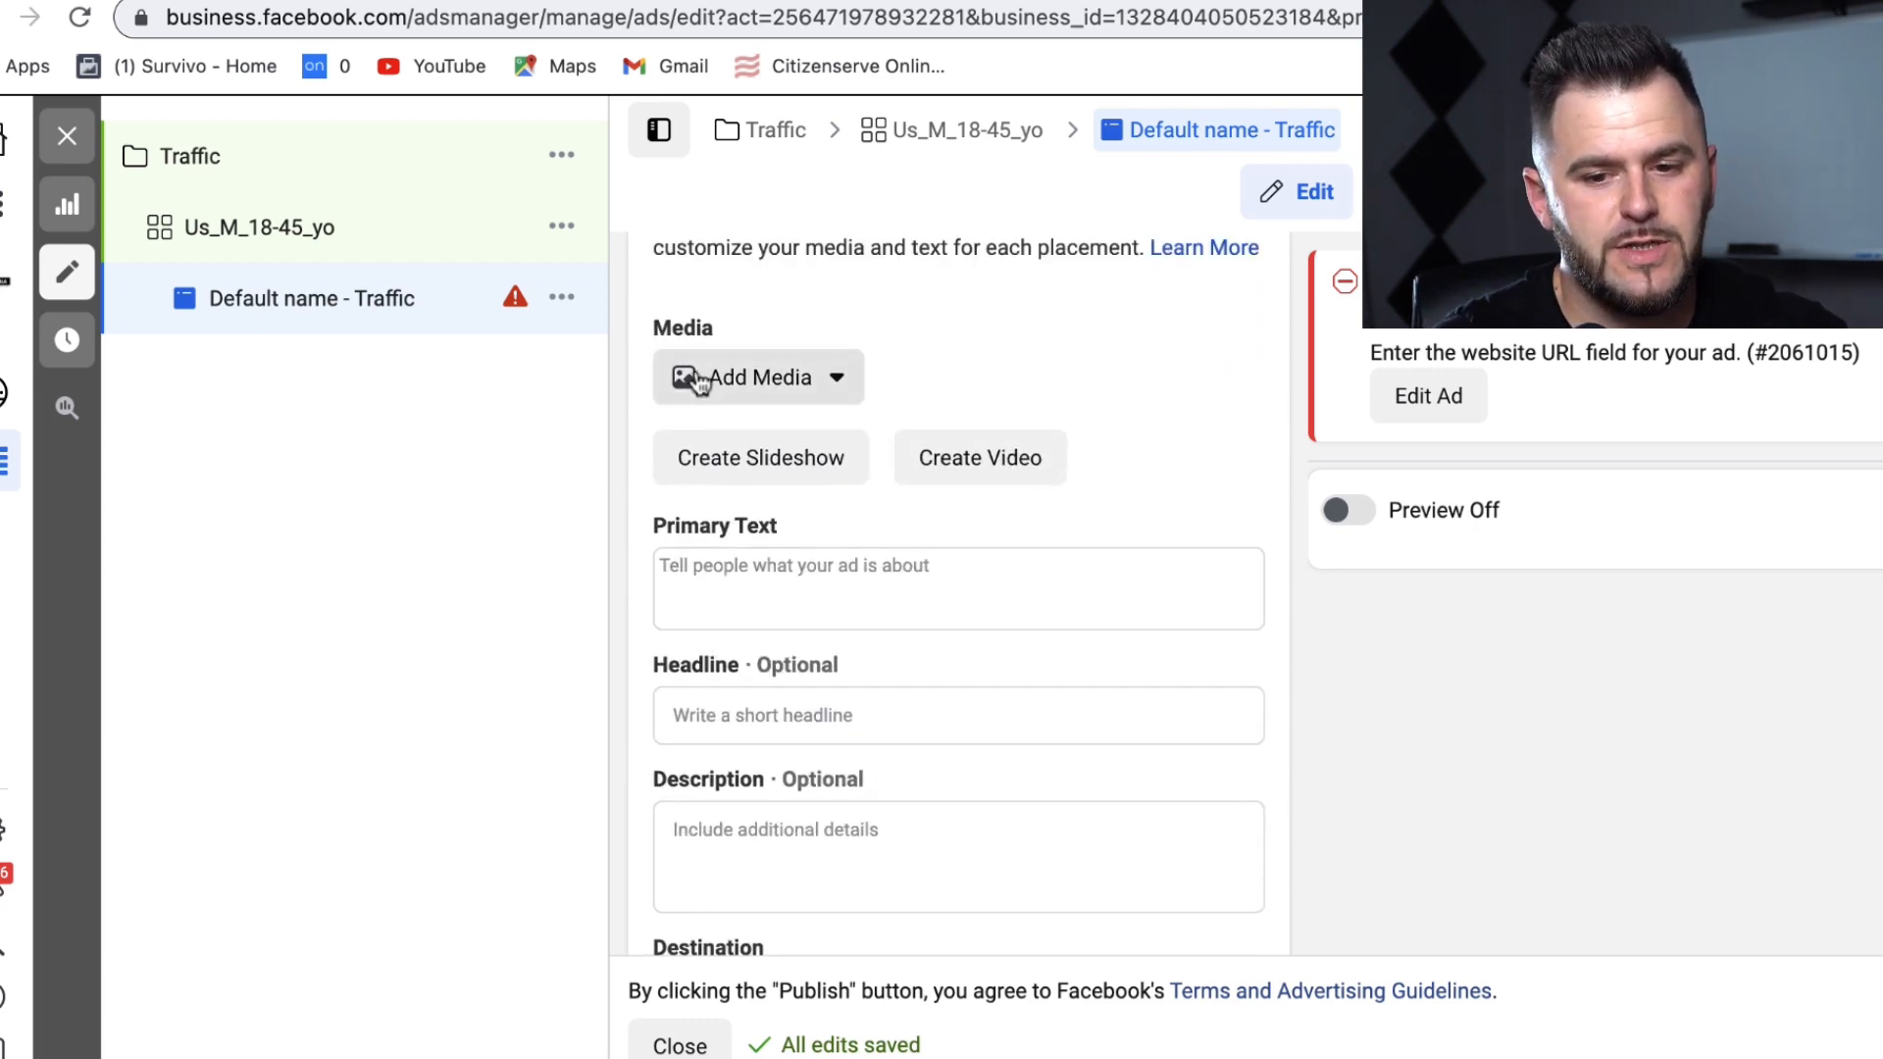
Step: Upload ECOMMERCE (1).png as the ad image and accept the suggested placement crops
click(737, 378)
click(757, 457)
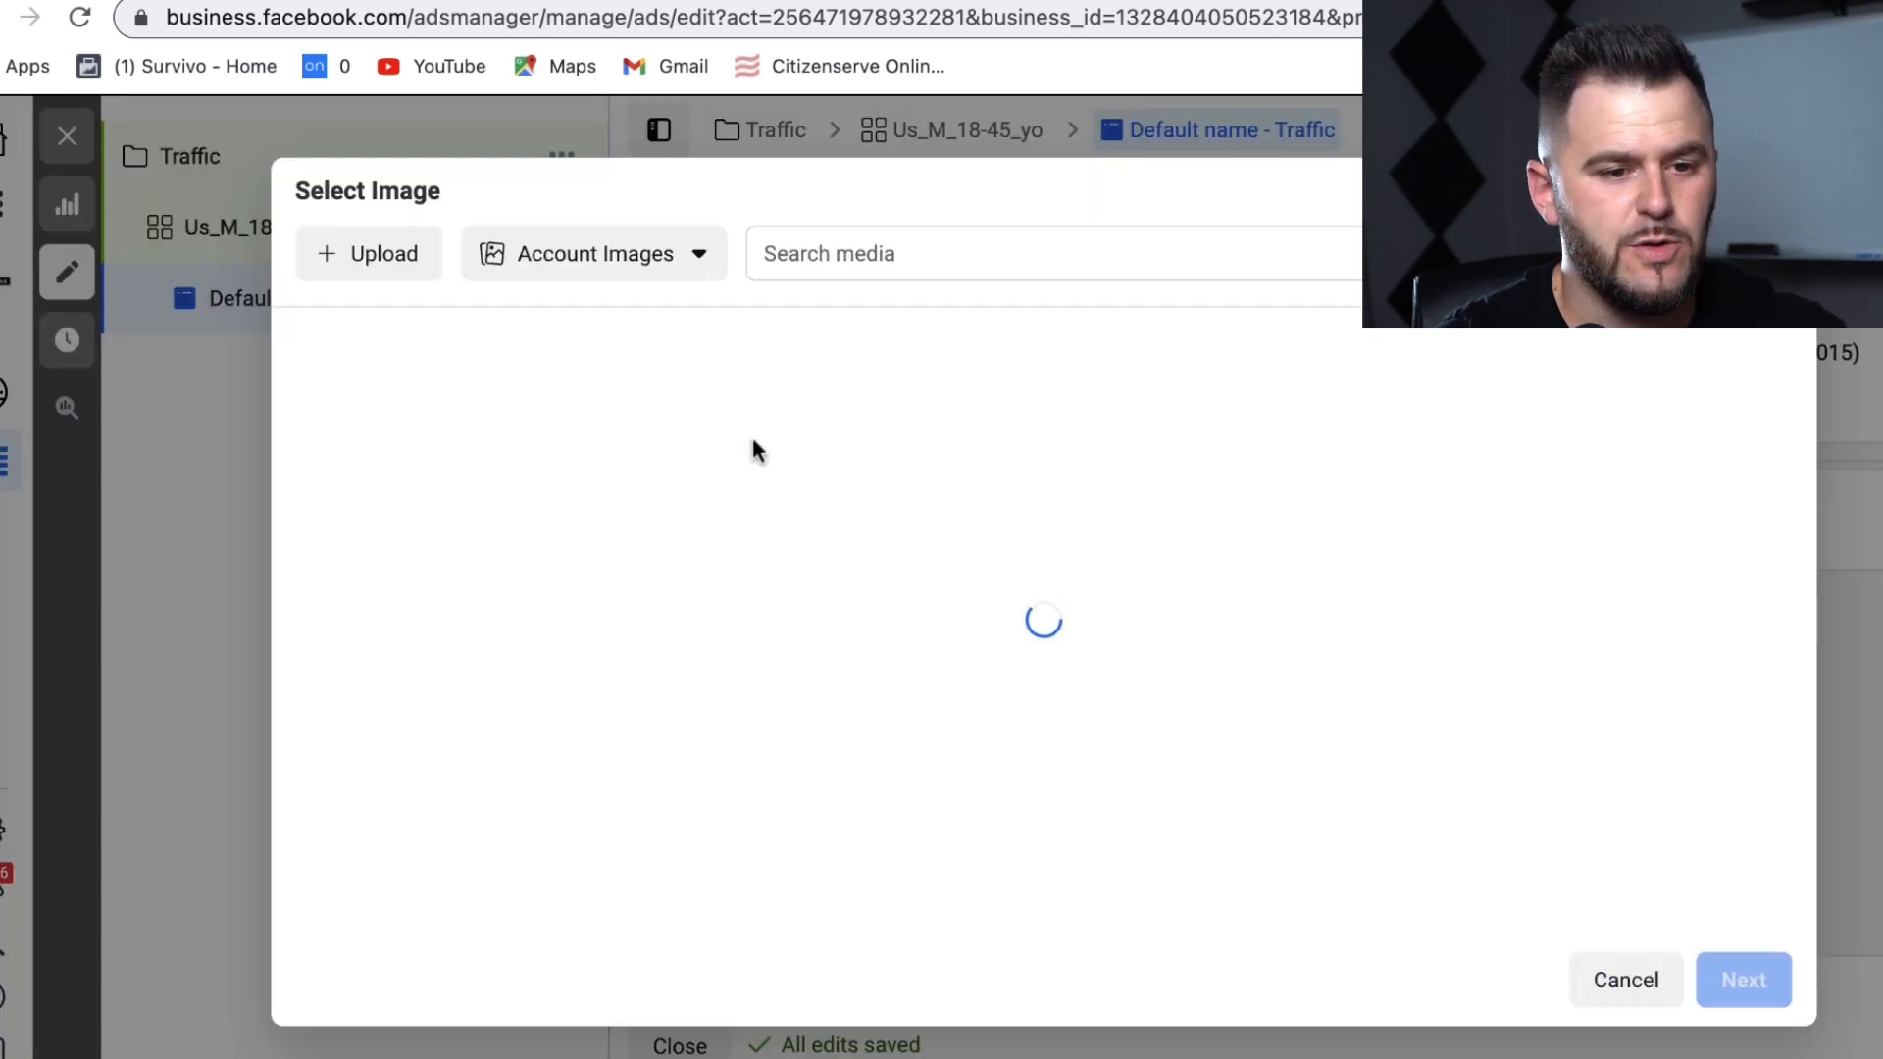
click(403, 251)
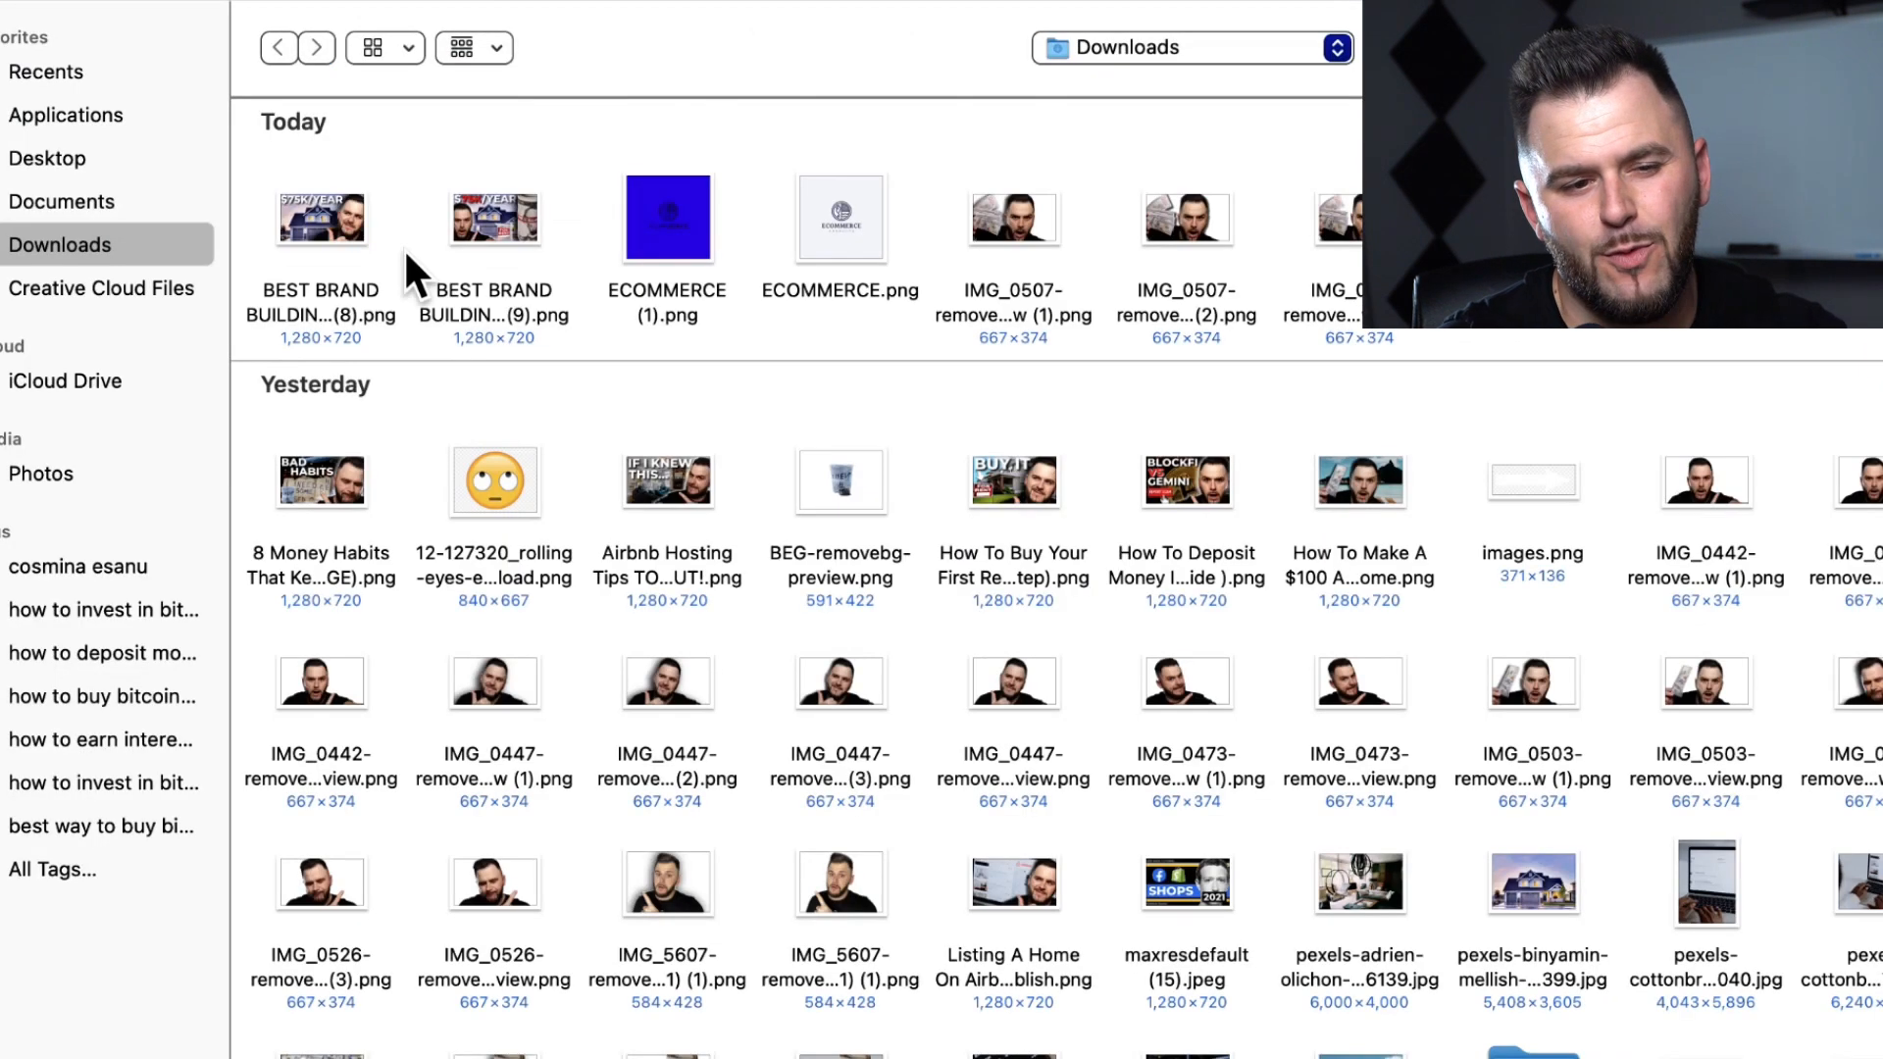
click(648, 207)
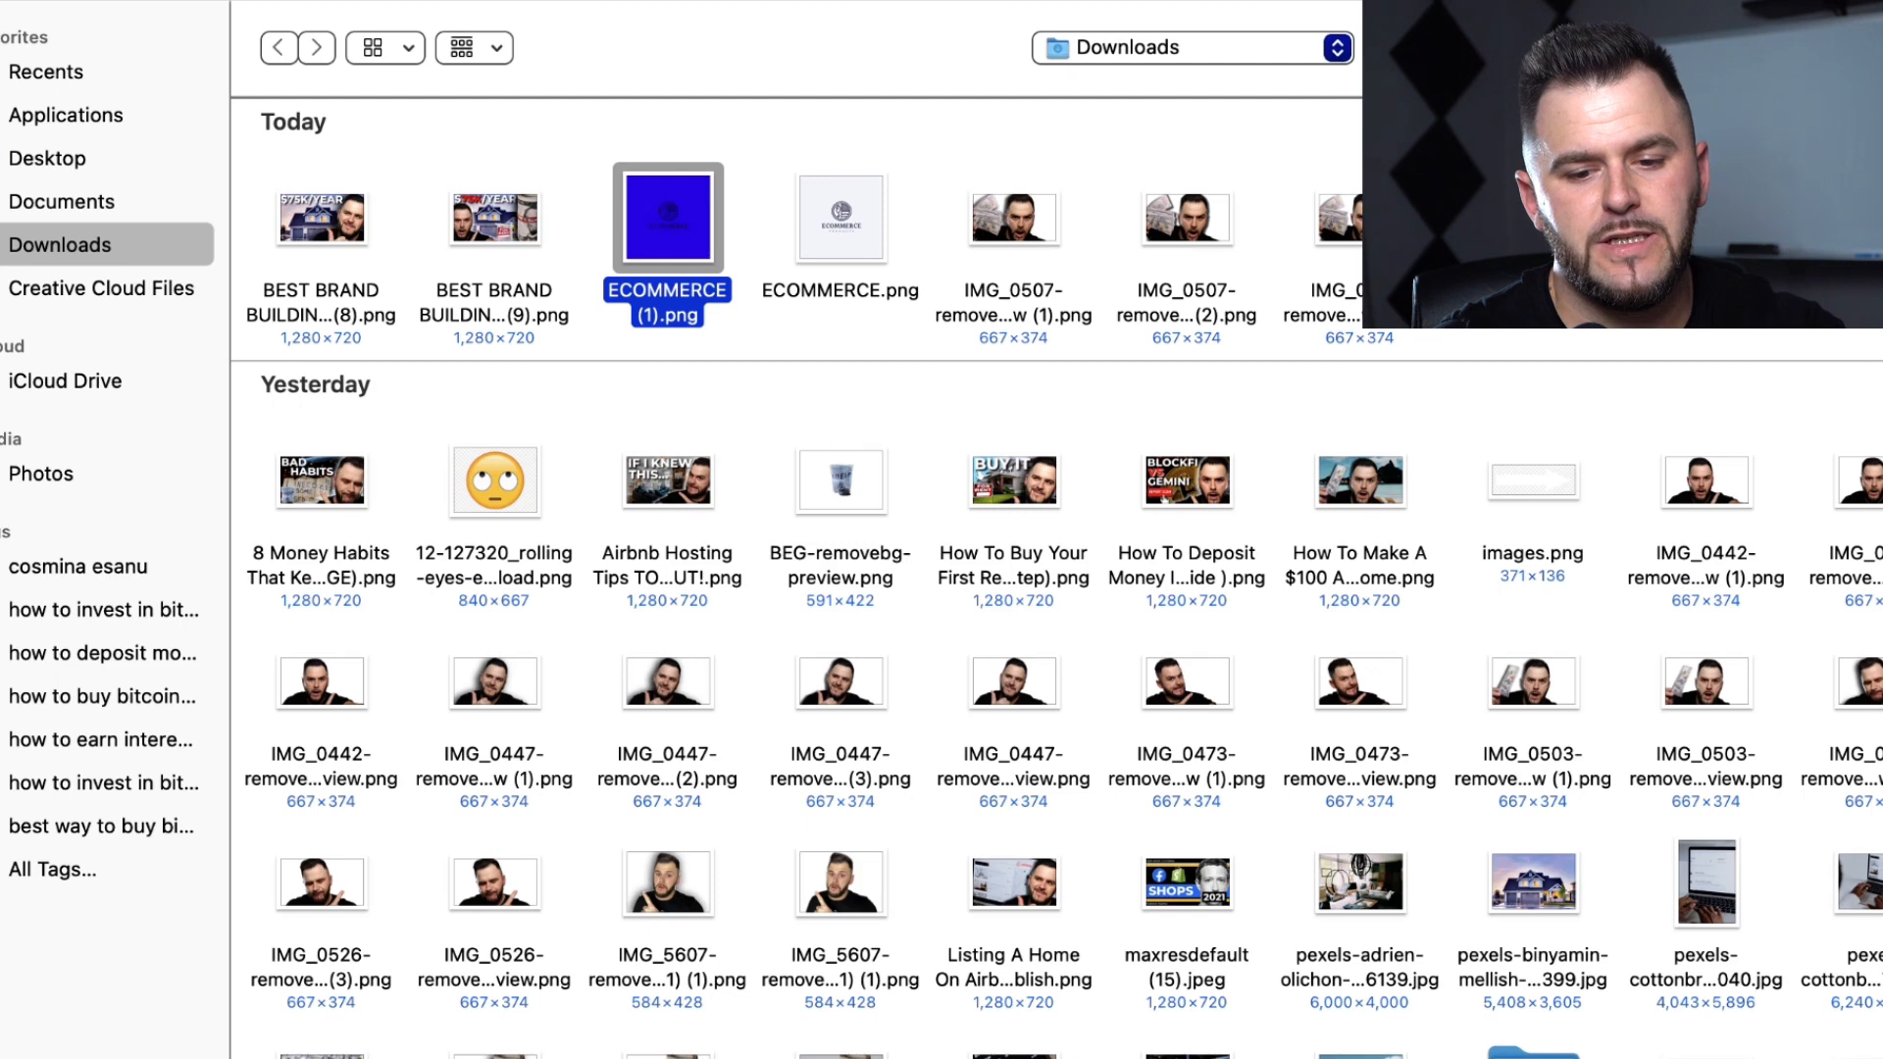
key(Return)
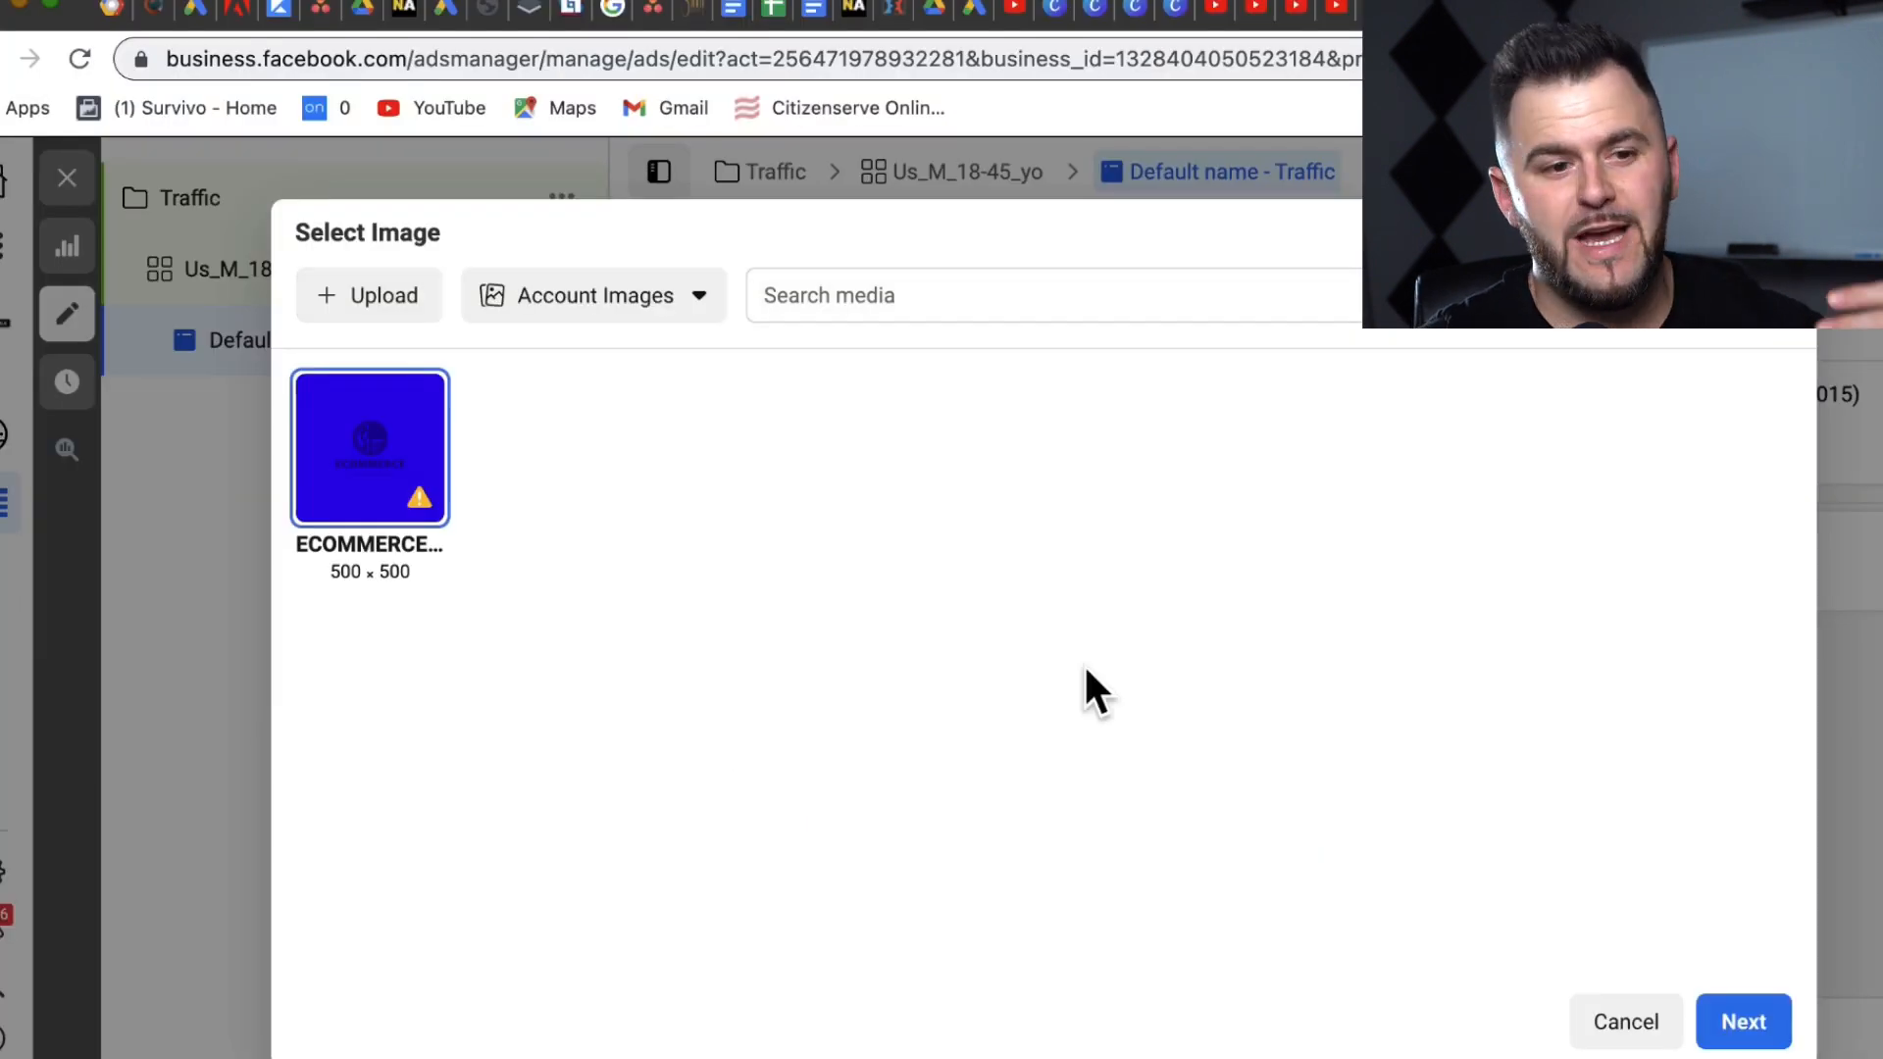
click(1744, 1021)
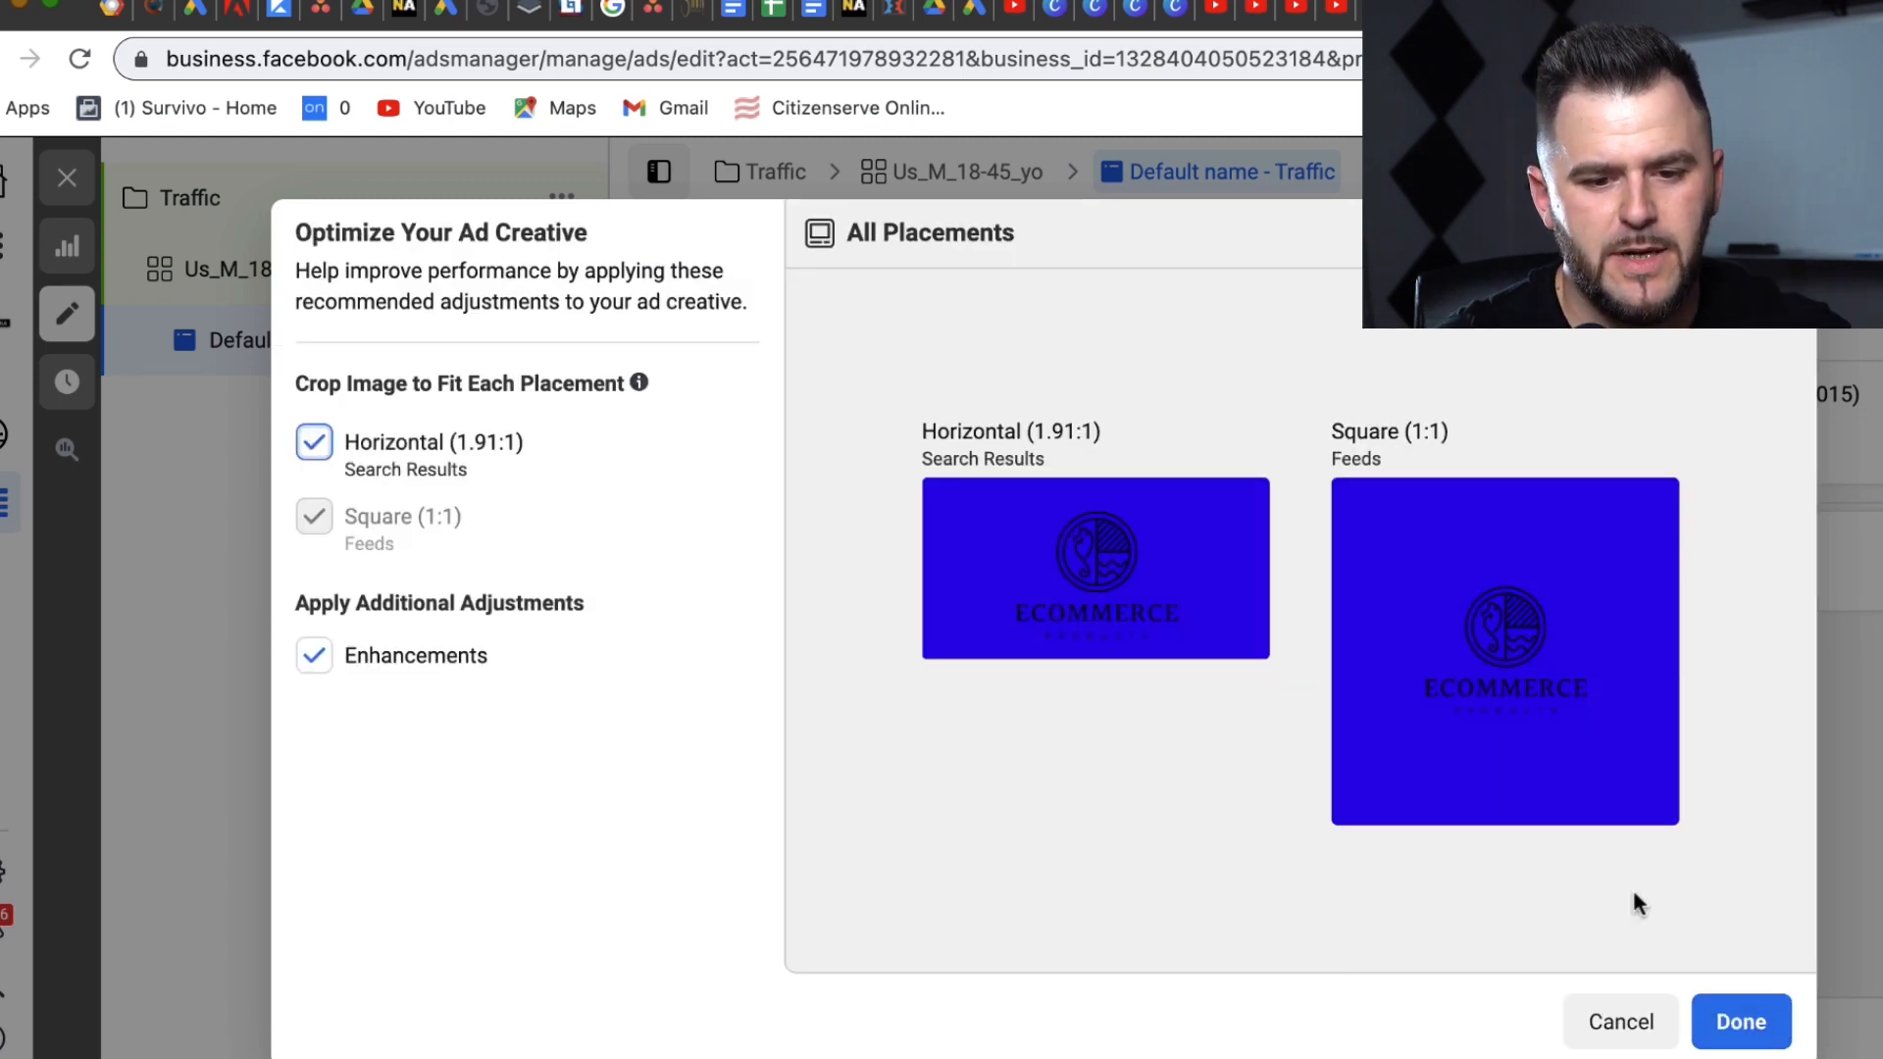
click(1742, 1025)
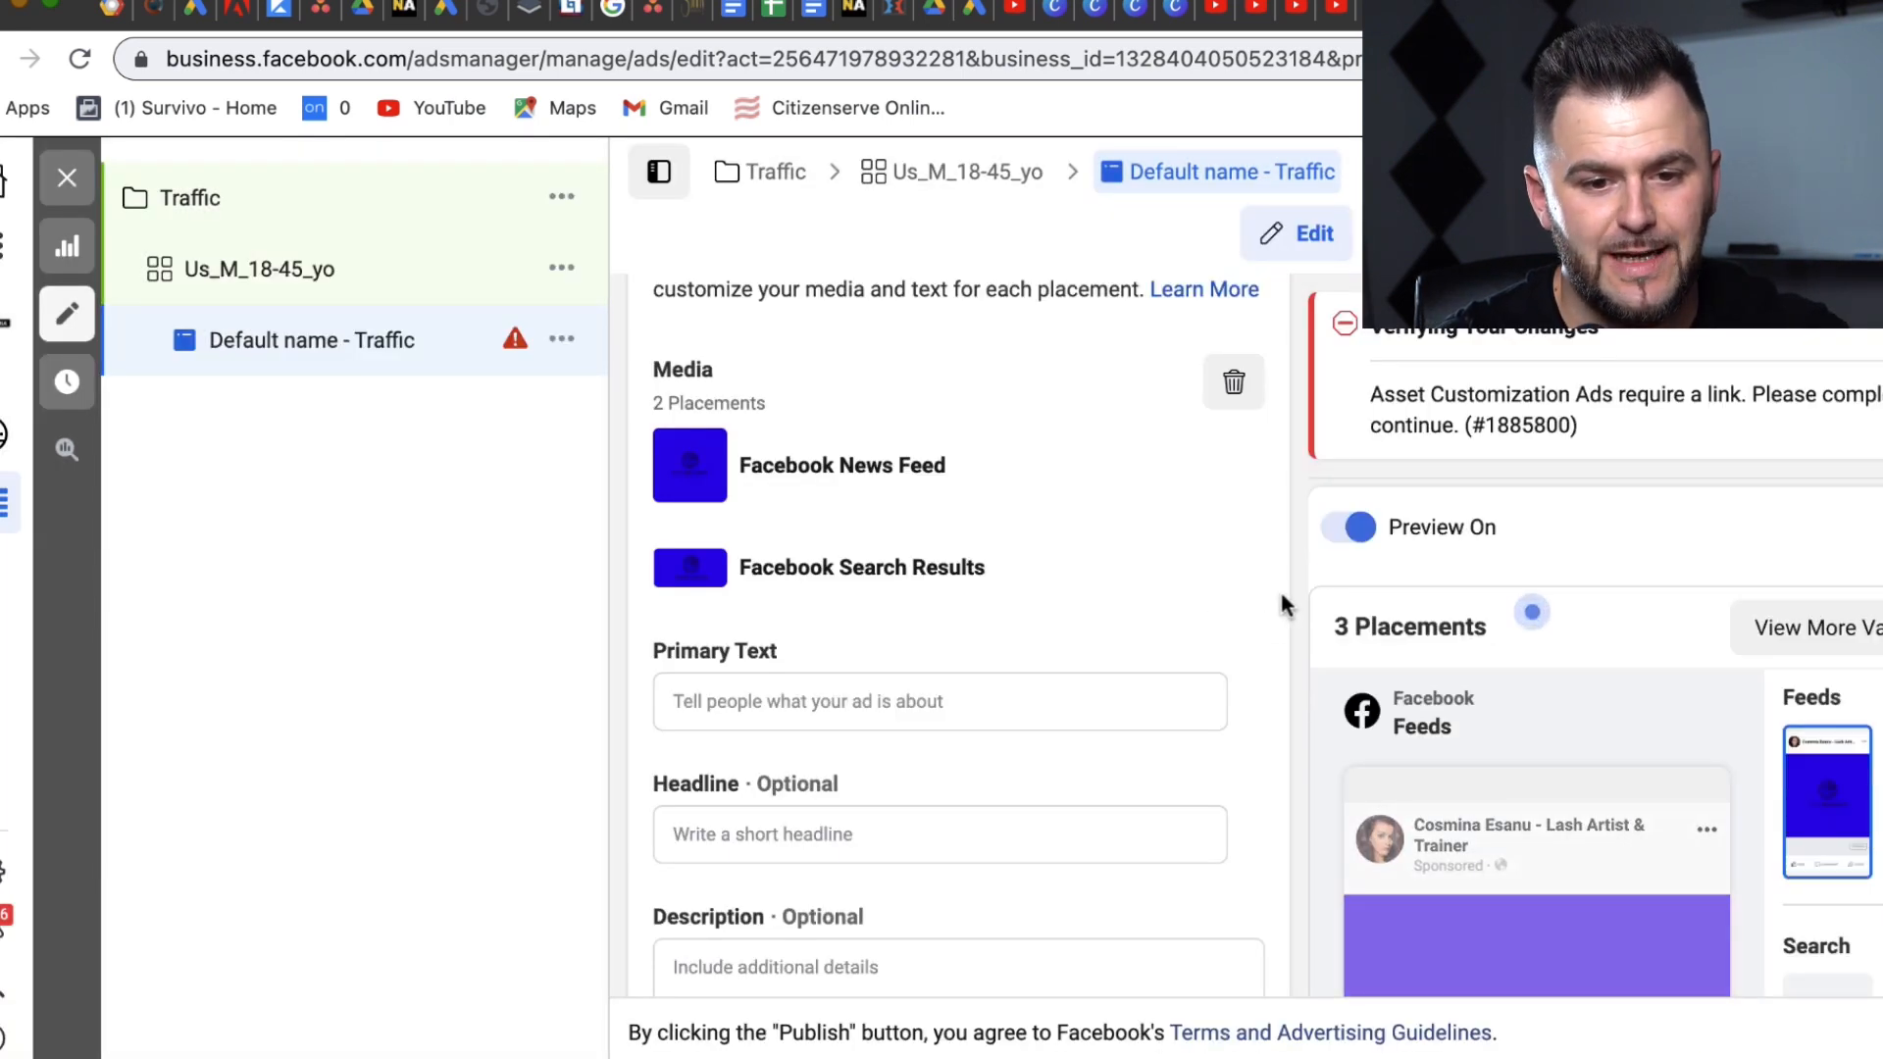
scroll(1283, 589, down, 2)
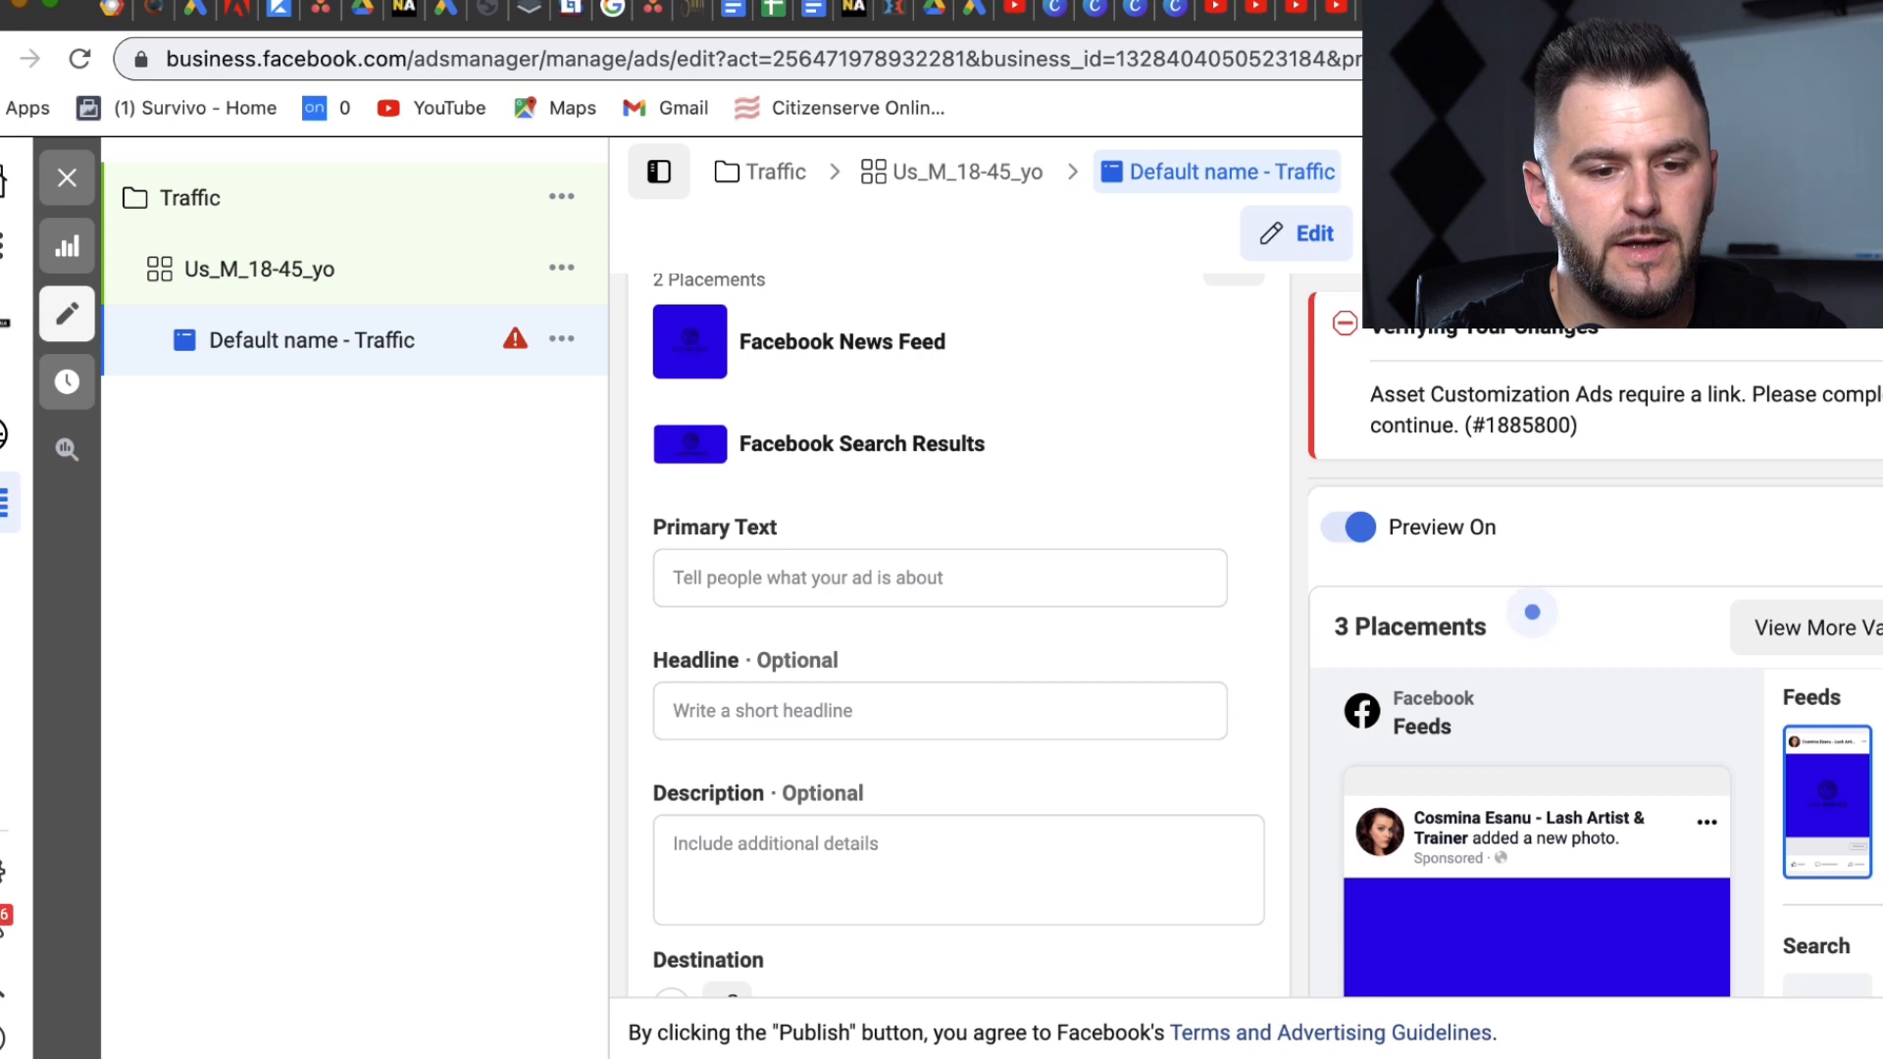
scroll(1292, 608, down, 2)
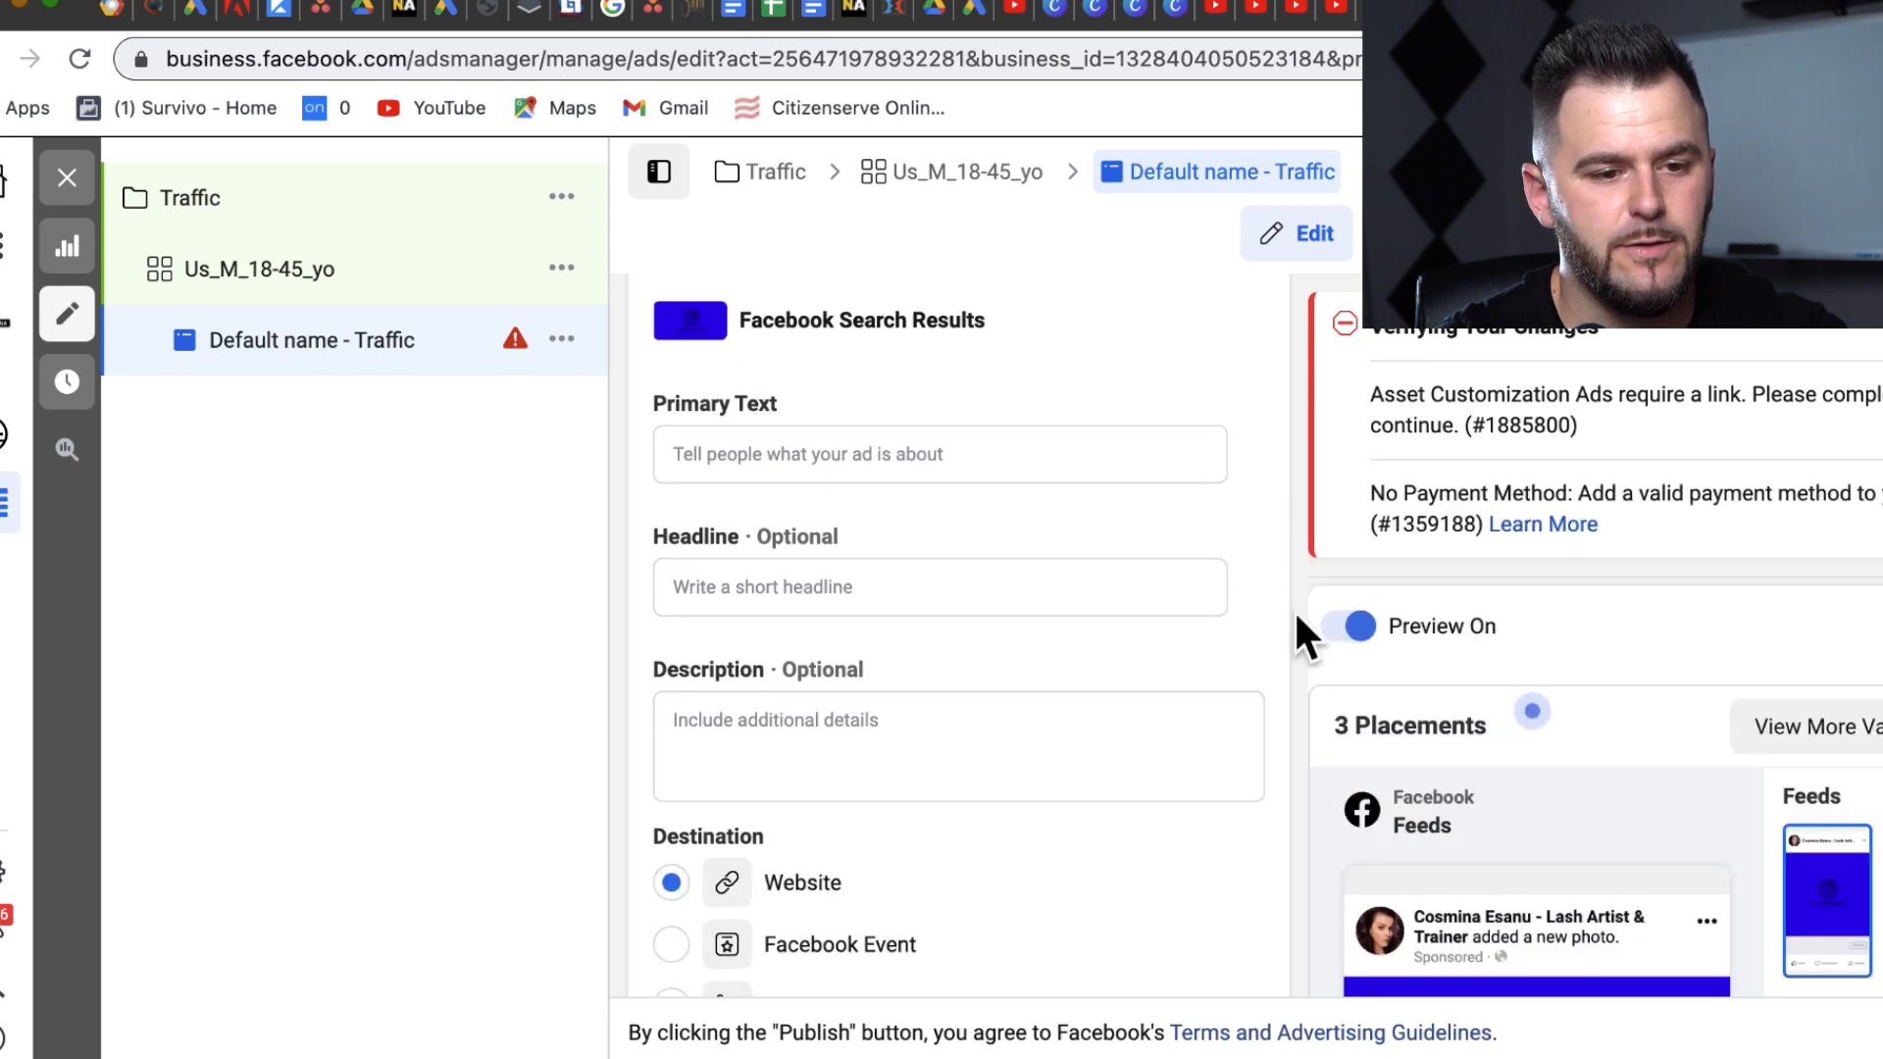
click(743, 454)
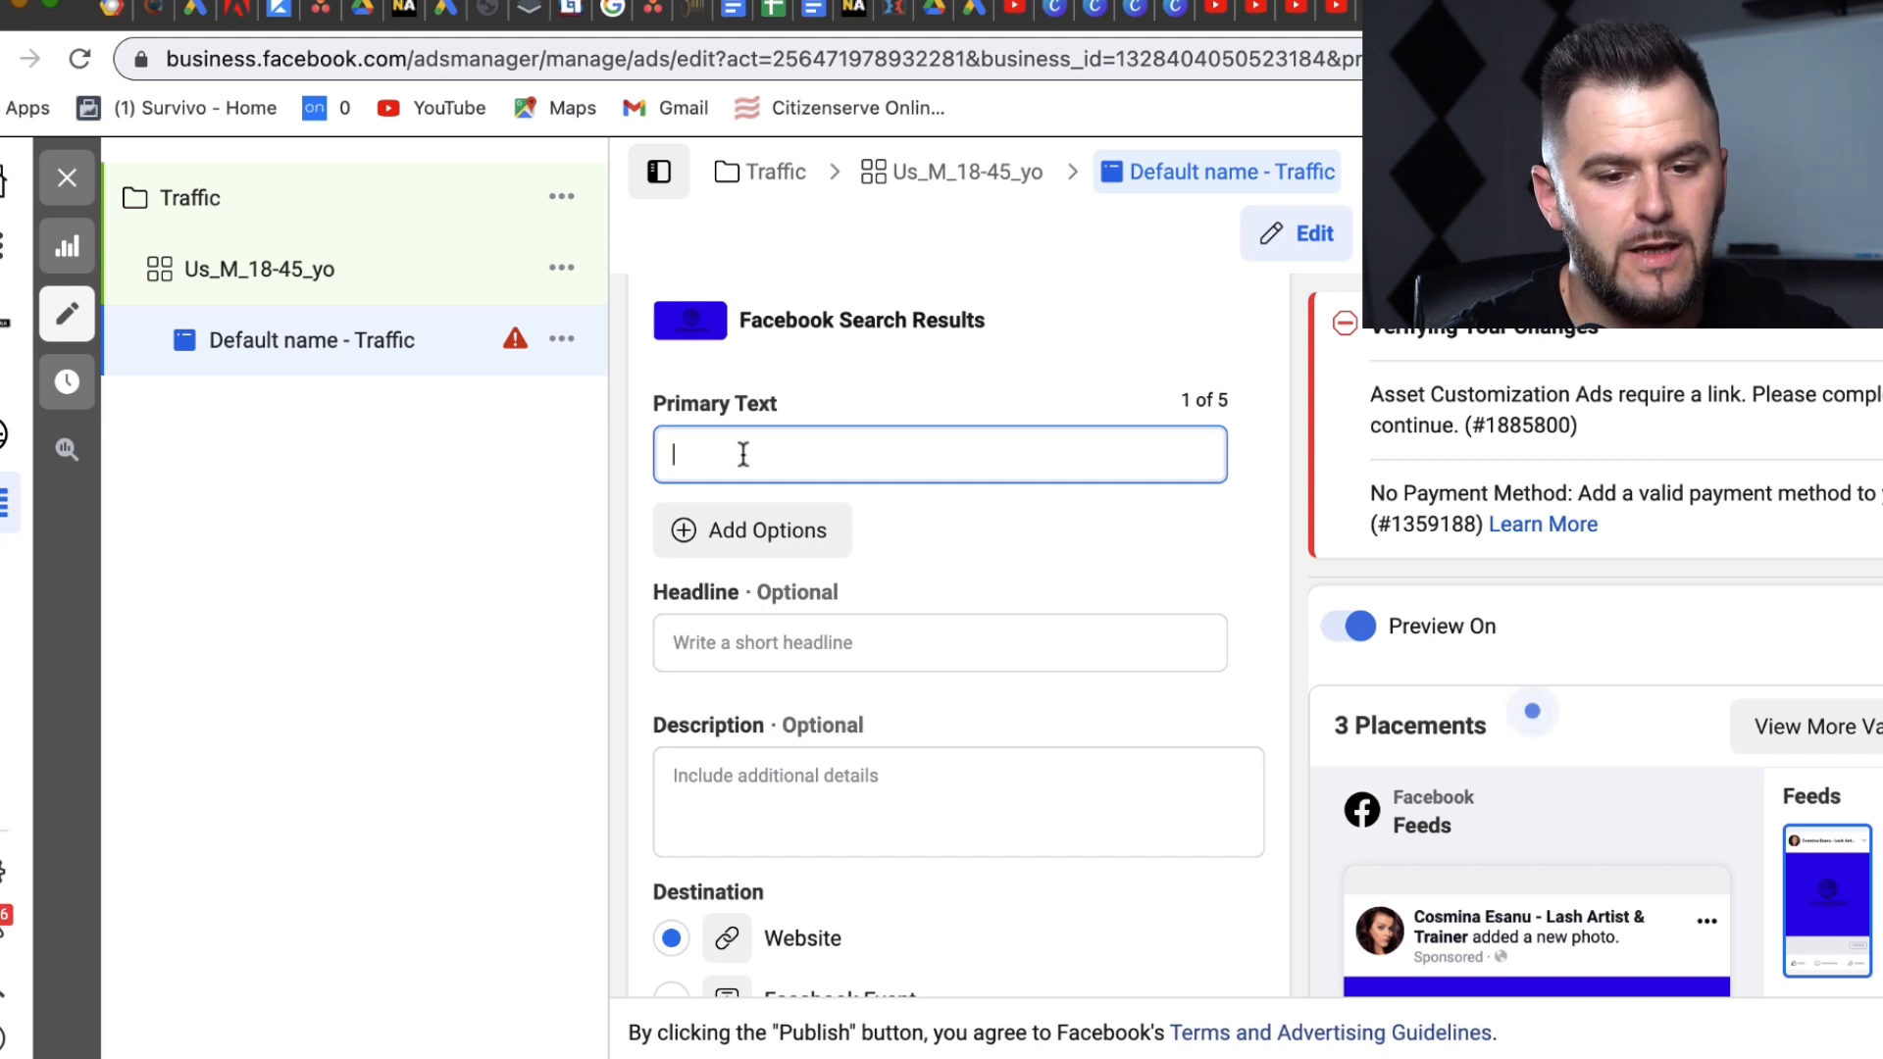
click(1302, 578)
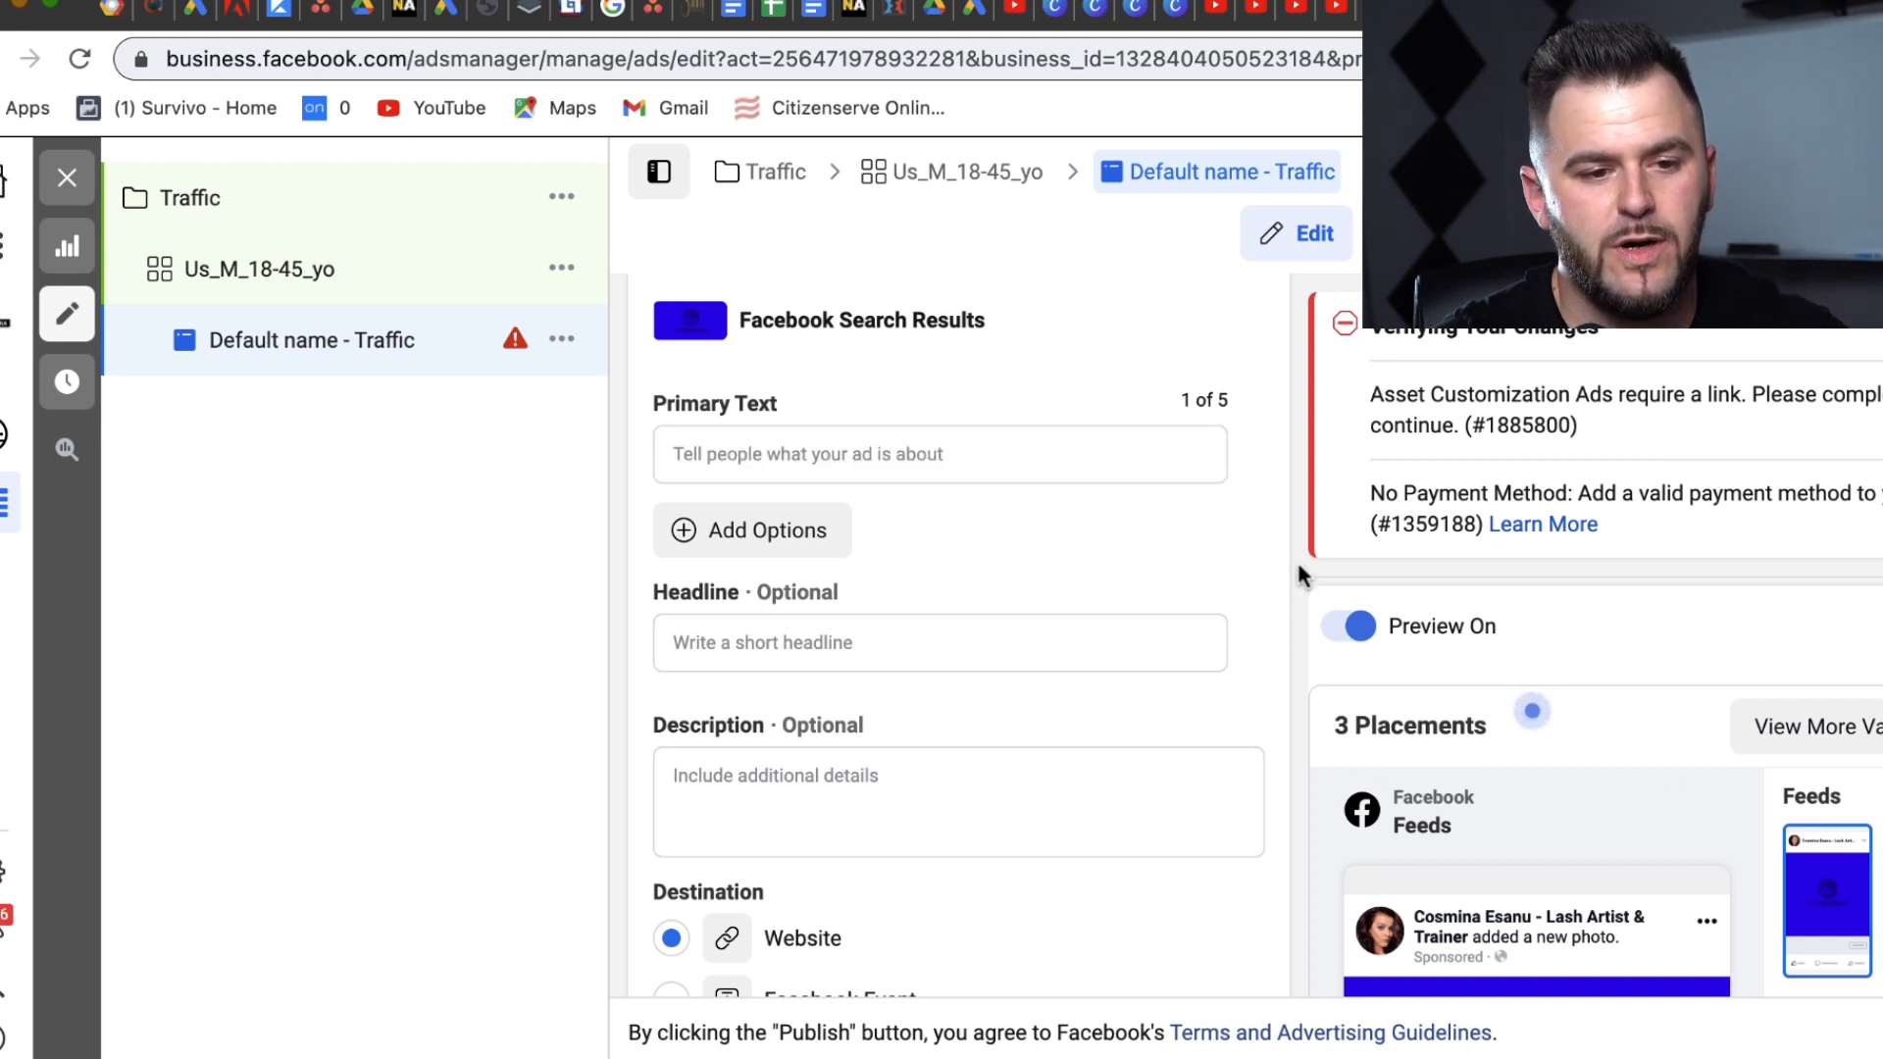
scroll(1305, 586, down, 3)
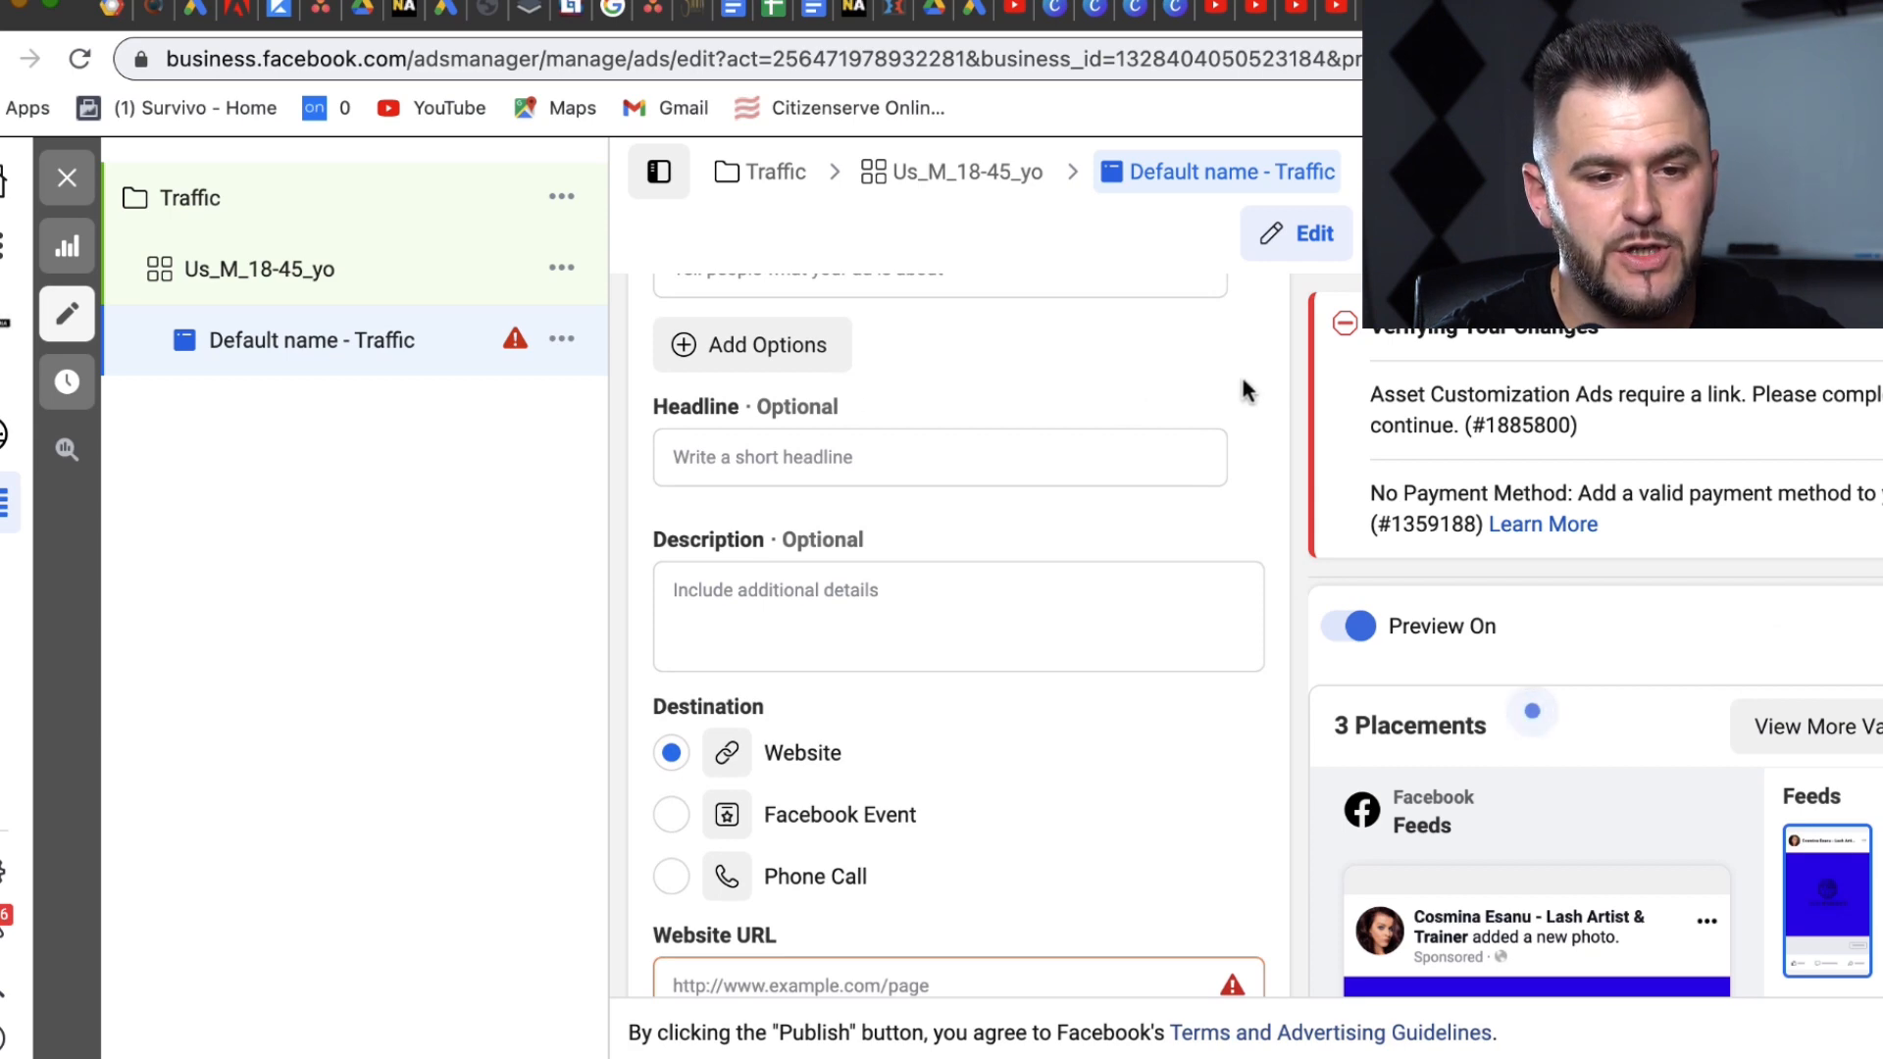
drag(1278, 389, 1118, 581)
click(1126, 502)
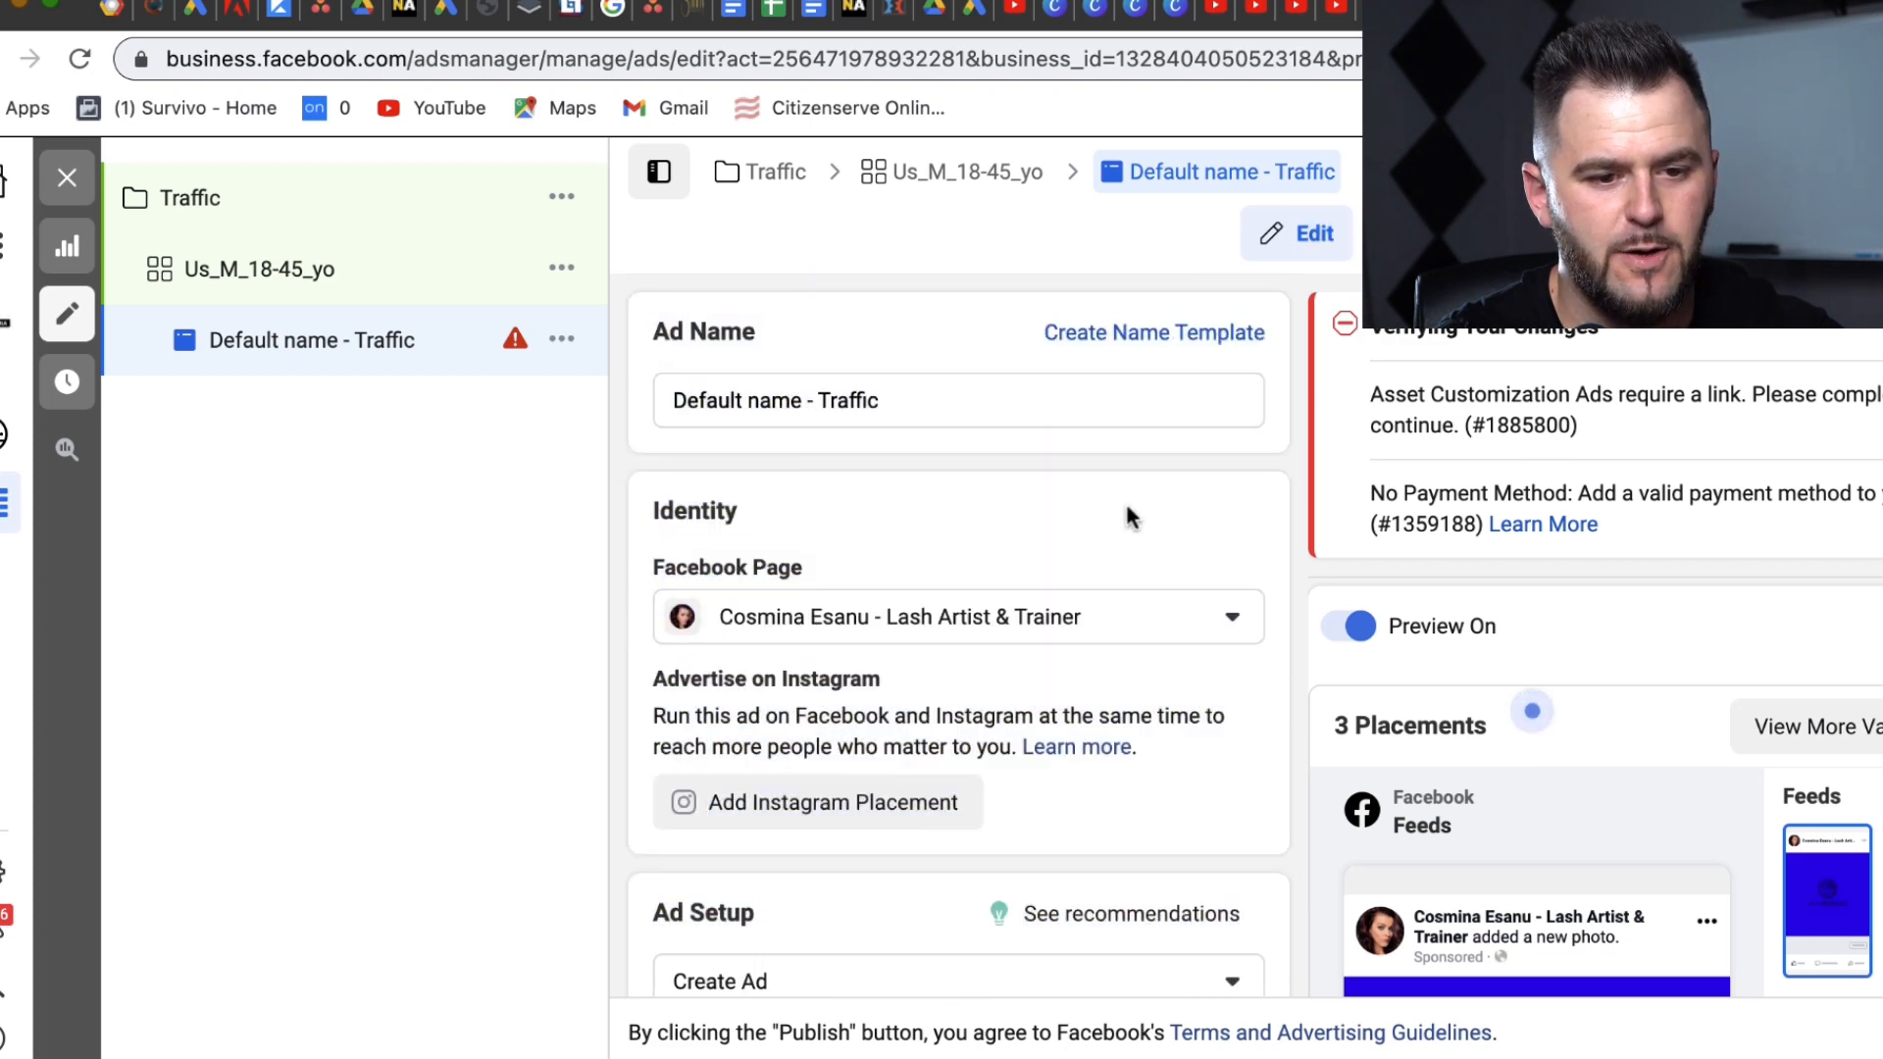
Step: Set Dog Bandanas as the ad's Facebook Page and show the Ad Setup choices
click(1139, 608)
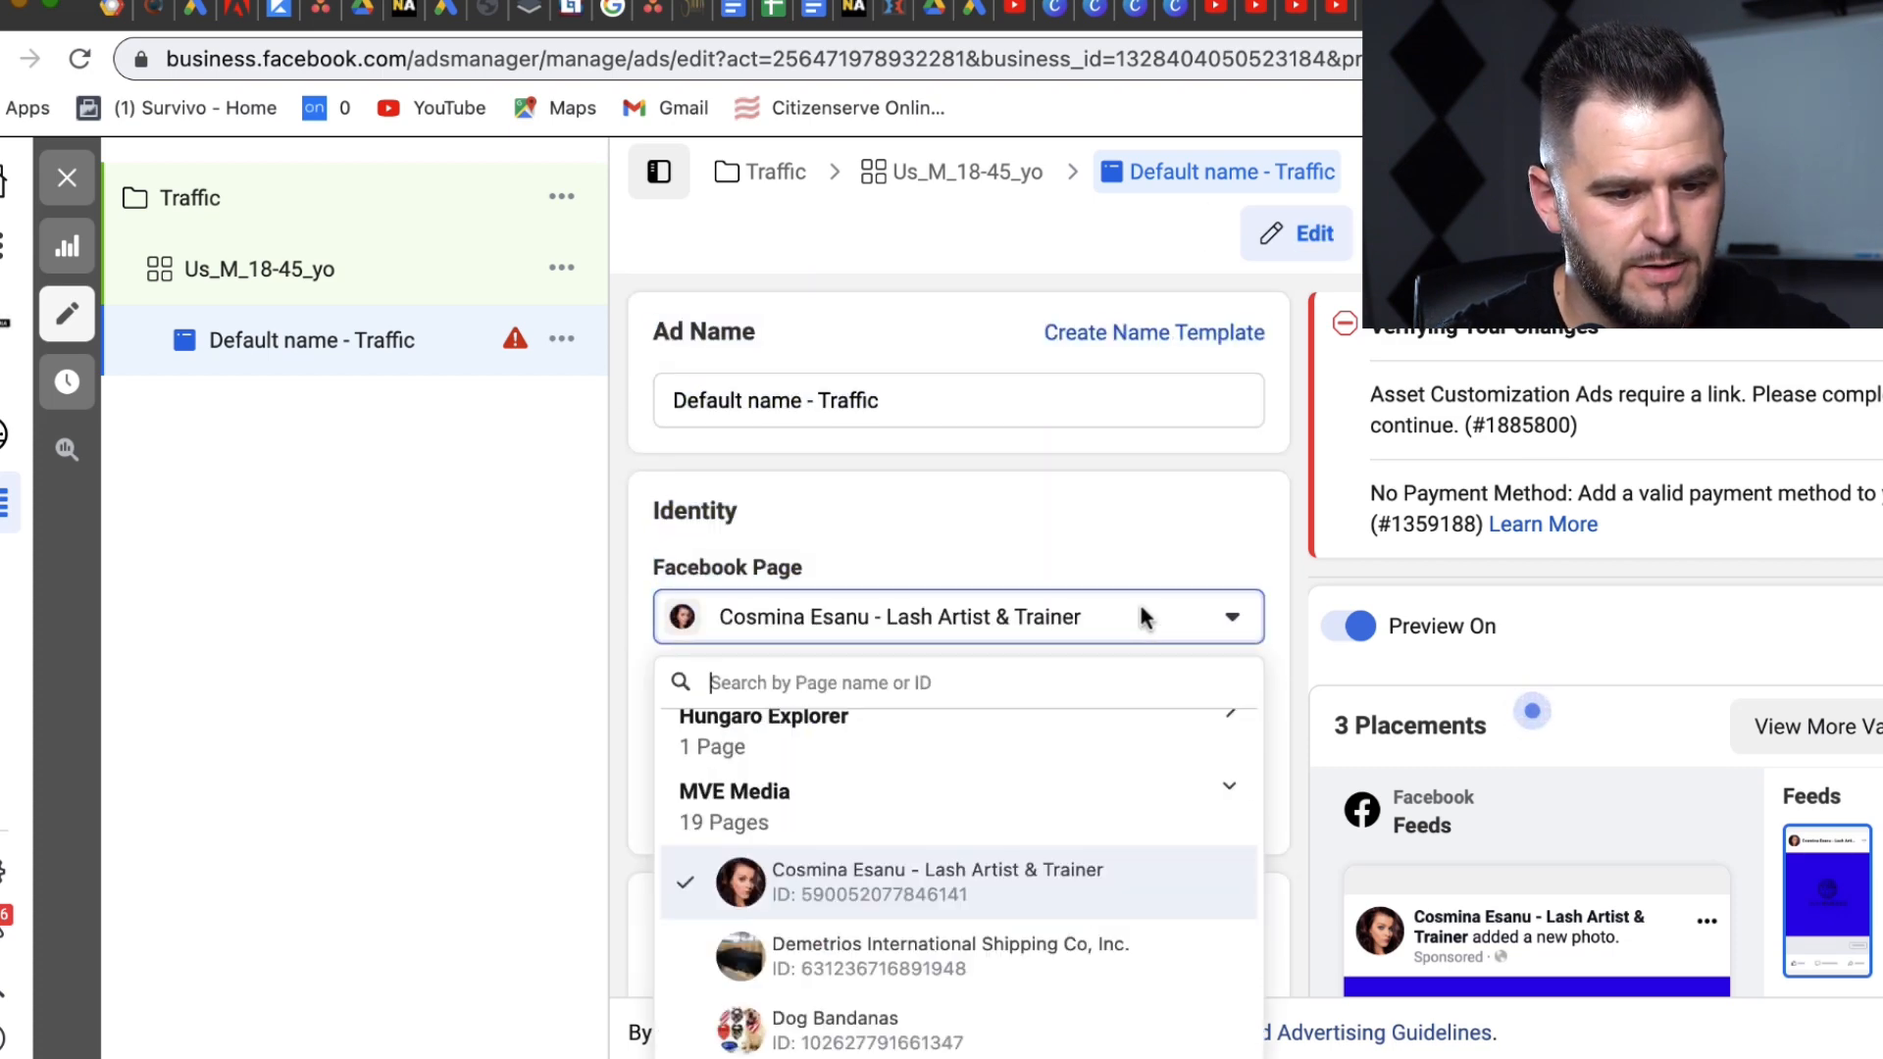
click(922, 1023)
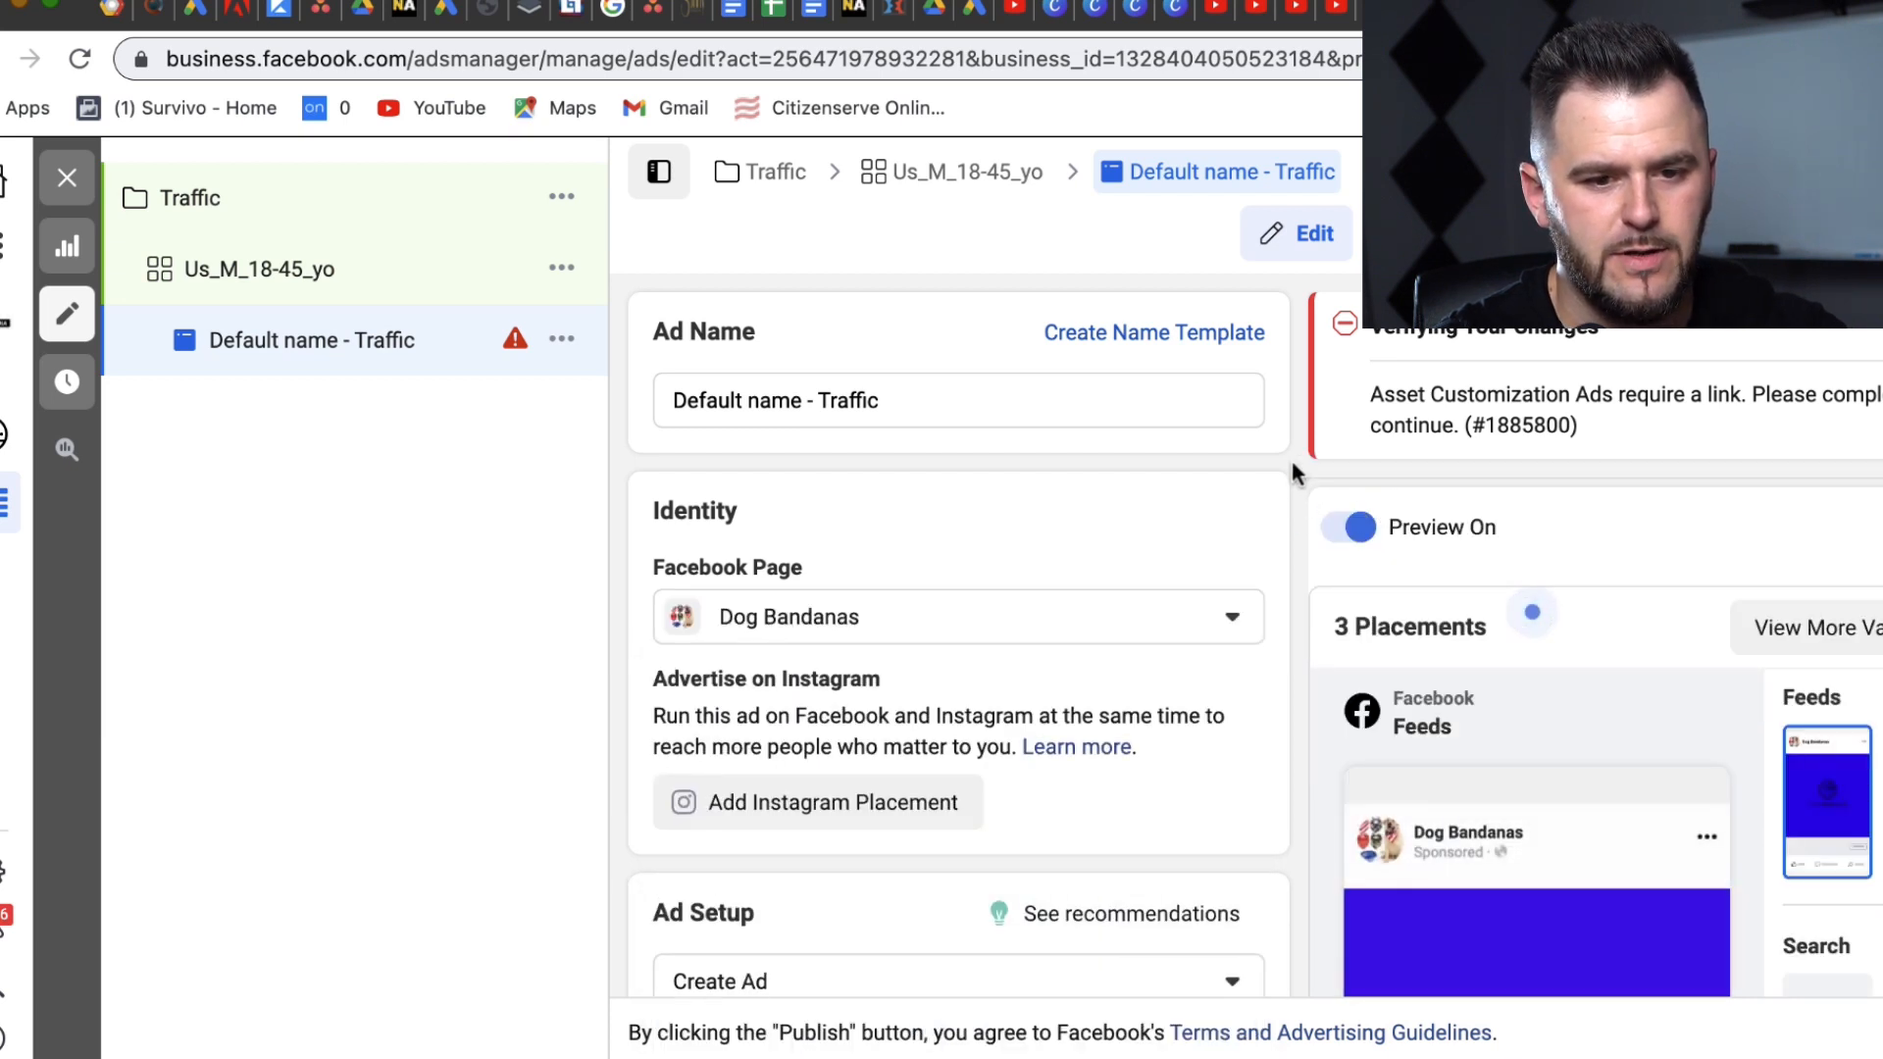
drag(1283, 688, 1225, 937)
scroll(1233, 976, down, 5)
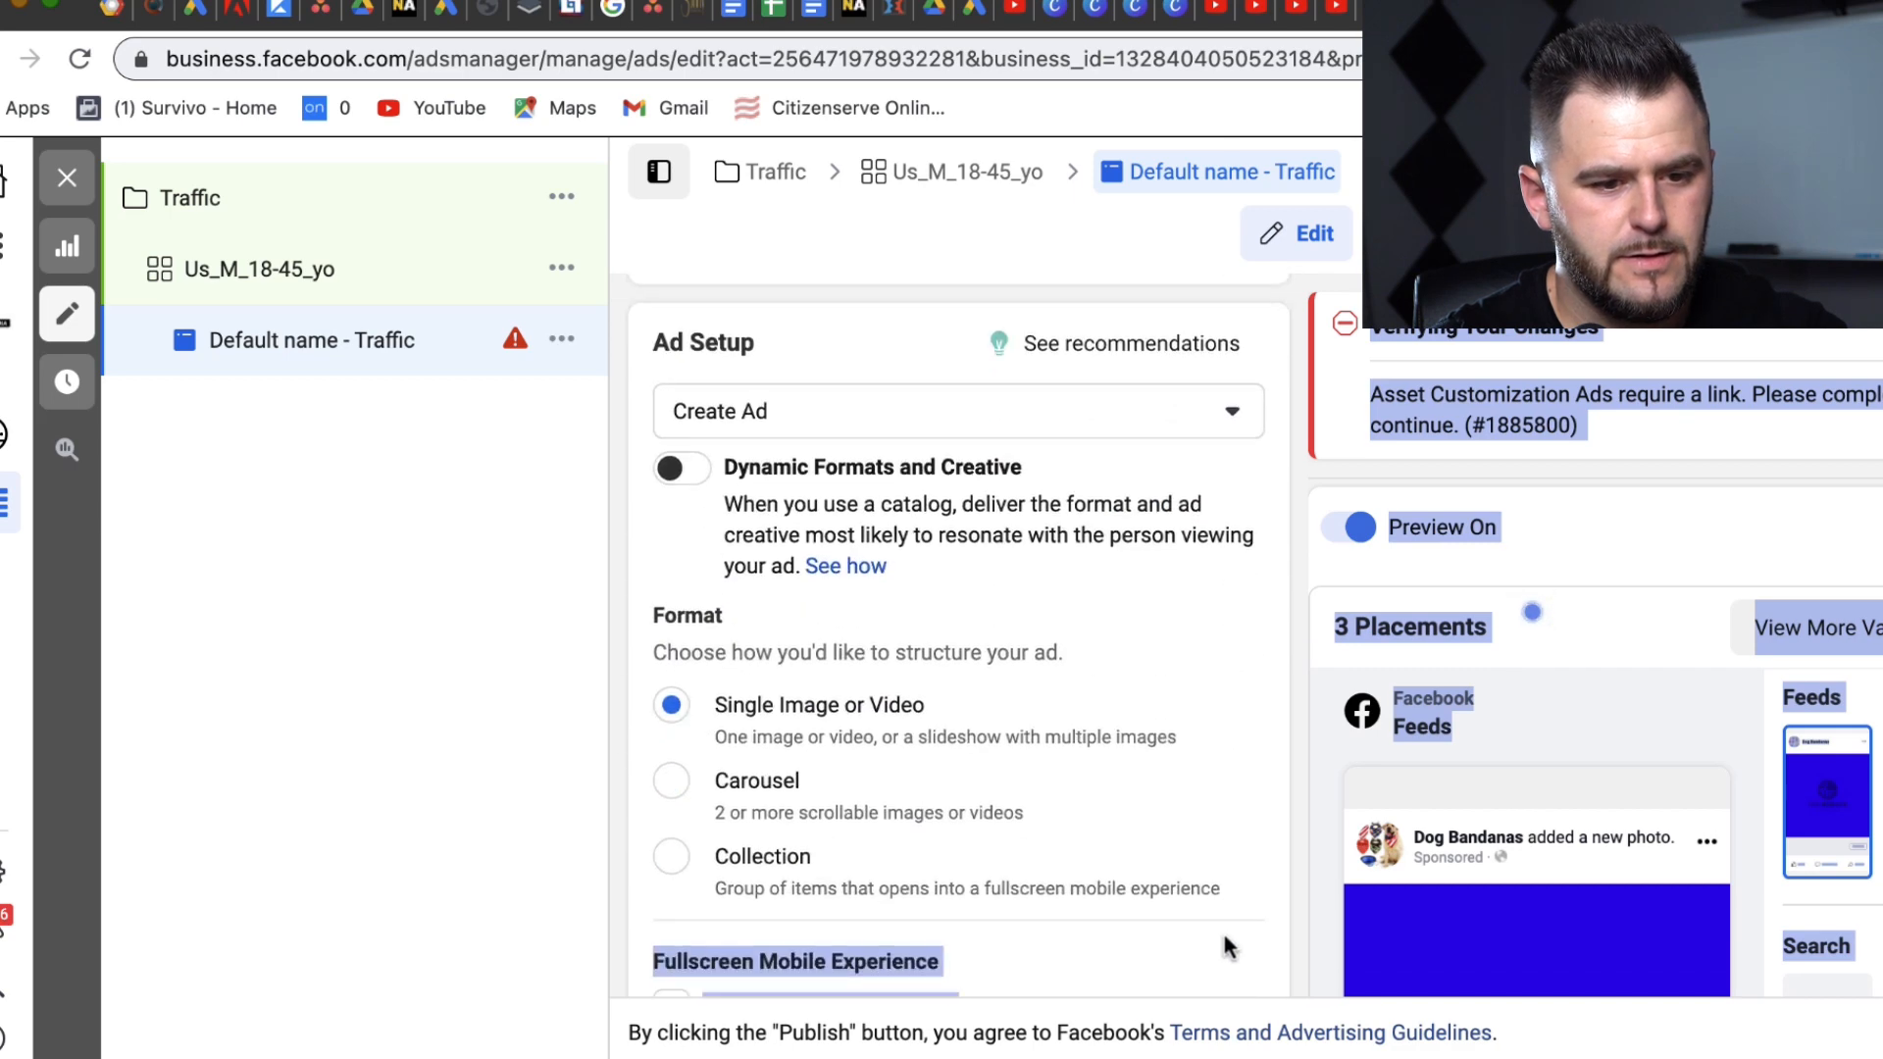
drag(1219, 624, 1210, 748)
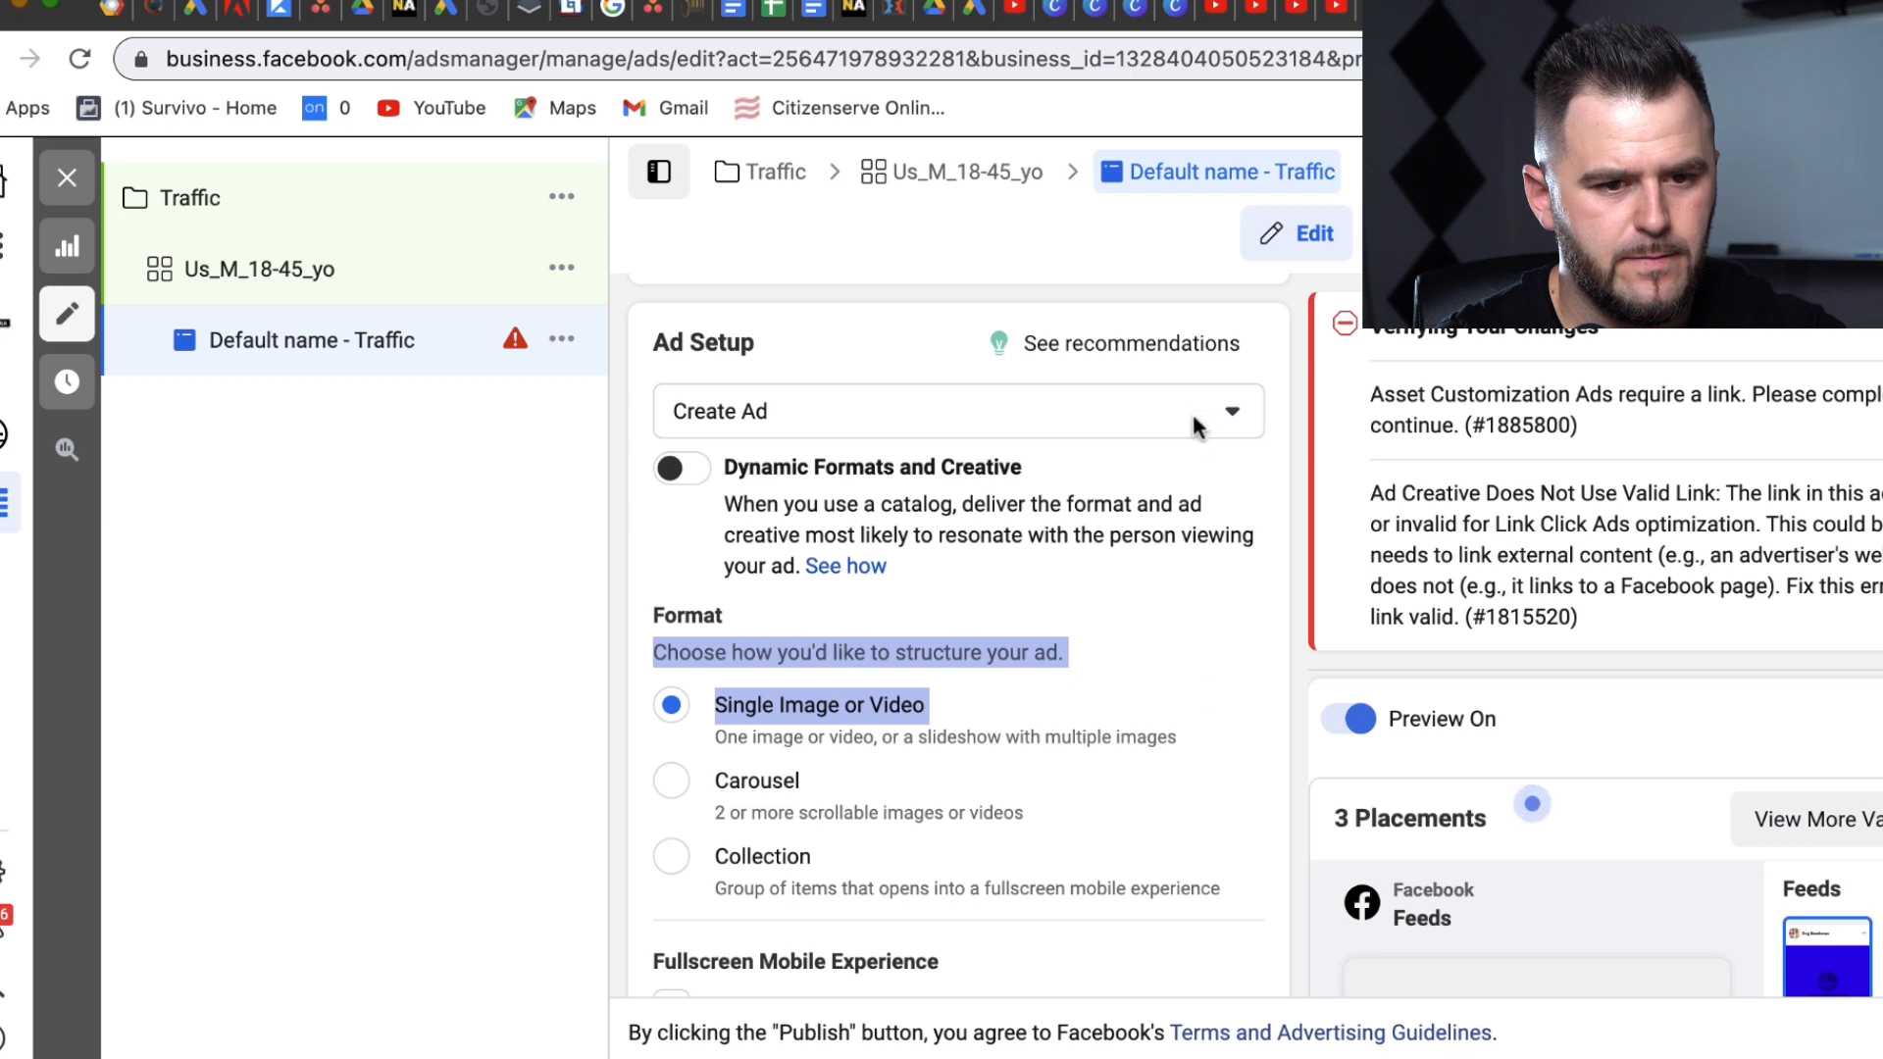
click(1230, 413)
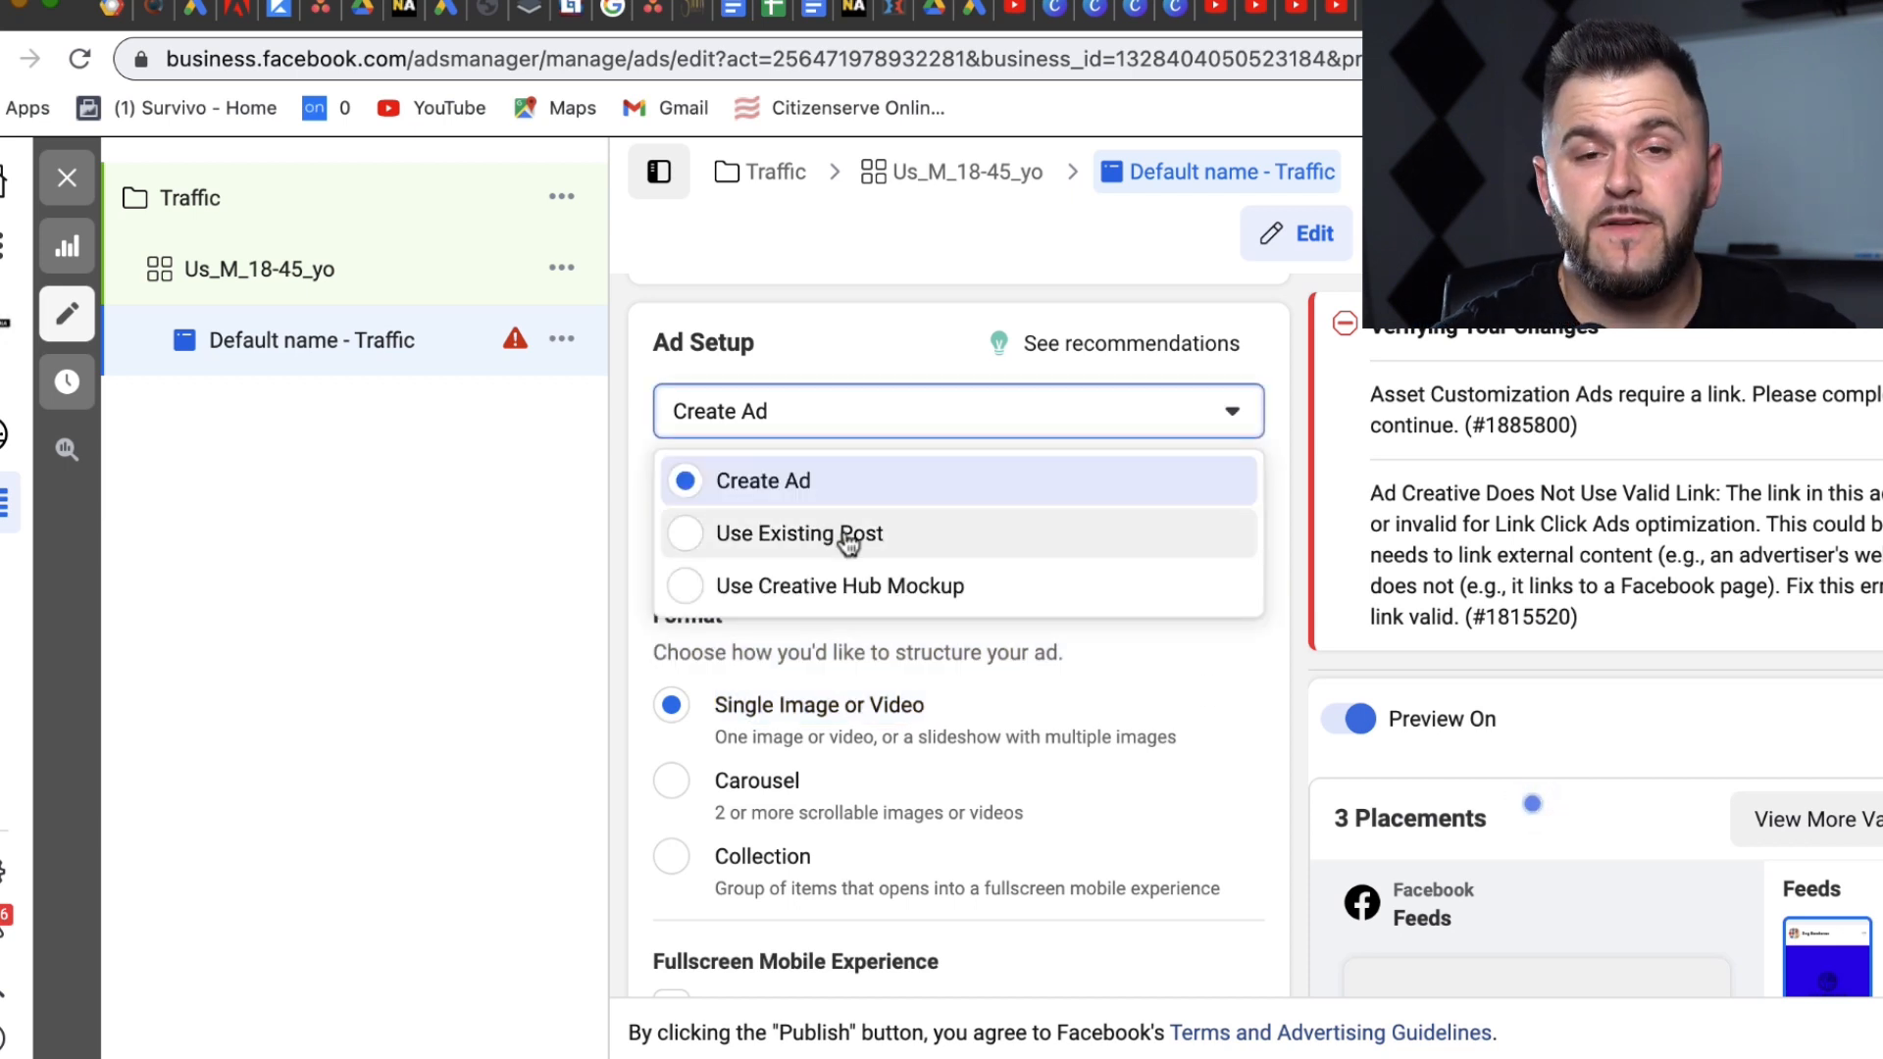
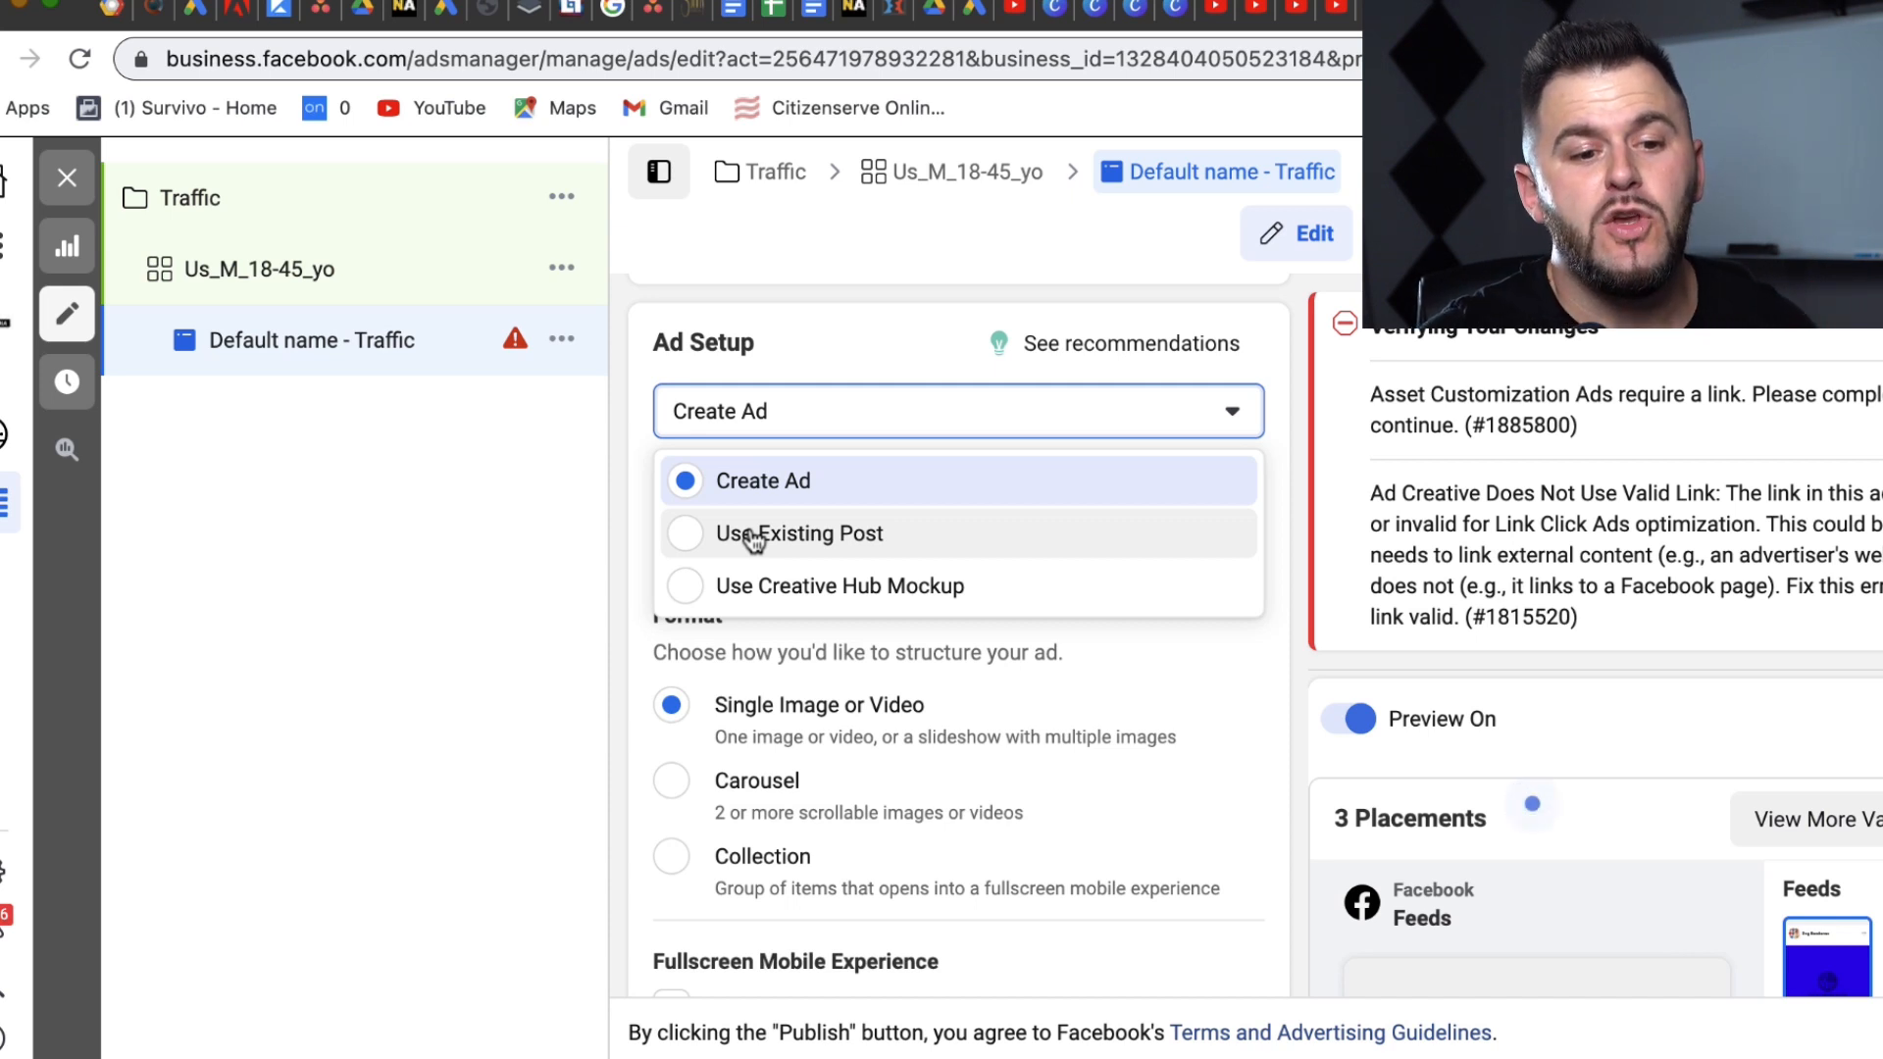
Step: Switch Ad Setup to Use Existing Post and select the Dog Bandanas post
click(753, 538)
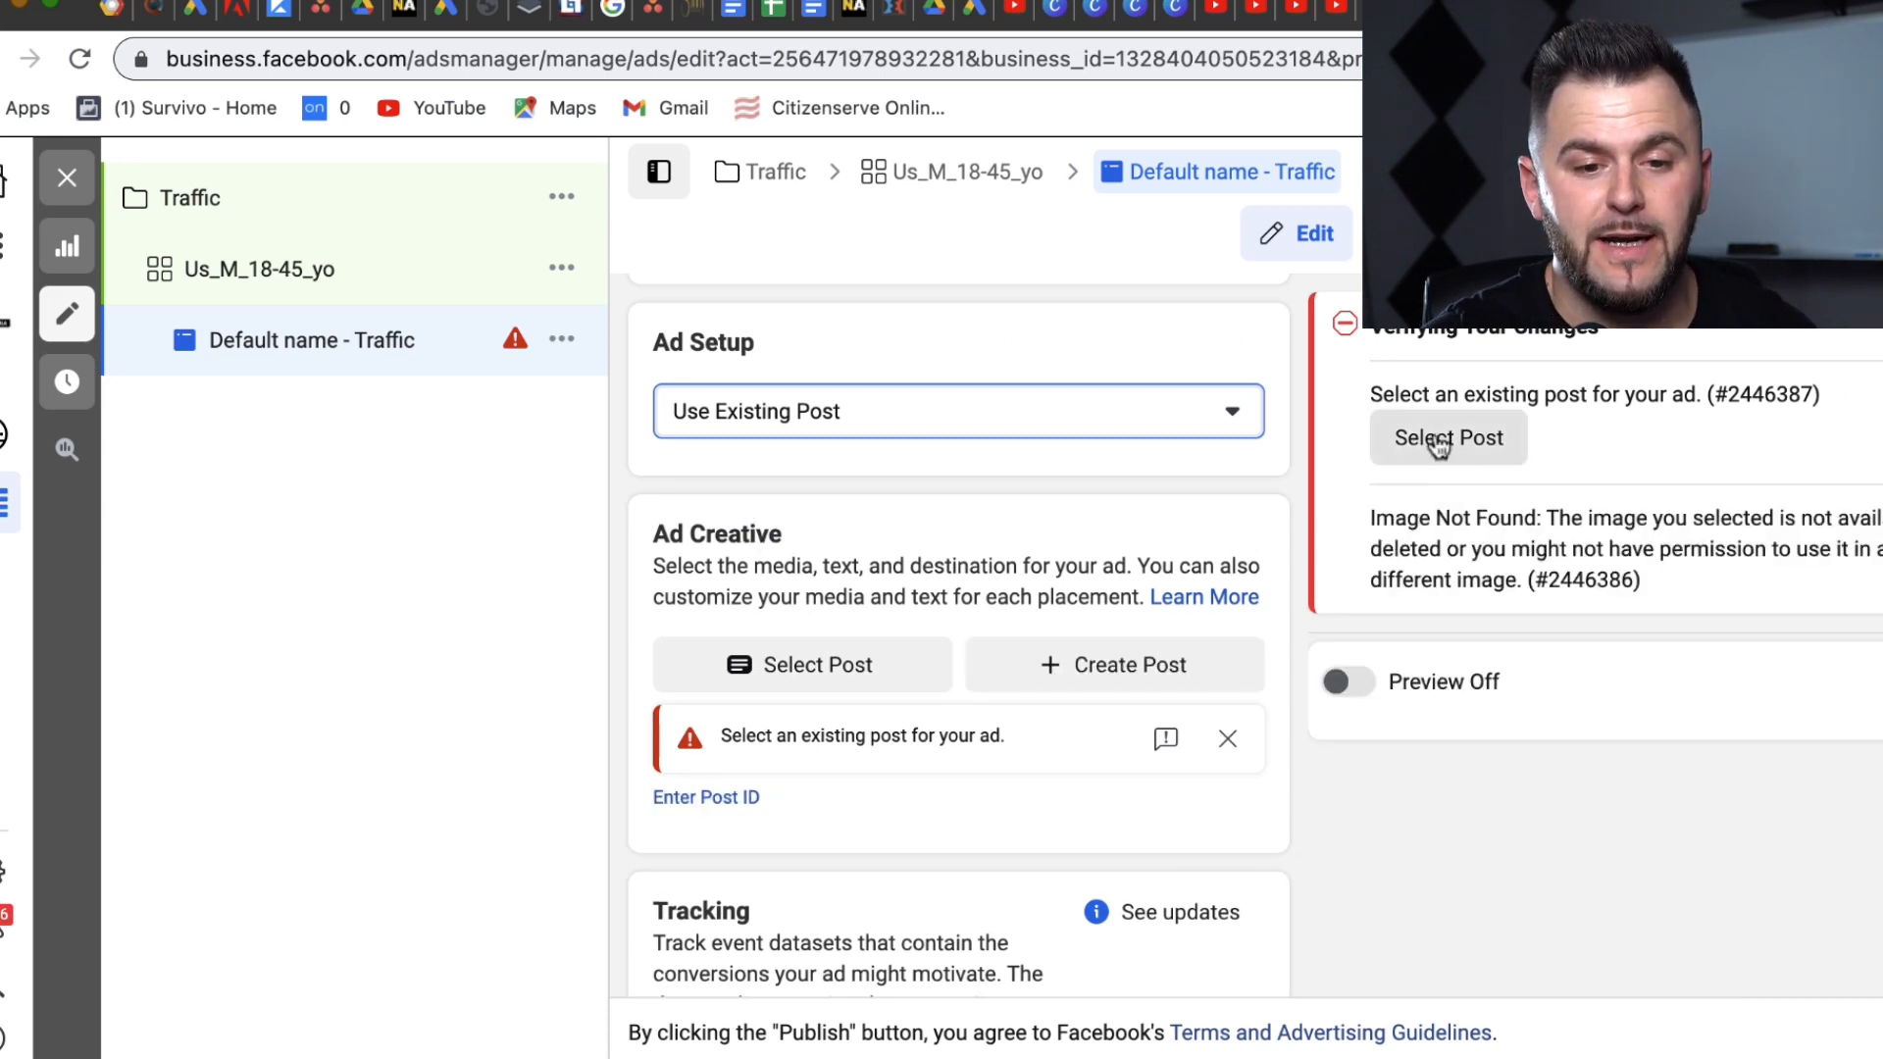
click(1442, 441)
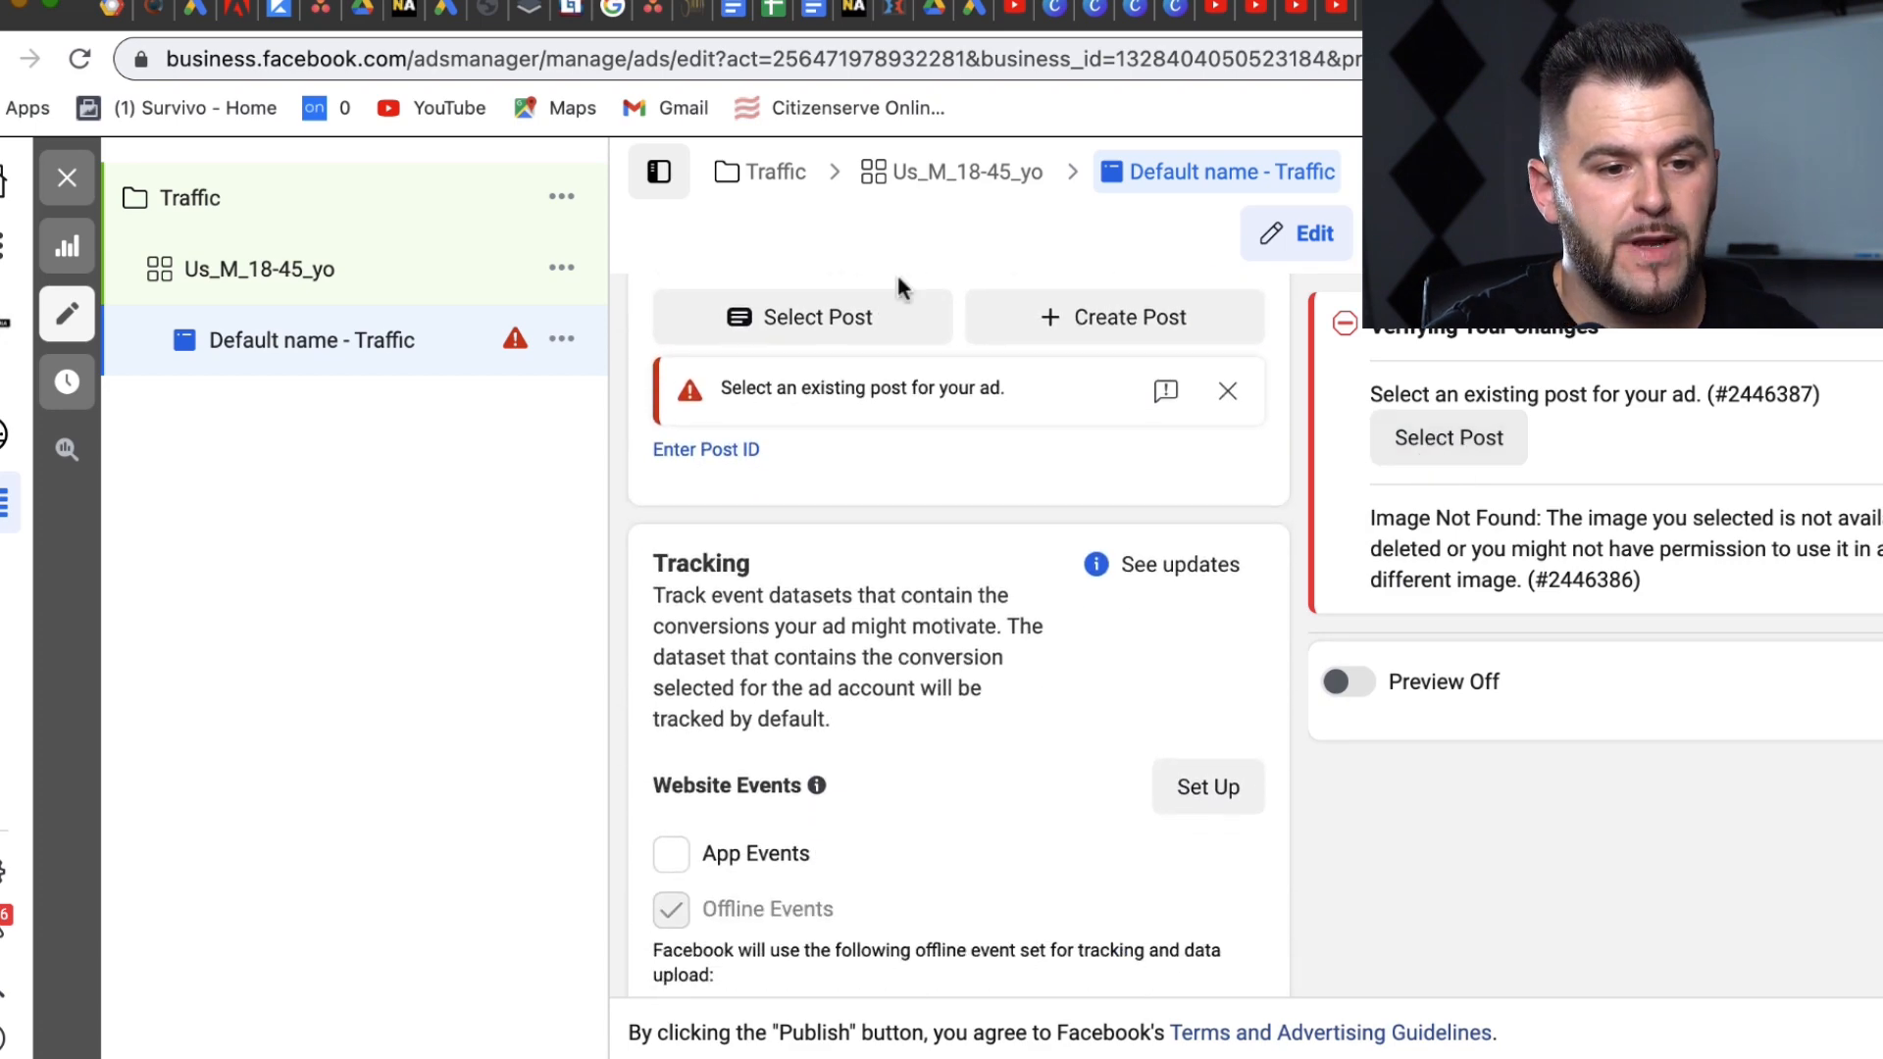
click(827, 318)
click(742, 844)
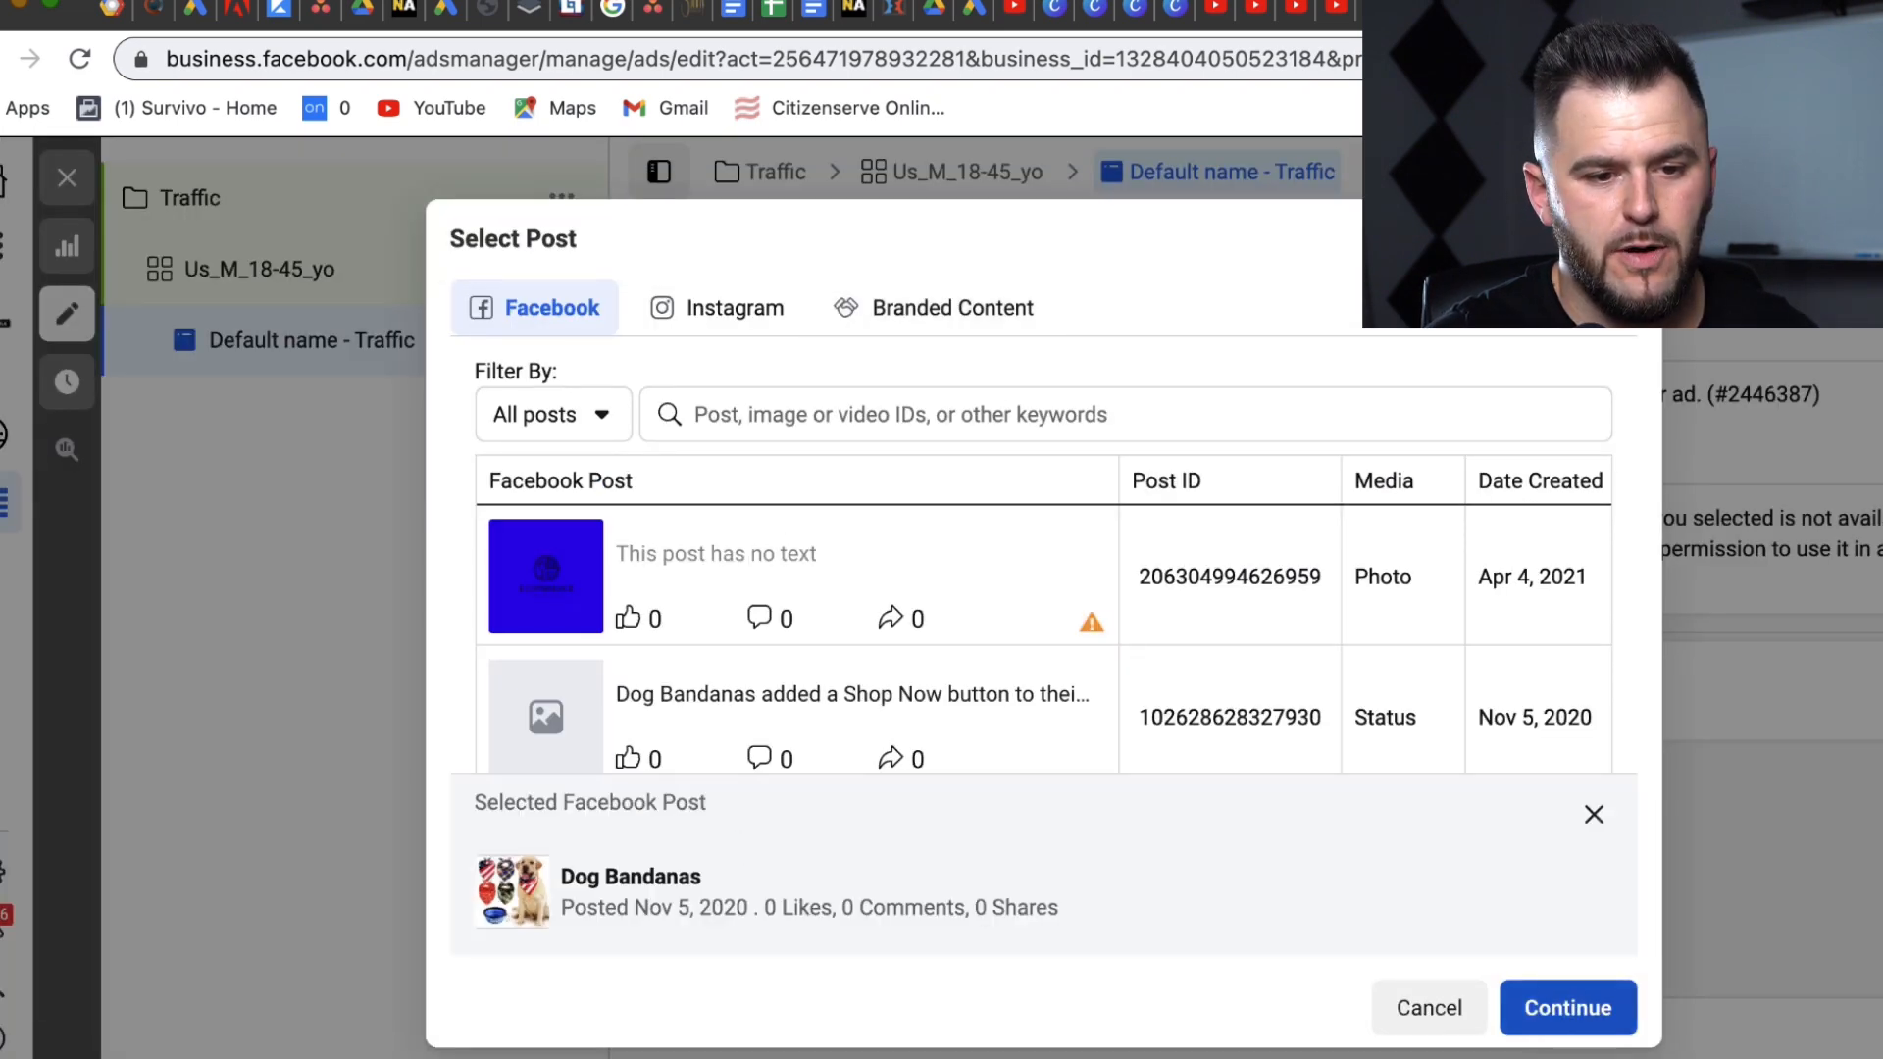
click(1564, 1008)
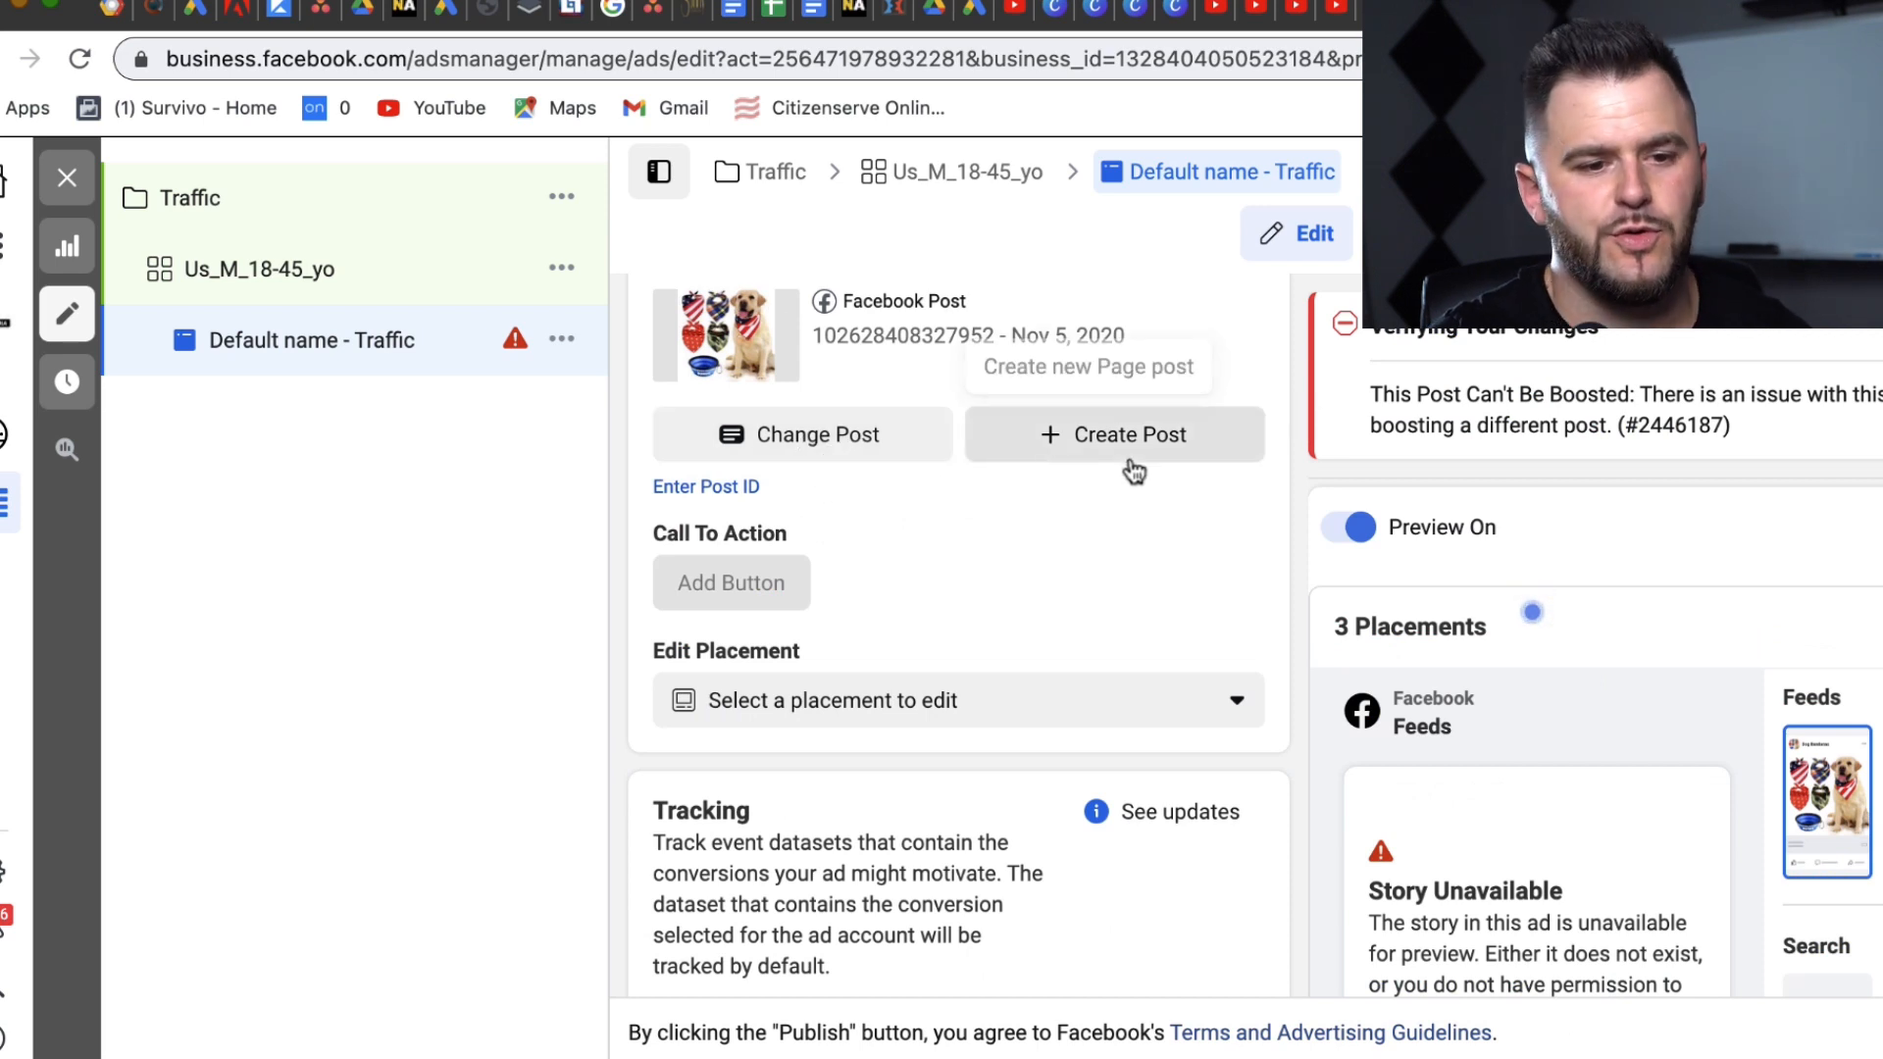
drag(1153, 542, 1135, 310)
Step: Change Ad Setup back to Create Ad with the single image format
click(1076, 799)
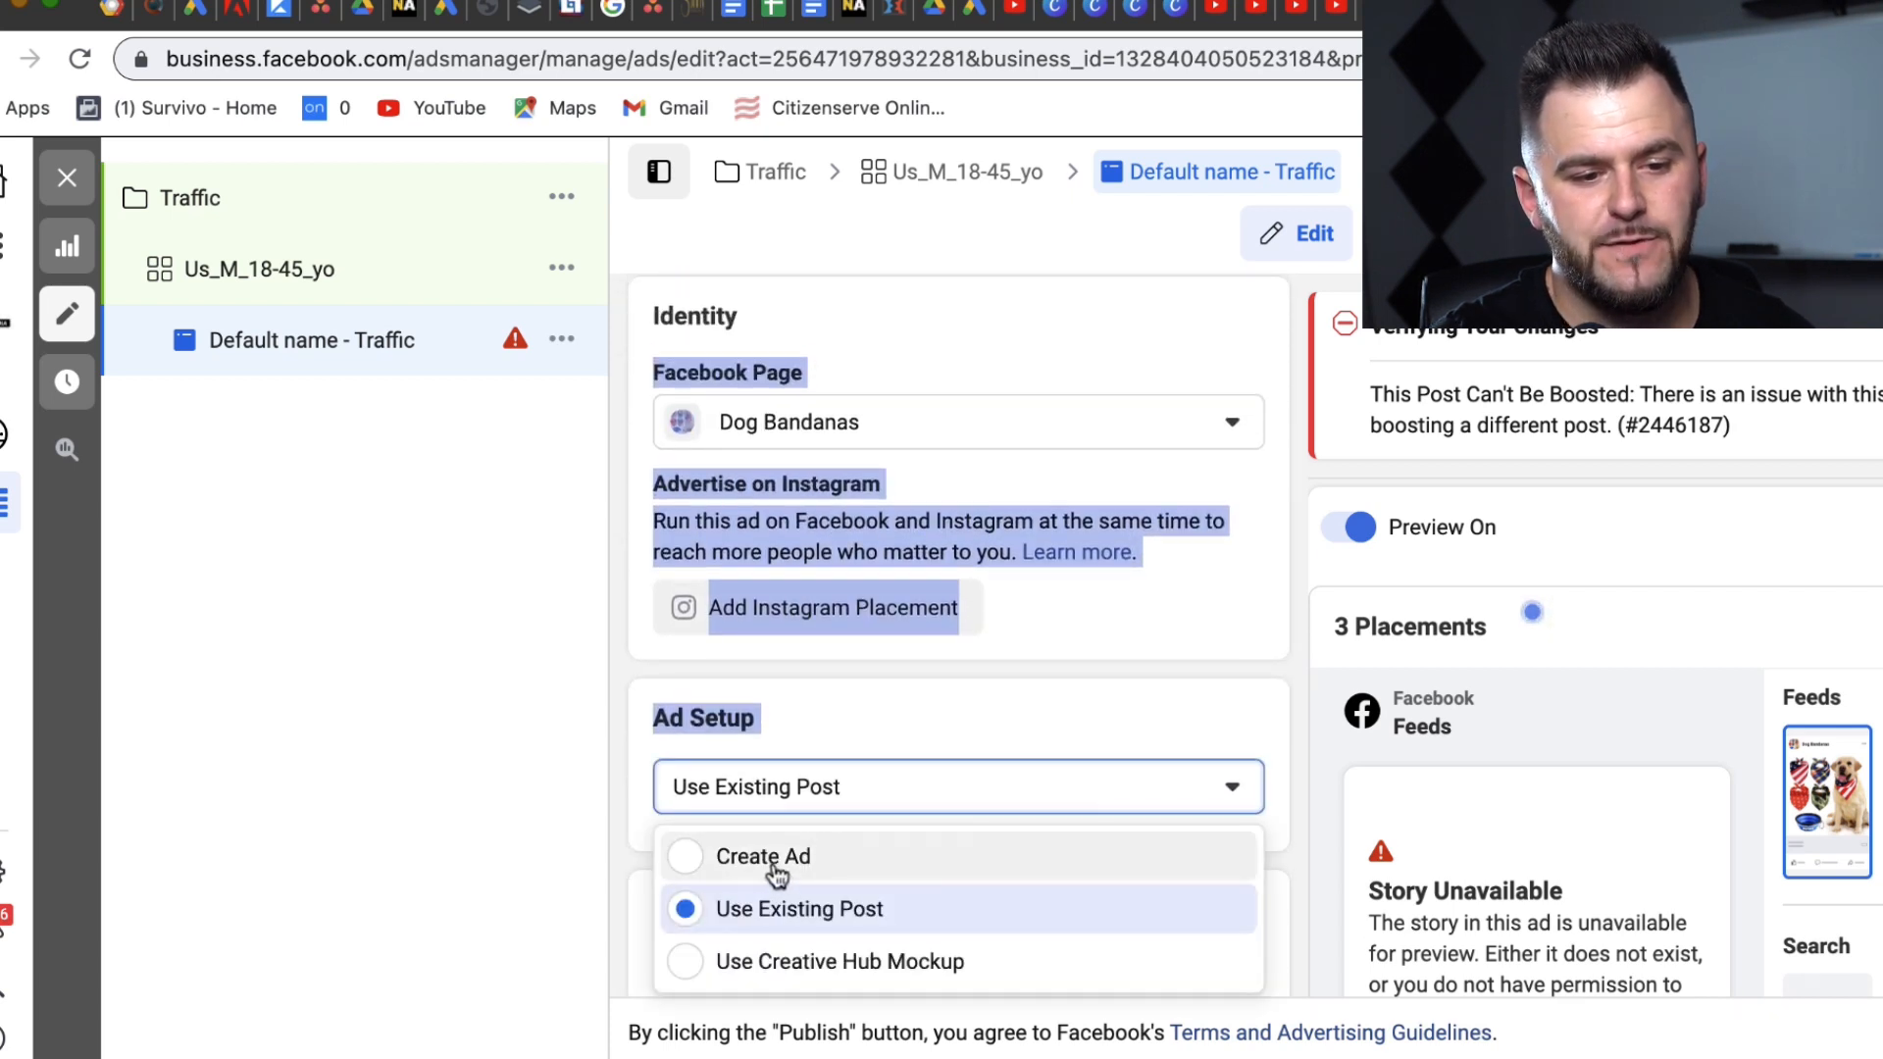
click(1127, 863)
drag(1233, 706, 1180, 774)
Step: Enter '[Product Offer]' as the ad's primary text
click(833, 561)
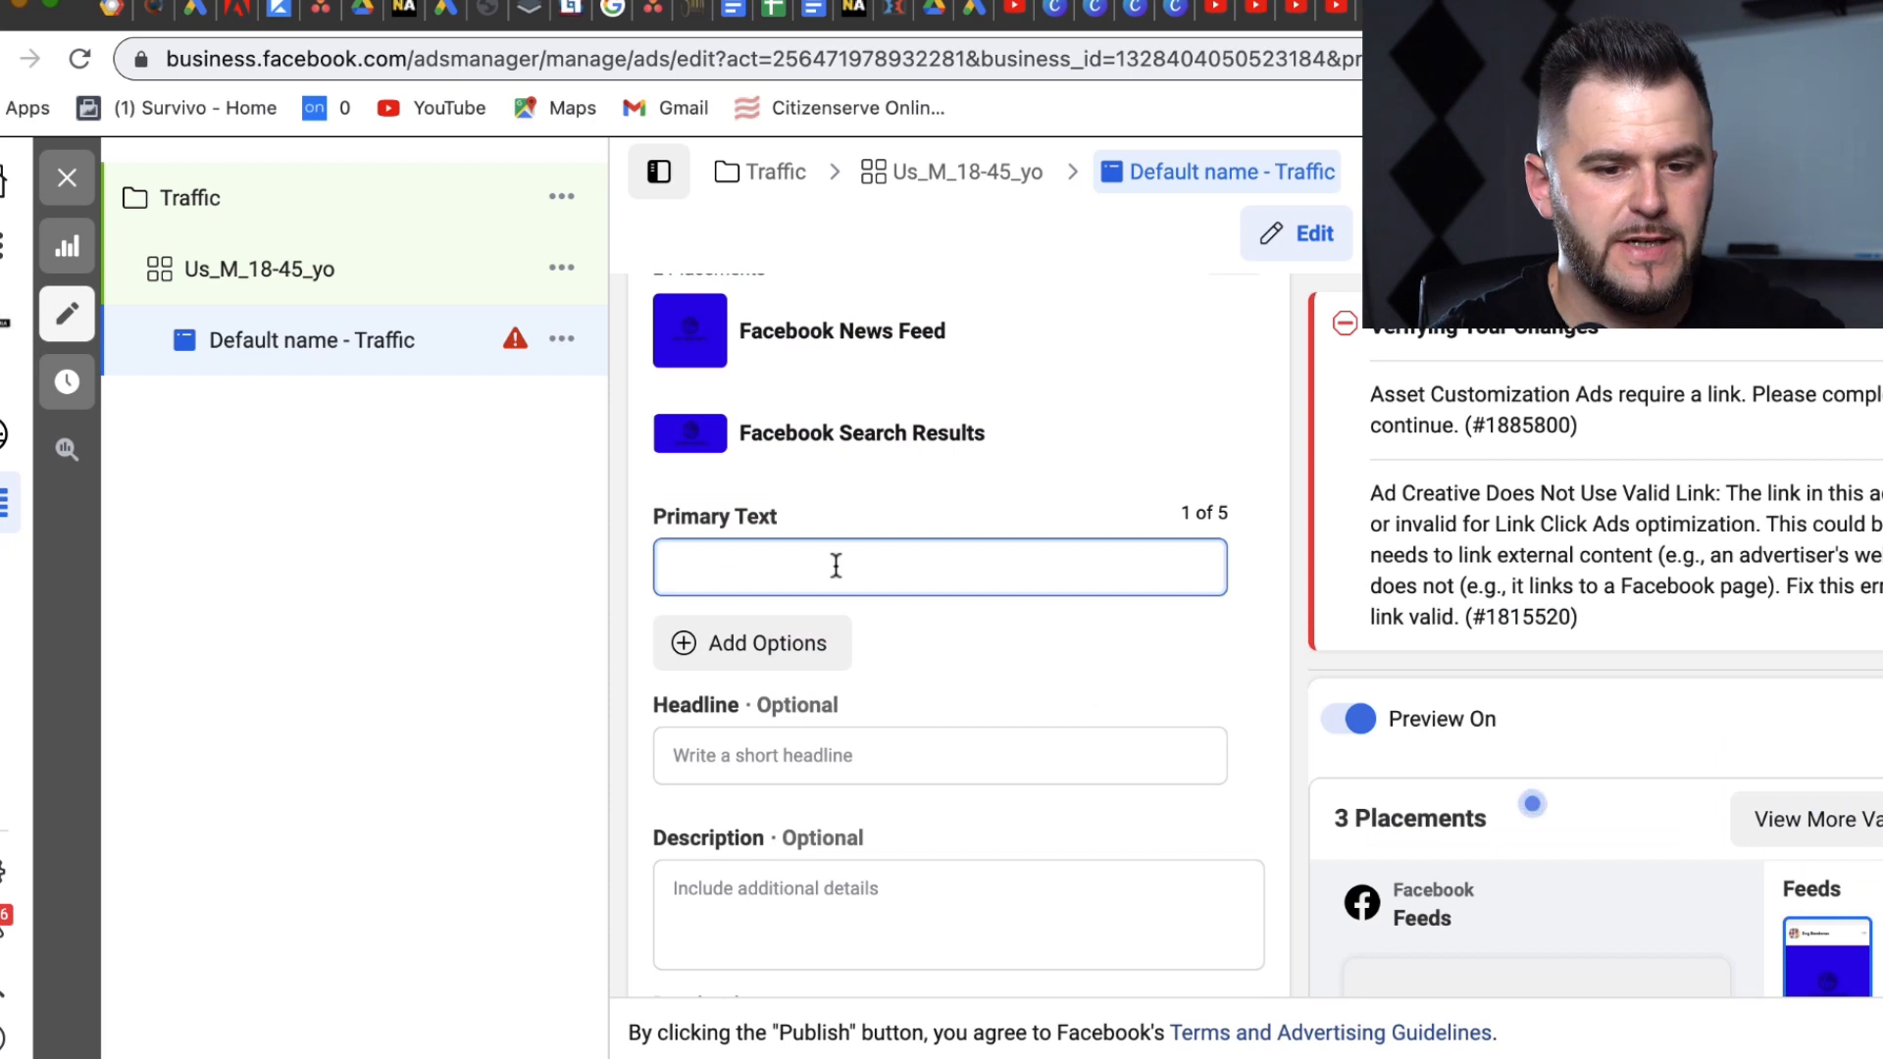
text(Offer)
click(672, 566)
text(Product)
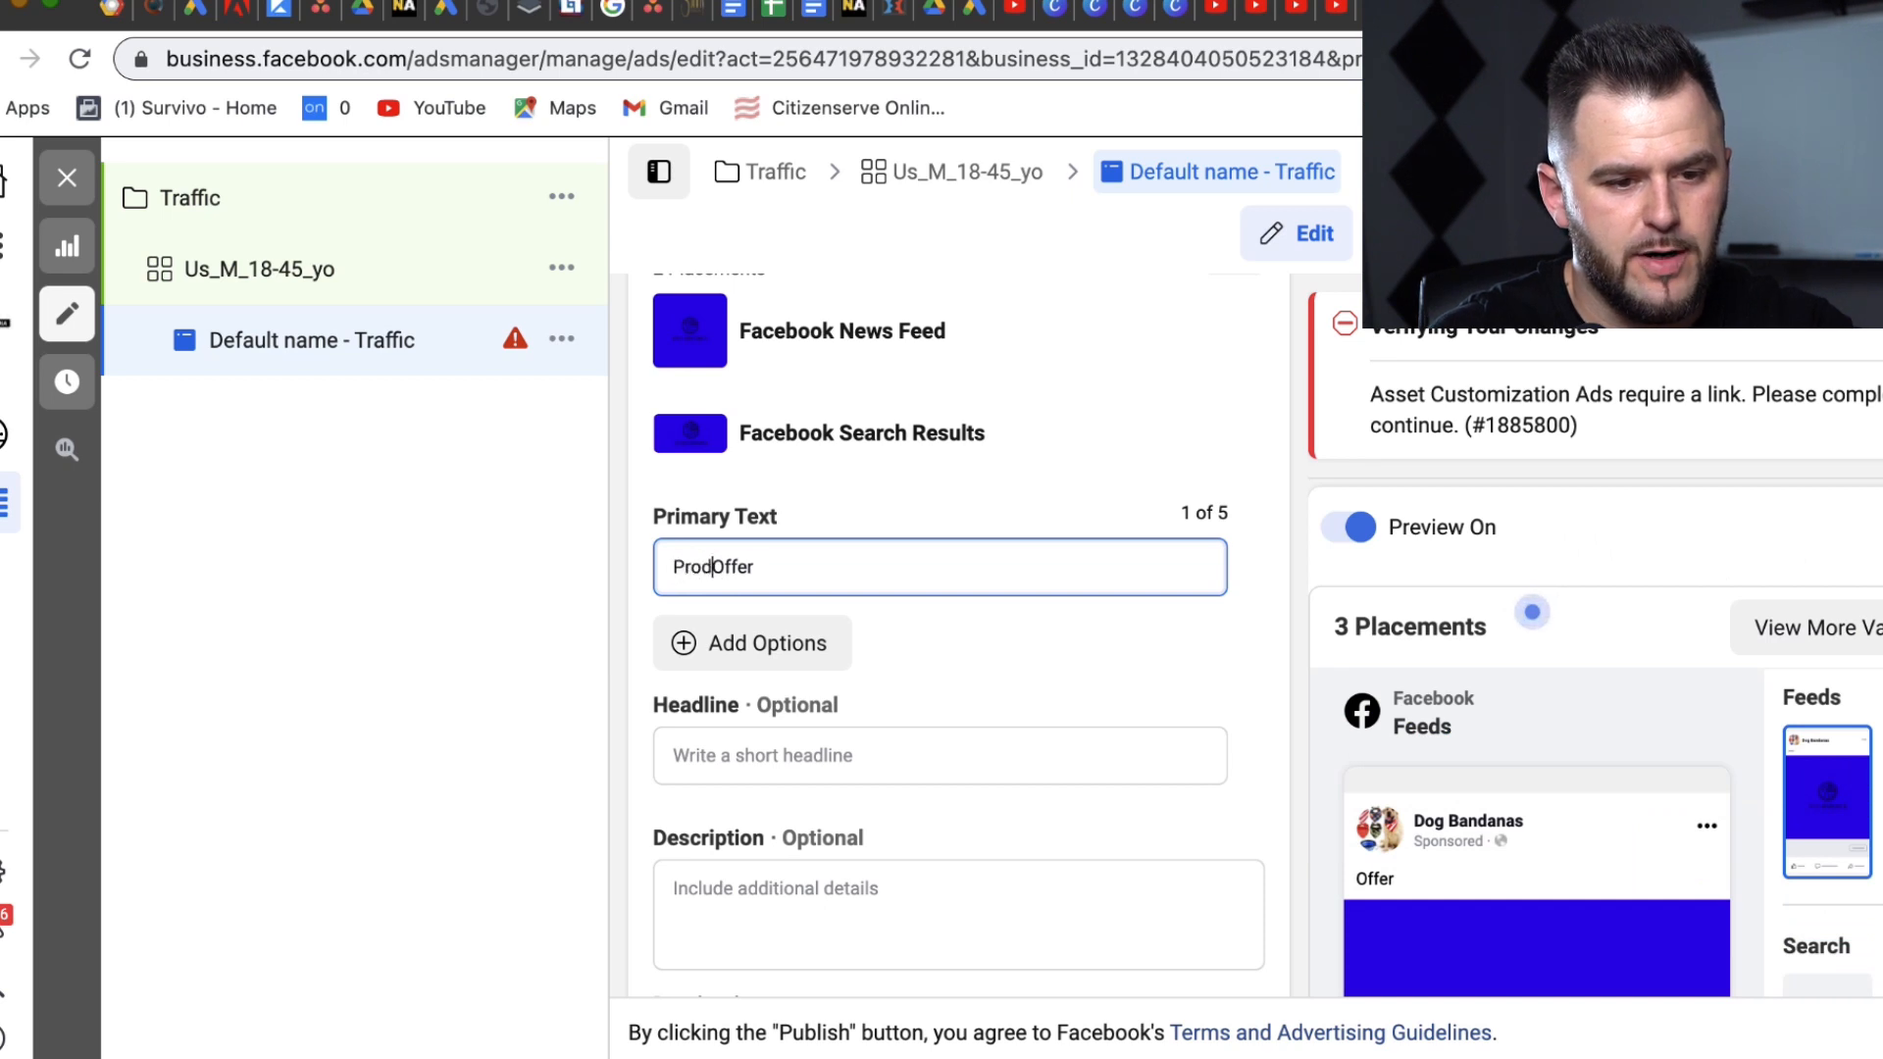
click(840, 563)
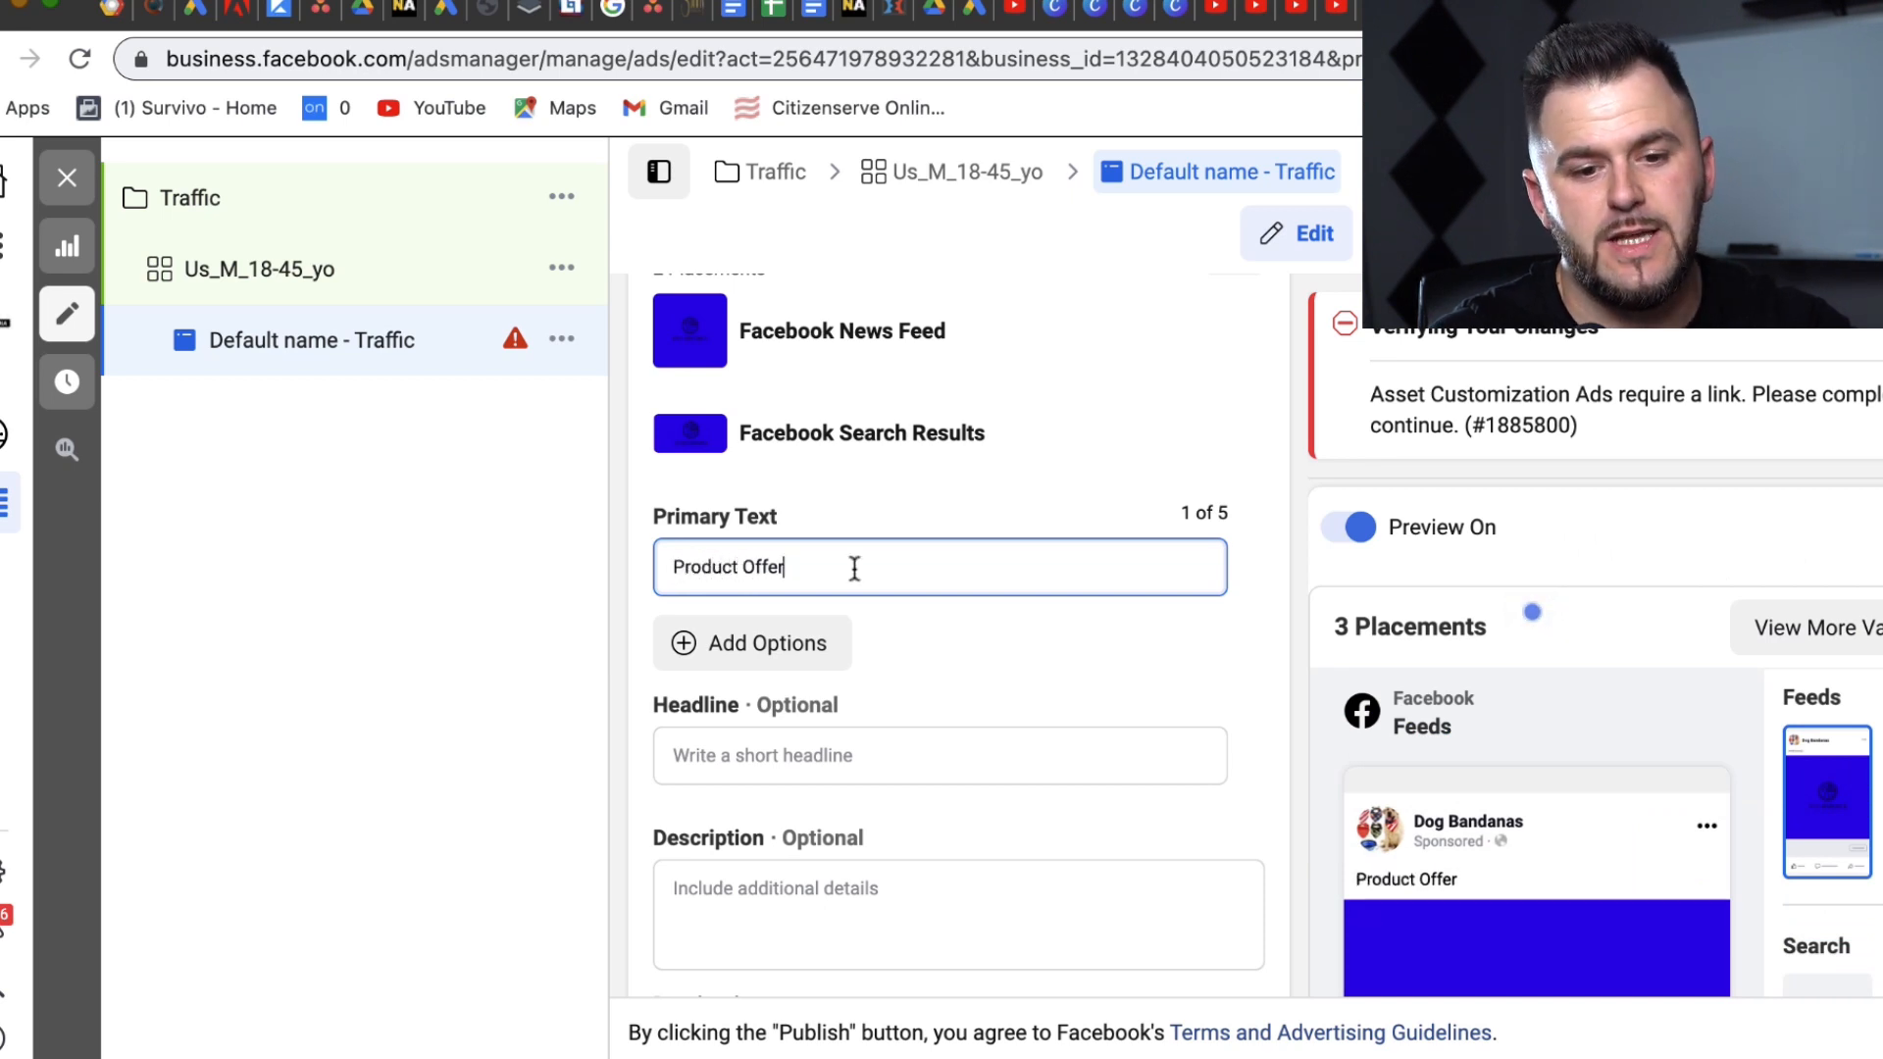
click(1108, 622)
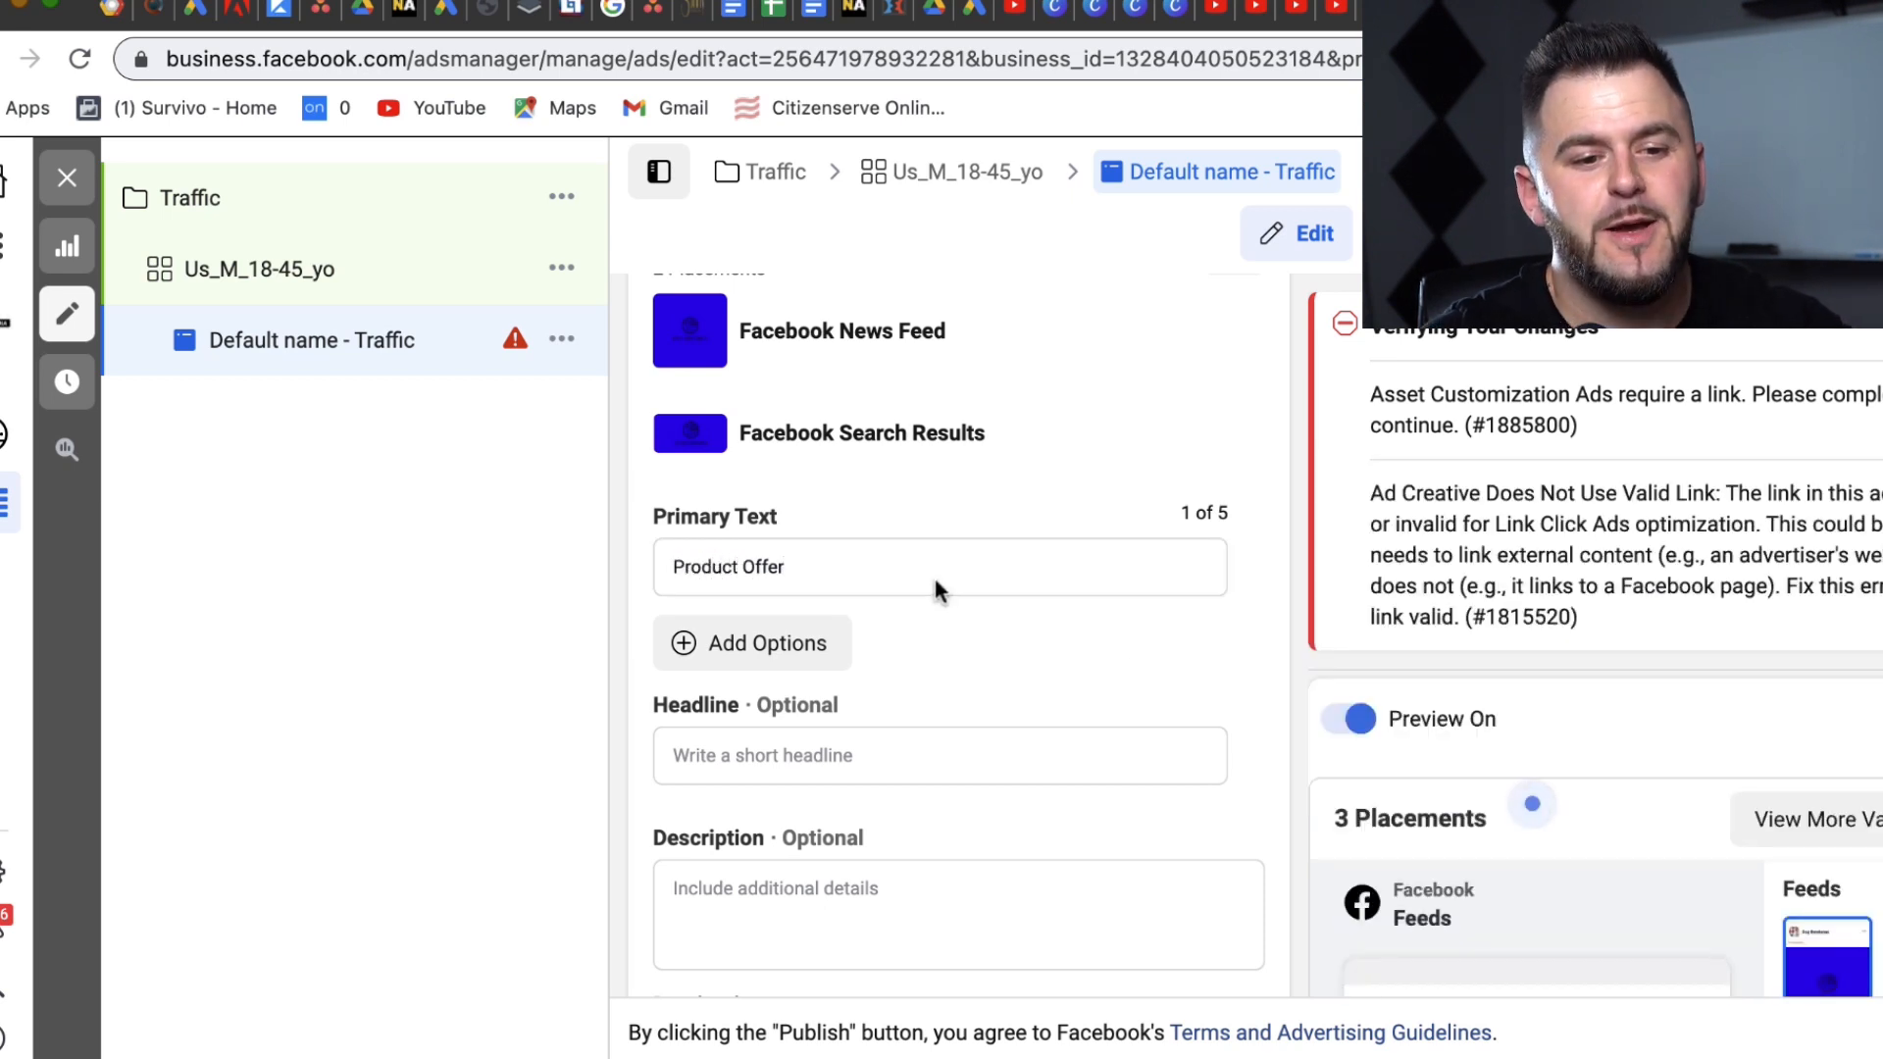
click(891, 567)
text(])
click(675, 567)
text([)
click(1229, 642)
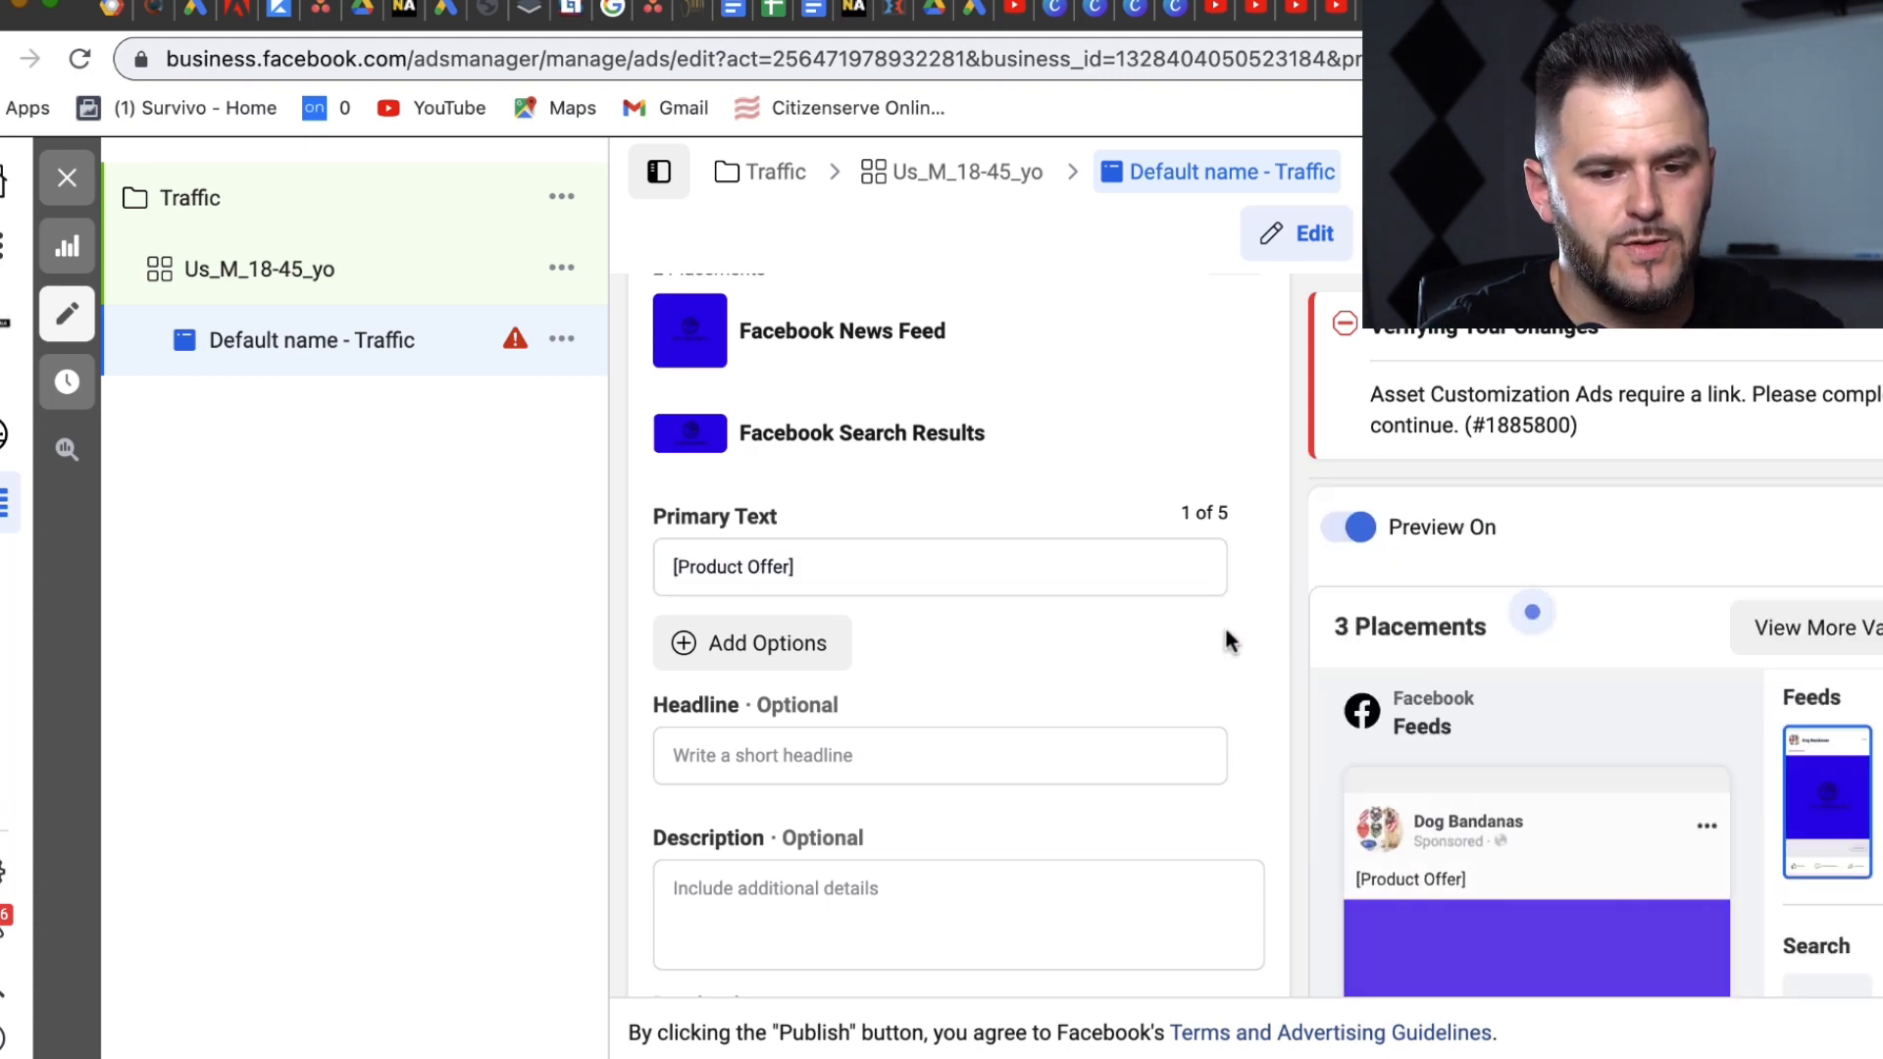
drag(1189, 651, 1144, 842)
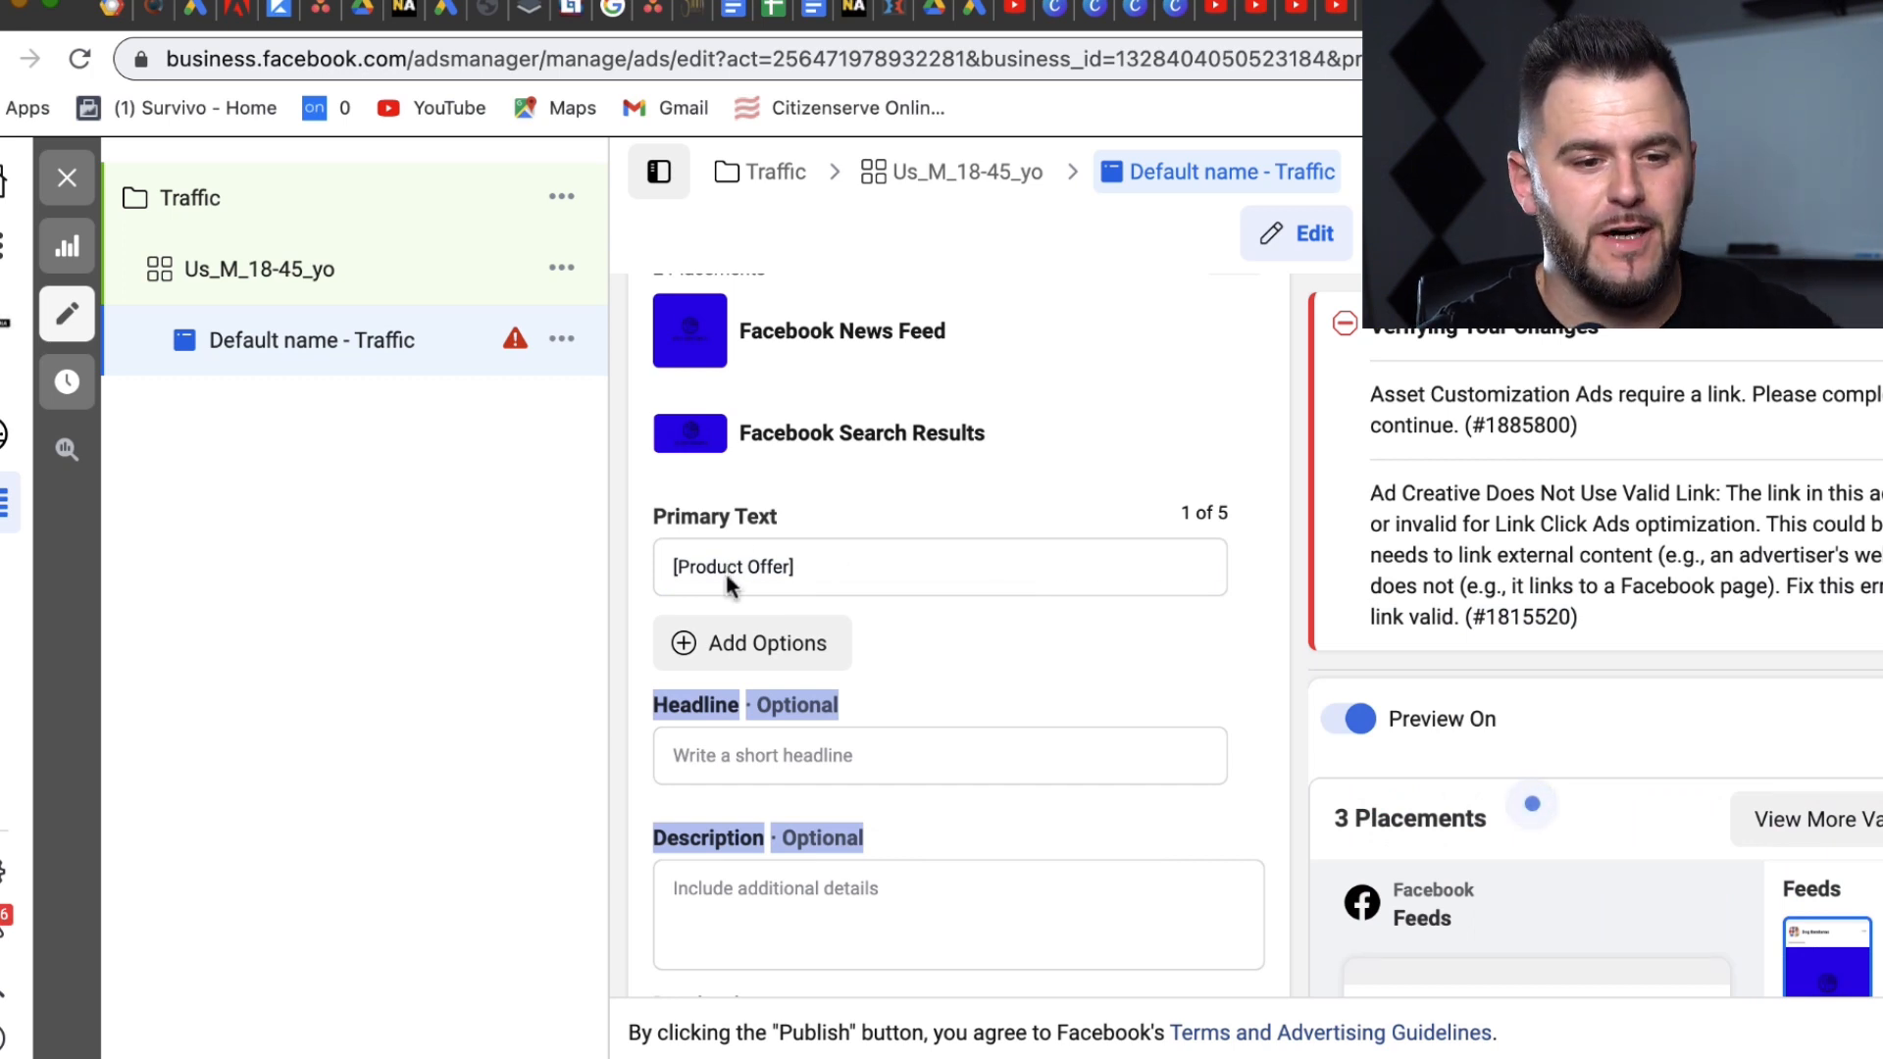
Step: Type the headline 'Get 50% Off Limited Time Offer', fixing typos
click(752, 763)
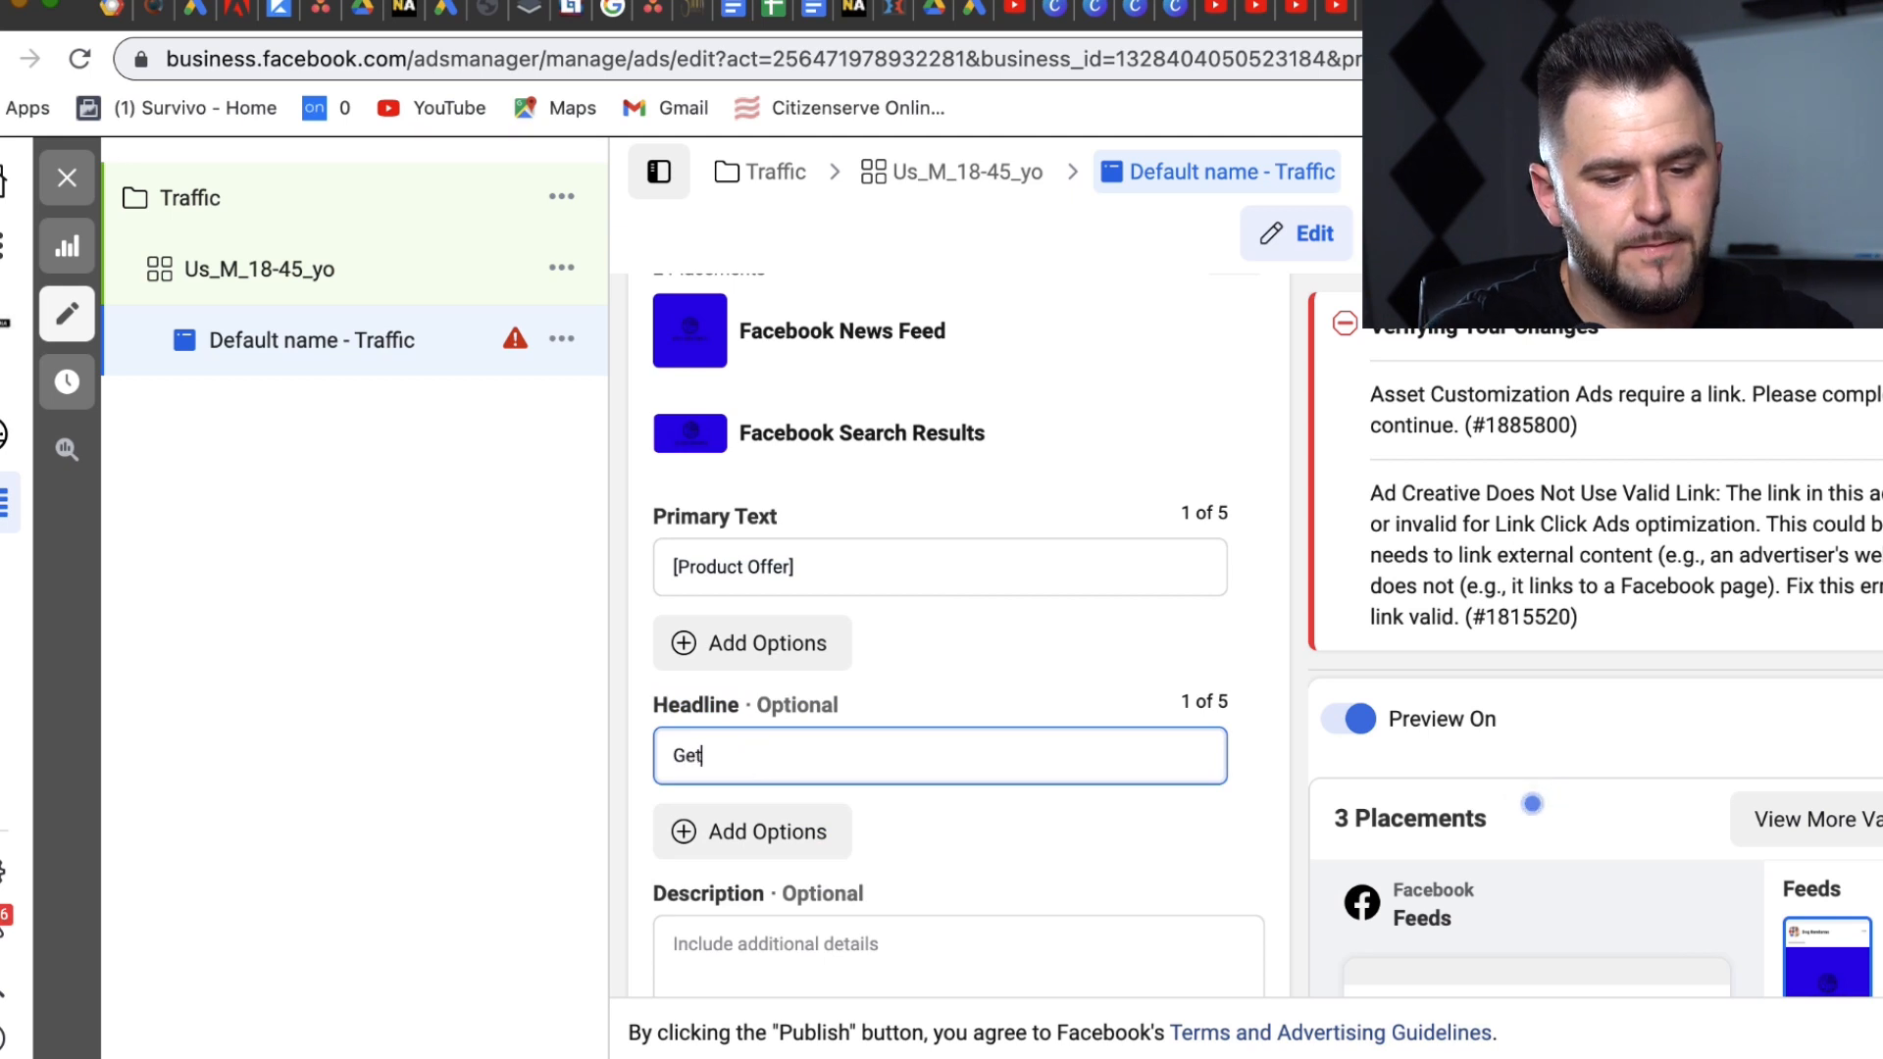
text(f Limit)
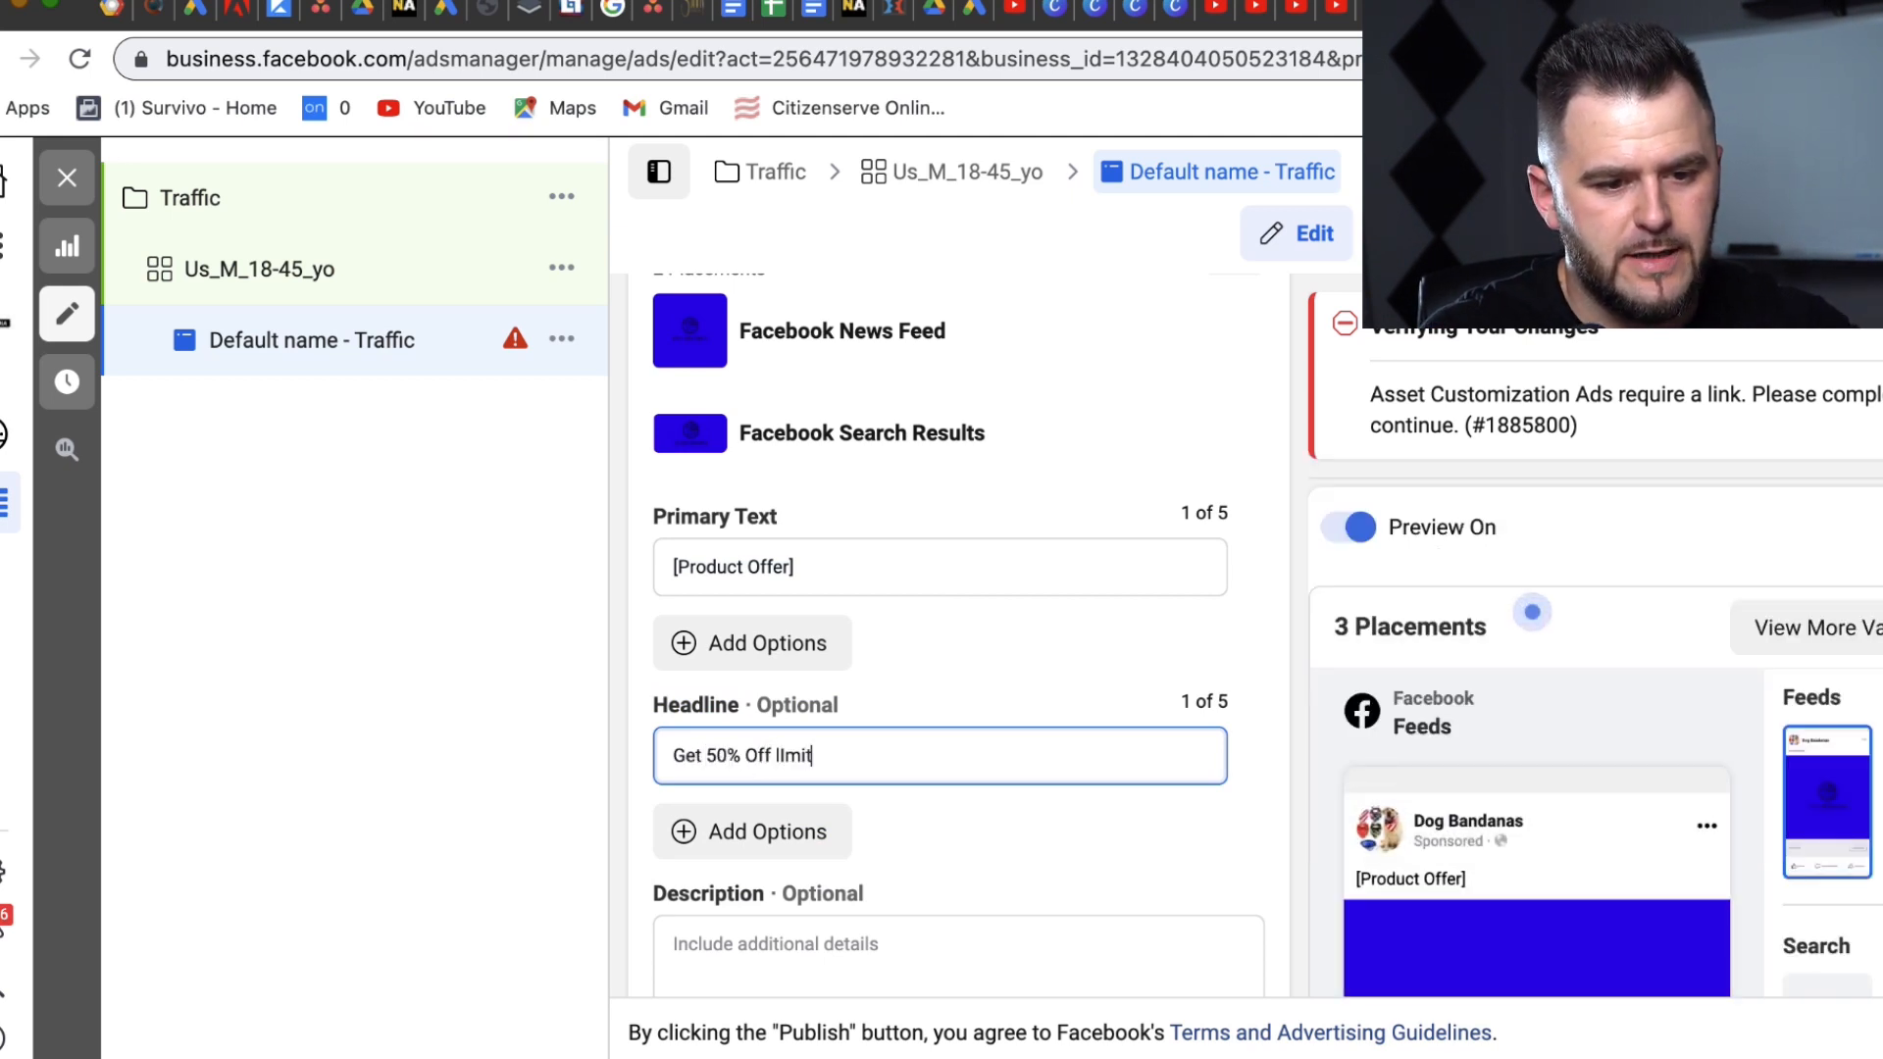
text(mited ztime)
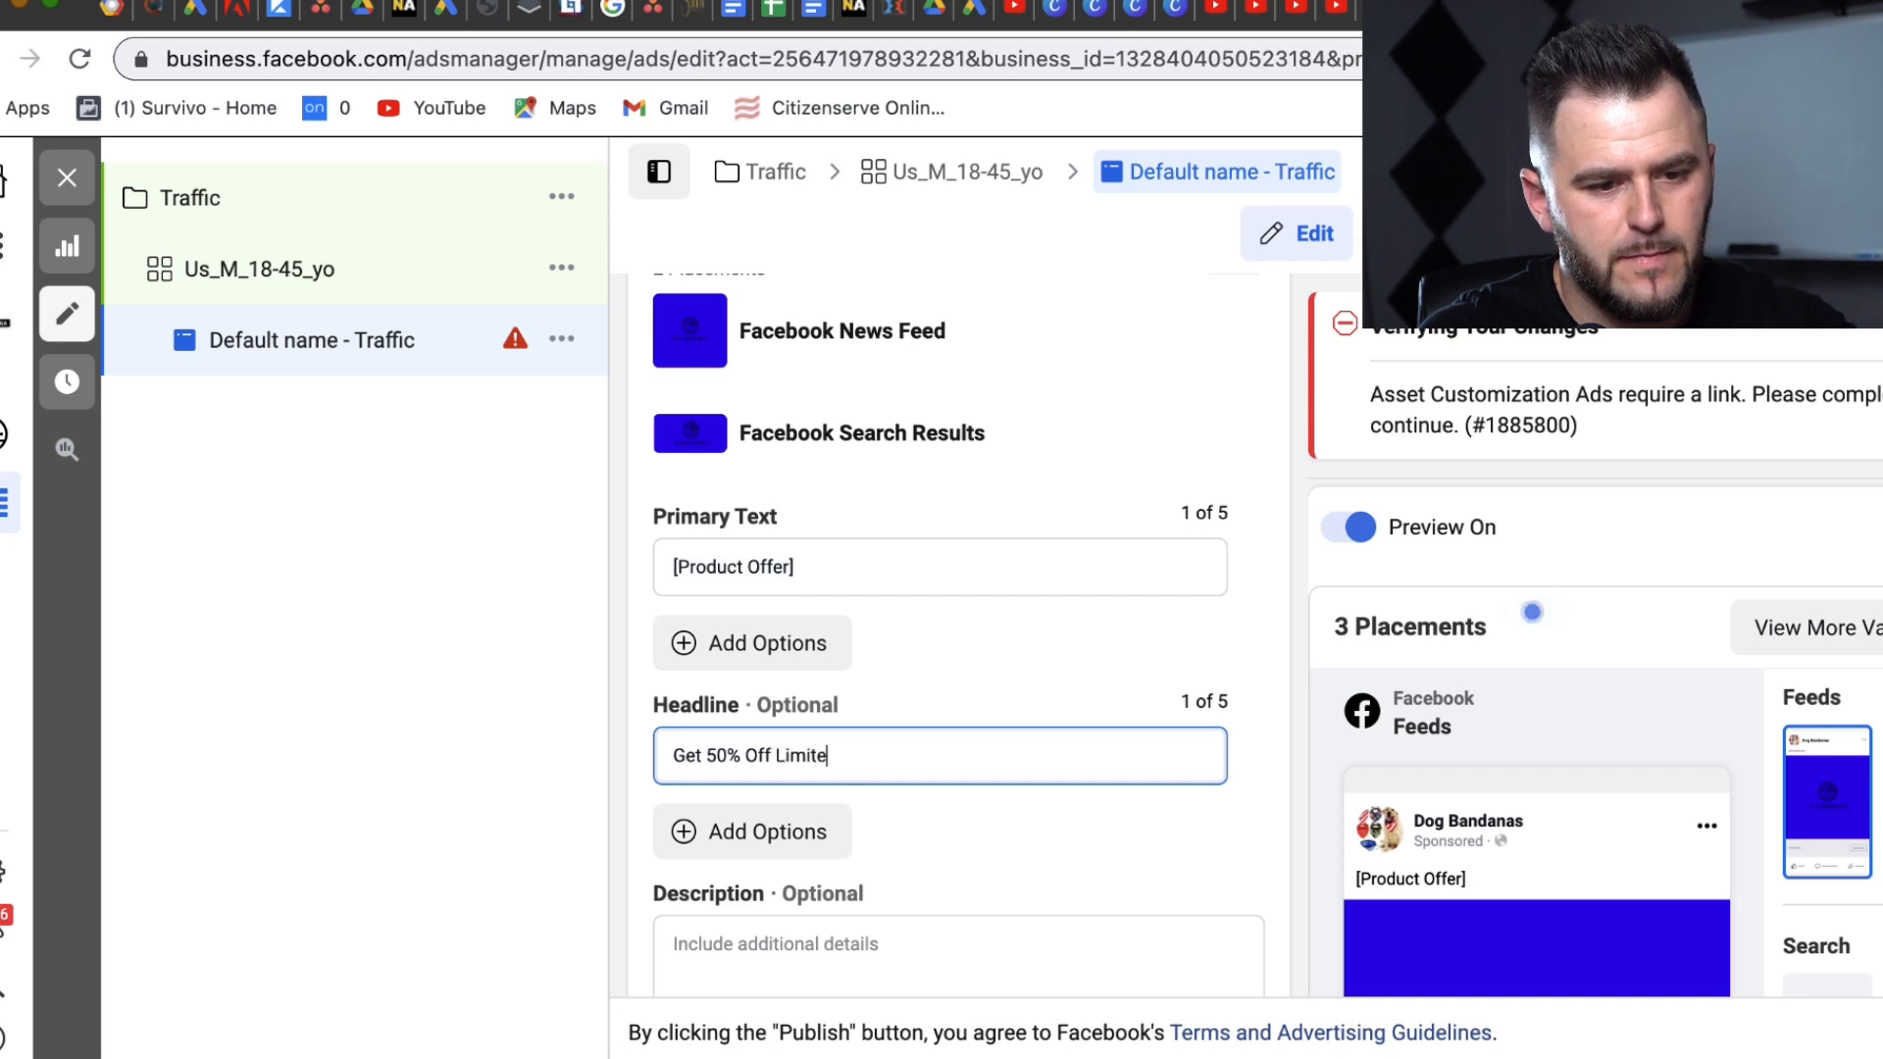
key(BackSpace)
key(BackSpace)
key(BackSpace)
key(BackSpace)
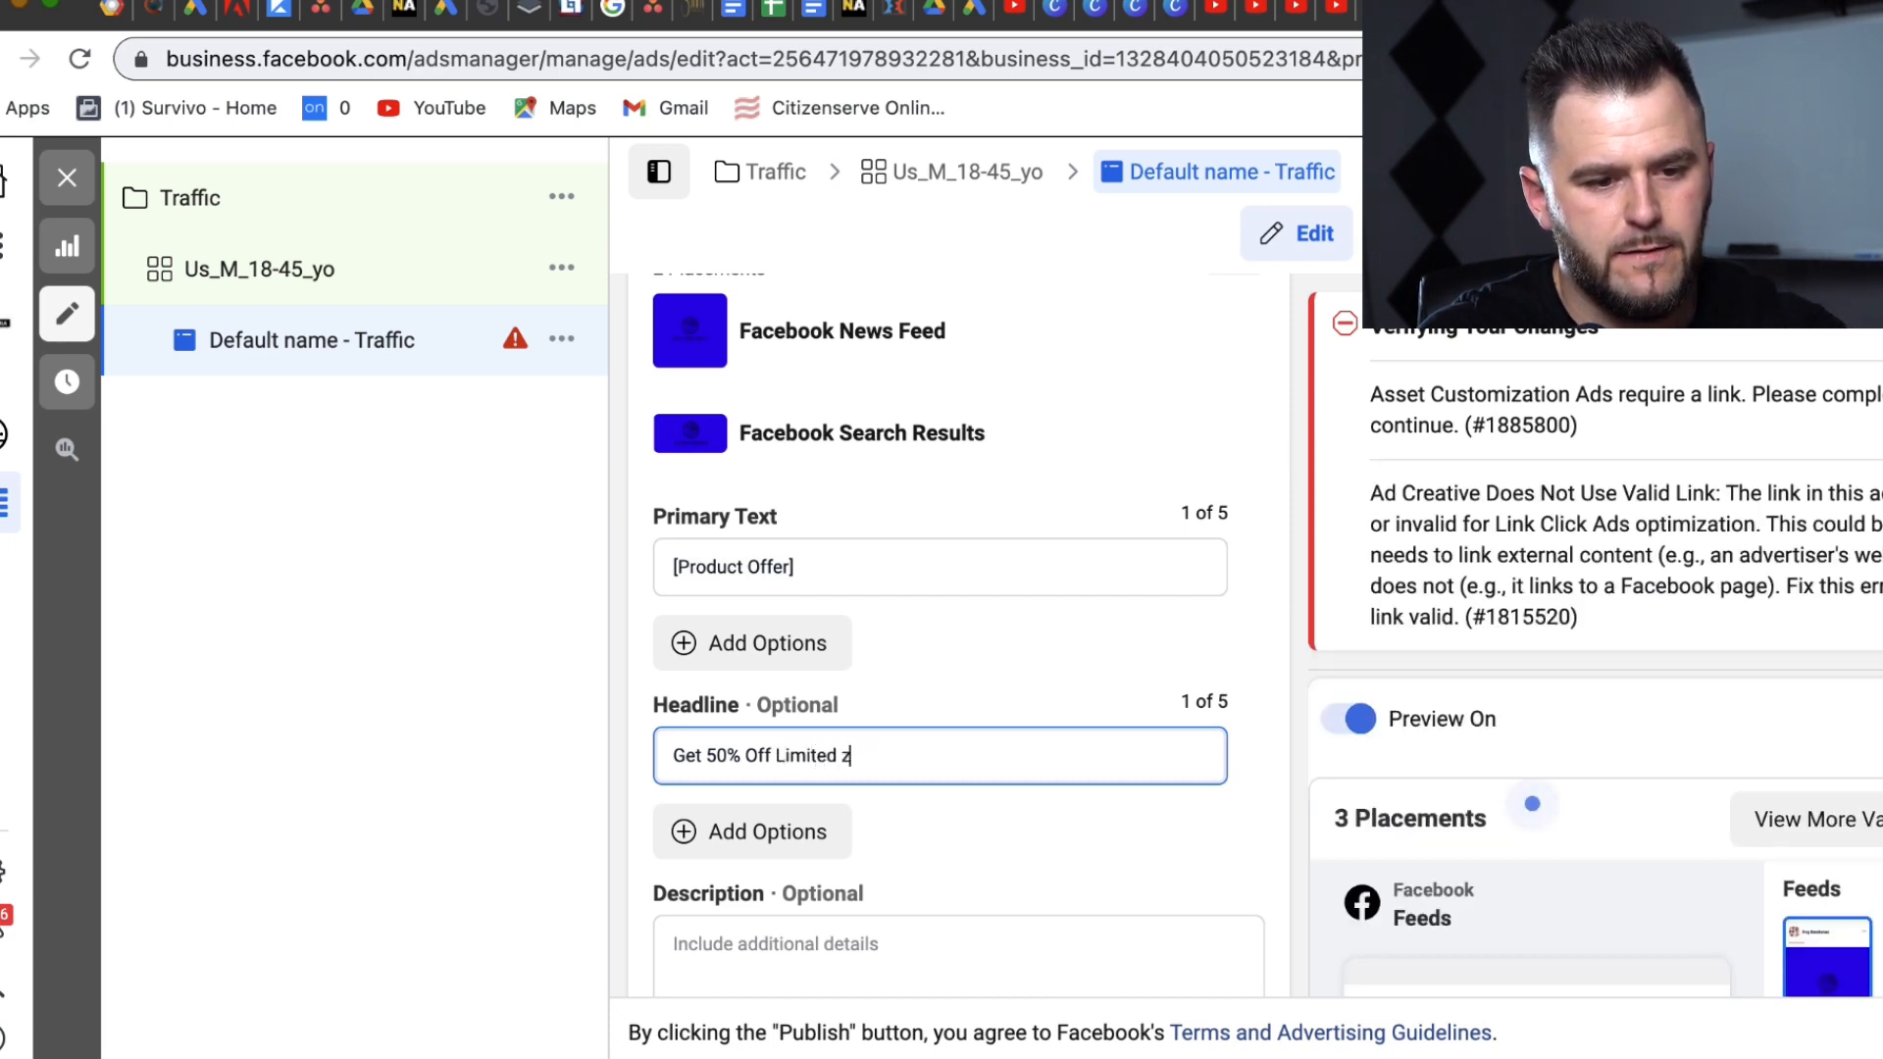
text(ie)
key(BackSpace)
text(me Offe)
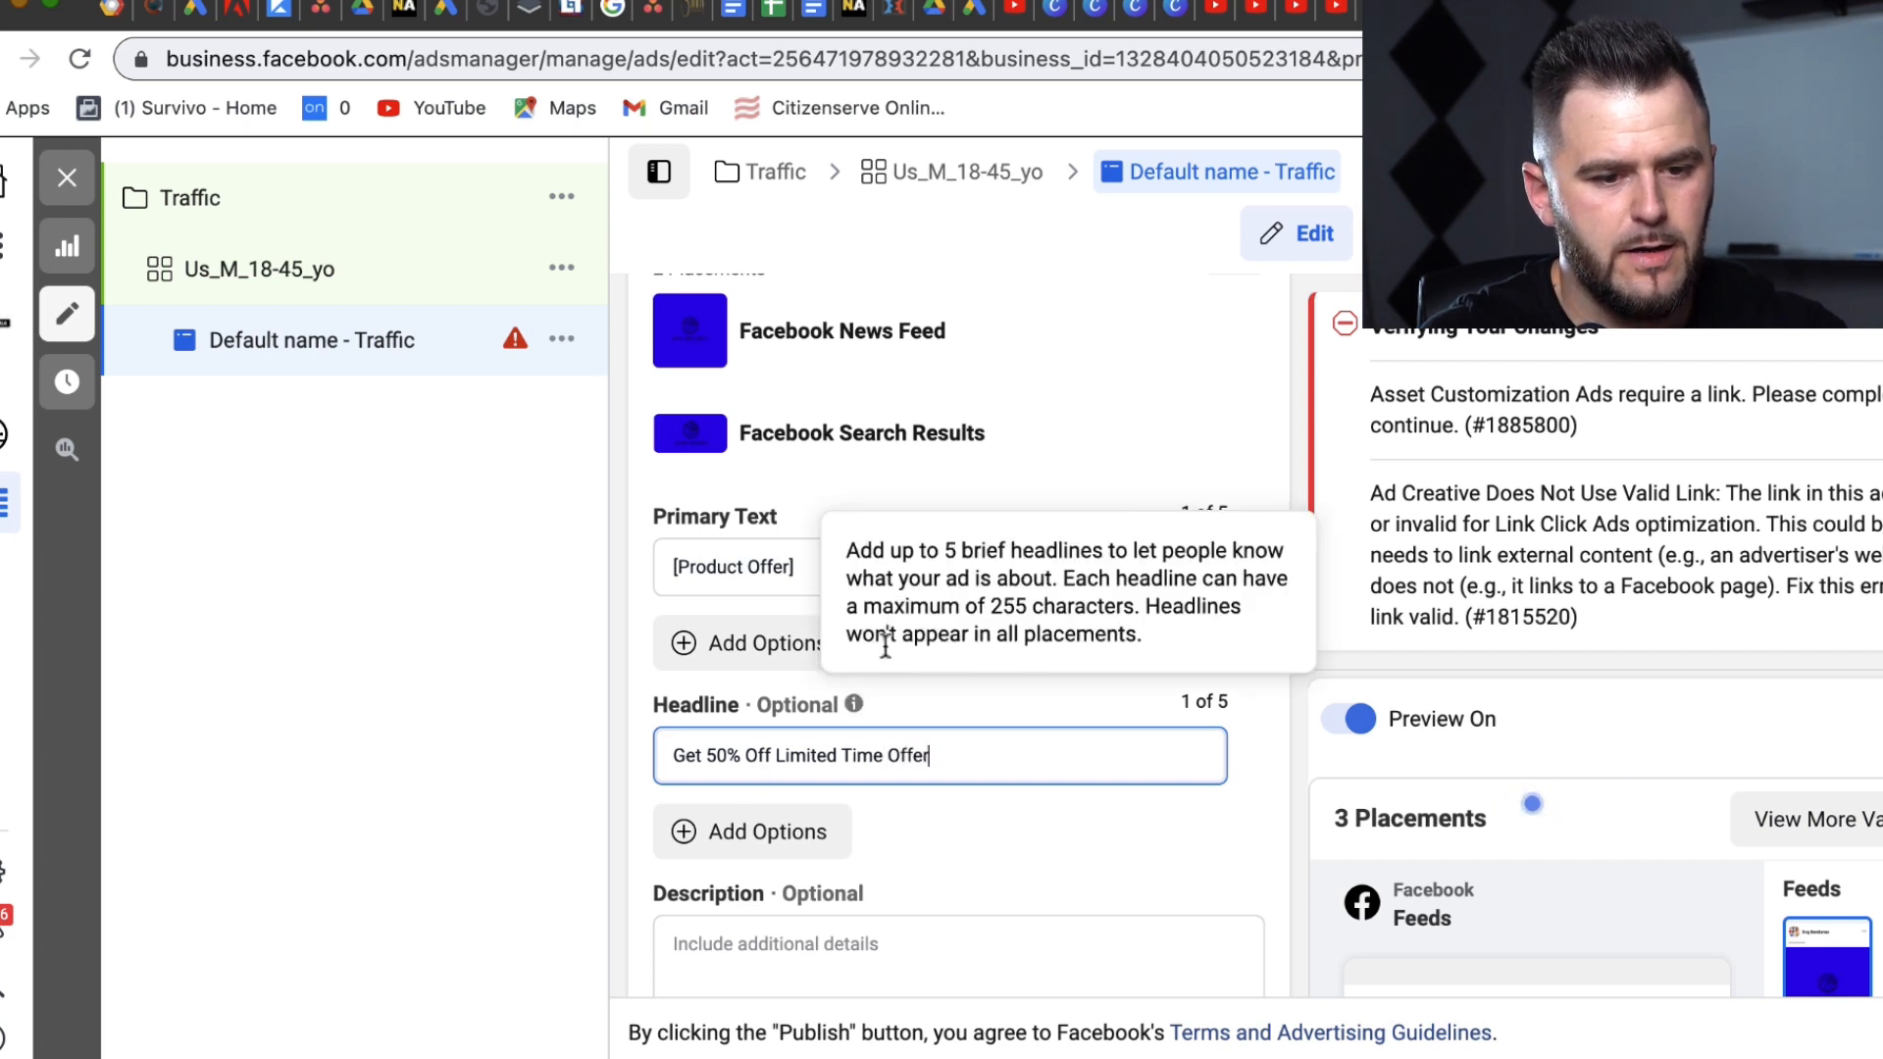
text(r)
Step: Copy the headline text into the Description field
double_click(757, 755)
key(ctrl+a)
key(ctrl+c)
click(768, 949)
key(ctrl+v)
drag(1208, 827, 1210, 988)
click(781, 398)
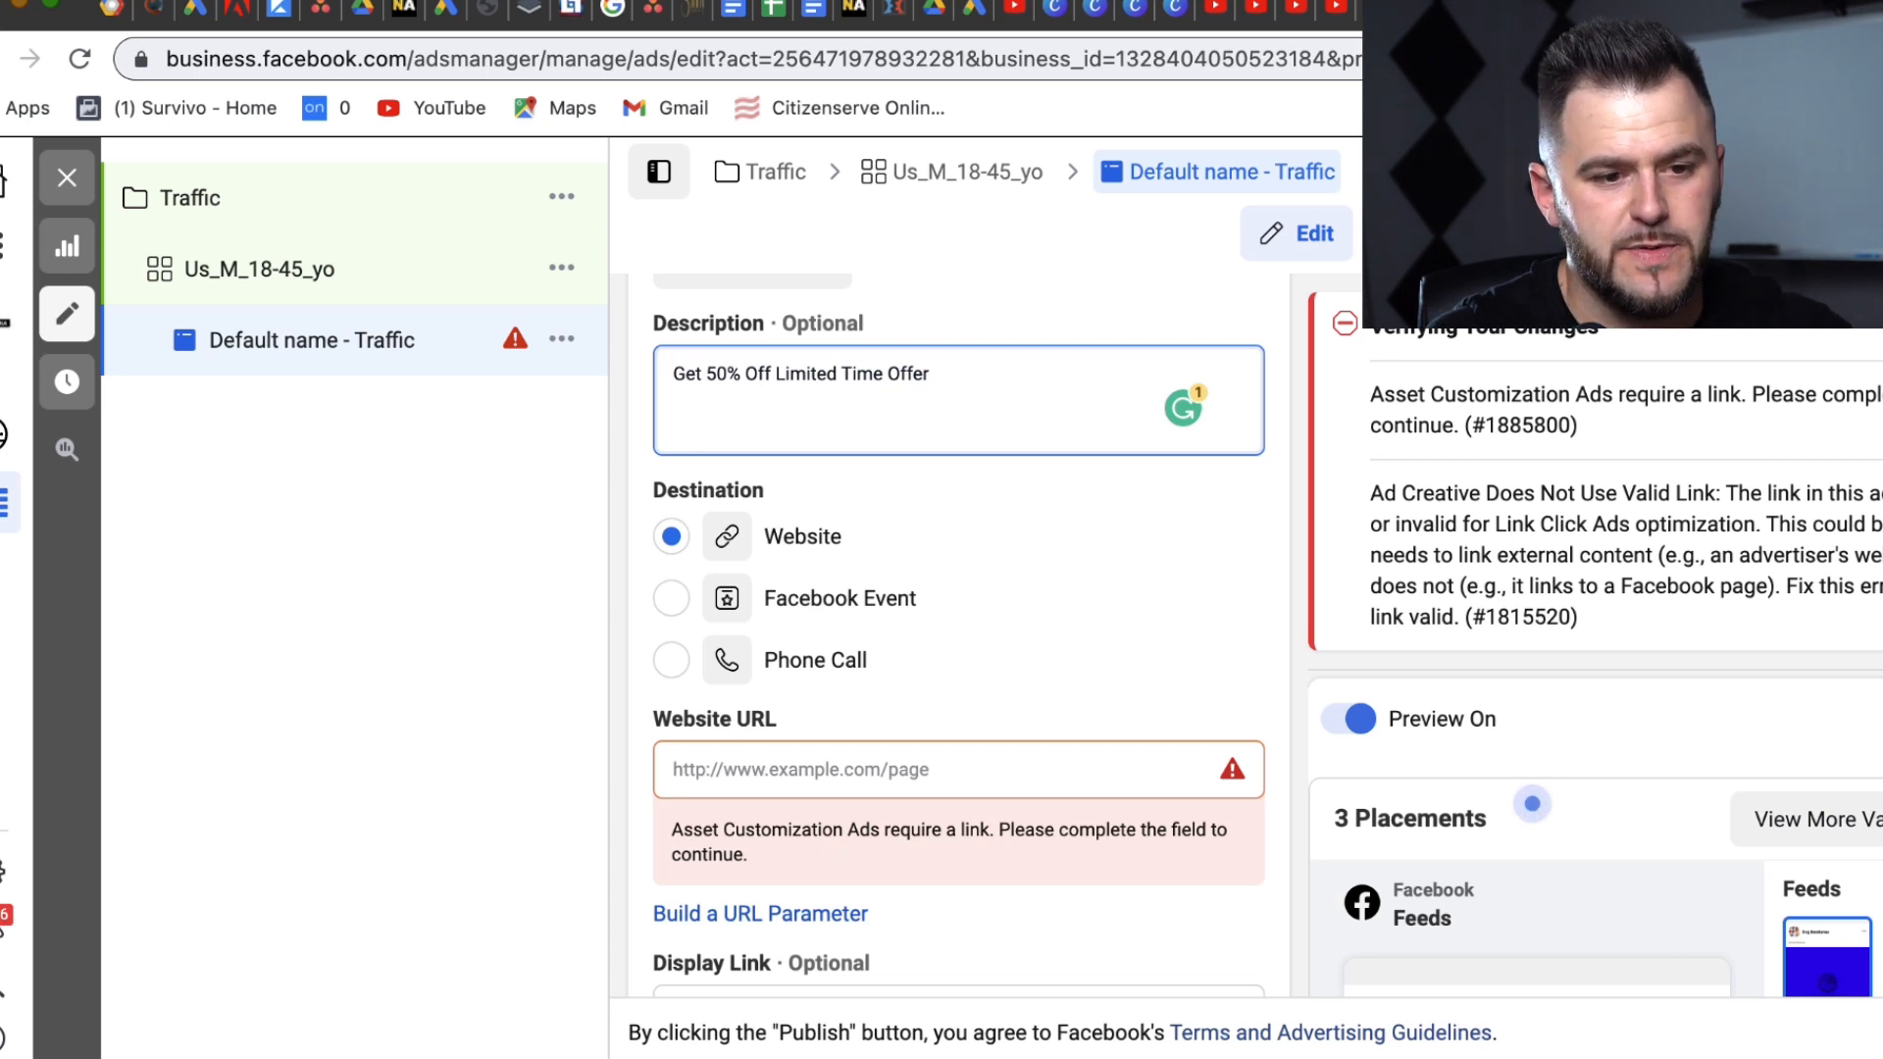
Step: Replace the description with asterisks followed by '[Product Description]' and open the call-to-action list
triple_click(707, 376)
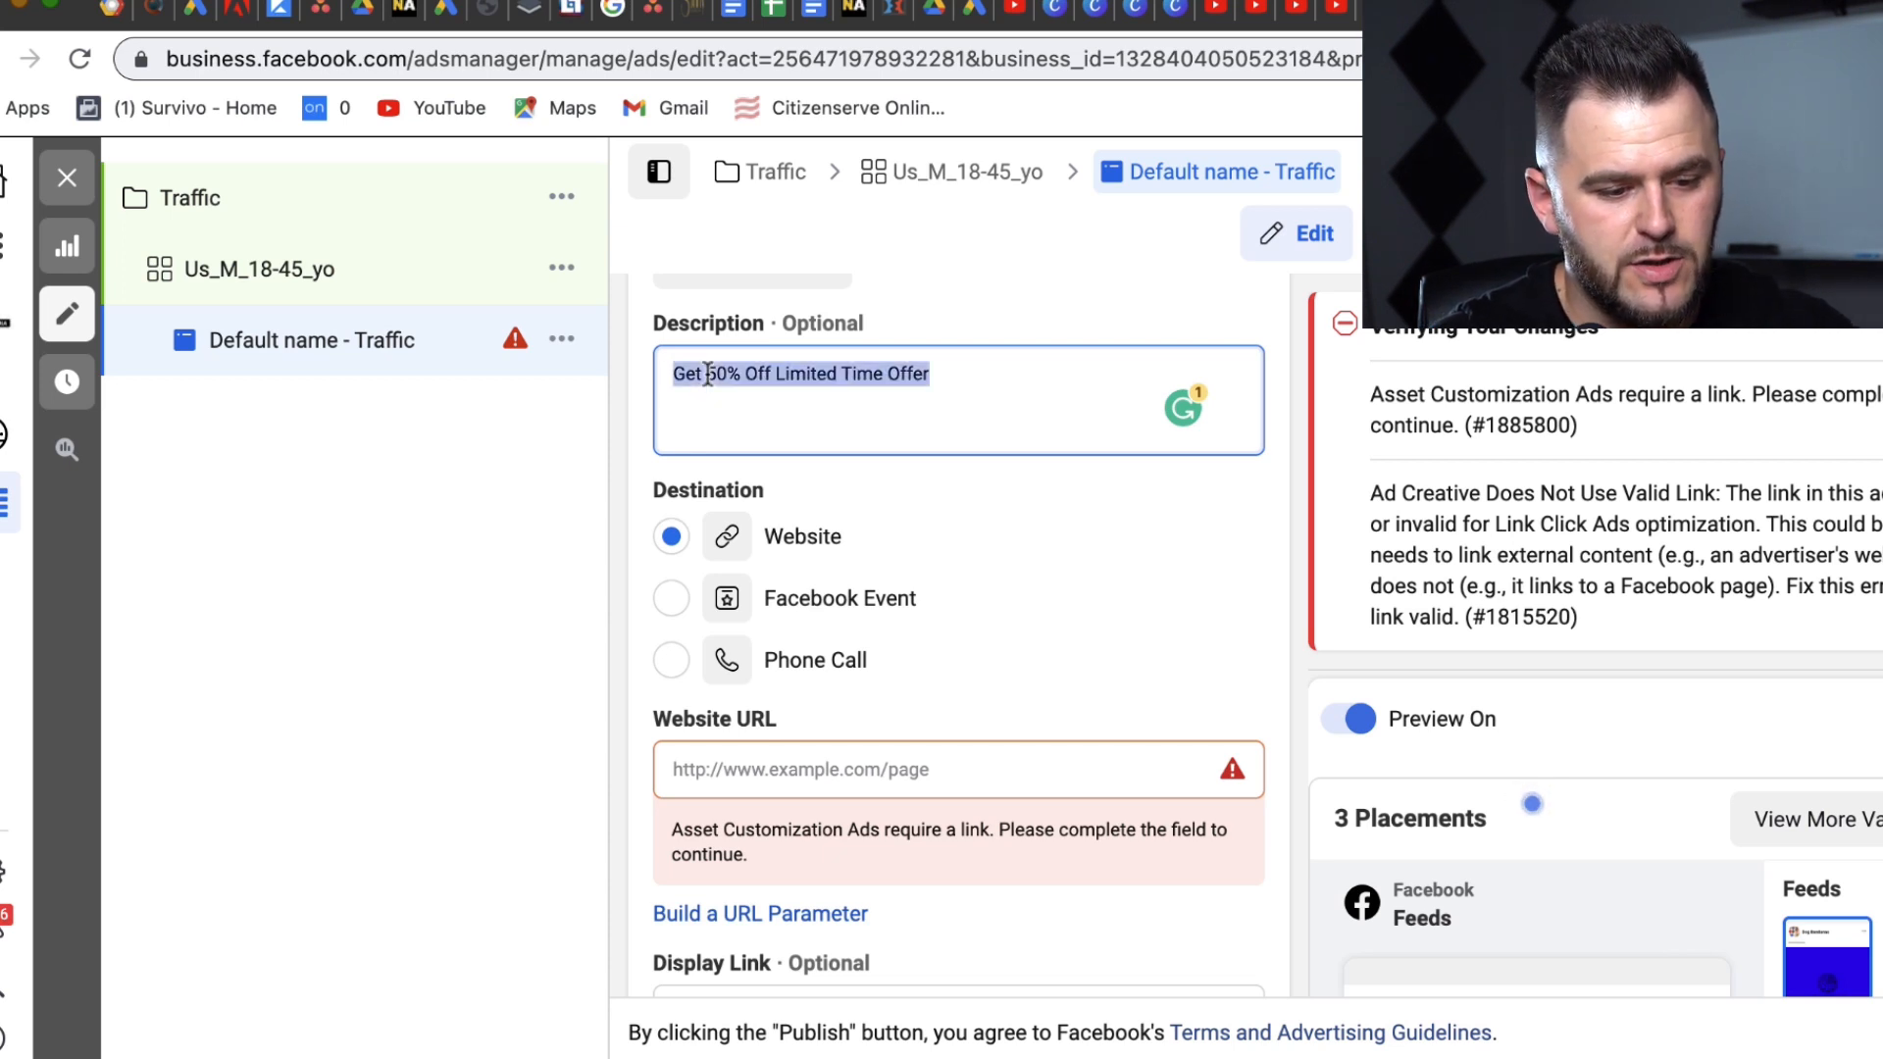
text(****)
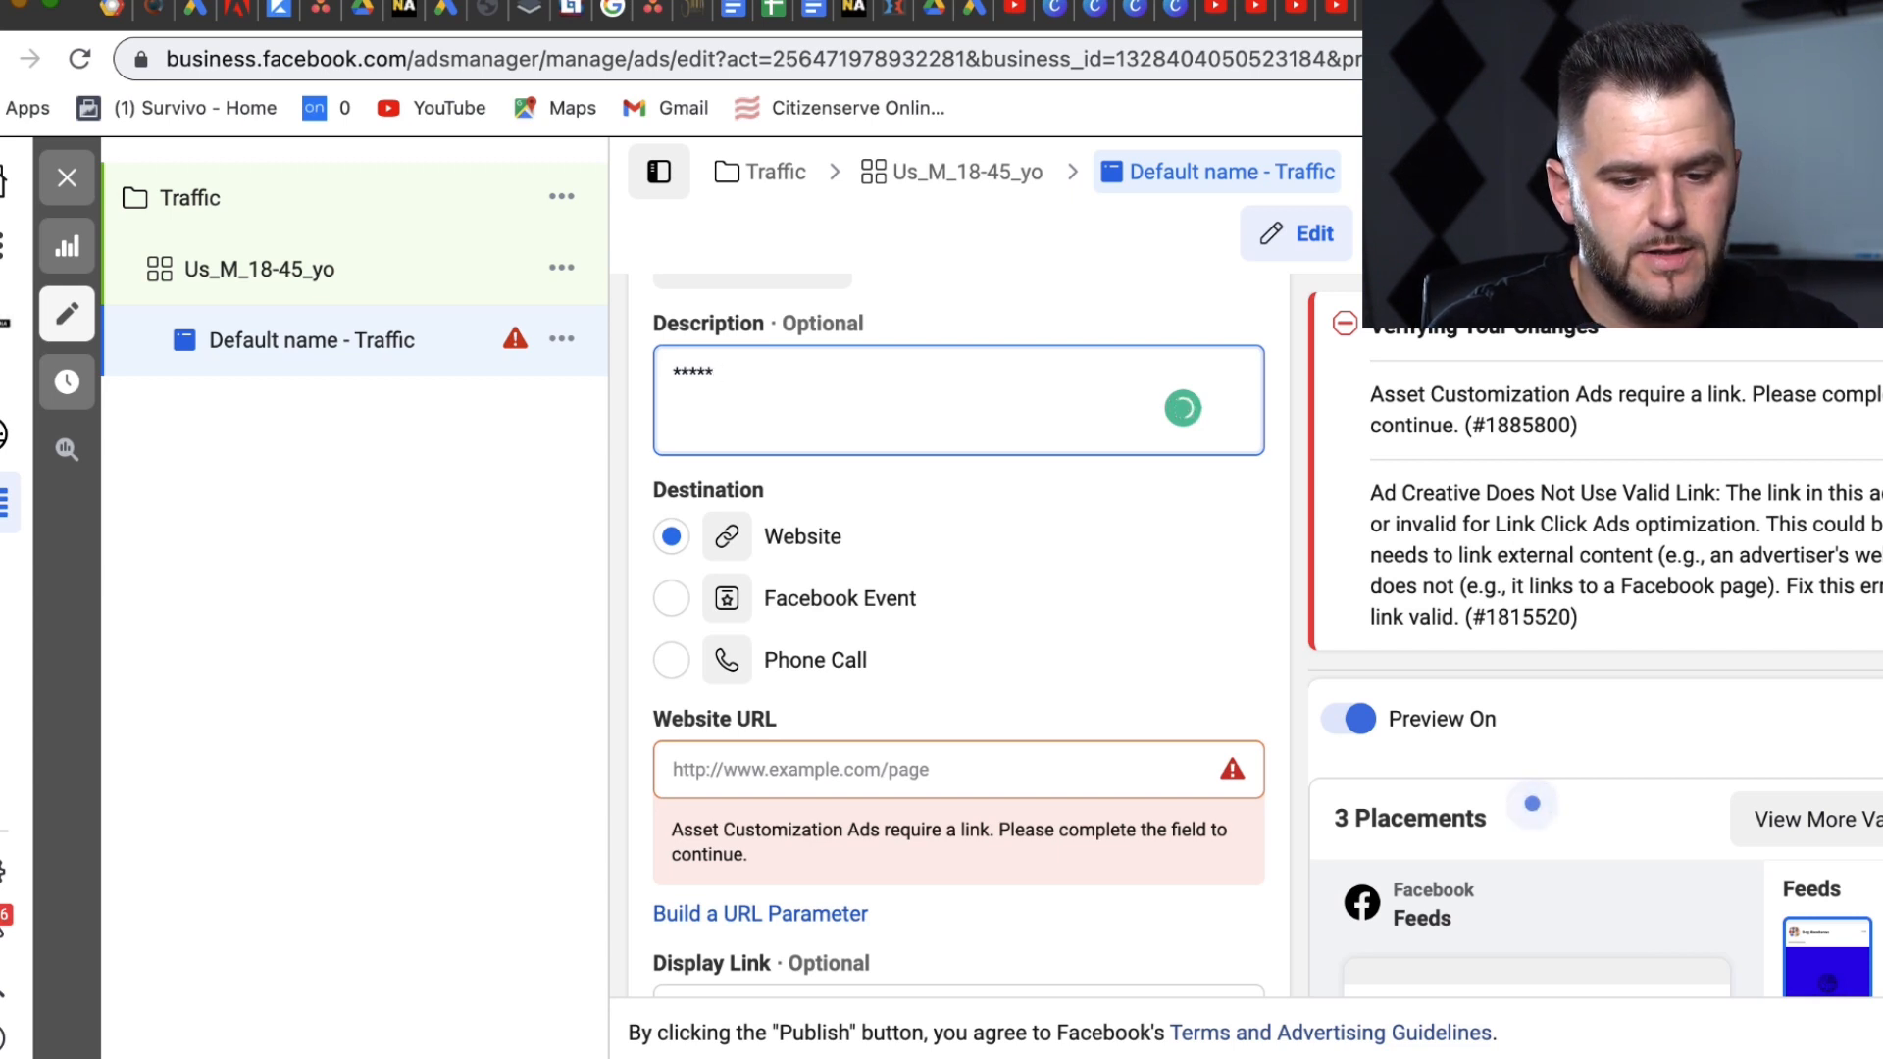
text(his prod)
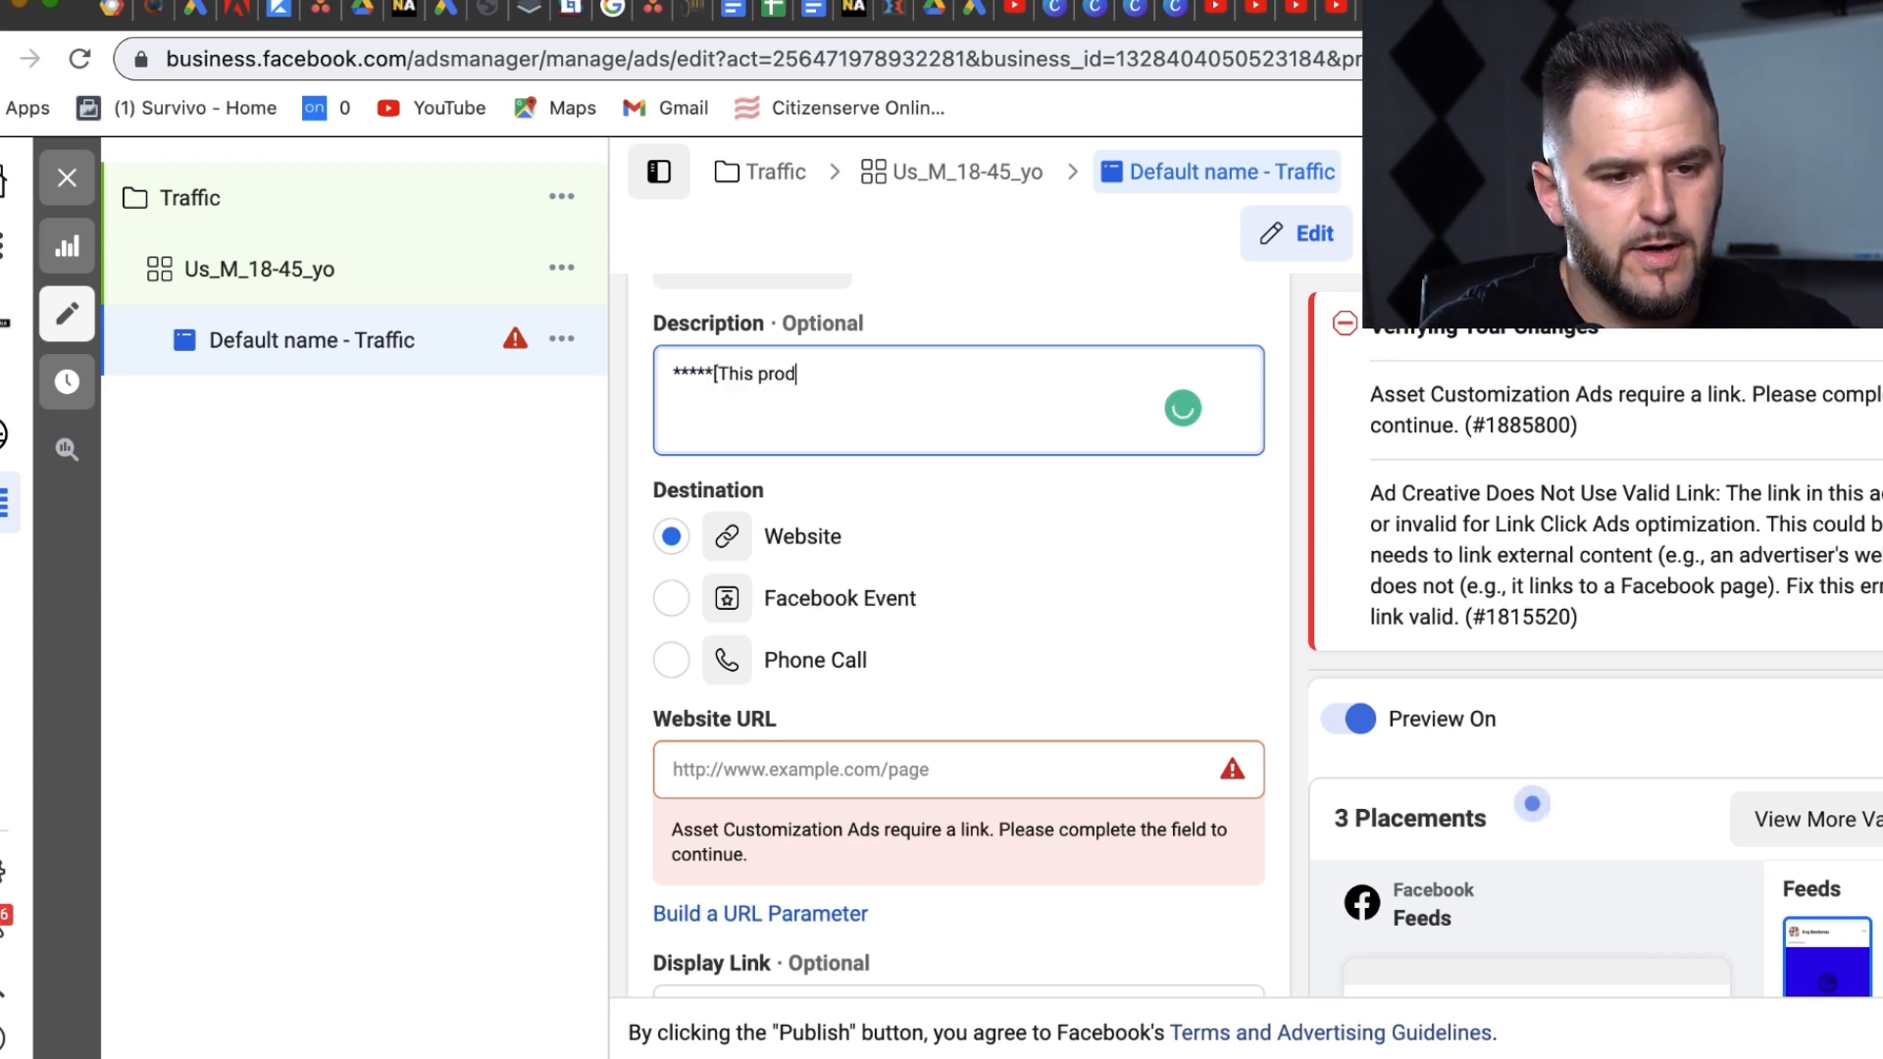
text(roduct Description])
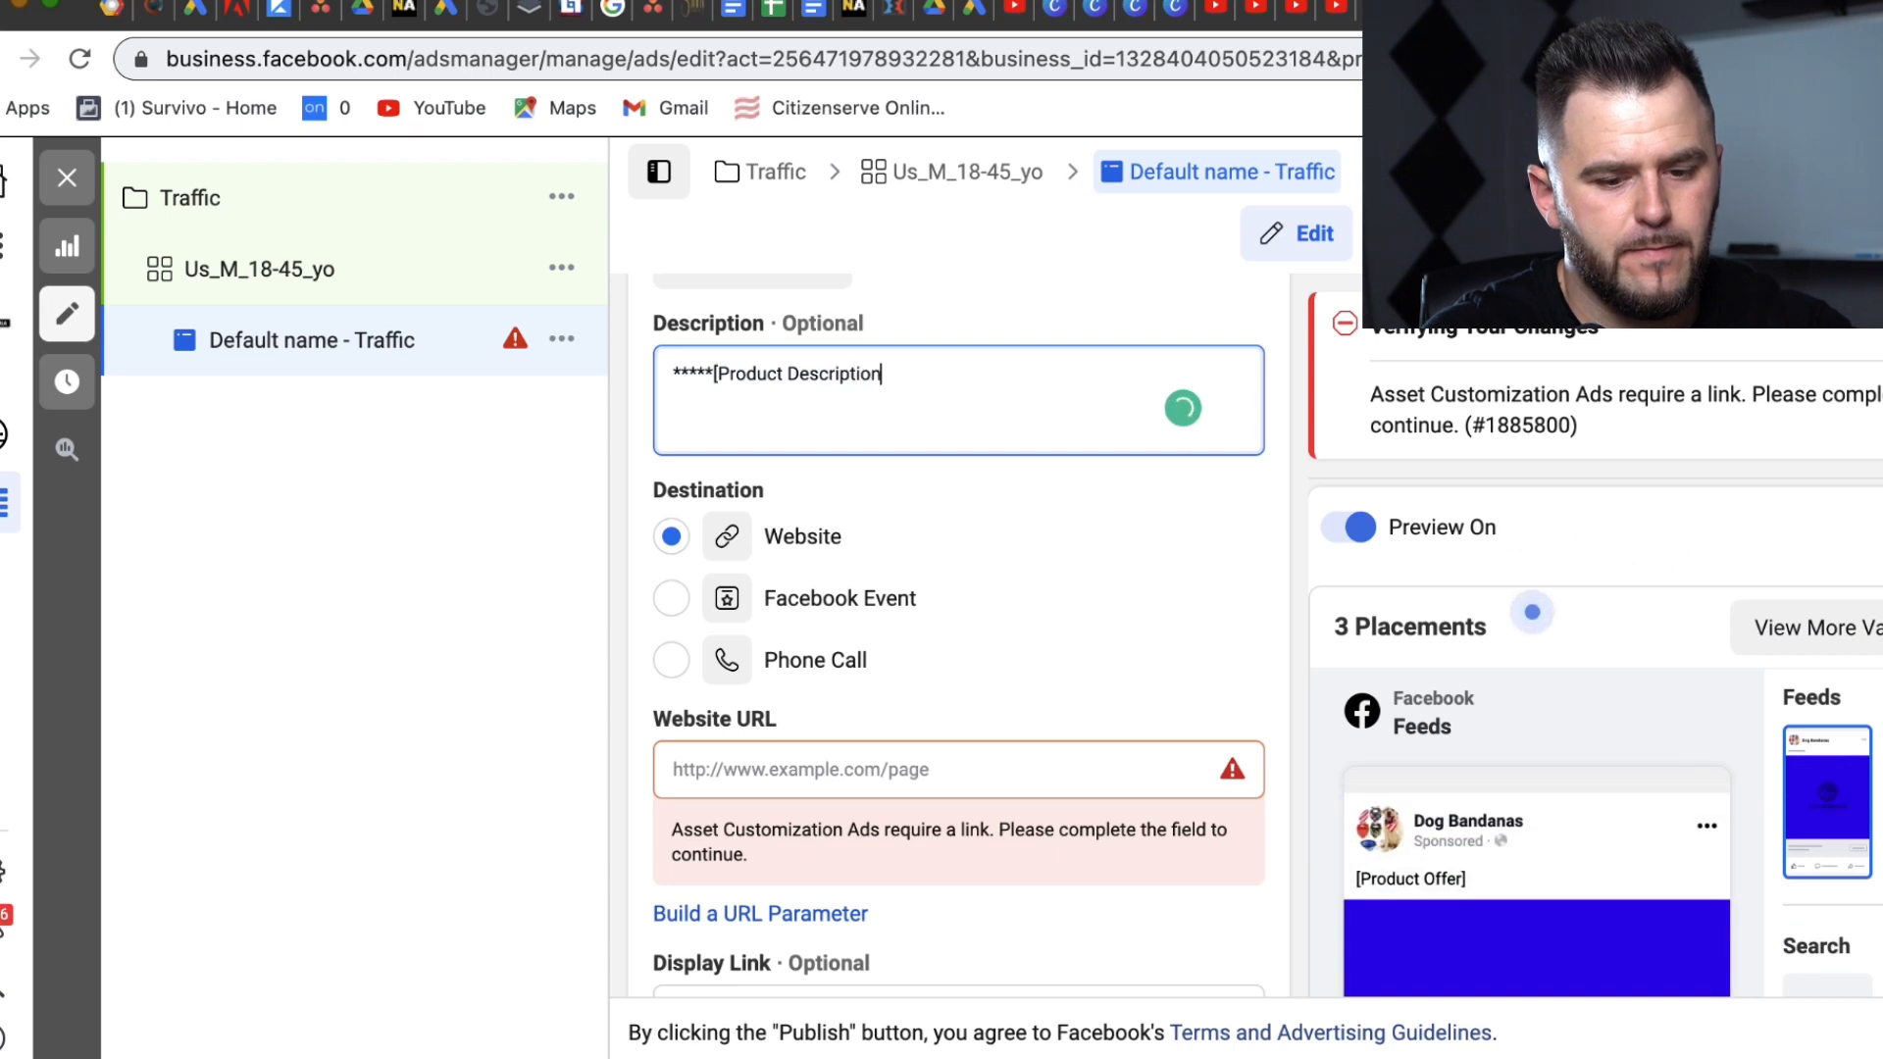
scroll(1167, 824, down, 3)
click(1167, 832)
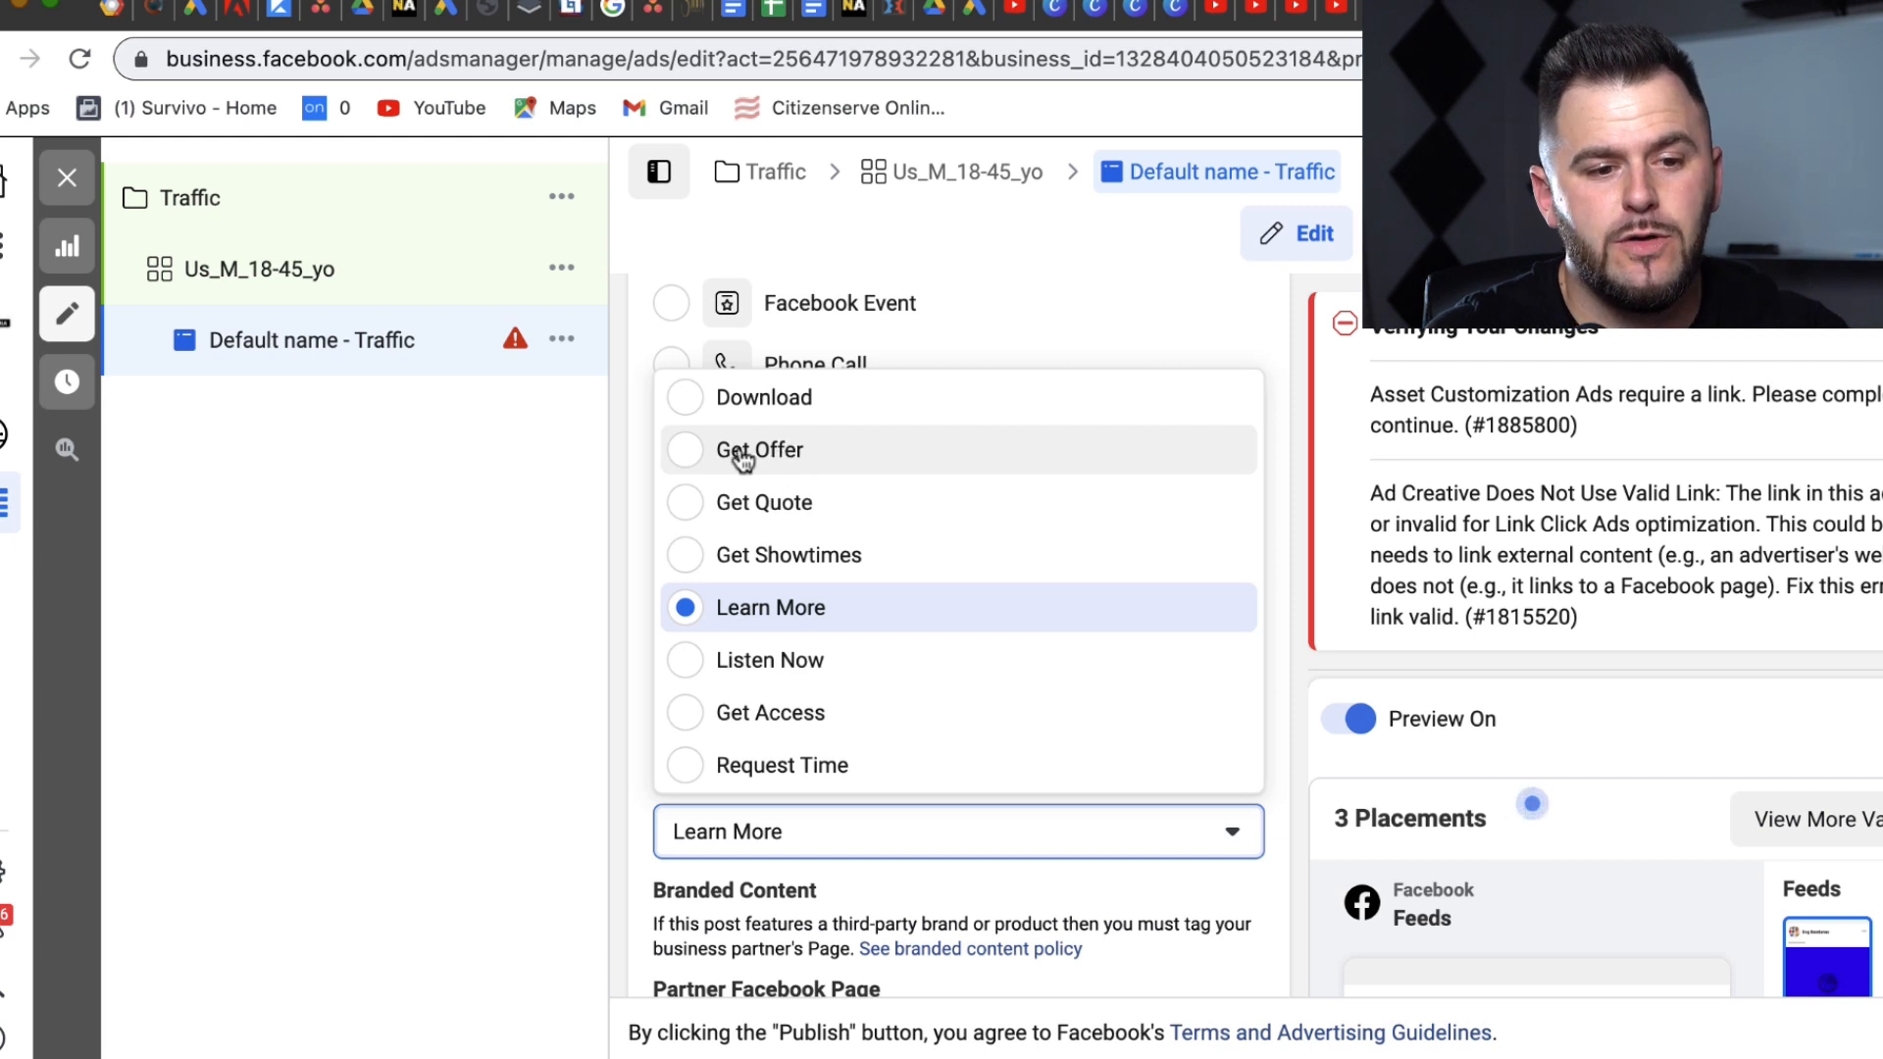
Step: Set the call to action to Get Offer and click into the Website URL field
click(684, 453)
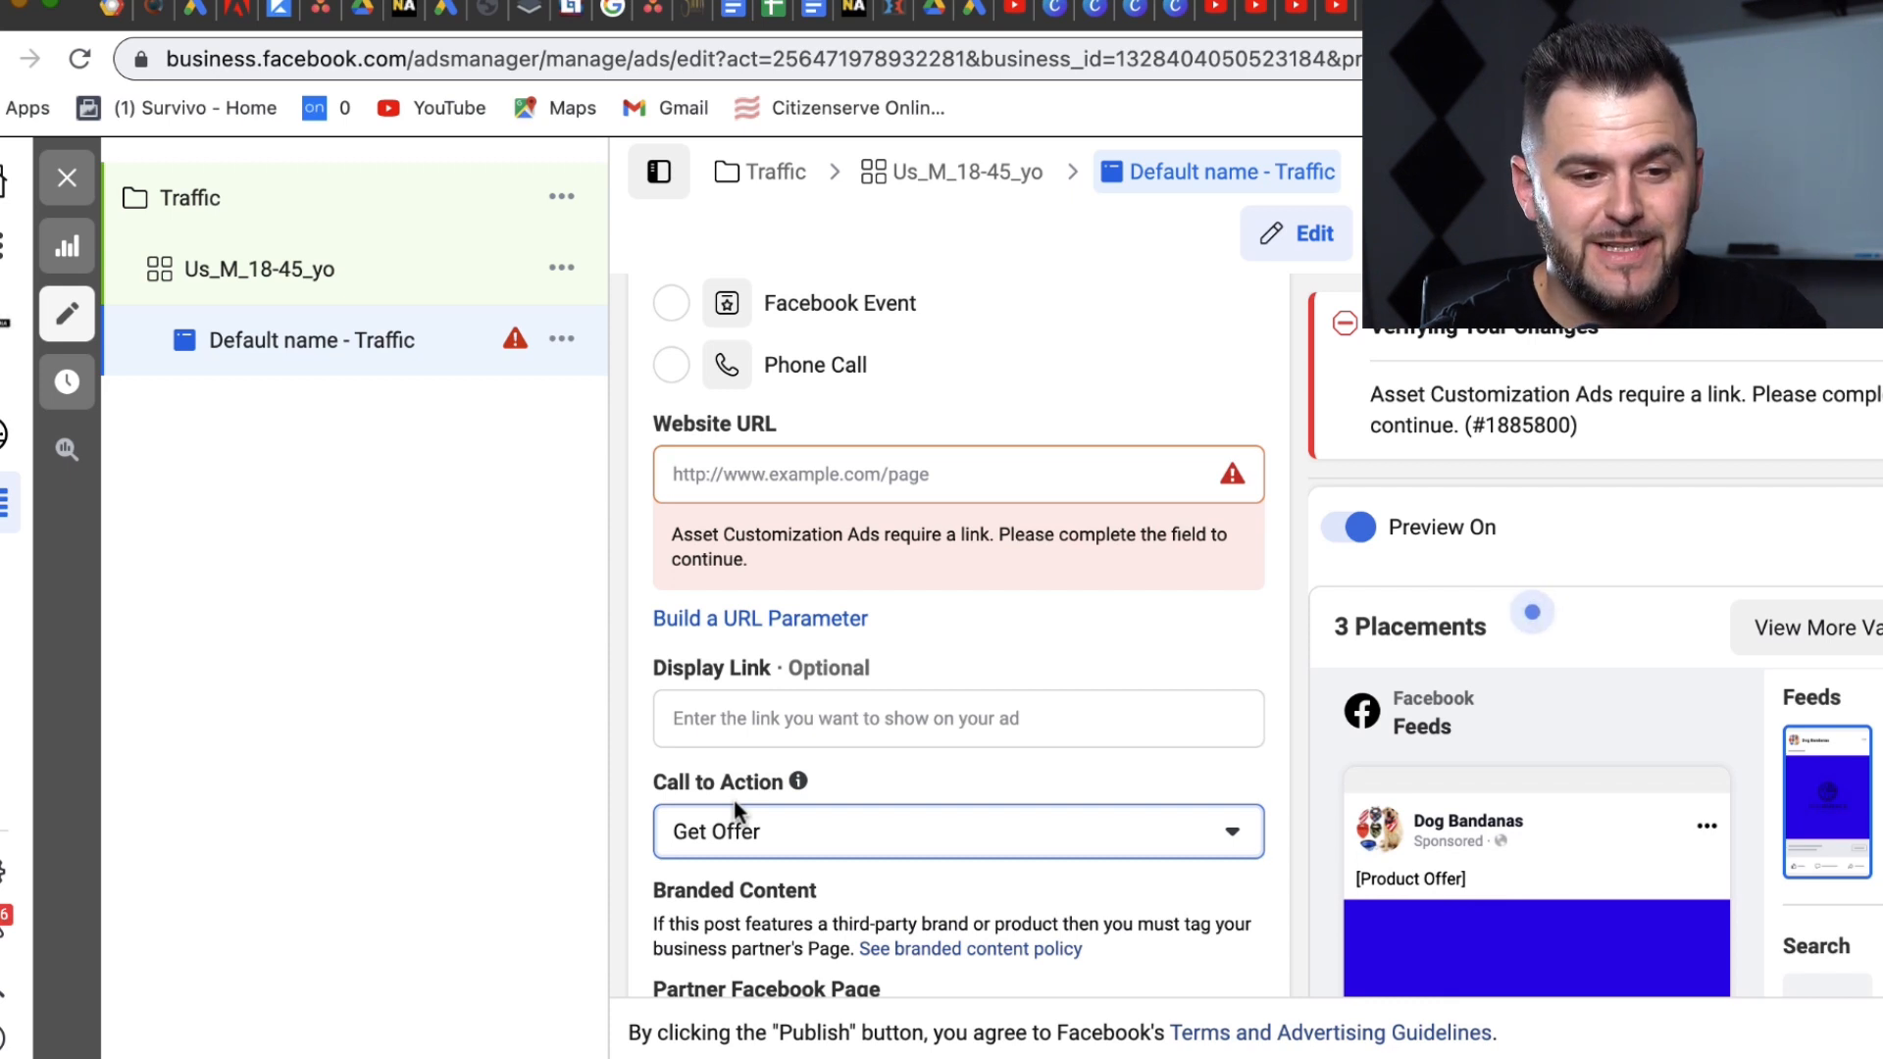
click(804, 836)
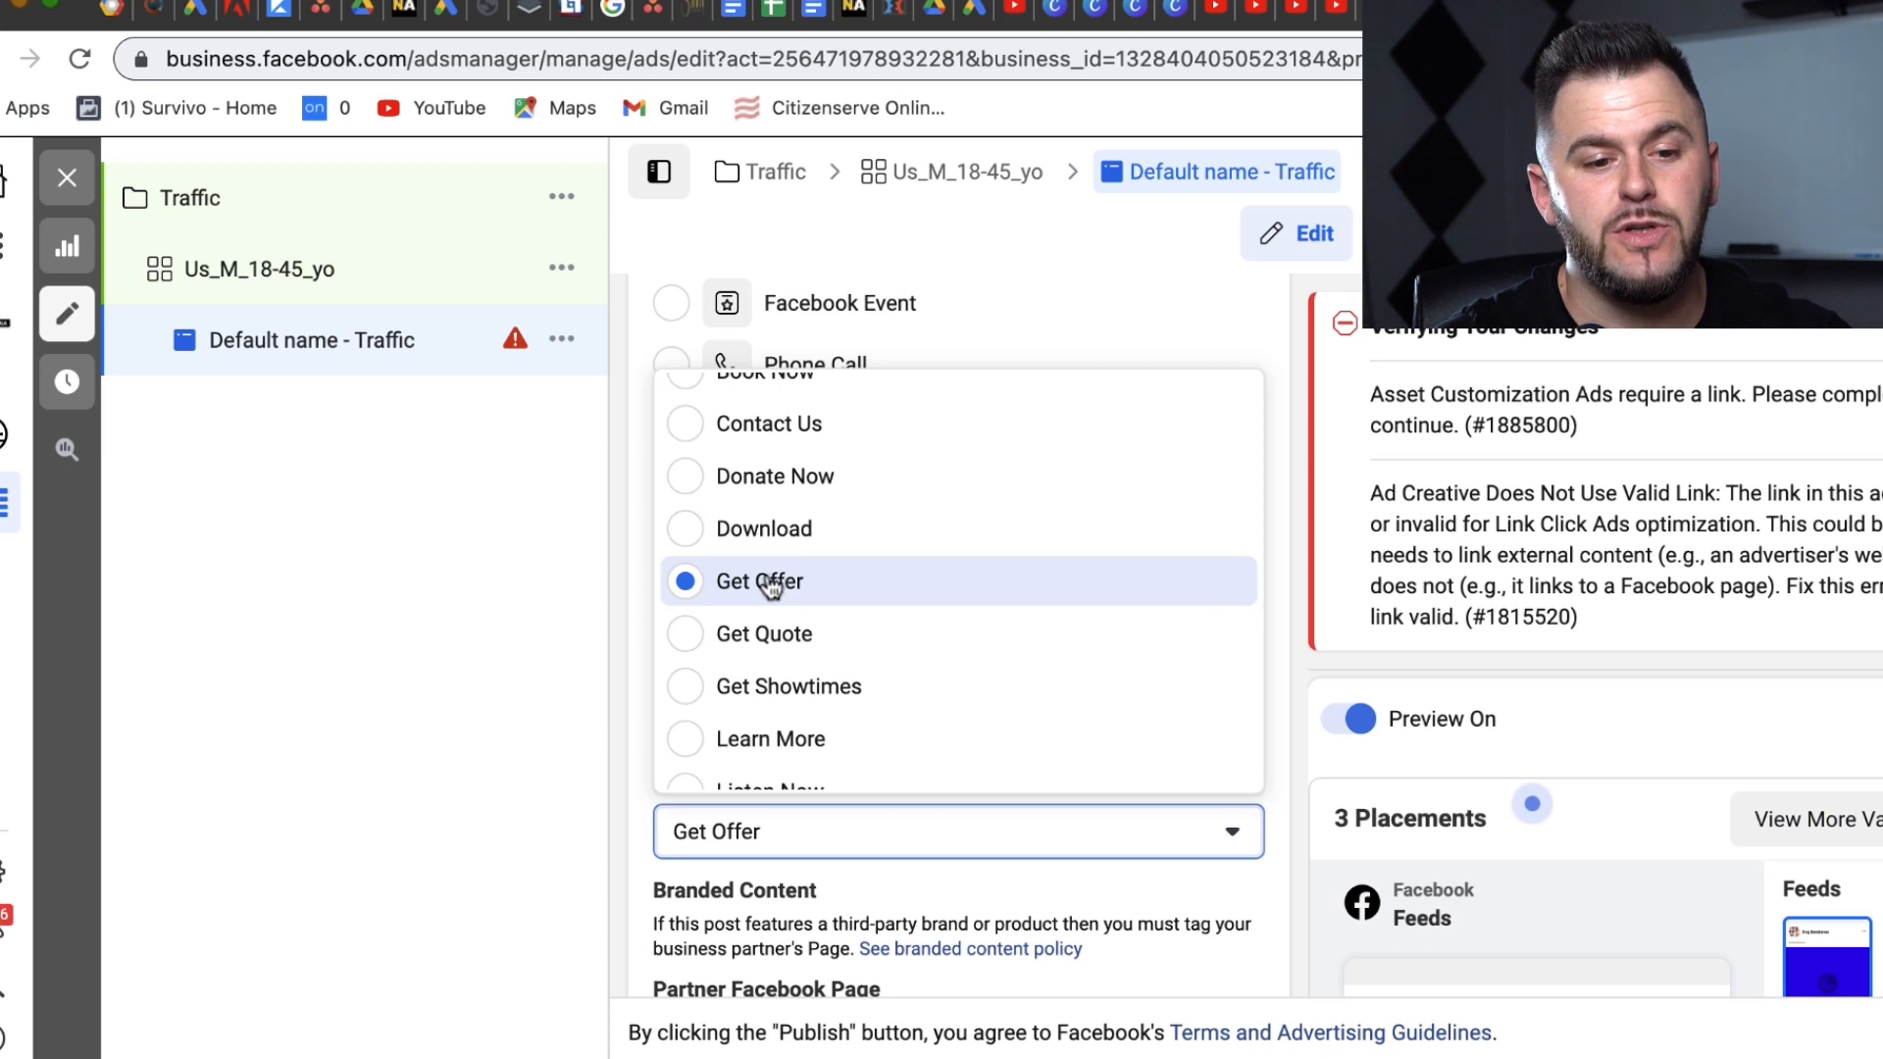
click(1266, 344)
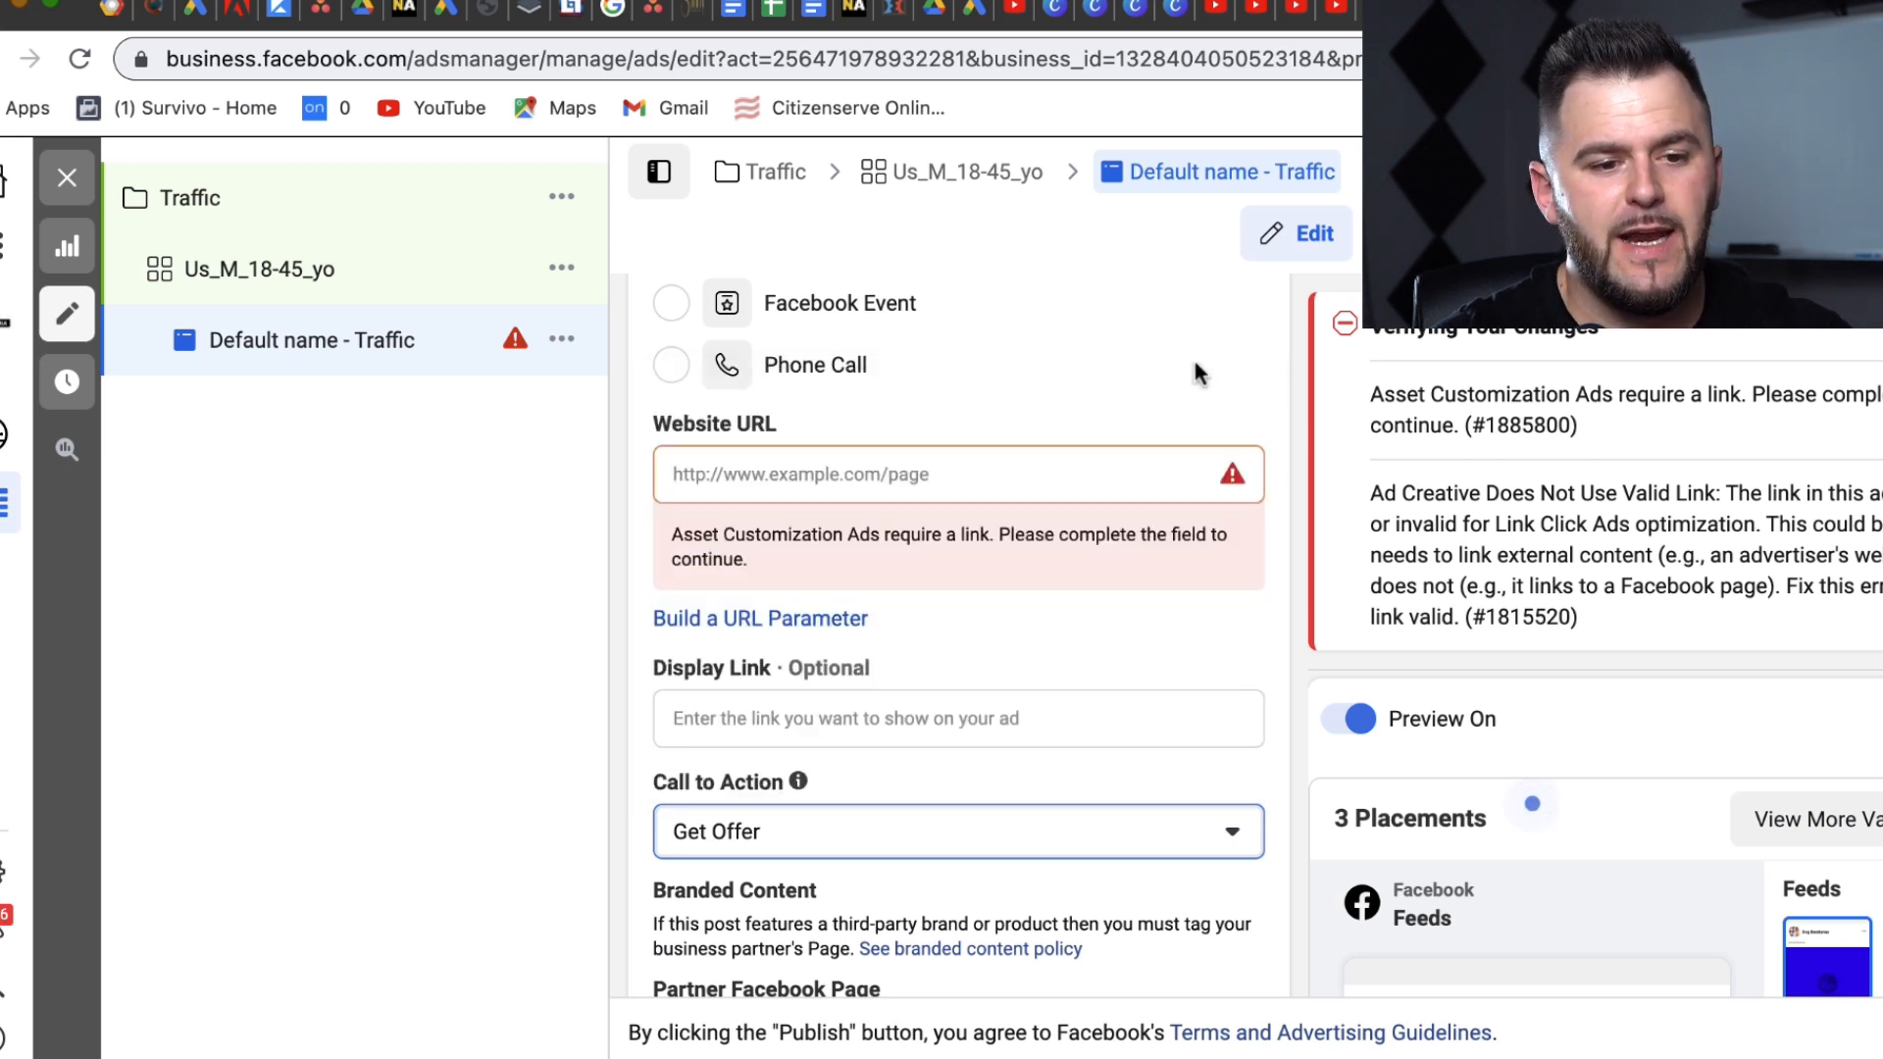
mouse_move(778, 424)
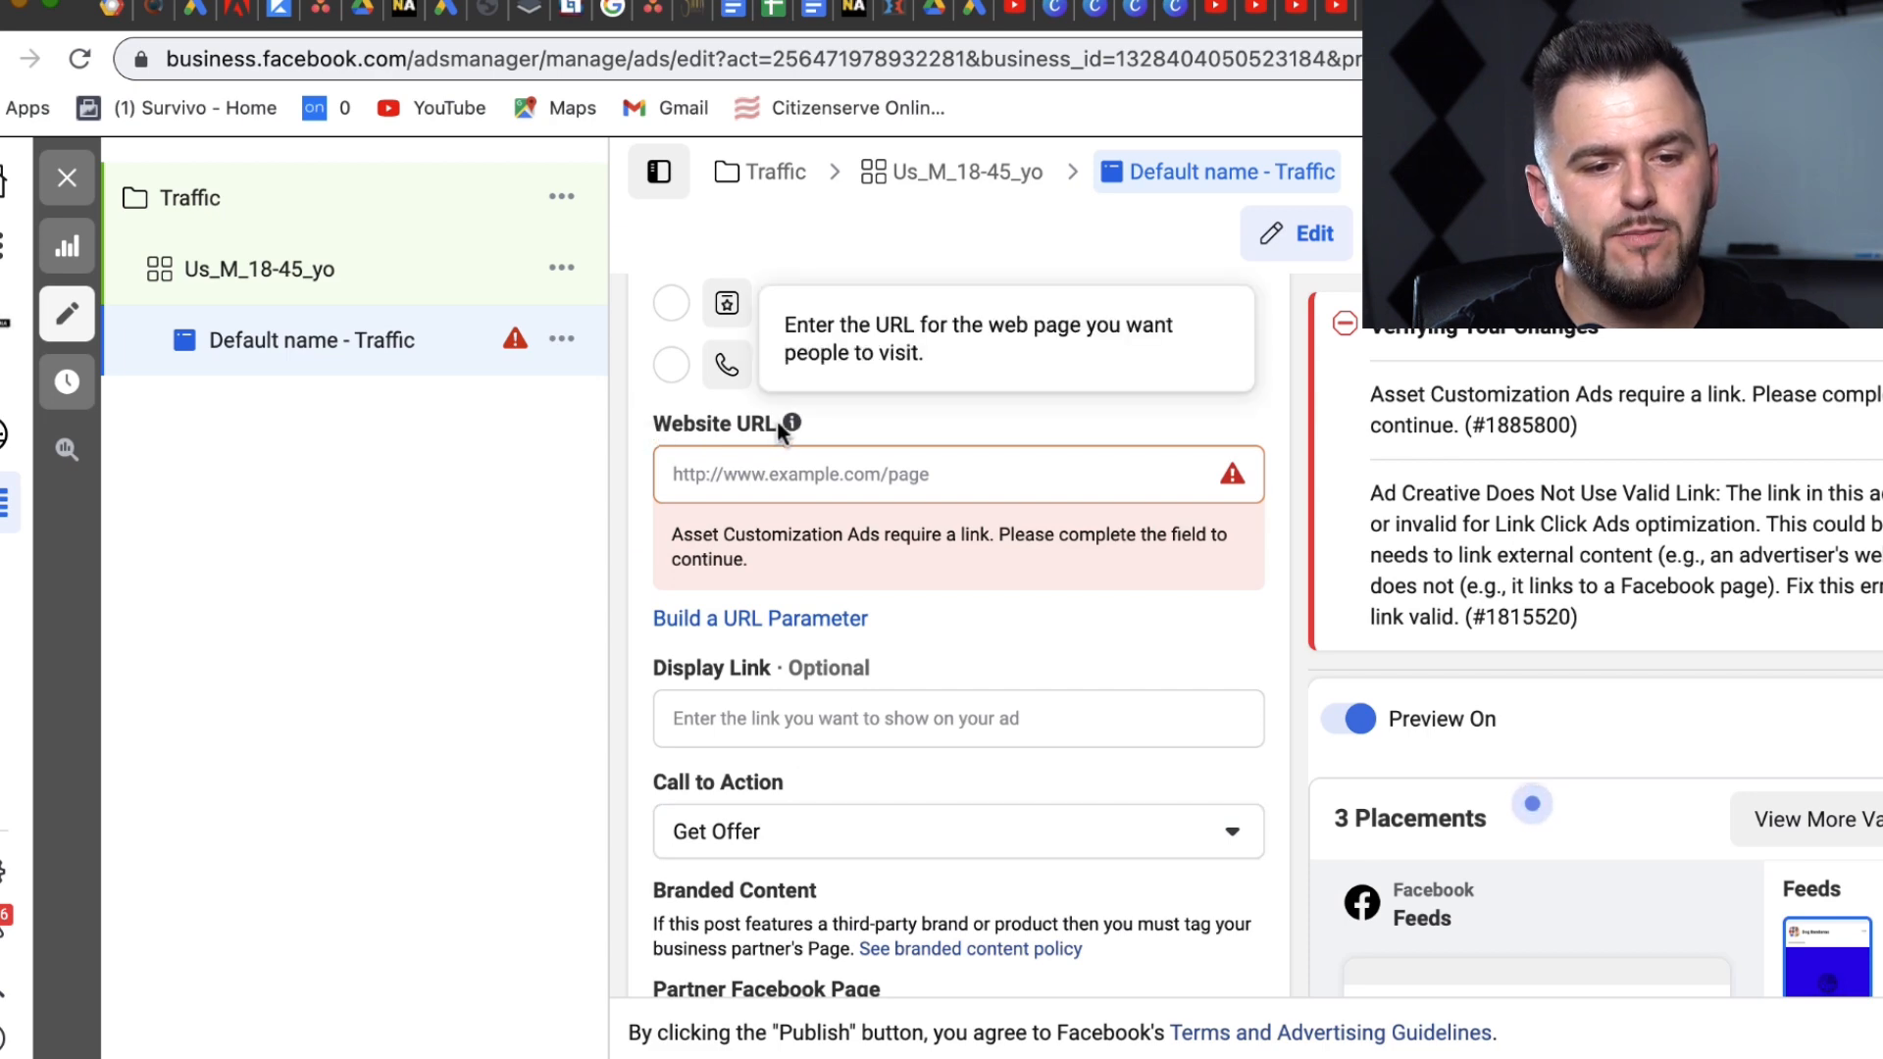
click(749, 478)
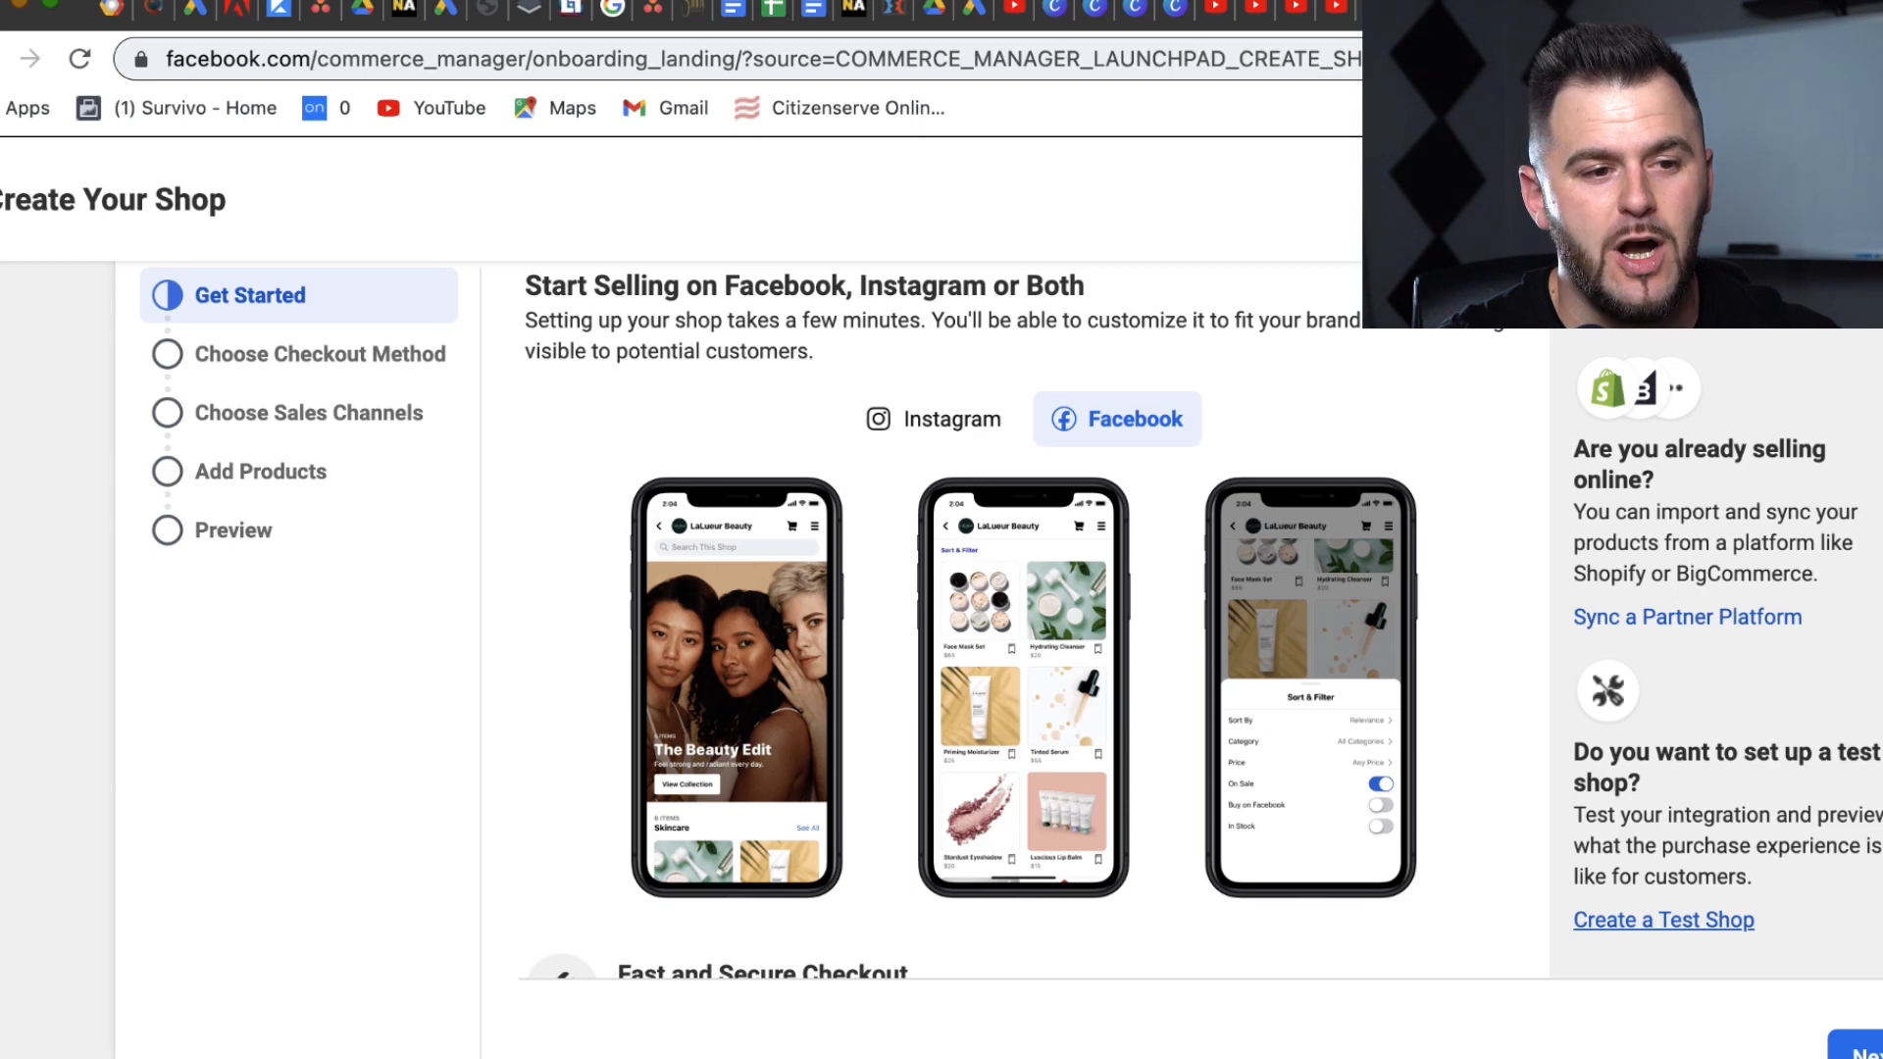
Step: Load facebook.com/commerce_manager/ and search the business accounts for 'test'
drag(529, 62, 1354, 61)
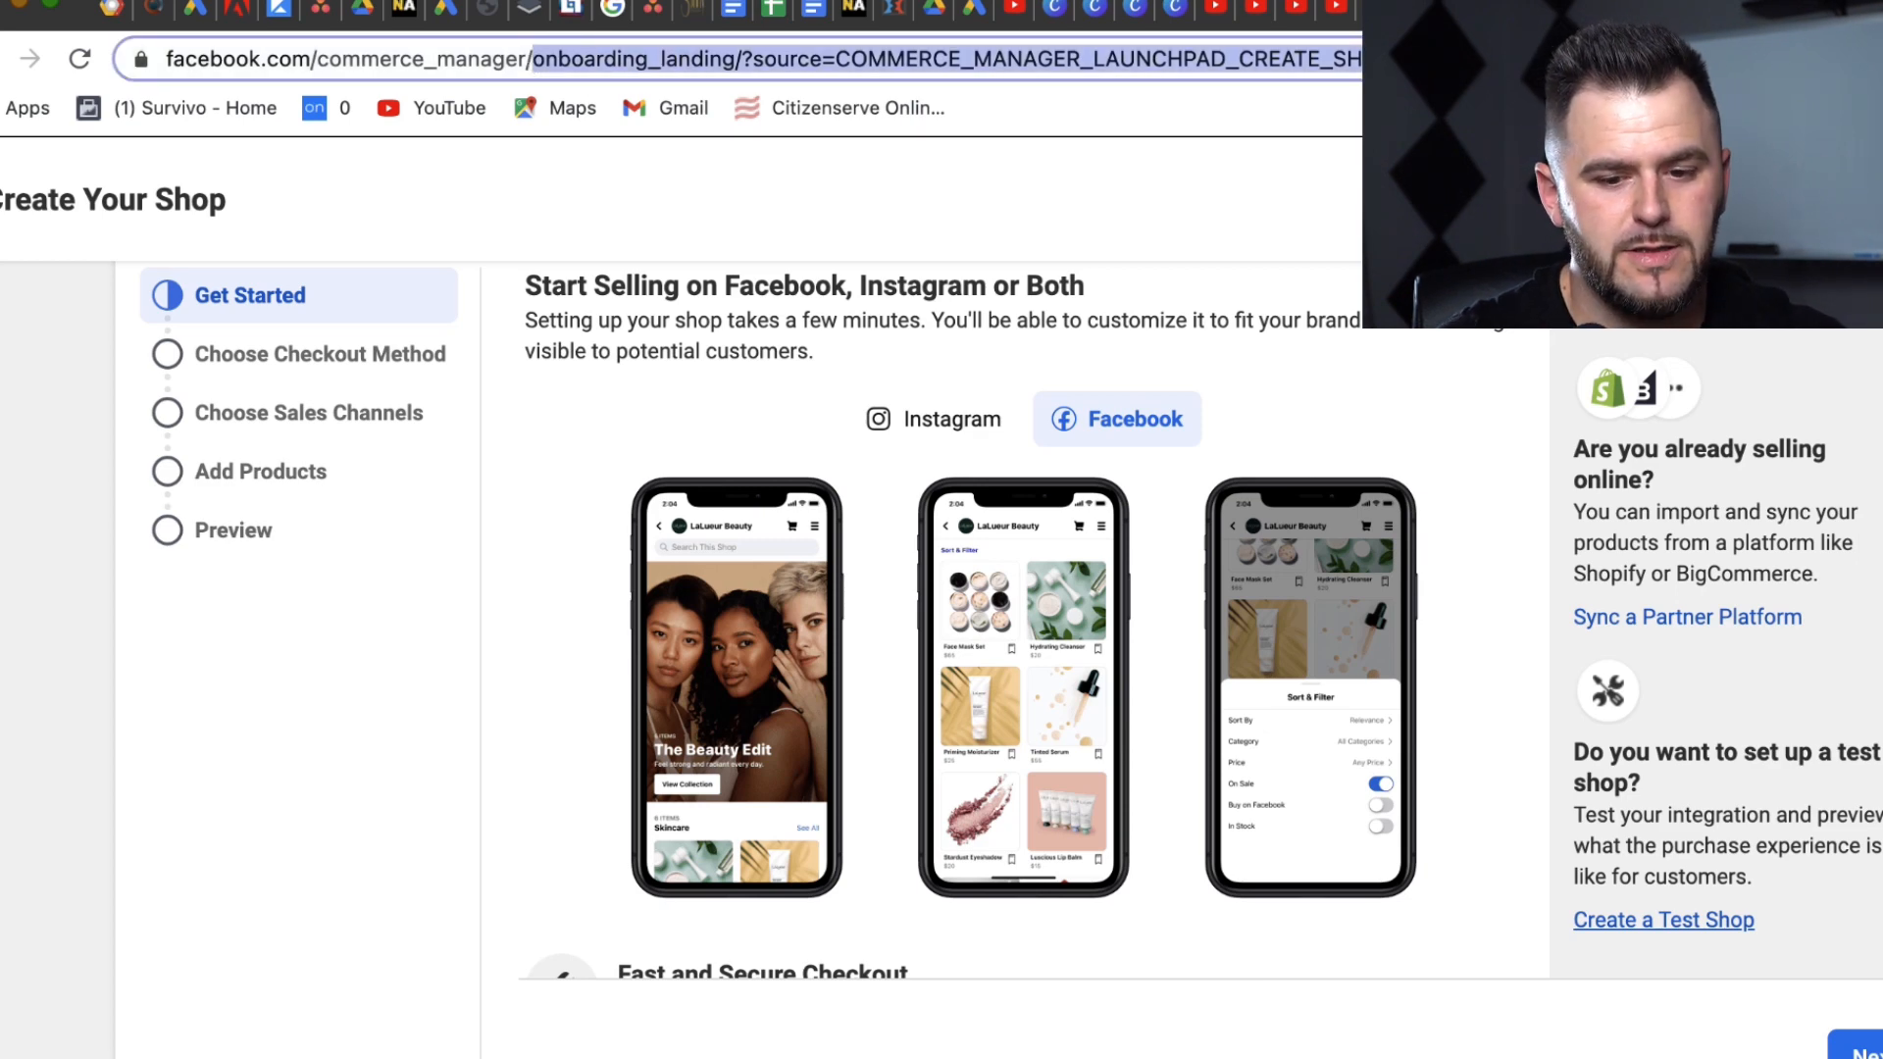
key(BackSpace)
key(Return)
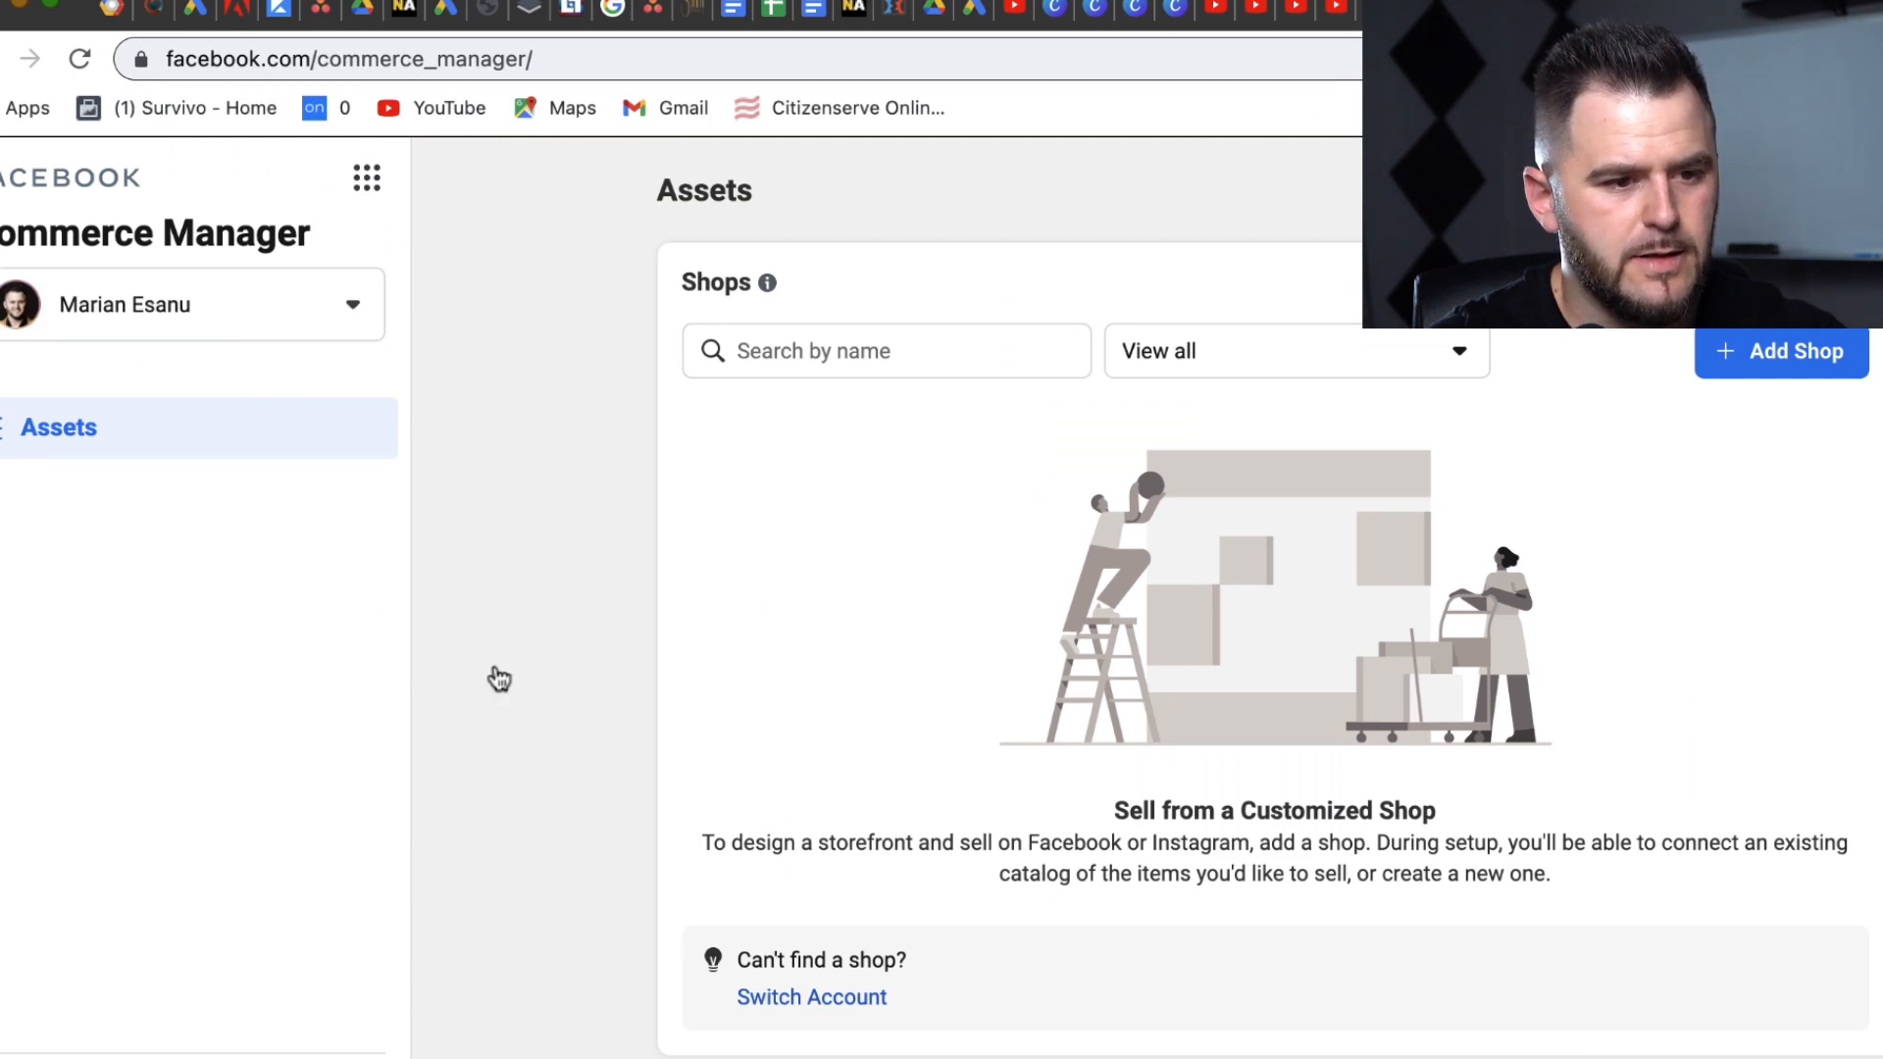
drag(593, 648, 854, 1054)
click(582, 731)
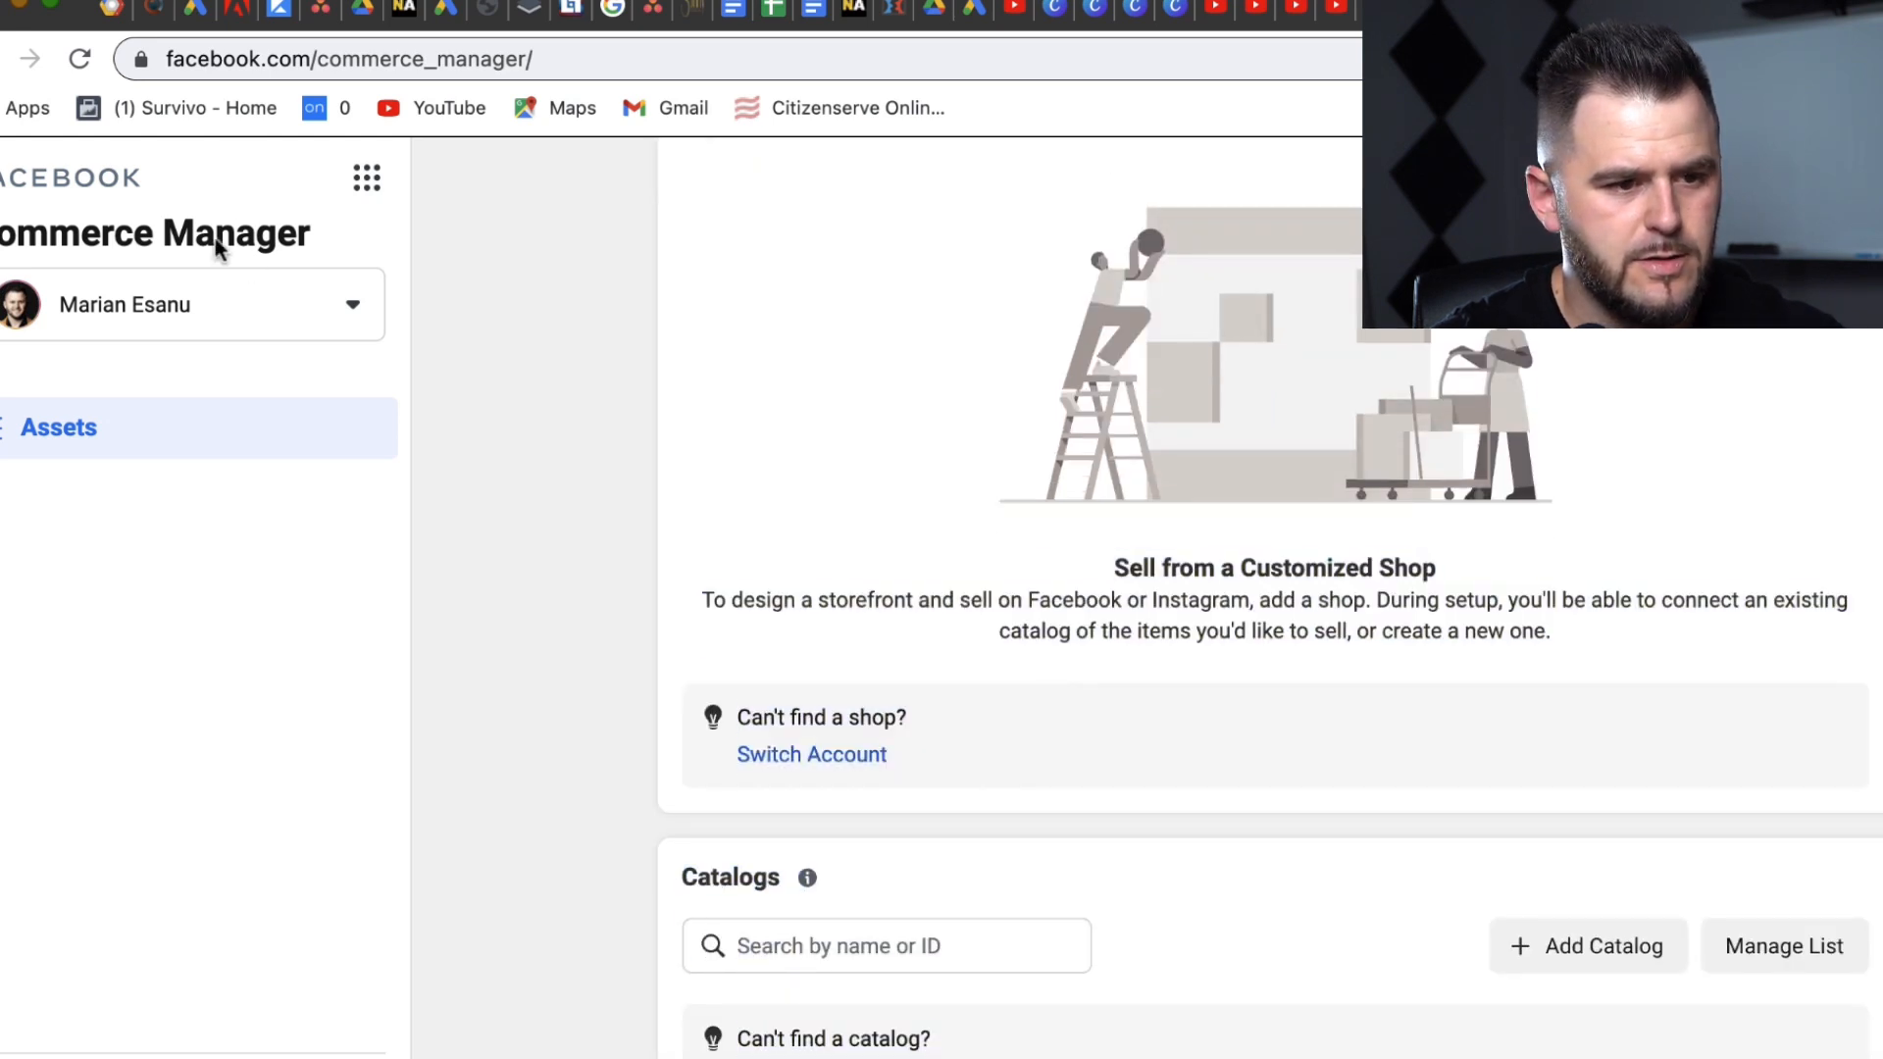
click(222, 294)
text(test)
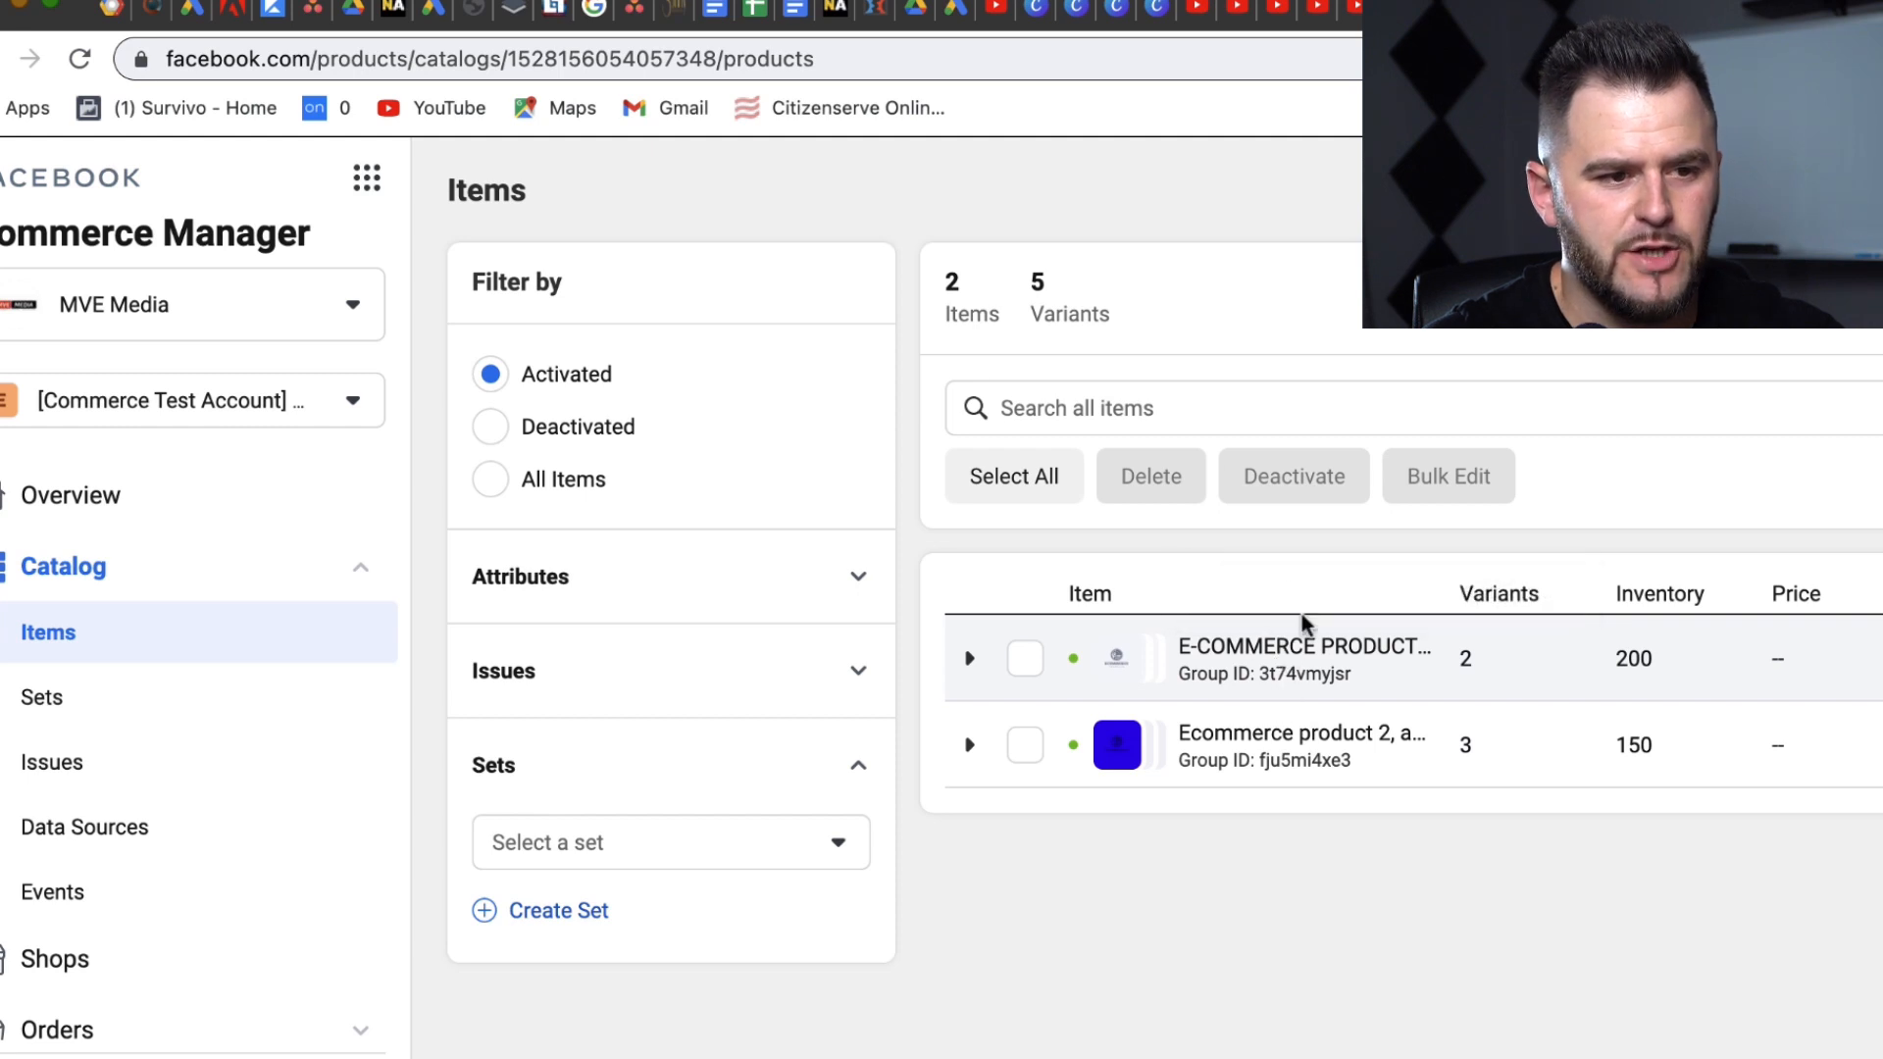
Step: Open the details of Ecommerce product 2 in the catalog's item list
click(1304, 671)
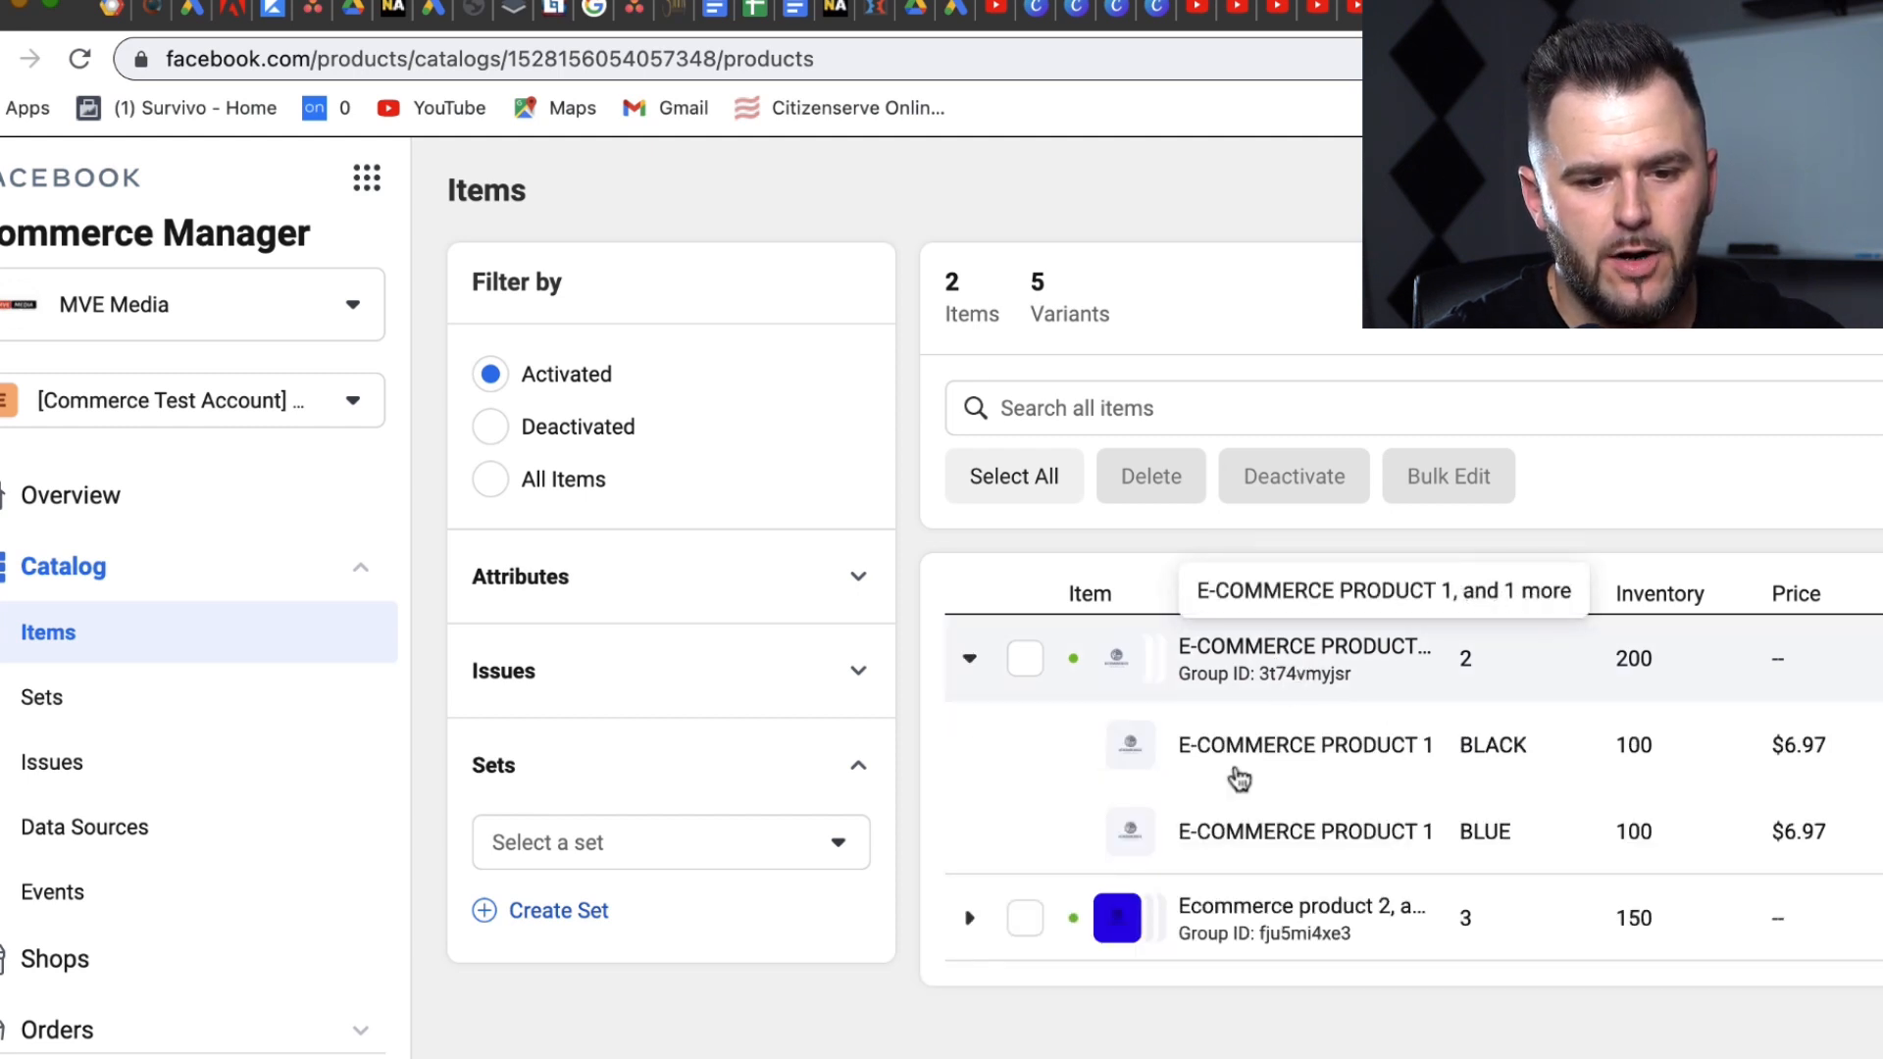
click(1245, 660)
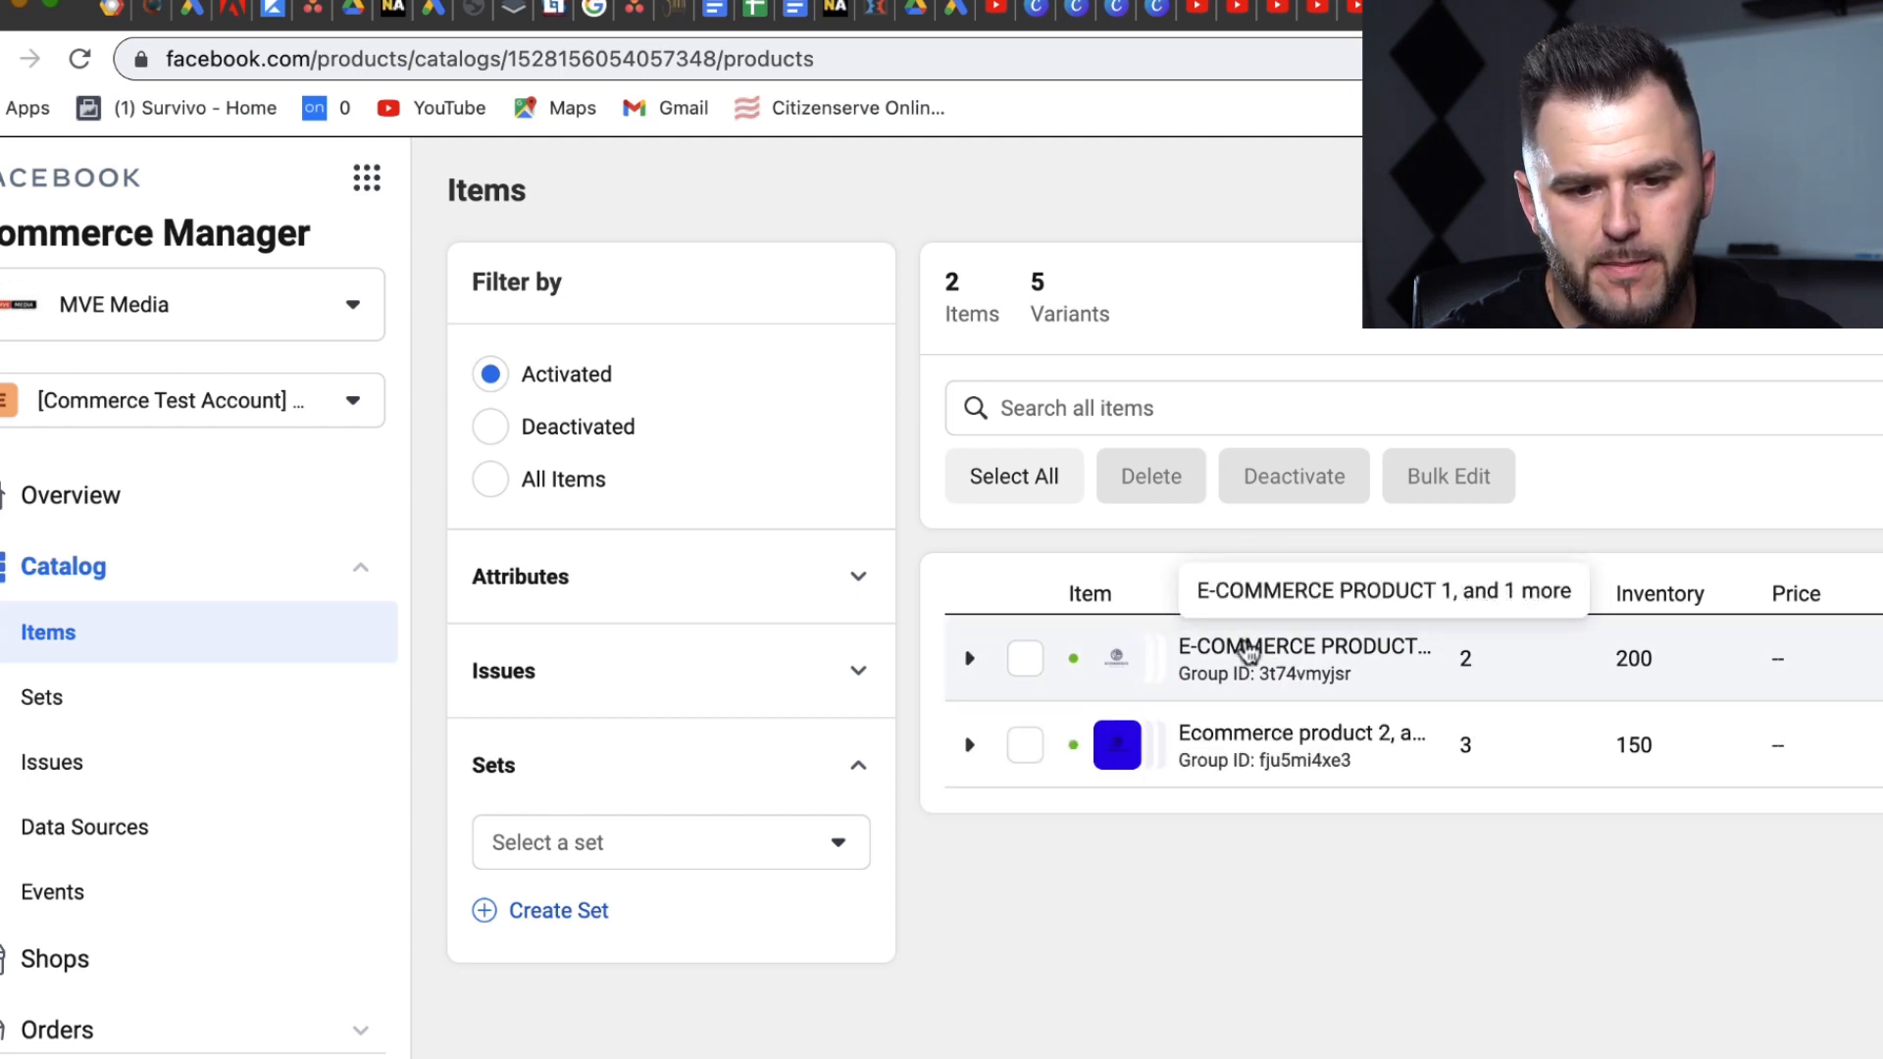
click(1251, 660)
click(1270, 918)
click(1272, 1010)
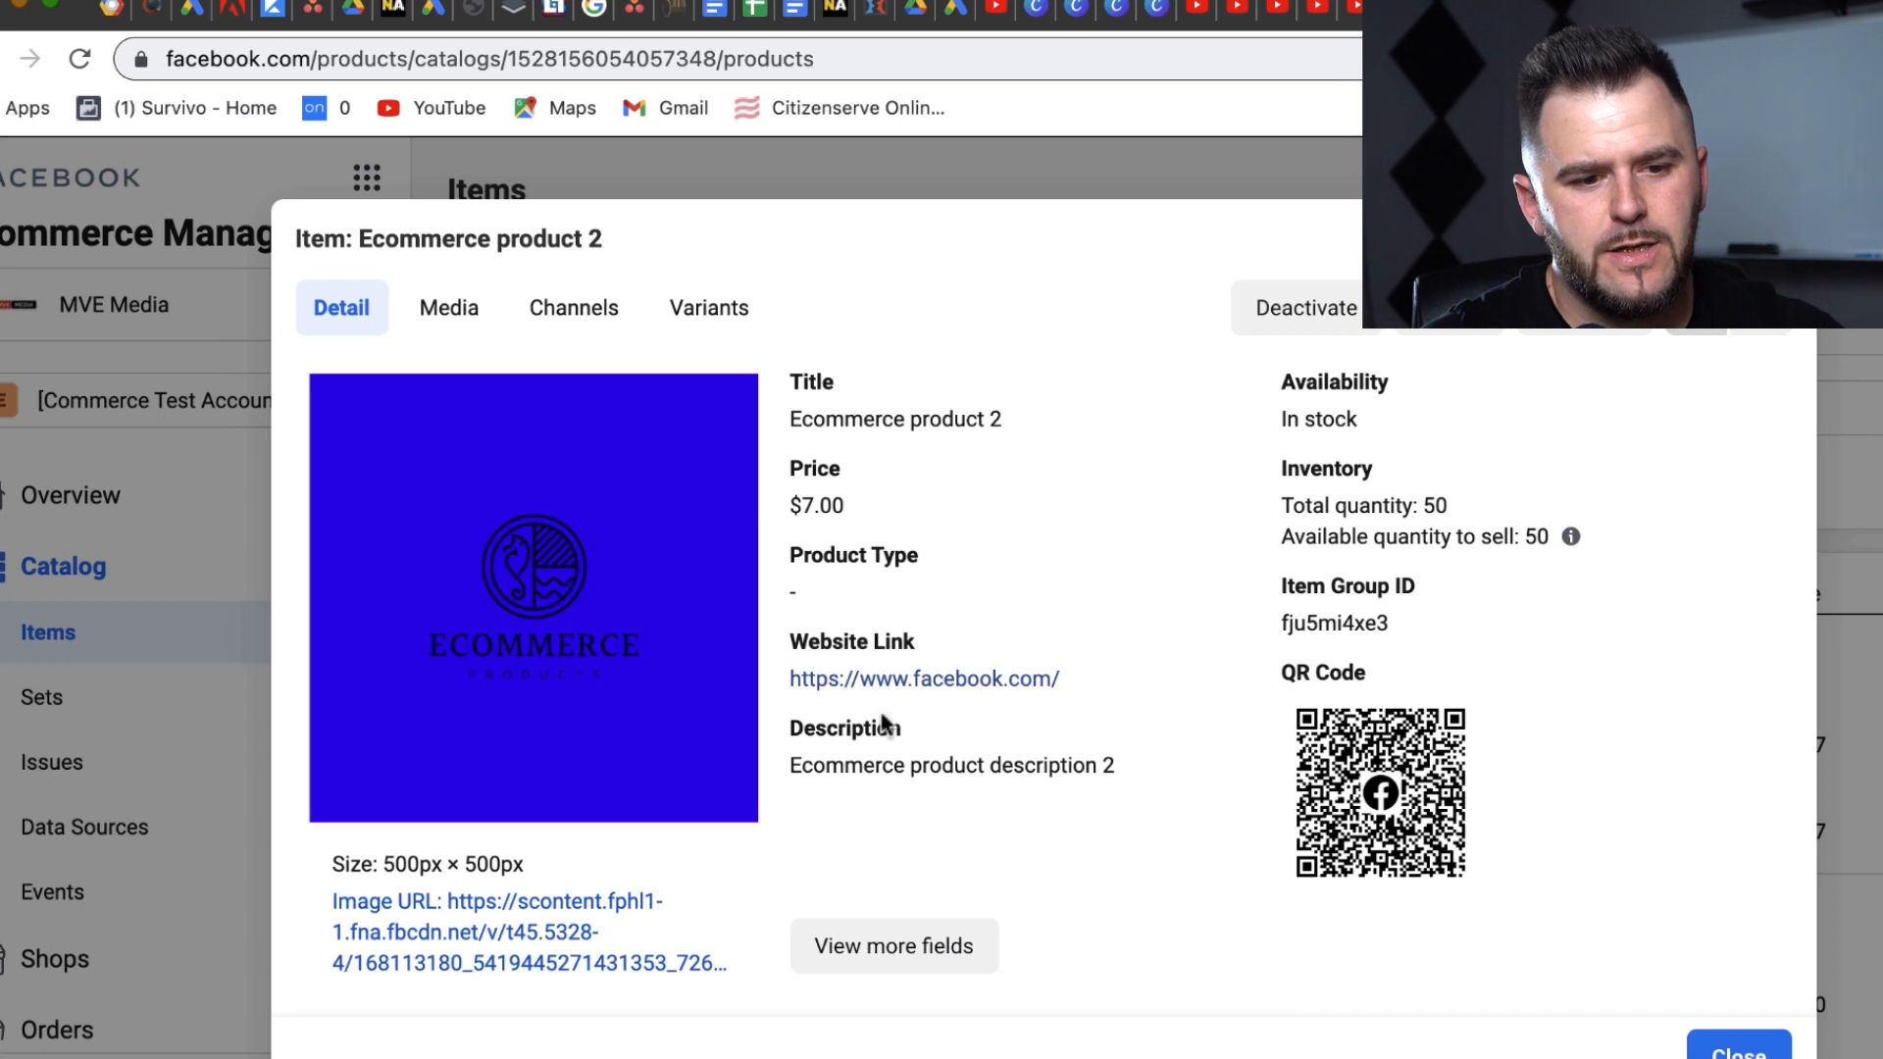
Step: Copy the product's Website Link and paste it into the ad's Website URL
drag(787, 640, 966, 649)
click(897, 640)
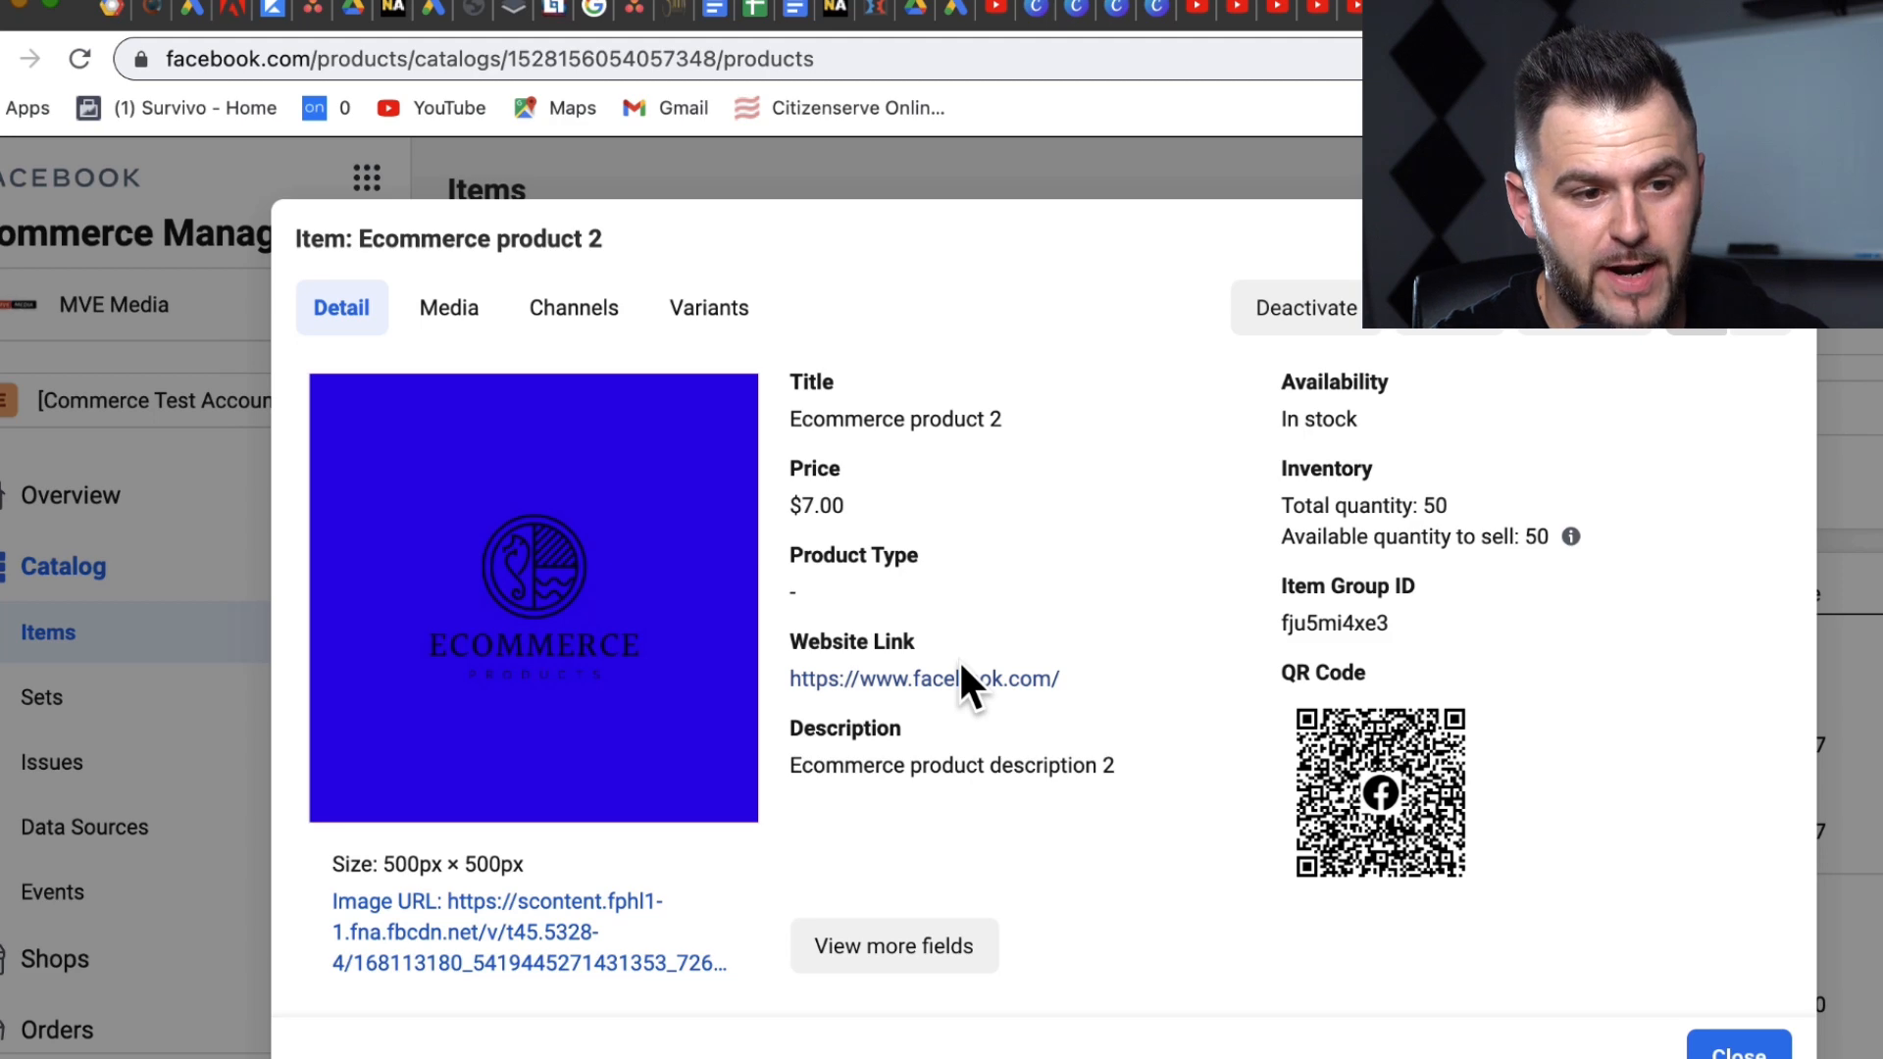
right_click(895, 686)
click(981, 803)
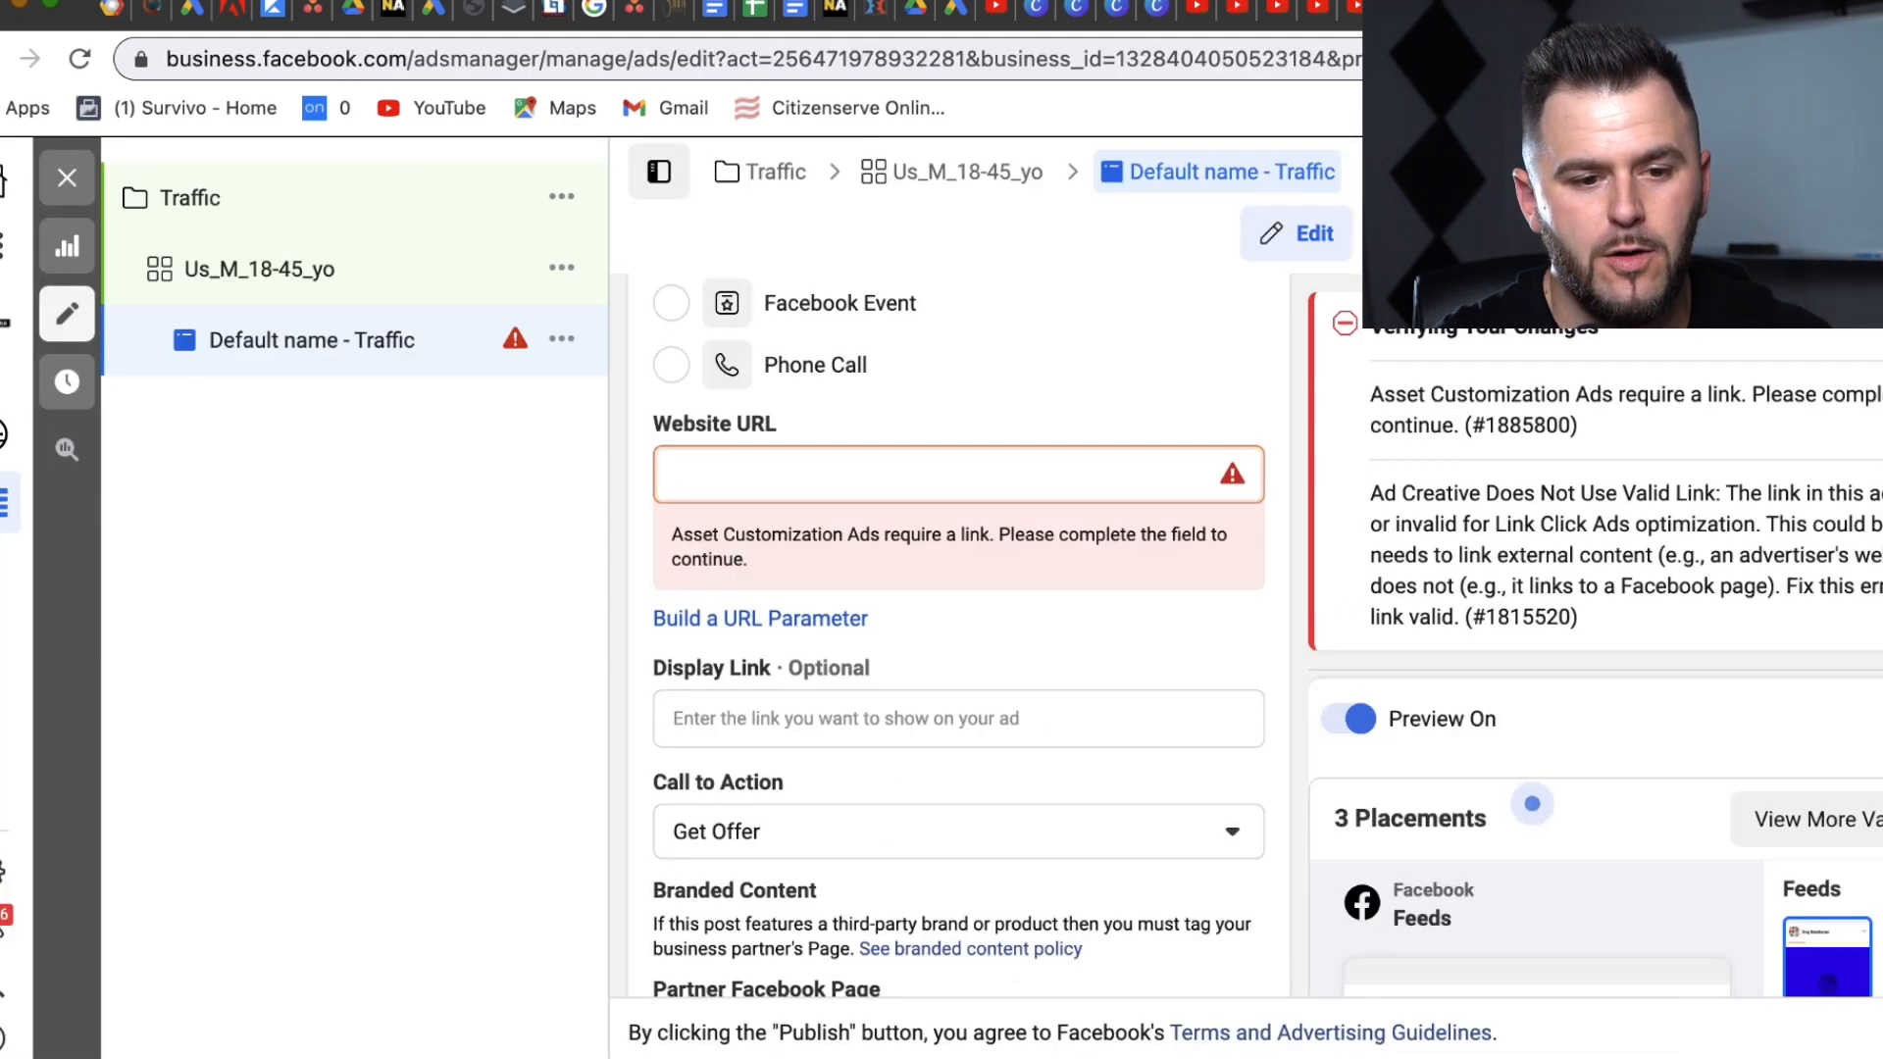
key(ctrl+v)
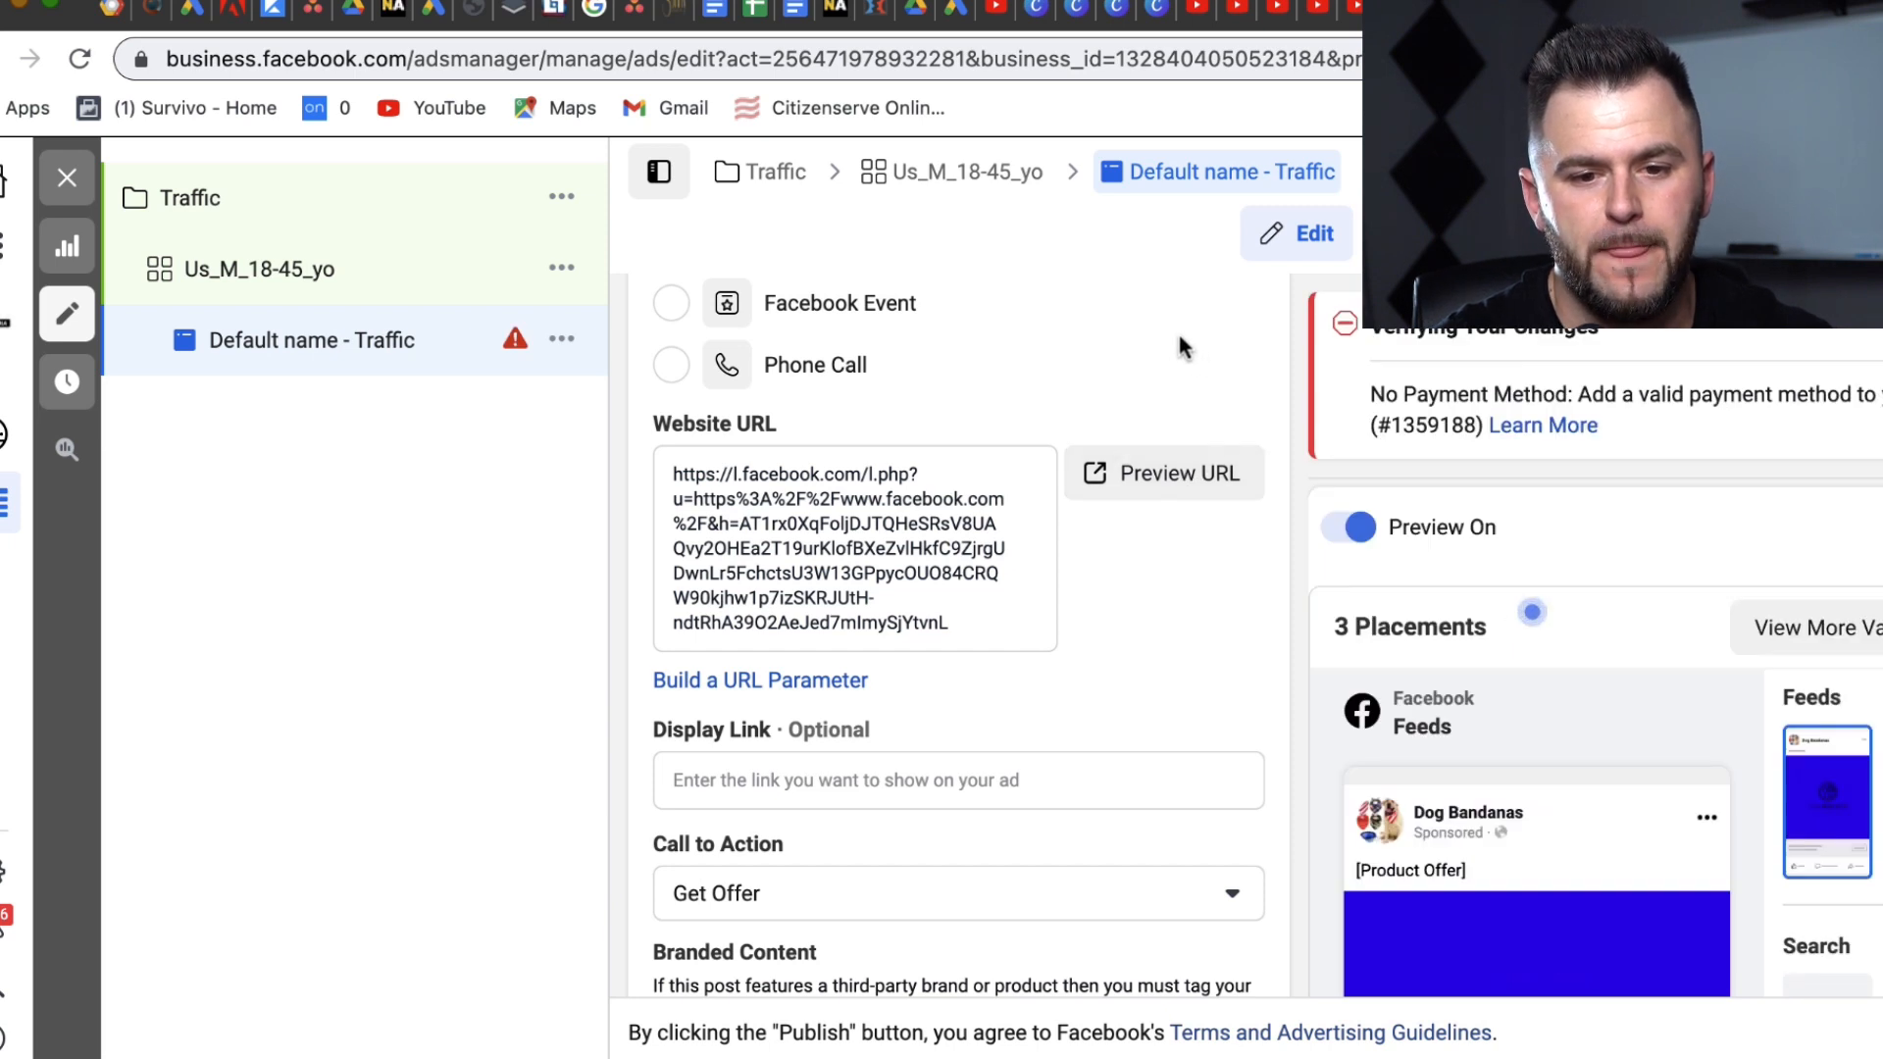
click(804, 500)
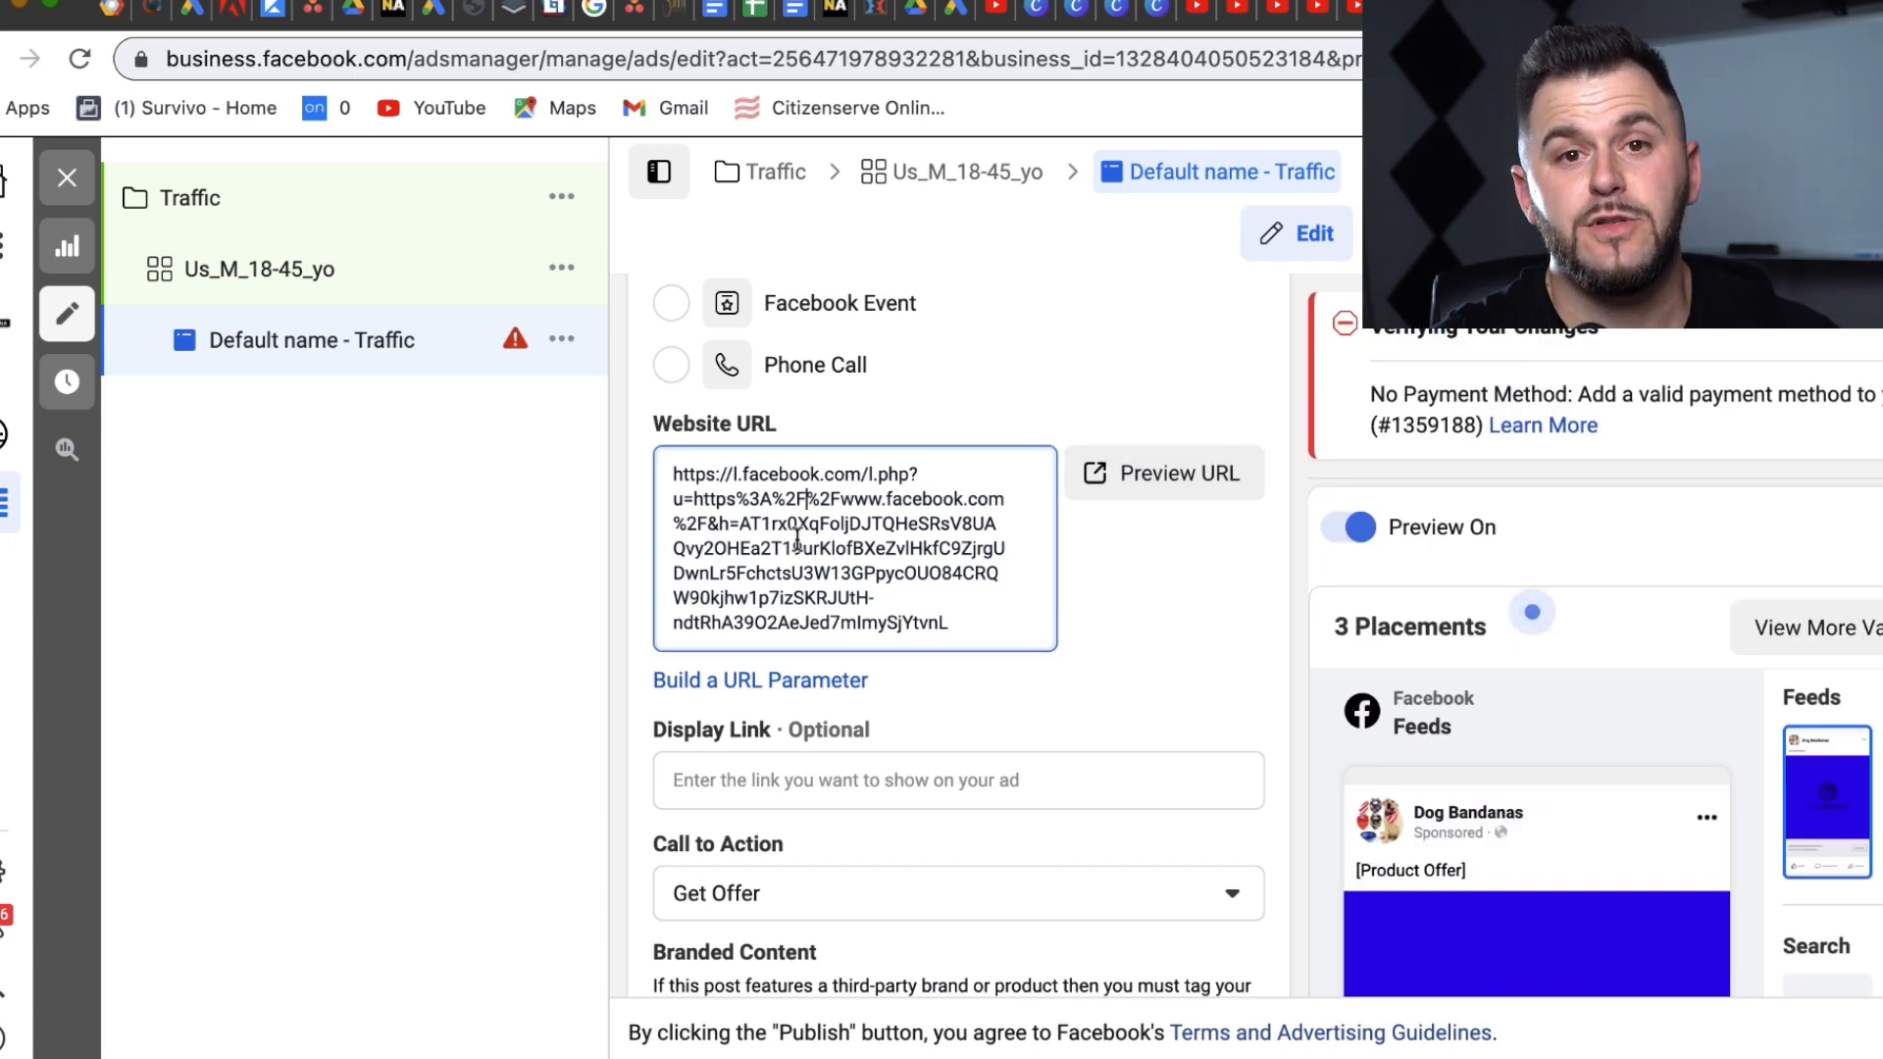
drag(1157, 636, 1072, 800)
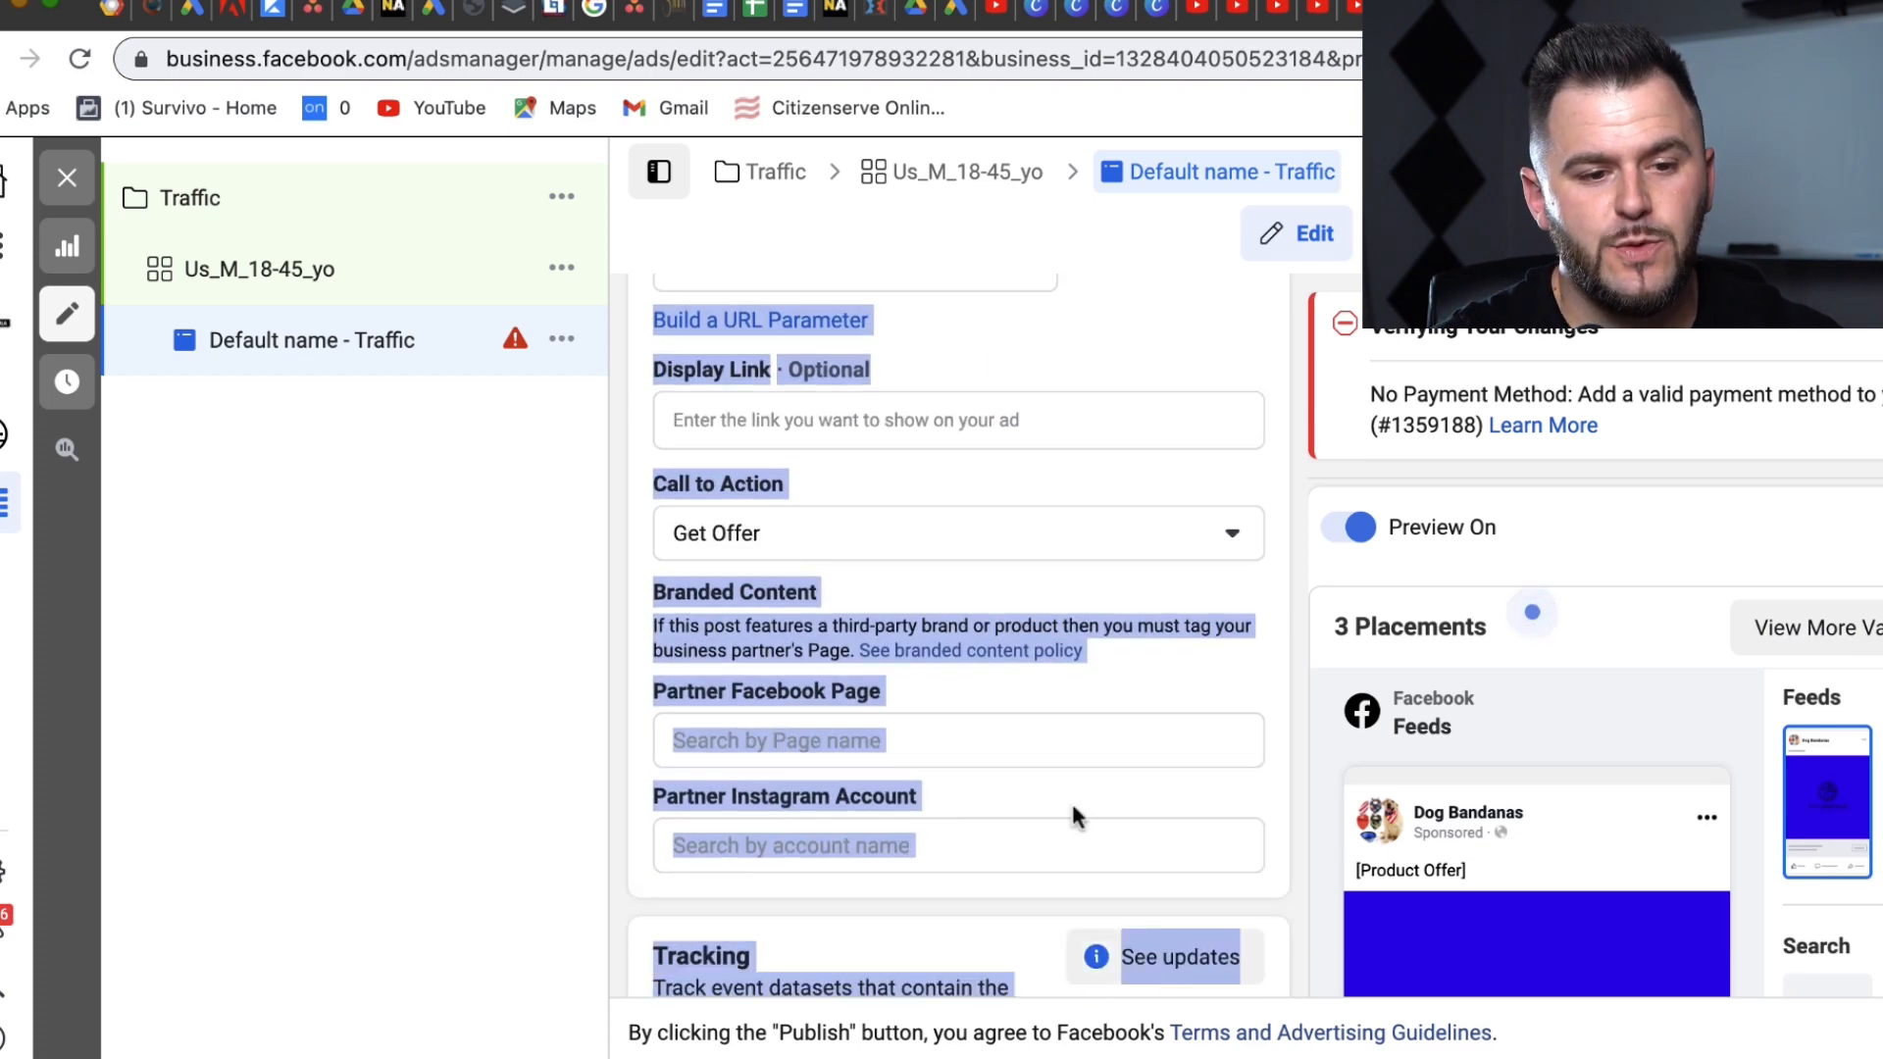
click(794, 416)
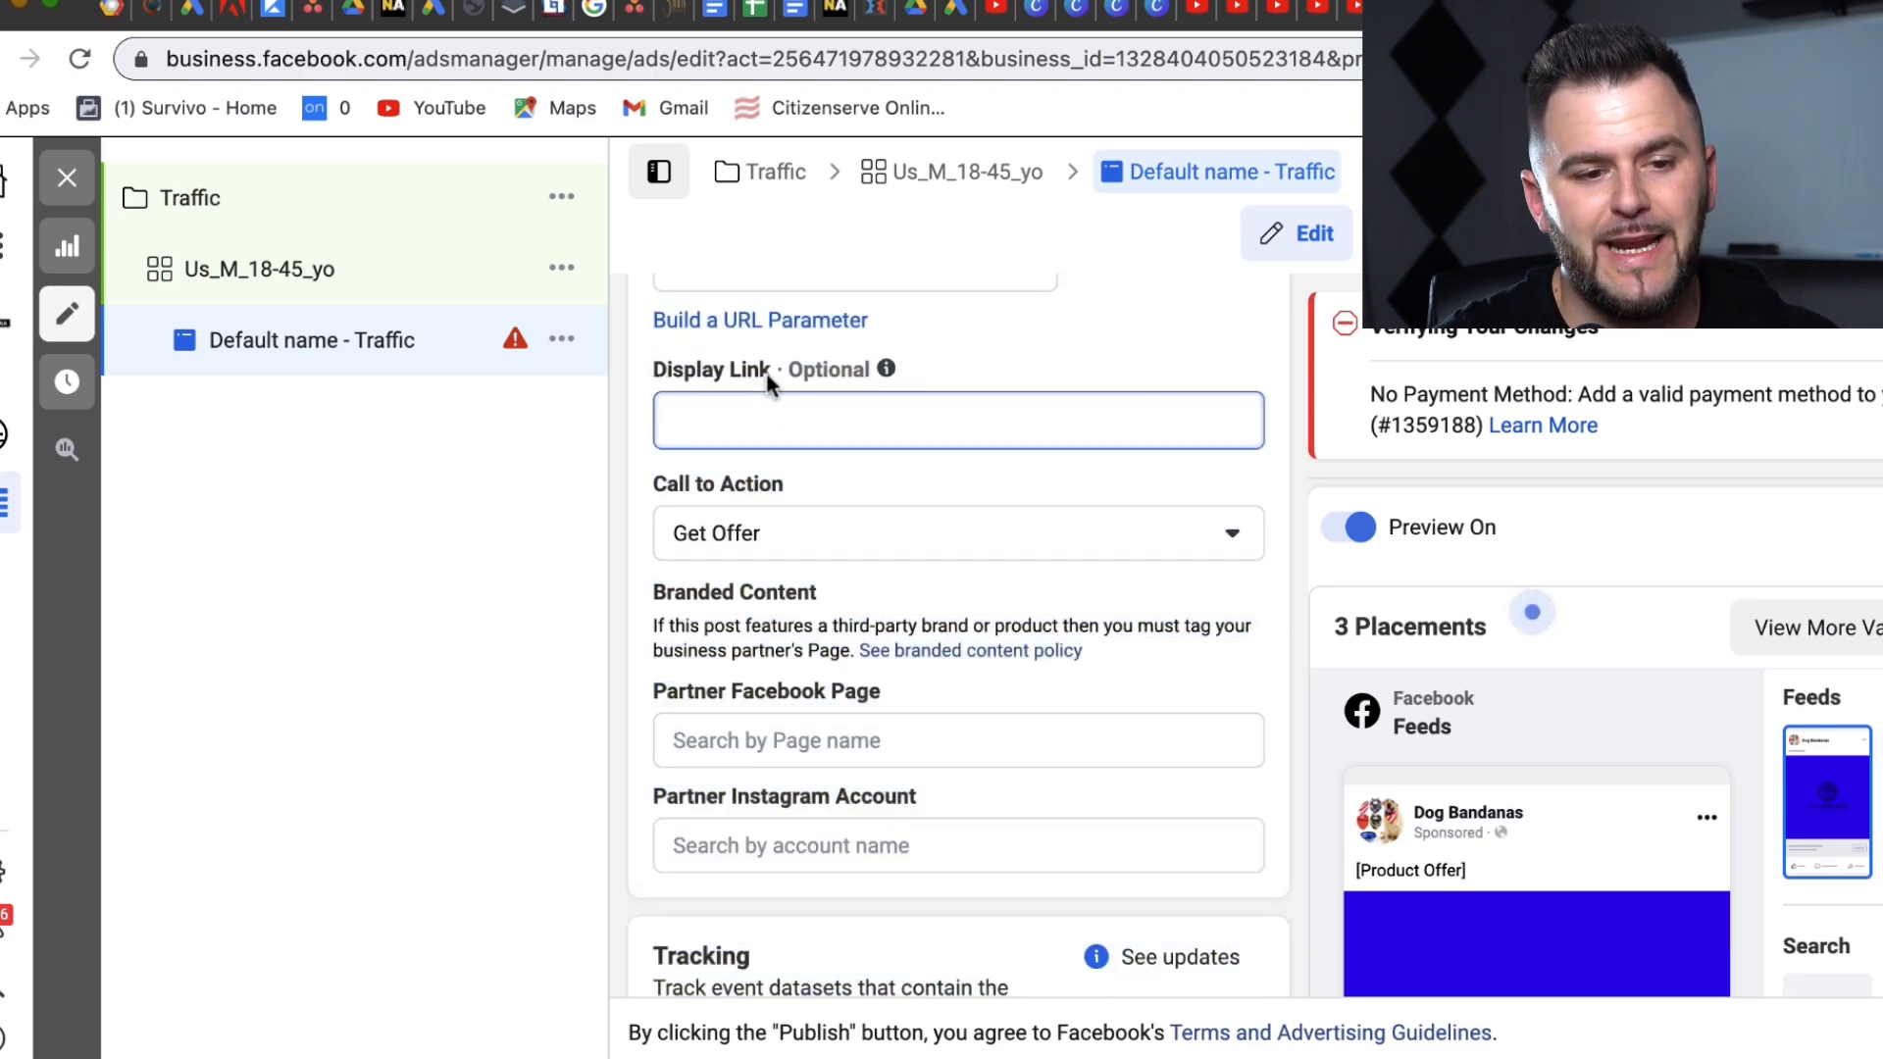
double_click(797, 373)
click(706, 414)
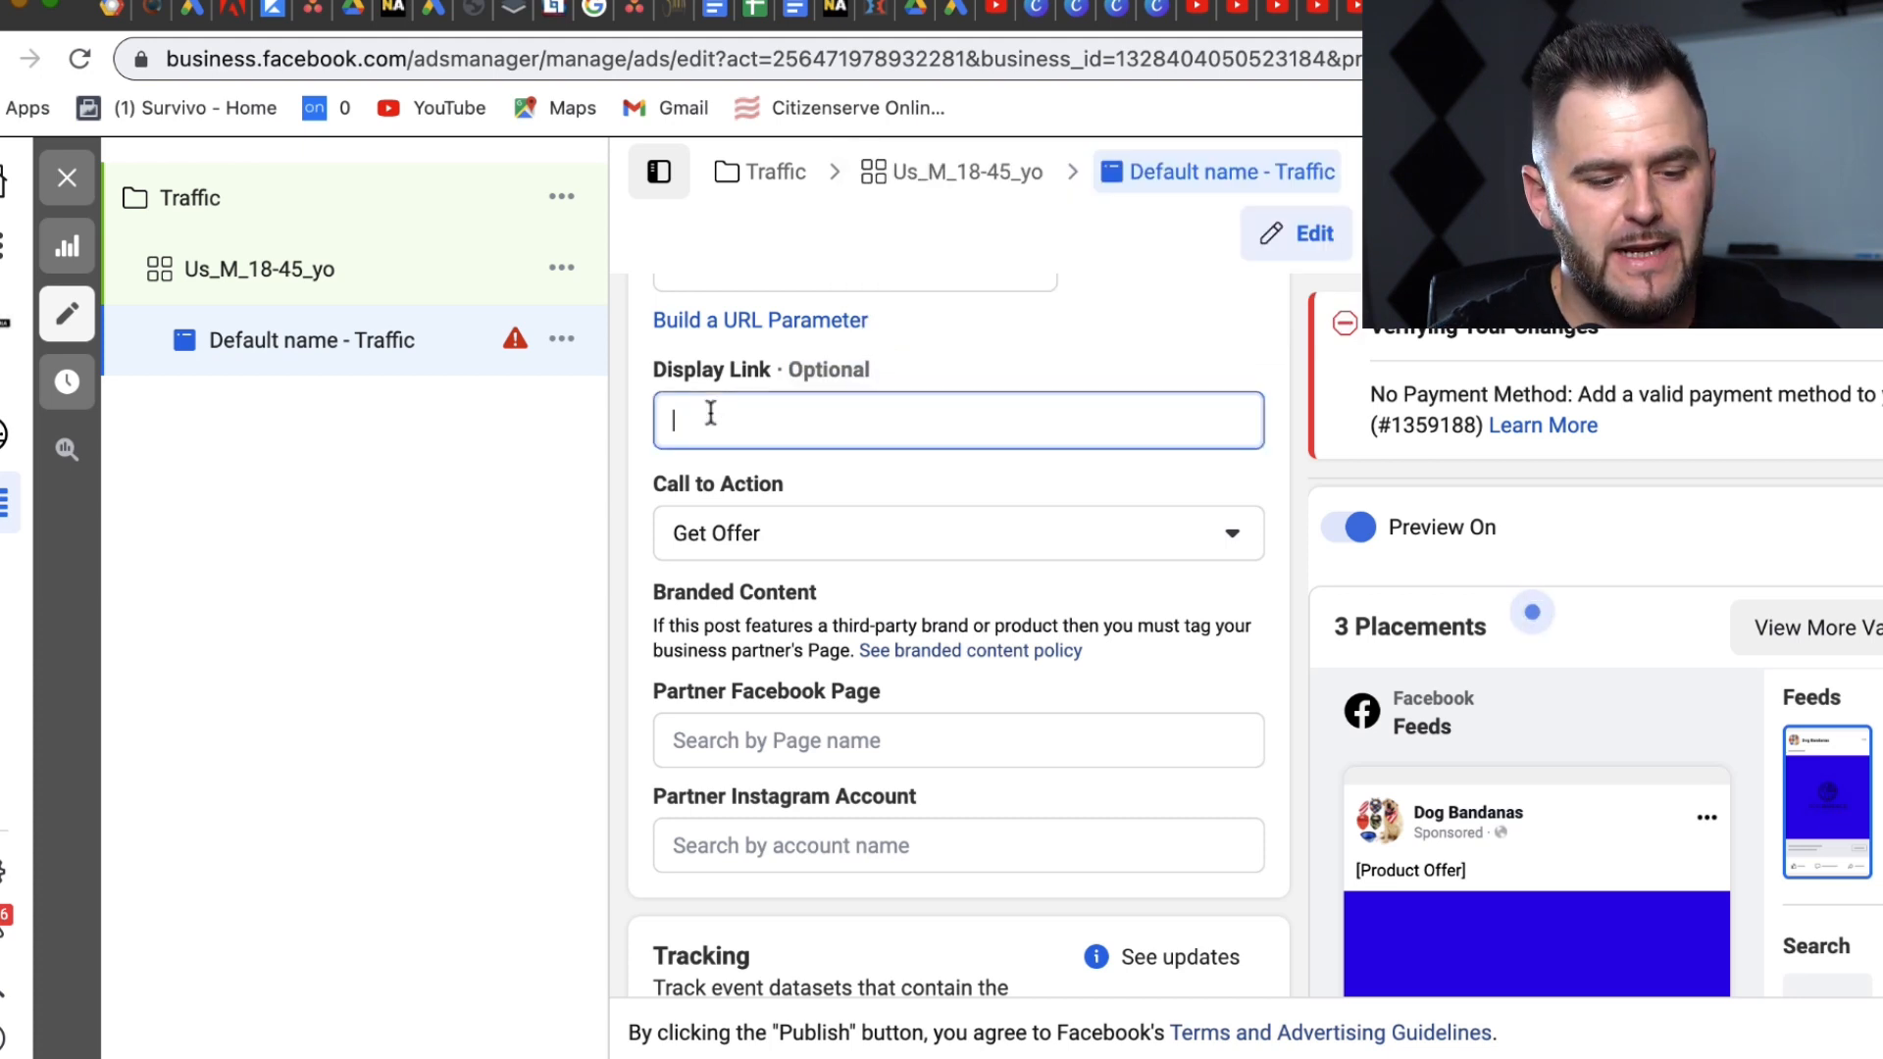
key(super+v)
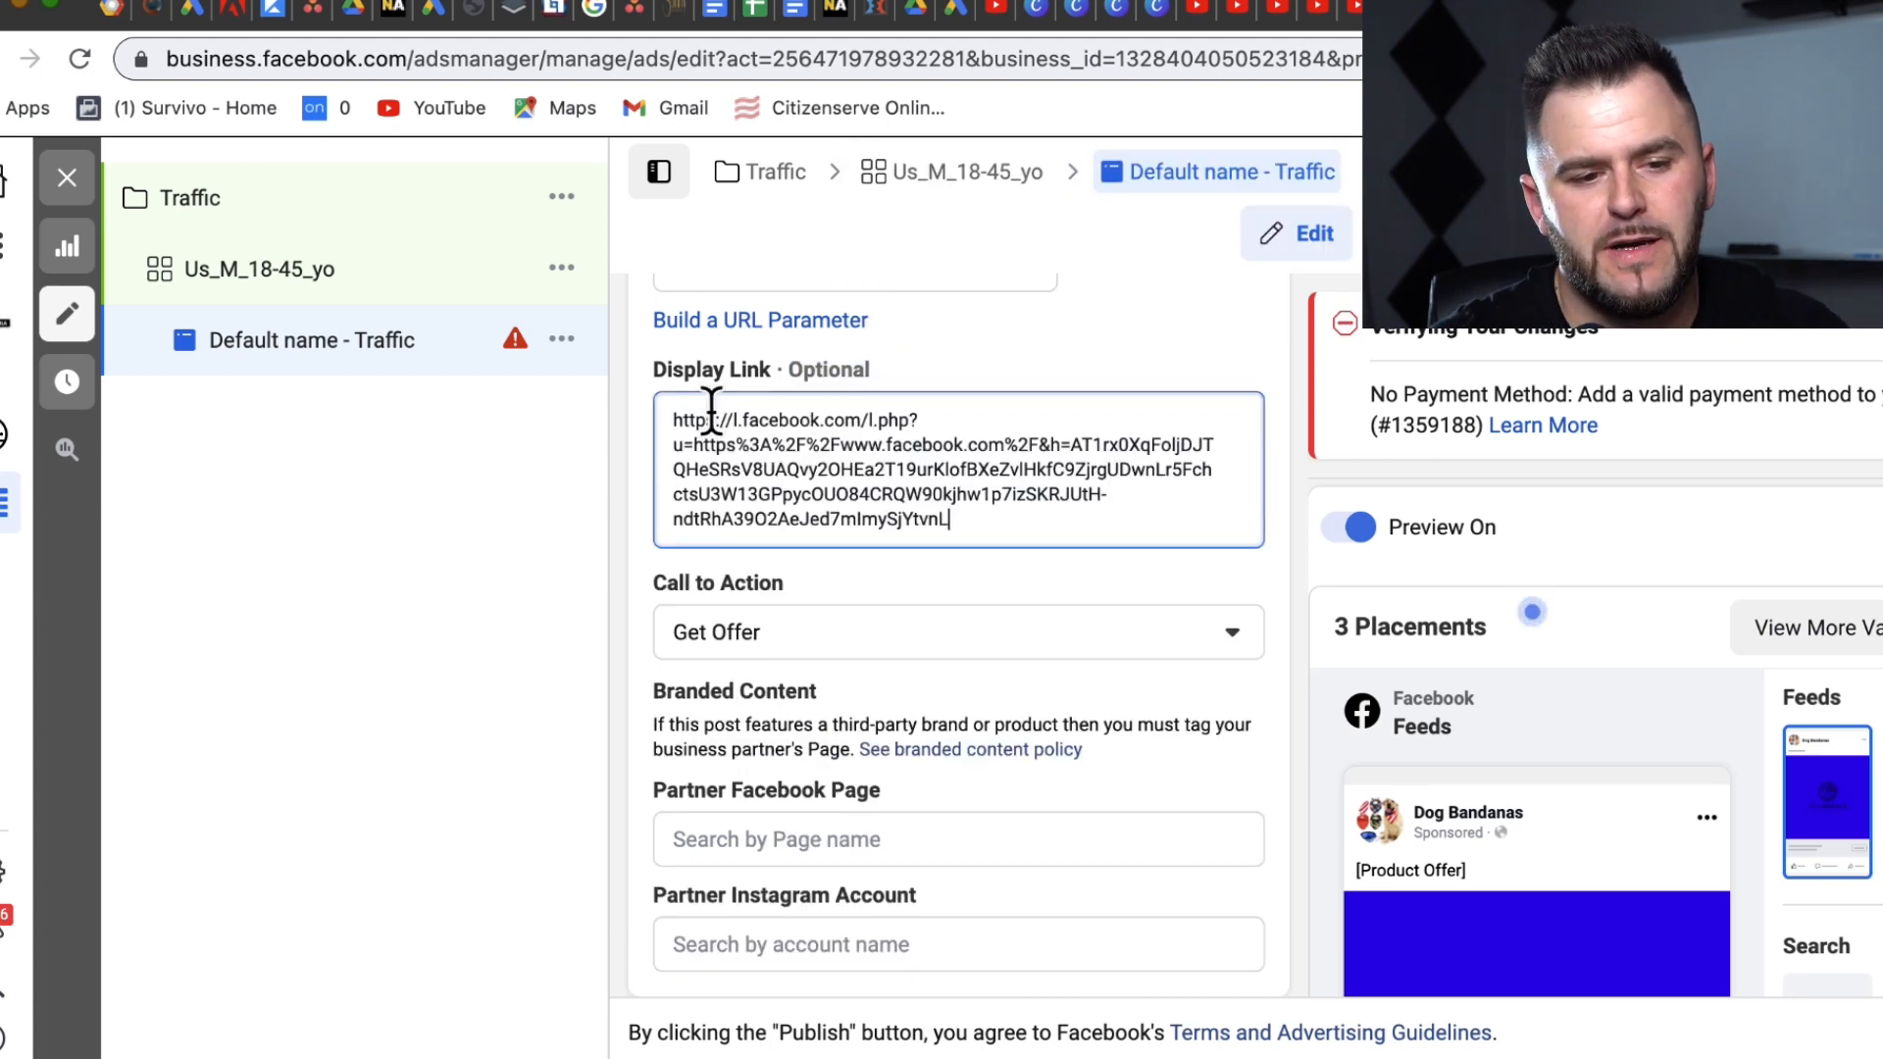
drag(997, 502, 873, 424)
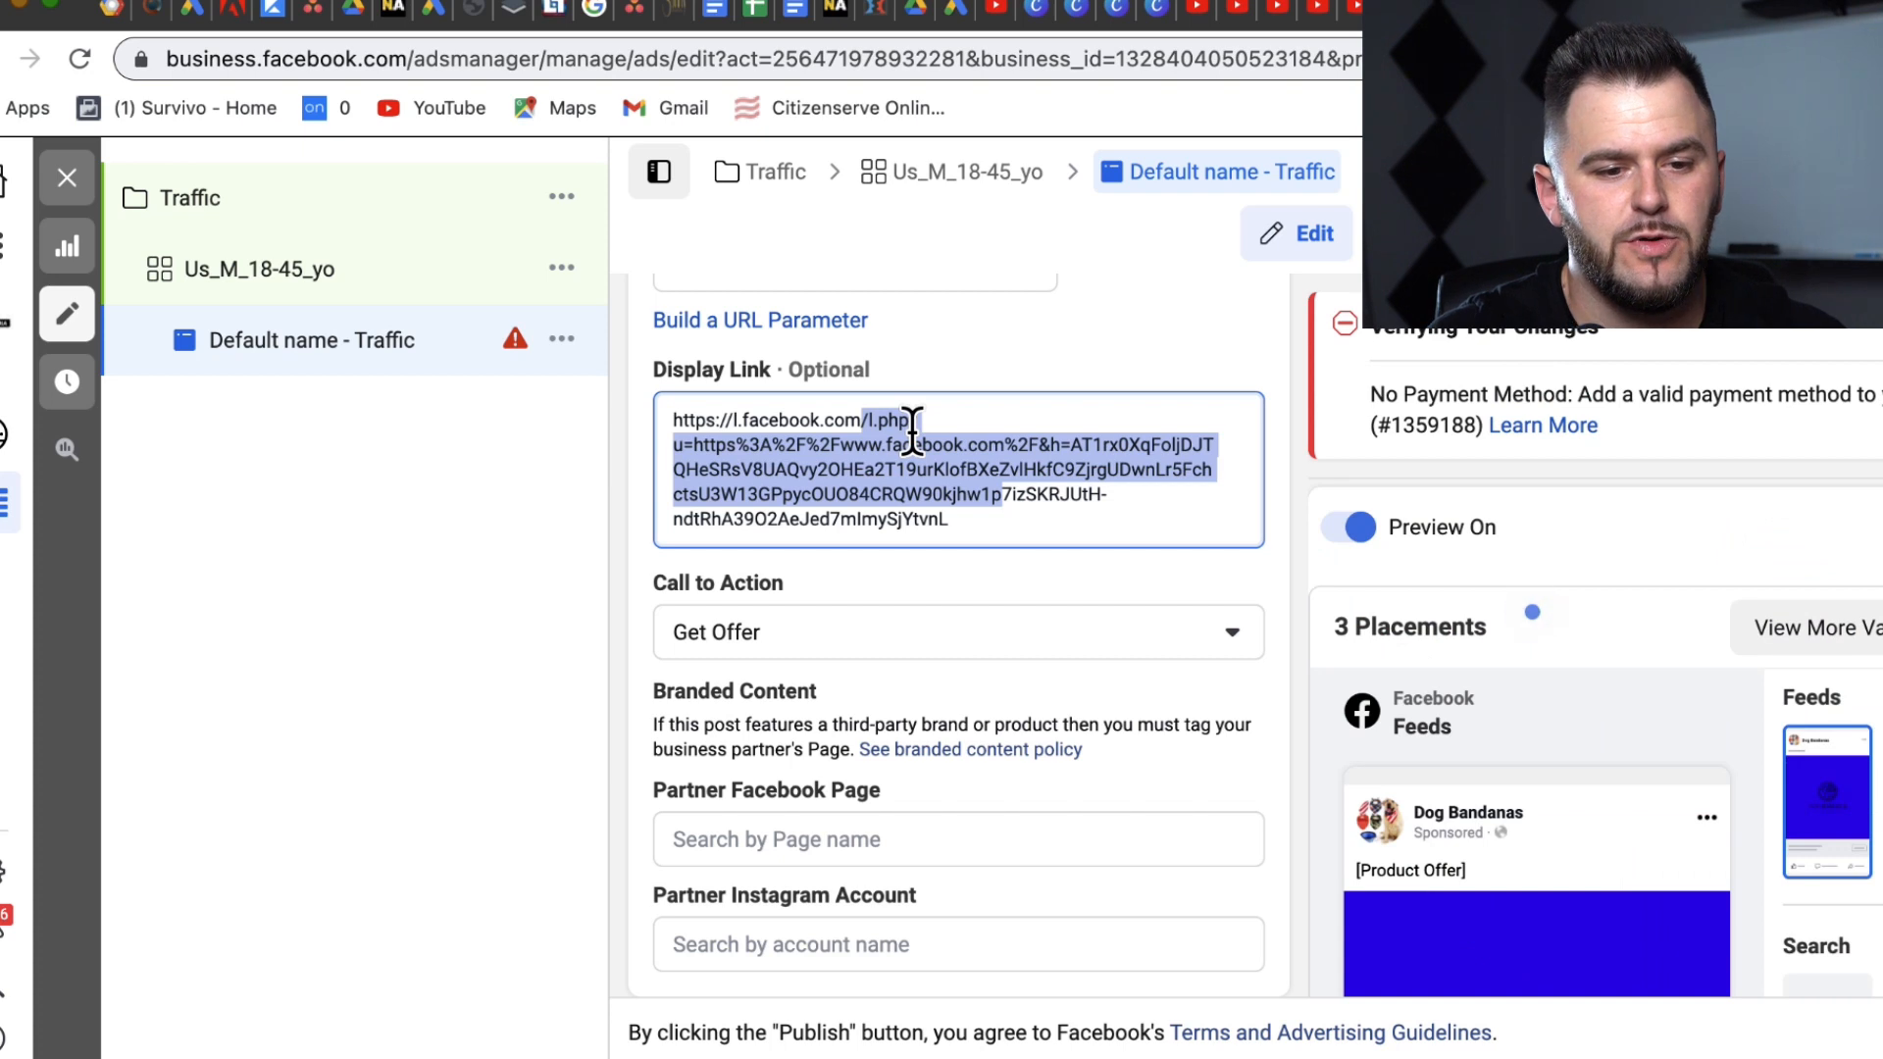
drag(975, 541, 880, 421)
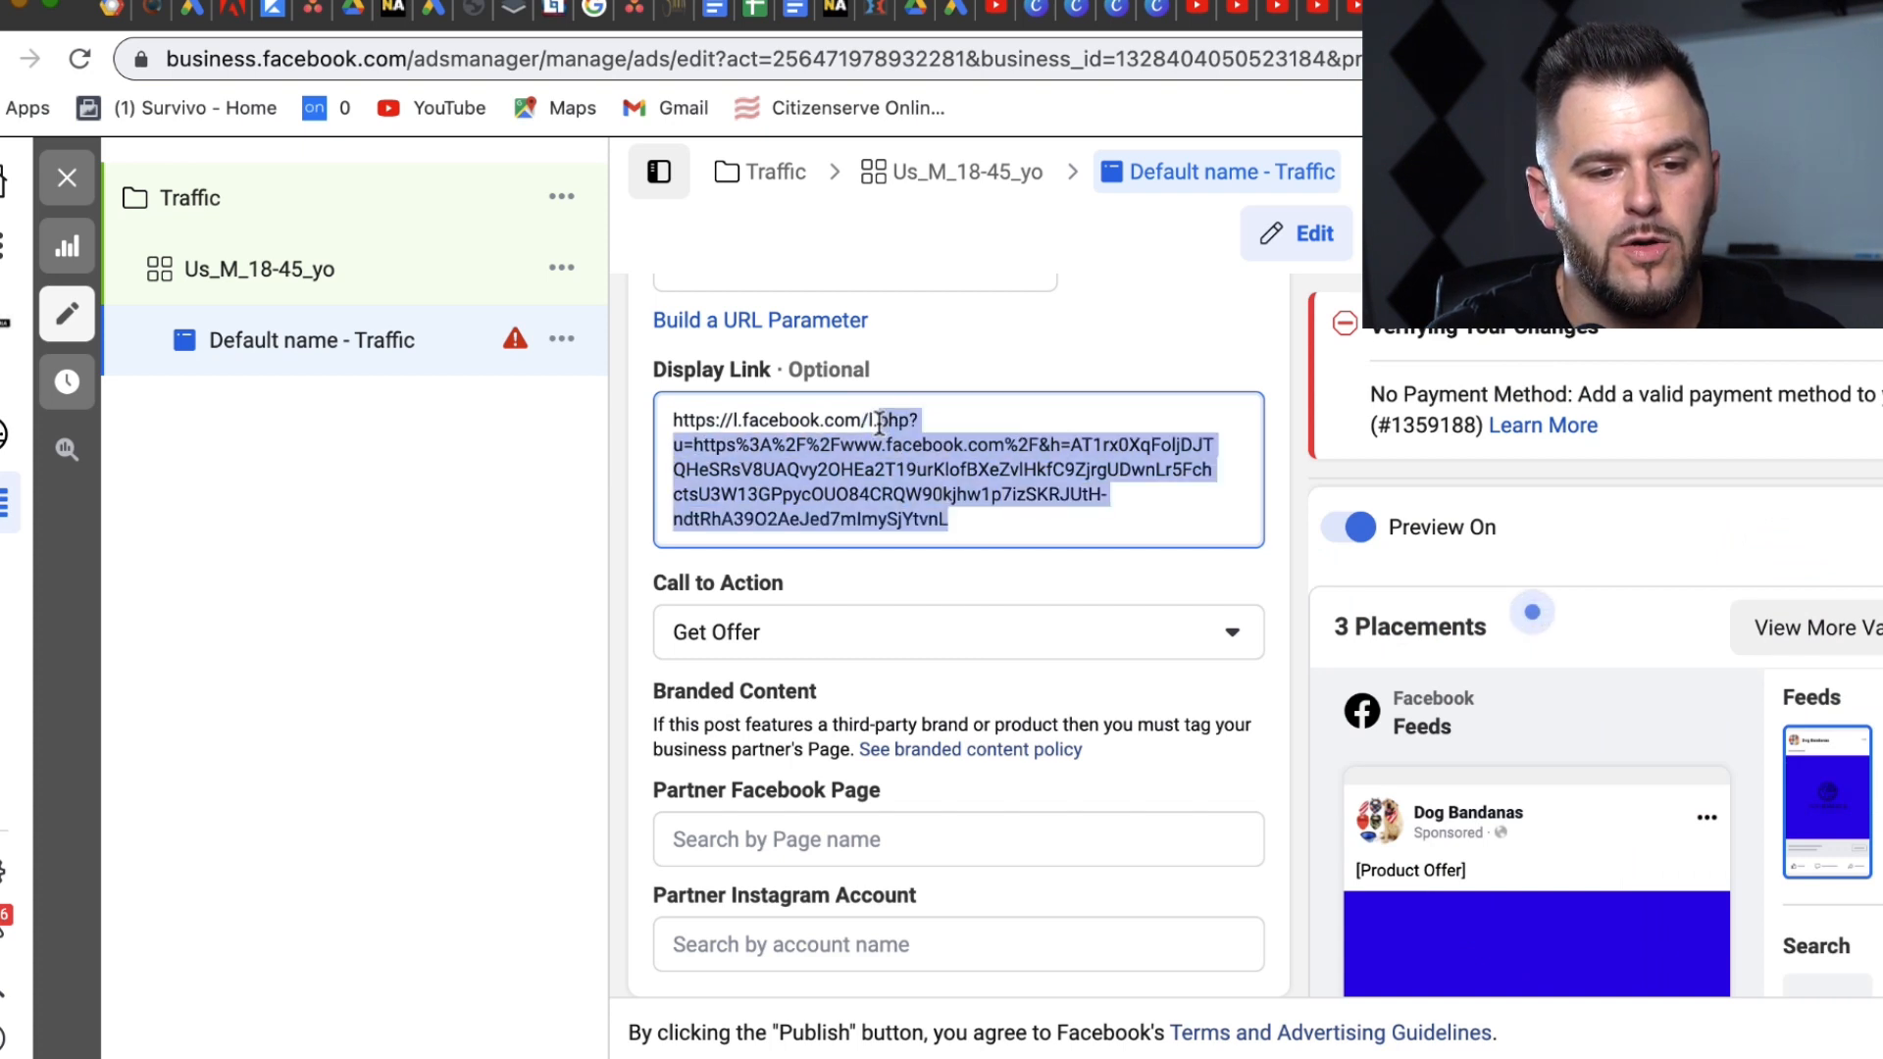
key(BackSpace)
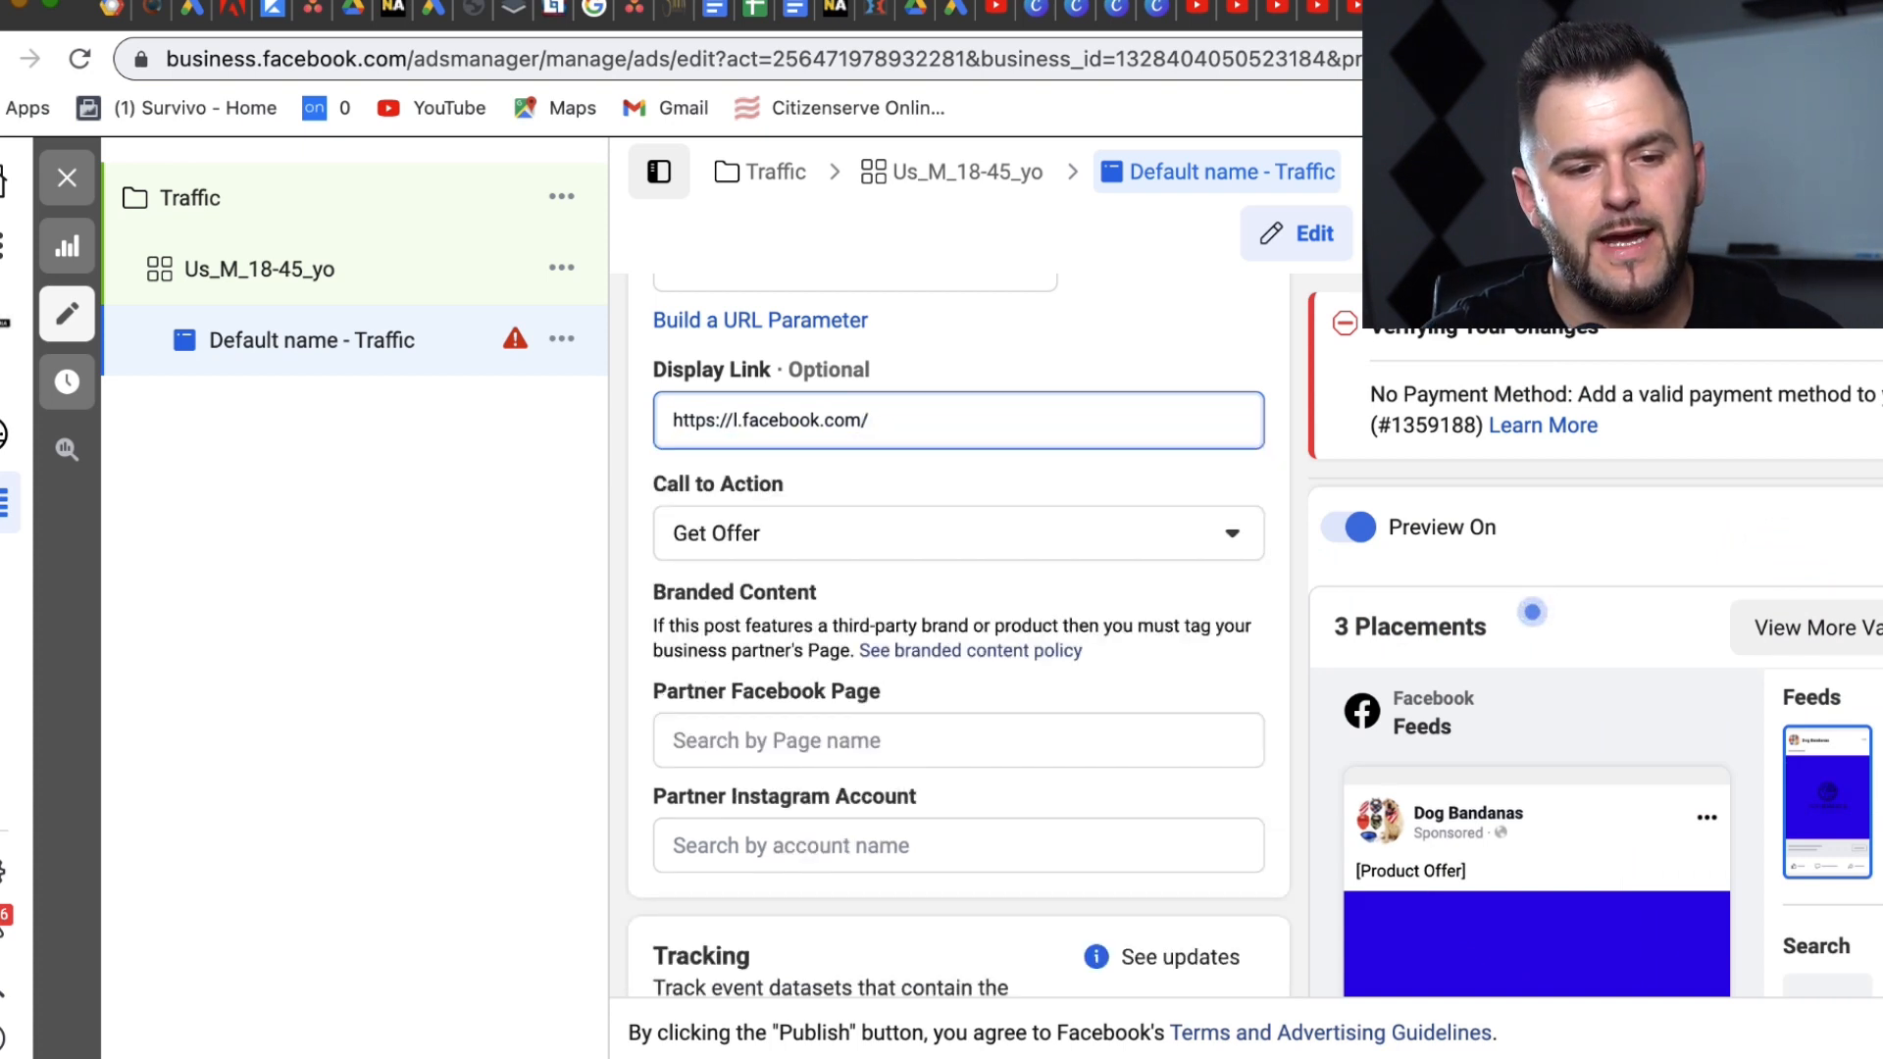
click(1113, 472)
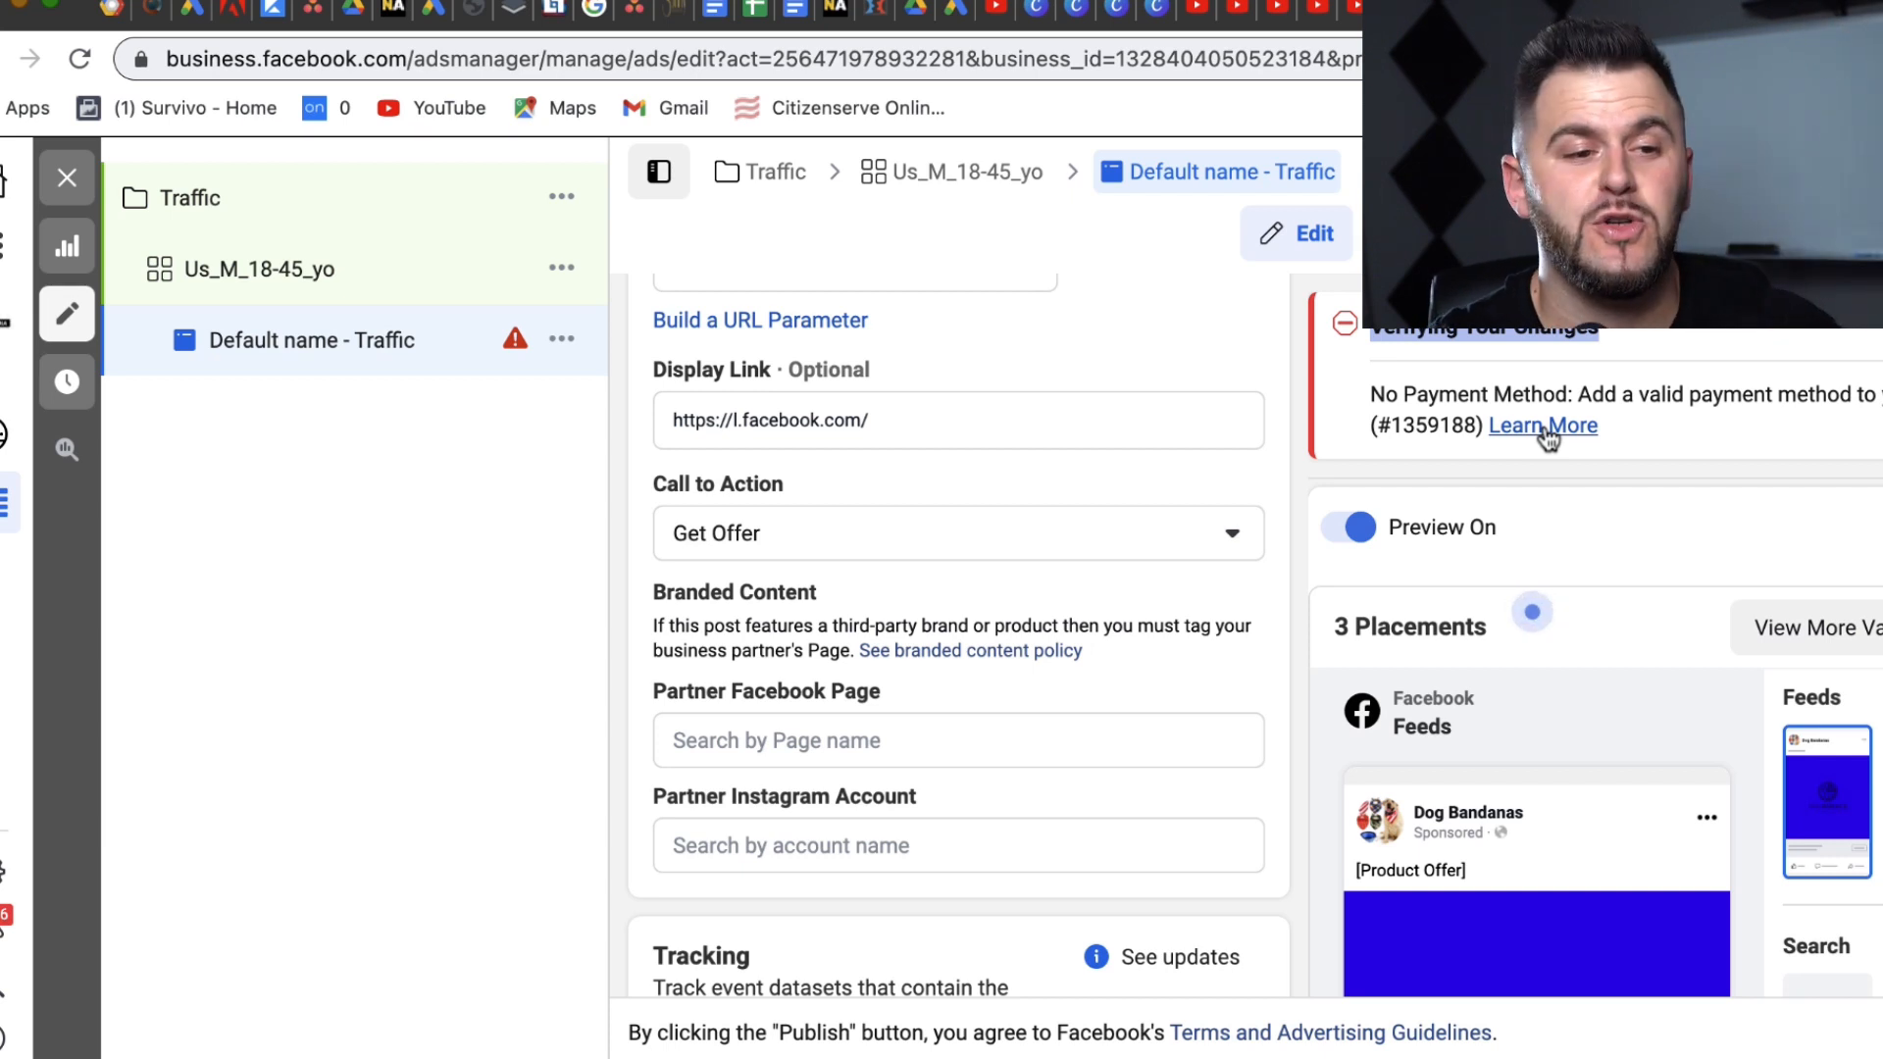
drag(1604, 396, 1880, 395)
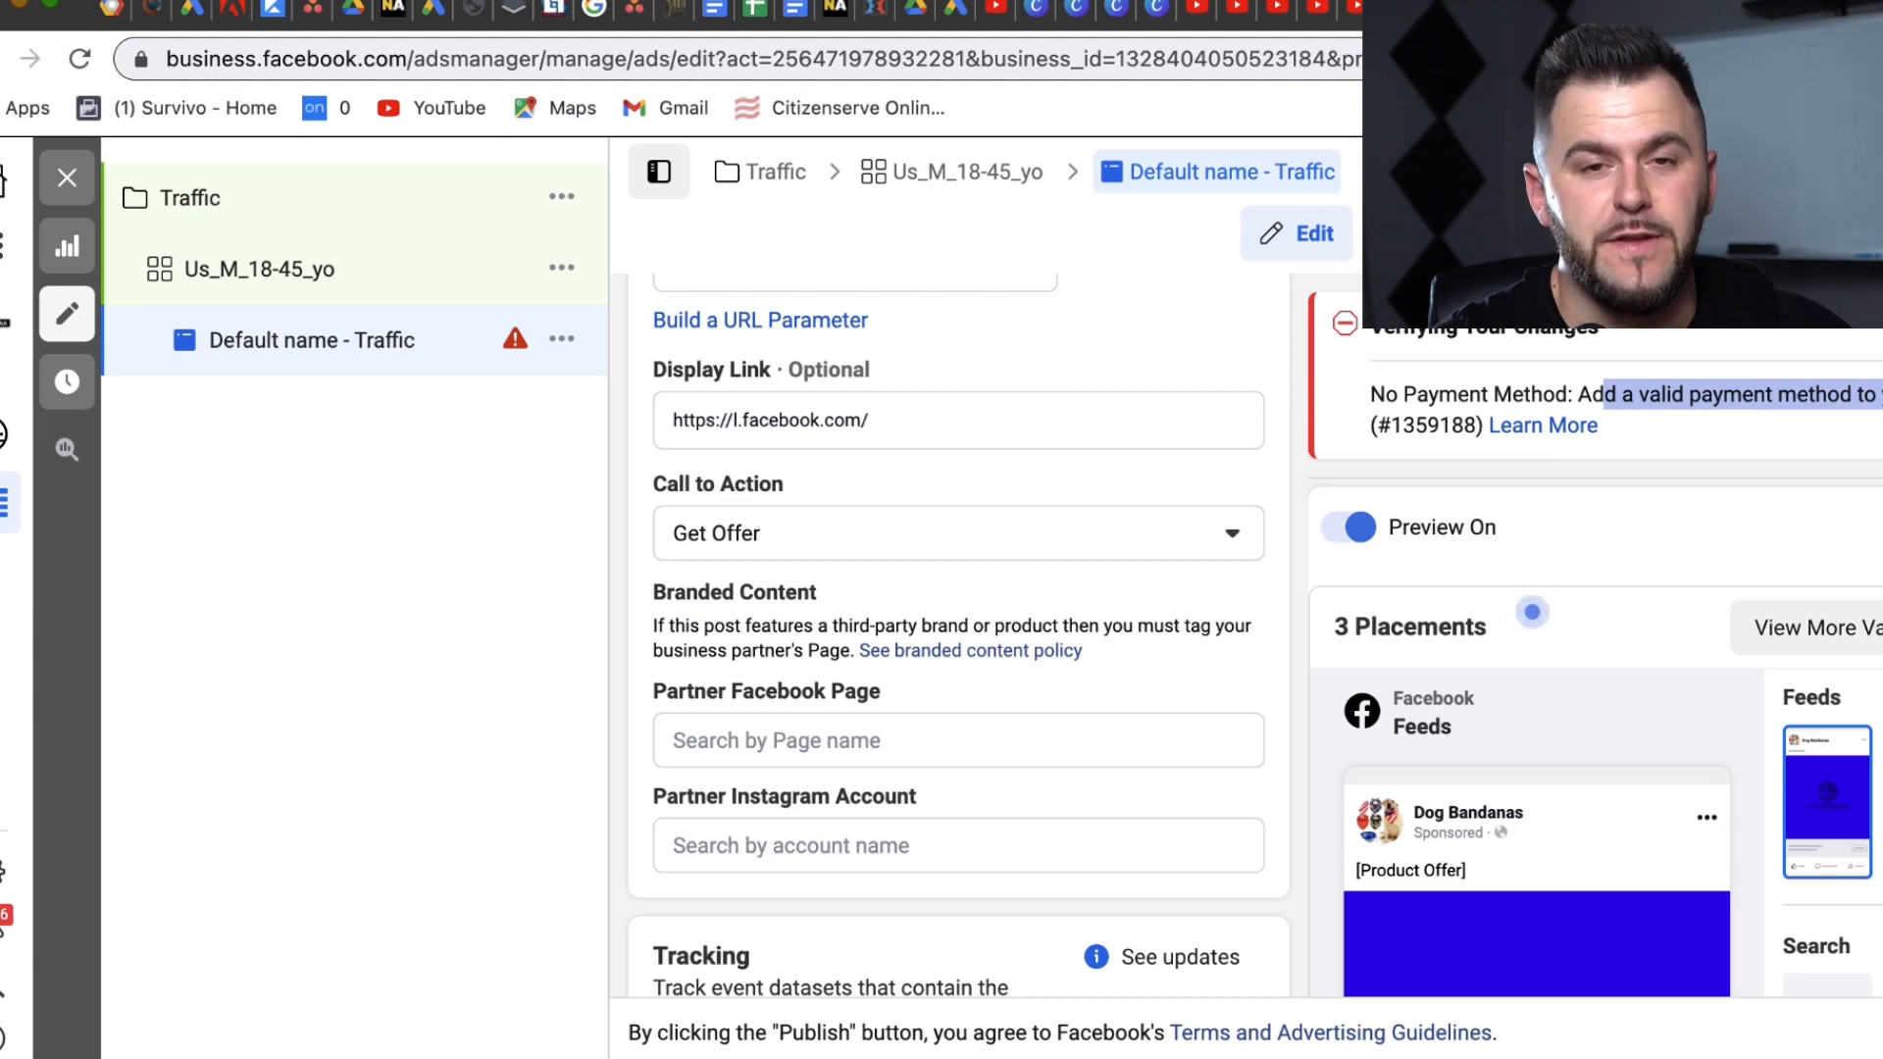